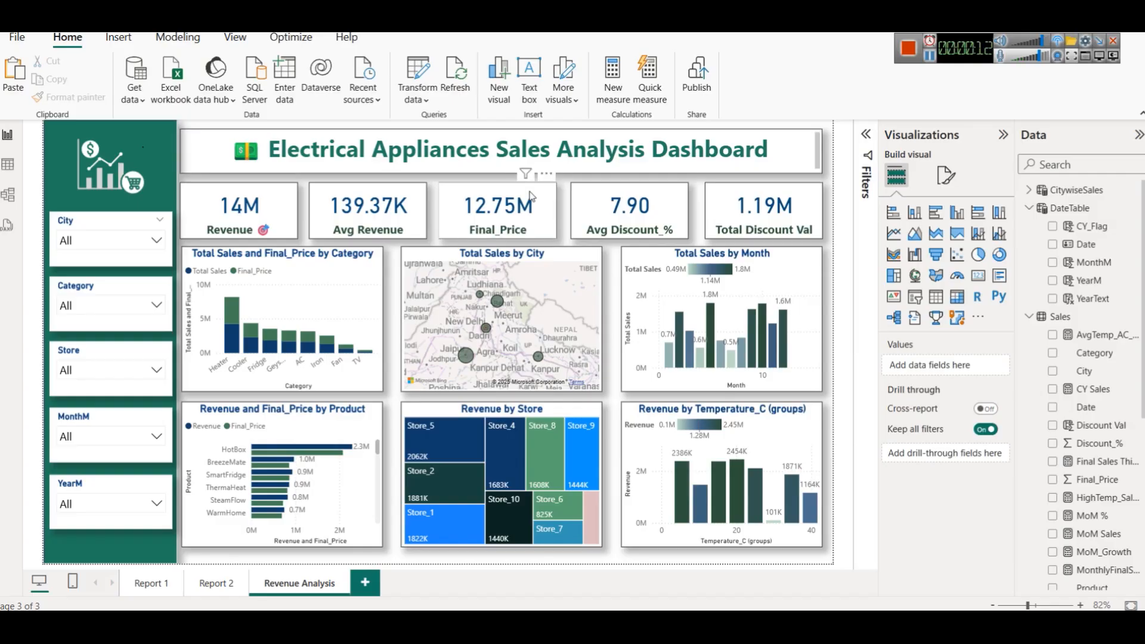
Filter the dashboard by city, trying Dehradun first and settling on Delhi, Jaipur and Lucknow.
left_click(101, 244)
left_click(102, 279)
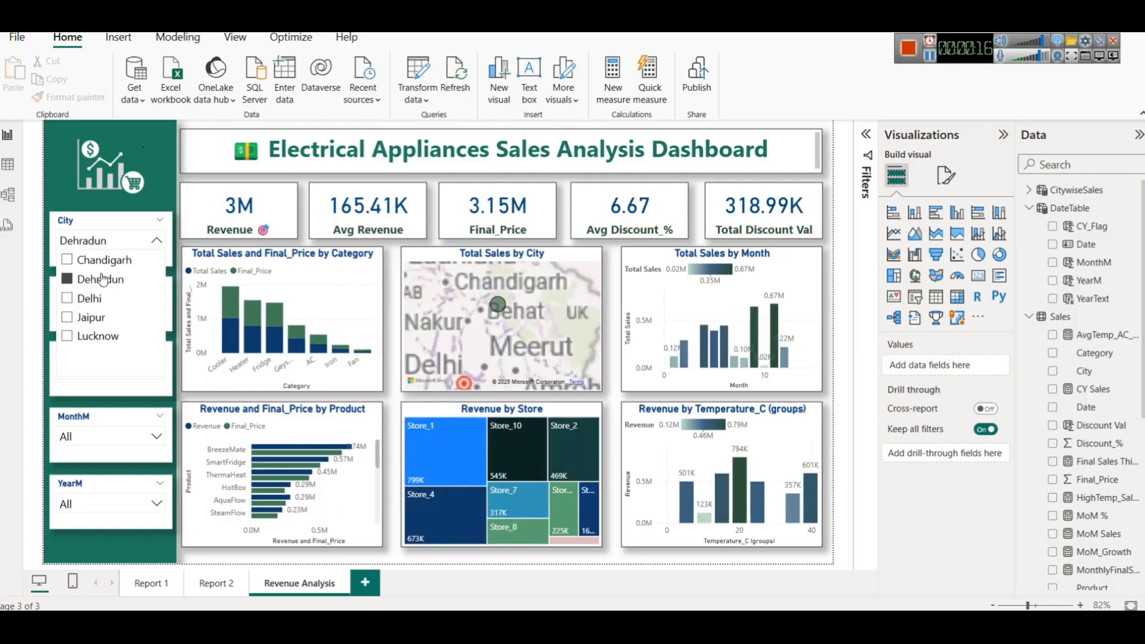
left_click(101, 279)
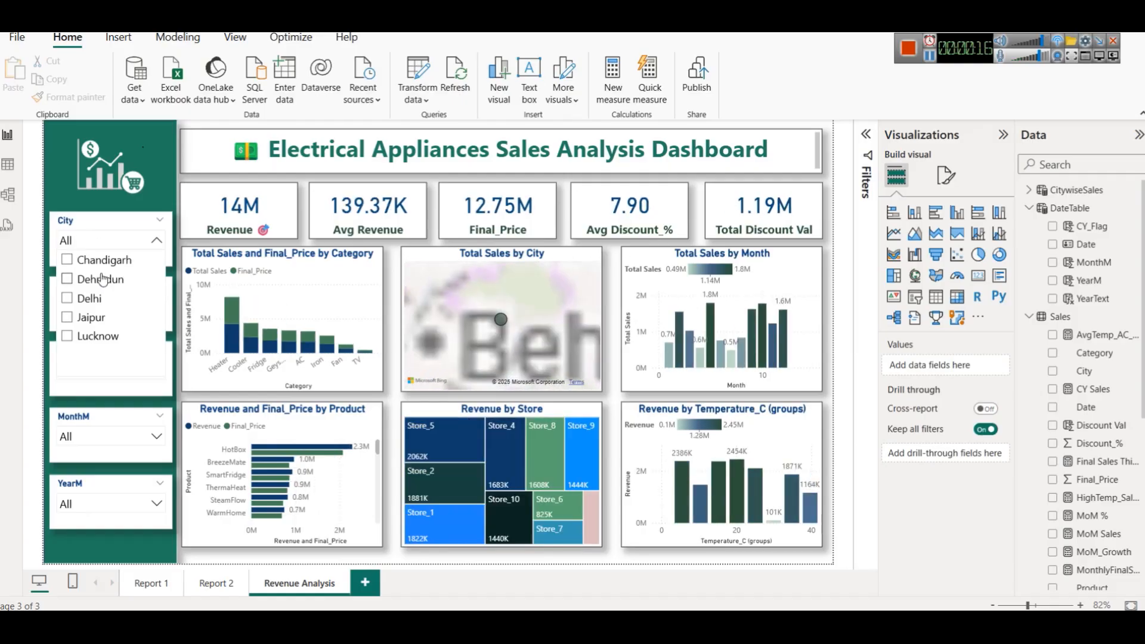
left_click(80, 299)
left_click(83, 317)
left_click(93, 338)
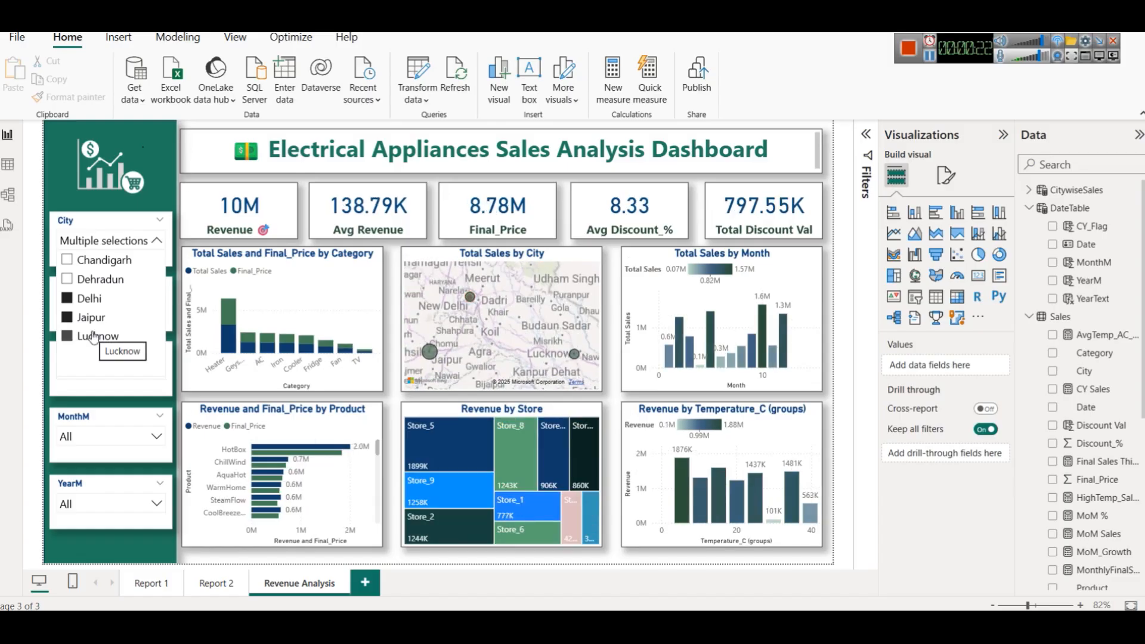
left_click(79, 199)
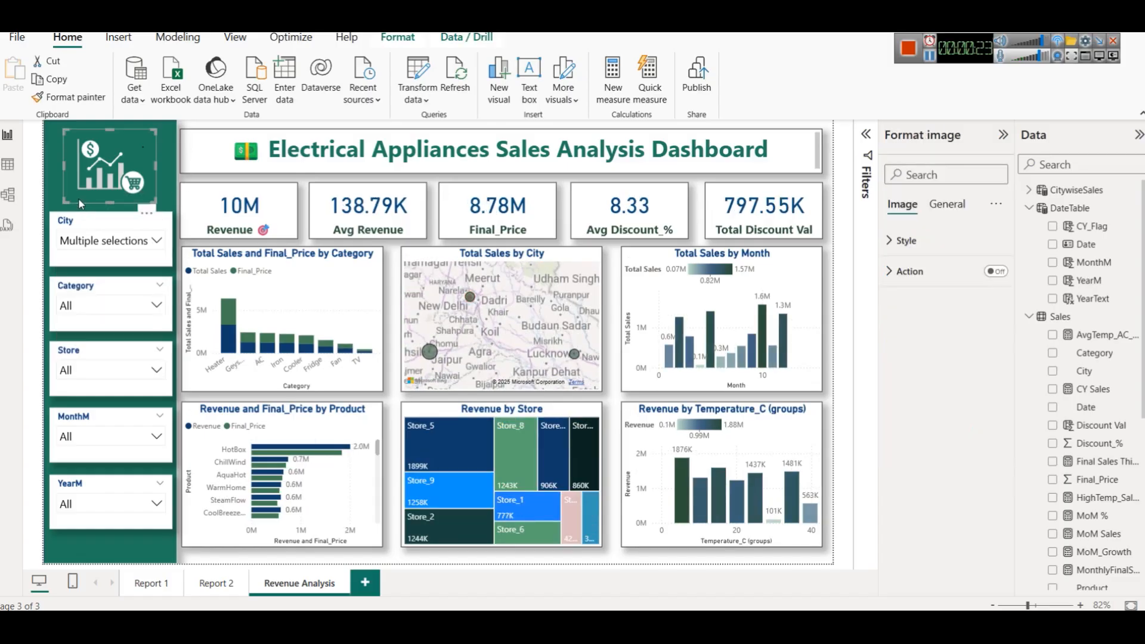
Filter the dashboard to the Geyser, Fridge and Fan categories.
left_click(114, 301)
scroll(96, 382, "down", 2)
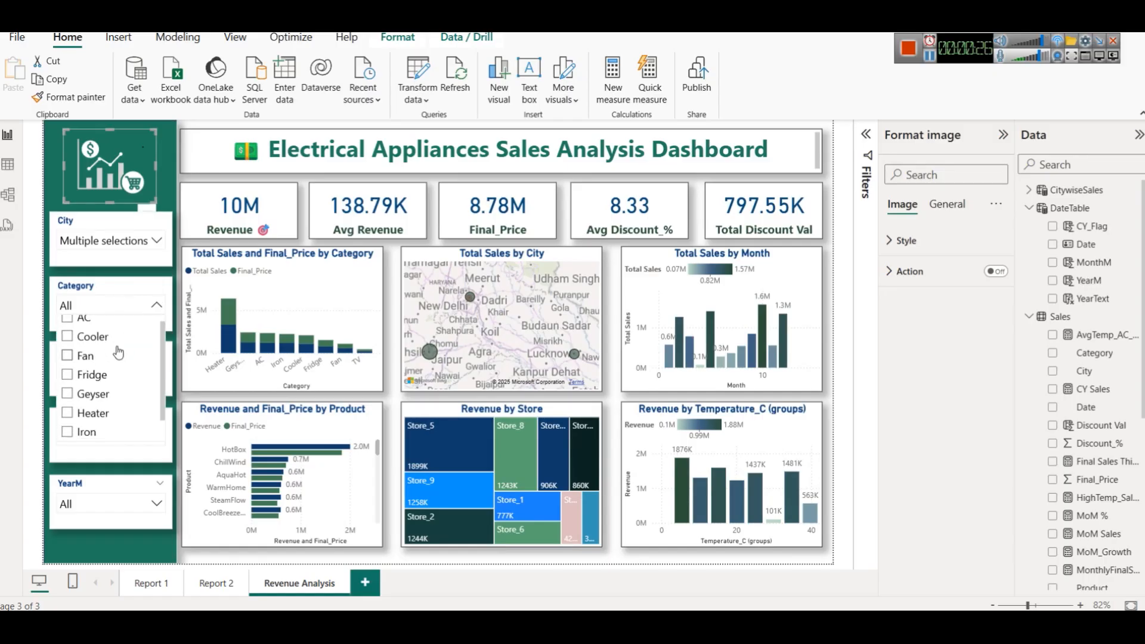
left_click(95, 371)
left_click(93, 353)
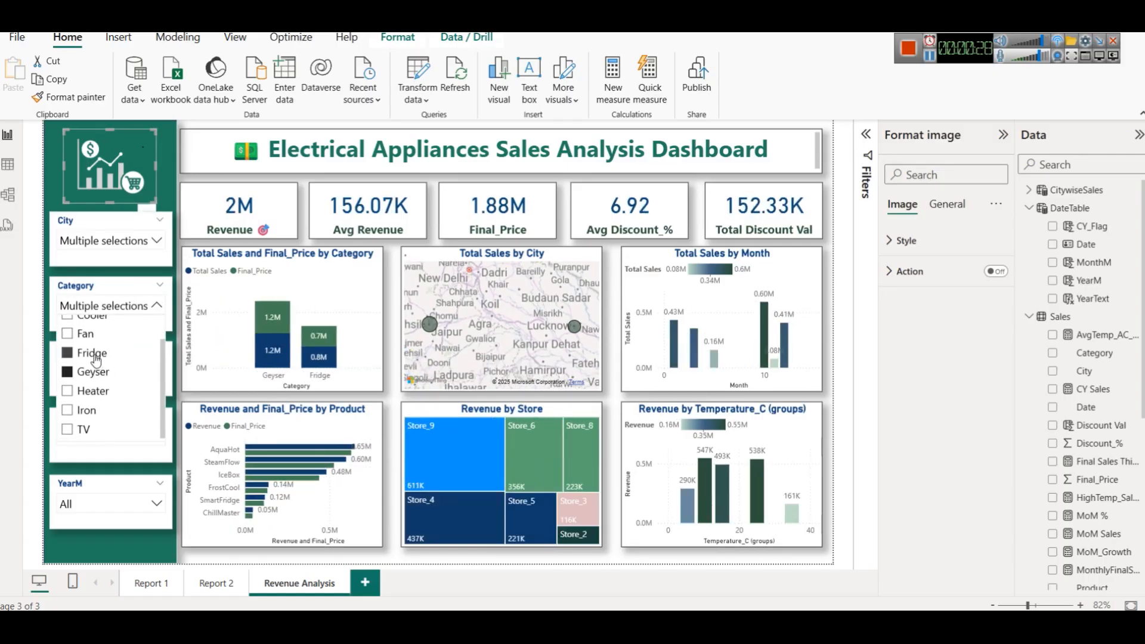
left_click(86, 334)
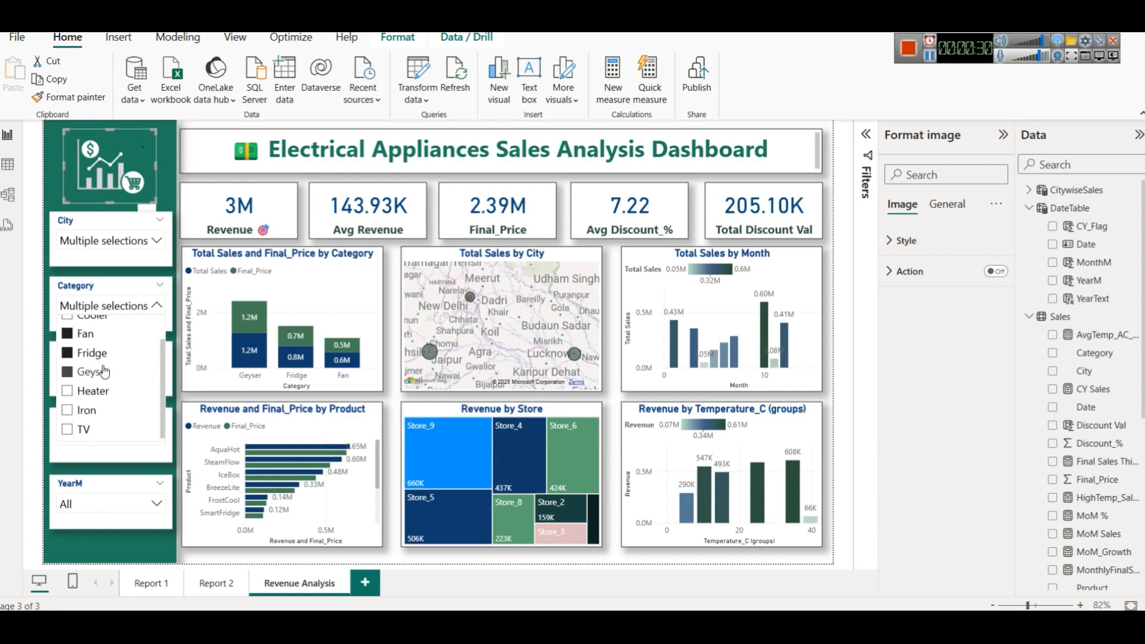
left_click(184, 243)
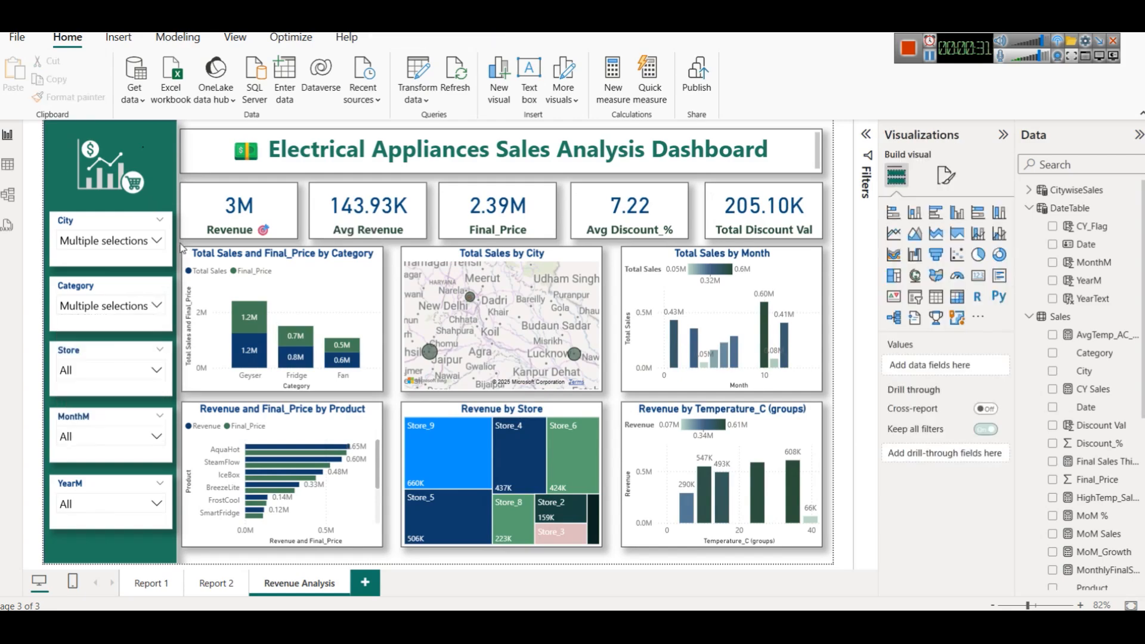
Filter the dashboard by store to Store_10, Store_3, Store_5 and Store_6.
left_click(114, 370)
scroll(109, 291, "down", 2)
scroll(109, 291, "up", 2)
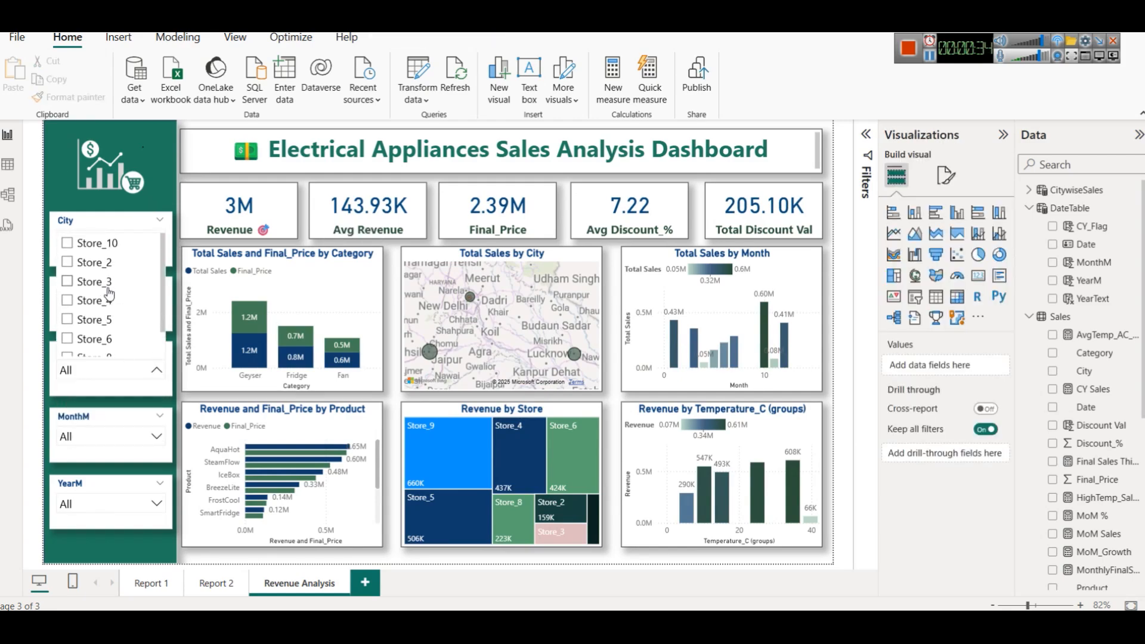
left_click(108, 241)
left_click(94, 281)
left_click(89, 319)
left_click(86, 339)
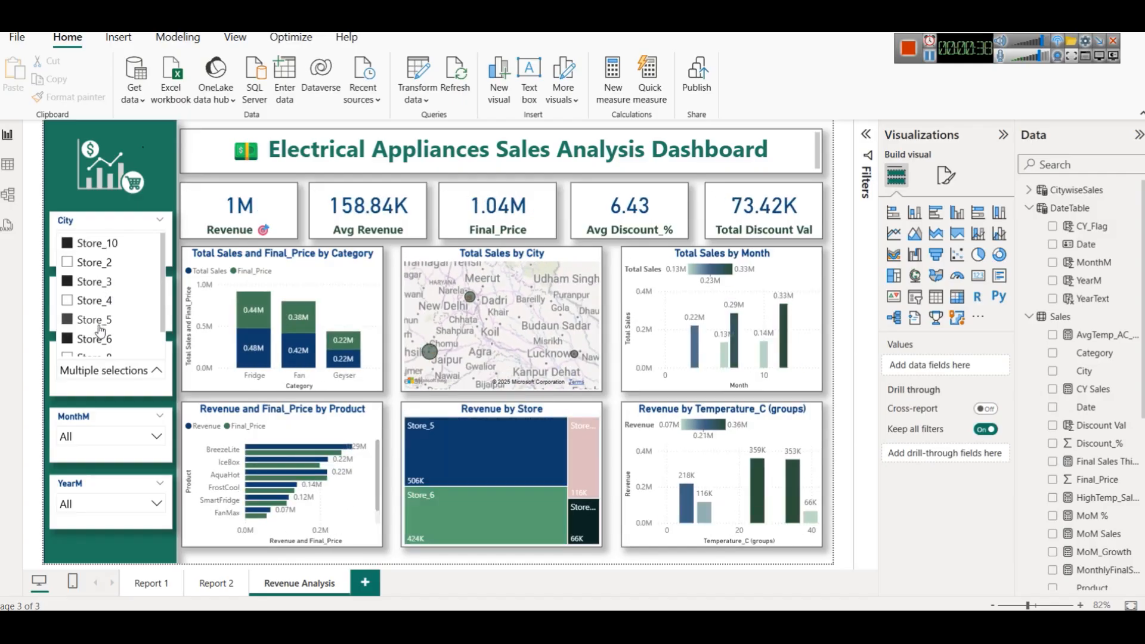
Look at the MonthM options, and clear the City, Category and Store slicer selections.
left_click(111, 440)
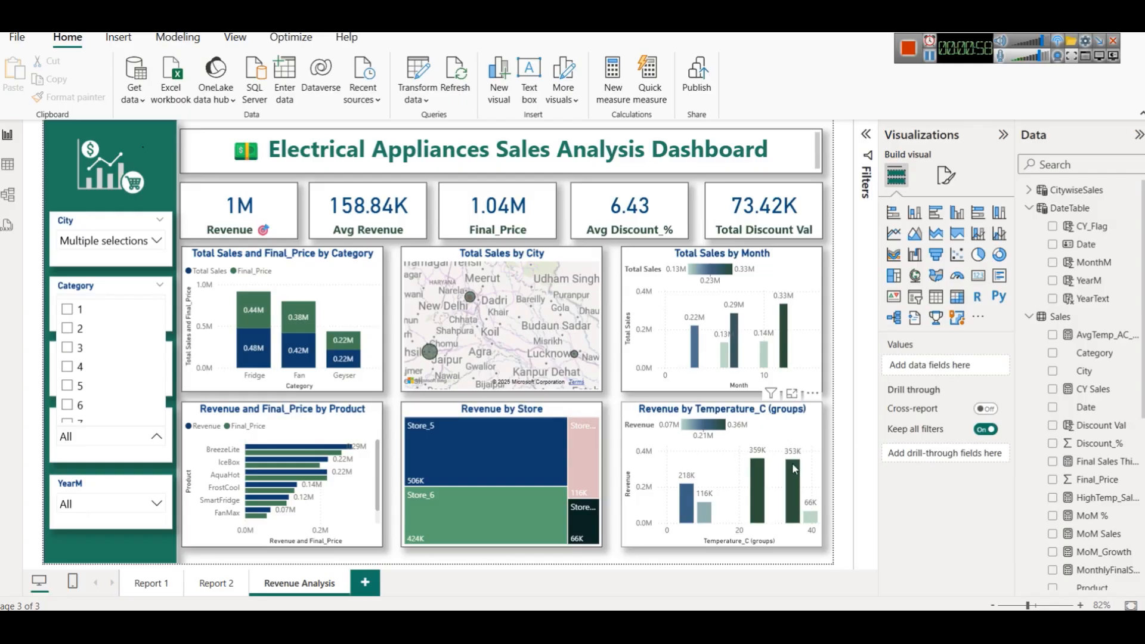
mouse_move(793, 470)
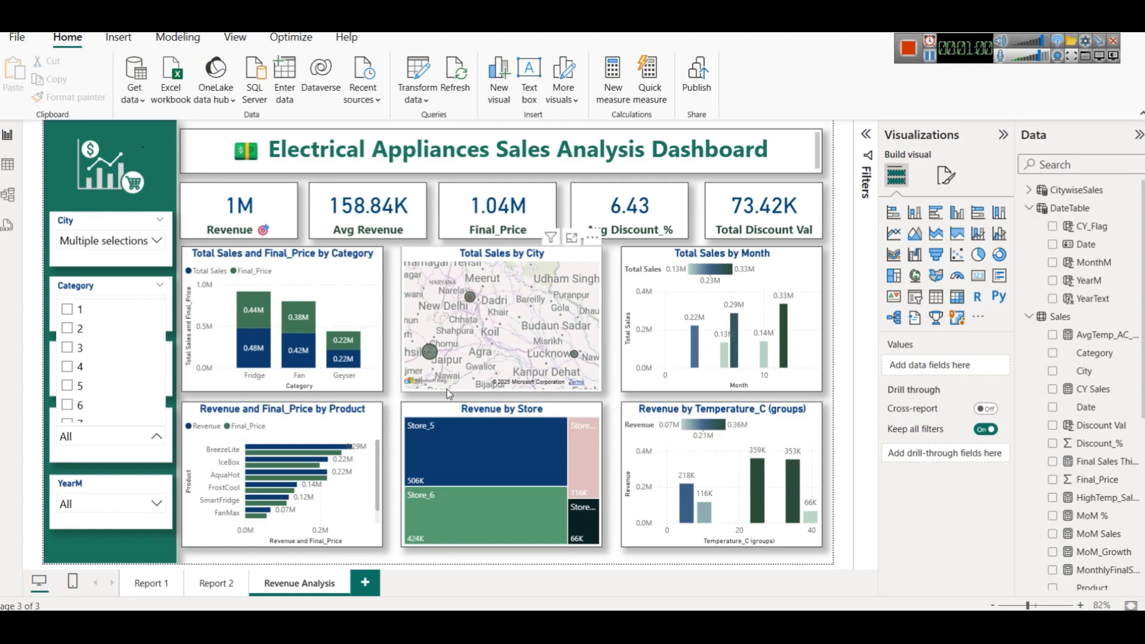
left_click(65, 235)
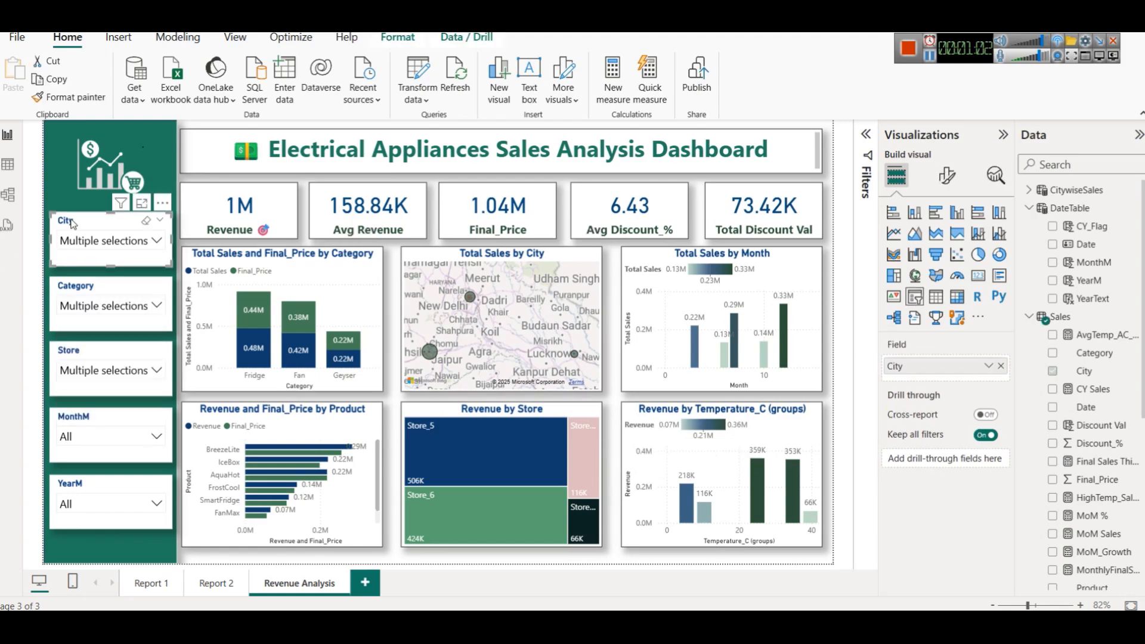
left_click(146, 220)
left_click(146, 288)
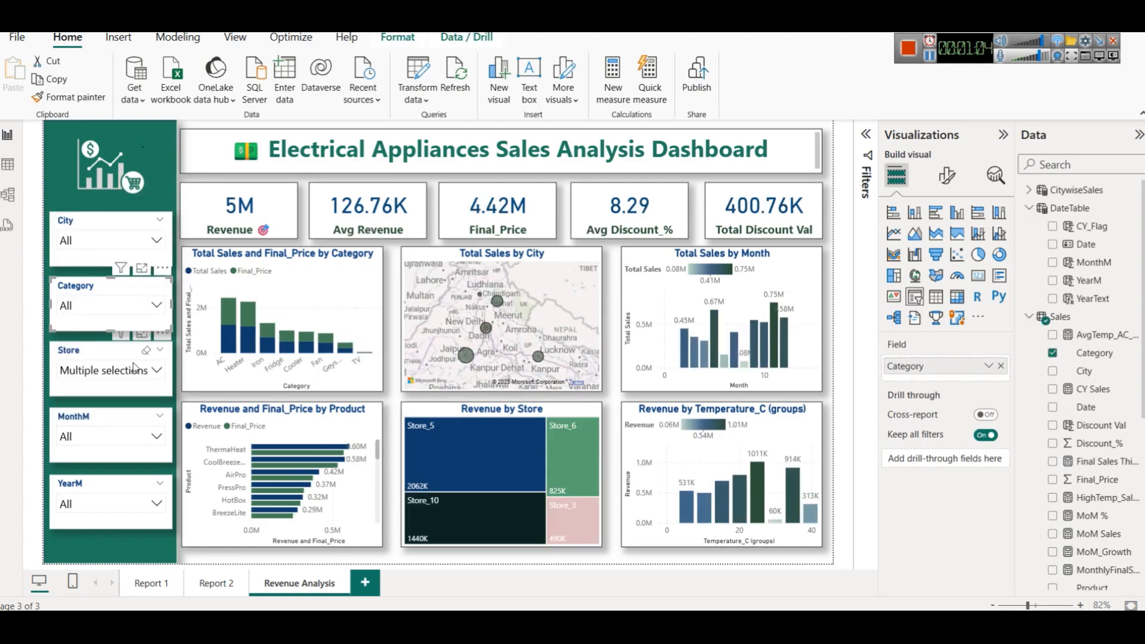
left_click(145, 350)
left_click(126, 371)
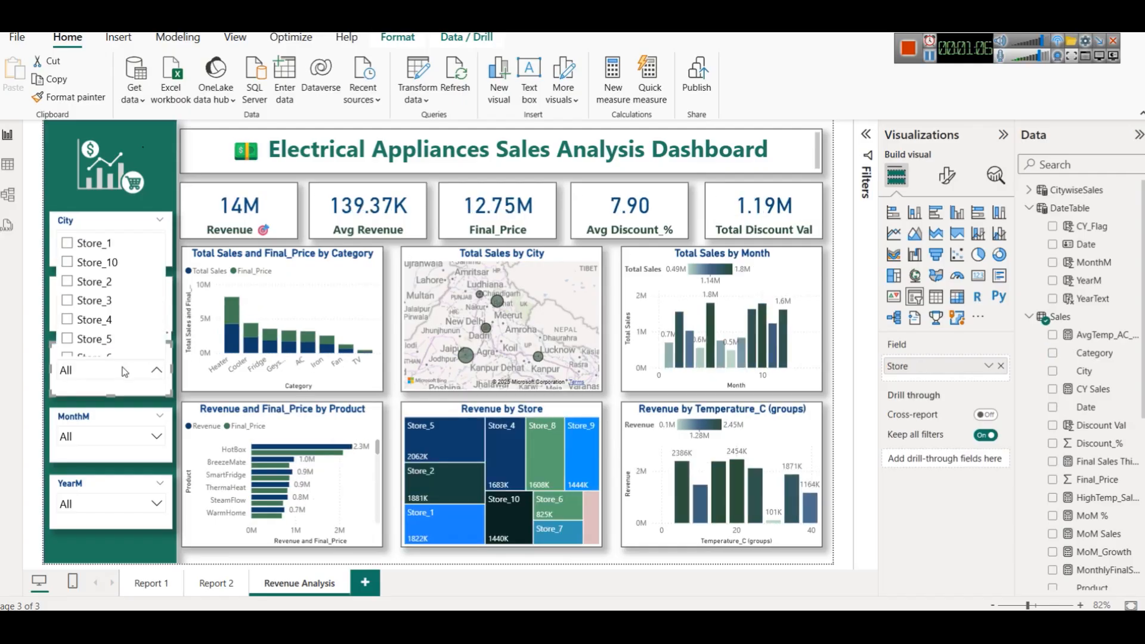
left_click(124, 370)
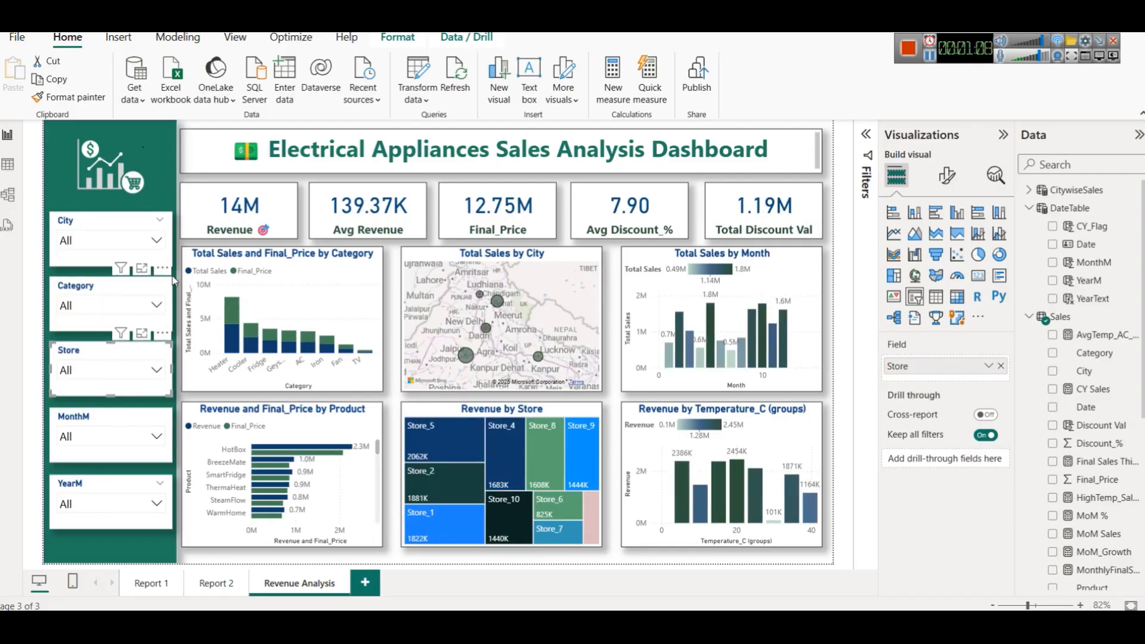
Cross-highlight the dashboard by SmartFridge in the Revenue and Final_Price by Product chart, and remove the highlight.
left_click(270, 477)
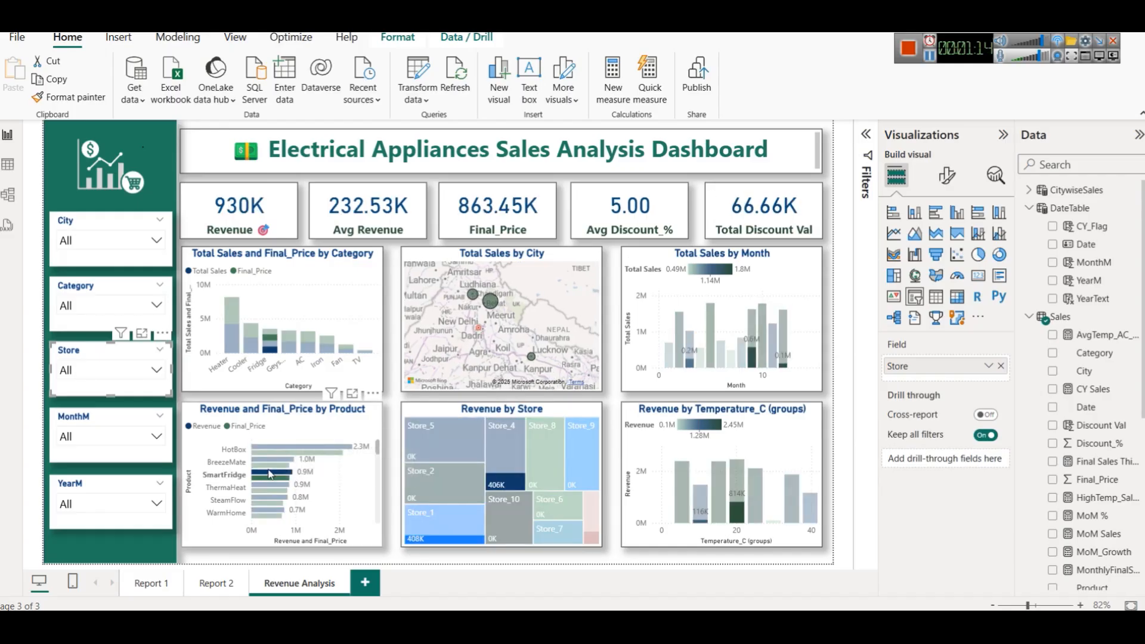
left_click(270, 474)
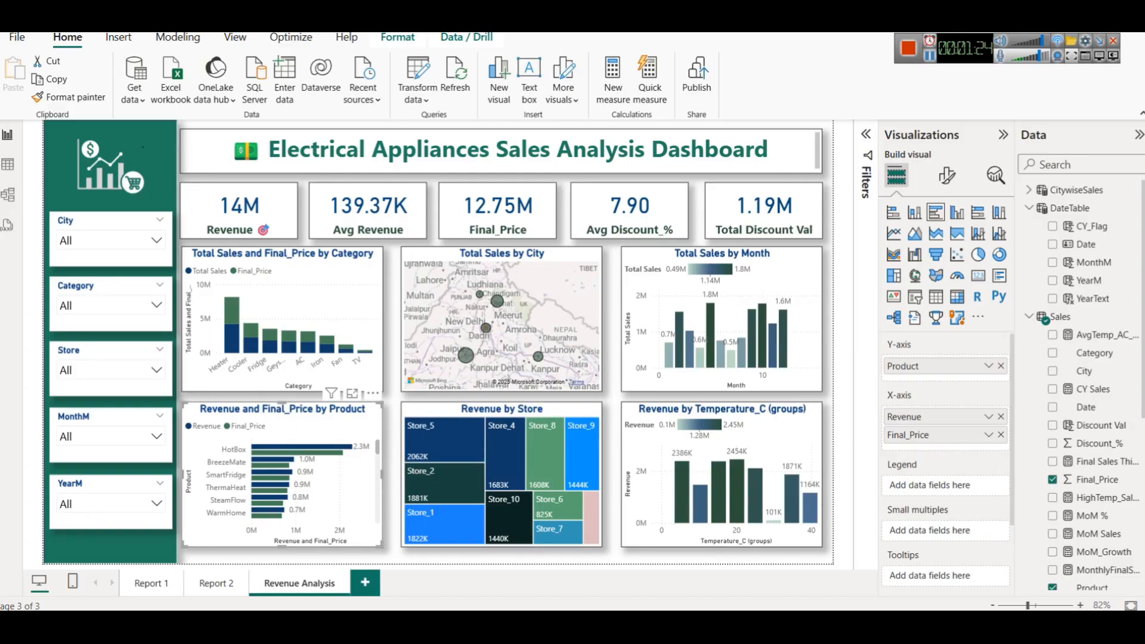
Look through the Report 1 and Report 2 pages and return to Revenue Analysis.
left_click(147, 587)
left_click(213, 587)
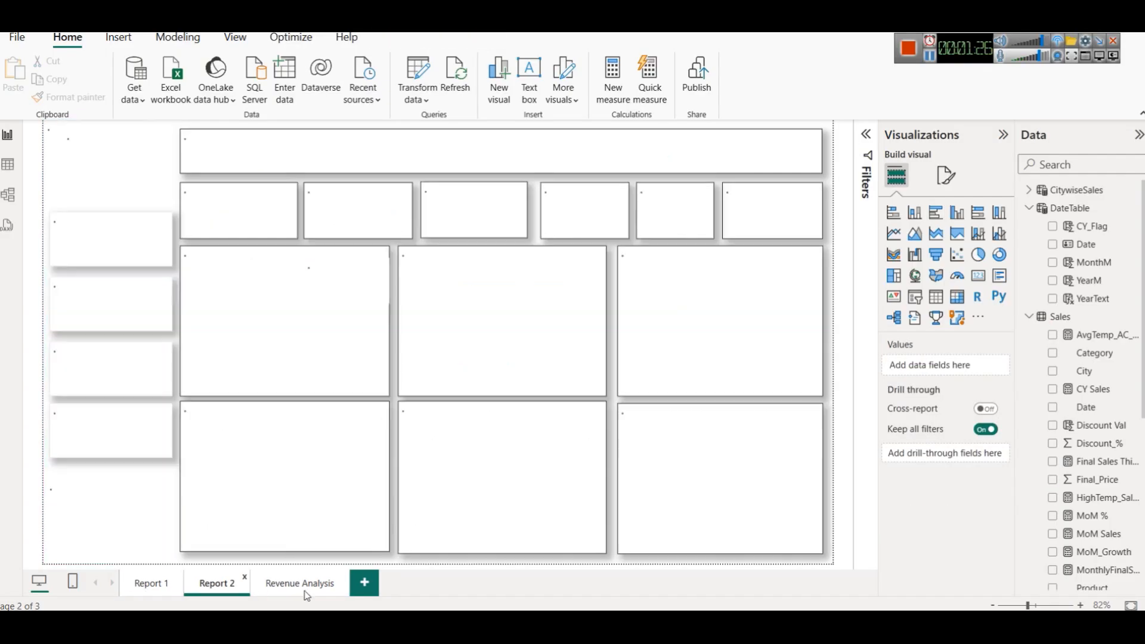
left_click(301, 587)
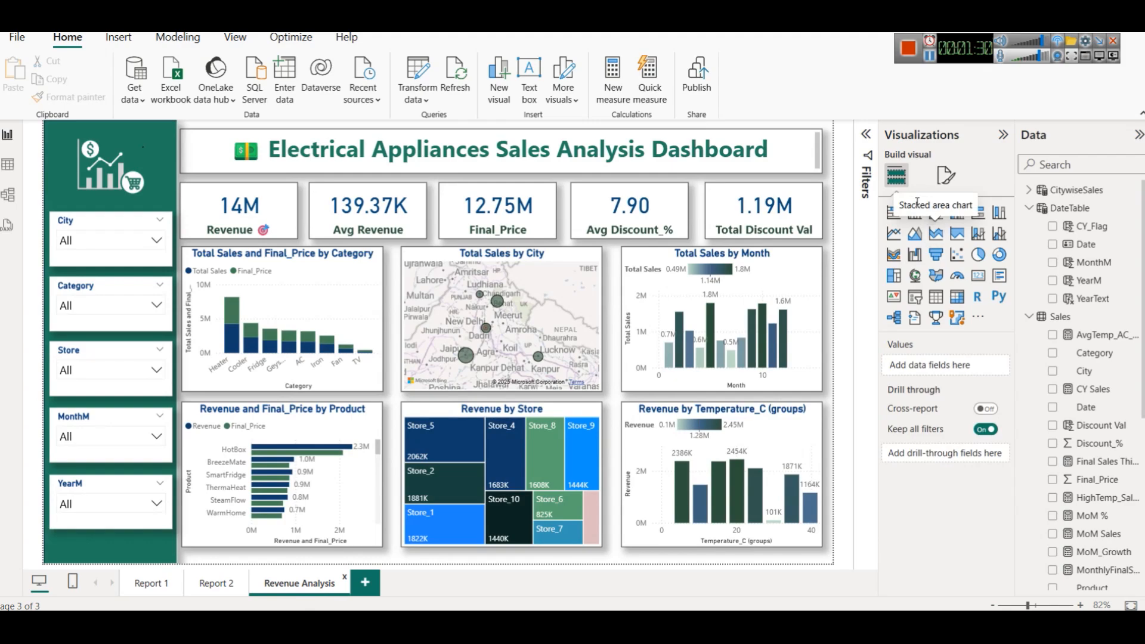
left_click(908, 47)
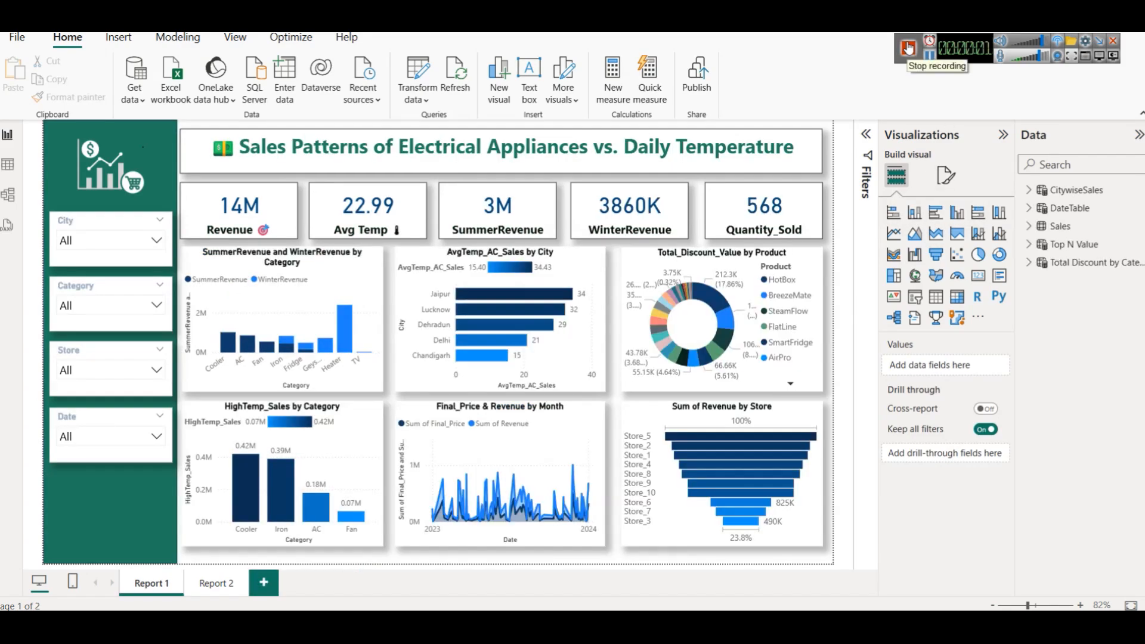
Examine the columns of the Sales table in Table view, from City to Discount Val, and return to the report.
left_click(10, 167)
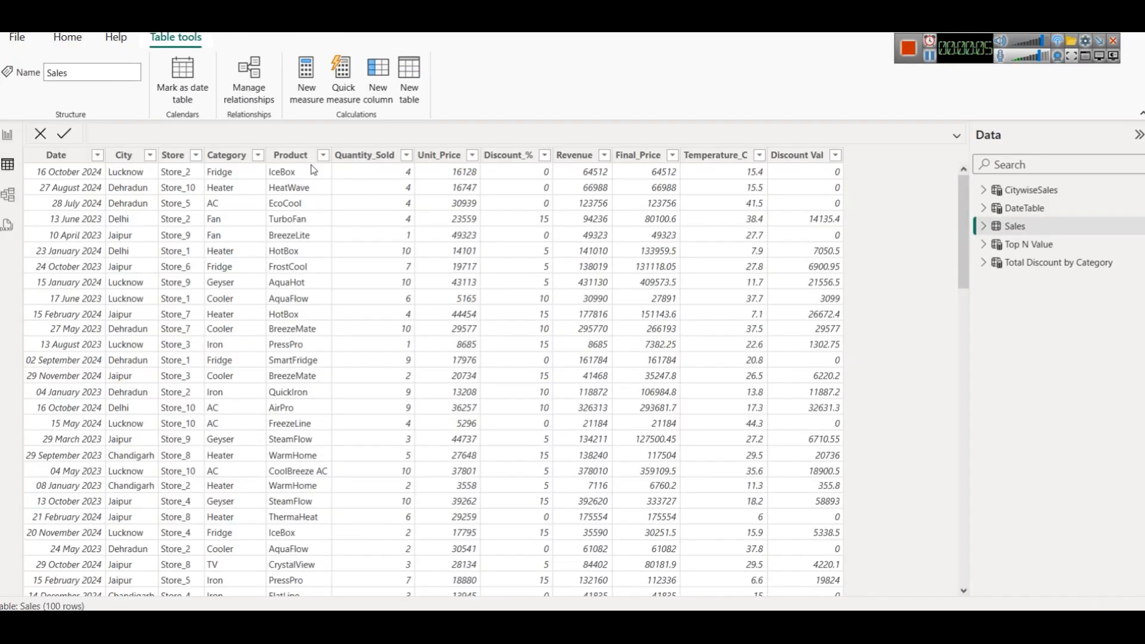
left_click(135, 162)
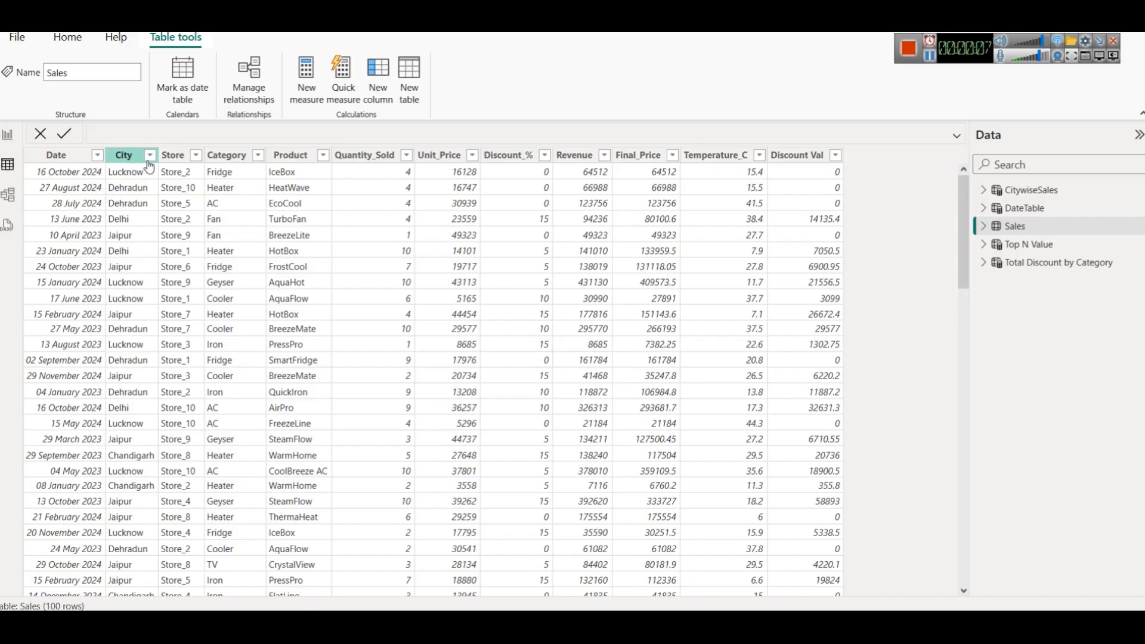
left_click(931, 57)
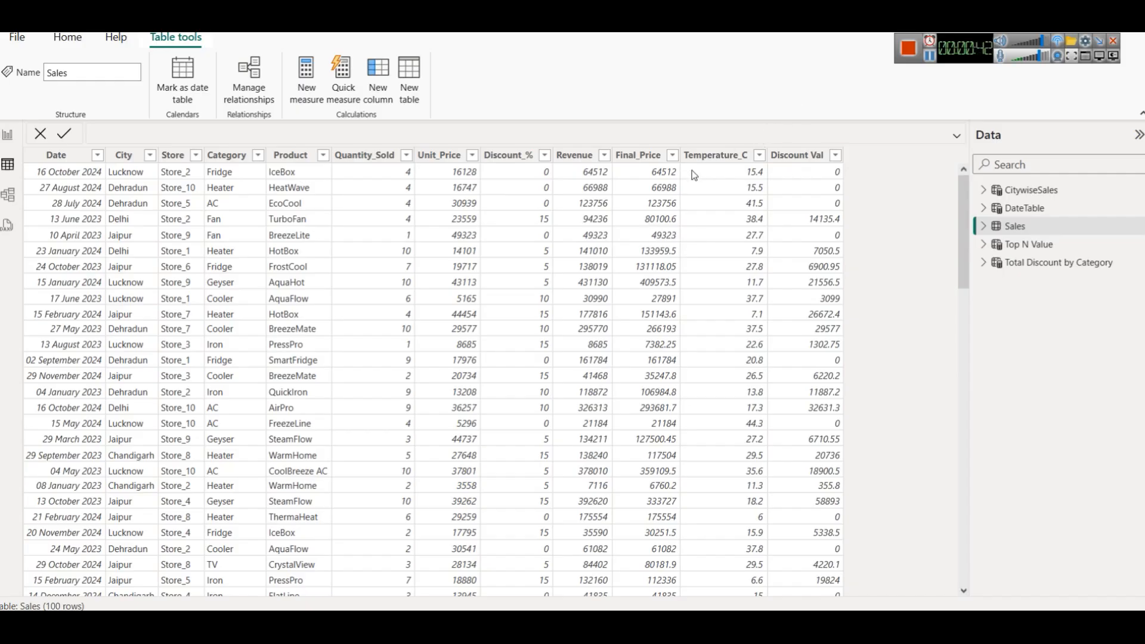
left_click(785, 164)
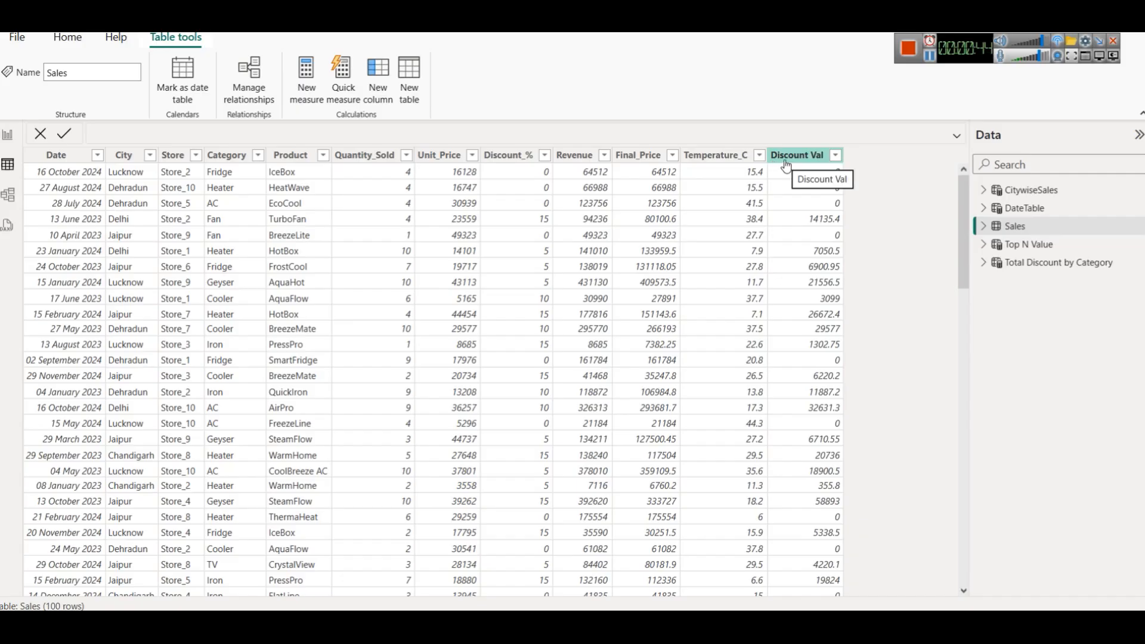
left_click(8, 135)
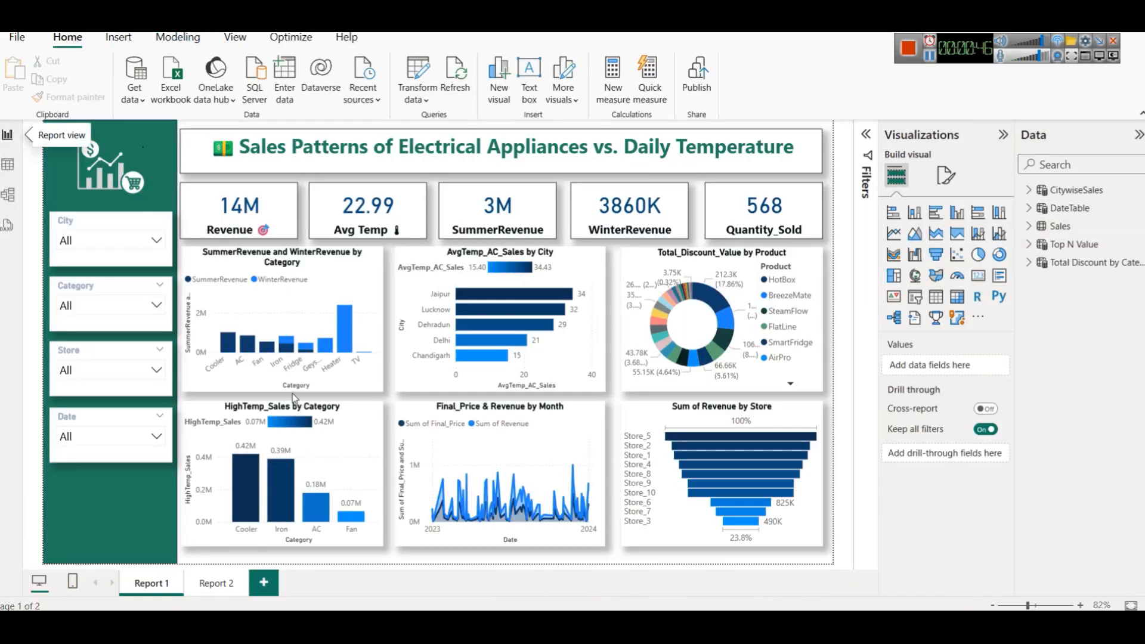
Inspect the DAX formulas behind the Top N Value and Total Discount by Category tables.
mouse_move(726, 350)
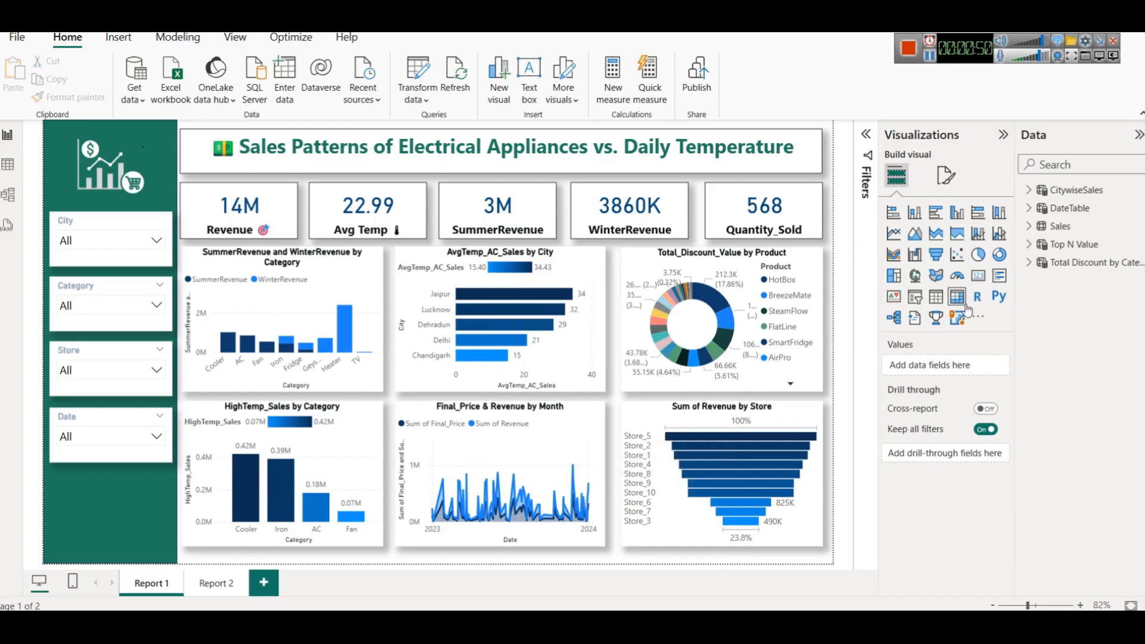
left_click(1065, 245)
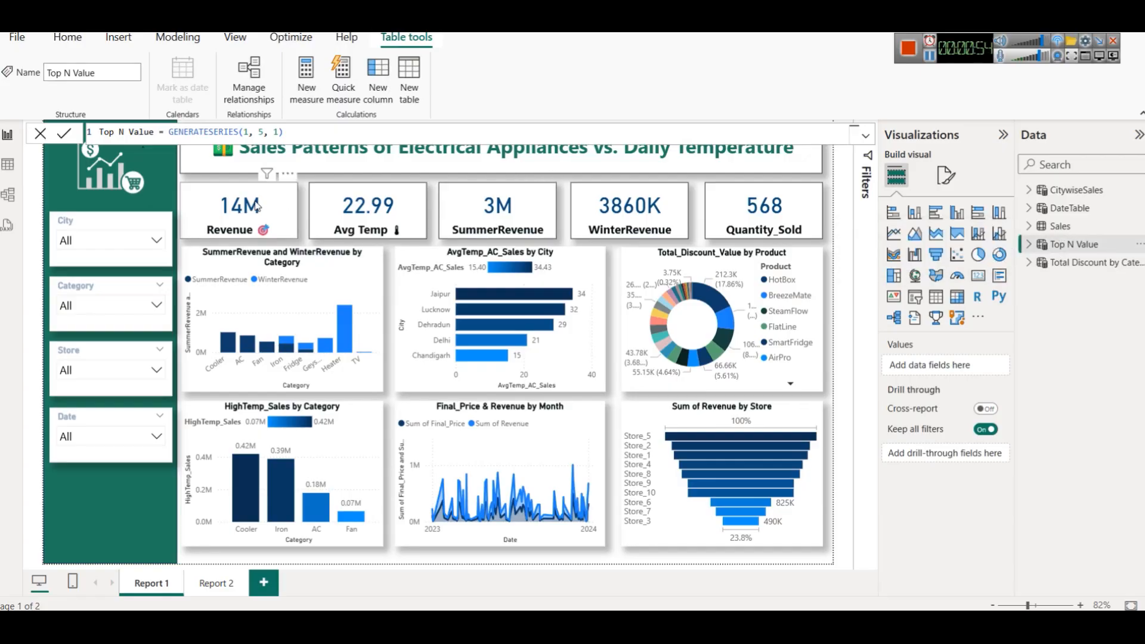
left_click(1075, 267)
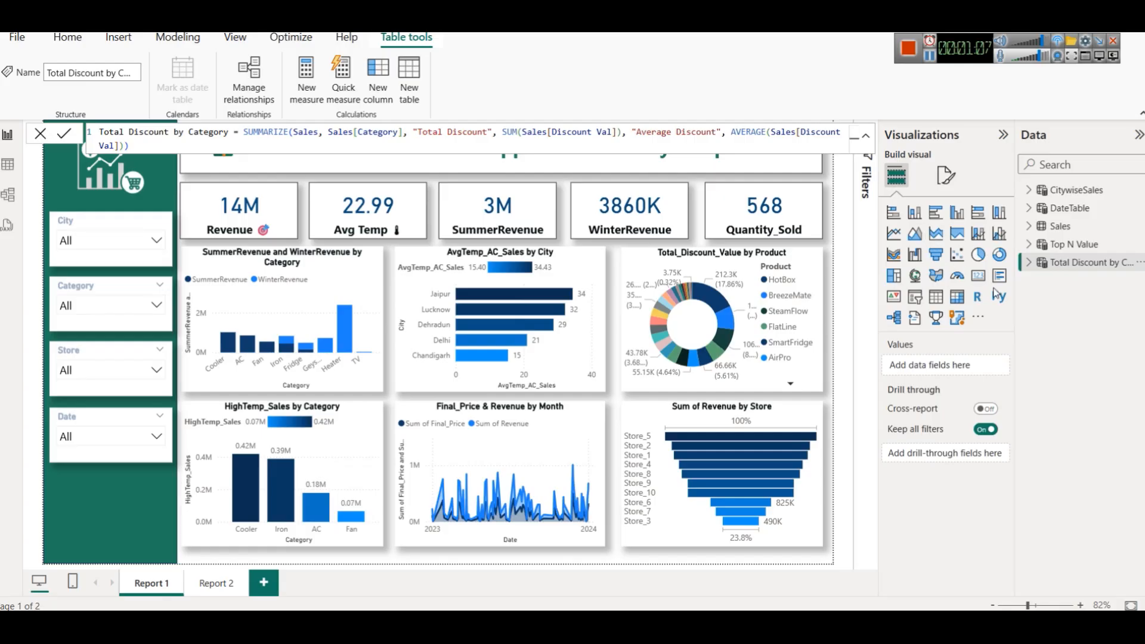
Examine the time intelligence visuals on Report 2, return to Report 1 and put away the formula.
left_click(216, 584)
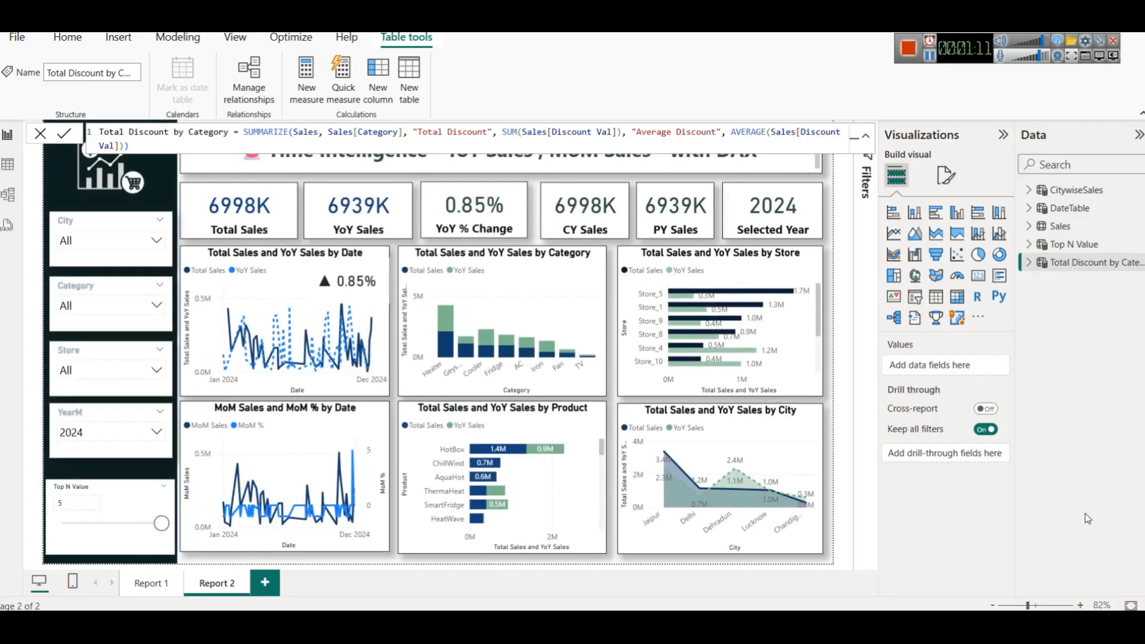
left_click(870, 136)
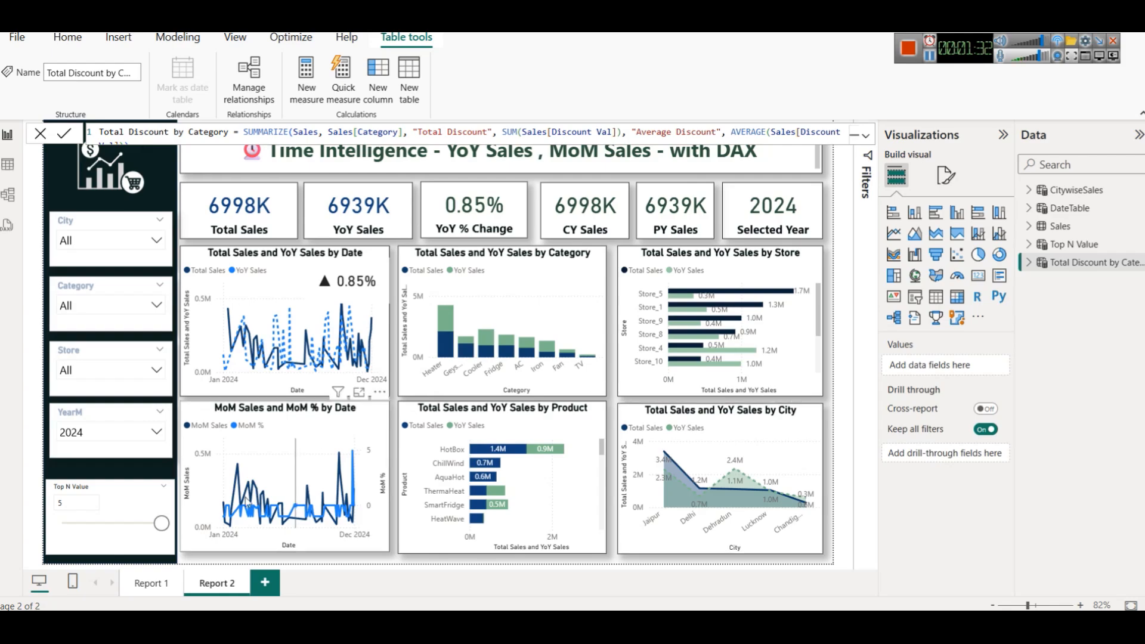
left_click(149, 583)
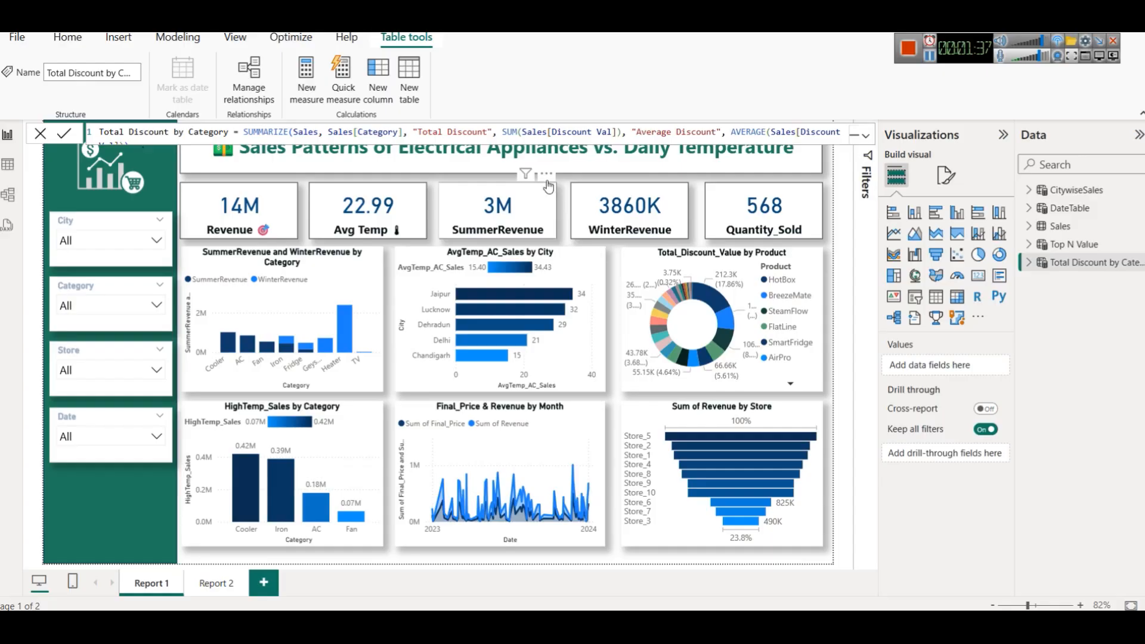
left_click(567, 177)
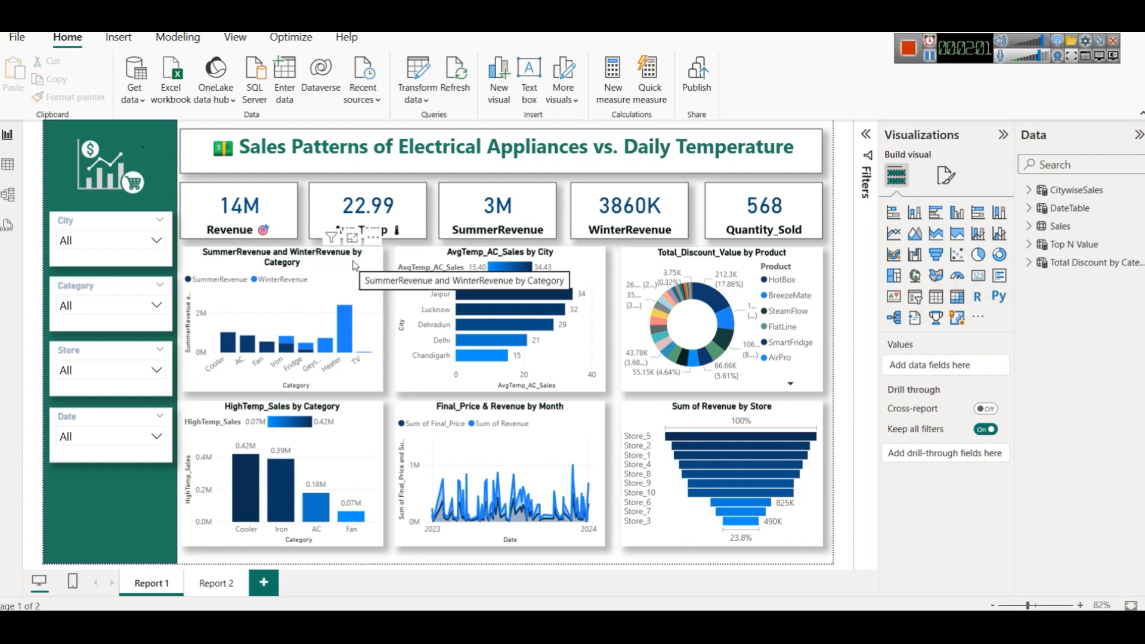
Review the Sales data table once more and go back to the Report 1 page.
left_click(8, 166)
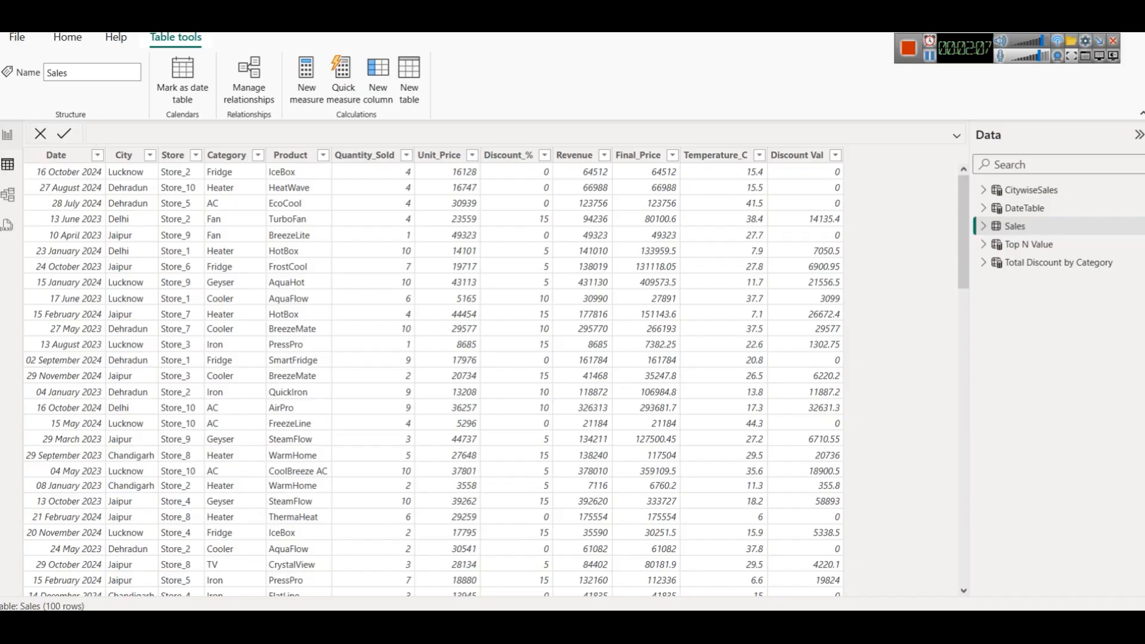
left_click(8, 135)
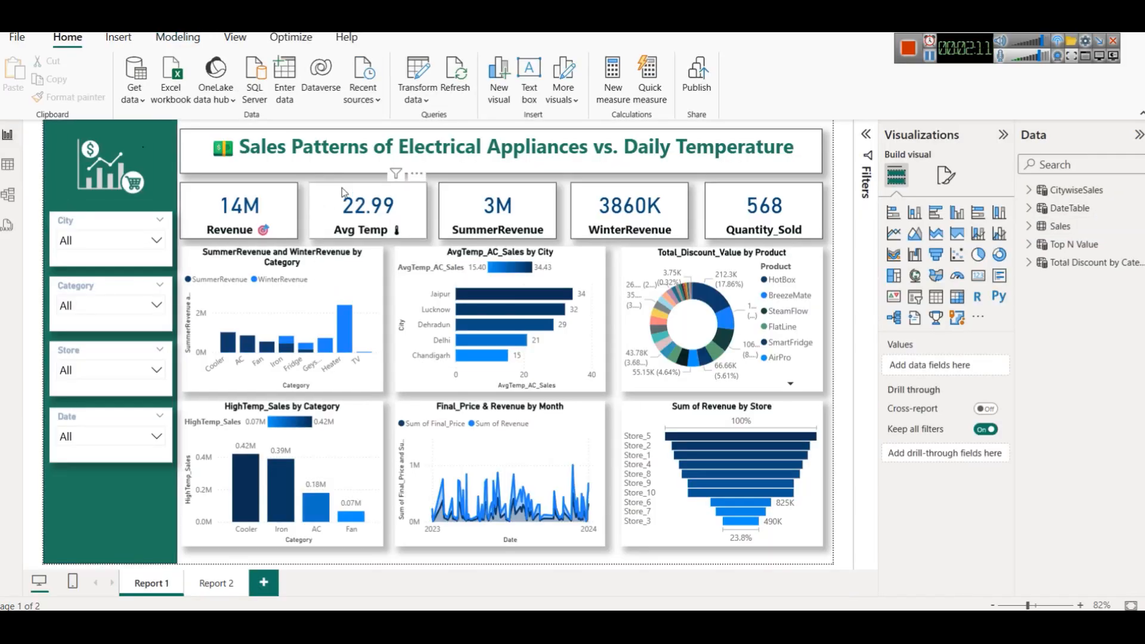
Review the common data sources available for import and select the Sales table.
left_click(127, 100)
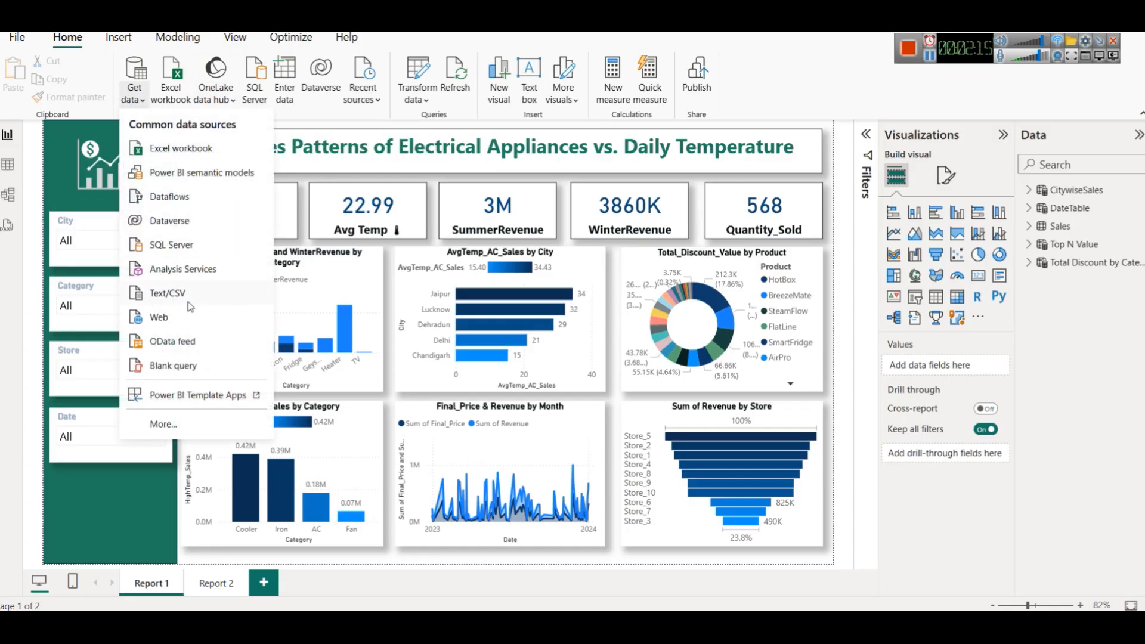
left_click(841, 311)
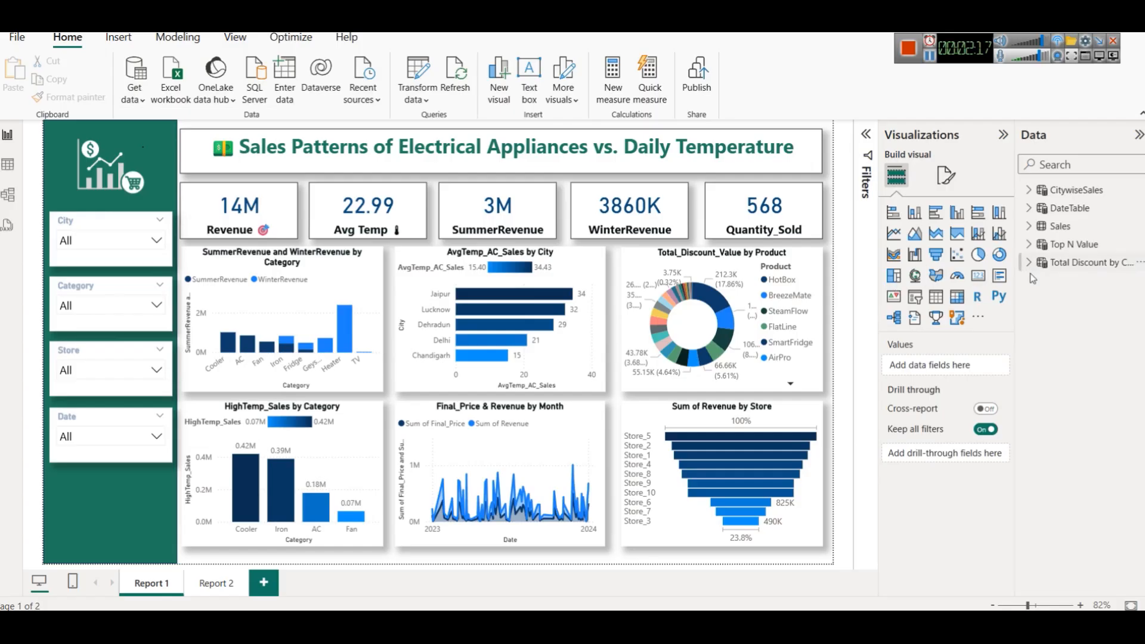
left_click(1071, 232)
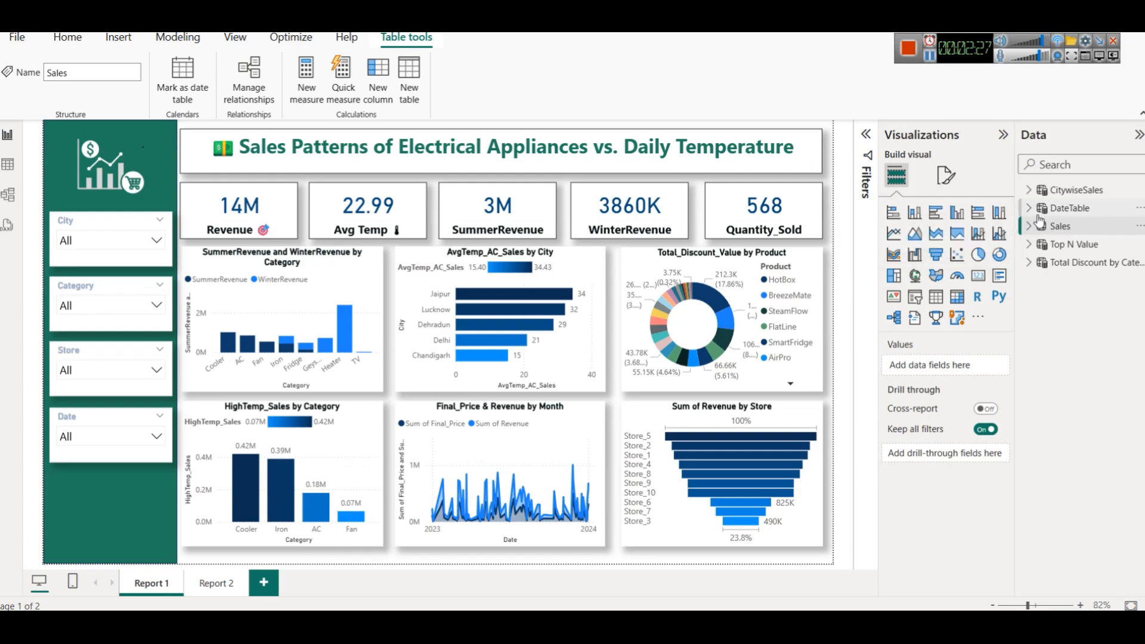
Inspect the DateTable formula, highlighting MIN and MAX, and retype CALENDAR's opening parenthesis to show its syntax help.
left_click(1073, 209)
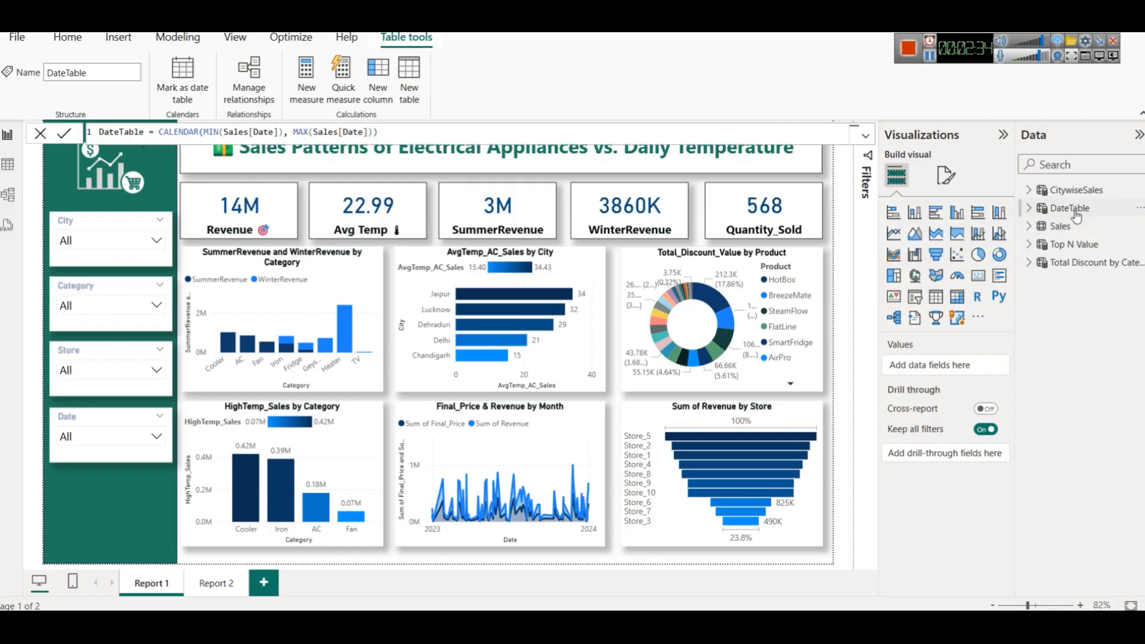
double_click(218, 136)
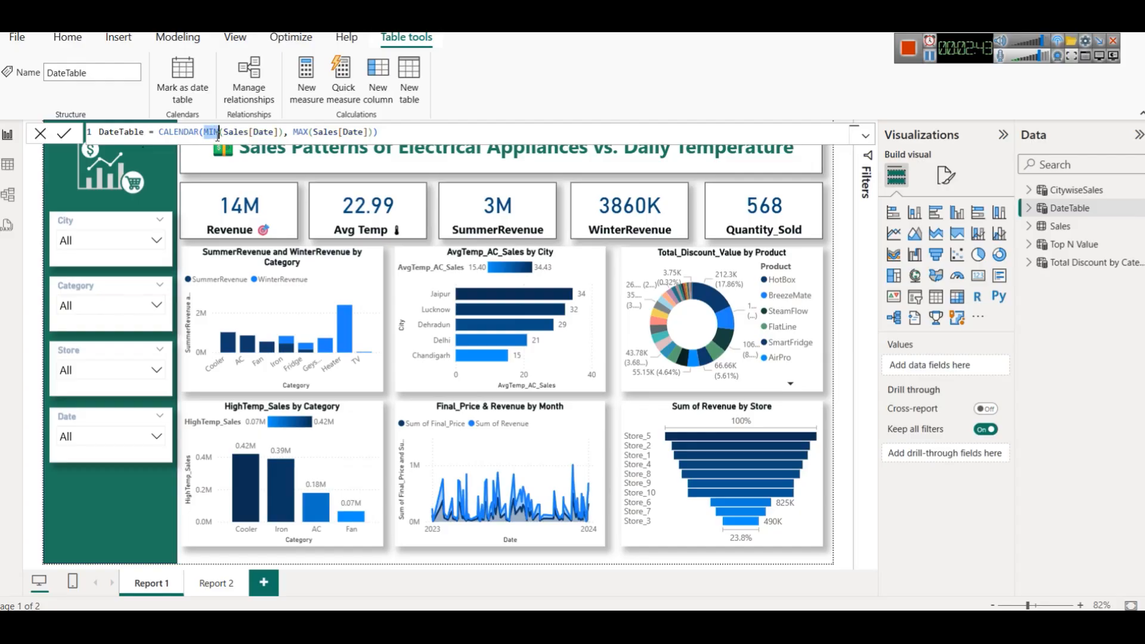
left_click(299, 131)
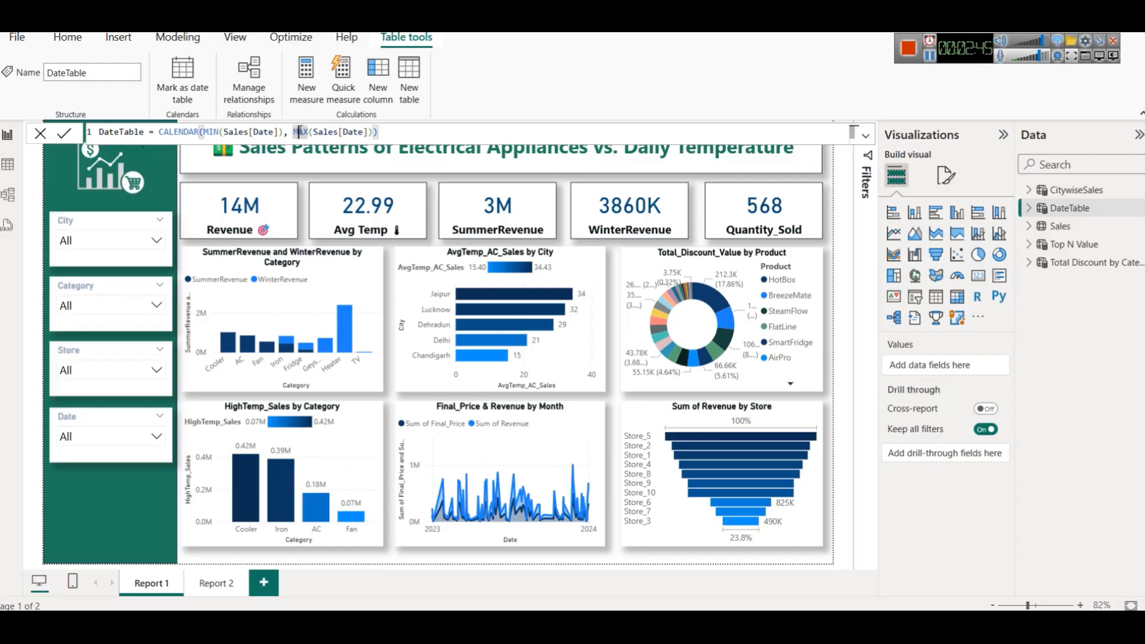
left_click(206, 131)
key("BackSpace")
type("(")
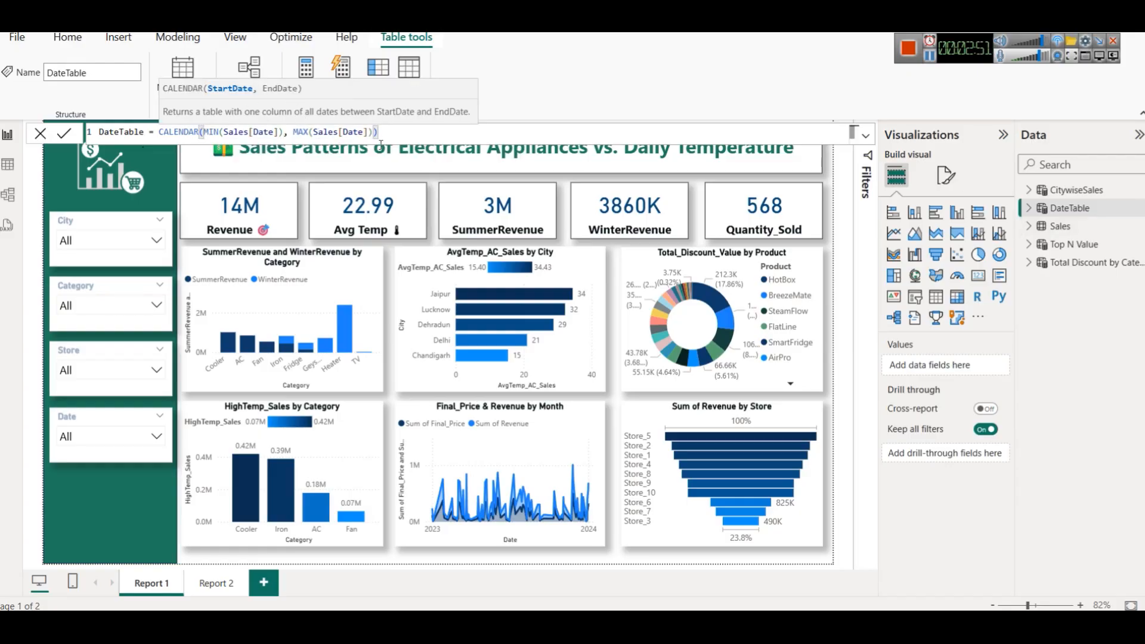
Examine the DateTable rows and the Sales rows in Table view and return to the report.
left_click(8, 164)
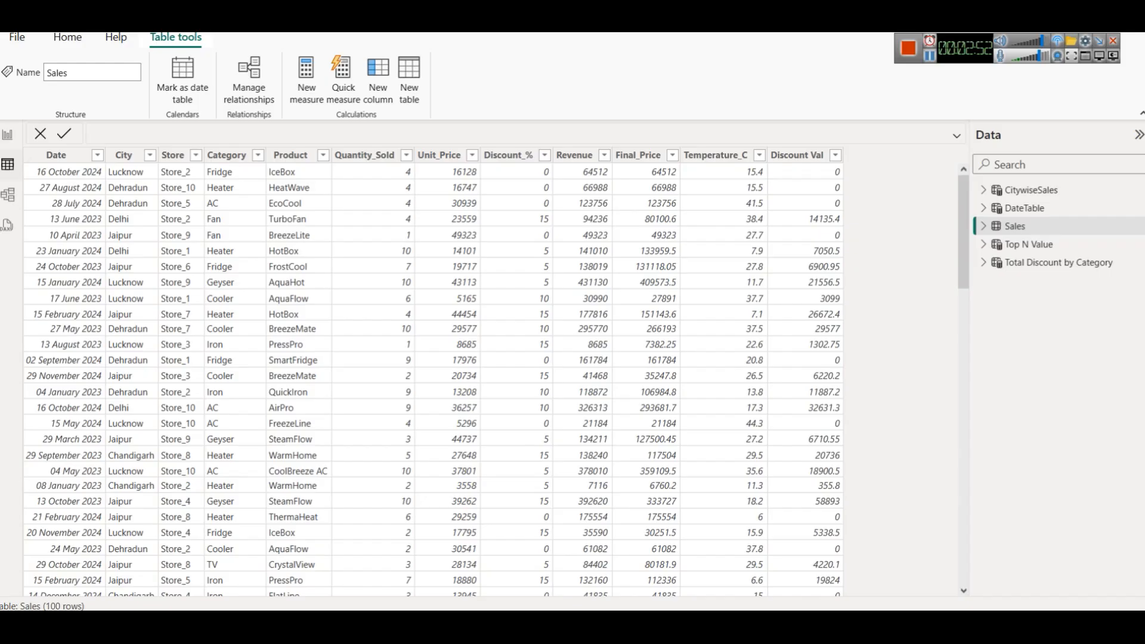
left_click(1023, 208)
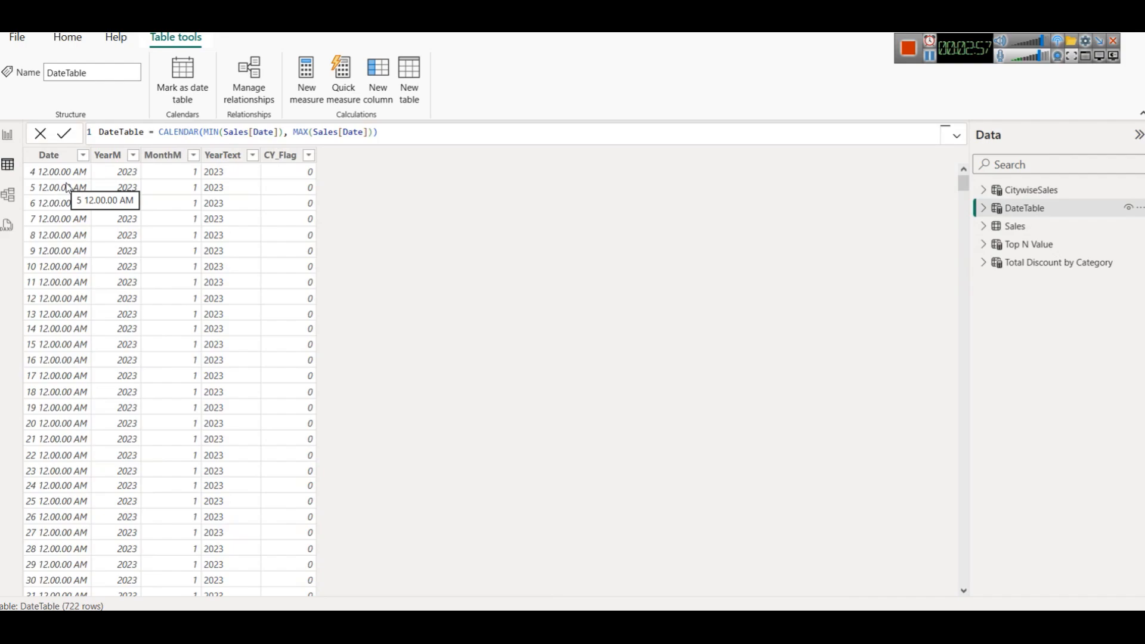
left_click(1016, 228)
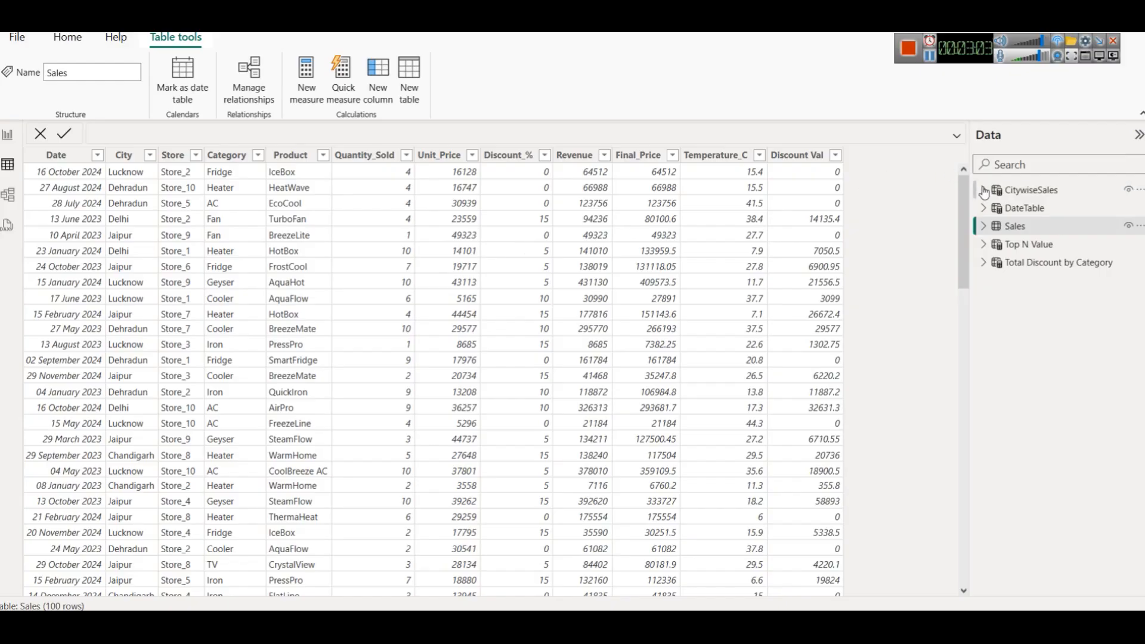
mouse_move(964, 245)
left_mouse_down()
mouse_move(966, 539)
mouse_move(966, 239)
left_mouse_up()
left_click(4, 137)
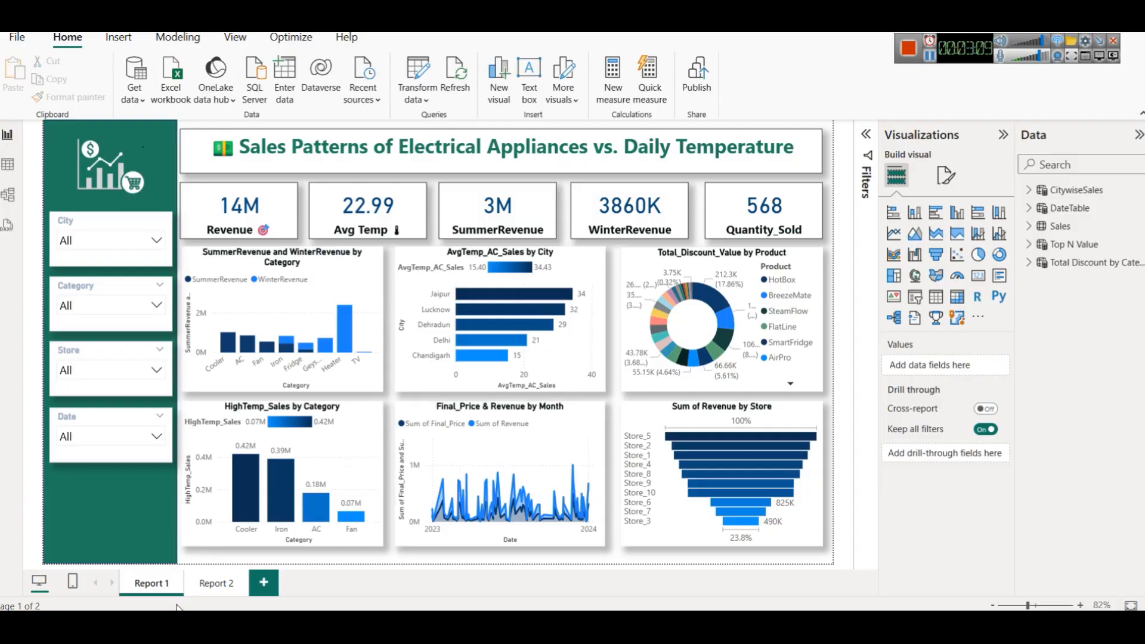
Duplicate the Report 1 page and rename the copy Revenue Analysis.
right_click(160, 590)
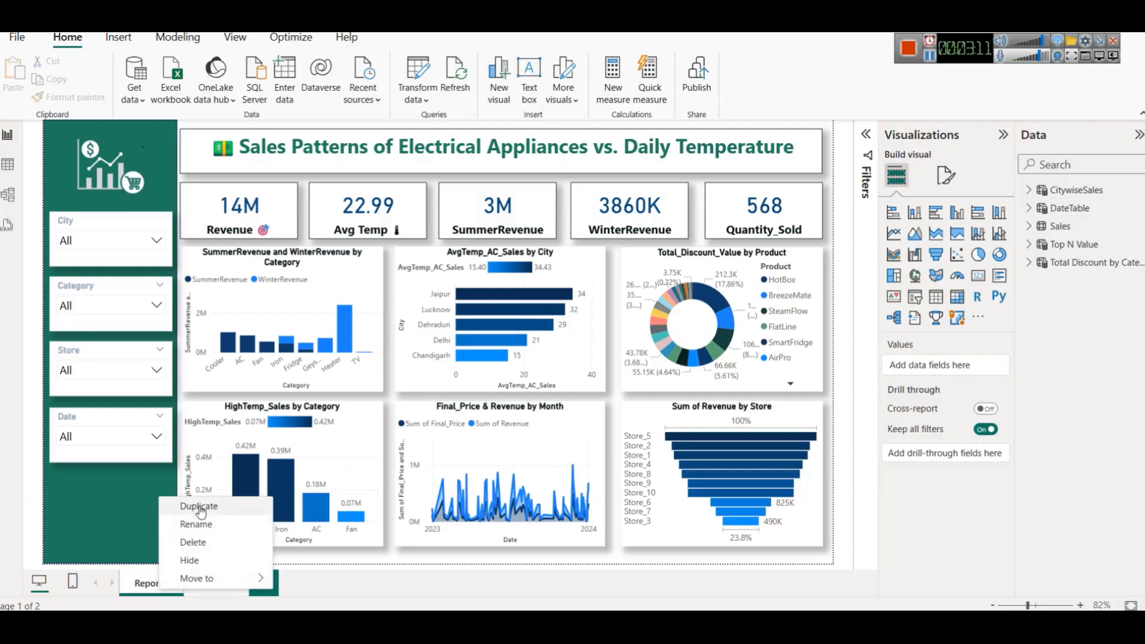
left_click(200, 508)
right_click(292, 589)
left_click(322, 519)
type("S")
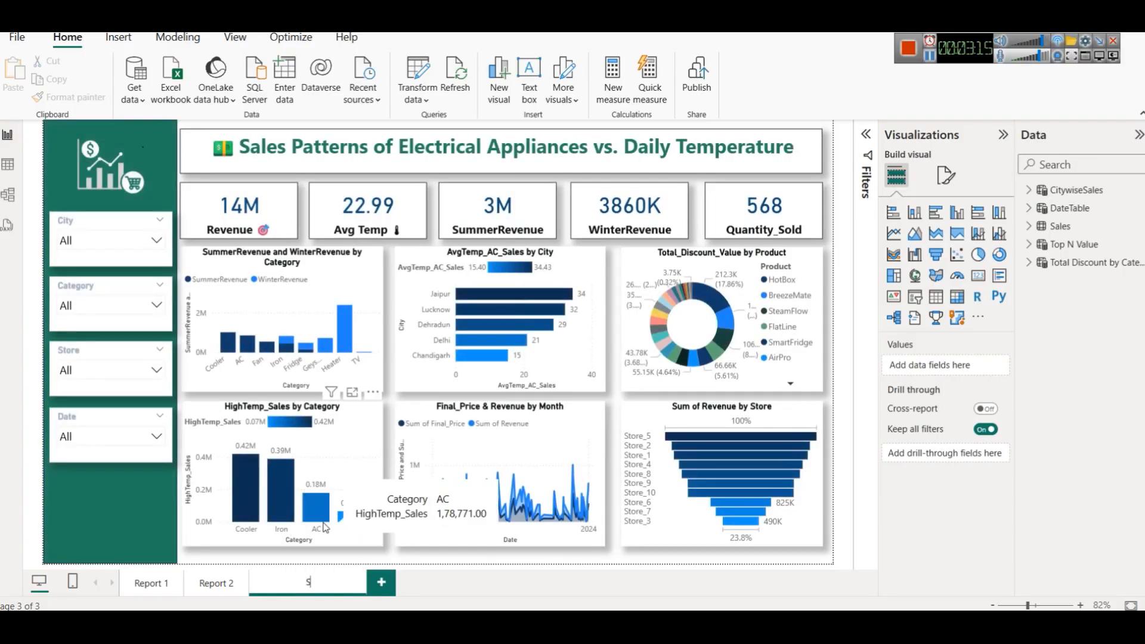
type("Reven")
type("eu")
key("BackSpace")
key("BackSpace")
type("ue Analysis")
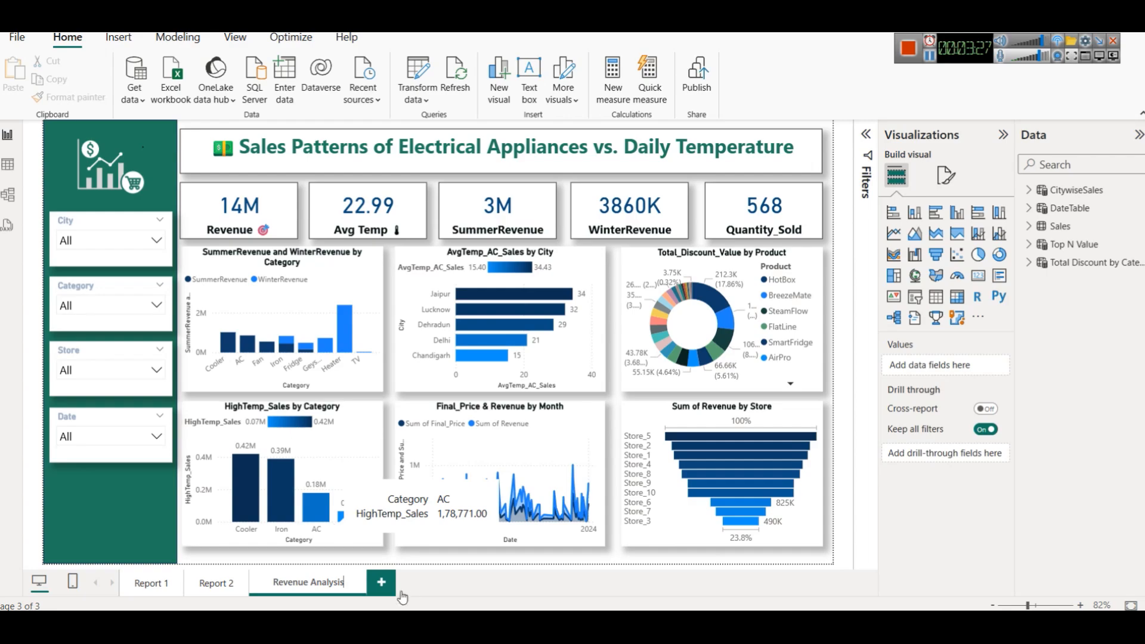
left_click(423, 588)
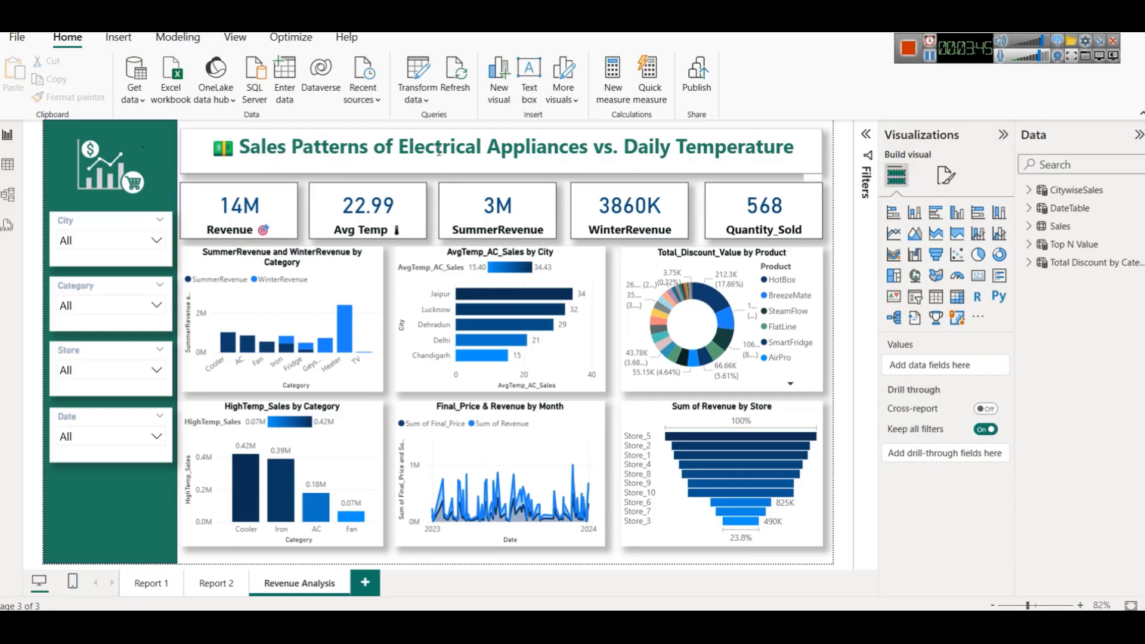
Replace the title wording on the Revenue Analysis page with "Electrical Appliances Sales Analysis", keeping the banknote emoji.
left_click_drag(238, 150, 810, 149)
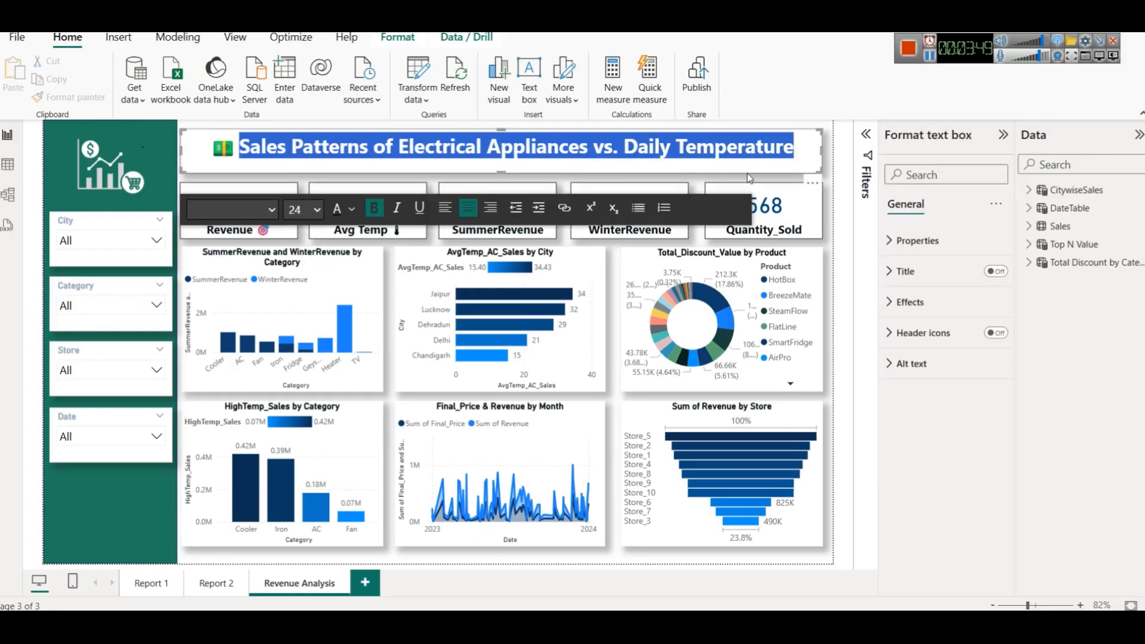
type("Elect")
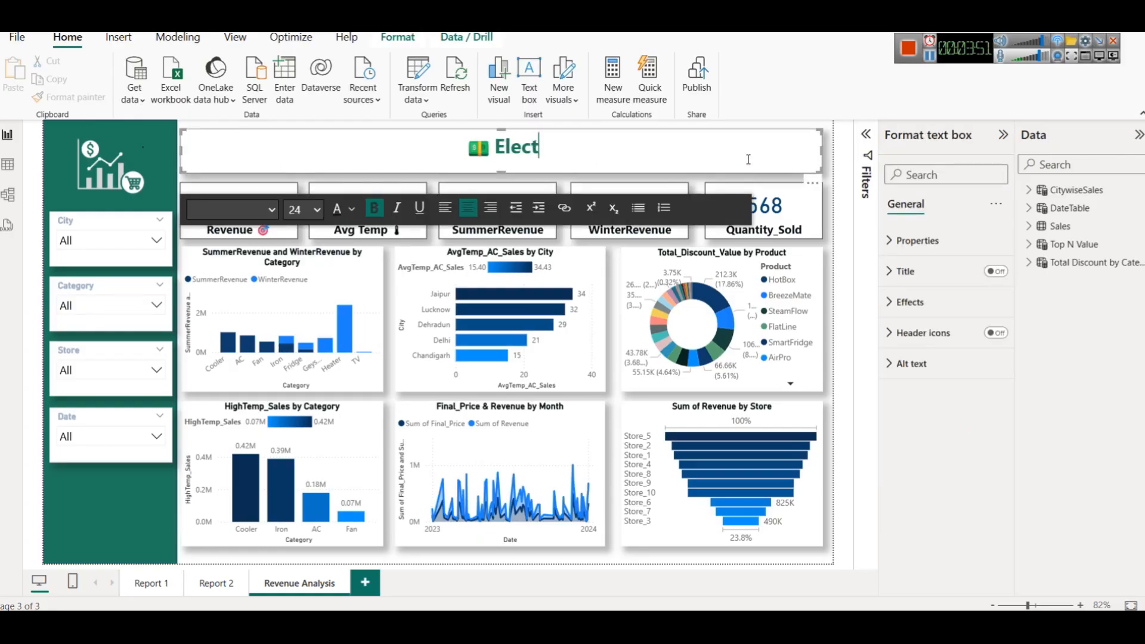
type("rical Applia")
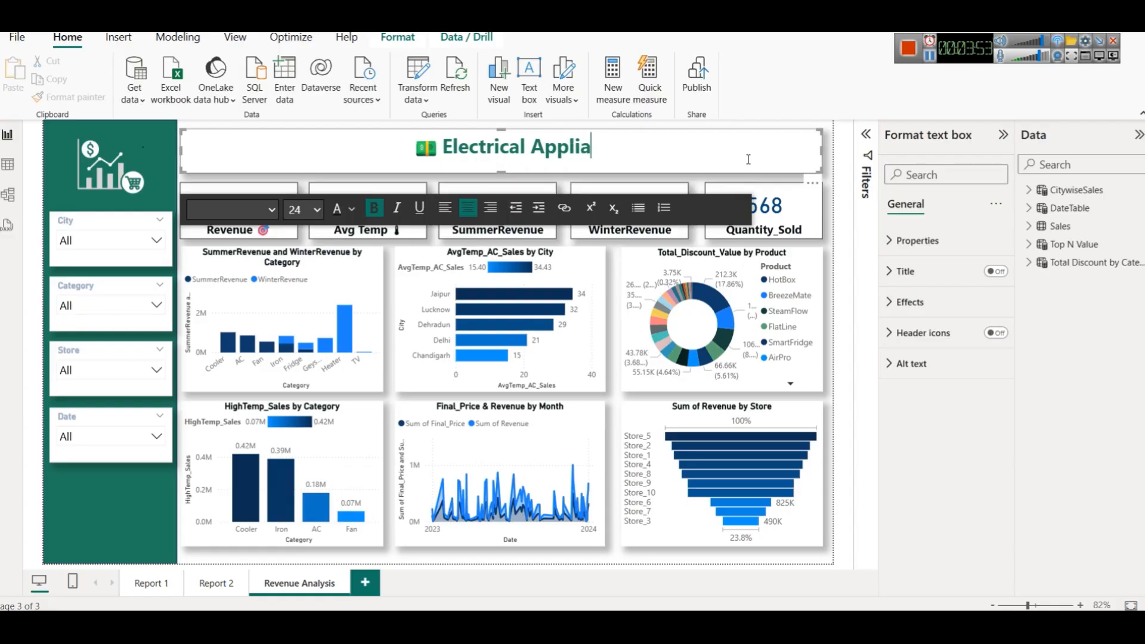
type("nces Sales Analysis")
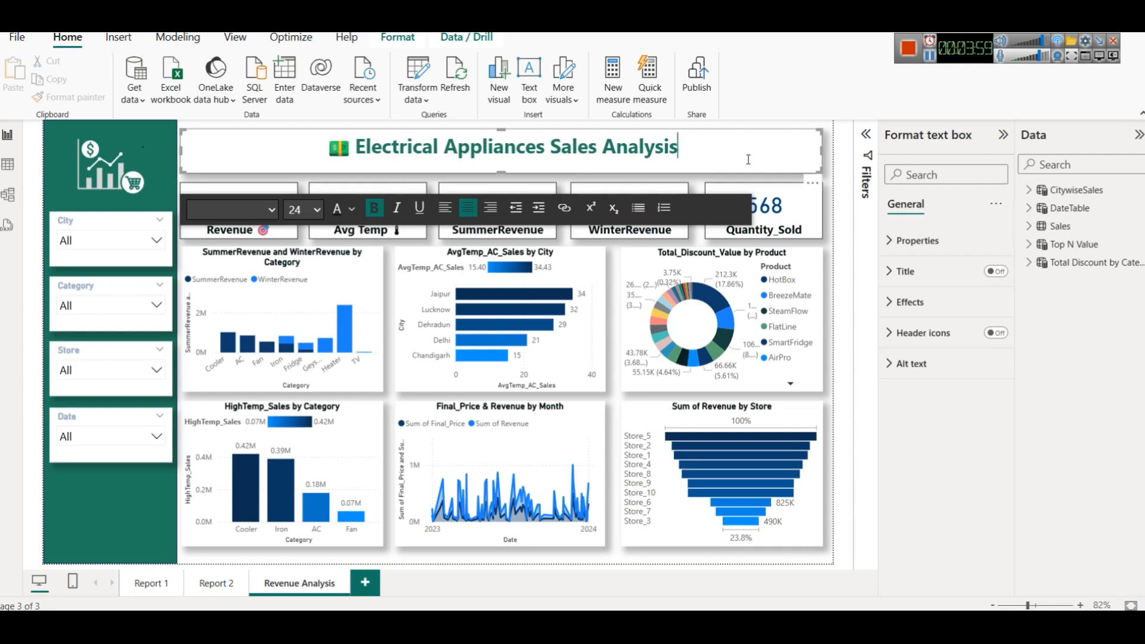
left_click(899, 447)
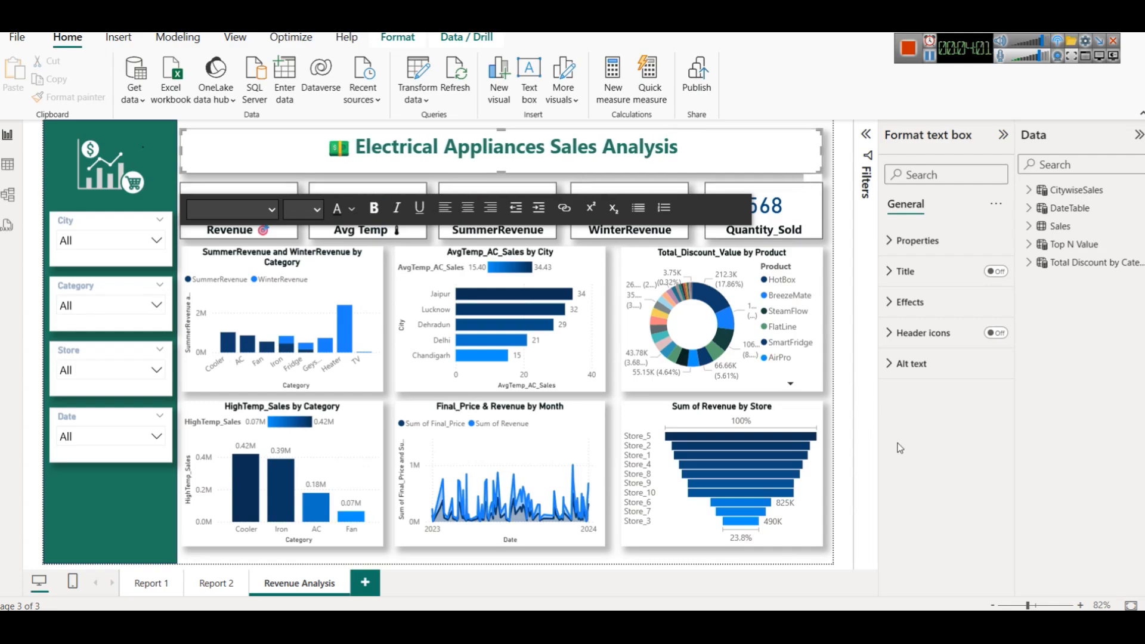
left_click(627, 182)
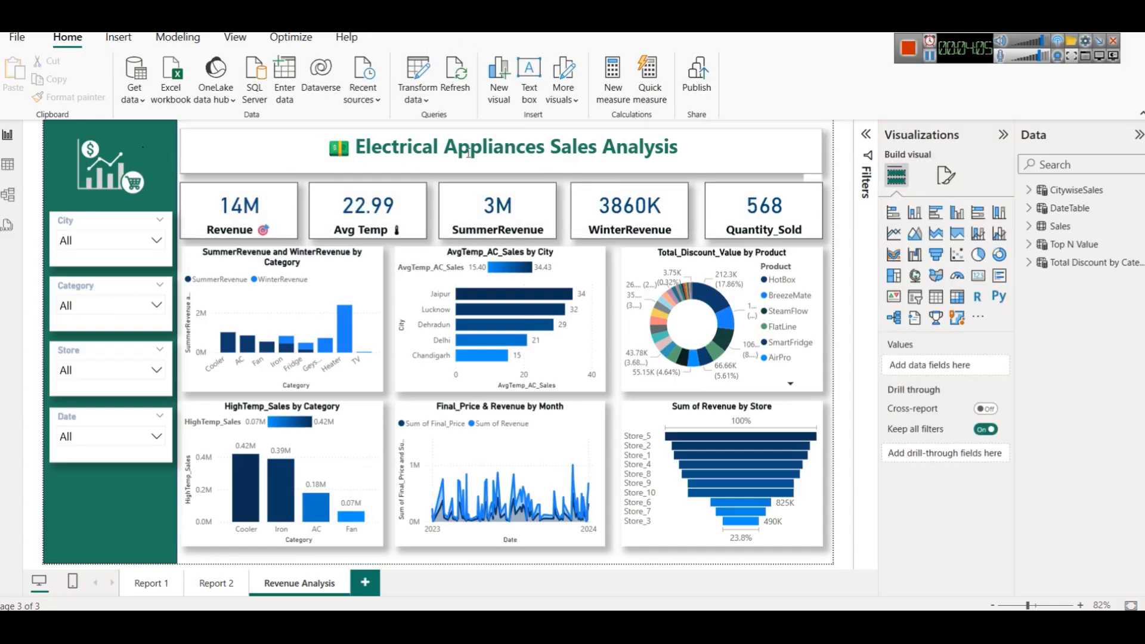
Set the font size of the entire page title to 28.
left_click(748, 168)
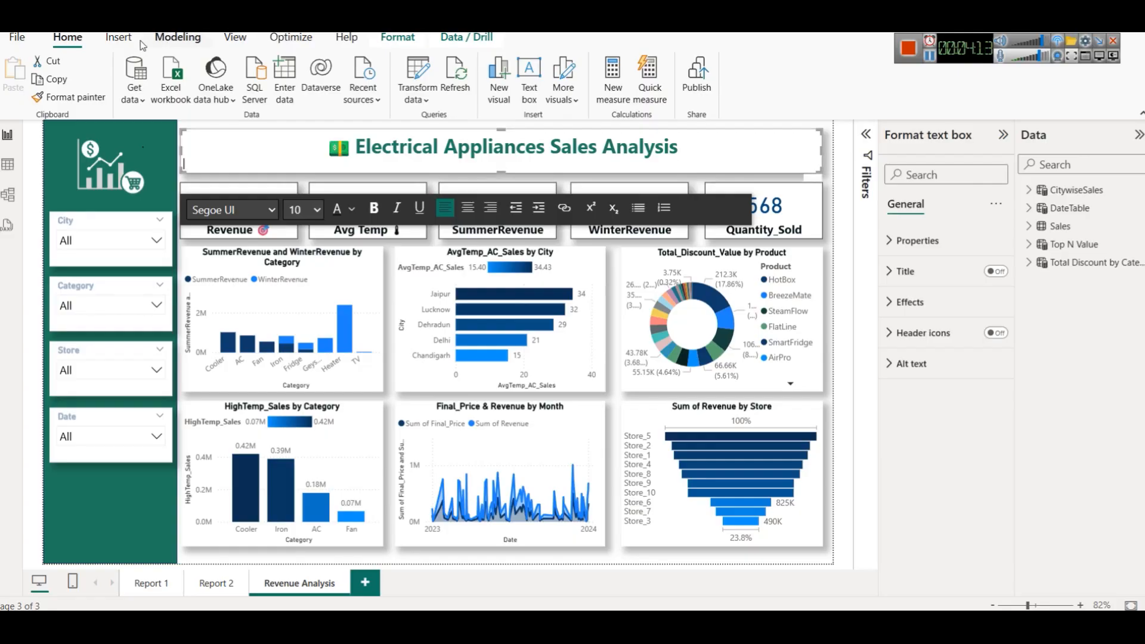
left_click(118, 37)
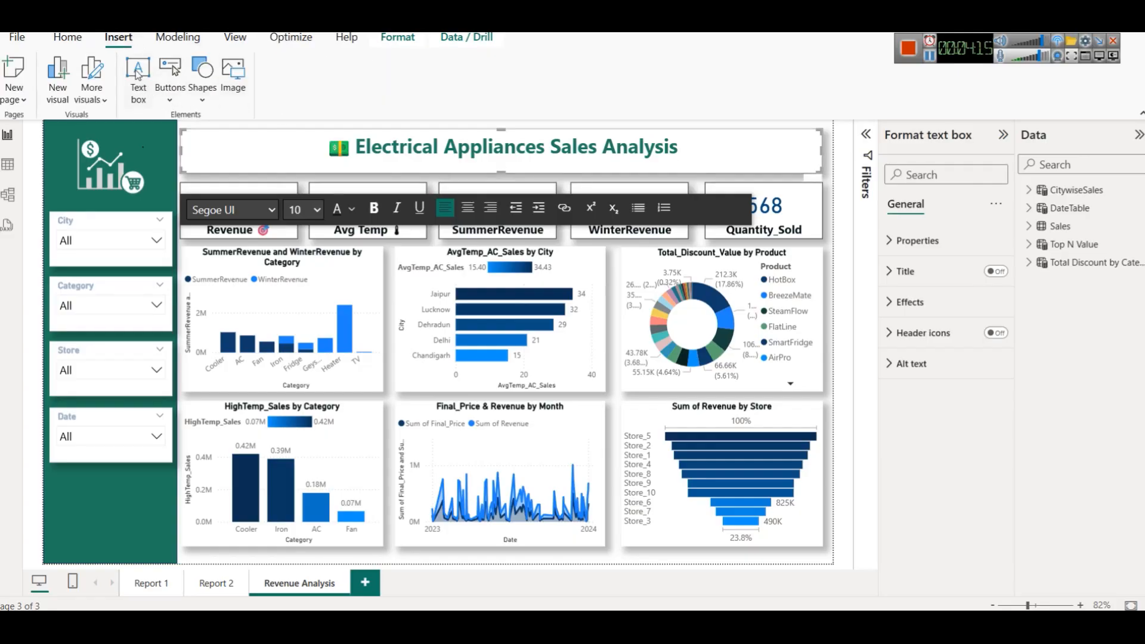
left_click(492, 146)
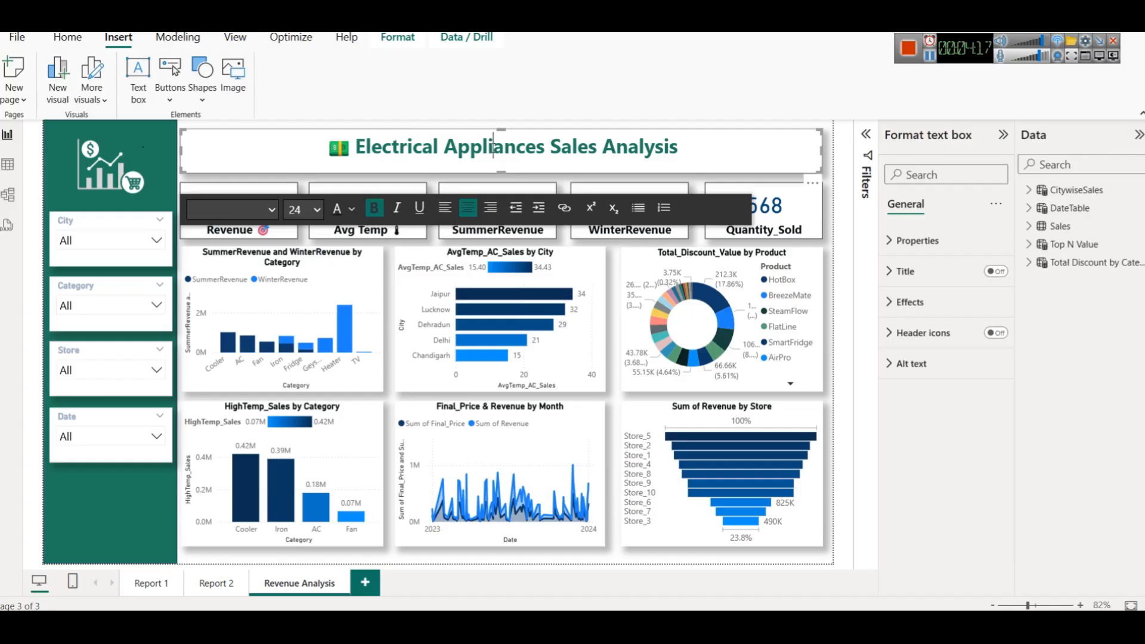
key("ctrl+a")
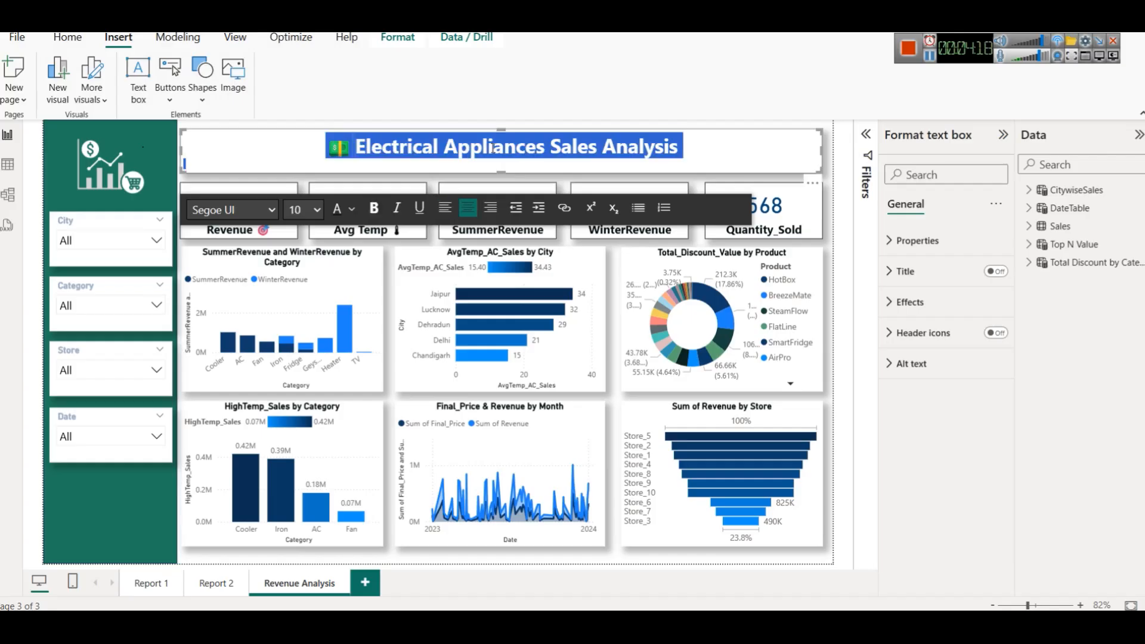
left_click(268, 209)
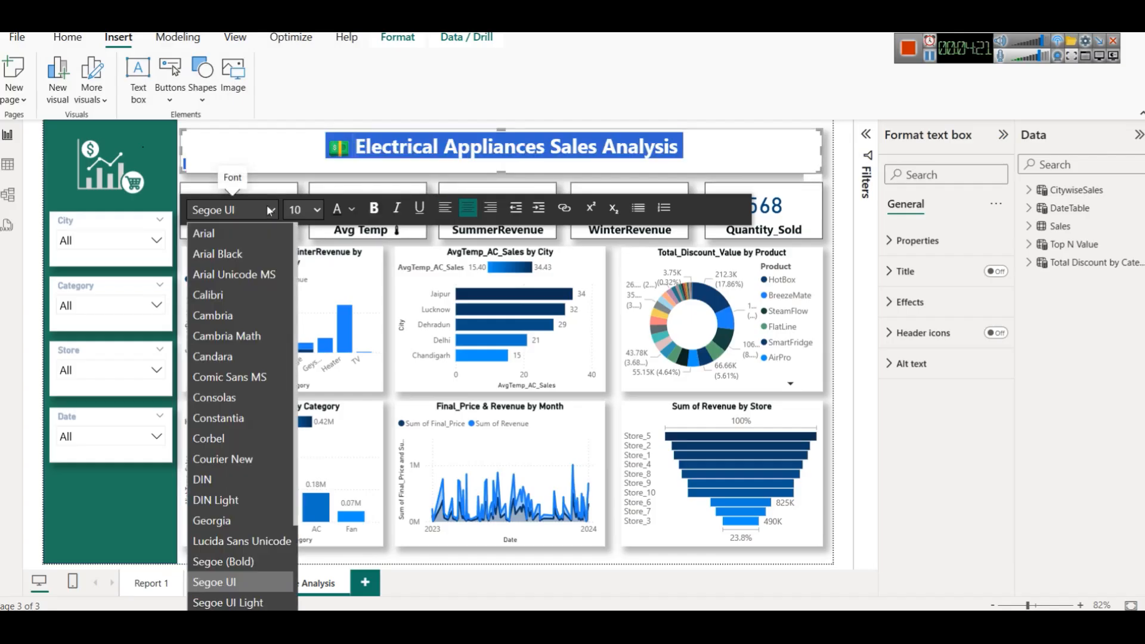
left_click(299, 213)
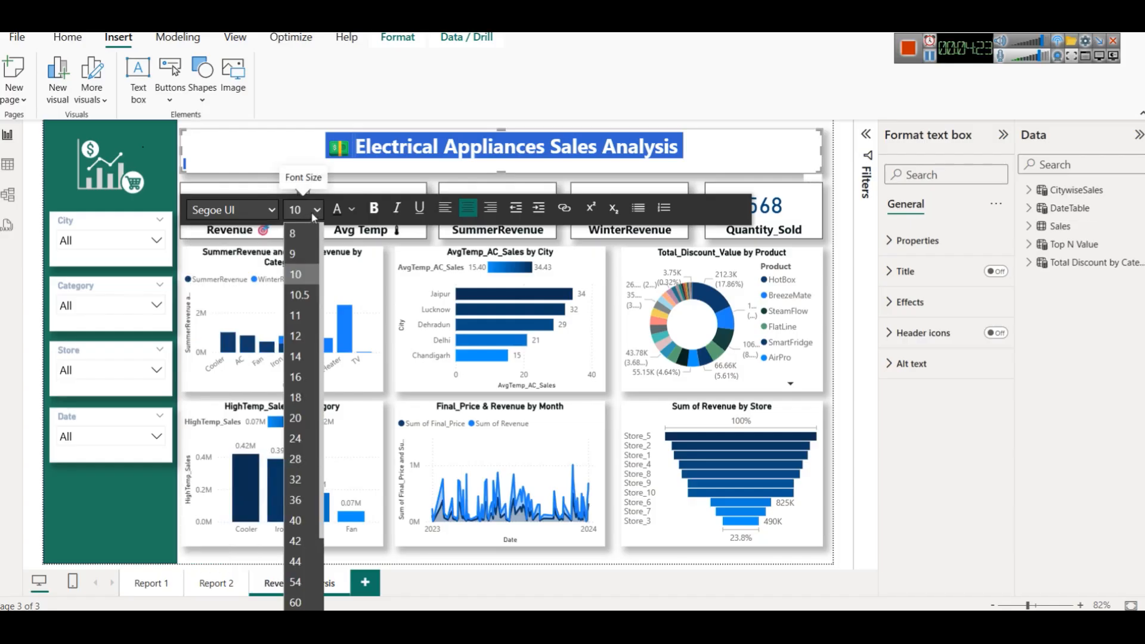
left_click(300, 465)
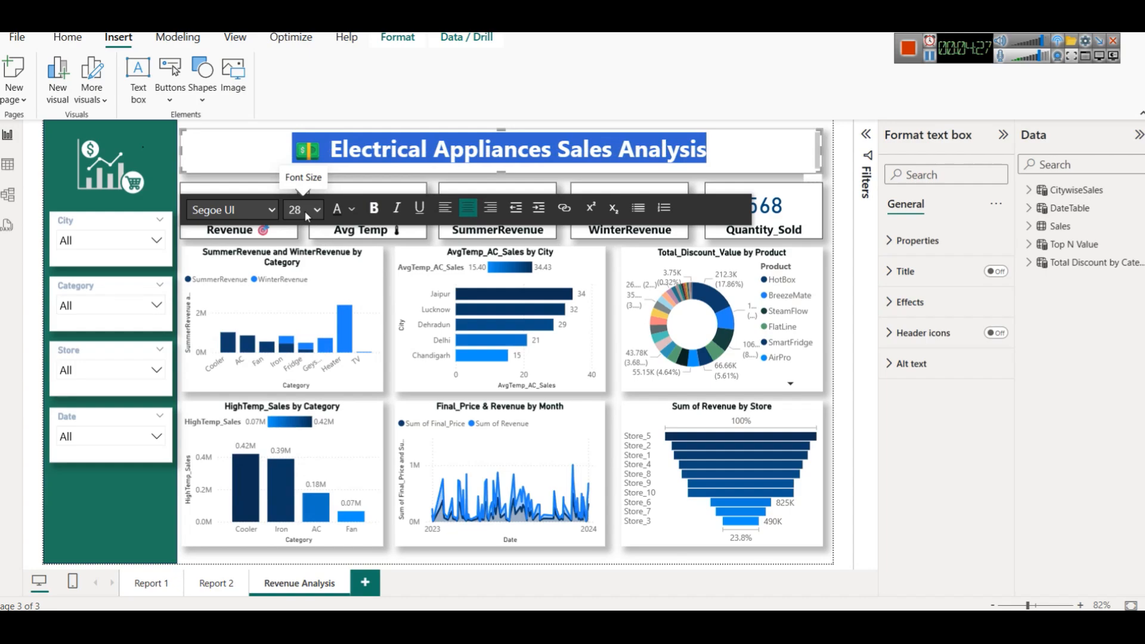
Look through the font colours for the title and switch italic on and off again.
left_click(351, 208)
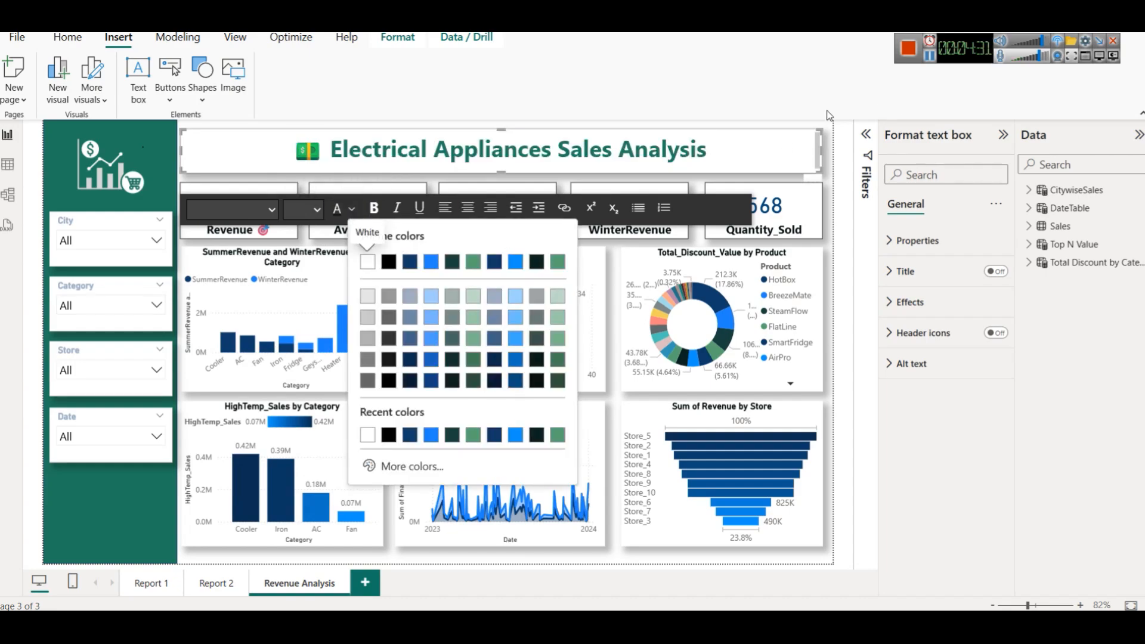
left_click(720, 144)
left_click(710, 144)
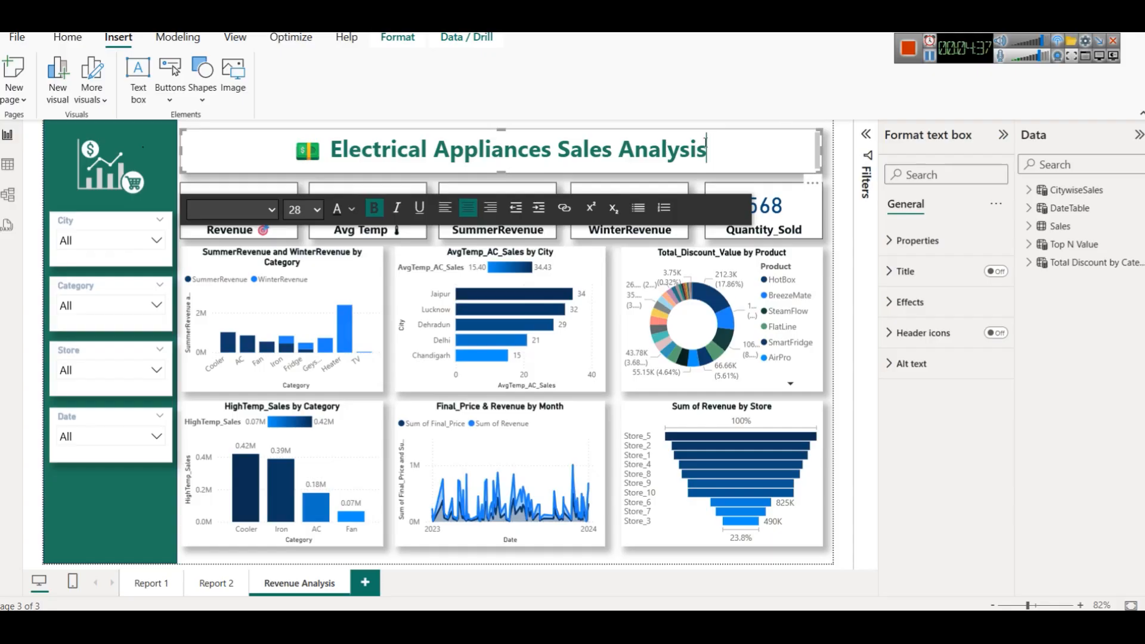
left_click(397, 207)
left_click(396, 207)
Switch the title box's background, visual border and shadow effects off and back on.
left_click(940, 301)
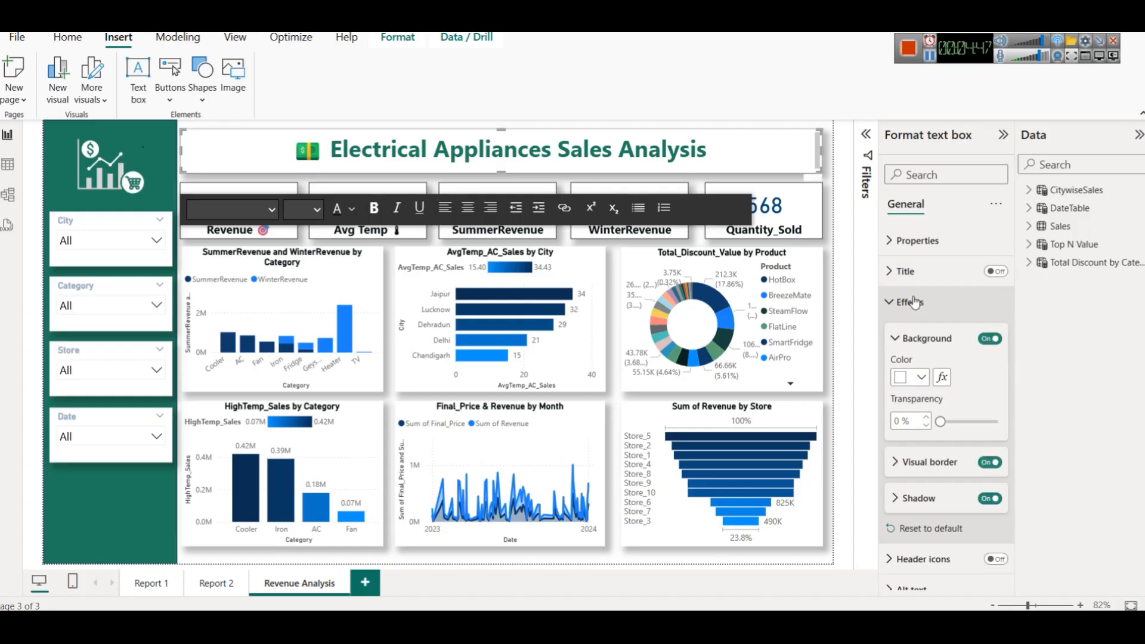
left_click(989, 344)
left_click(989, 344)
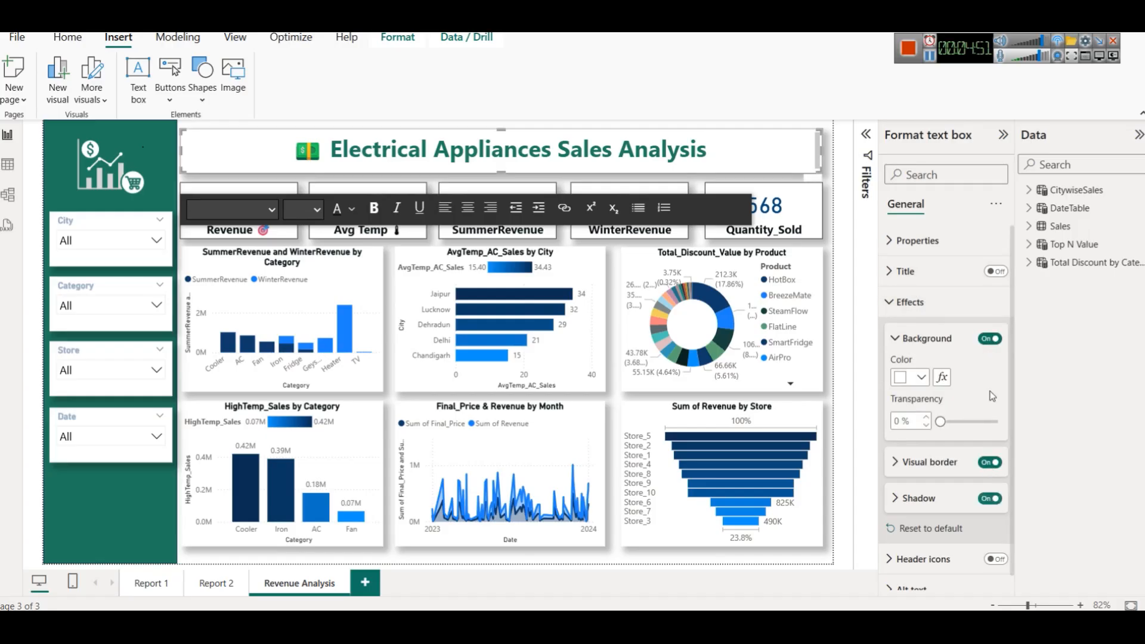
left_click(989, 462)
left_click(990, 462)
left_click(982, 503)
left_click(983, 503)
Set the title box's visual border colour to the darkest navy theme shade and deselect the box.
left_click(907, 462)
left_click(907, 504)
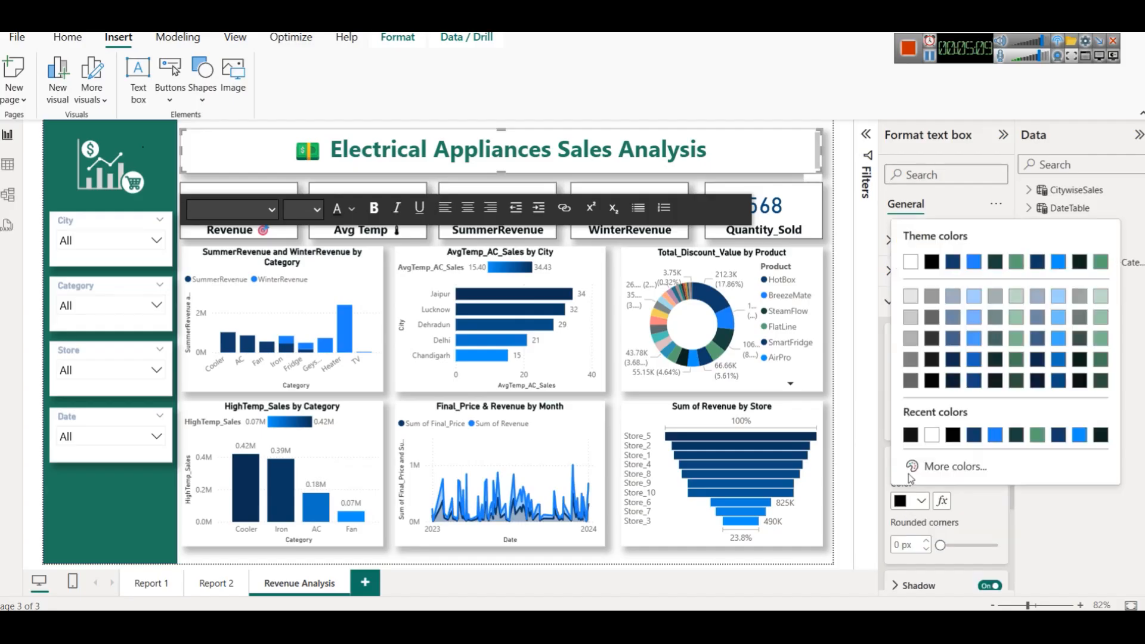
left_click(952, 380)
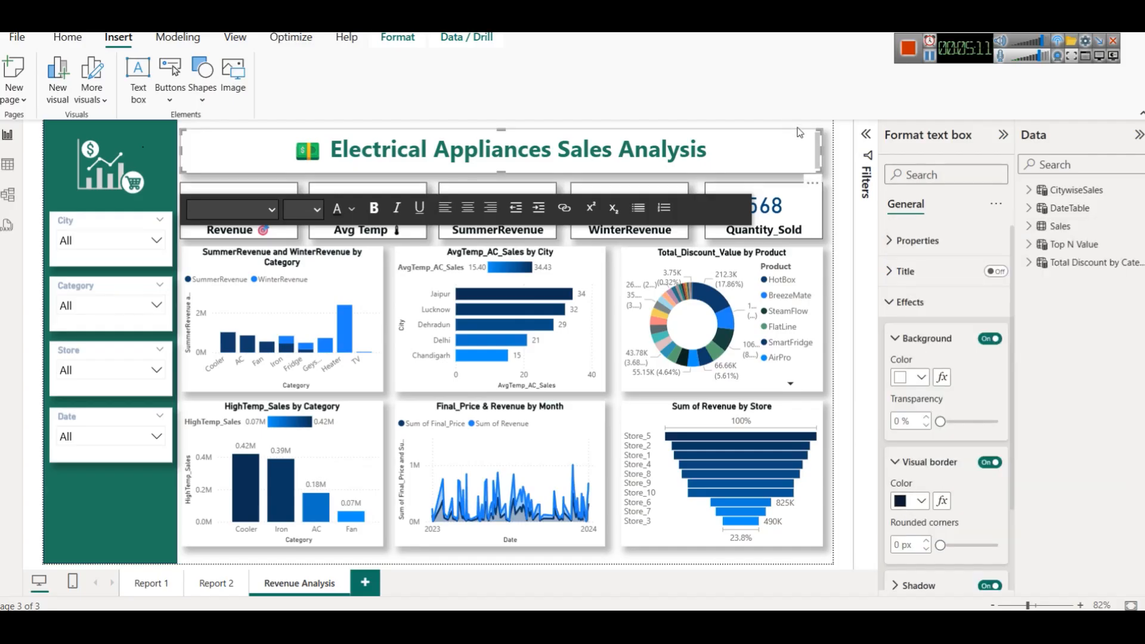
left_click(800, 126)
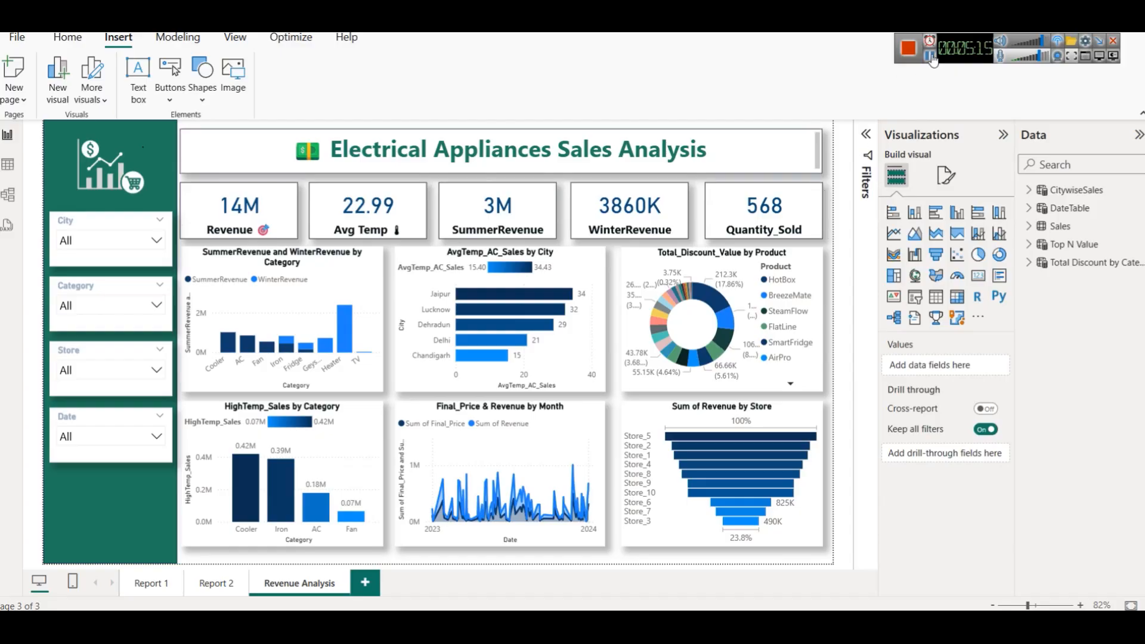
Look over the Revenue, Avg Temp and SummerRevenue cards and the fields of the Sales table behind the Revenue card.
left_click(908, 49)
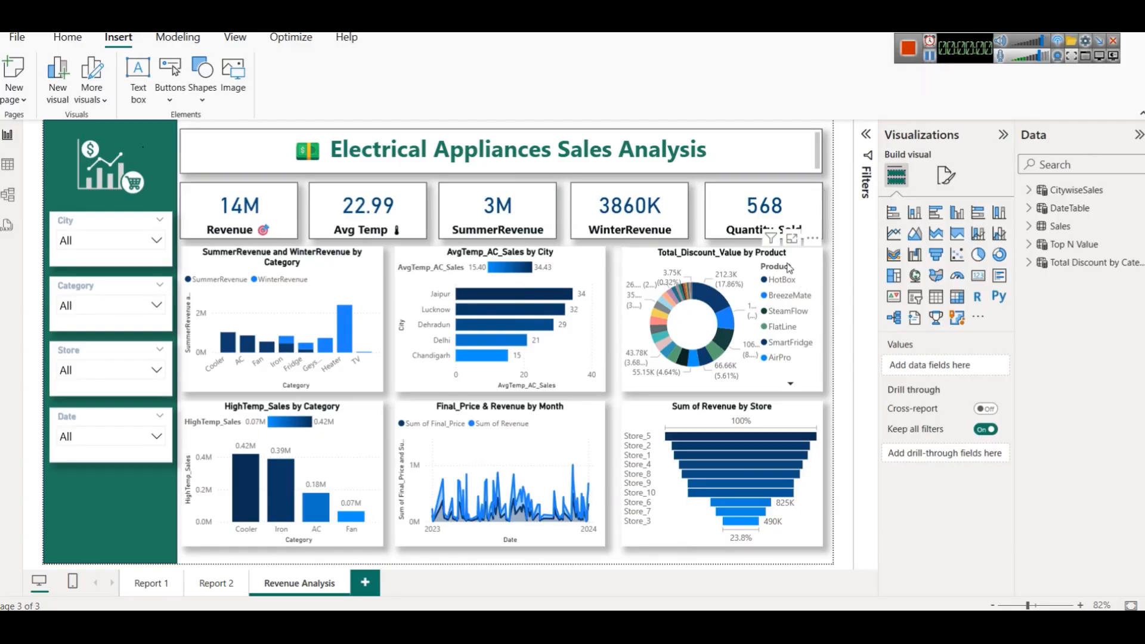
left_click(238, 213)
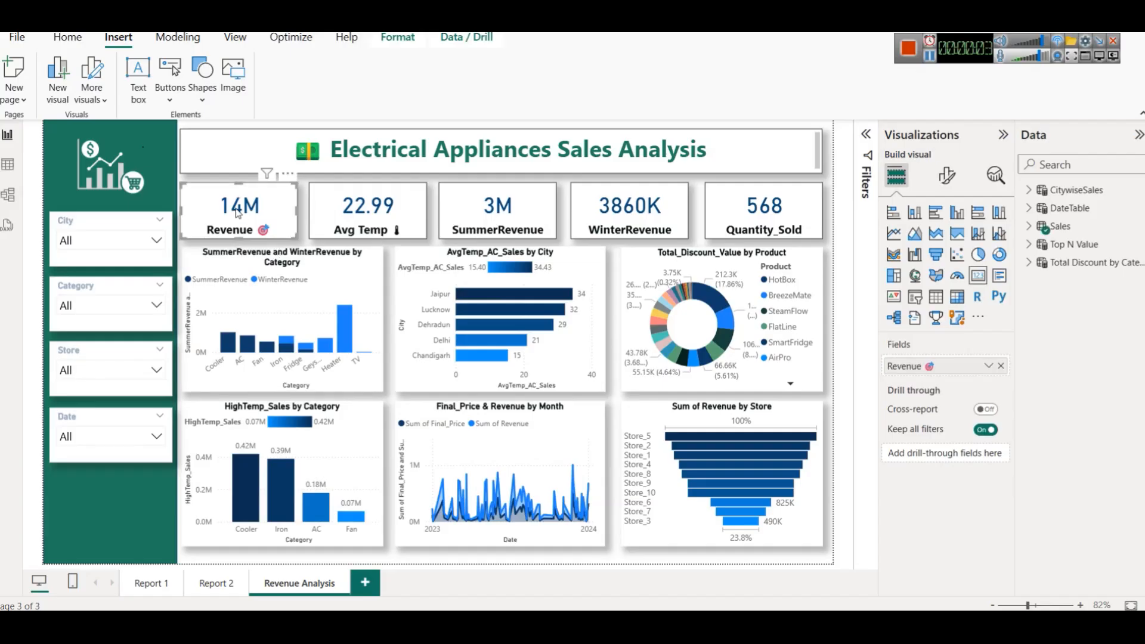
left_click(391, 203)
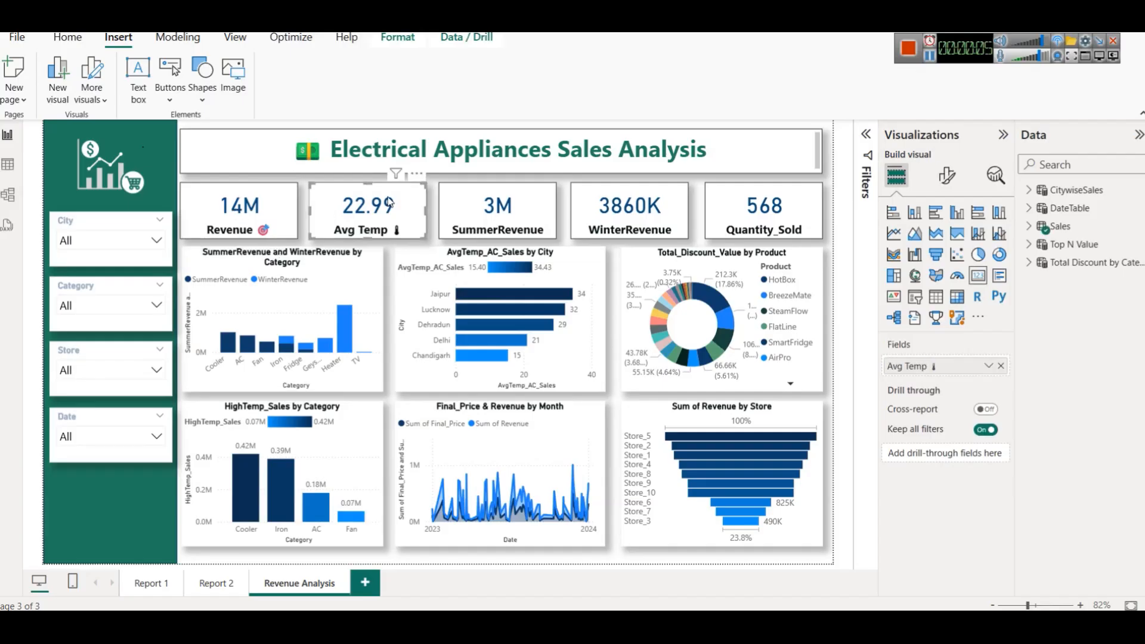
left_click(518, 225)
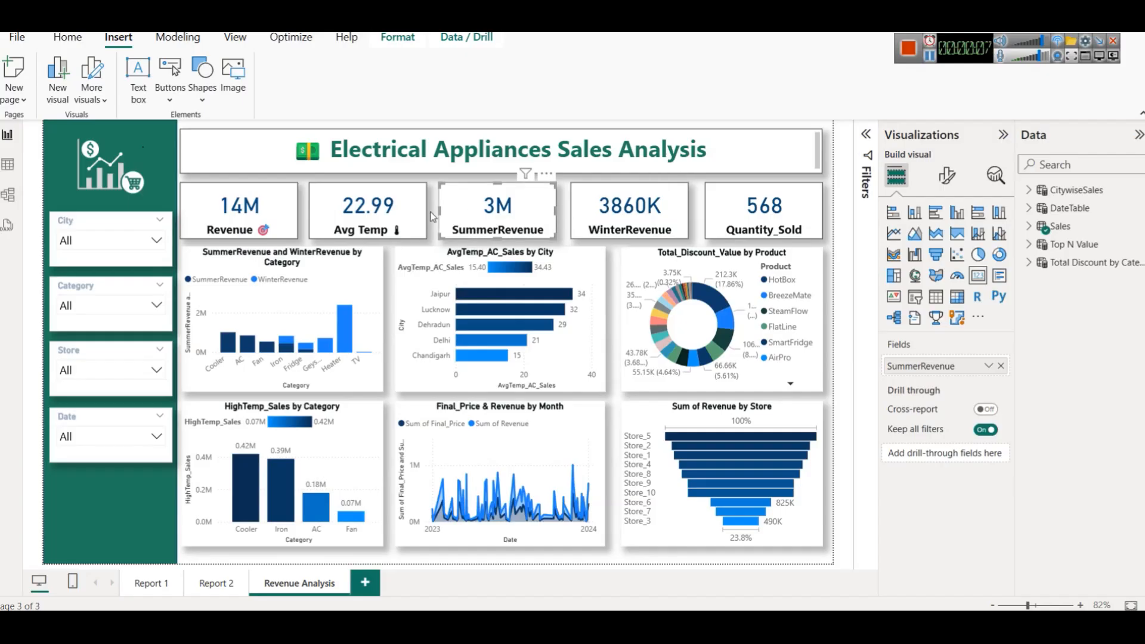
left_click(220, 198)
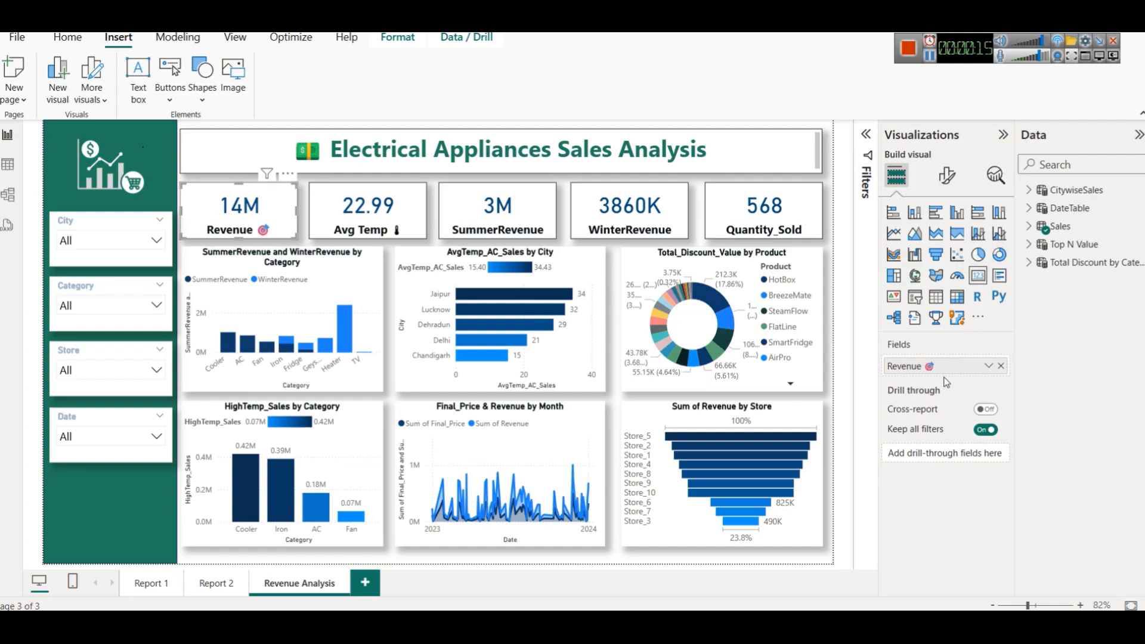
left_click(1025, 227)
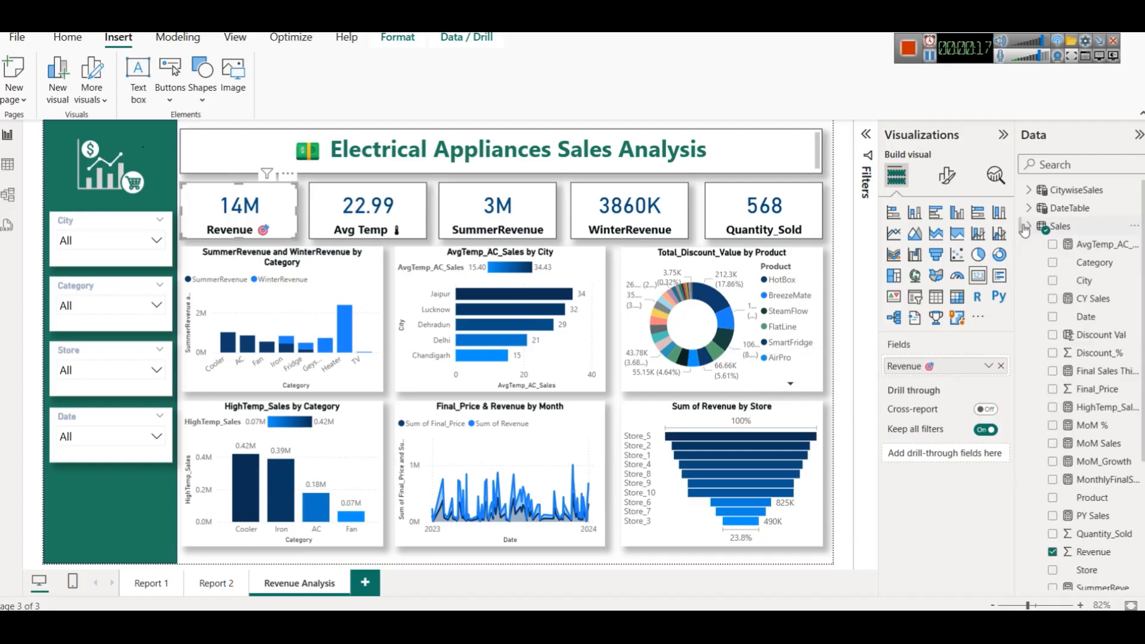
scroll(1067, 358, "down", 2)
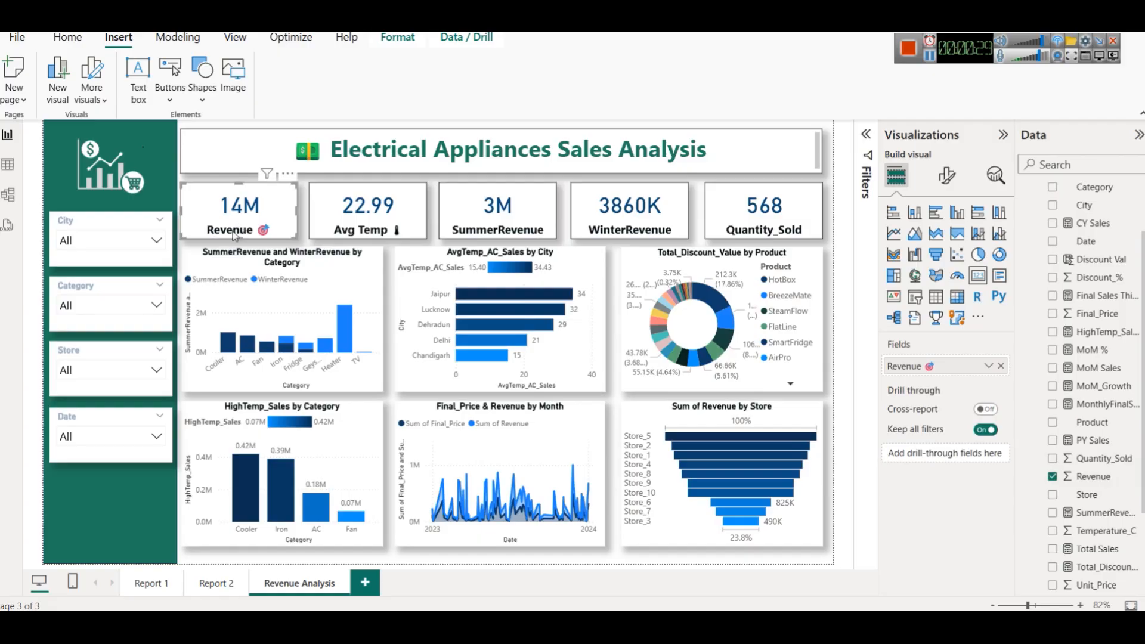
Switch the Revenue card's aggregation to Average and back to Sum.
left_click(988, 366)
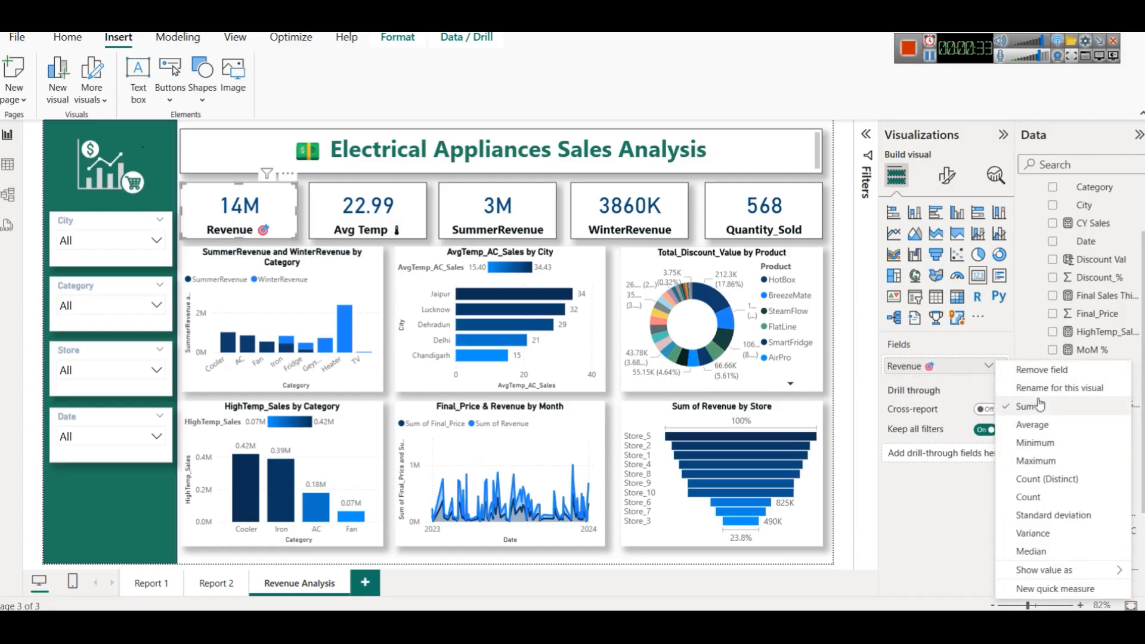
left_click(1048, 425)
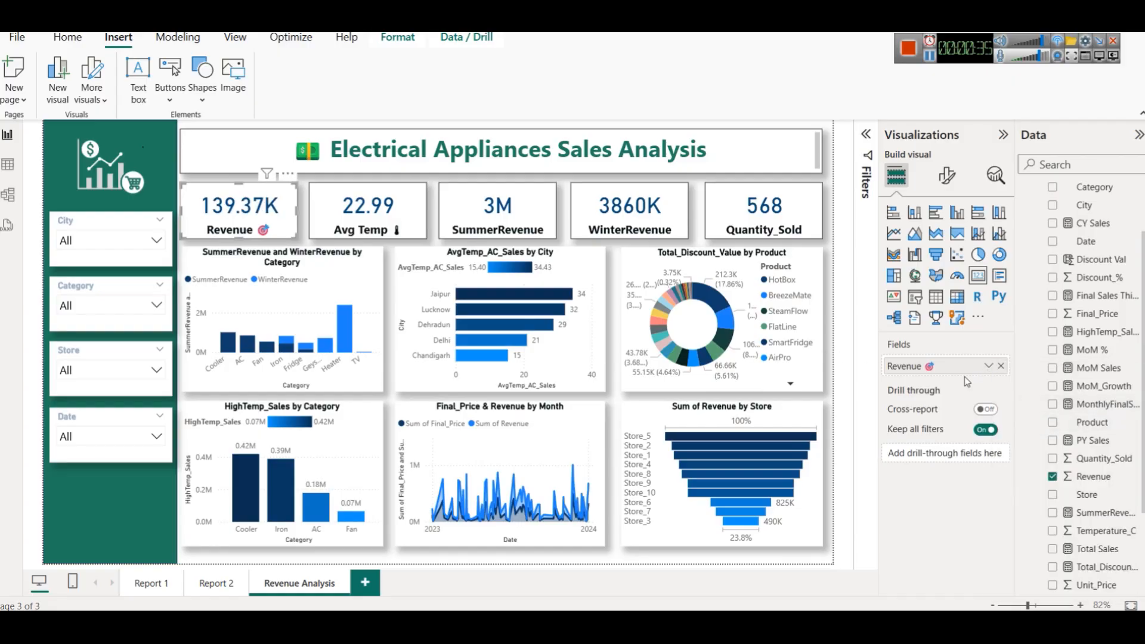
left_click(988, 367)
left_click(1024, 407)
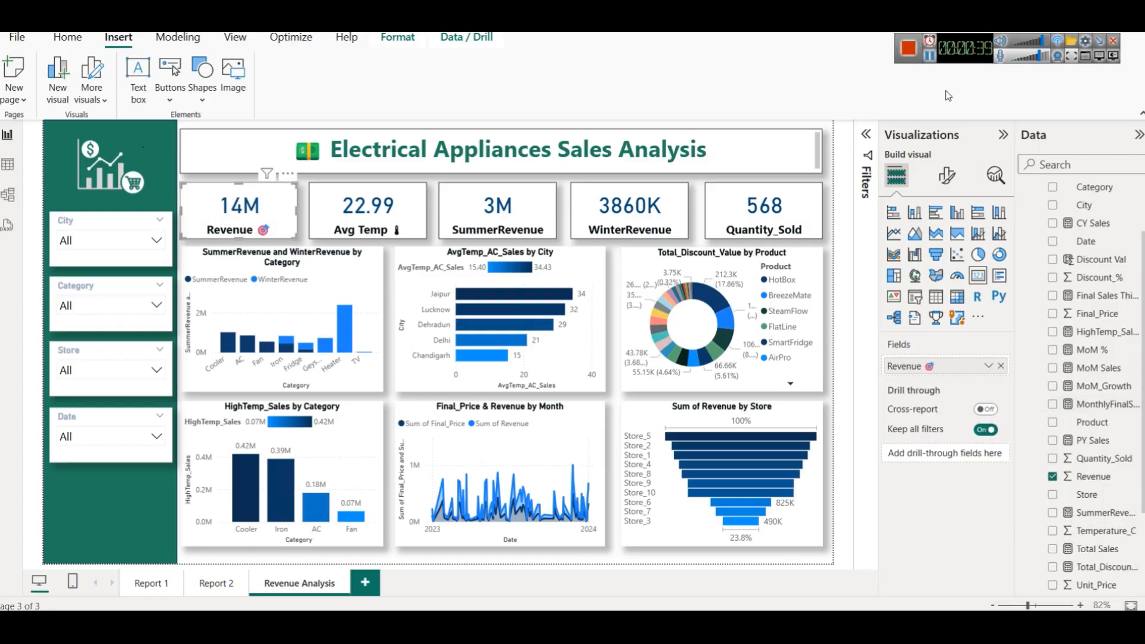
Copy the target emoji from the Revenue card's field name and paste it back by renaming the field for this visual.
left_click(988, 368)
left_click(988, 368)
left_click(988, 367)
left_click(1007, 388)
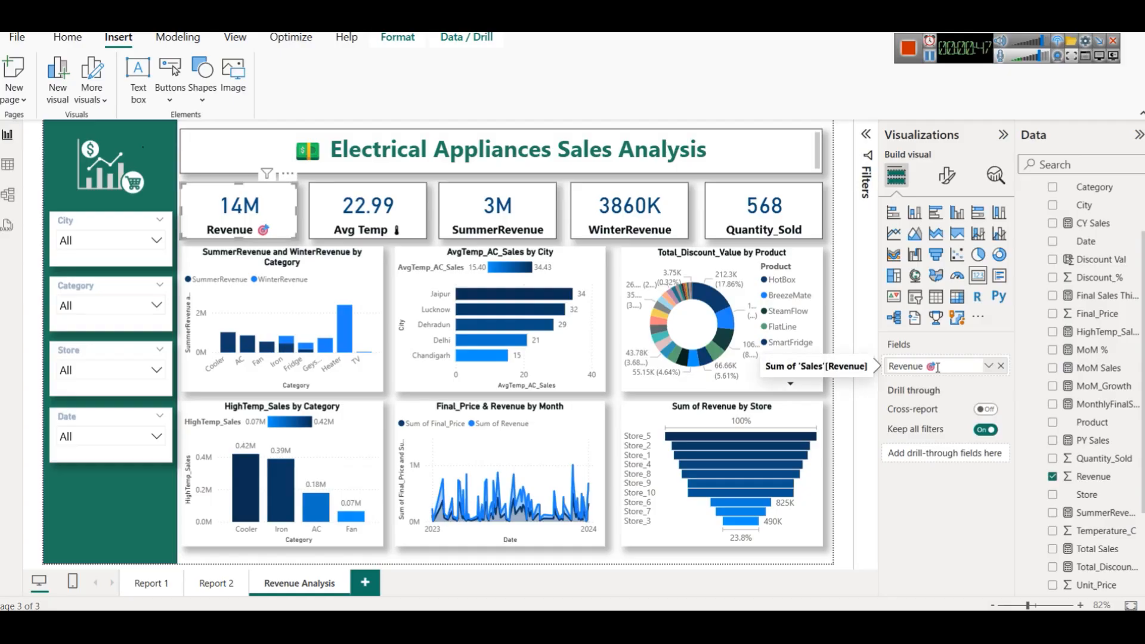
left_click_drag(929, 368, 923, 368)
key("ctrl+c")
left_click(928, 54)
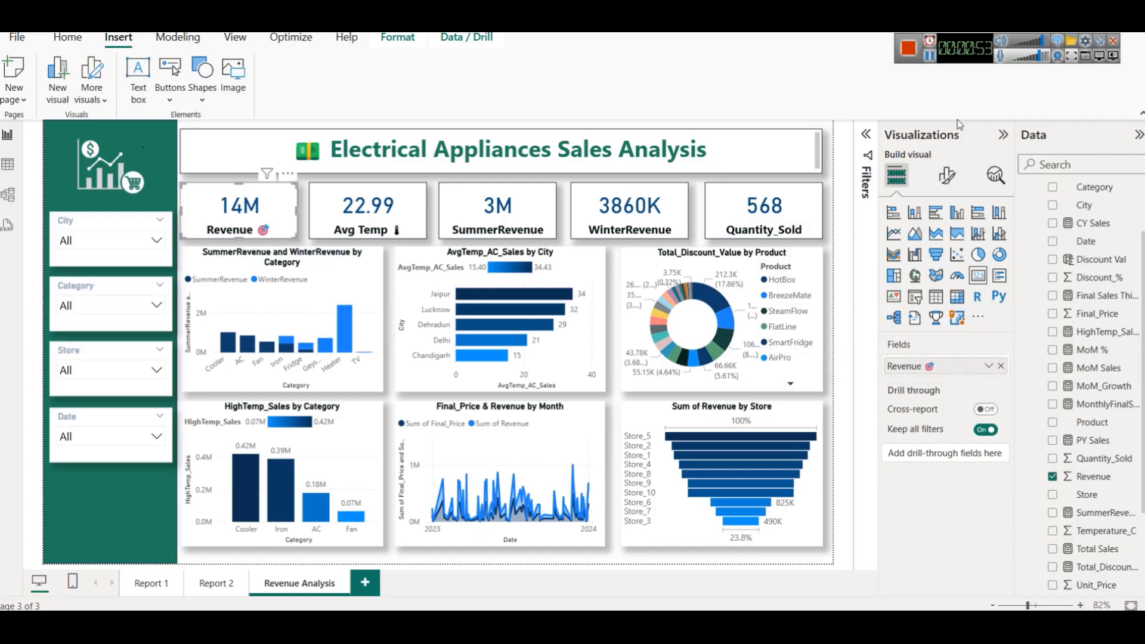
left_click(989, 366)
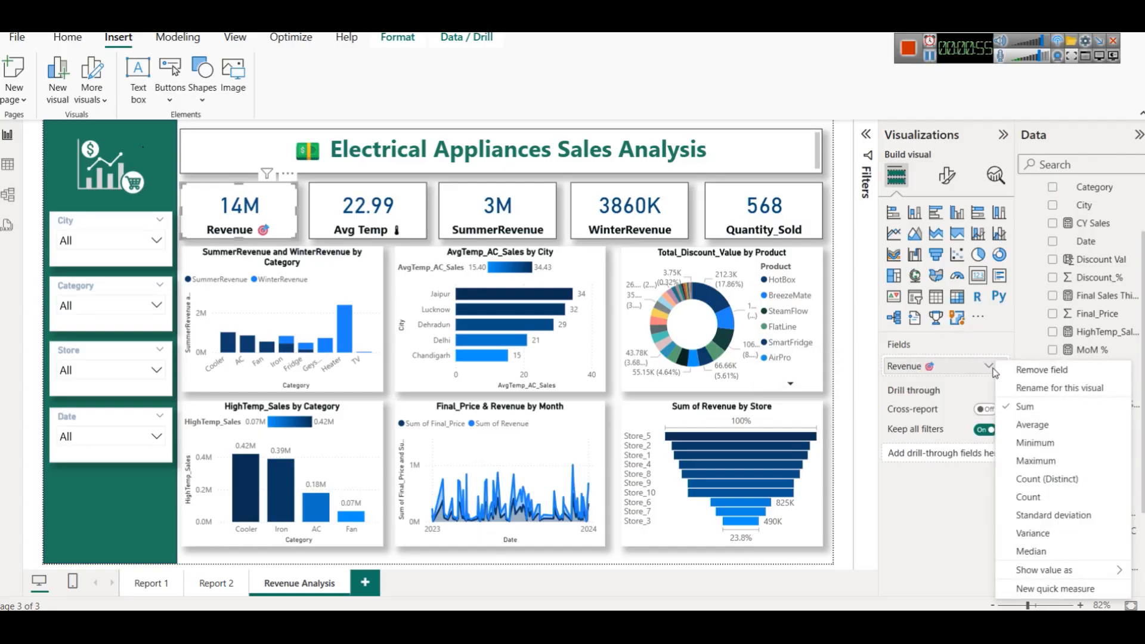
left_click(998, 386)
key("ctrl+v")
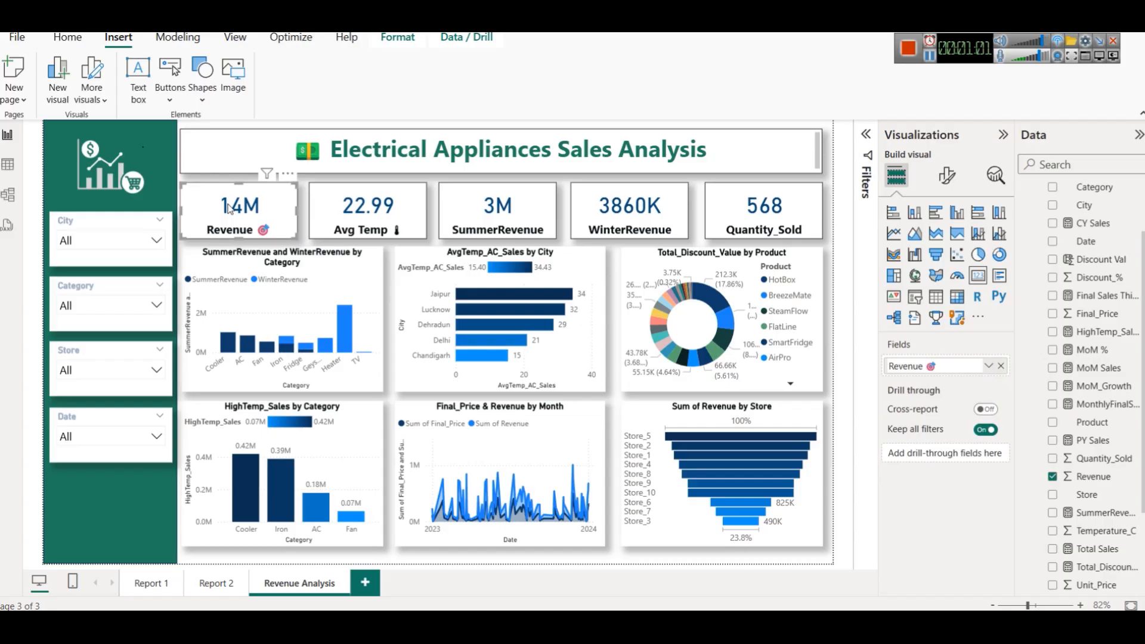
Review the Revenue card's callout value formatting and set its category label colour to the darkest green theme shade.
left_click(954, 177)
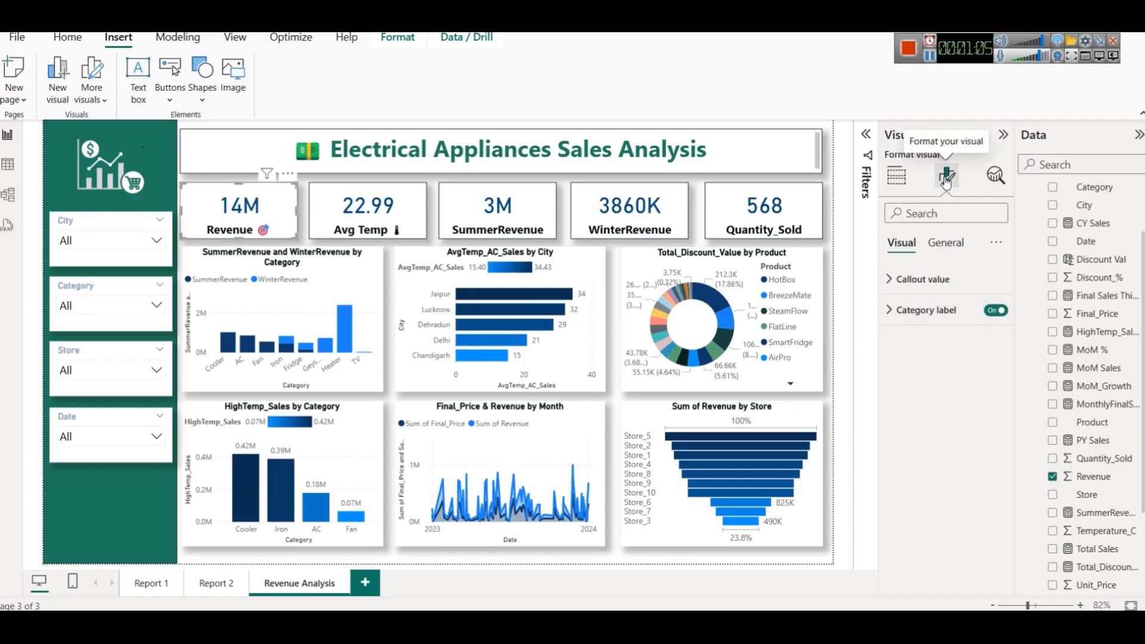
left_click(946, 291)
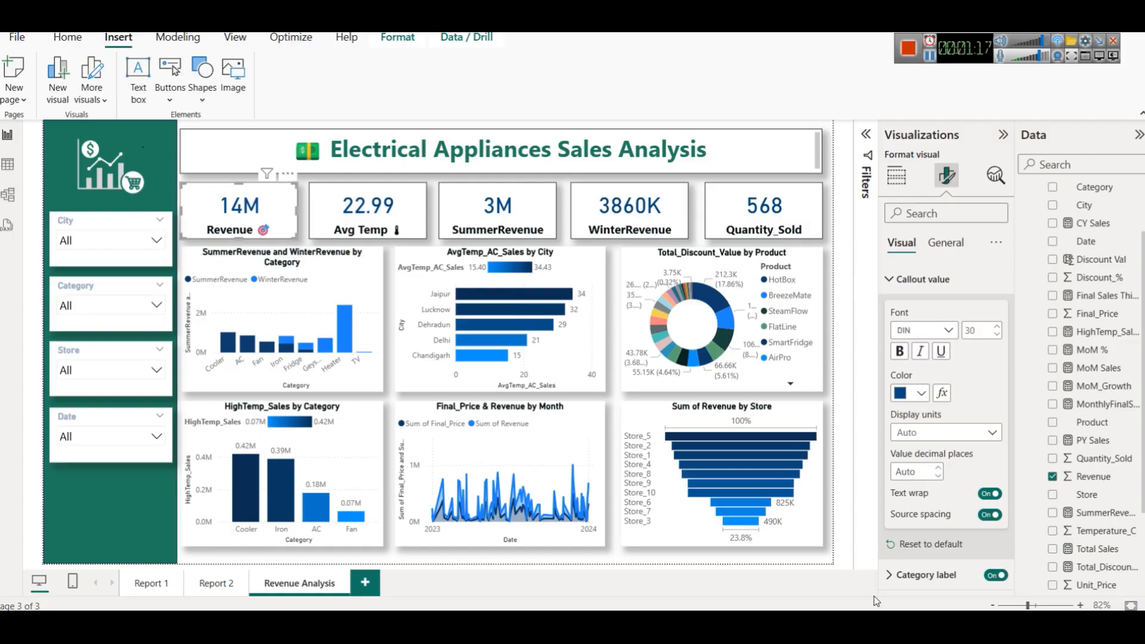
left_click(915, 573)
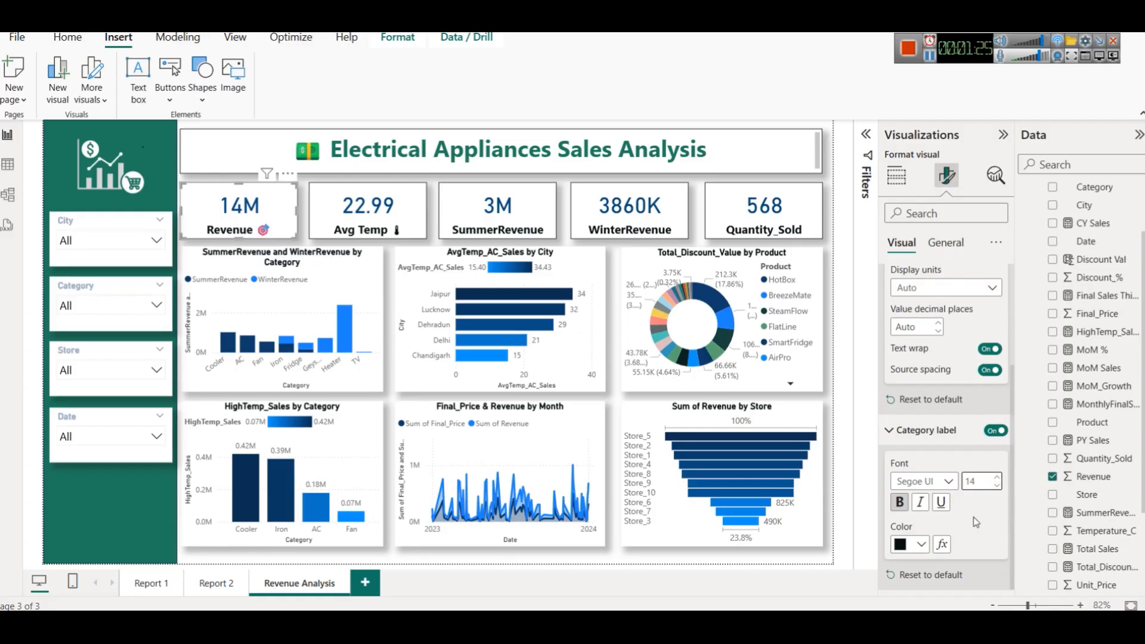
left_click(913, 543)
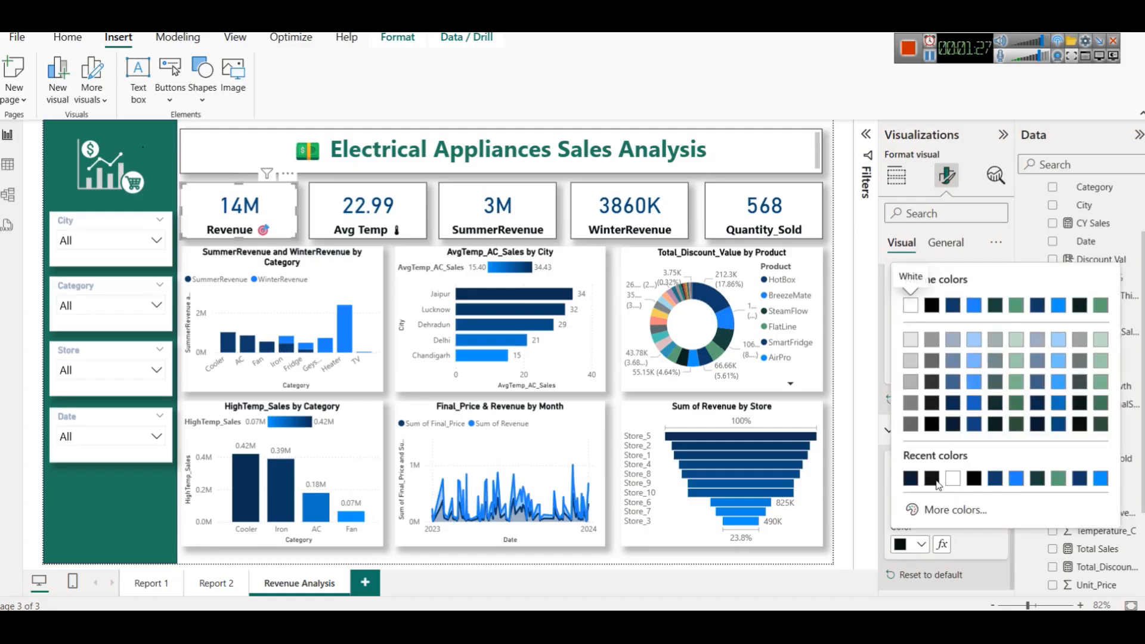
left_click(1015, 425)
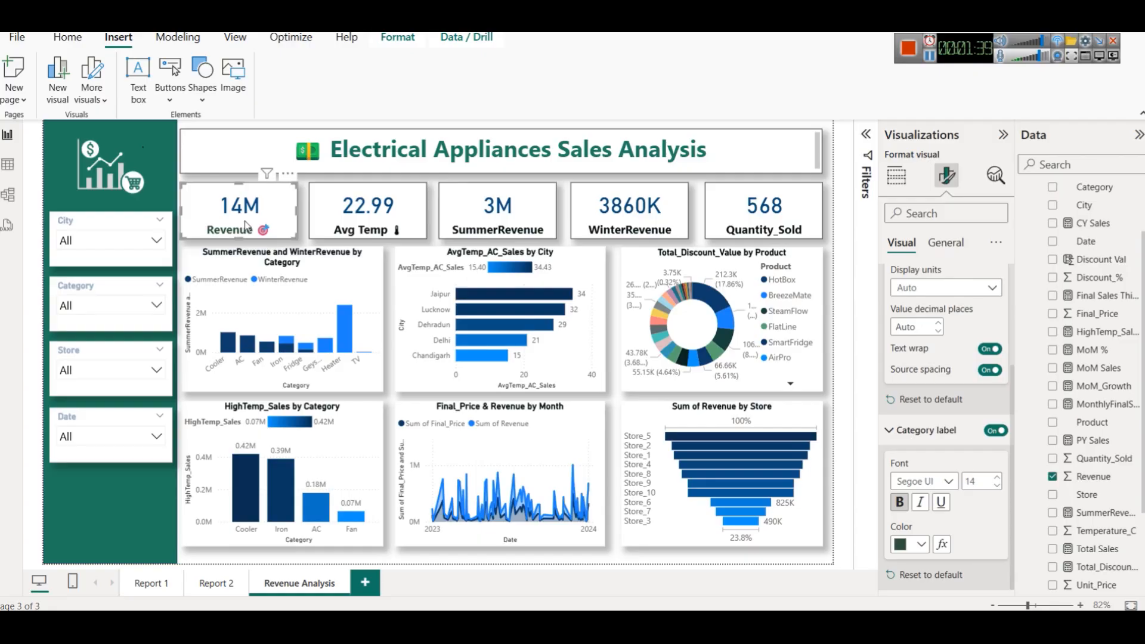
scroll(976, 386, "up", 3)
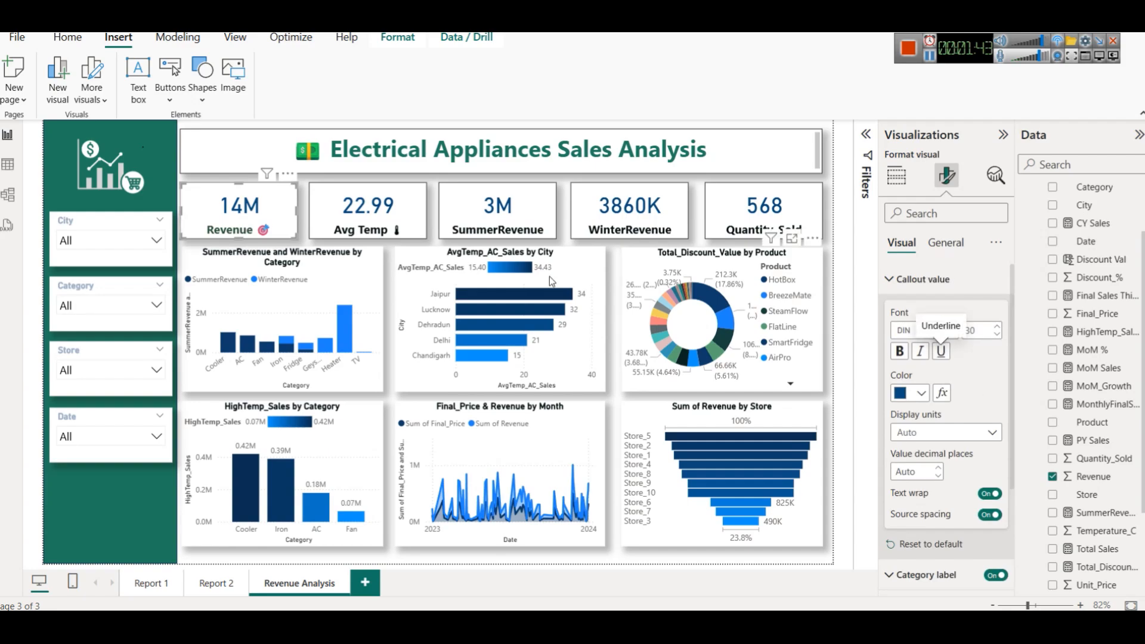
Switch the Revenue card's visual border and shadow effects off and back on.
left_click(962, 243)
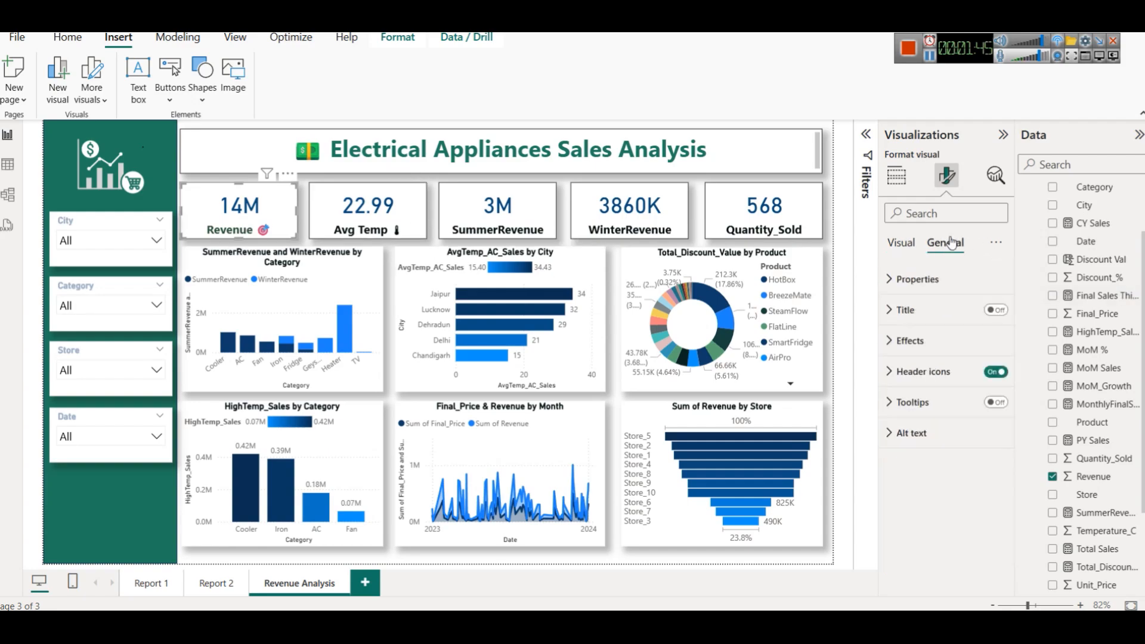
left_click(954, 345)
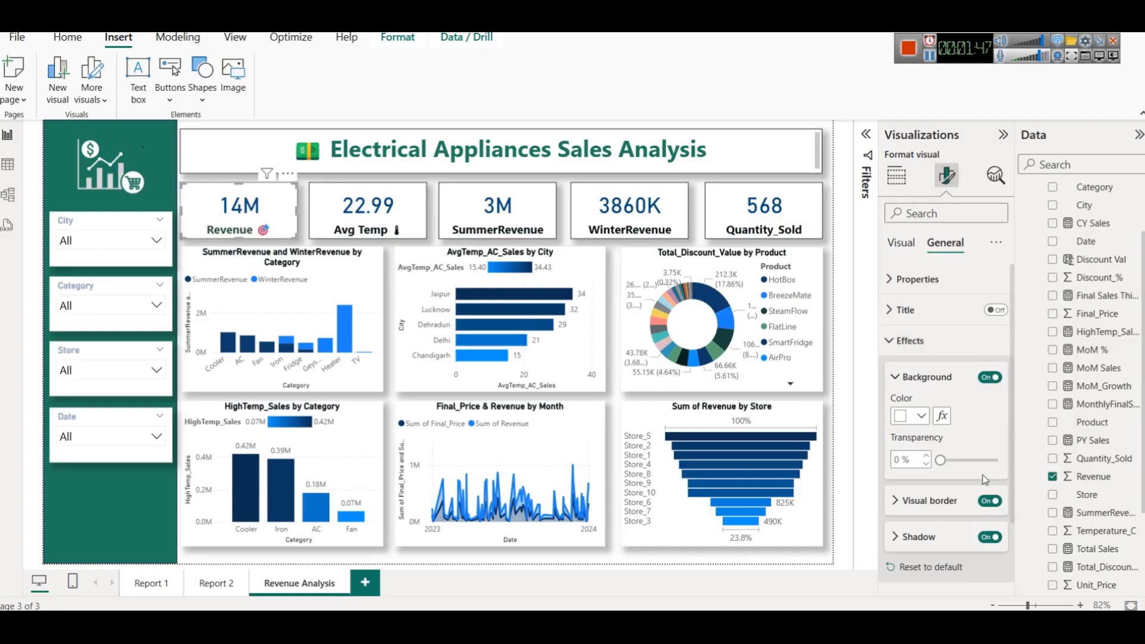
left_click(990, 500)
left_click(990, 501)
left_click(990, 537)
left_click(990, 536)
Duplicate the Revenue card, move the copy over the Avg Temp card and delete it.
left_click(67, 38)
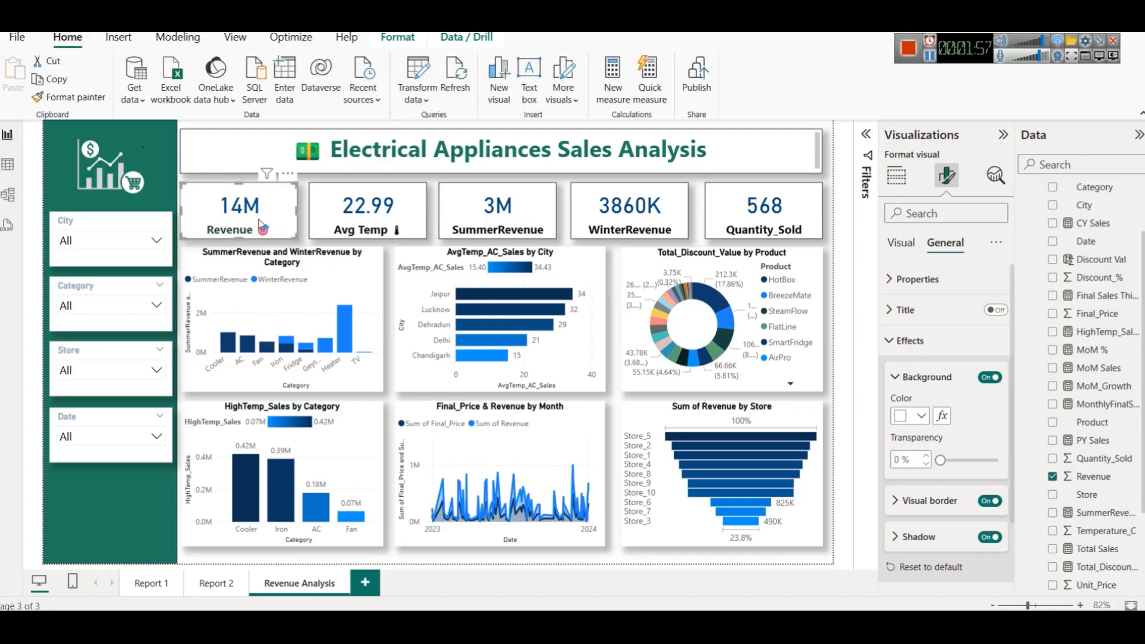
left_click_drag(221, 218, 351, 226)
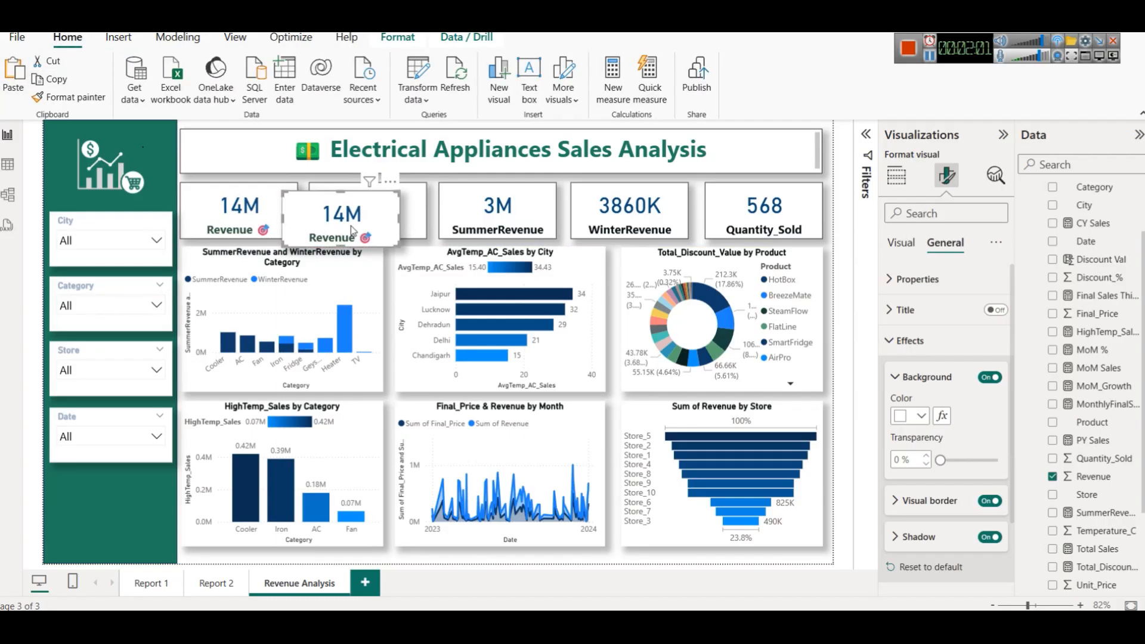
key("Delete")
Examine the Avg Temp card's Temperature_C field, its column in the Sales table data, and the card's aggregation and renaming options.
left_click(352, 221)
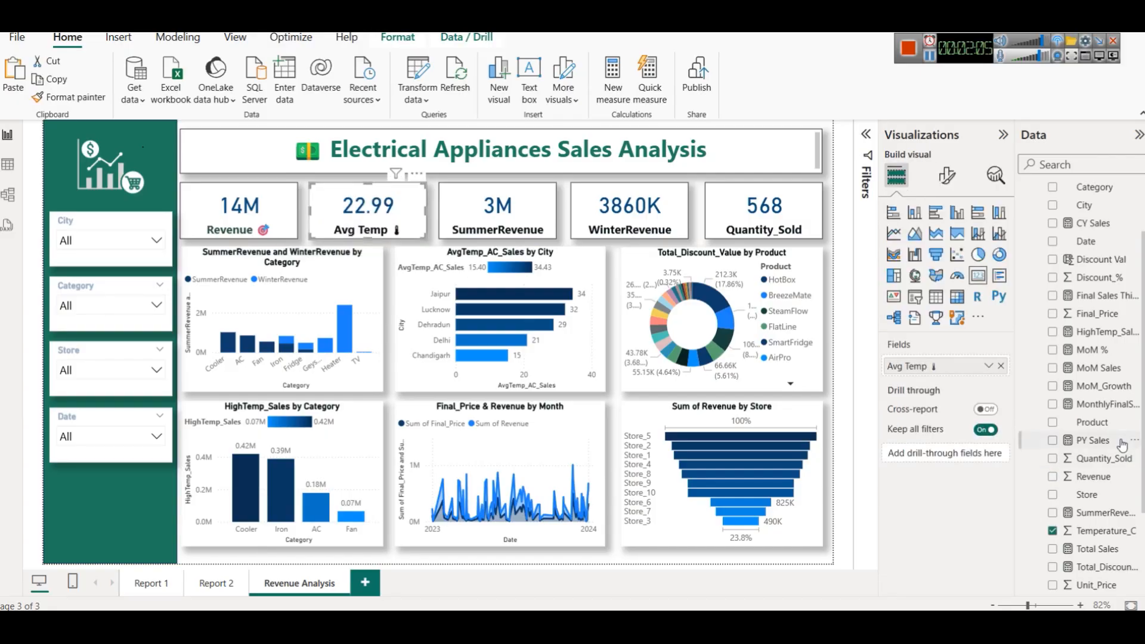
scroll(1102, 434, "up", 2)
scroll(1102, 434, "down", 3)
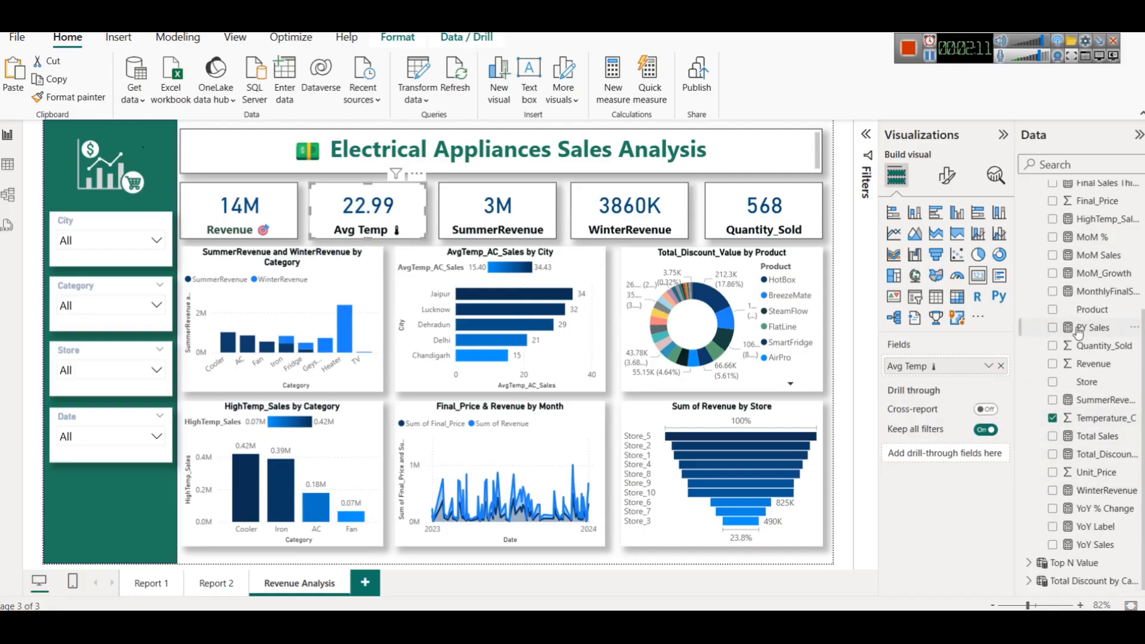
left_click(7, 165)
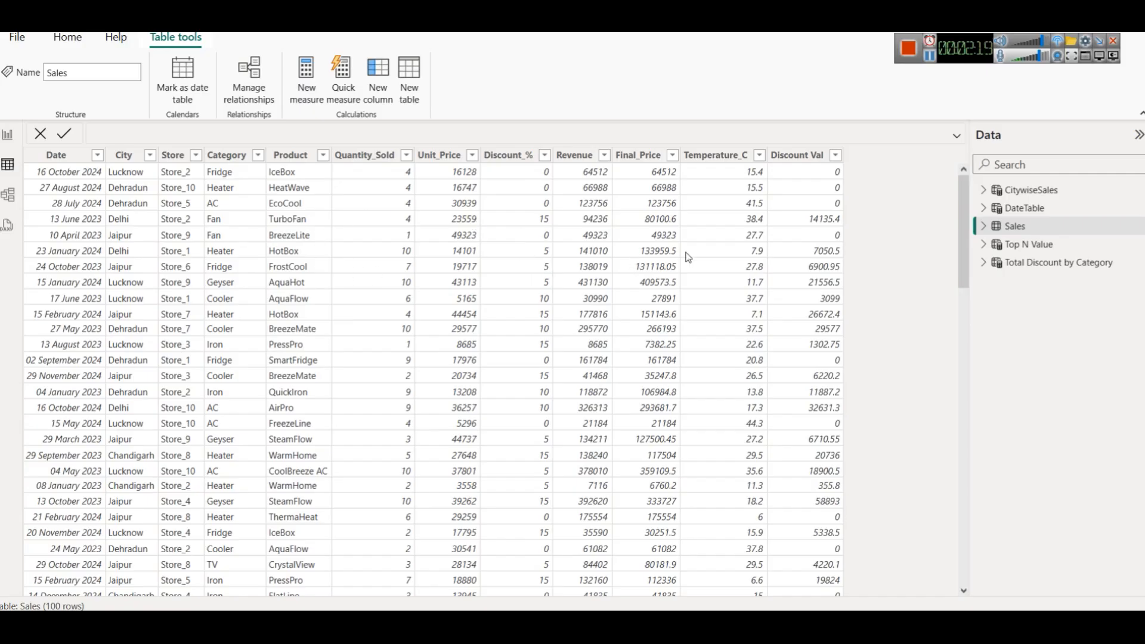
left_click(11, 137)
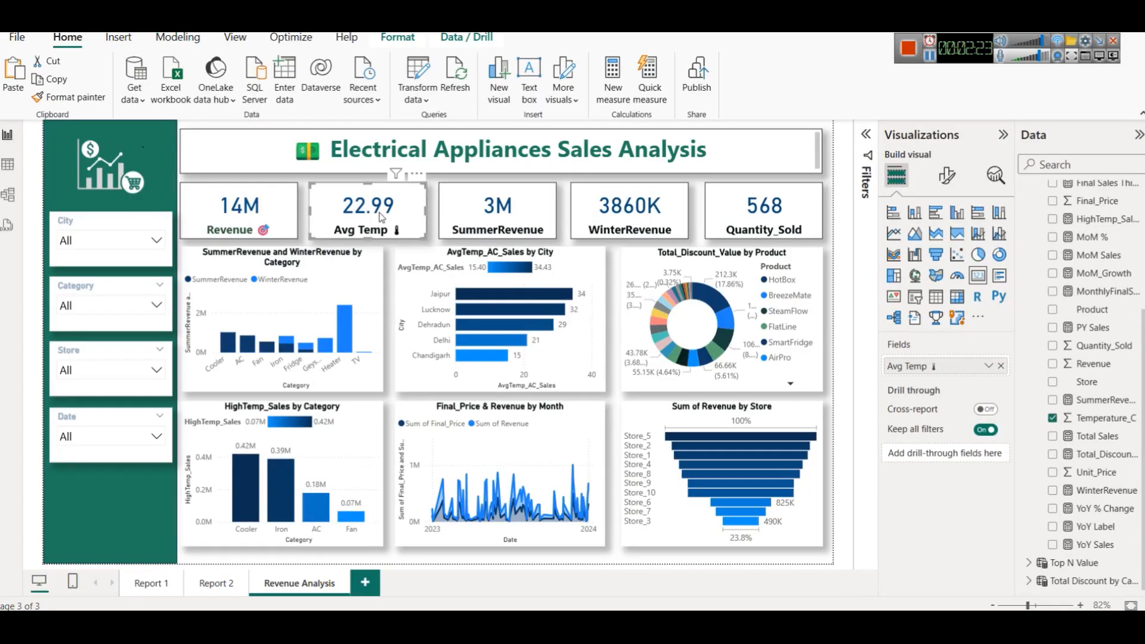
left_click(987, 366)
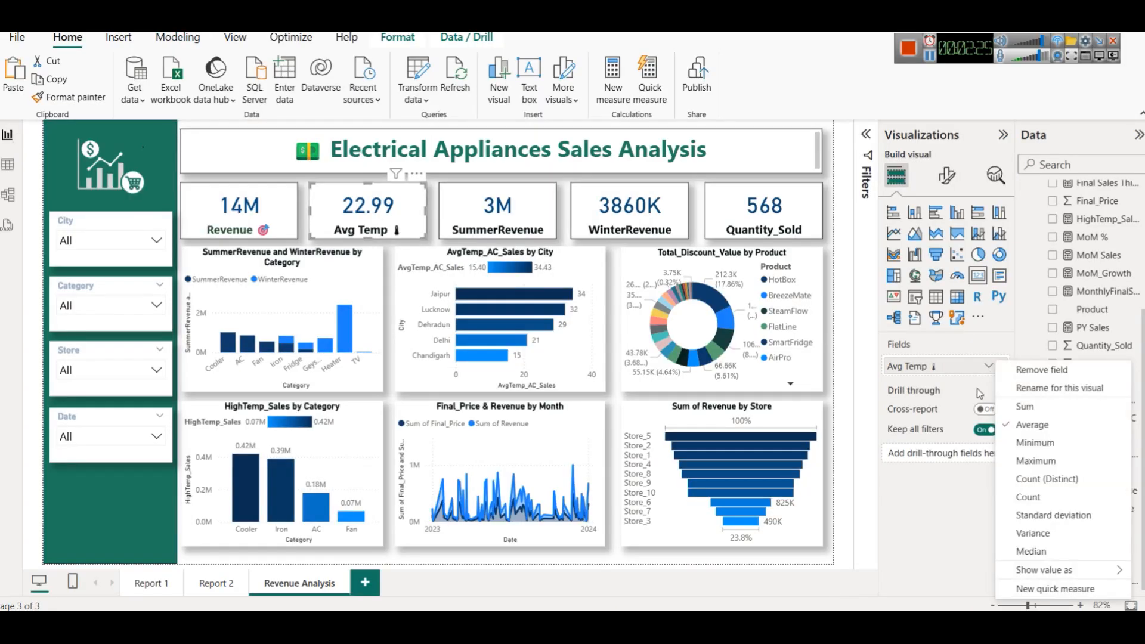
left_click(1023, 390)
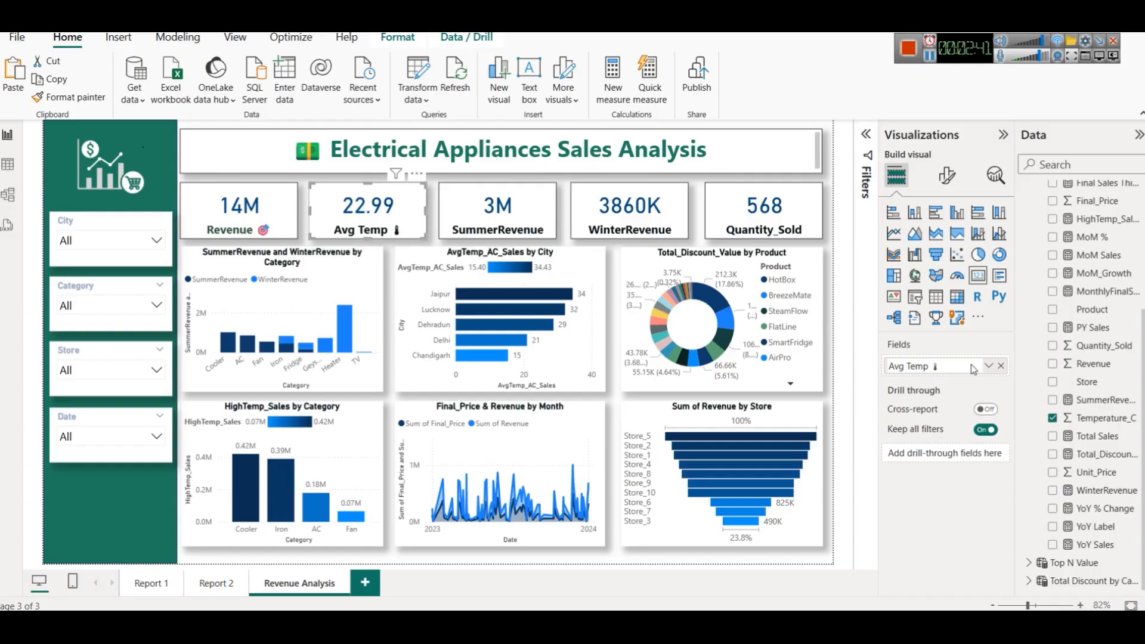
Copy the Revenue card's formatting onto the Avg Temp card with Format Painter.
left_click(247, 223)
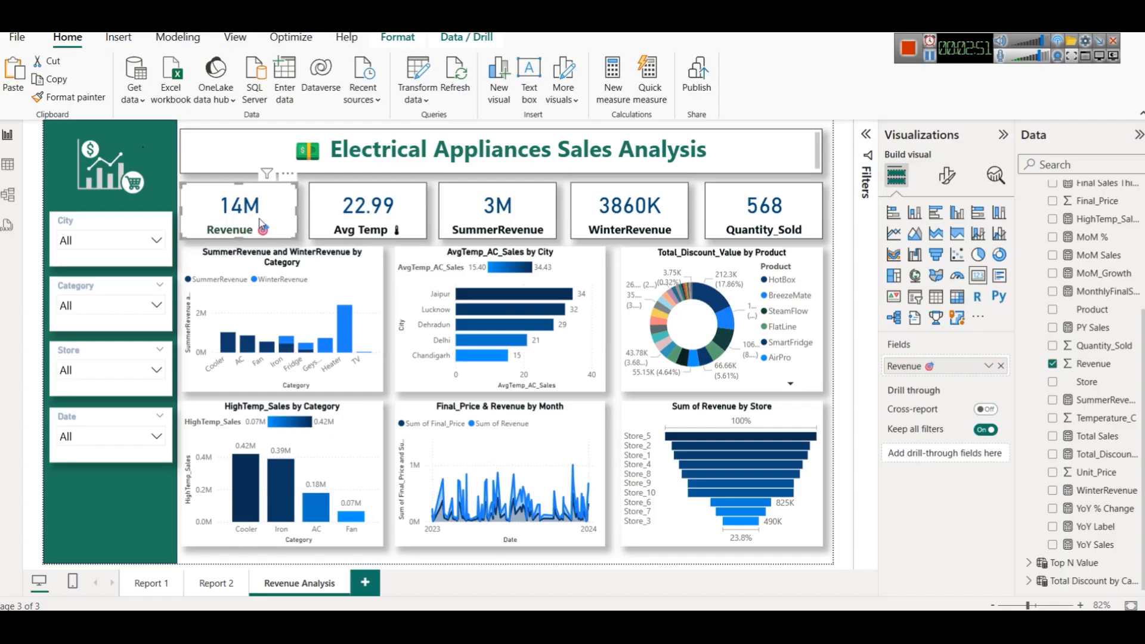
left_click(68, 97)
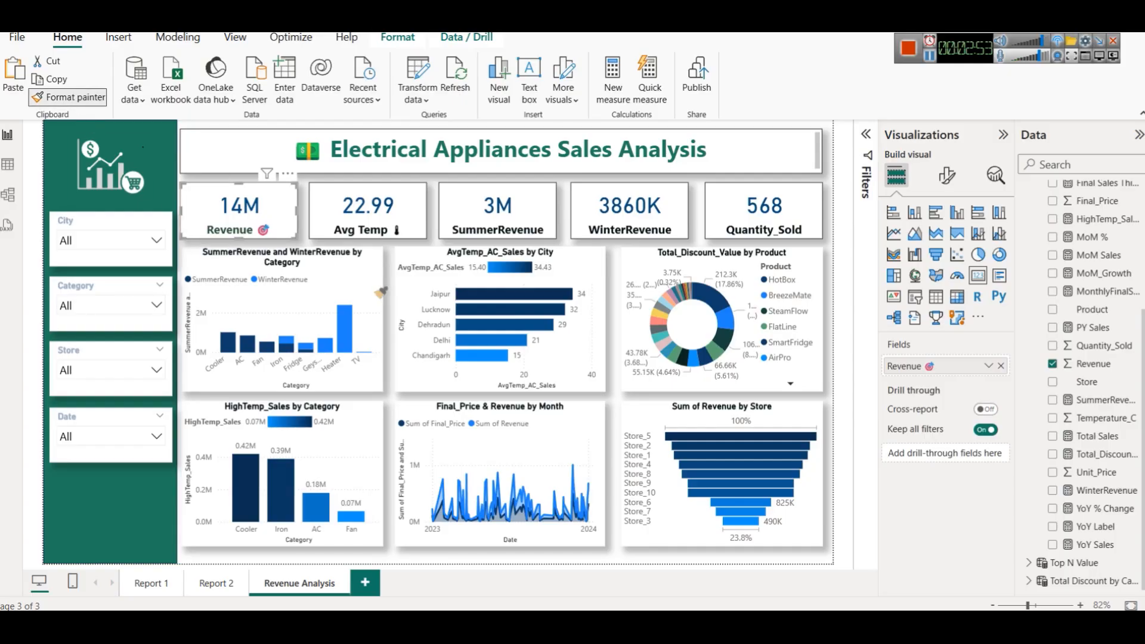
left_click(376, 218)
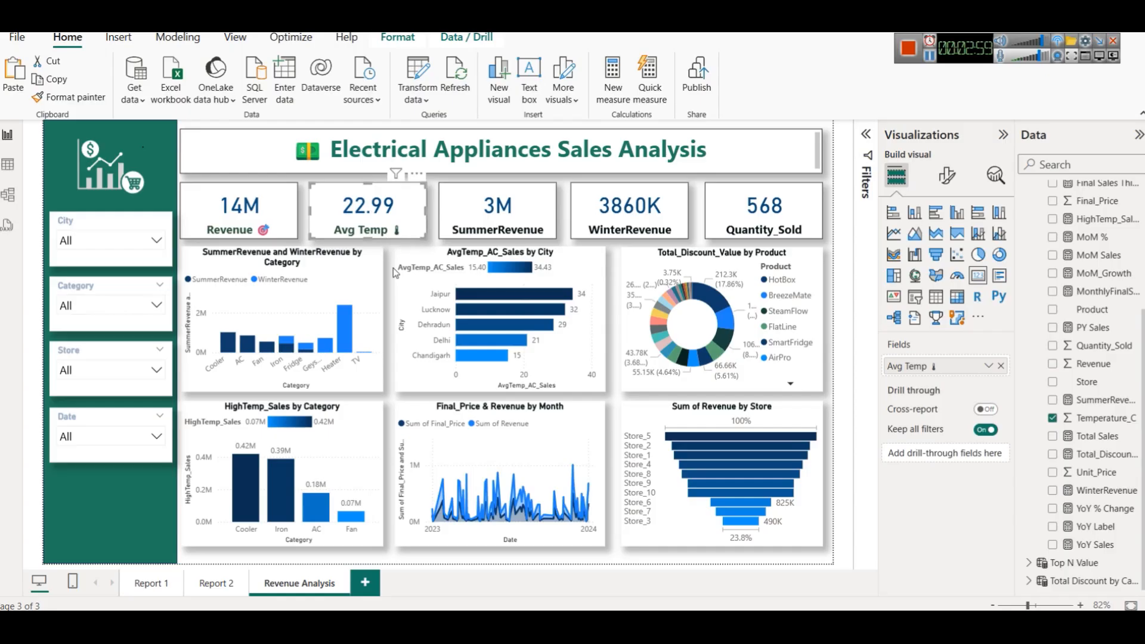
Examine the SummerRevenue card's measure formula in full and the Sales table's options for creating measures.
left_click(476, 216)
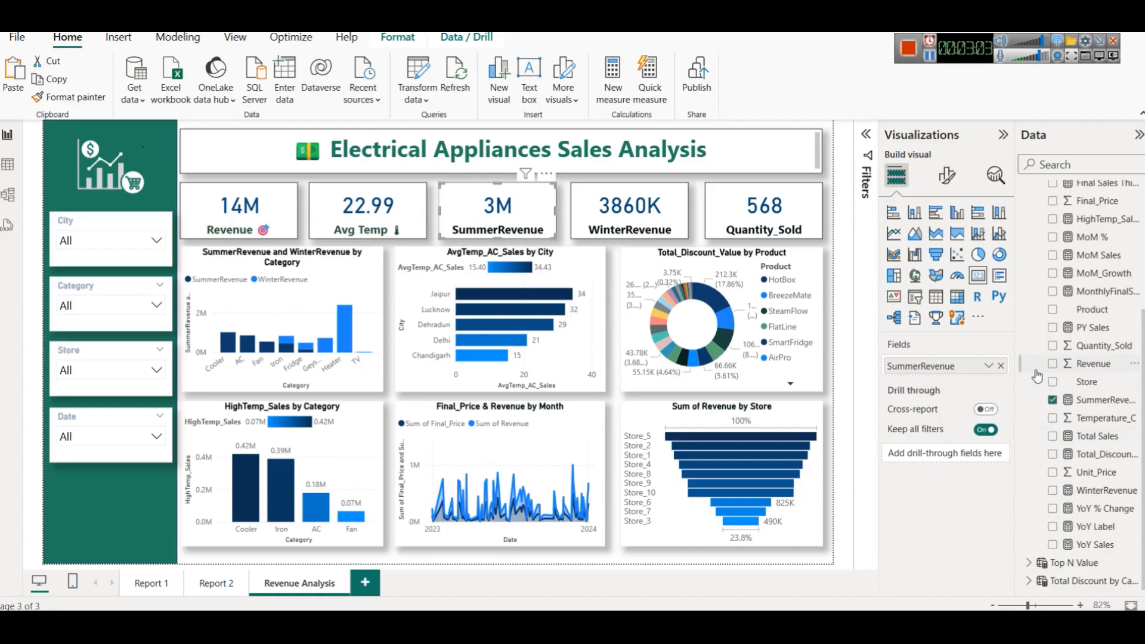
left_click(1101, 400)
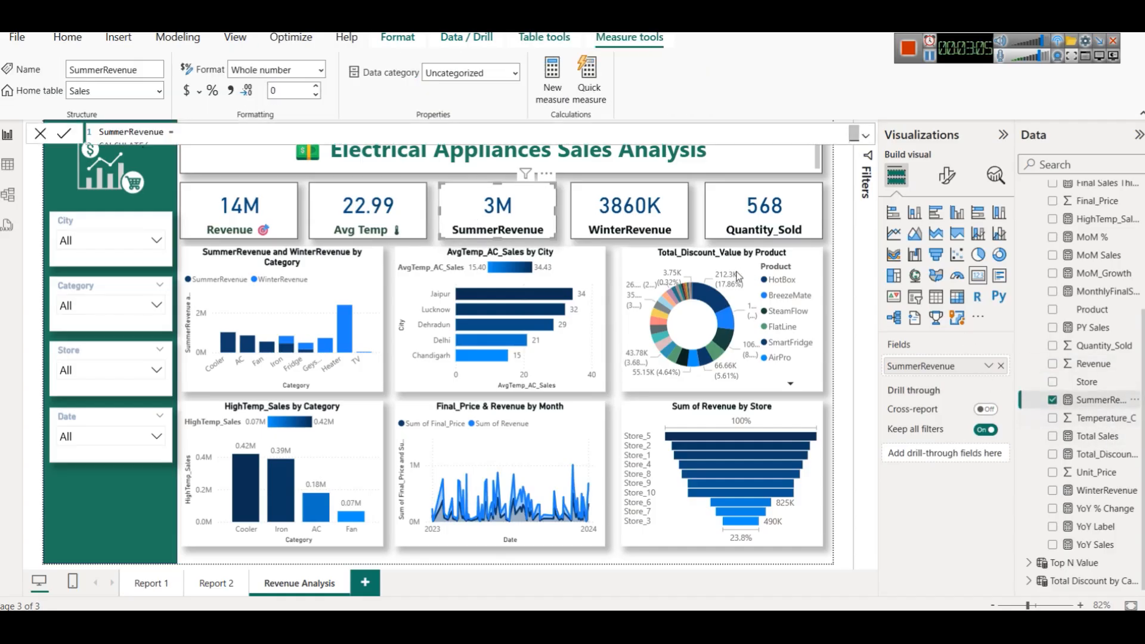
left_click(865, 136)
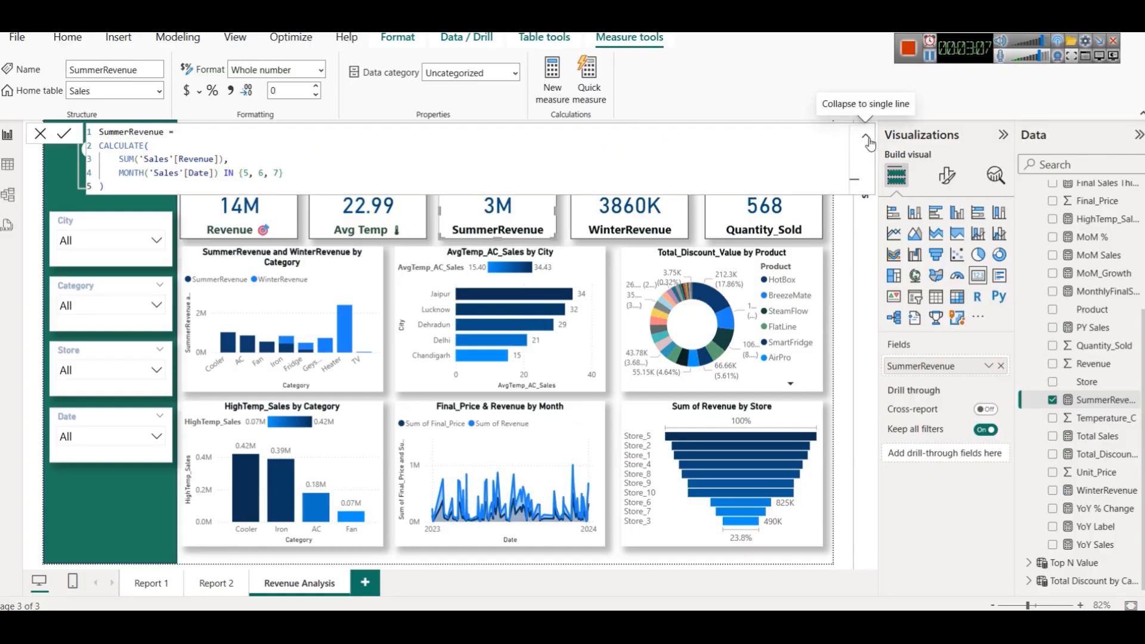
left_click(172, 148)
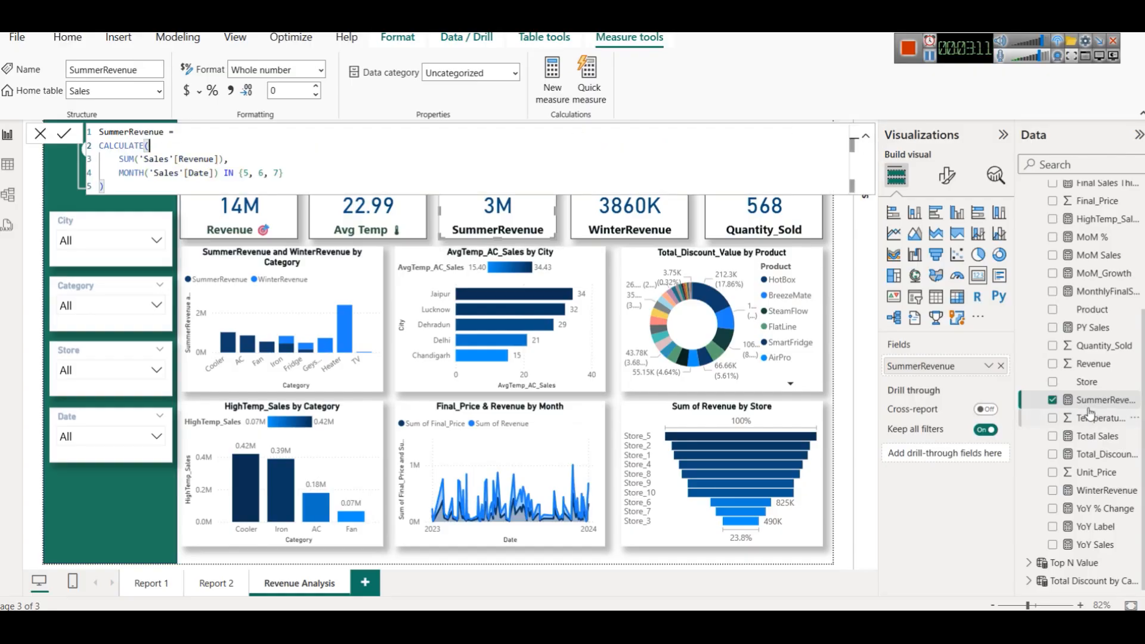
scroll(1114, 274, "up", 3)
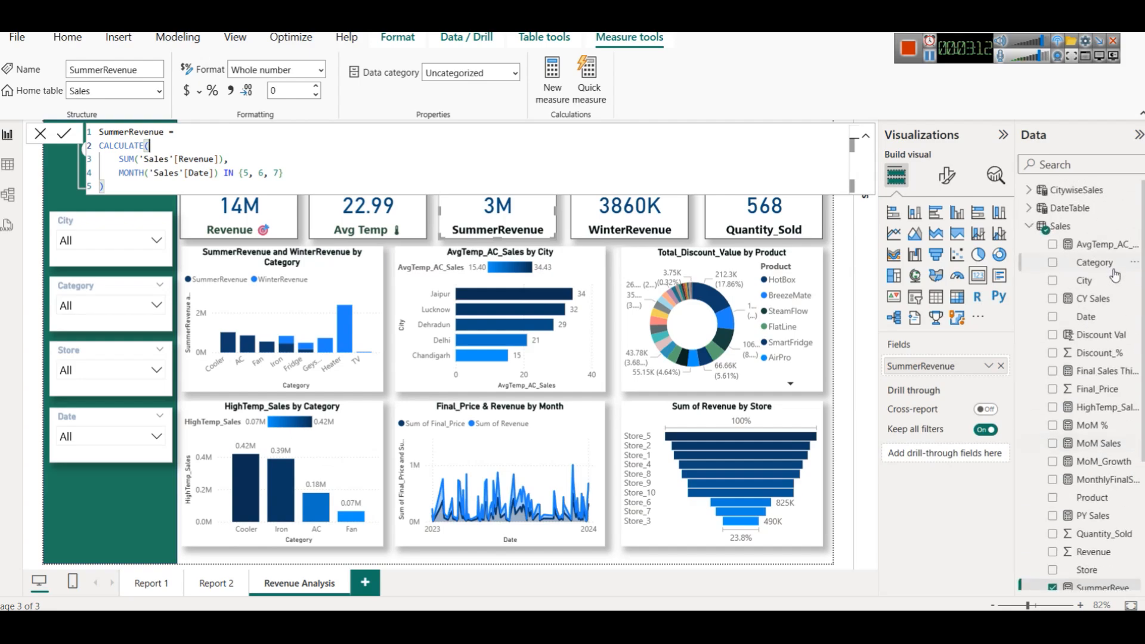
right_click(1067, 226)
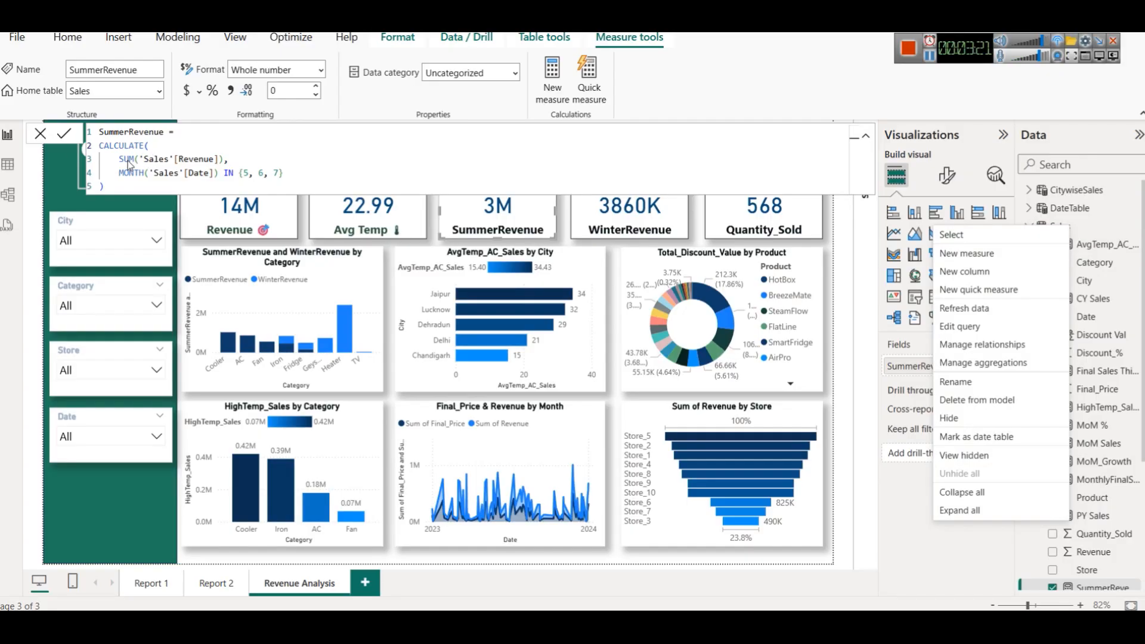
left_click(918, 537)
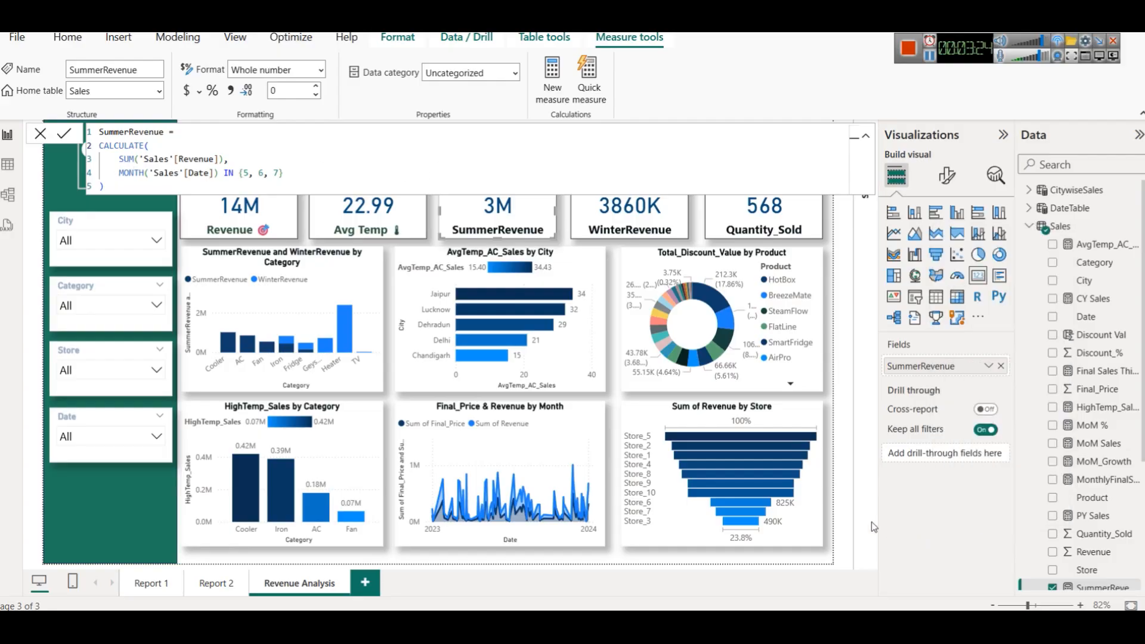
left_click(438, 240)
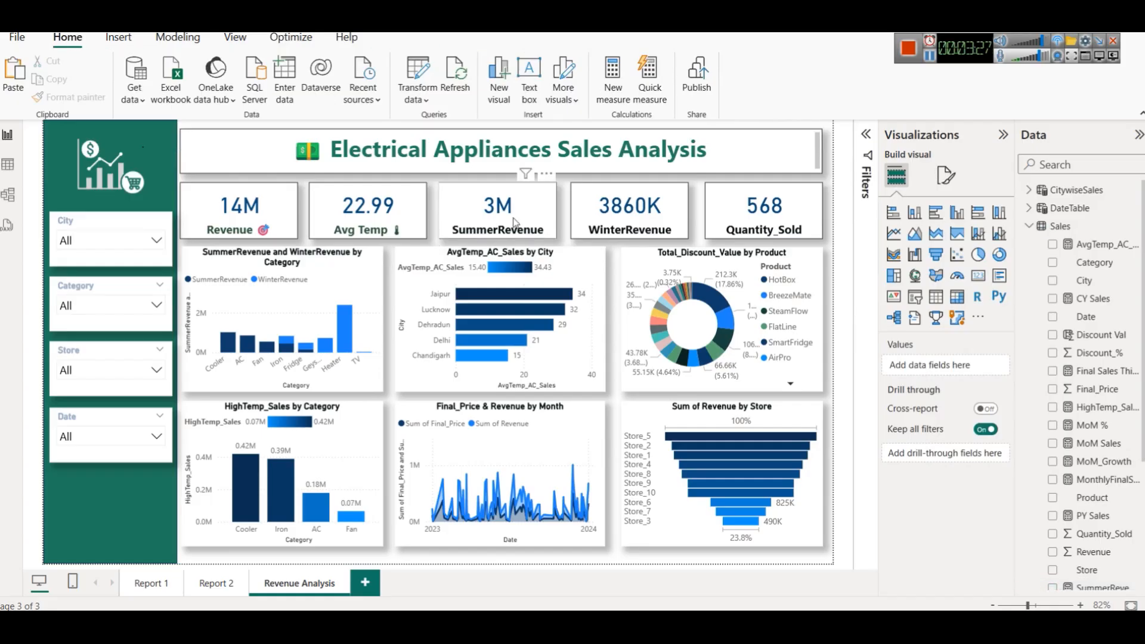
Replace the SummerRevenue card's field with Final_Price from the Sales table, checking that column in the table data.
left_click(1001, 366)
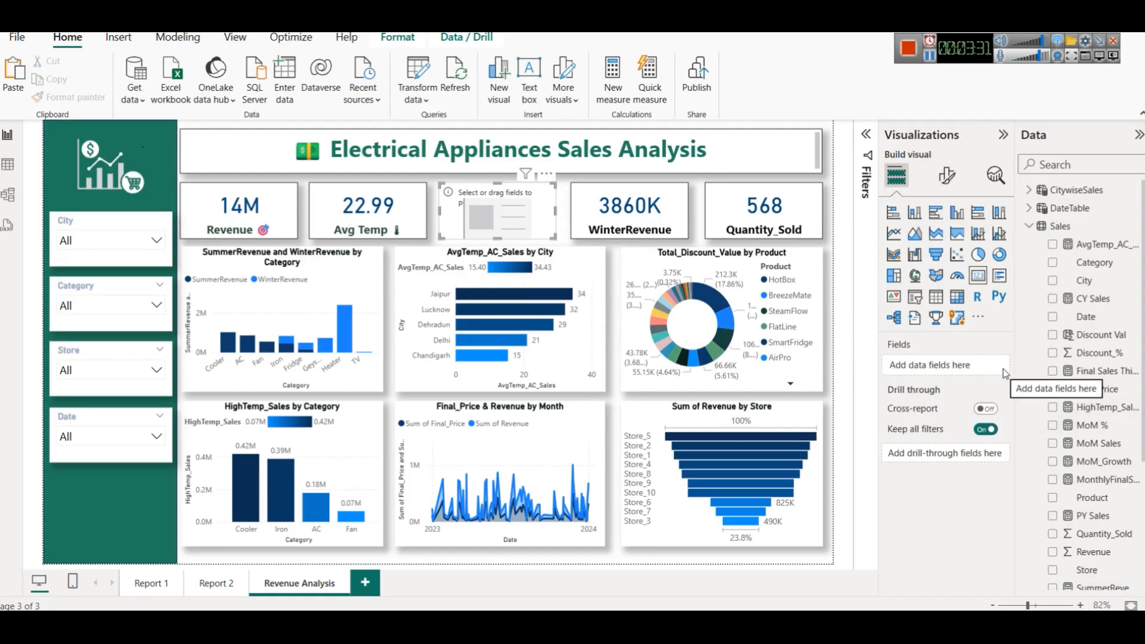
scroll(1106, 419, "down", 2)
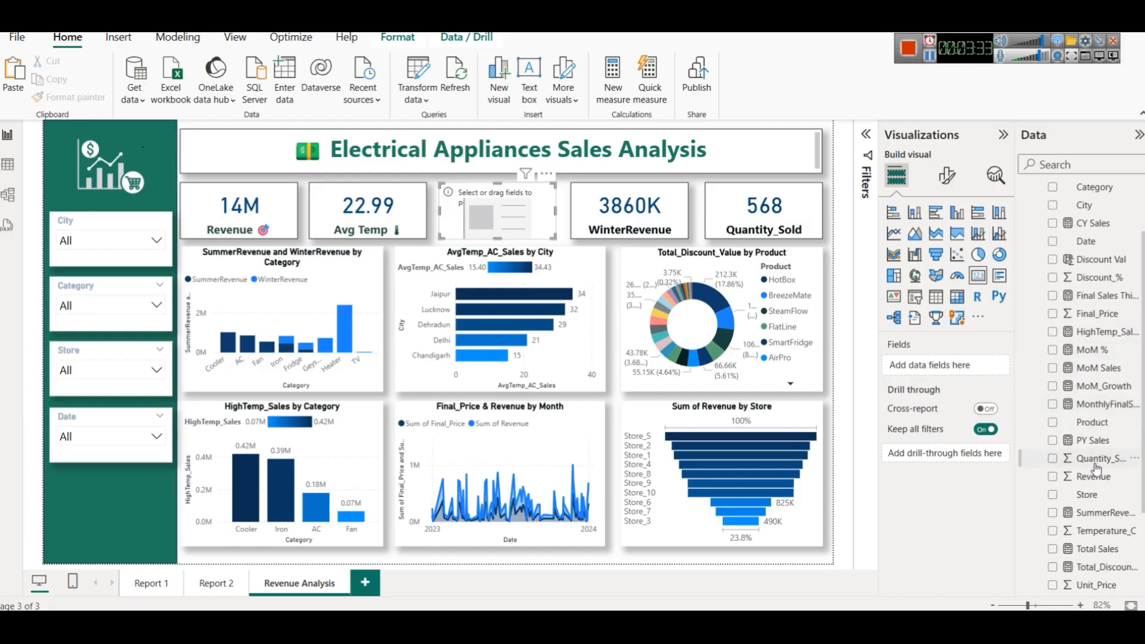
scroll(1093, 469, "down", 2)
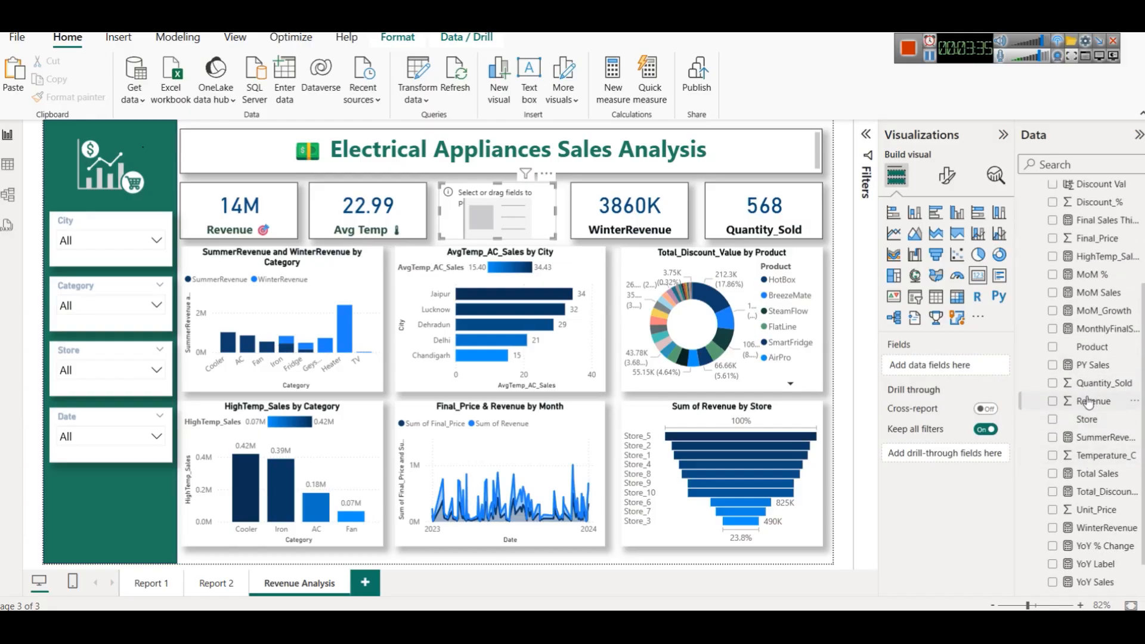
scroll(1109, 474, "down", 1)
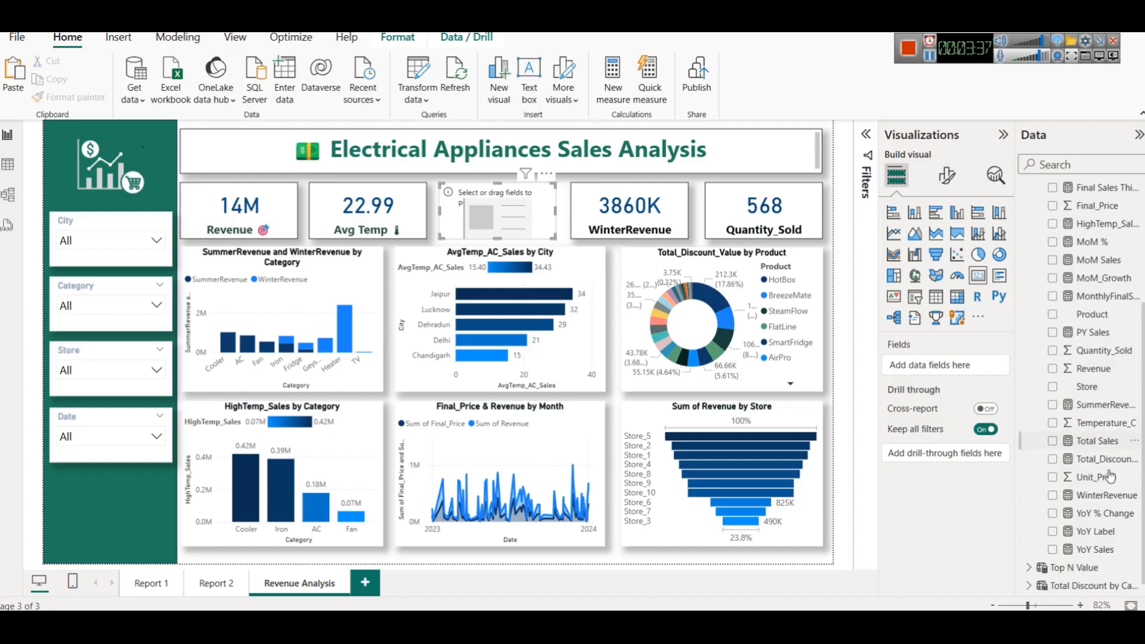
scroll(1108, 474, "up", 5)
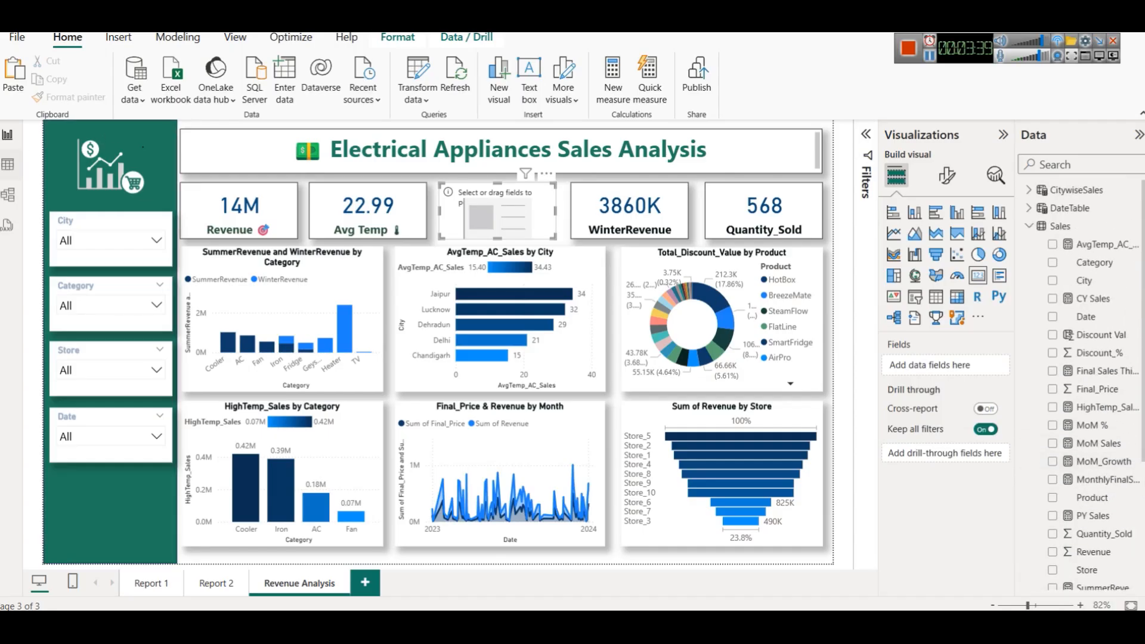
left_click(6, 166)
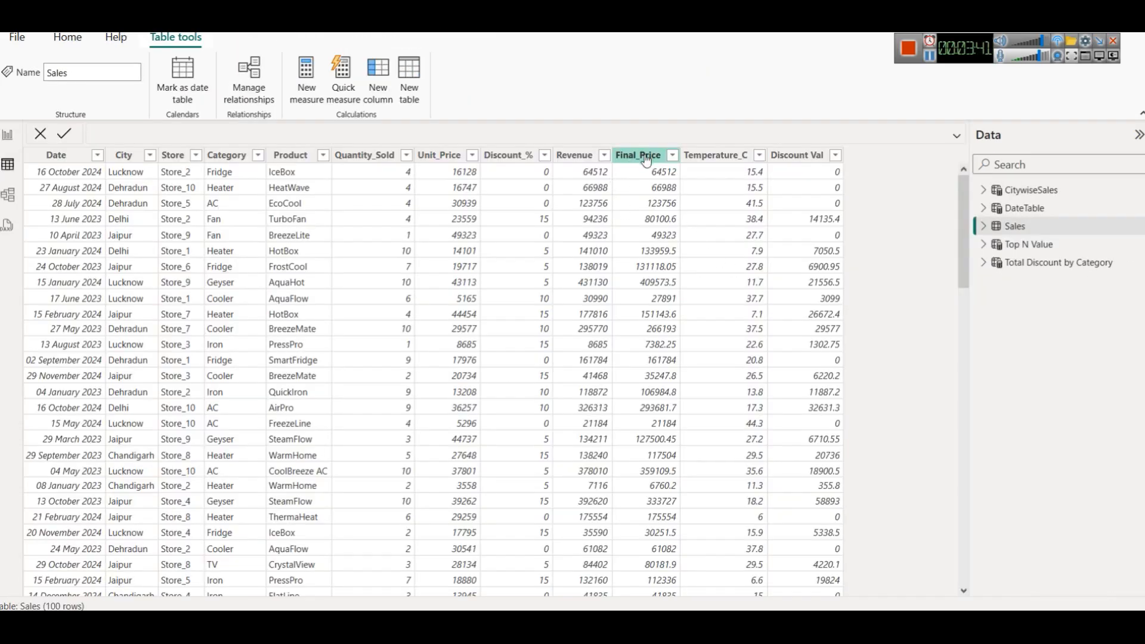
left_click(6, 137)
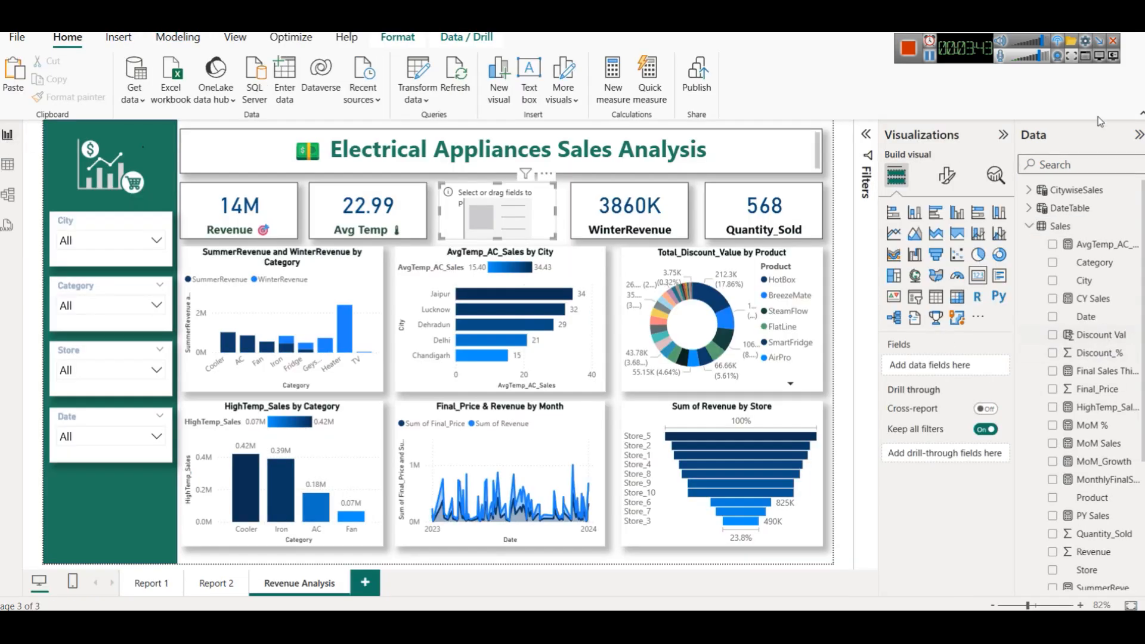
left_click(1078, 159)
type("fina")
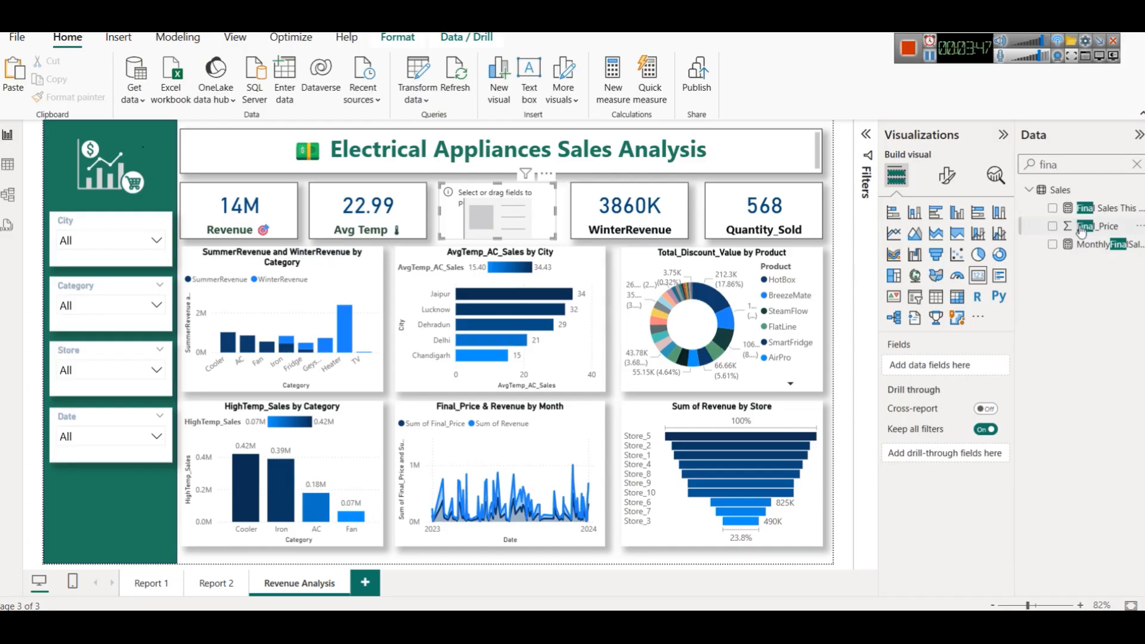
left_click_drag(1081, 232, 930, 367)
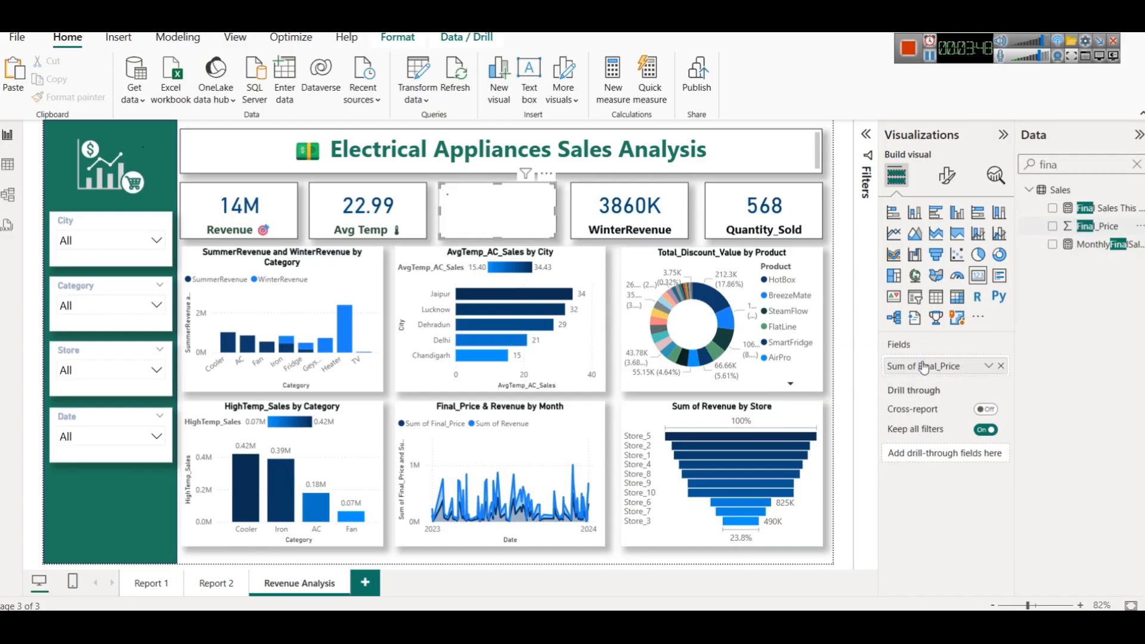
Rename the new card's field for this visual as Final_Price, dropping the "Sum of" prefix.
left_click(988, 366)
left_click(1027, 388)
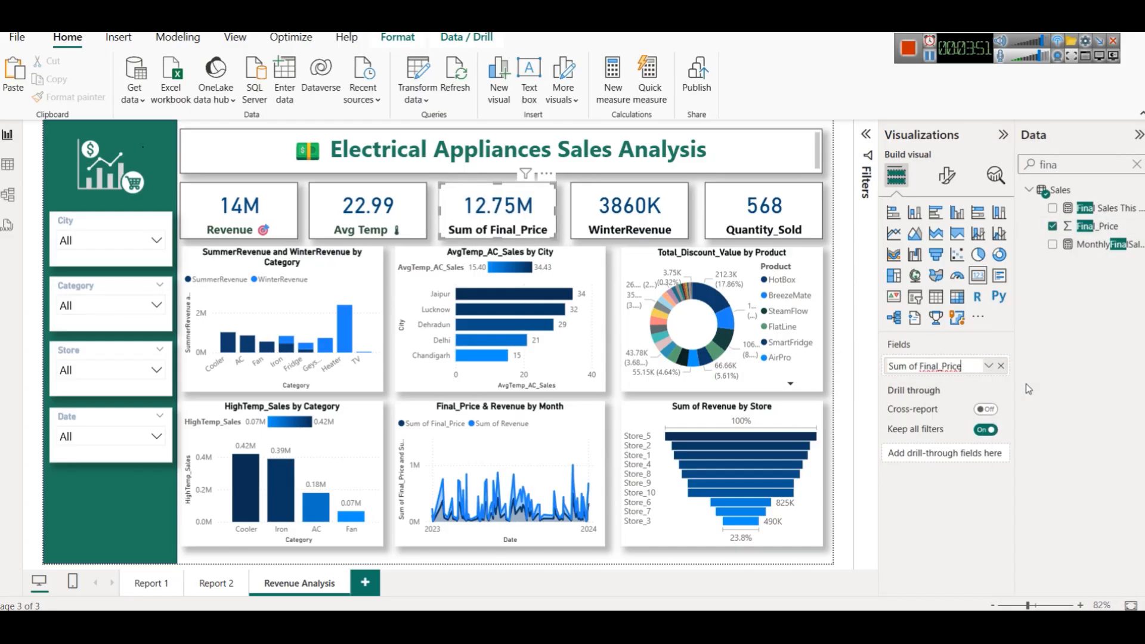
key("shift+Right")
key("shift+Right")
key("shift+Right")
key("shift+Right")
key("shift+Right")
key("shift+Right")
key("shift+Right")
key("BackSpace")
key("Return")
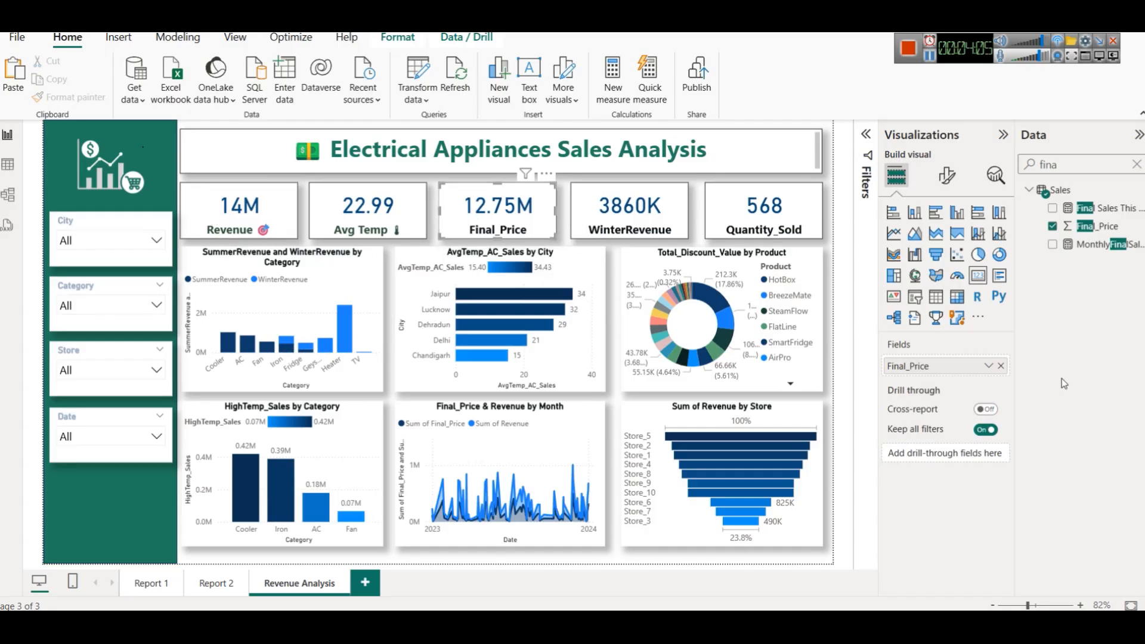
Replace the WinterRevenue card's field with Discount_% from the Sales table, checking that column in the table data.
left_click(625, 216)
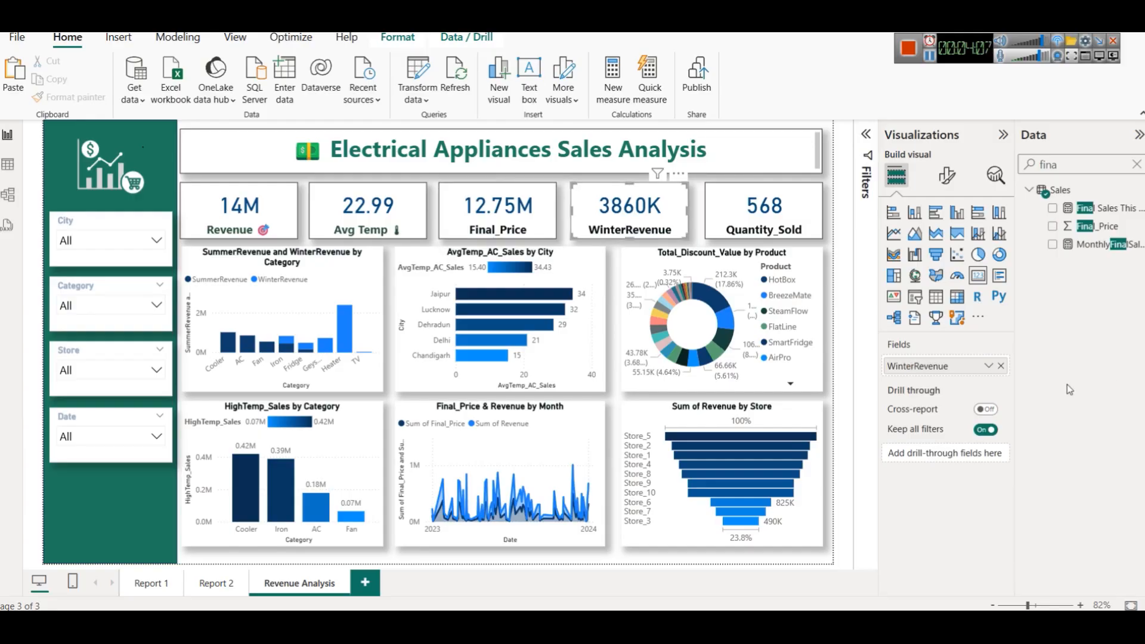
left_click(1000, 367)
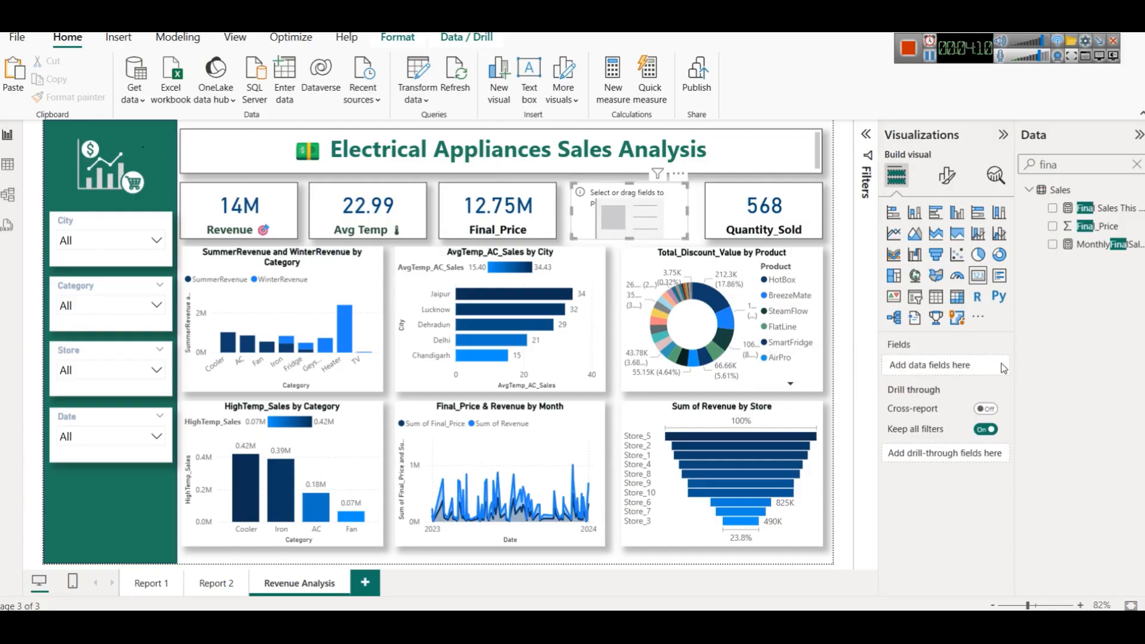
left_click(1137, 164)
type("disc")
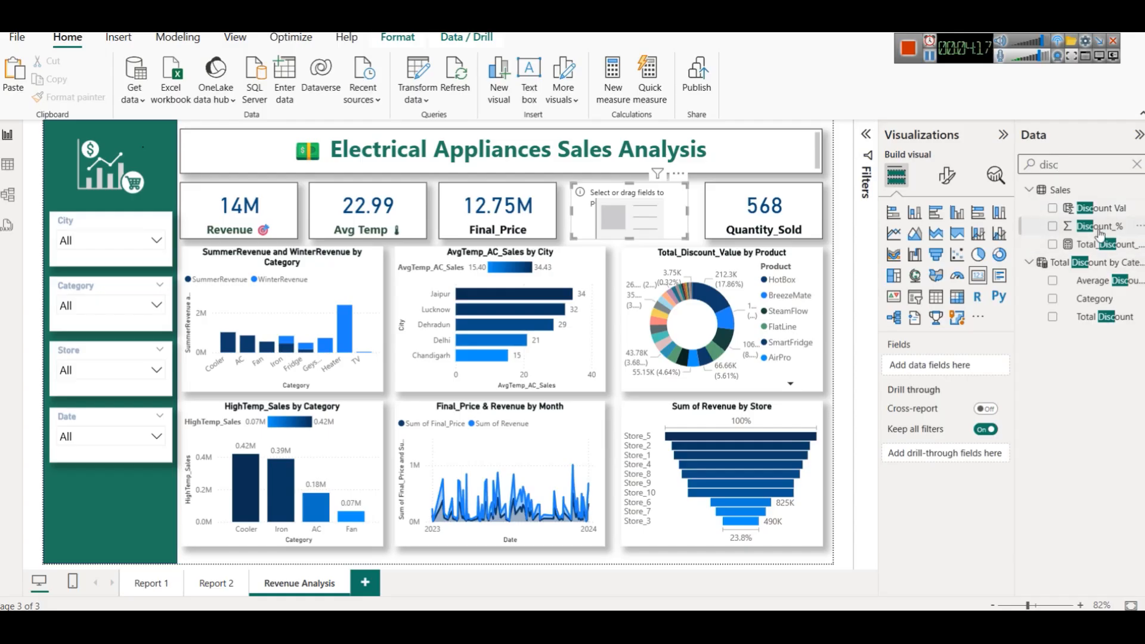
left_click(8, 162)
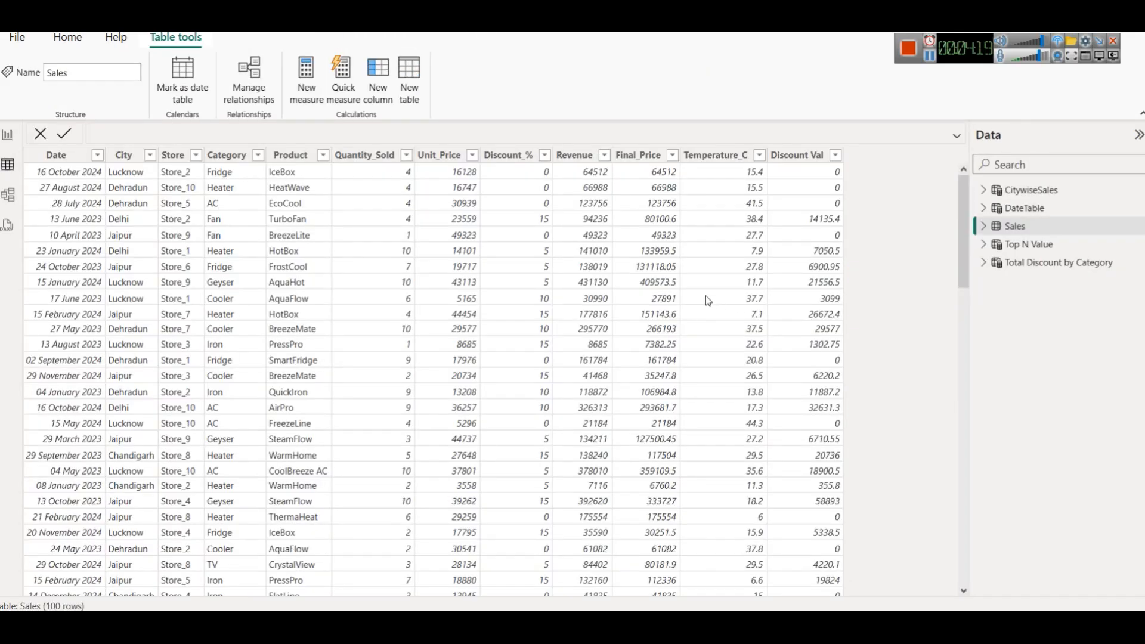
left_click(510, 156)
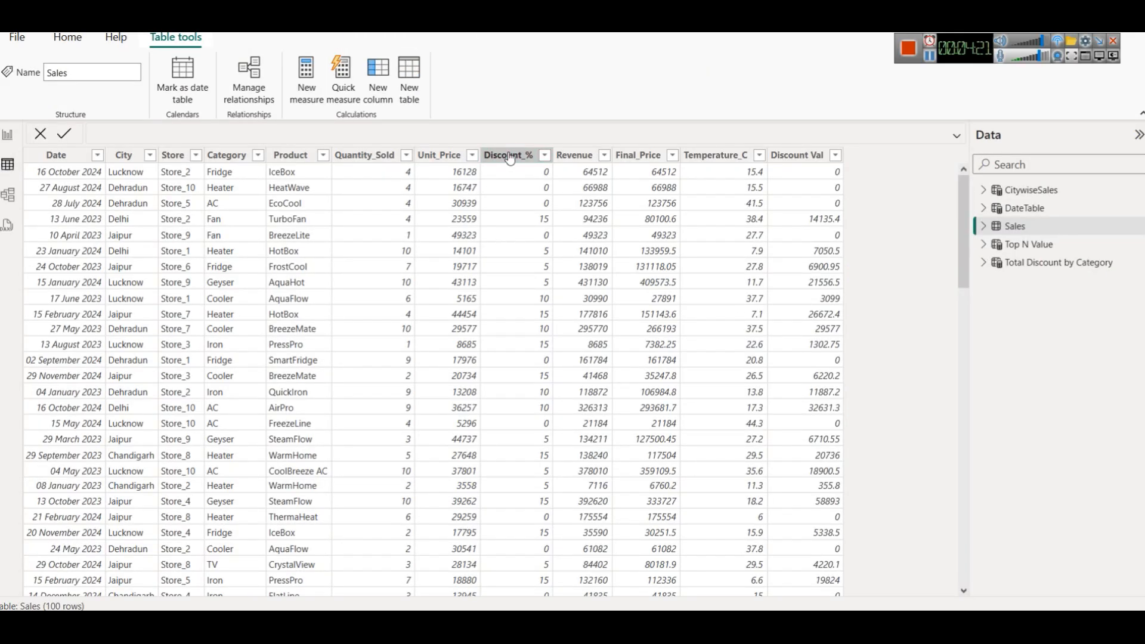
left_click(510, 157)
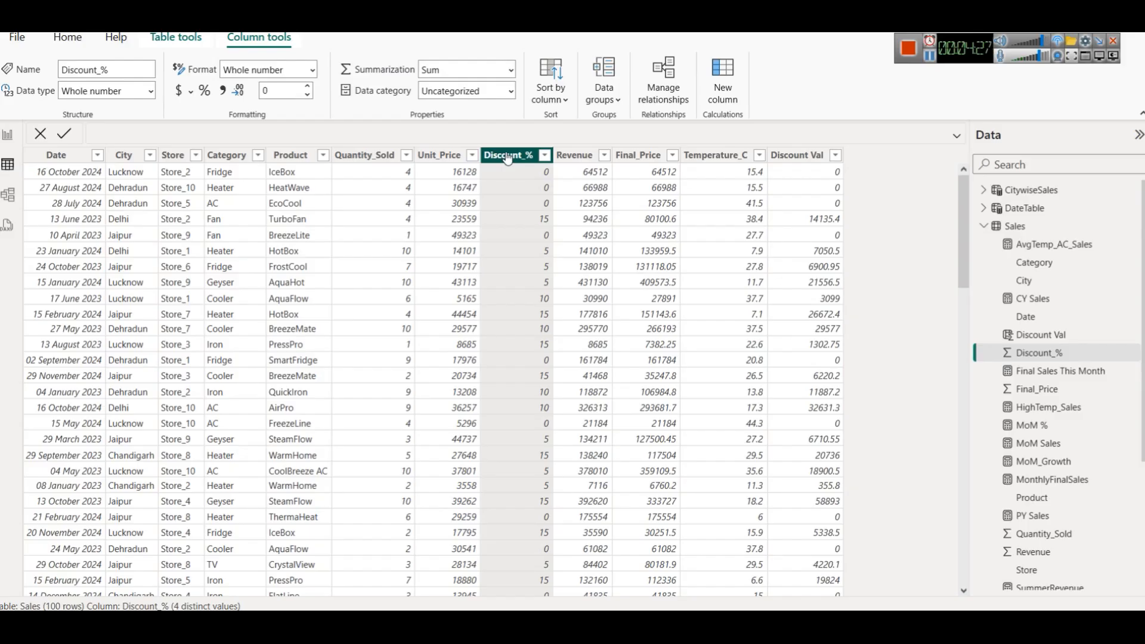
left_click(5, 138)
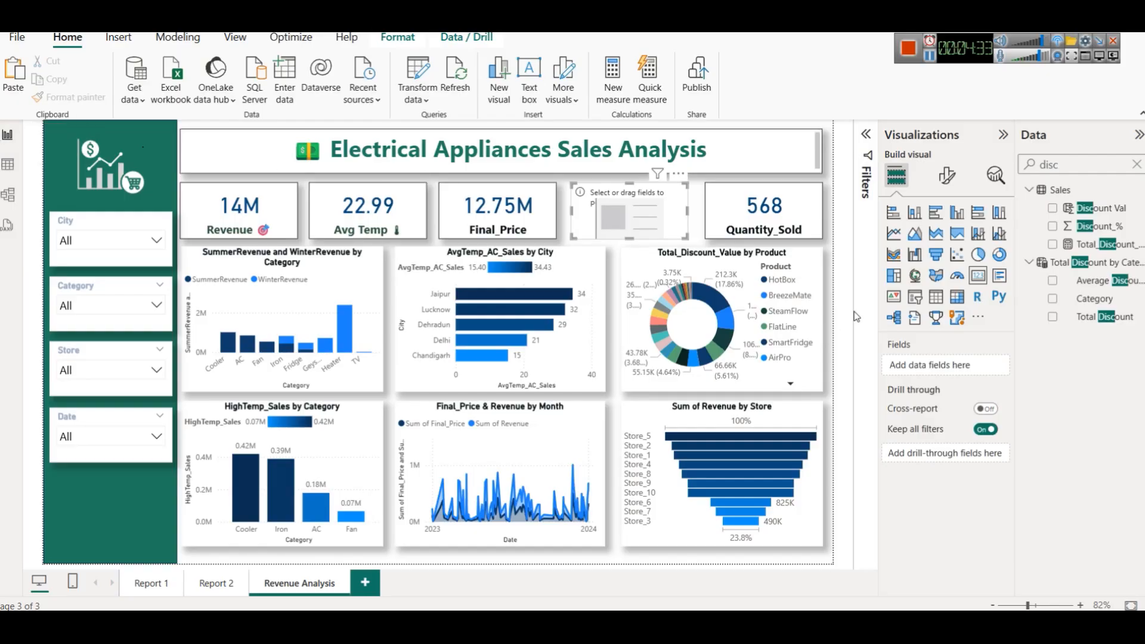
left_click_drag(1088, 226, 945, 368)
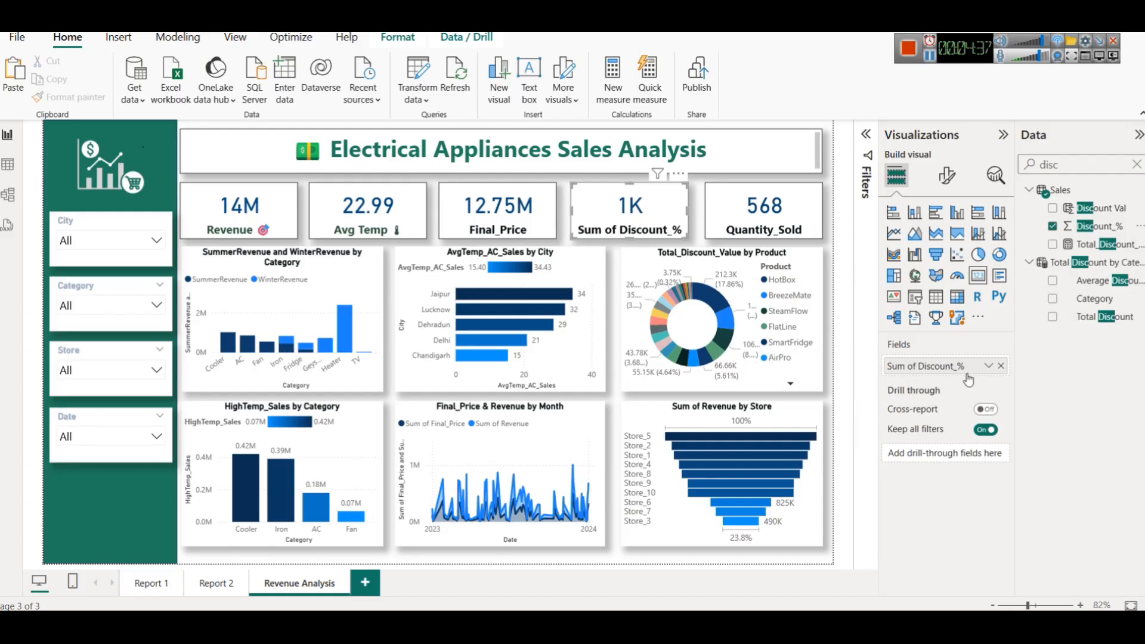
Aggregate the card's Discount_% field as Average and set the callout value's display units to Auto.
left_click(986, 369)
left_click(1038, 428)
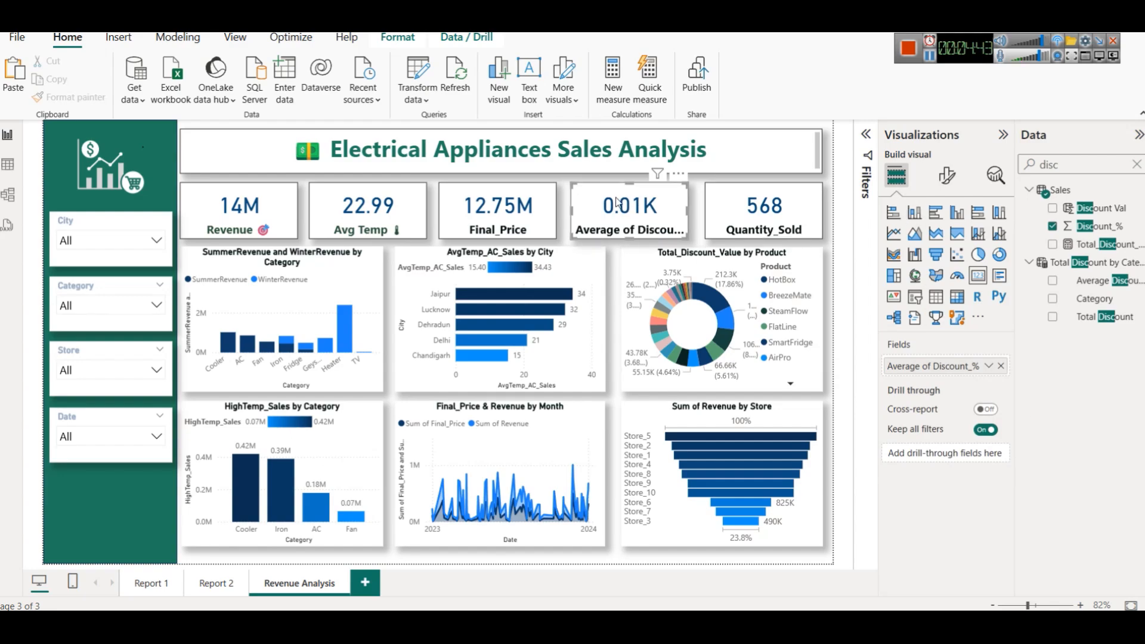
left_click(947, 175)
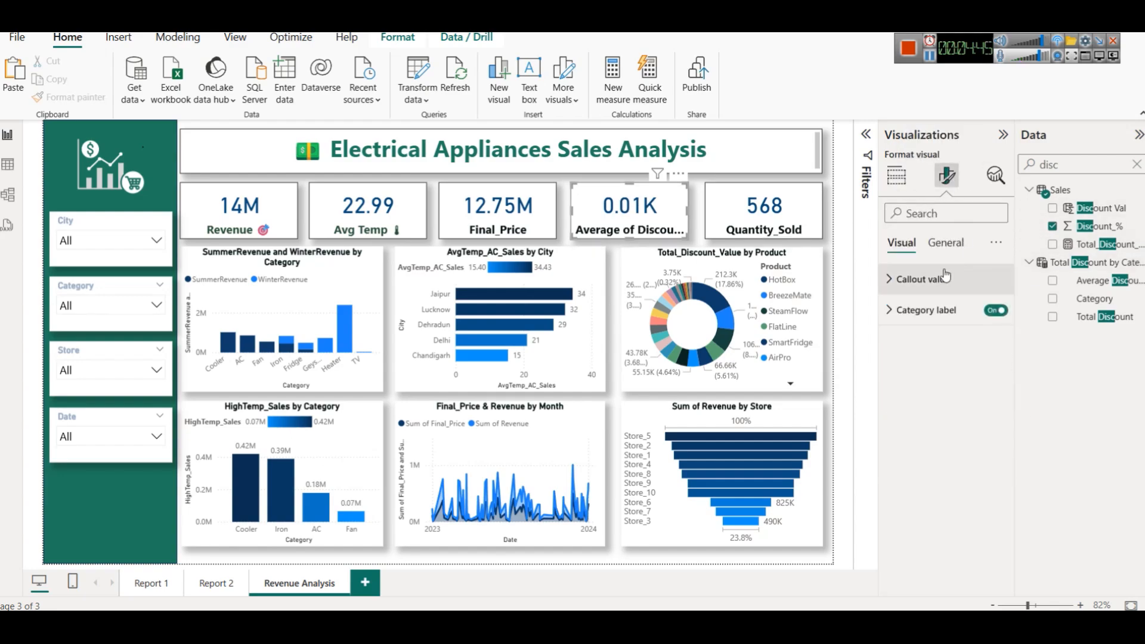
left_click(935, 283)
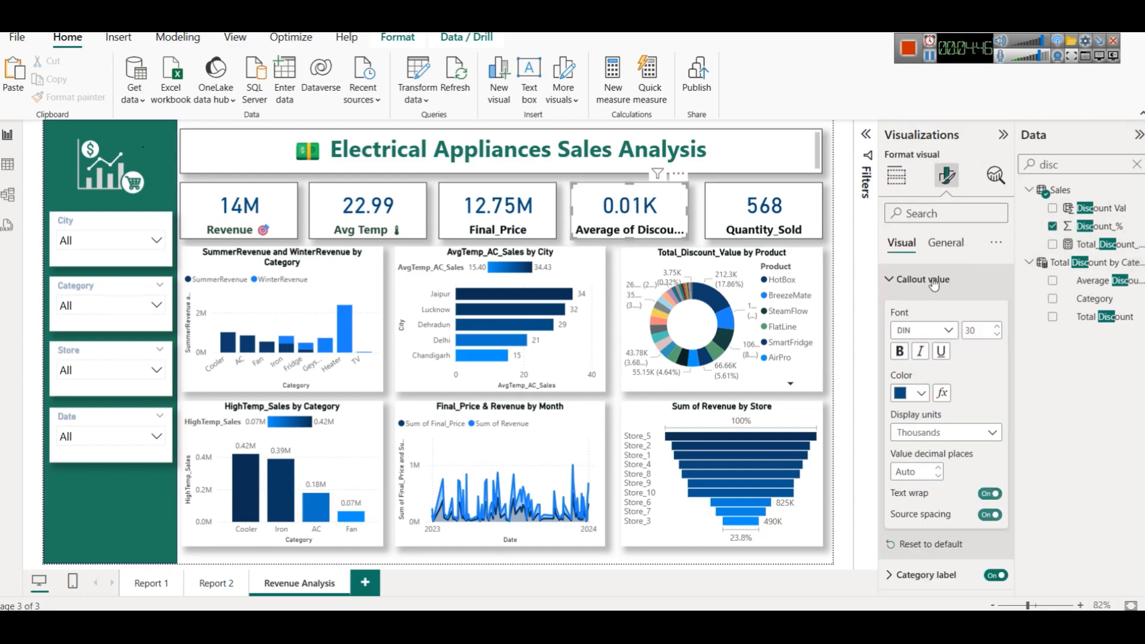
left_click(934, 434)
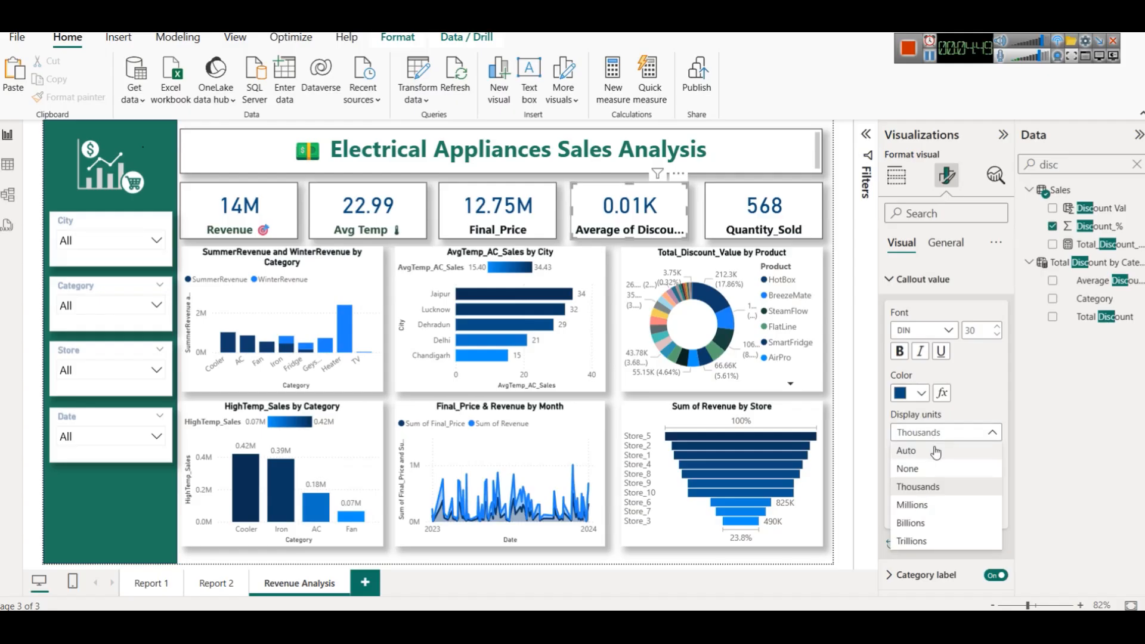
left_click(935, 451)
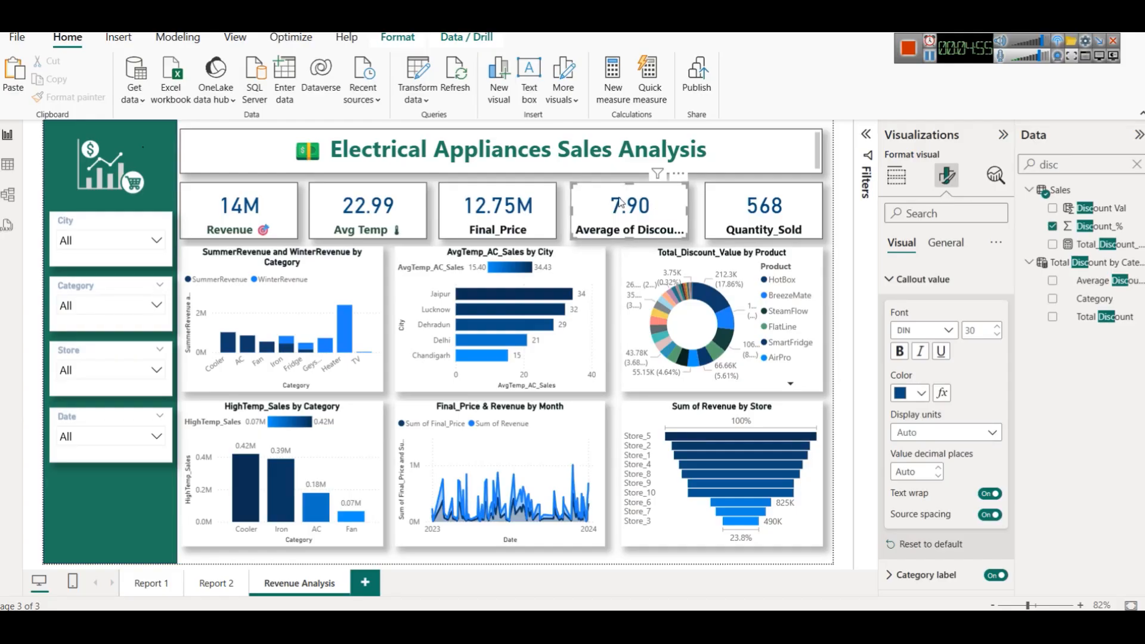
Rename the average discount card's field for this visual as Avg Discount_%.
left_click(896, 176)
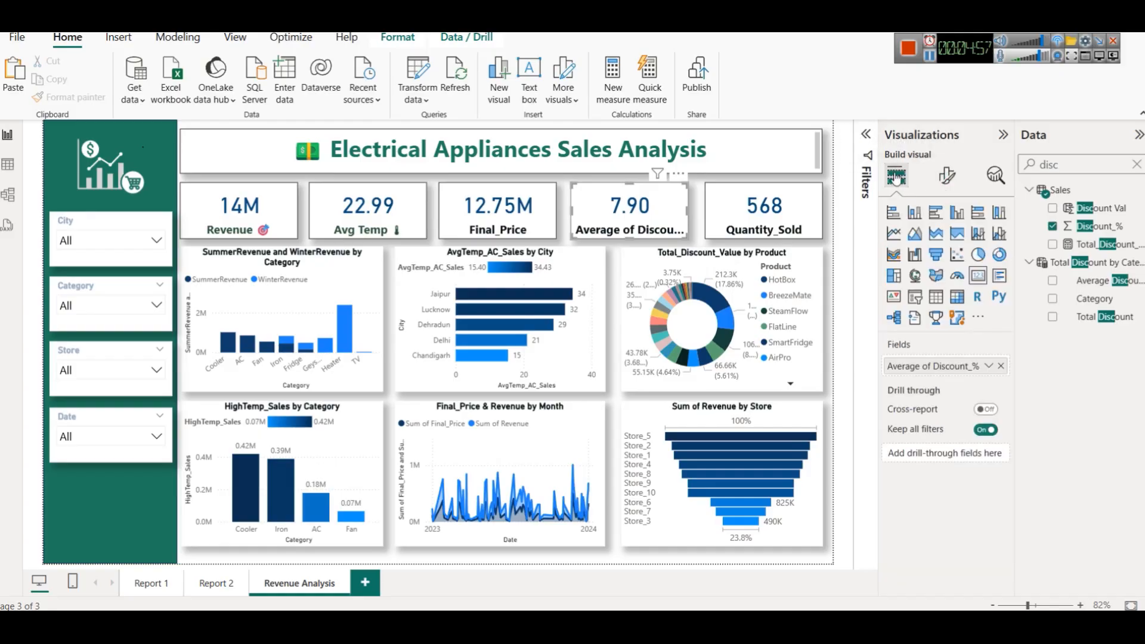
left_click(988, 366)
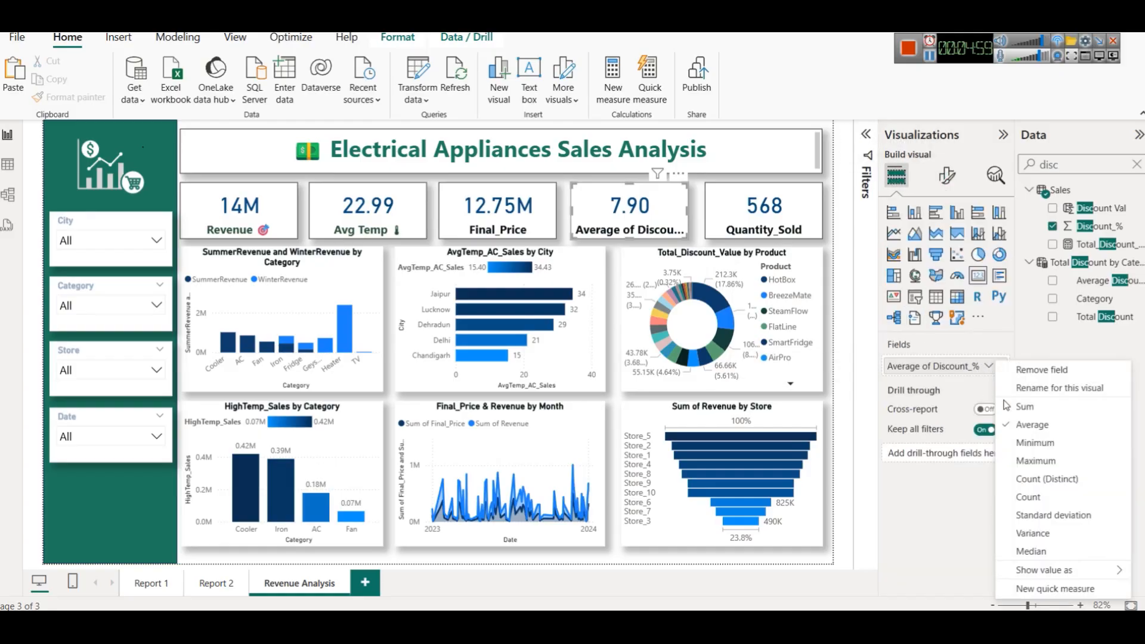
left_click(1056, 387)
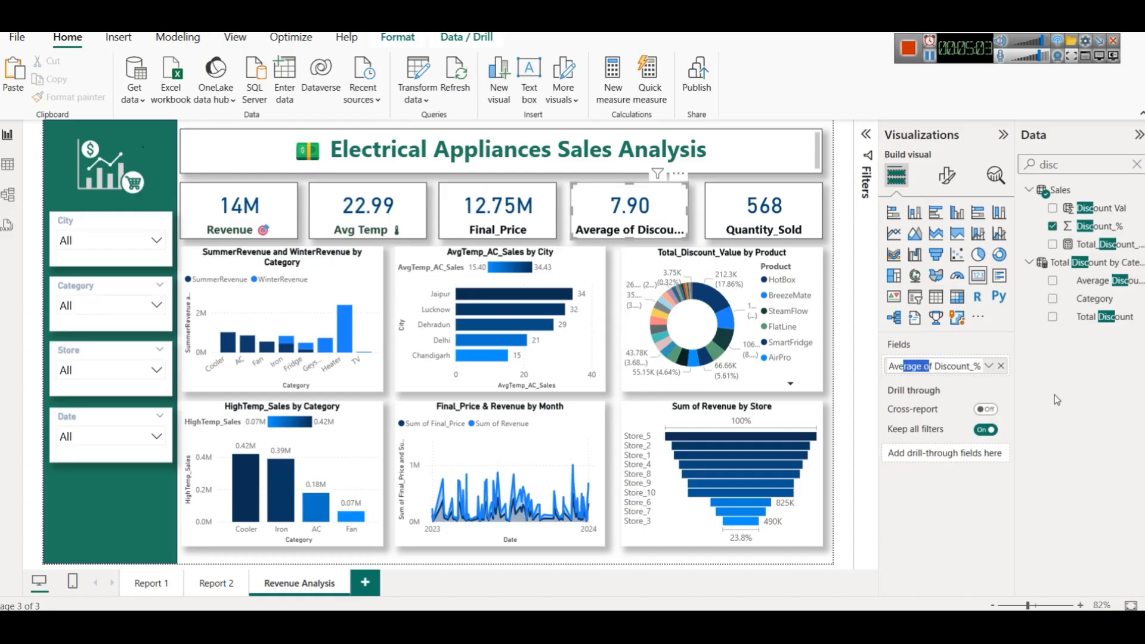
key("BackSpace")
type("g")
key("Return")
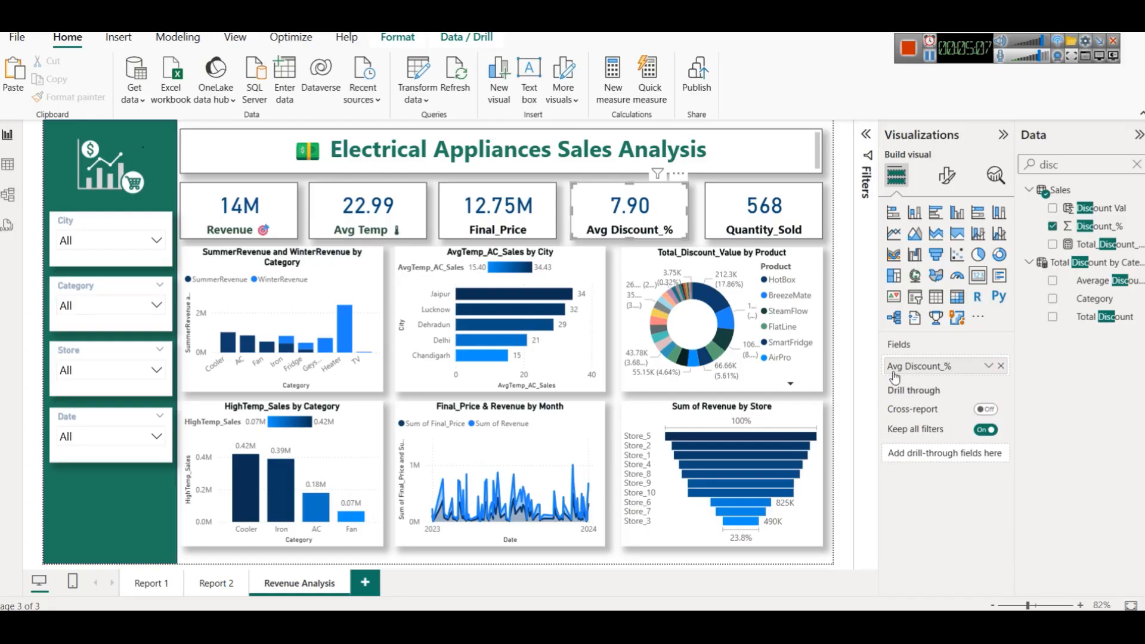
Examine the Discount Val column of the Sales table in the table data and the Revenue and Discount_% terms in its formula.
left_click(1107, 208)
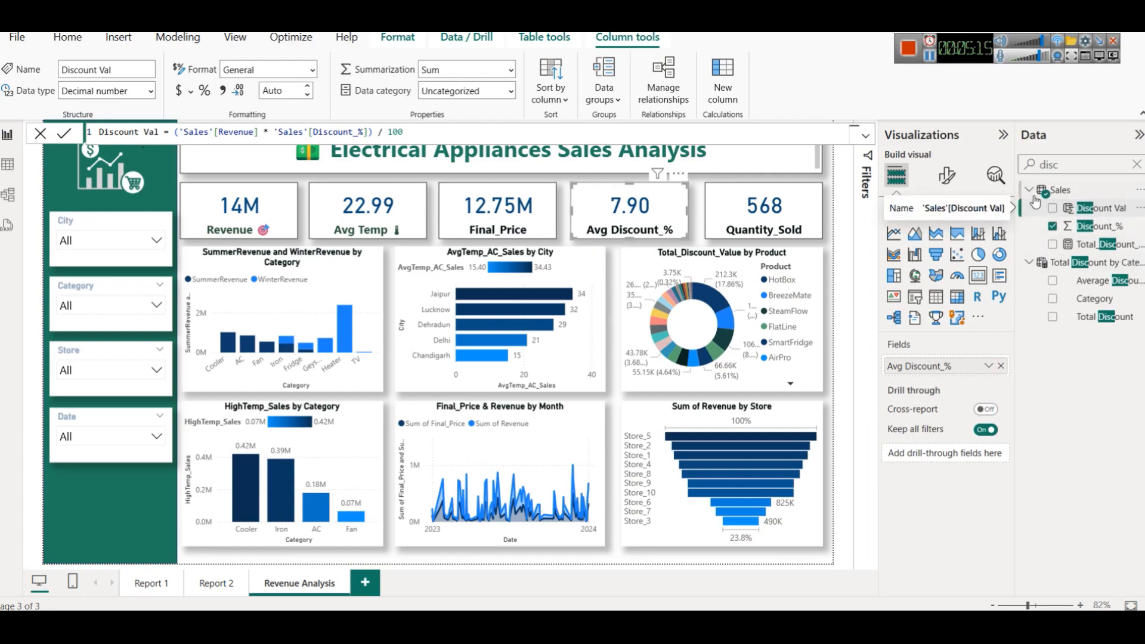
right_click(1070, 190)
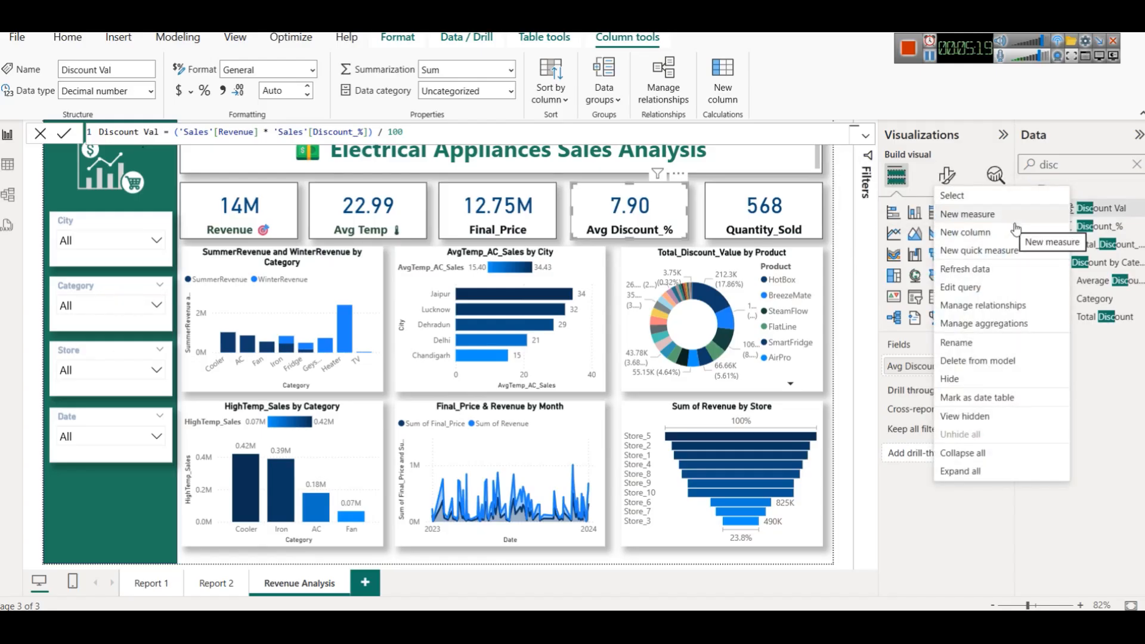
left_click(1126, 463)
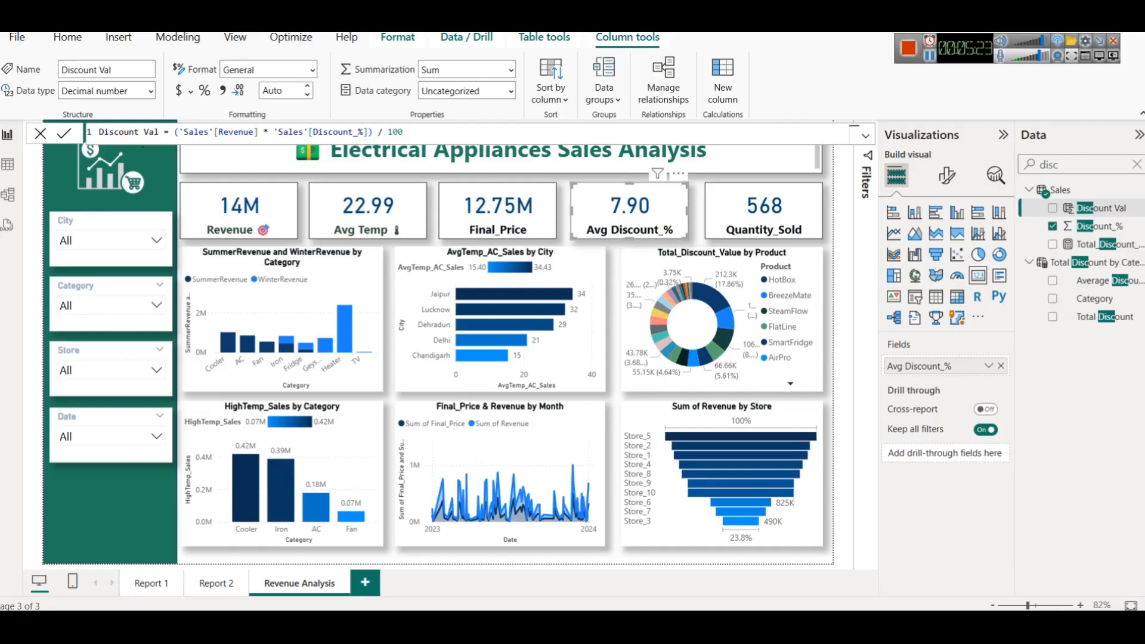
left_click(8, 164)
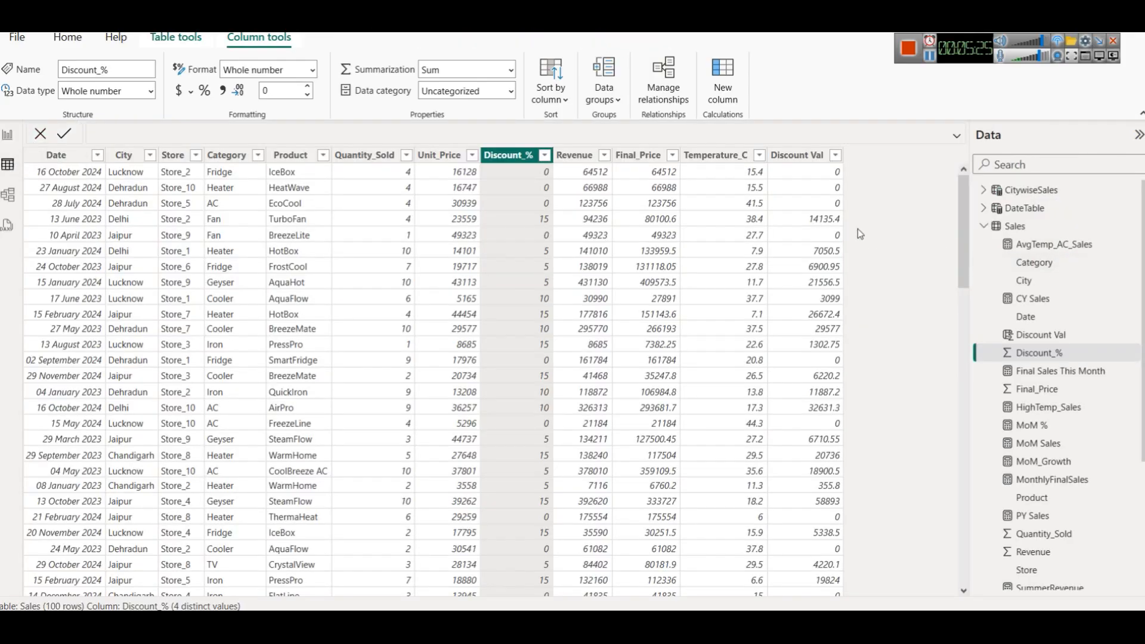
left_click(796, 156)
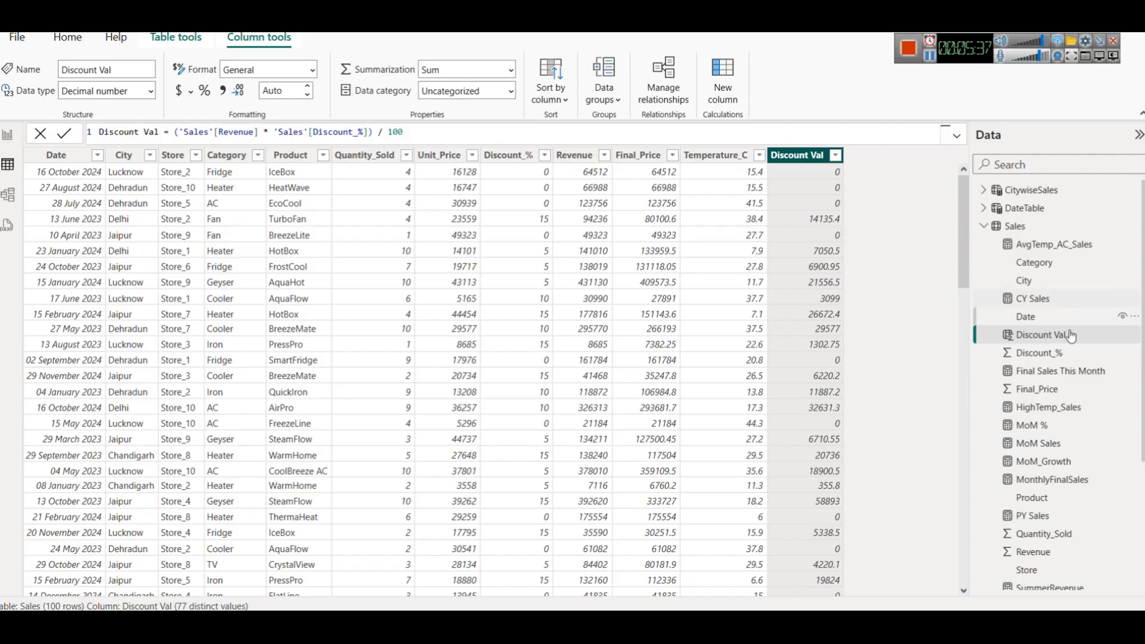
left_click(1050, 335)
left_click(257, 132)
double_click(345, 134)
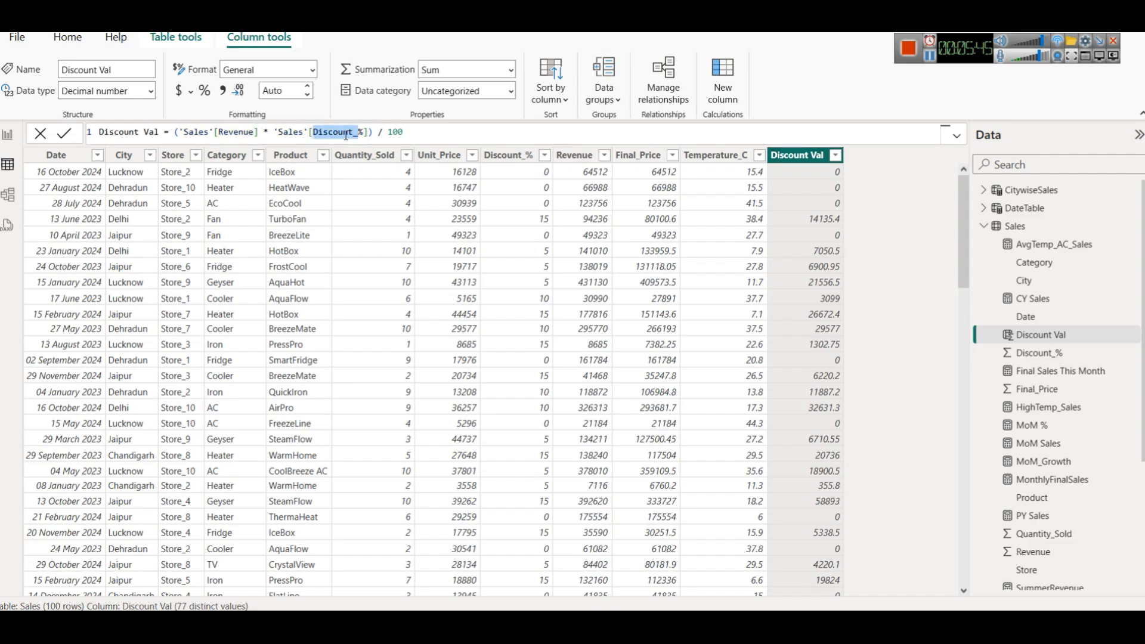
left_click_drag(264, 133, 273, 132)
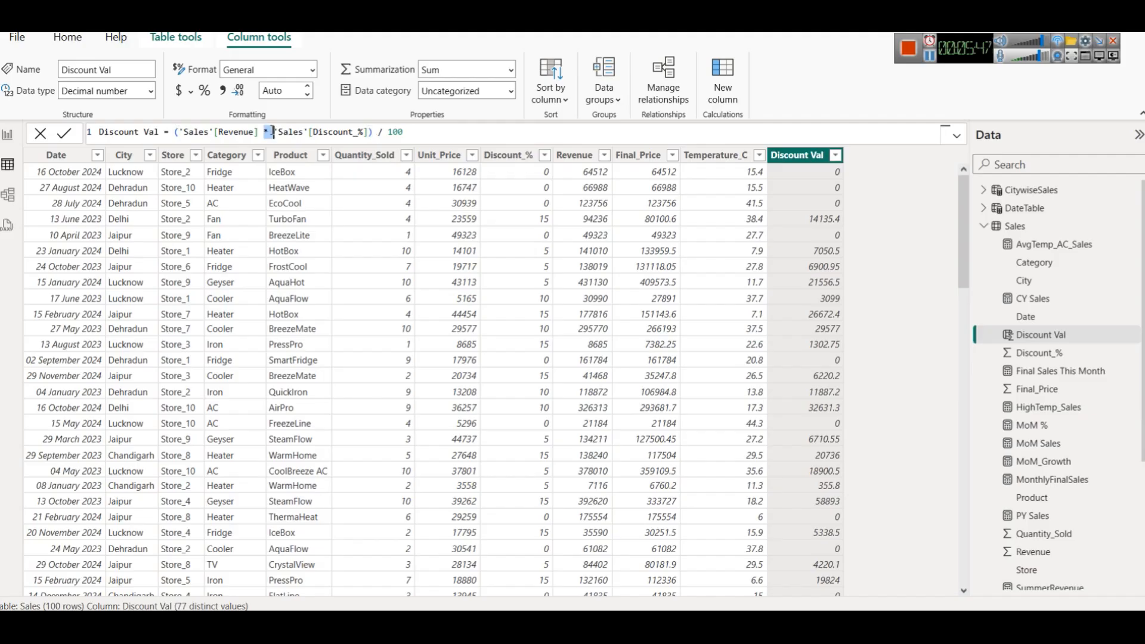
Copy the full Discount Val formula into a new Notepad document and enlarge the text for reading.
triple_click(412, 131)
key("ctrl+c")
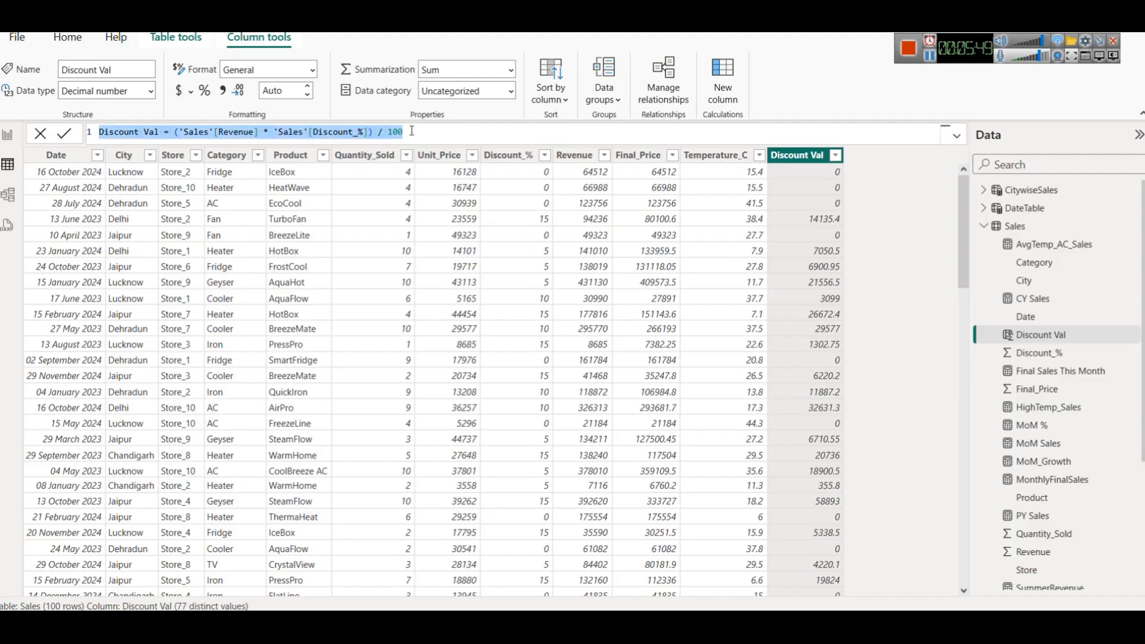
key("super+r")
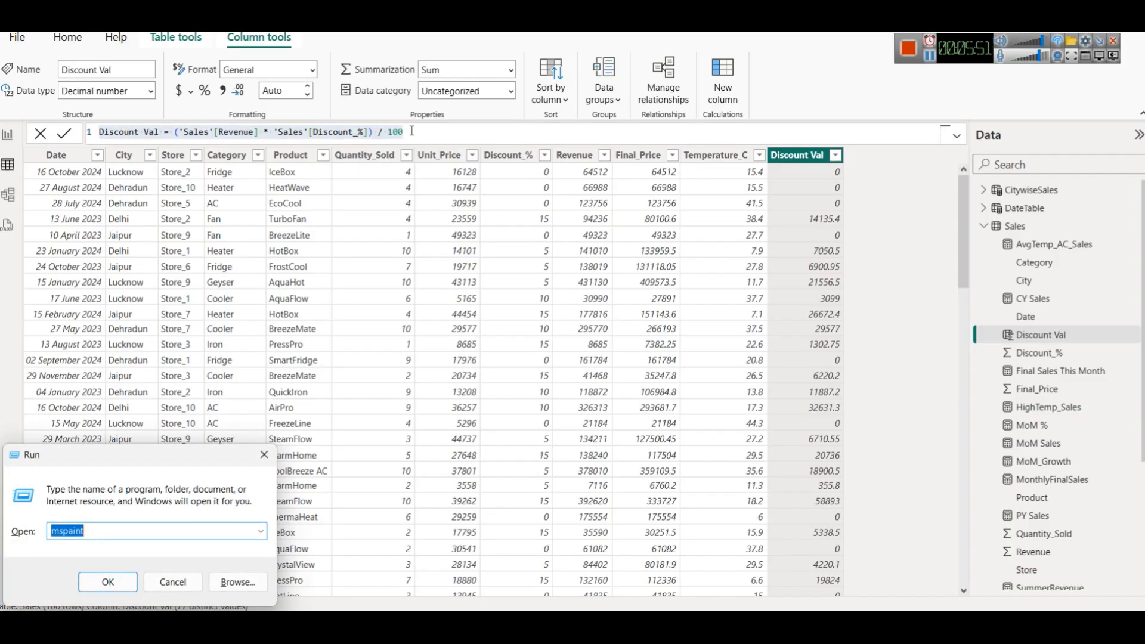
type("notepad")
key("Return")
key("ctrl+v")
scroll(465, 250, "up", 17)
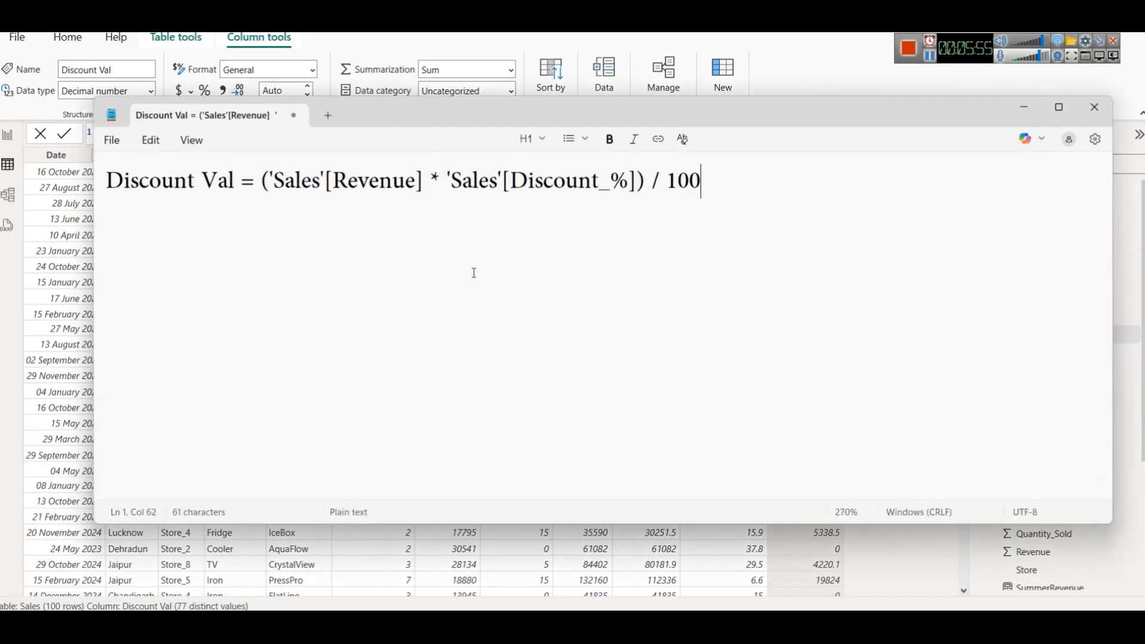
Highlight the formula's parts in turn: the 'Sales' table name, the [Revenue] column and the * operator.
left_click(271, 179)
key("shift+Right")
key("shift+Right")
key("shift+Right")
key("shift+Right")
key("shift+Right")
key("shift+Right")
key("shift+Right")
key("shift+Right")
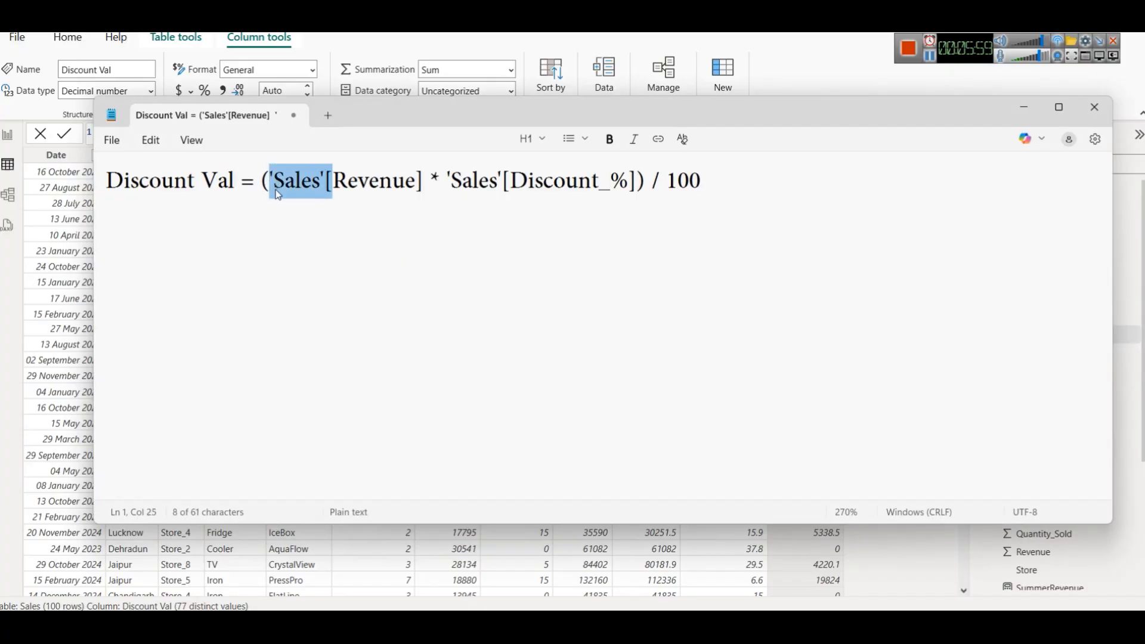
key("Right")
key("Left")
key("shift+Right")
key("shift+Right")
key("shift+Right")
key("shift+Right")
key("shift+Right")
key("shift+Right")
key("shift+Right")
key("shift+Right")
key("shift+Right")
key("Left")
key("Left")
key("Left")
key("Left")
key("Left")
key("Left")
key("Left")
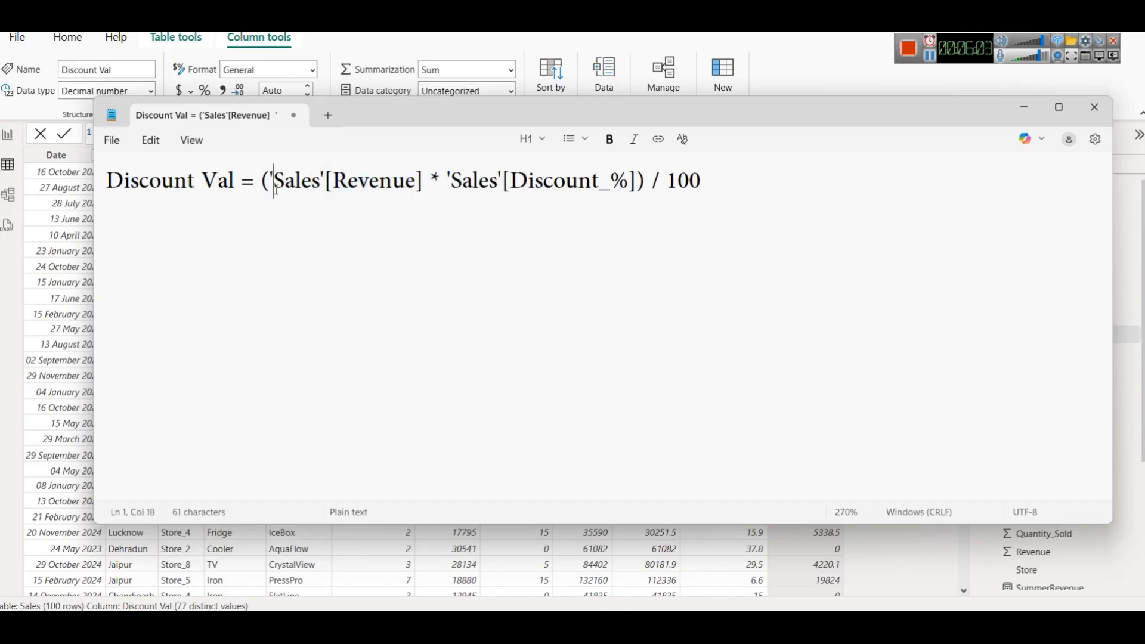
key("shift+Left")
key("Right")
key("Right")
key("Right")
key("Right")
key("Right")
key("Right")
key("Right")
key("shift+Right")
key("shift+Right")
key("shift+Right")
key("shift+Right")
key("shift+Right")
key("shift+Right")
key("shift+Right")
key("shift+Right")
key("shift+Right")
key("shift+Right")
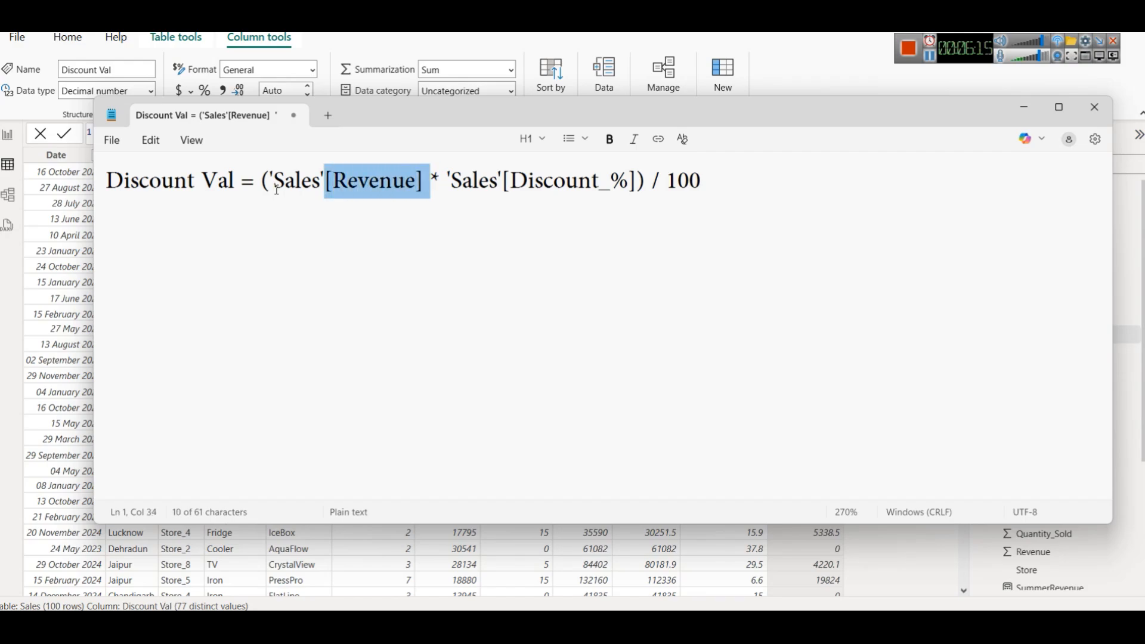
key("Right")
key("shift+Right")
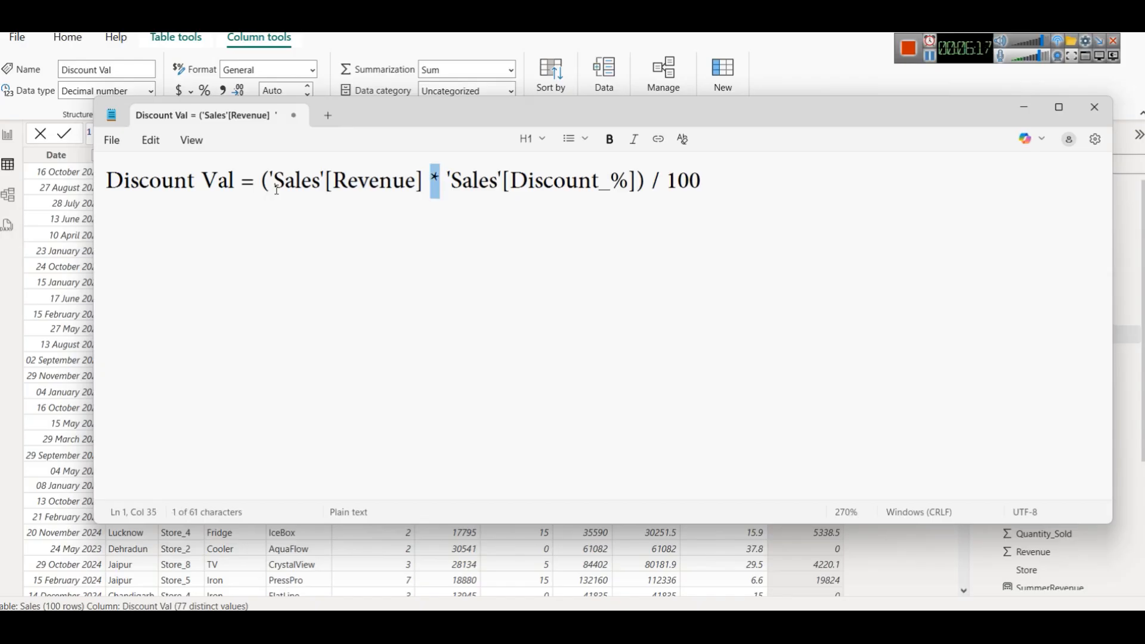
List the operators +, -, / and "* multiplication" on separate lines below the formula.
key("End")
key("Return")
key("Return")
key("Return")
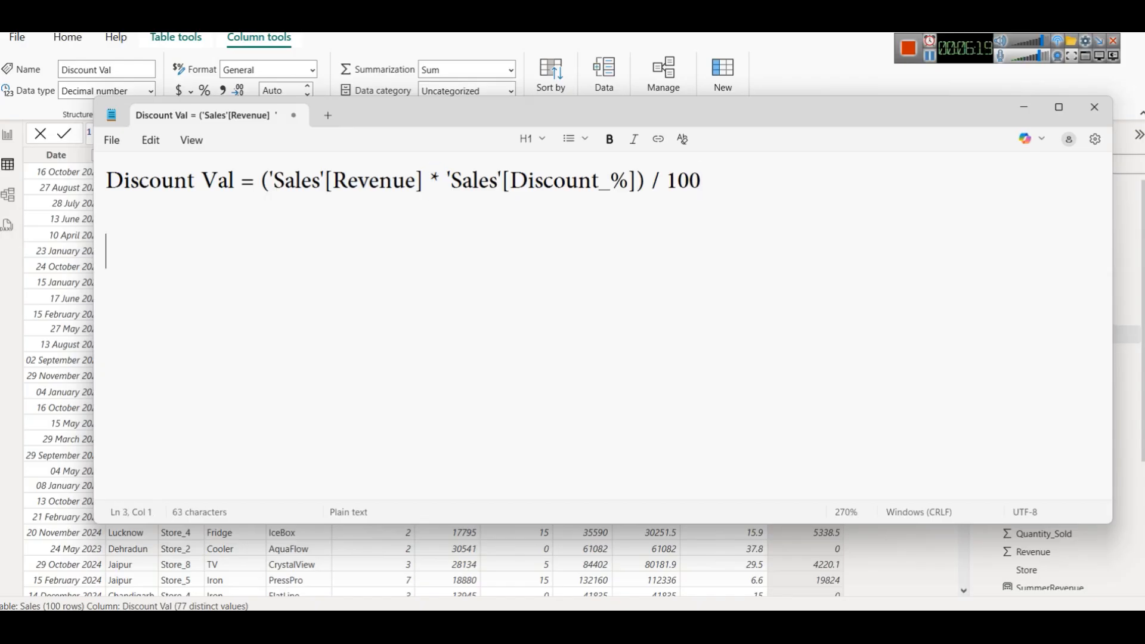
type("+")
key("Return")
type("-")
key("Return")
type("/")
key("Return")
type("* mul")
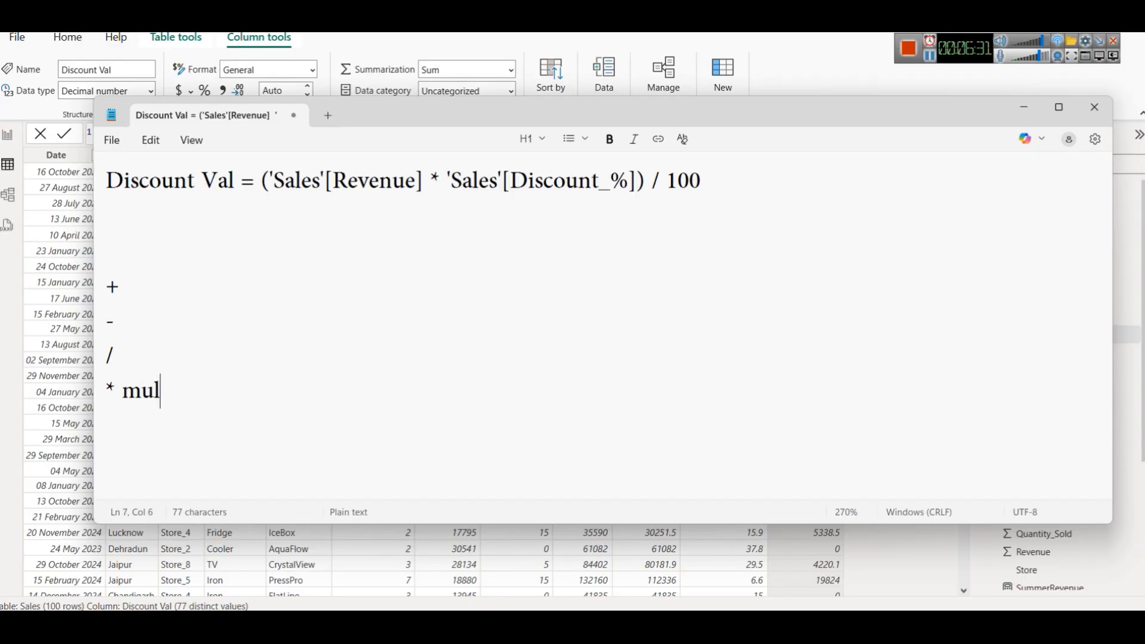
type("tiplication")
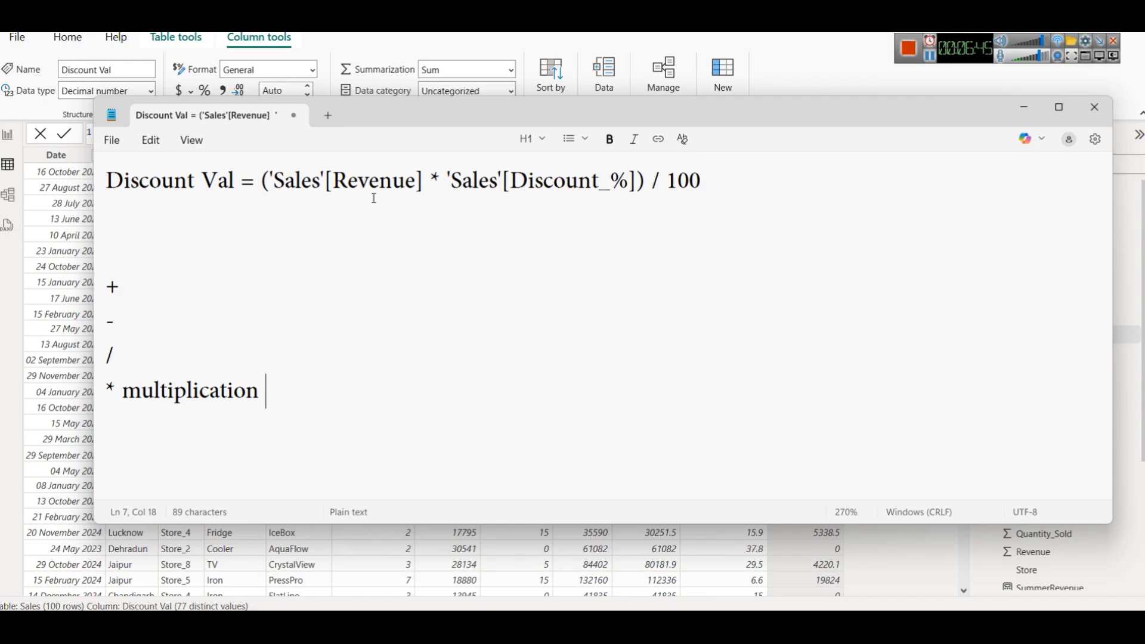
Write BODMAS on the line above the operator list and highlight its letter M.
left_click(207, 253)
type("BODMAS")
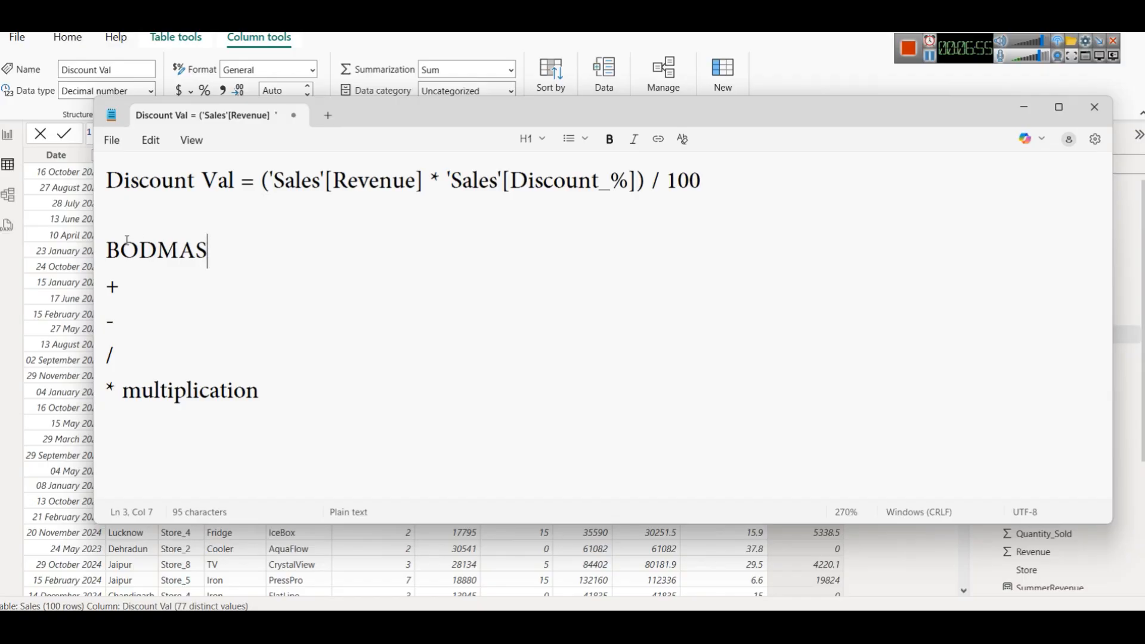
left_click_drag(140, 246, 178, 252)
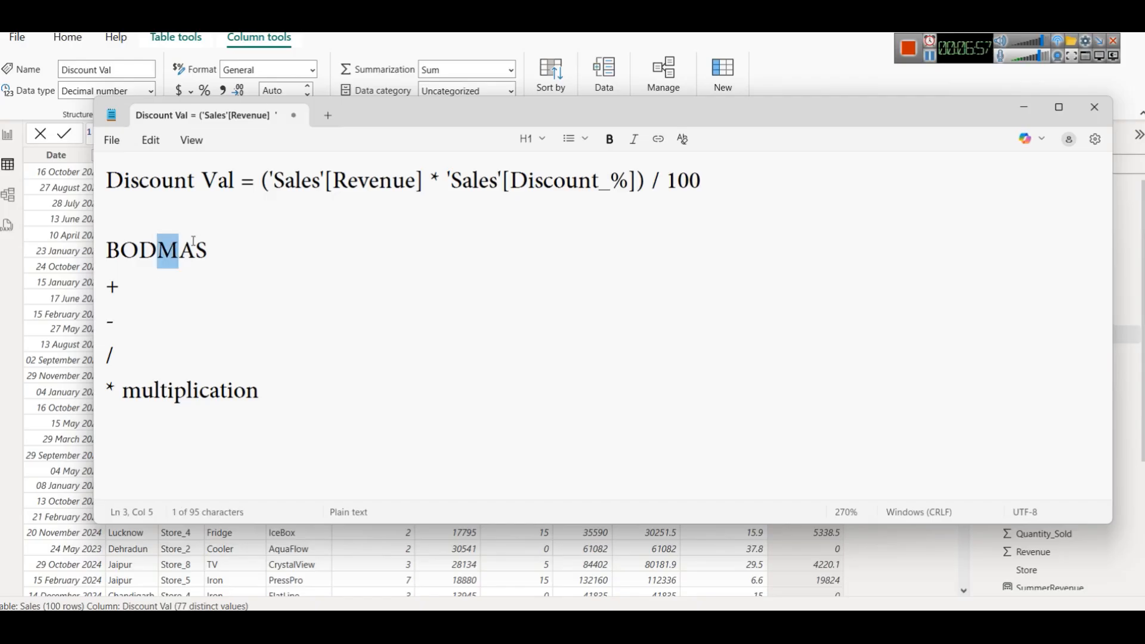
left_click(197, 243)
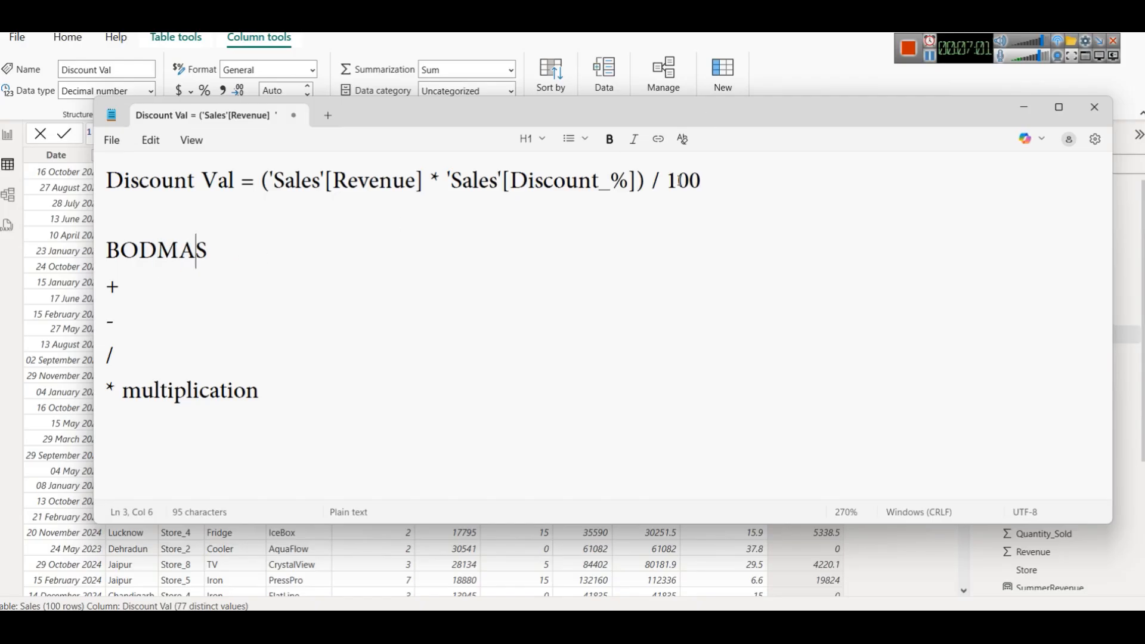
Highlight the formula's bracketed multiplication and the division by 100, and minimize Notepad to return to Power BI.
left_click(638, 181)
left_click_drag(637, 180, 305, 172)
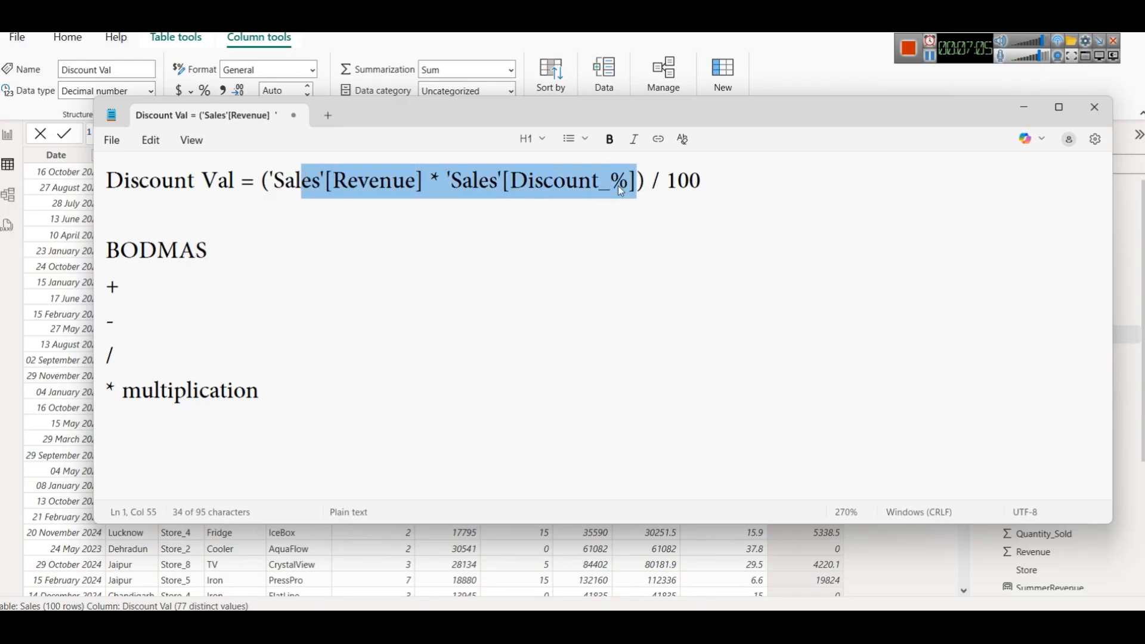
left_click_drag(651, 181, 289, 201)
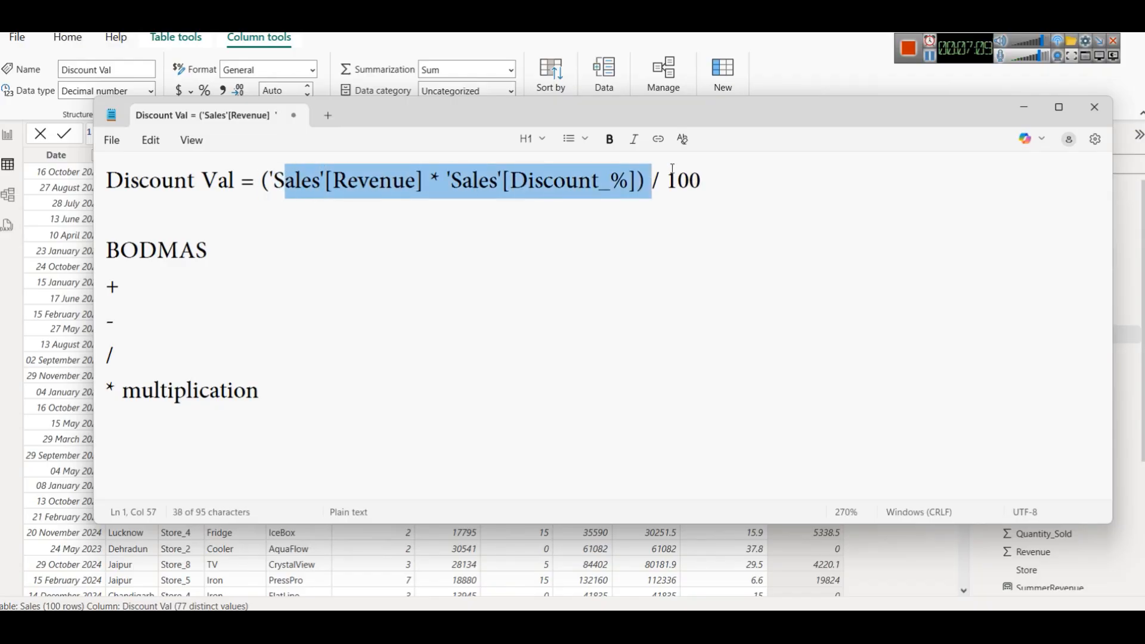
left_click(656, 177)
left_click_drag(678, 180, 689, 180)
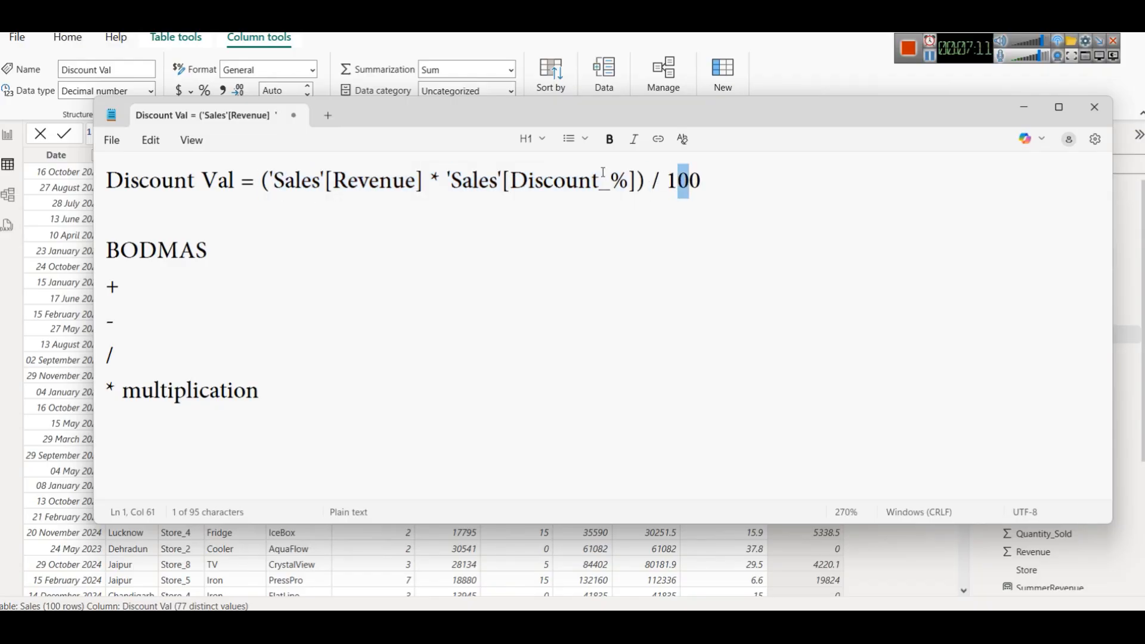
left_click(1023, 109)
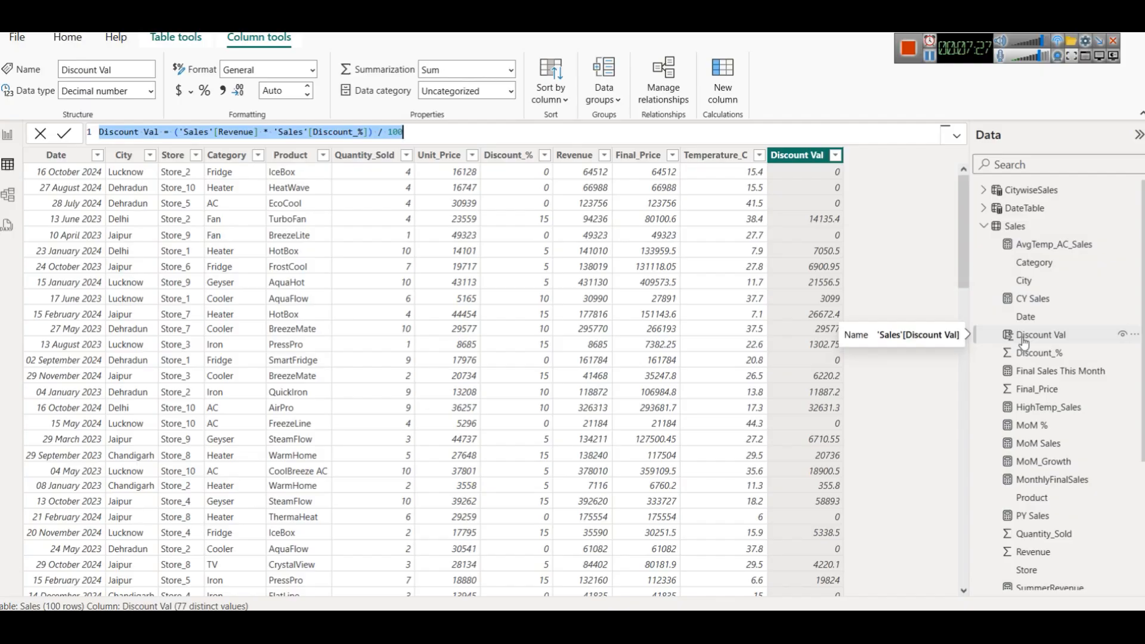
Compare the formulas of the CY Sales and AvgTemp_AC_Sales measures with the Discount Val calculated column.
left_click(1023, 301)
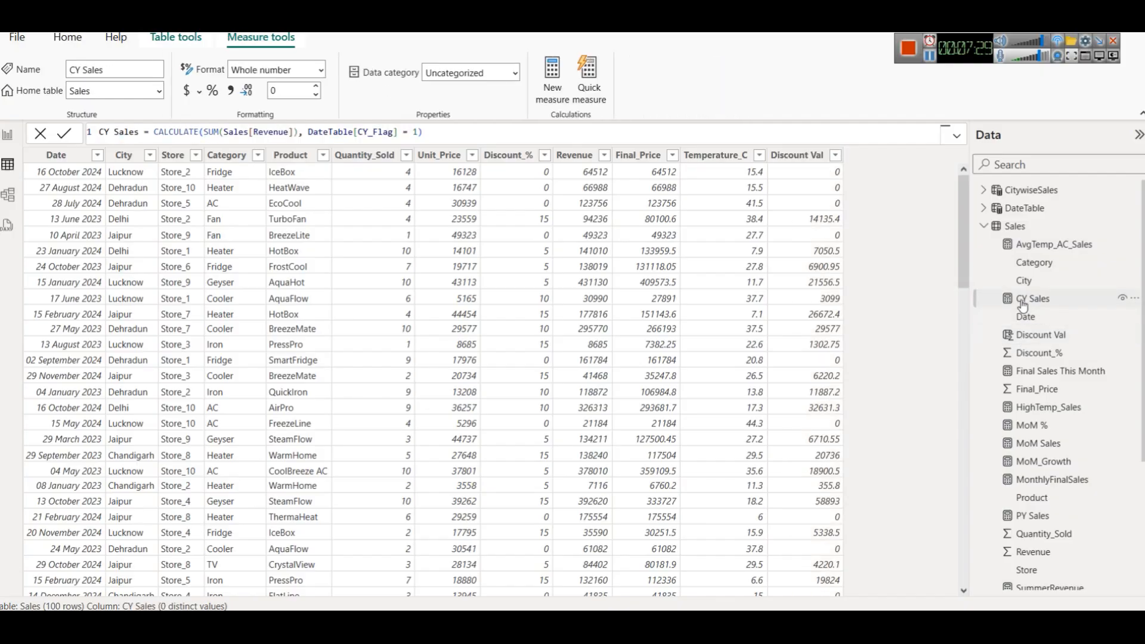
left_click(1034, 252)
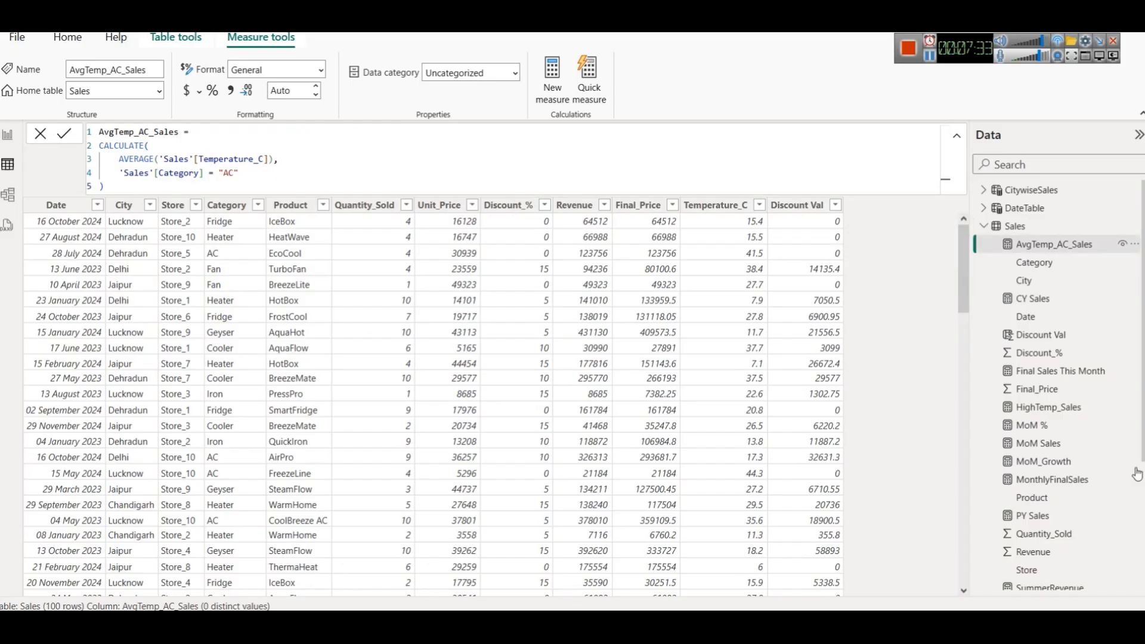
left_click(1032, 341)
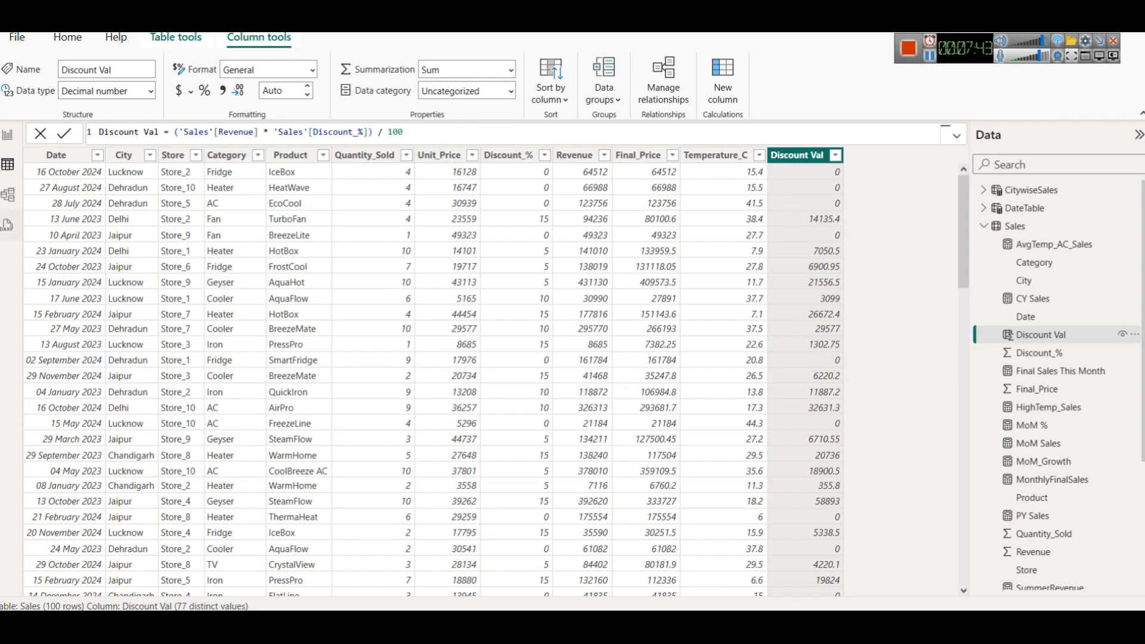
Return to the report and replace the Quantity_Sold card's field with Discount Val from the Sales table.
left_click(7, 134)
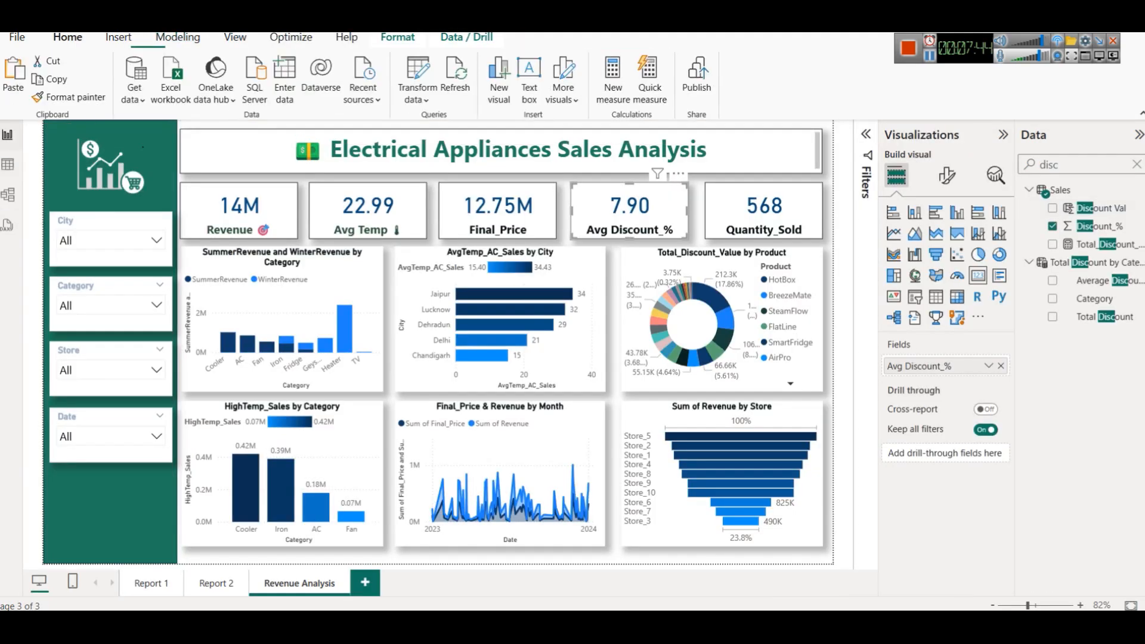
left_click(717, 216)
left_click(1000, 366)
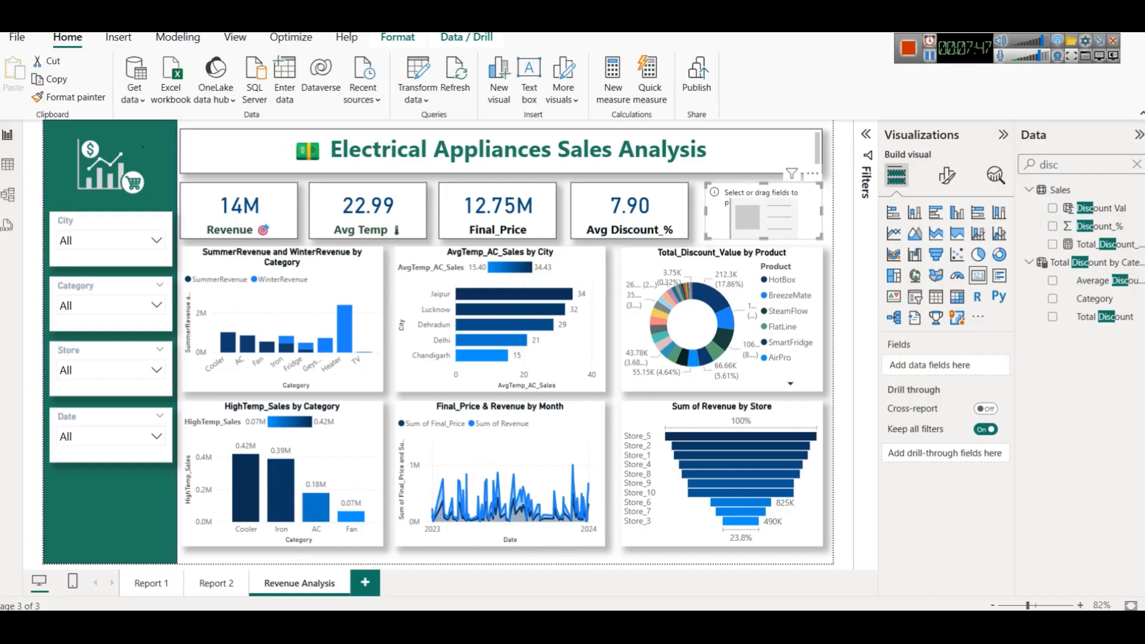
left_click_drag(1119, 206, 930, 365)
Rename the card's Discount Val field for this visual as Total Discount Val.
left_click(988, 365)
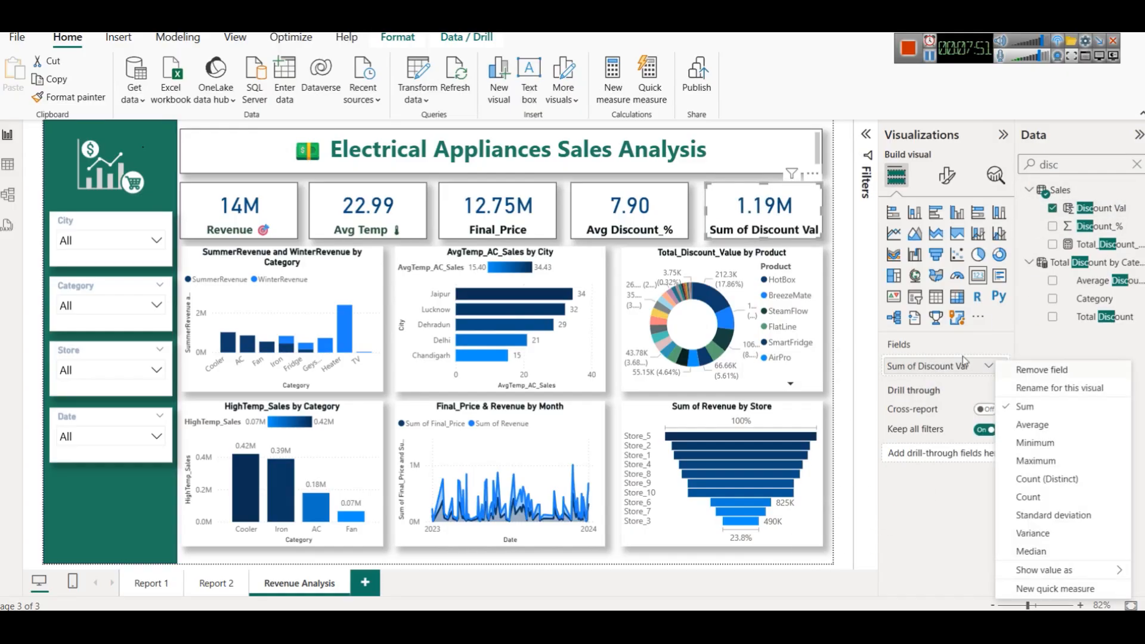
left_click(1020, 388)
key("Home")
key("shift+Right")
key("shift+Right")
key("shift+Right")
key("shift+Right")
key("shift+Right")
key("shift+Right")
type("Total")
key("Return")
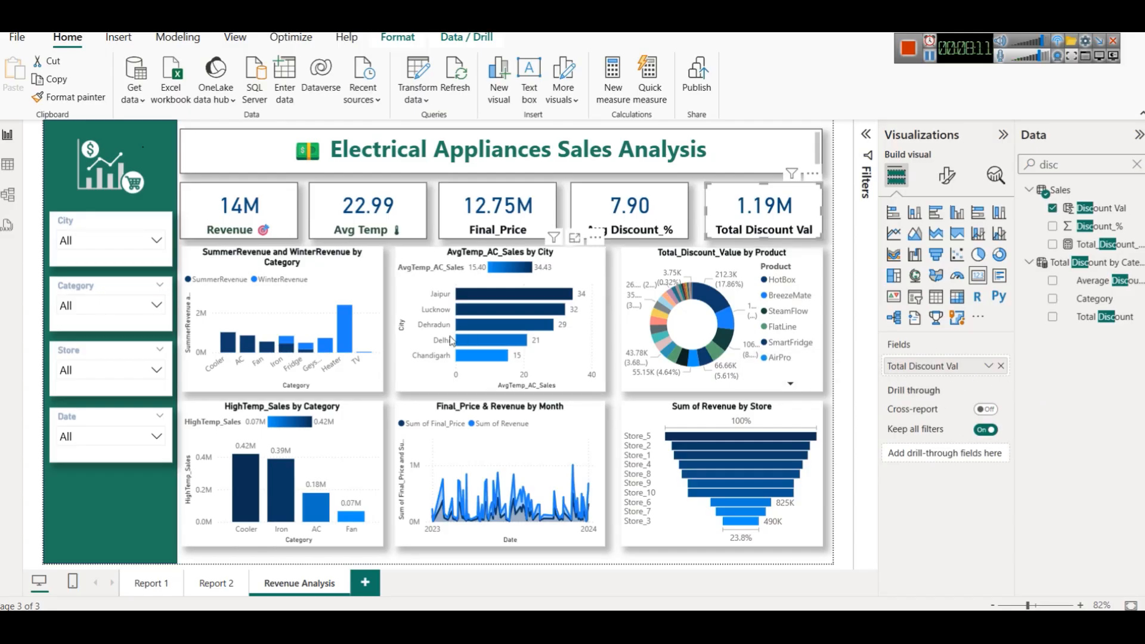
Copy the Avg Temp card's formatting to the Final_Price, Avg Discount_% and Total Discount Val cards.
left_click(367, 210)
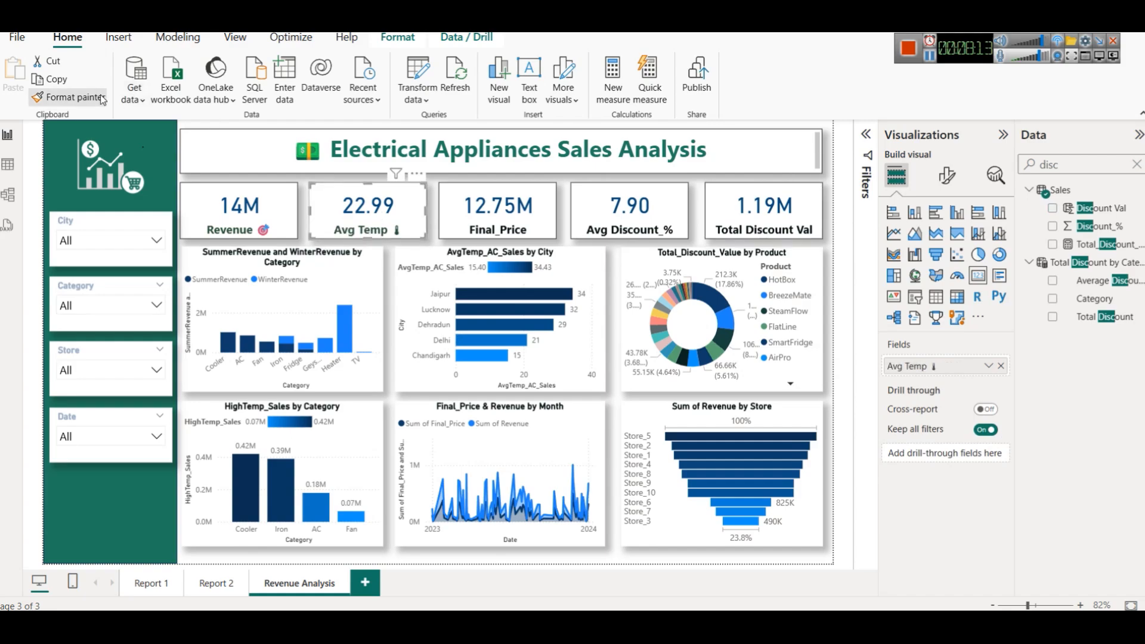
left_click(495, 225)
left_click(82, 98)
left_click(657, 215)
left_click(77, 99)
left_click(775, 211)
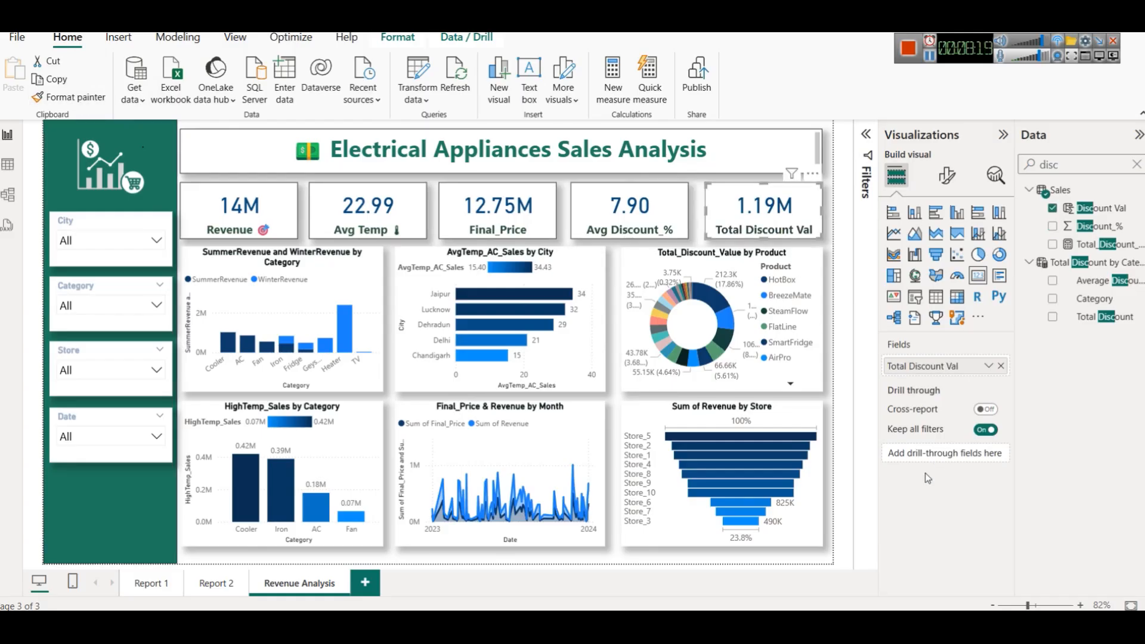
Replace the Avg Temp card's field with Revenue from the Sales table, aggregated as Average.
left_click(354, 216)
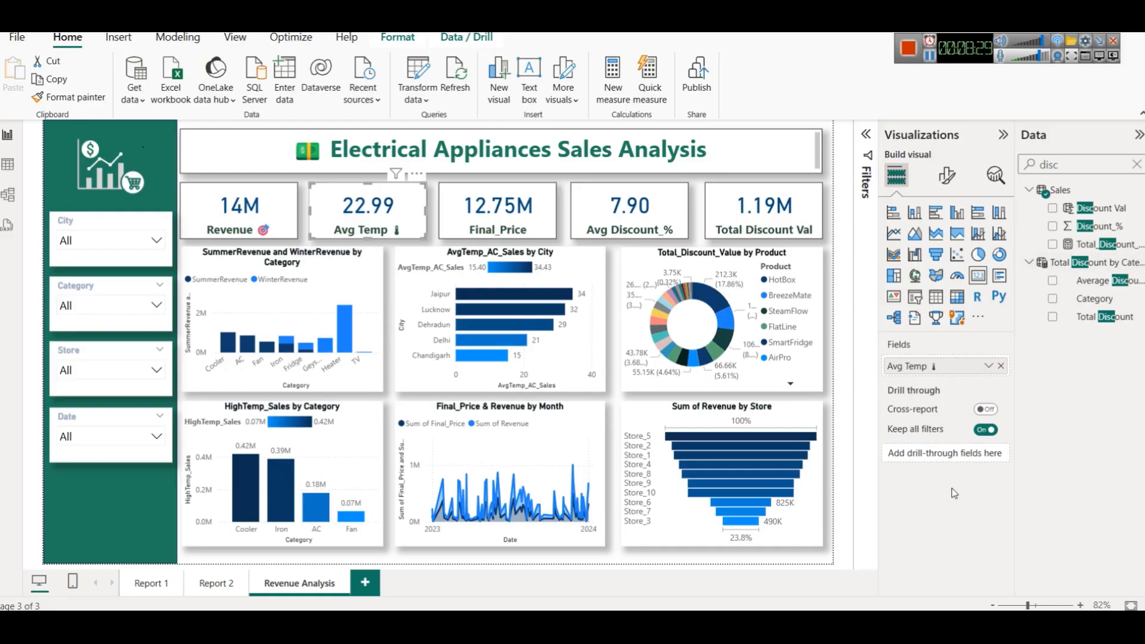
left_click(1000, 366)
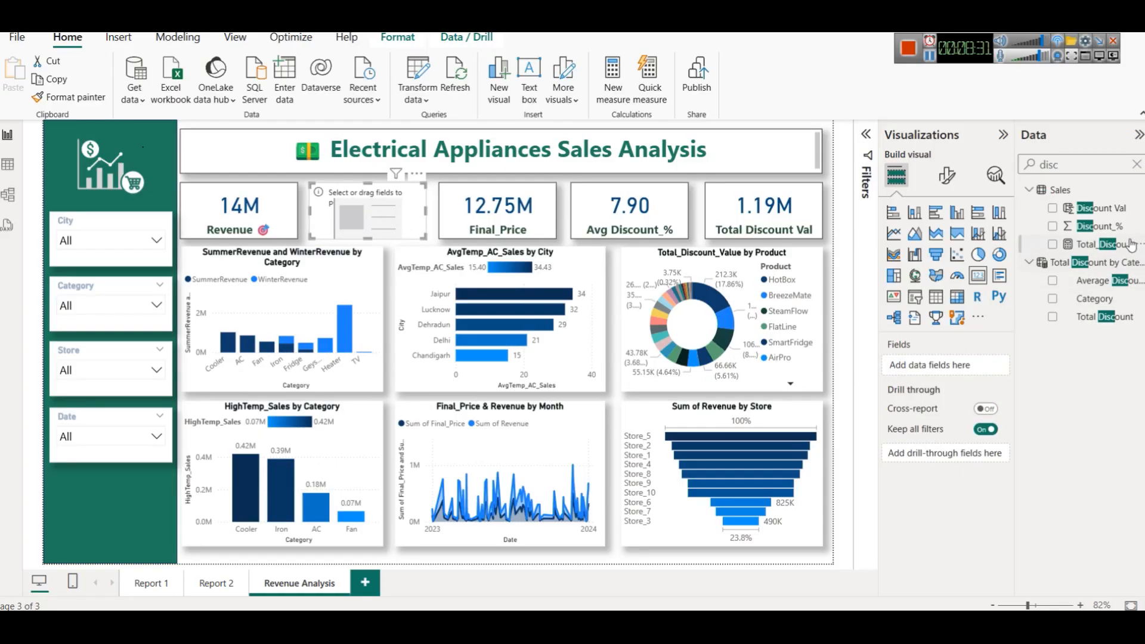
left_click(1136, 163)
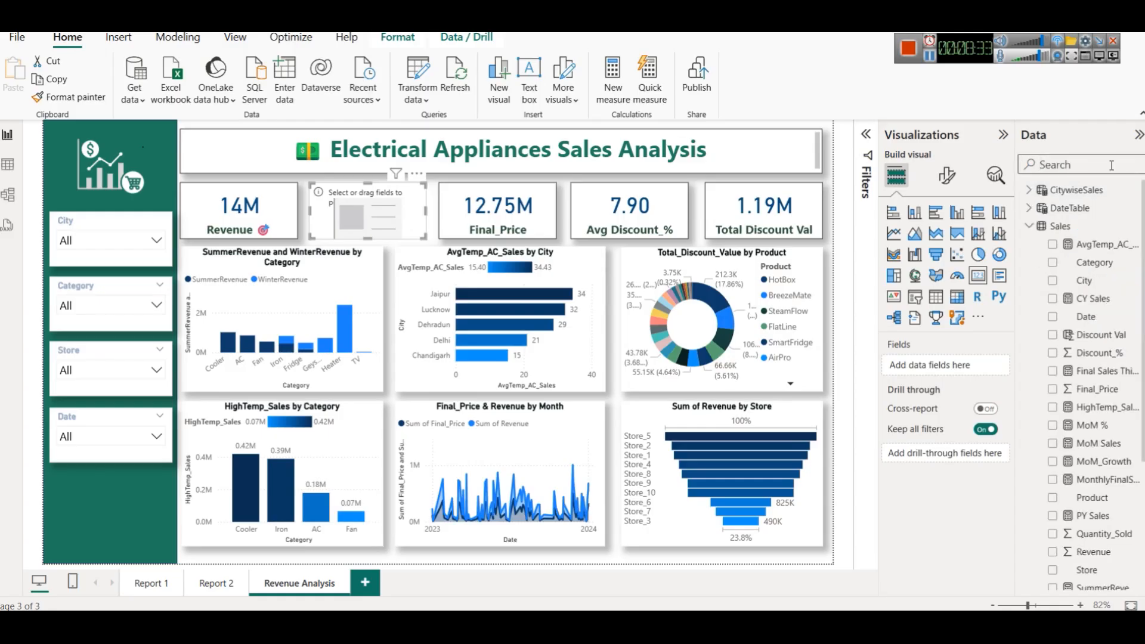
type("revu")
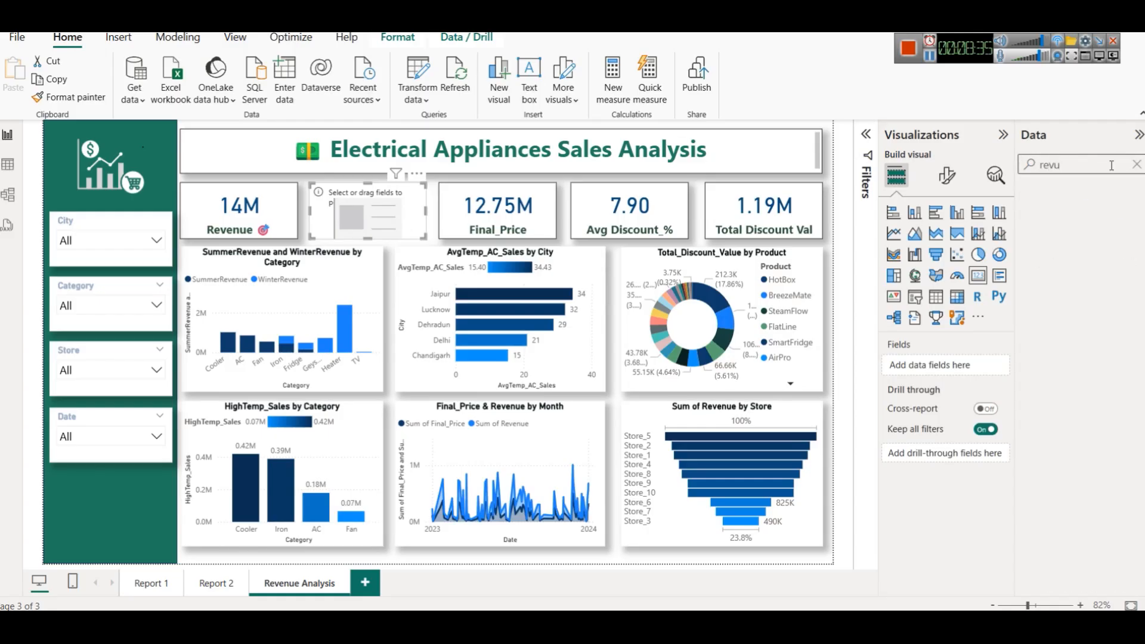
key("BackSpace")
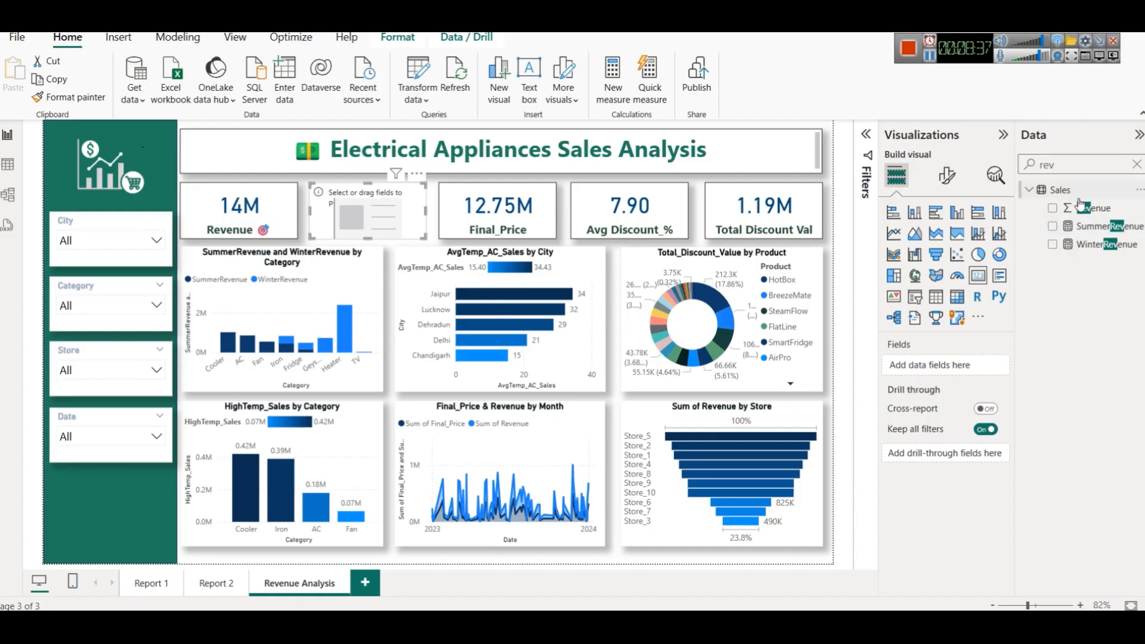
left_click_drag(1094, 208, 948, 364)
left_click(988, 366)
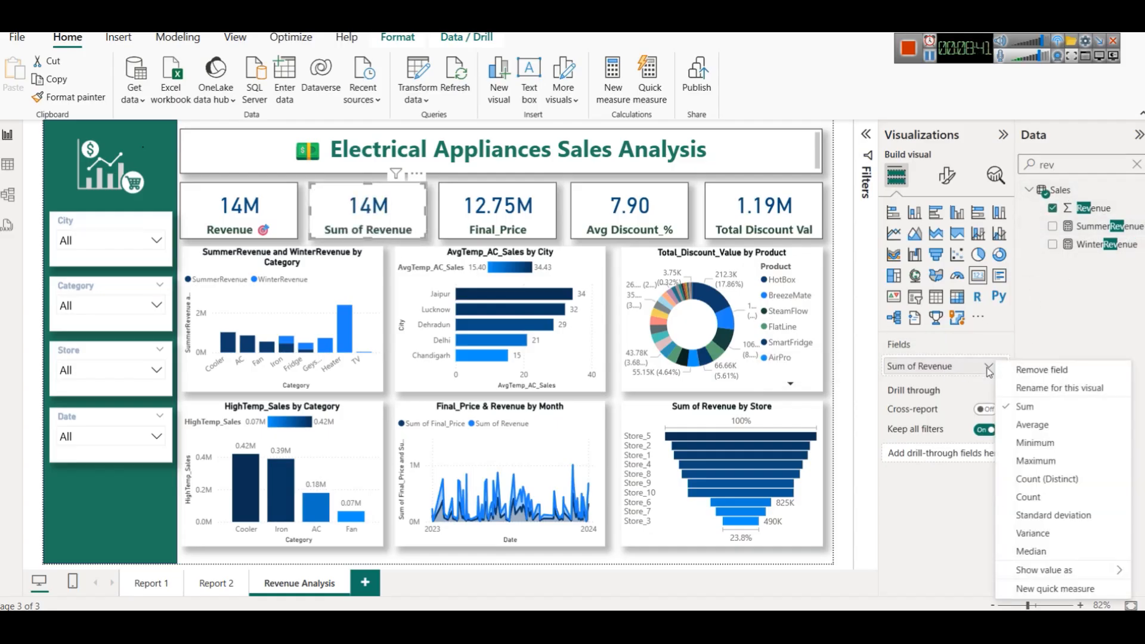
left_click(1015, 421)
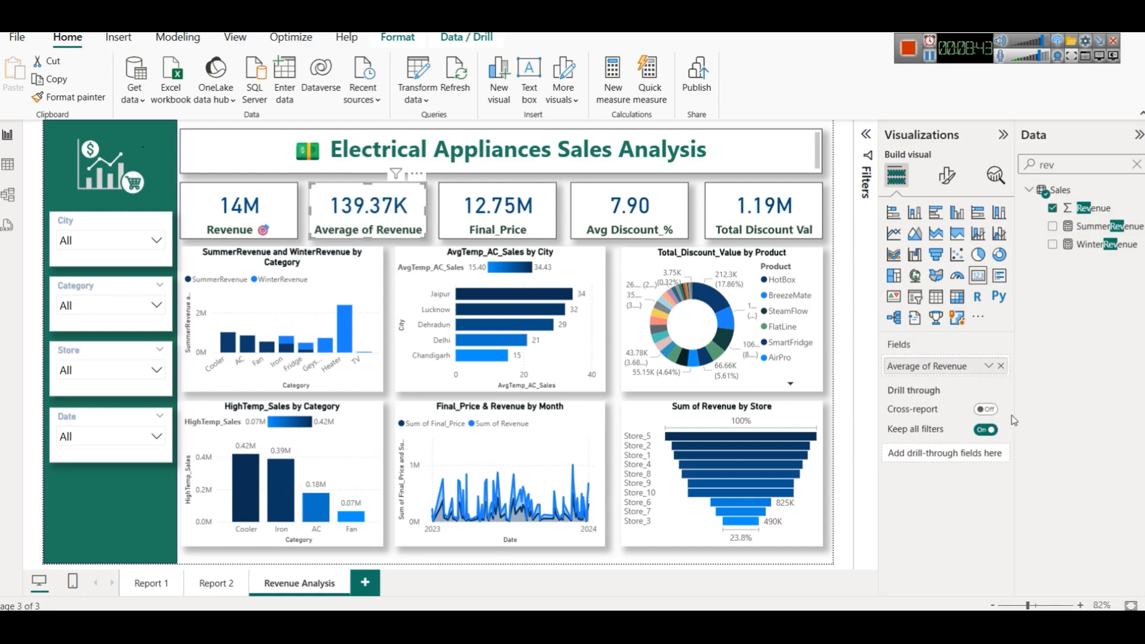
Rename the card's Average of Revenue field for this visual as Avg Revenue.
left_click(988, 366)
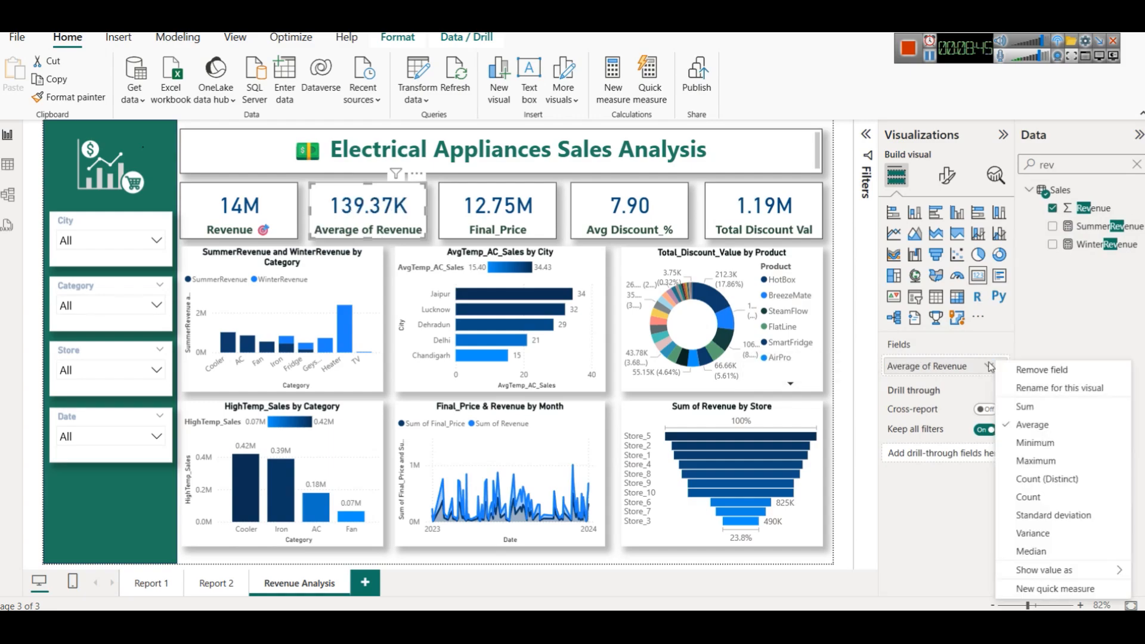
left_click(1047, 387)
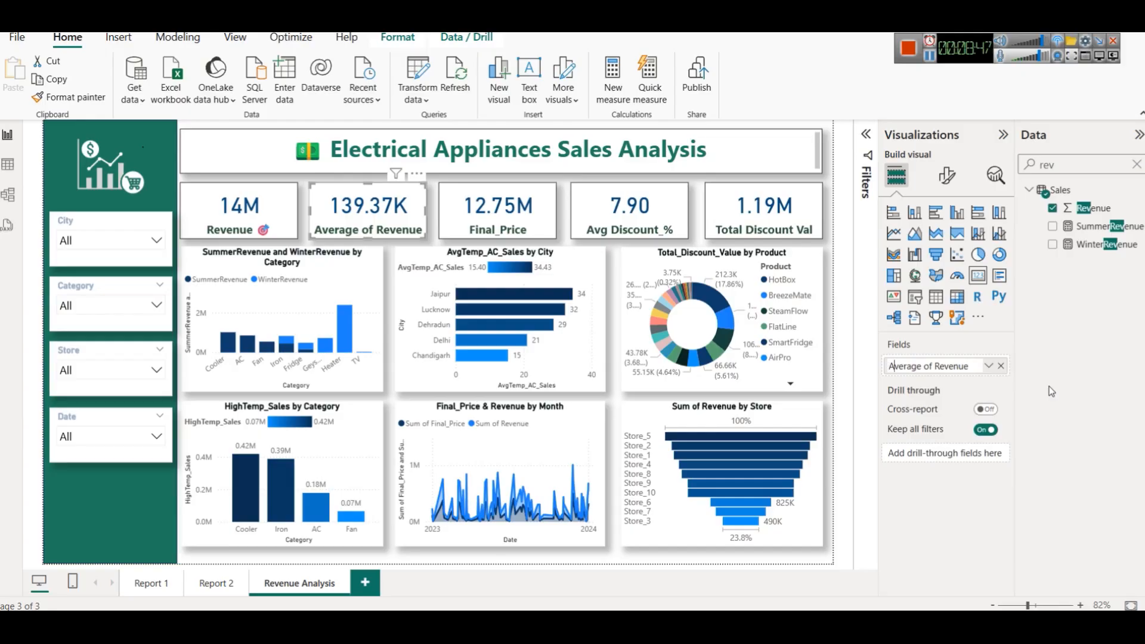
key("shift+Right")
key("shift+Right")
key("shift+Right")
key("shift+Right")
type("g")
key("shift+Right")
key("shift+Right")
key("shift+Right")
key("BackSpace")
key("Return")
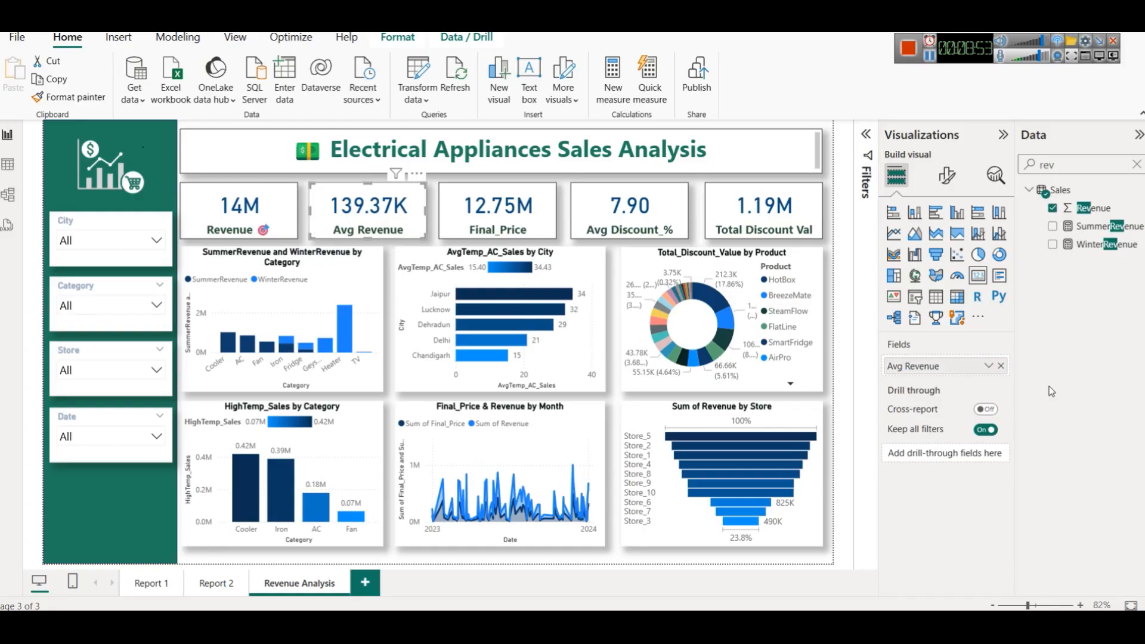
Look over the Sales table's data, and return to the report to point out the page title.
left_click(8, 165)
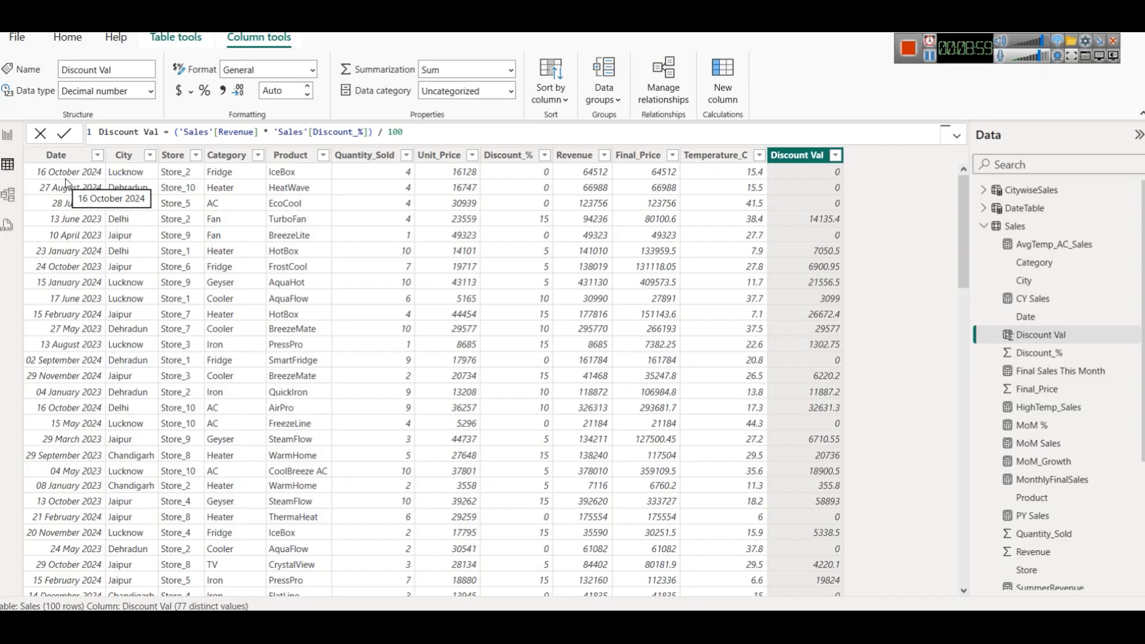
left_click(8, 135)
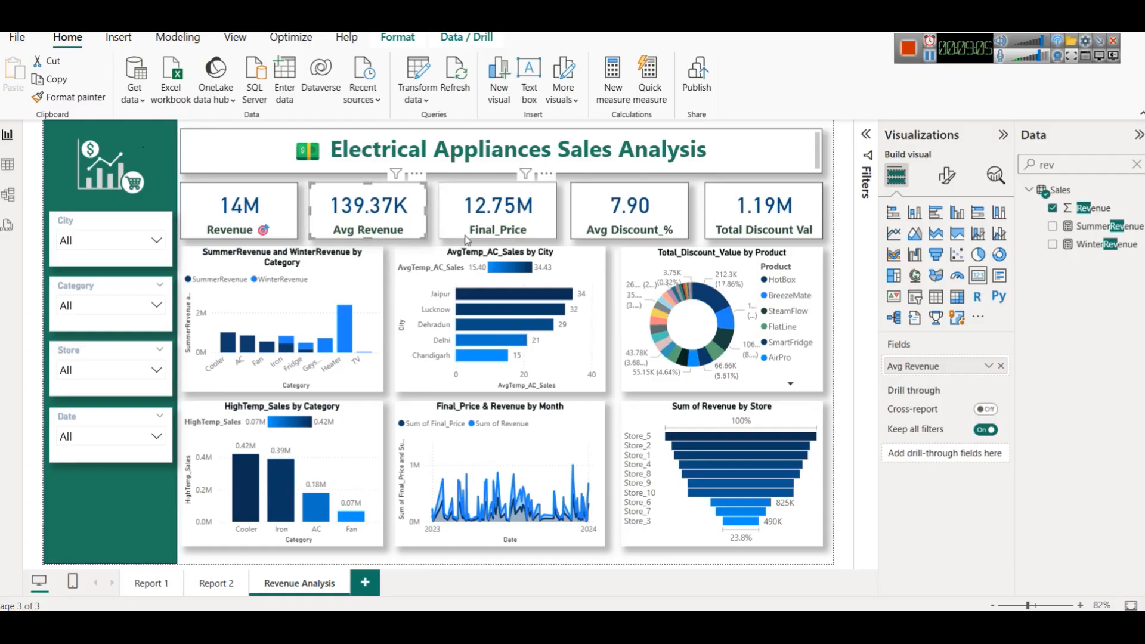
left_click(719, 134)
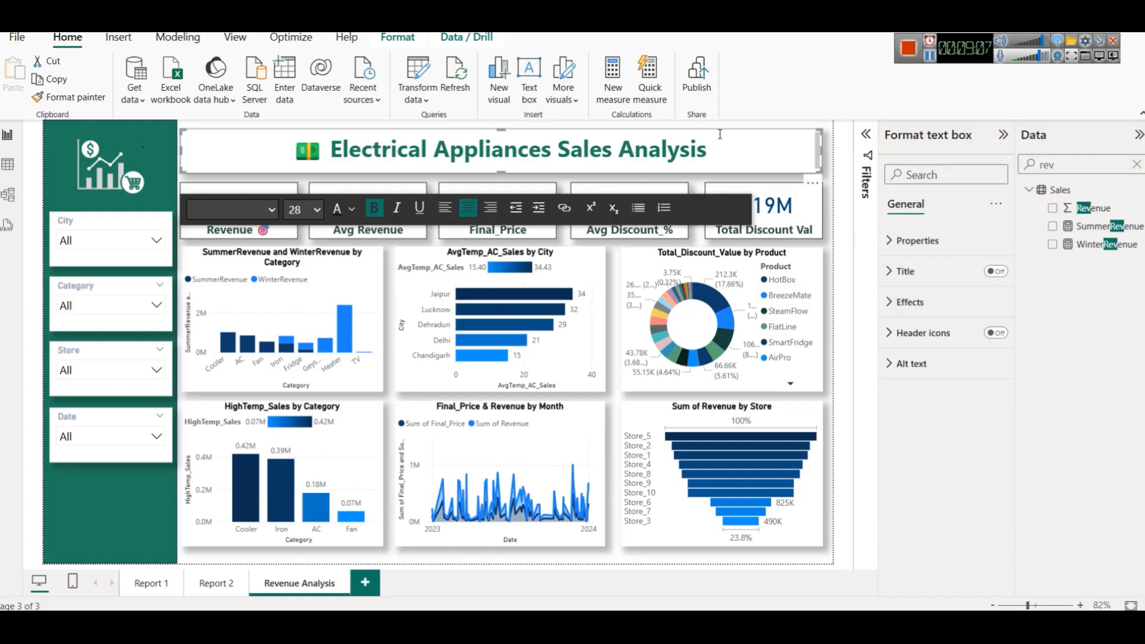
left_click(845, 318)
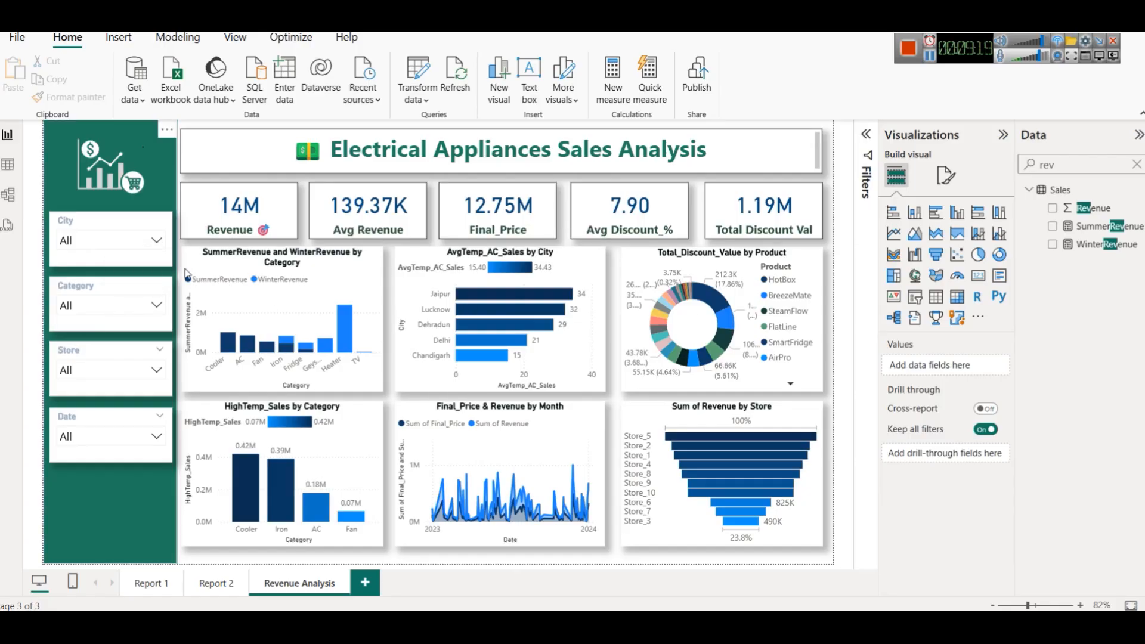
Delete every chart from the page except the SummerRevenue and WinterRevenue by Category column chart.
left_click(447, 277)
key("Delete")
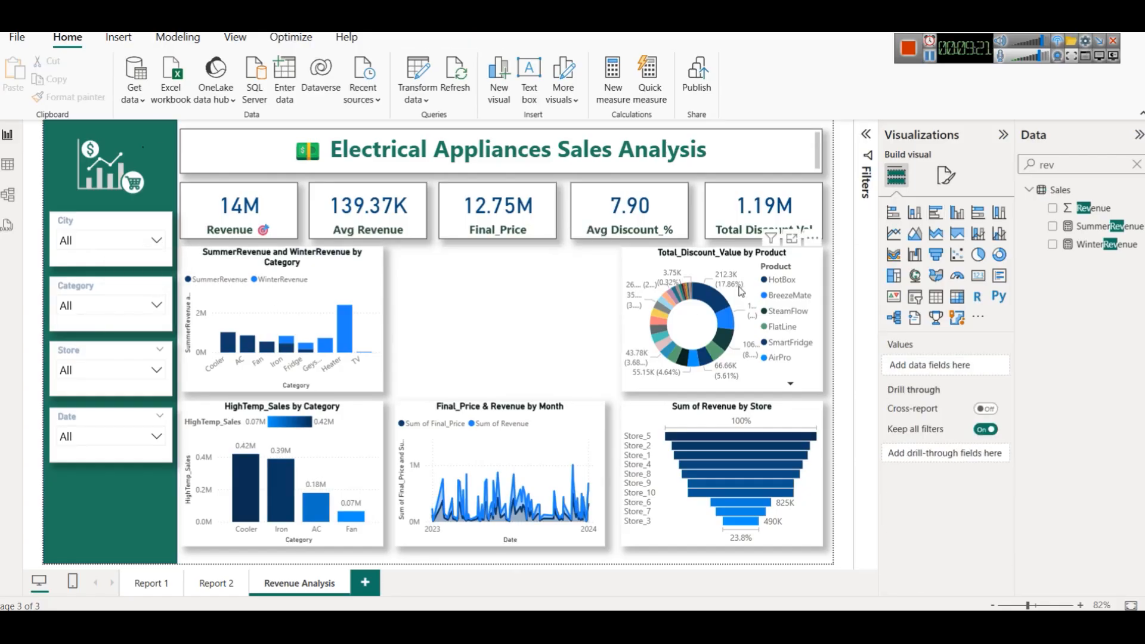
left_click(740, 291)
key("Delete")
left_click(714, 408)
key("Delete")
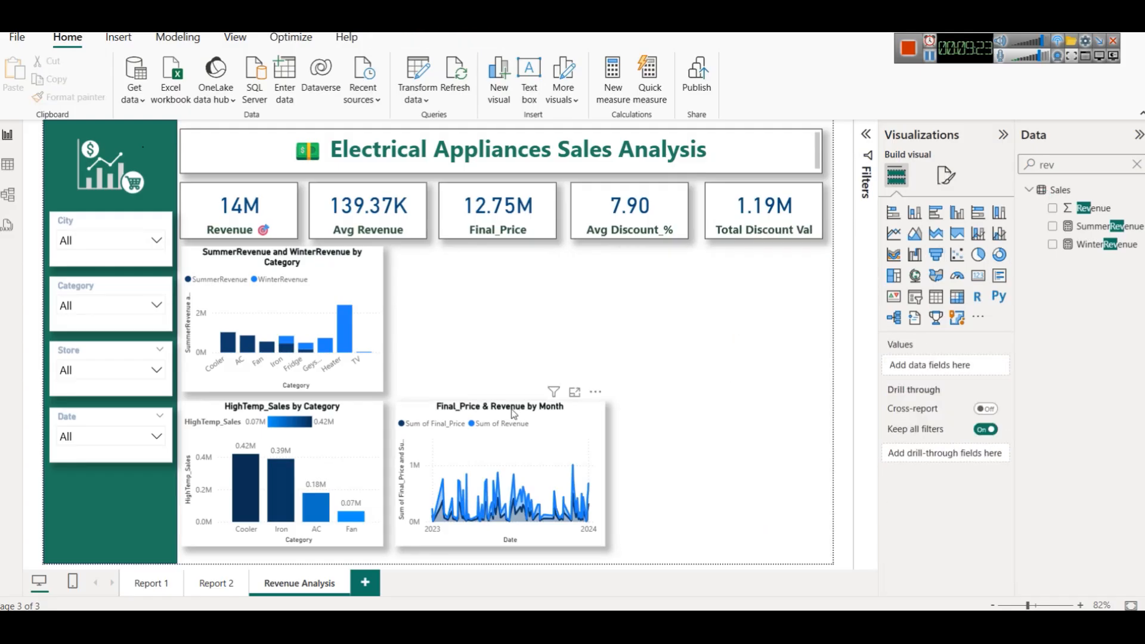
left_click(513, 413)
key("Delete")
left_click(309, 448)
key("Delete")
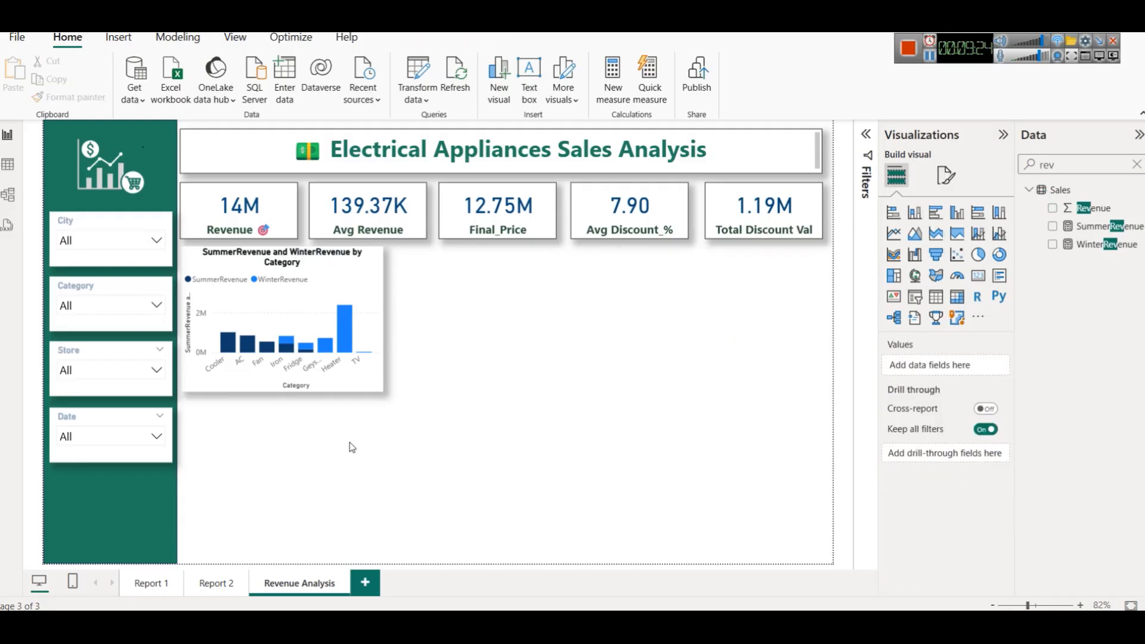
With the SummerRevenue and WinterRevenue chart selected, clear the field search and open Paint.
left_click(318, 284)
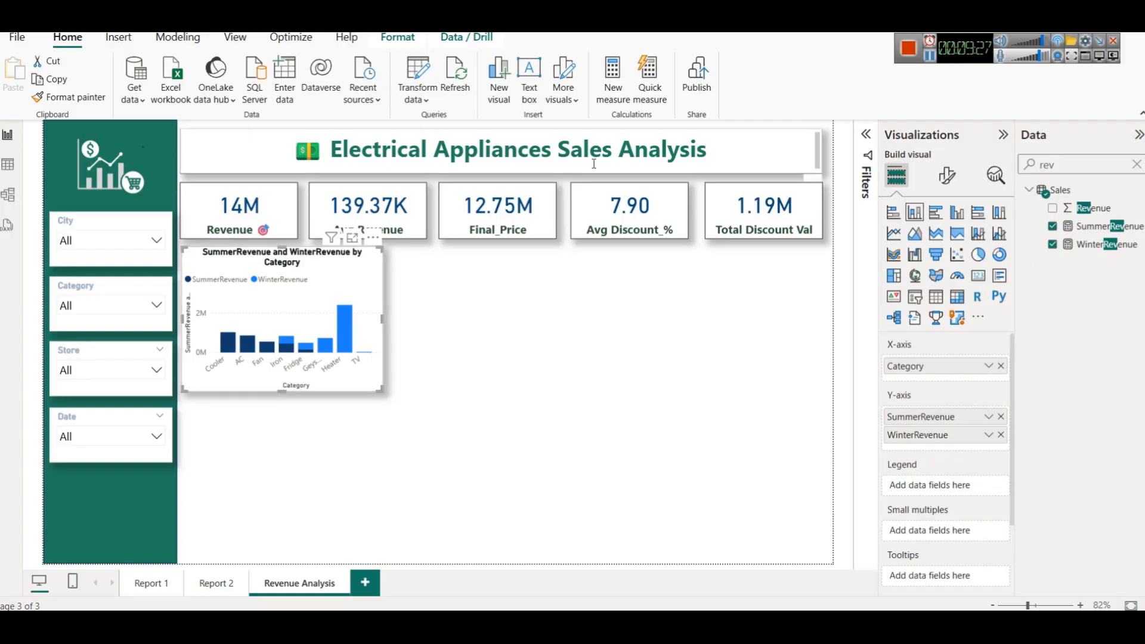
left_click(1136, 164)
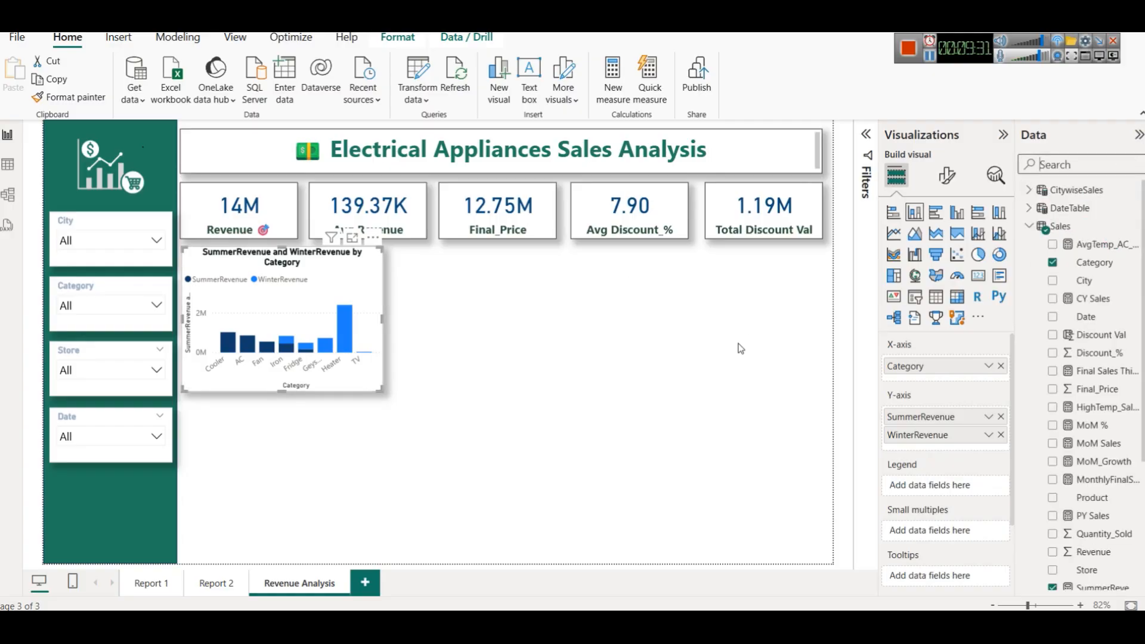
key("super+r")
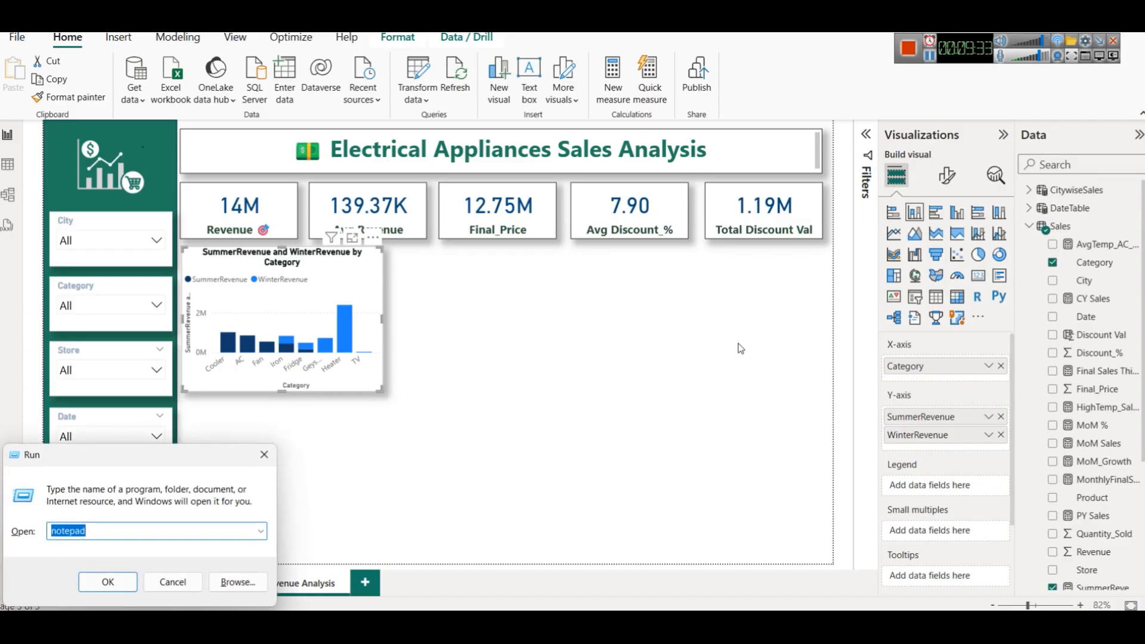
type("msp")
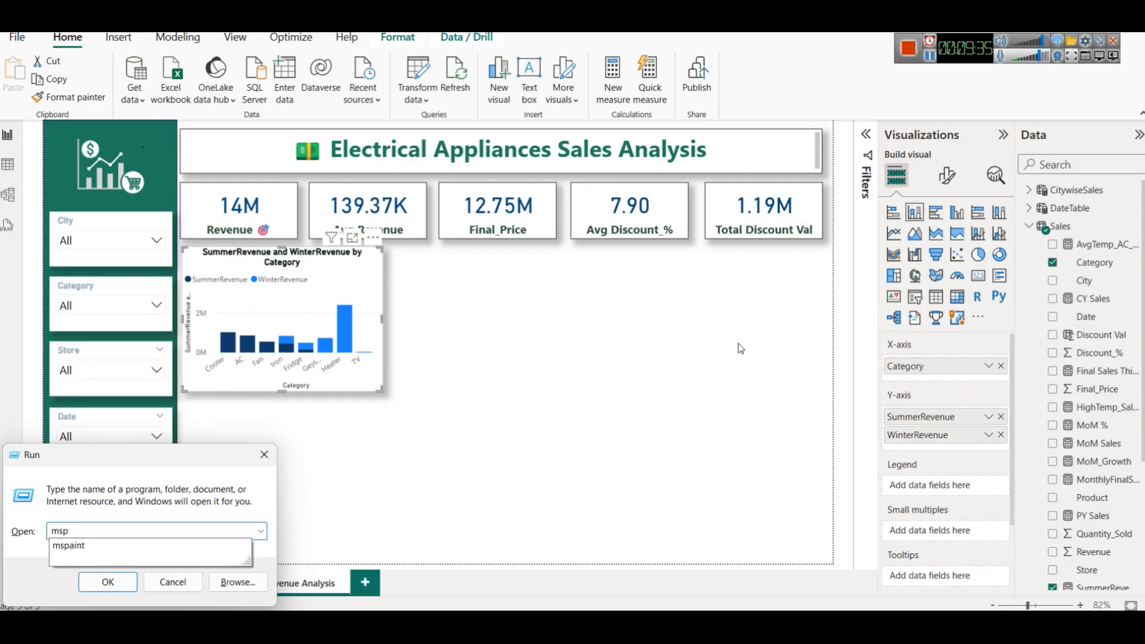
key("Down")
key("Return")
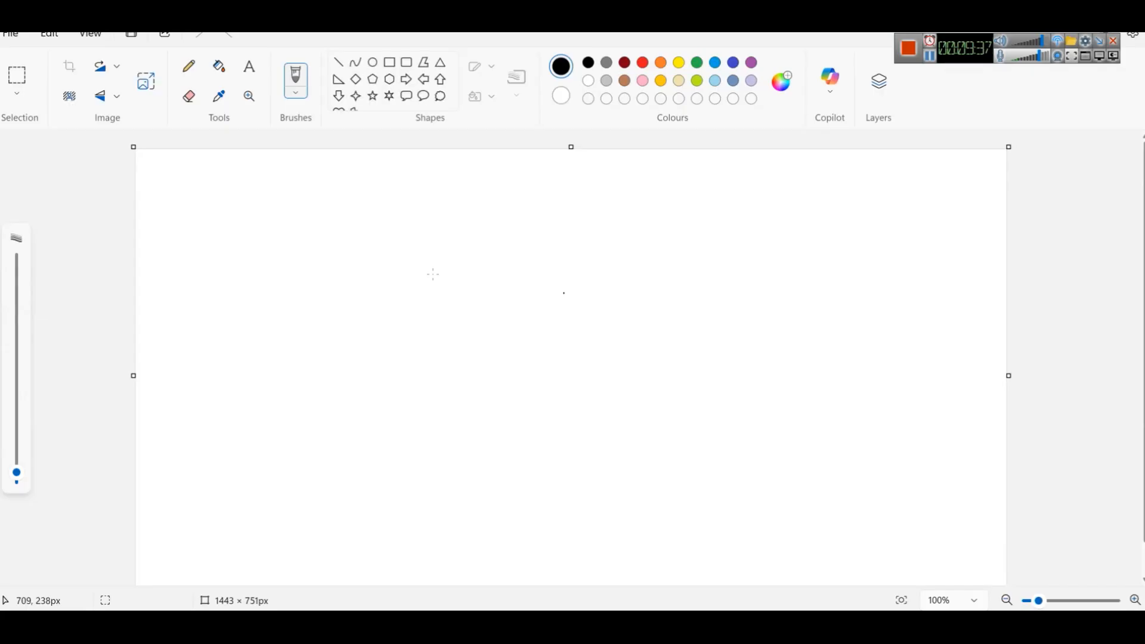
Add a text block to the canvas reading Revenue and Final Price on two lines.
left_click(250, 66)
left_click(256, 168)
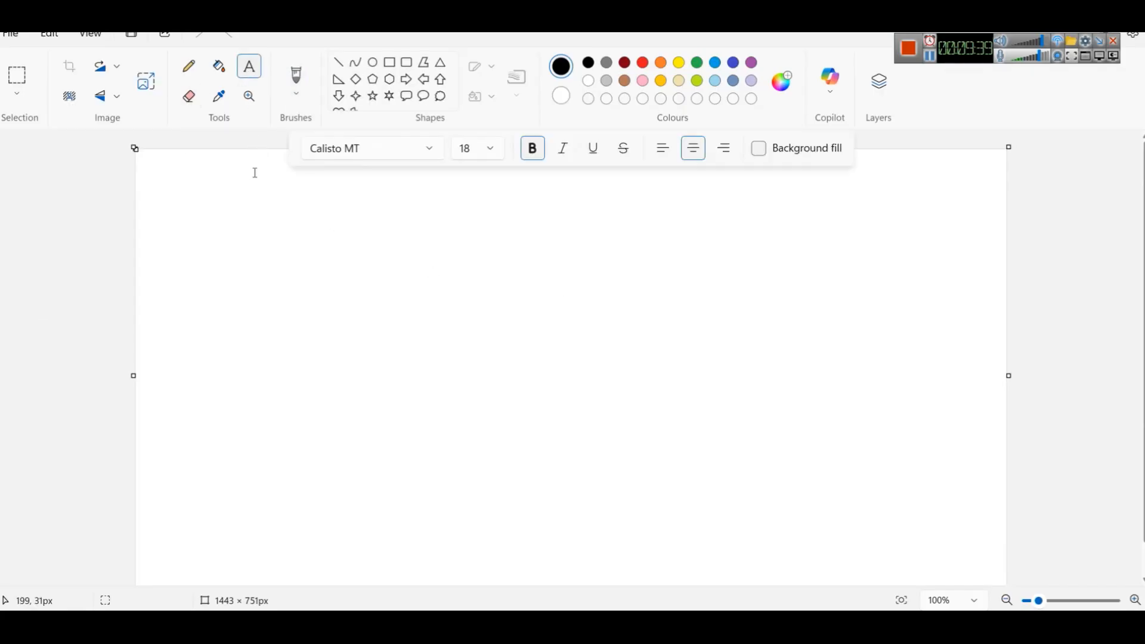
left_click(249, 247)
type("Revenue")
key("Return")
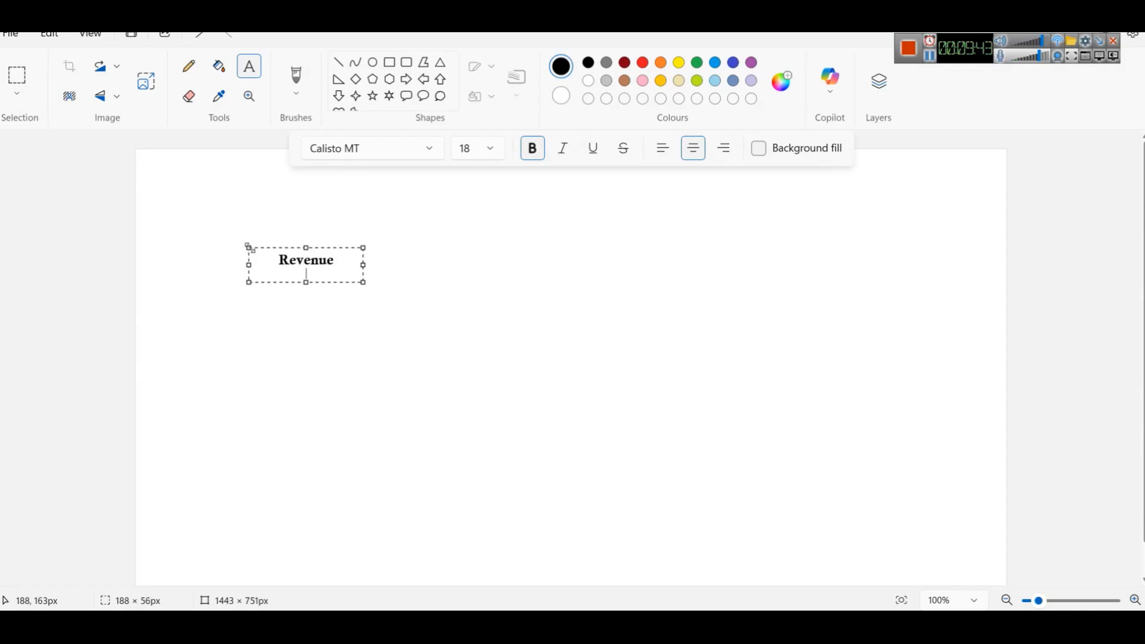
type("Fina")
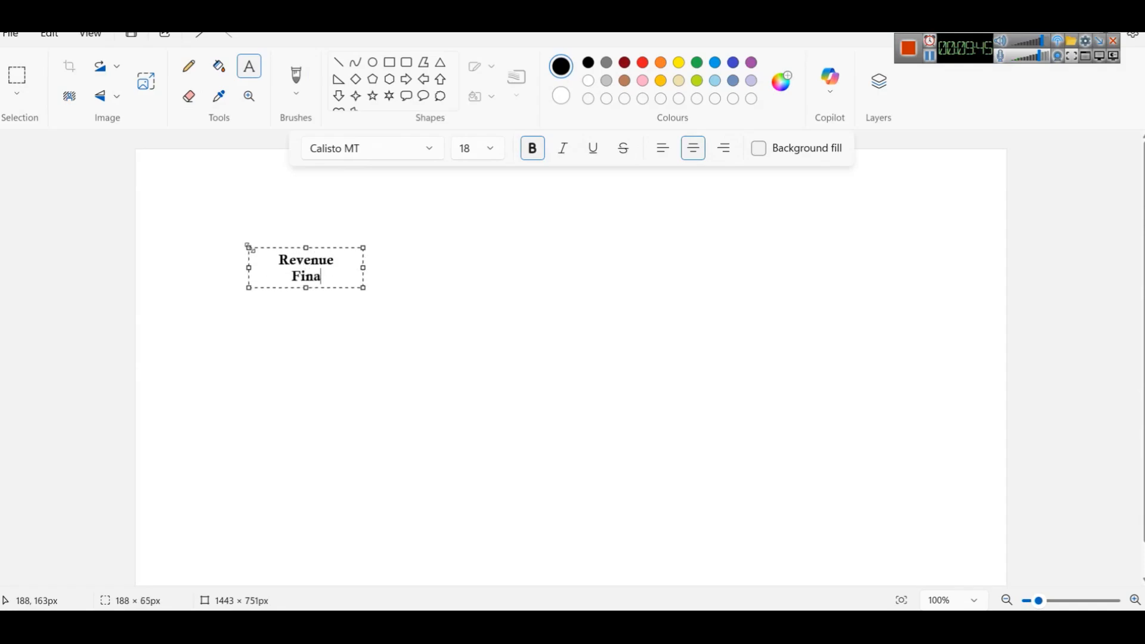
type("l Price")
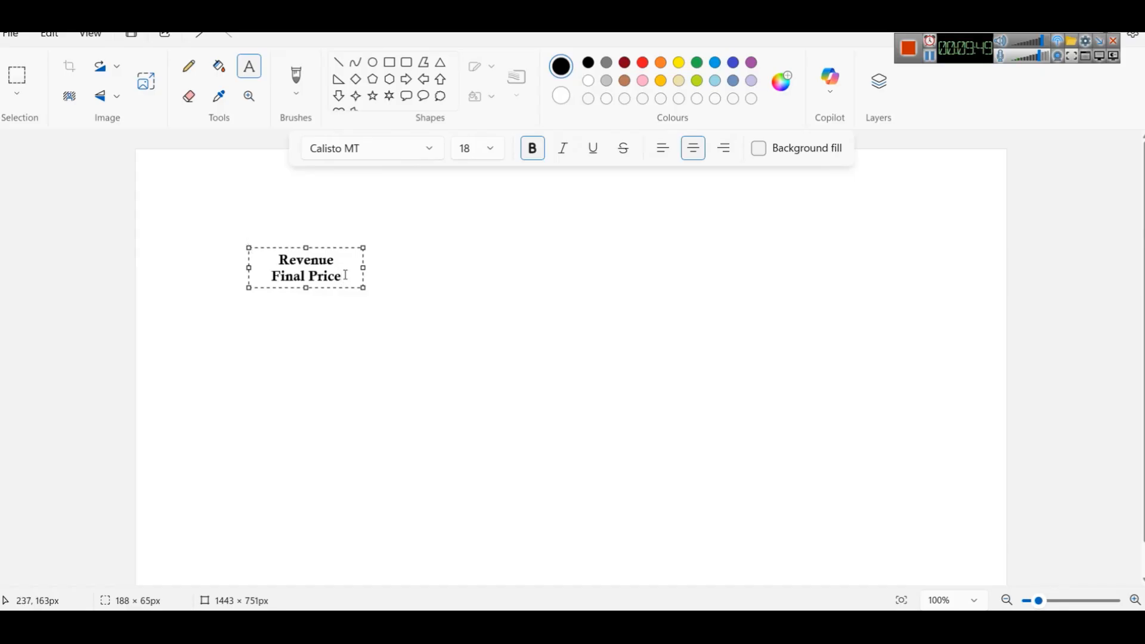
key("Return")
type("a")
key("BackSpace")
key("BackSpace")
left_click(406, 268)
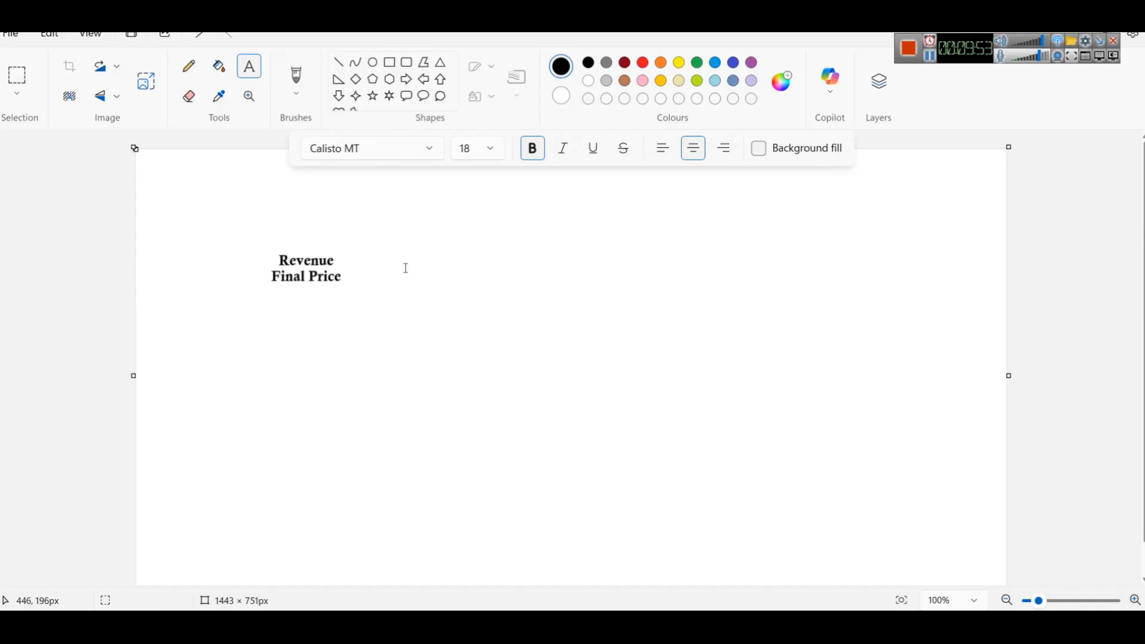
Add the heading Target above the Revenue and Final Price text.
left_click(249, 213)
type("Target")
left_click(582, 335)
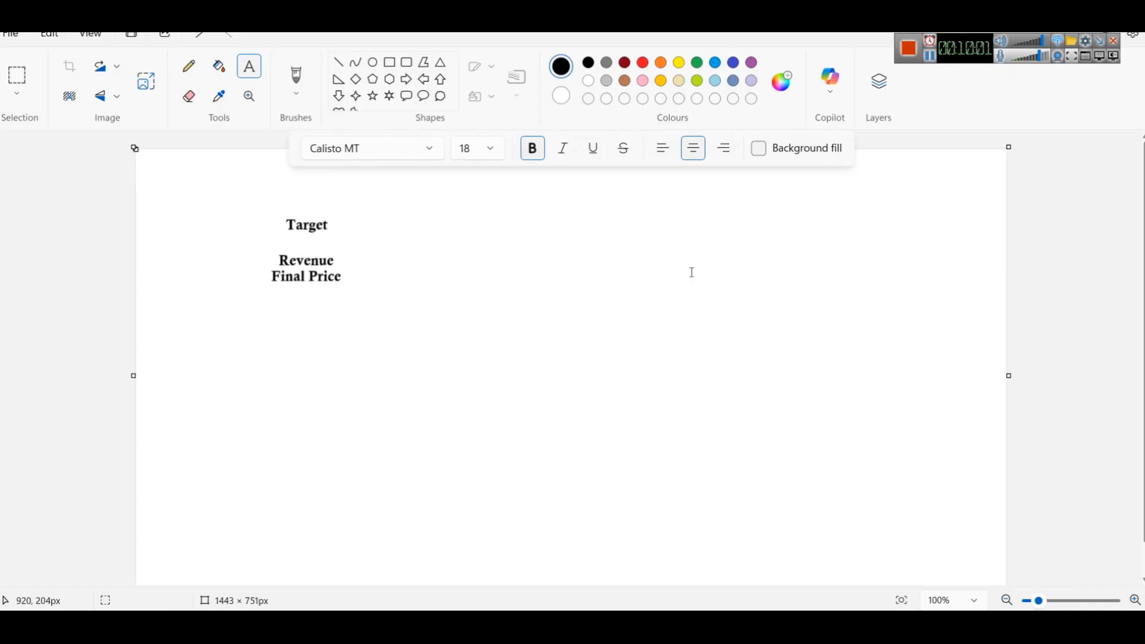
Add a second text block beside the Target list, reading Store Name, City Name and Temp on separate lines.
left_click(728, 224)
type("Store Name")
key("Return")
type("C")
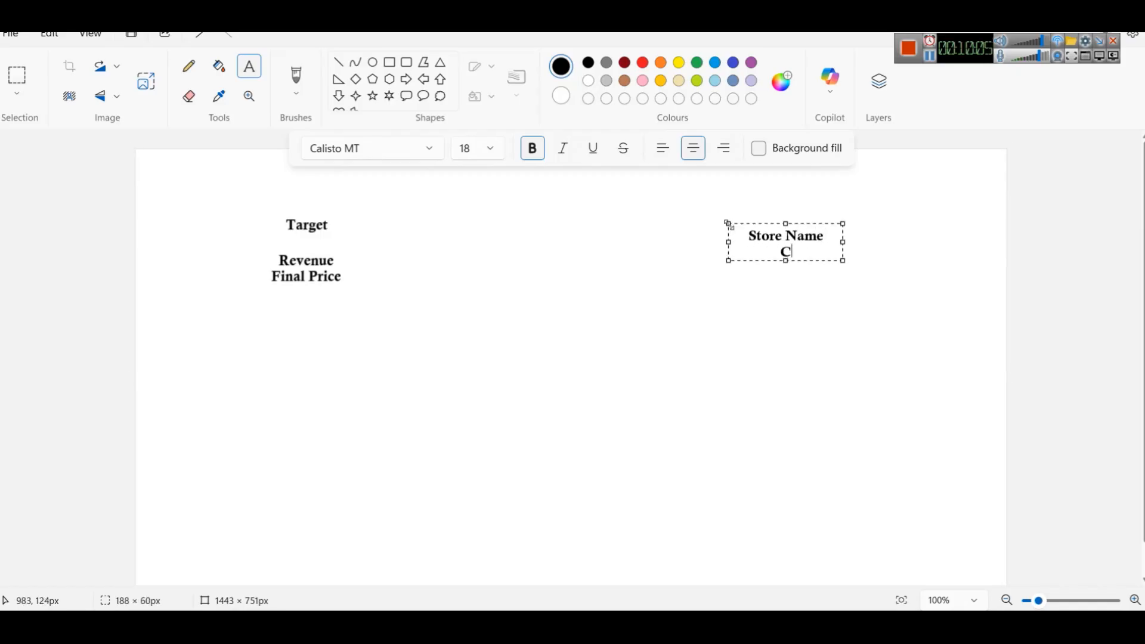
type("ity Name")
key("Return")
type("Avg")
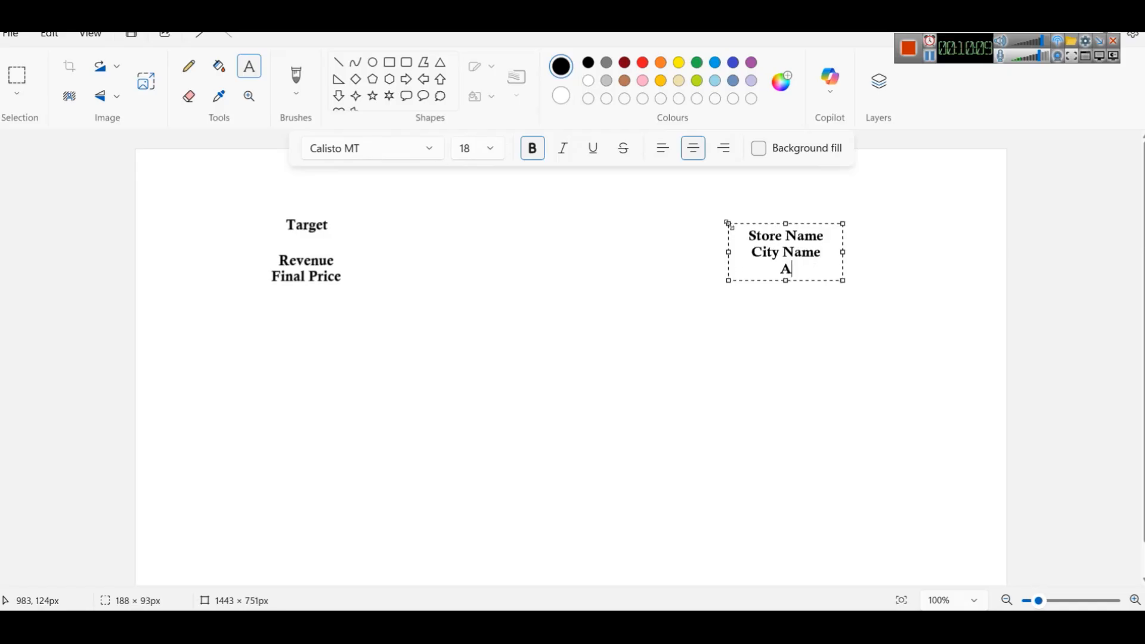
key("BackSpace")
key("BackSpace")
key("BackSpace")
type("Temp")
key("Return")
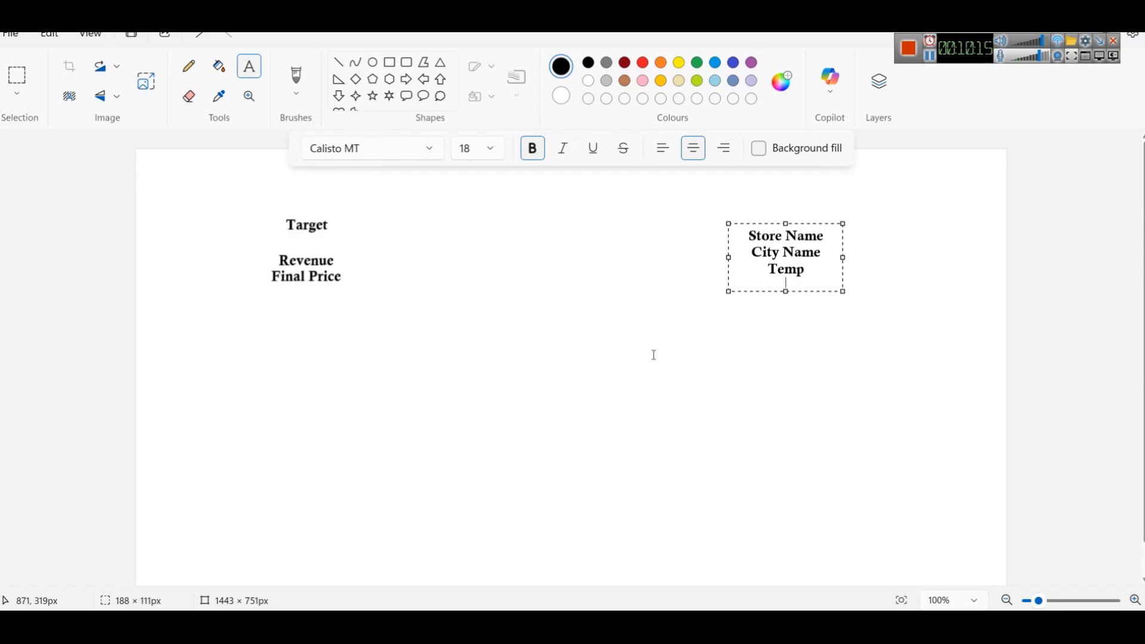
Check the Sales fields in Power BI, and in Paint add Category and Product below Temp in the second text block.
left_click(492, 625)
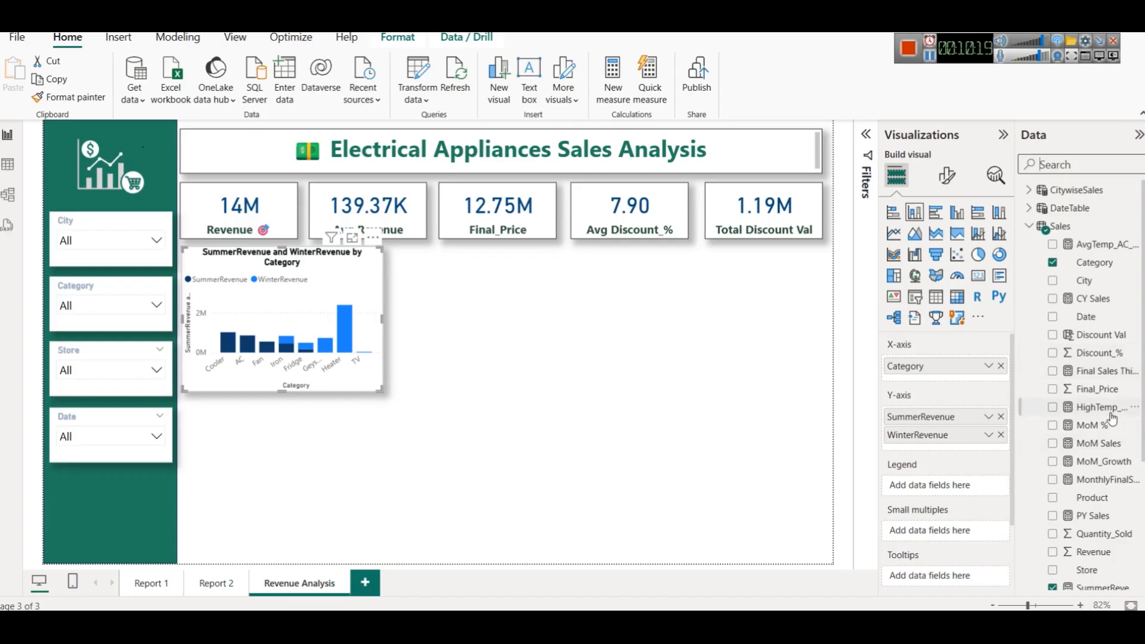
scroll(1109, 406, "down", 3)
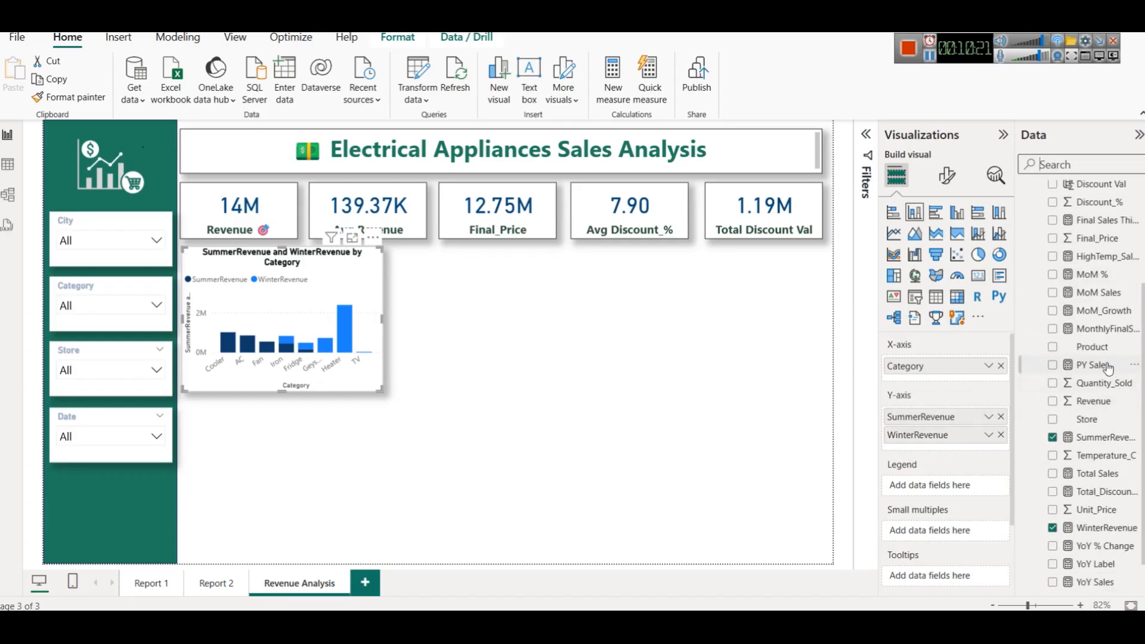
left_click(3, 167)
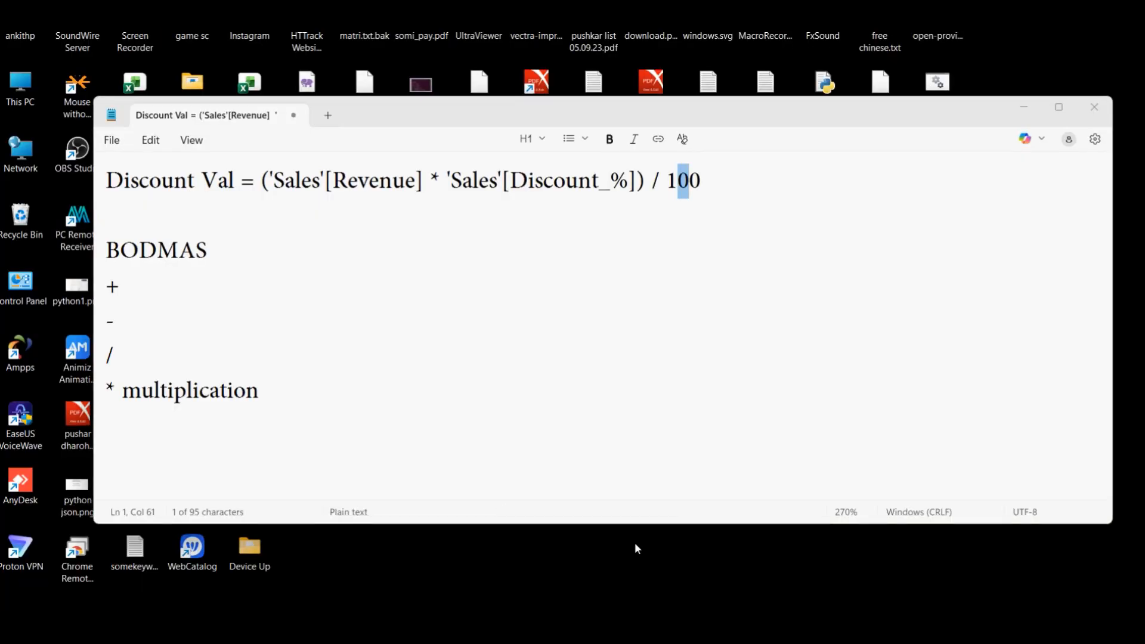
left_click(634, 542)
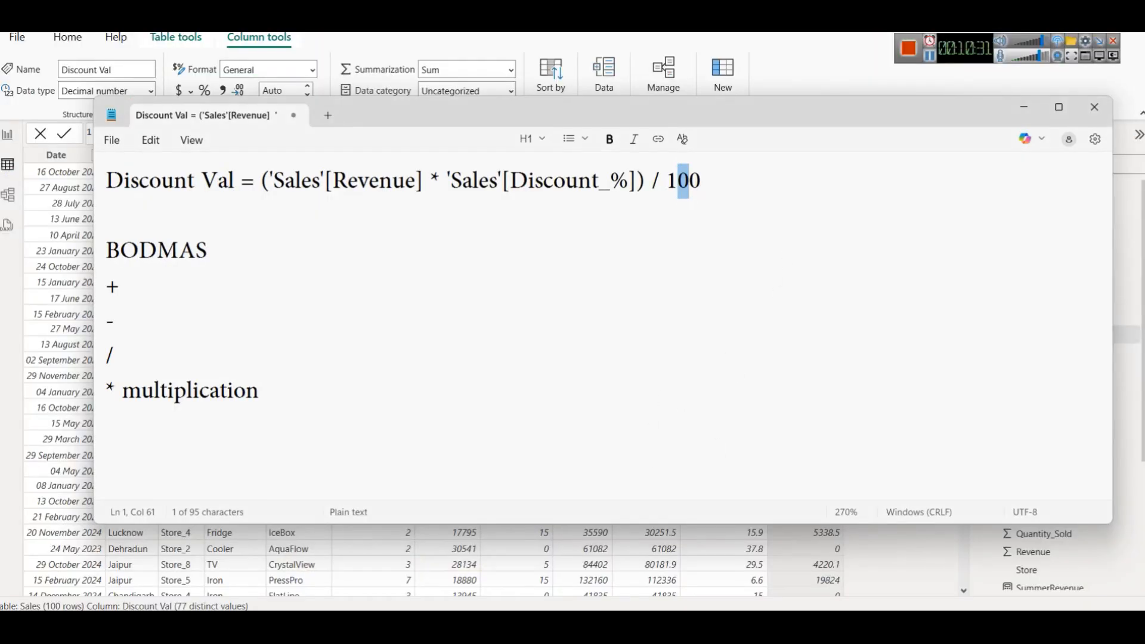
key("alt+Tab")
type("Cateory")
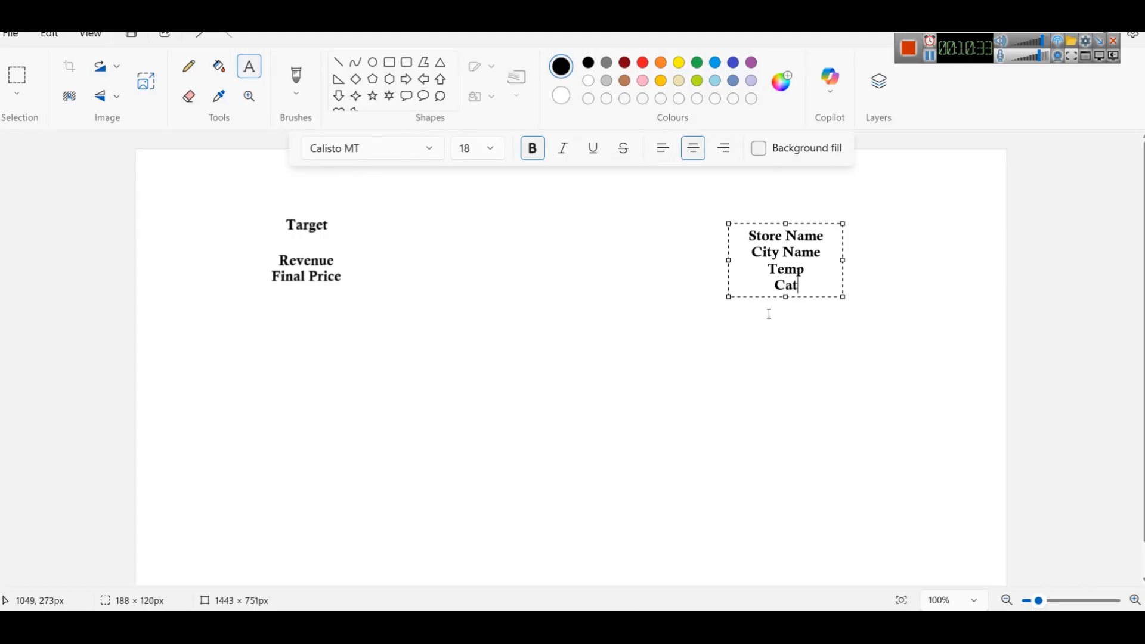
key("BackSpace")
key("BackSpace")
key("BackSpace")
type("gory")
key("Return")
type("Product")
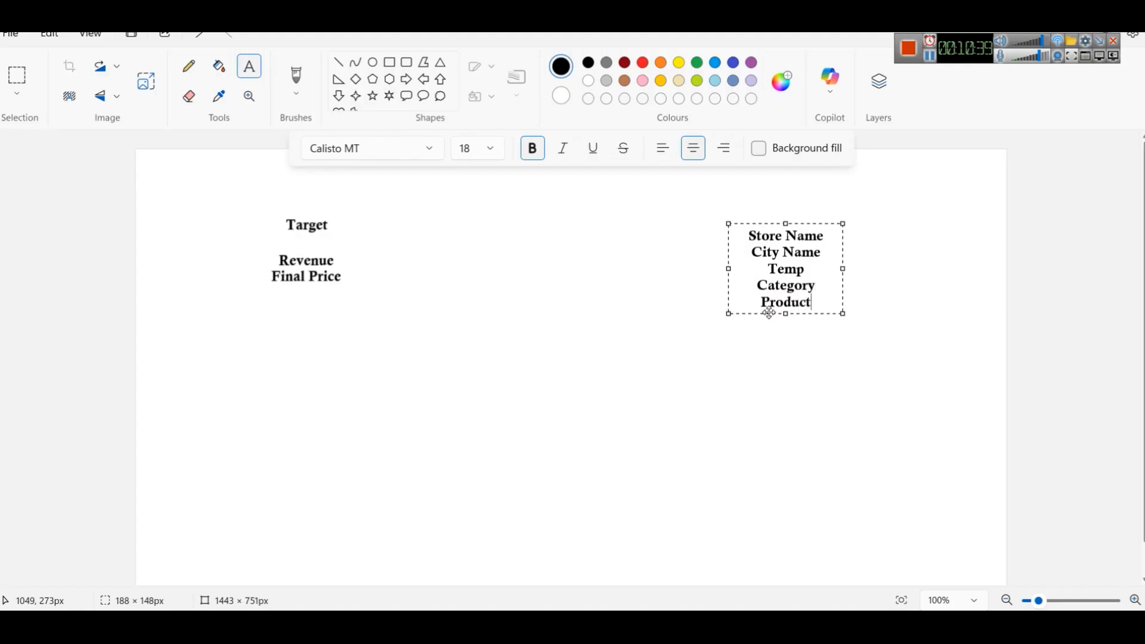
Separate Store Name, City Name, Temp, Category and Product with blank lines and finish the text block.
left_click(824, 236)
key("Return")
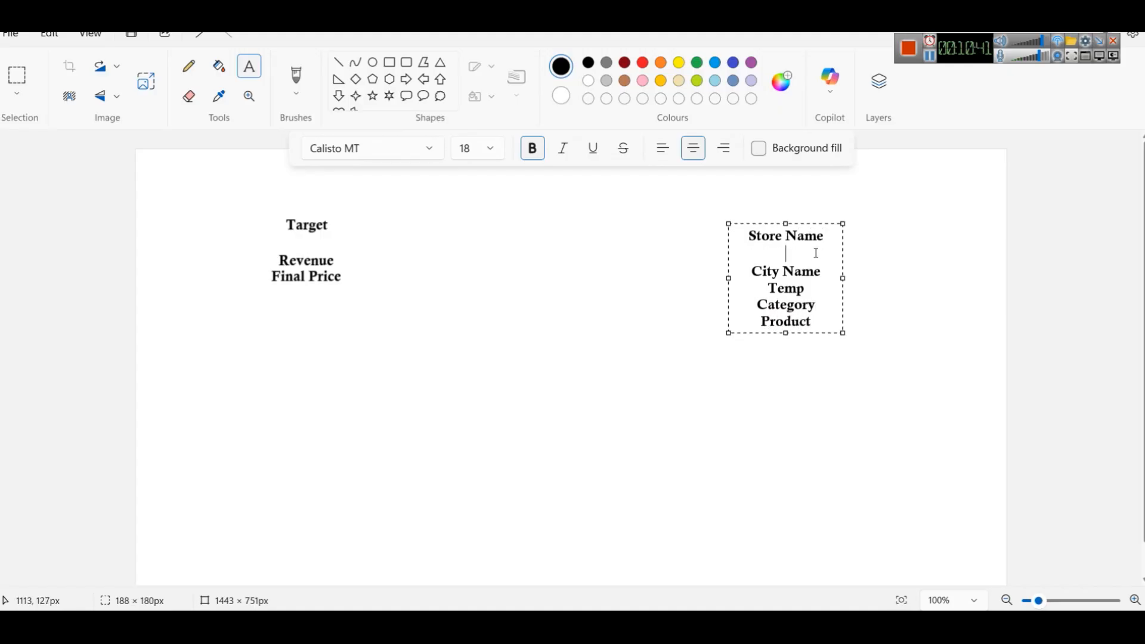
key("Return")
left_click(813, 307)
key("Return")
left_click(816, 343)
key("Return")
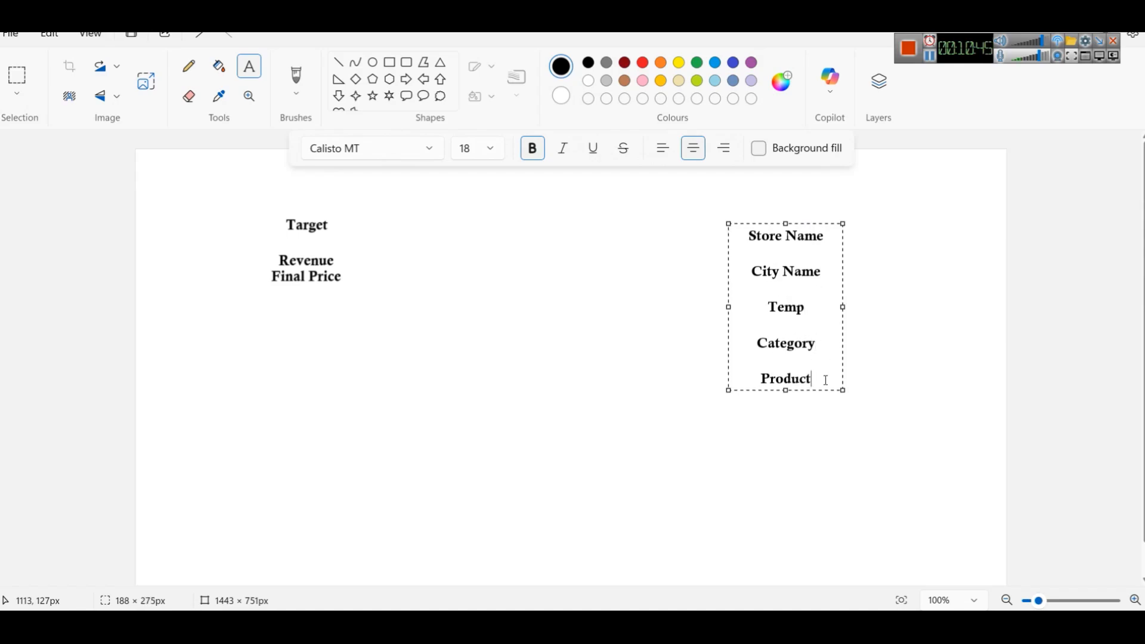
left_click(916, 371)
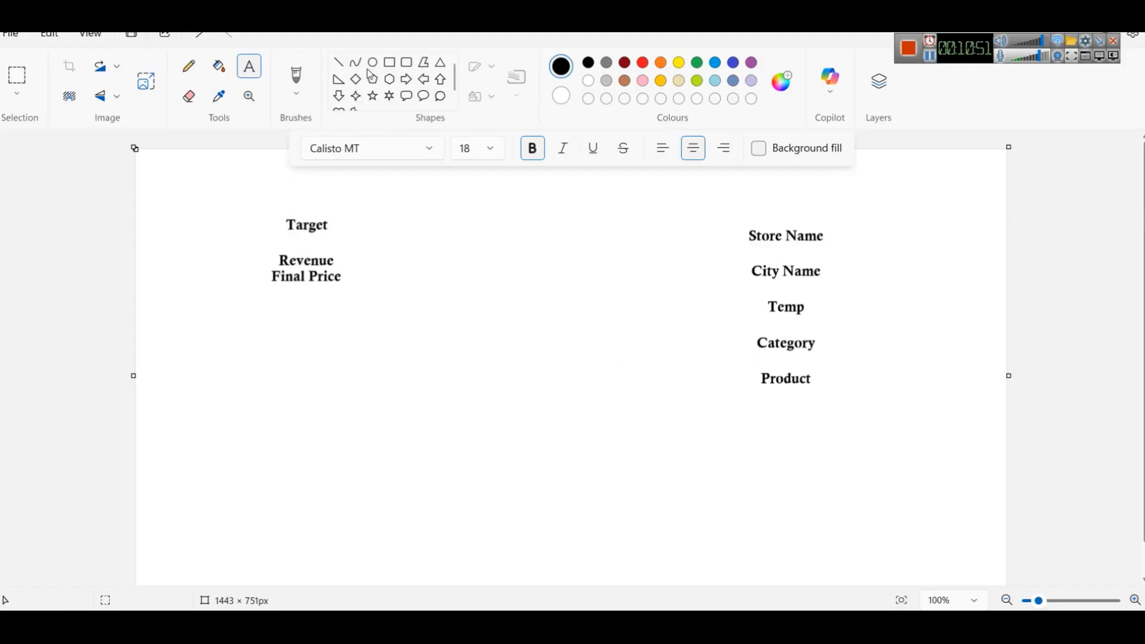
Draw straight black lines from Revenue to each of Store Name, City Name, Temp, Category and Product.
left_click(340, 62)
left_click_drag(334, 260, 718, 233)
left_click(368, 286)
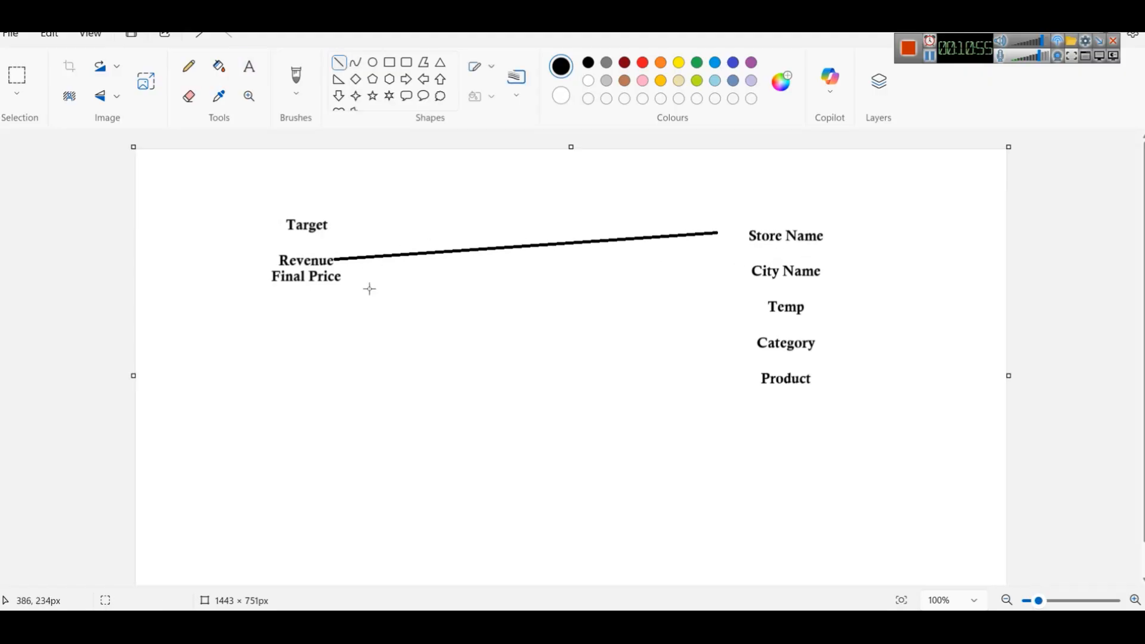
left_click_drag(336, 260, 732, 273)
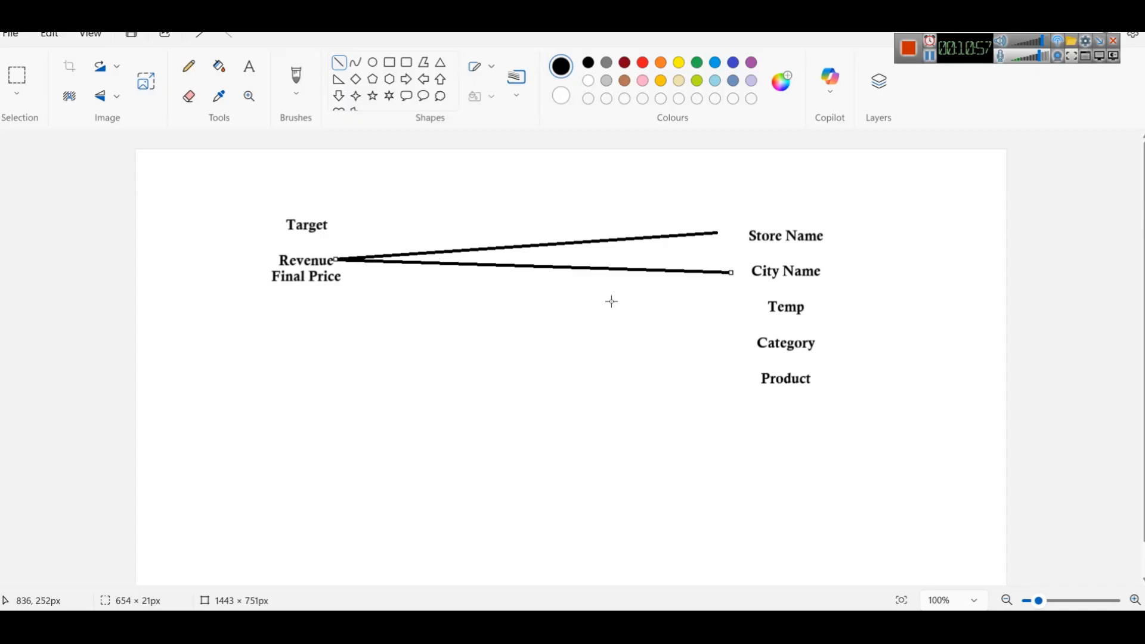
left_click(414, 292)
left_click_drag(335, 260, 747, 304)
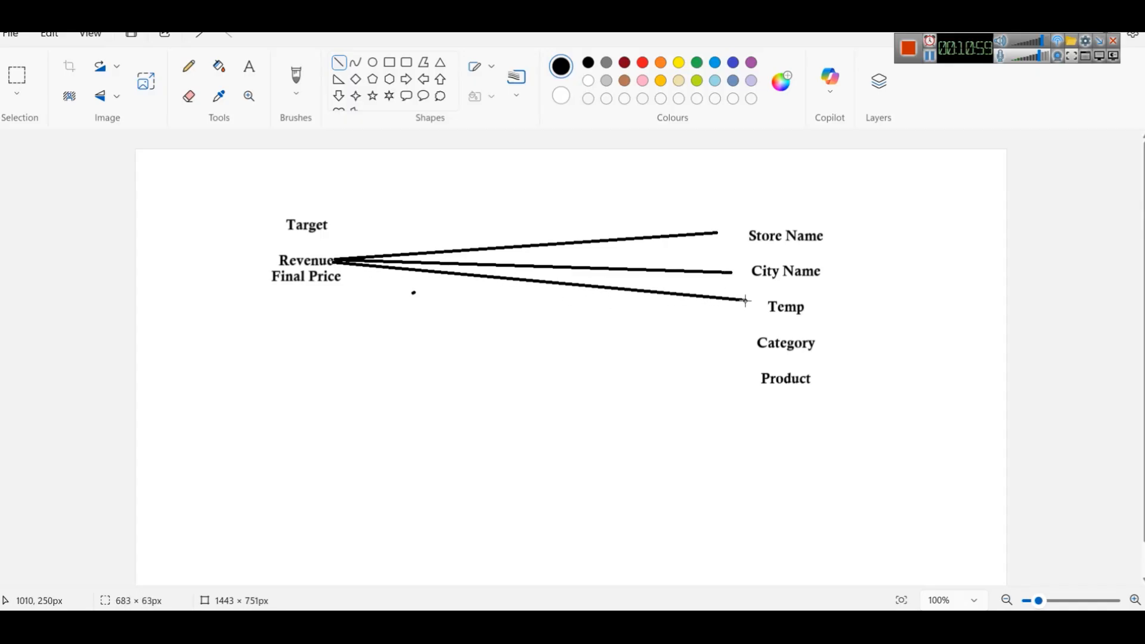
left_click_drag(336, 265, 747, 340)
left_click(433, 341)
left_click(399, 309)
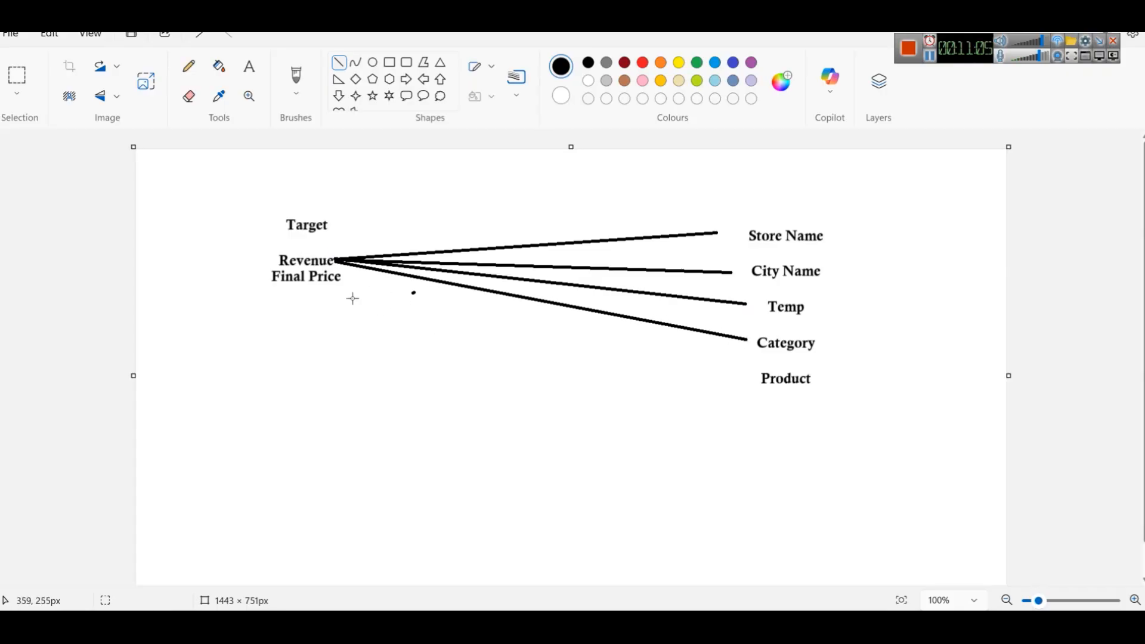
left_click_drag(342, 267, 740, 375)
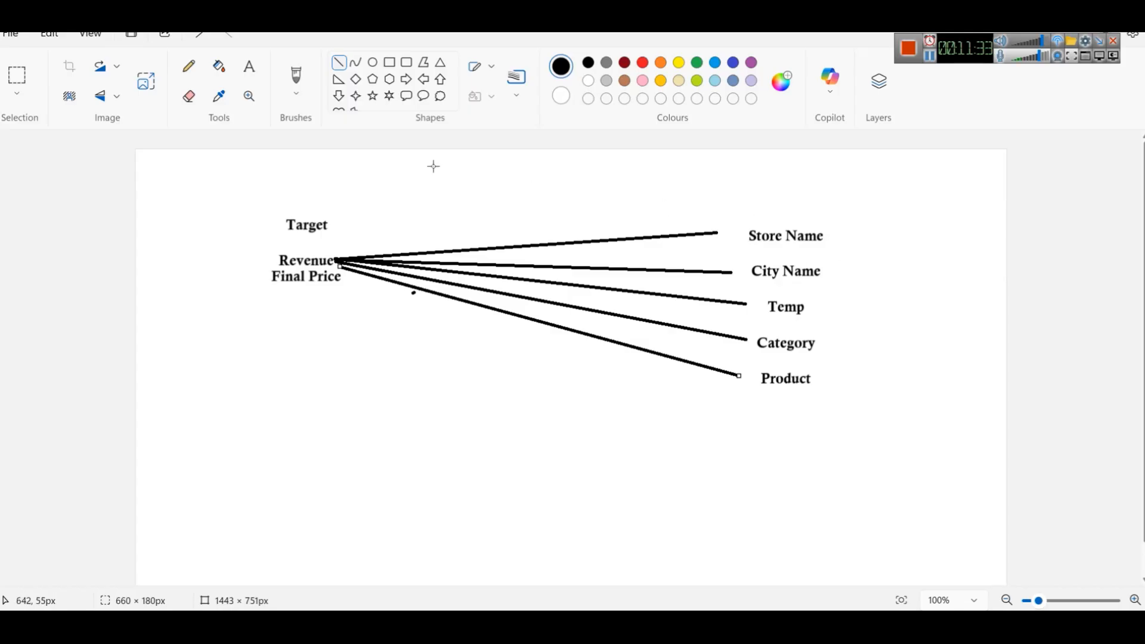
Add the text ( Numerical) beside Temp.
left_click(249, 66)
left_click(822, 304)
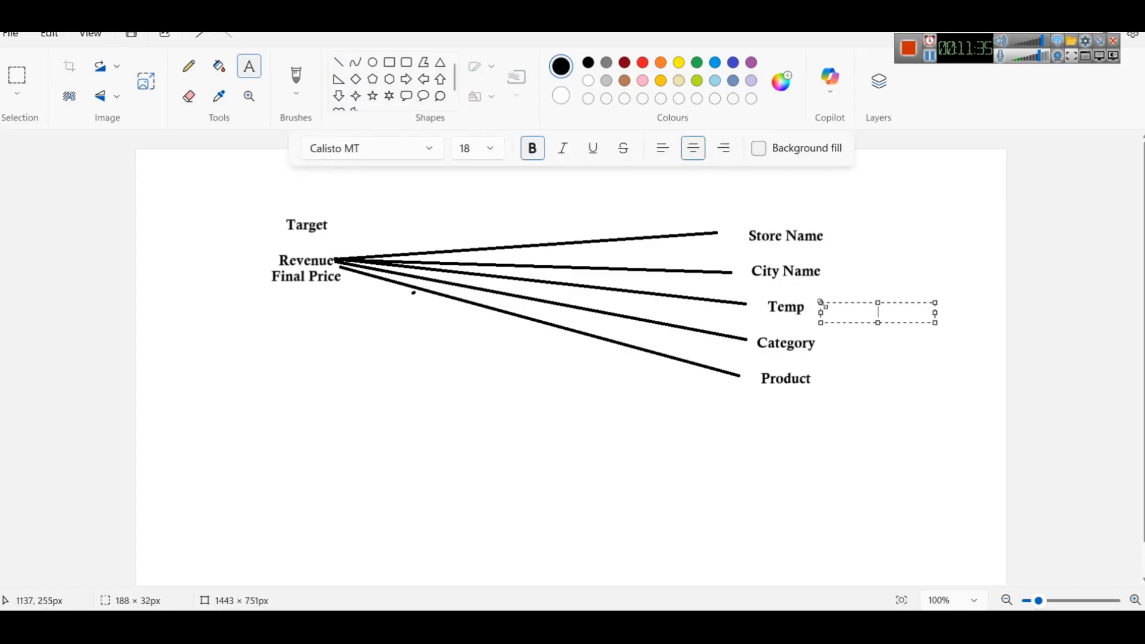
type("( Numeri")
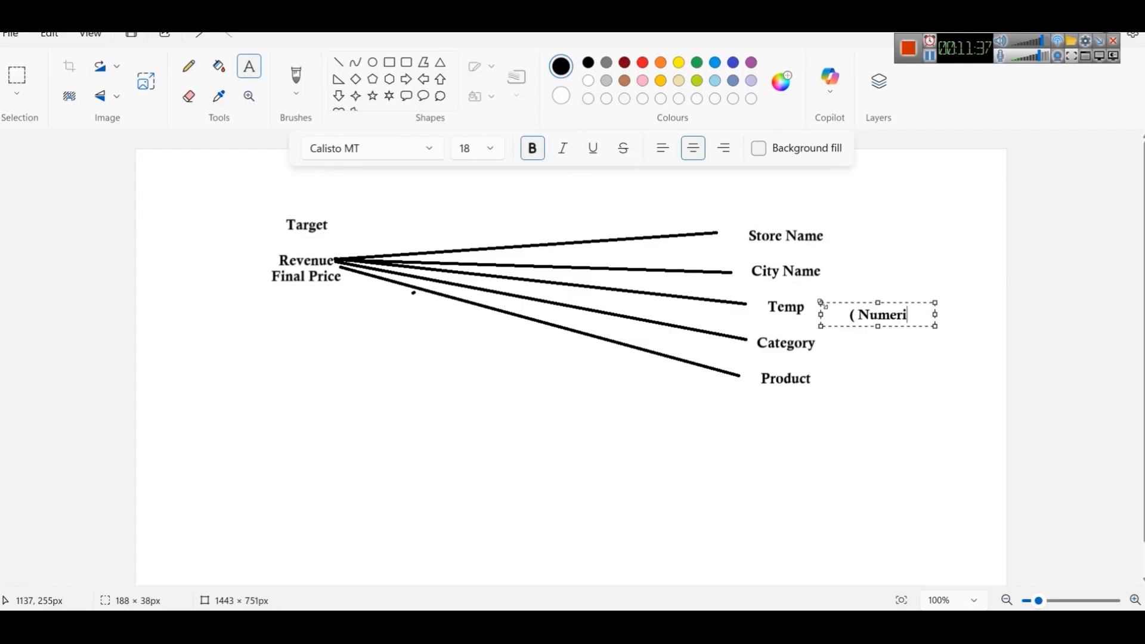
type("cal)")
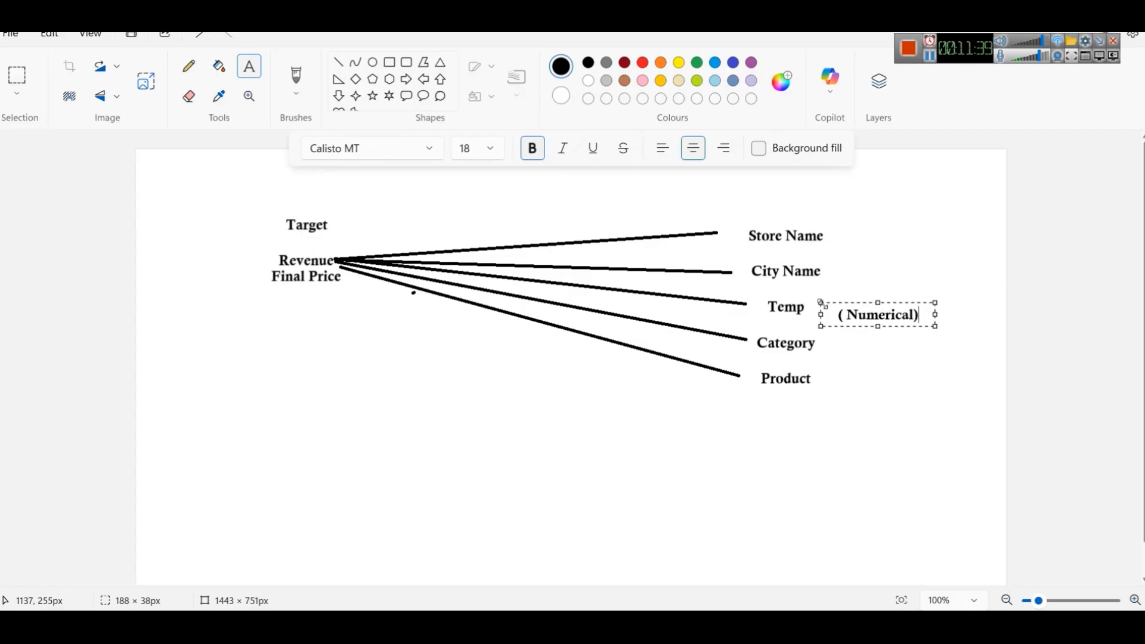
left_click(891, 368)
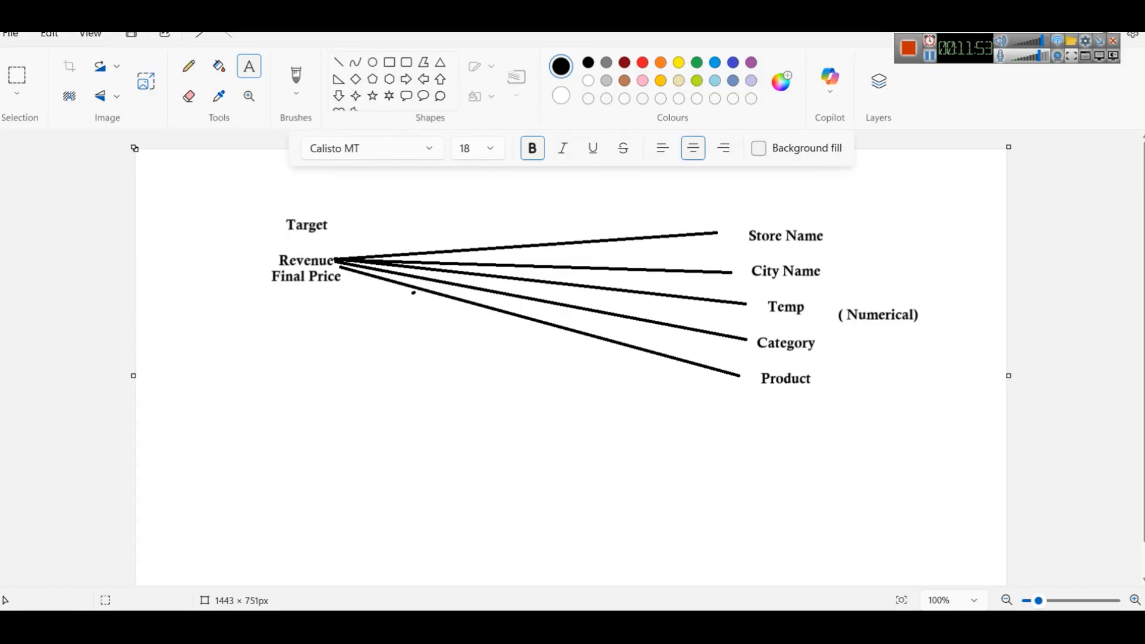
Switch to Power BI, minimise the notes window and return to the report's SummerRevenue and WinterRevenue chart.
key("alt+Tab")
left_click(1024, 107)
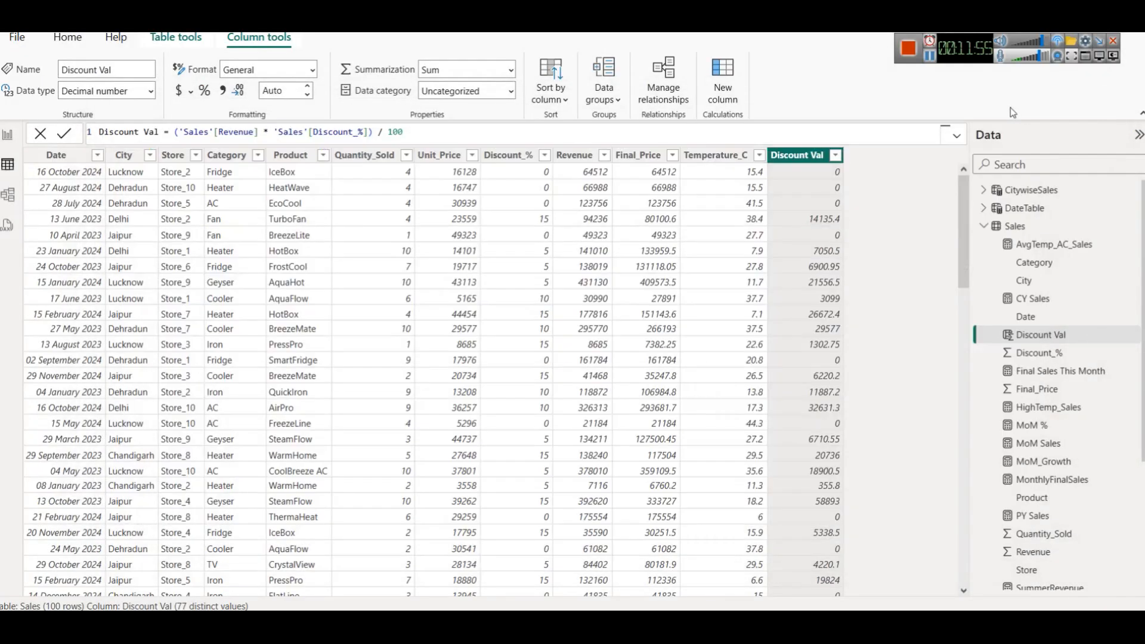
left_click(8, 143)
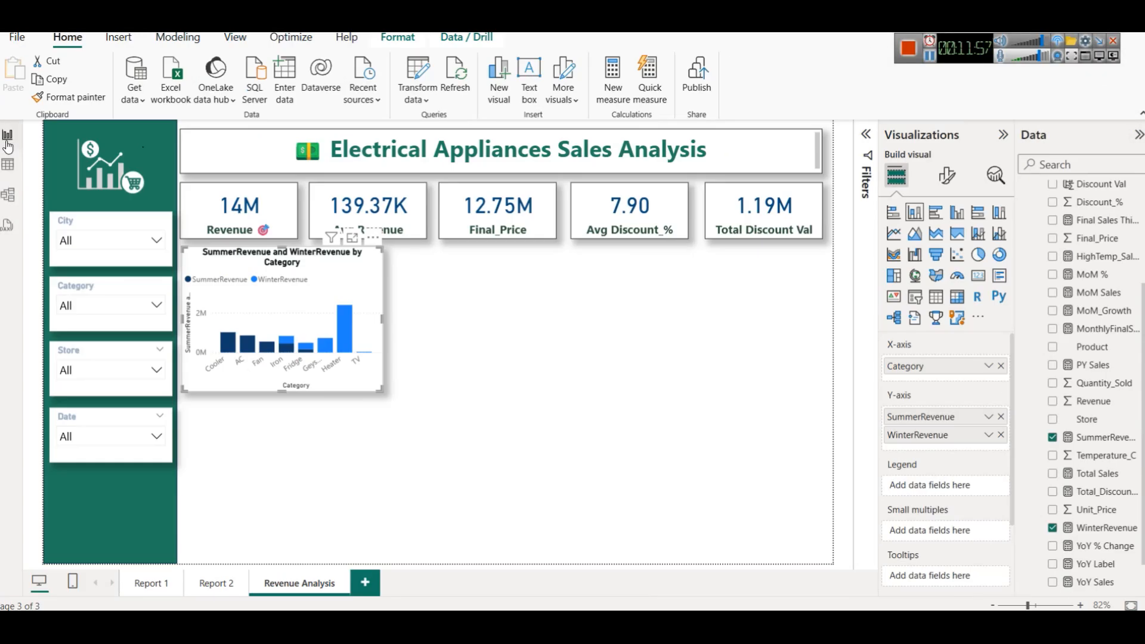
left_click(577, 281)
left_click(341, 270)
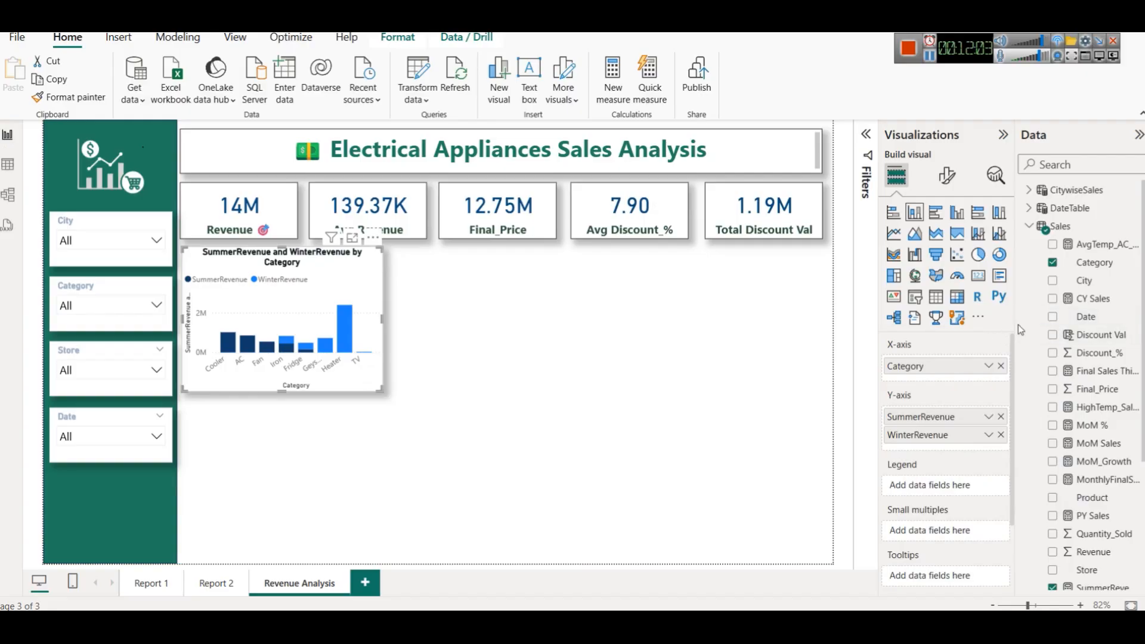
Remove SummerRevenue and WinterRevenue from the selected chart's Y-axis, keeping Category on the X-axis.
scroll(1057, 444, "down", 3)
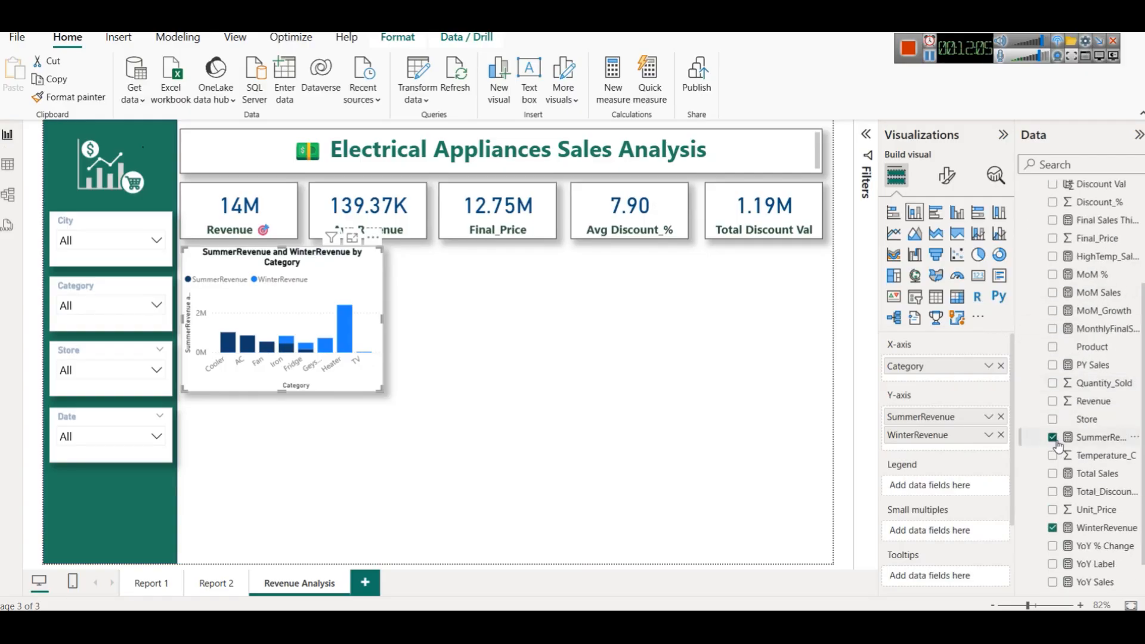
left_click(1053, 439)
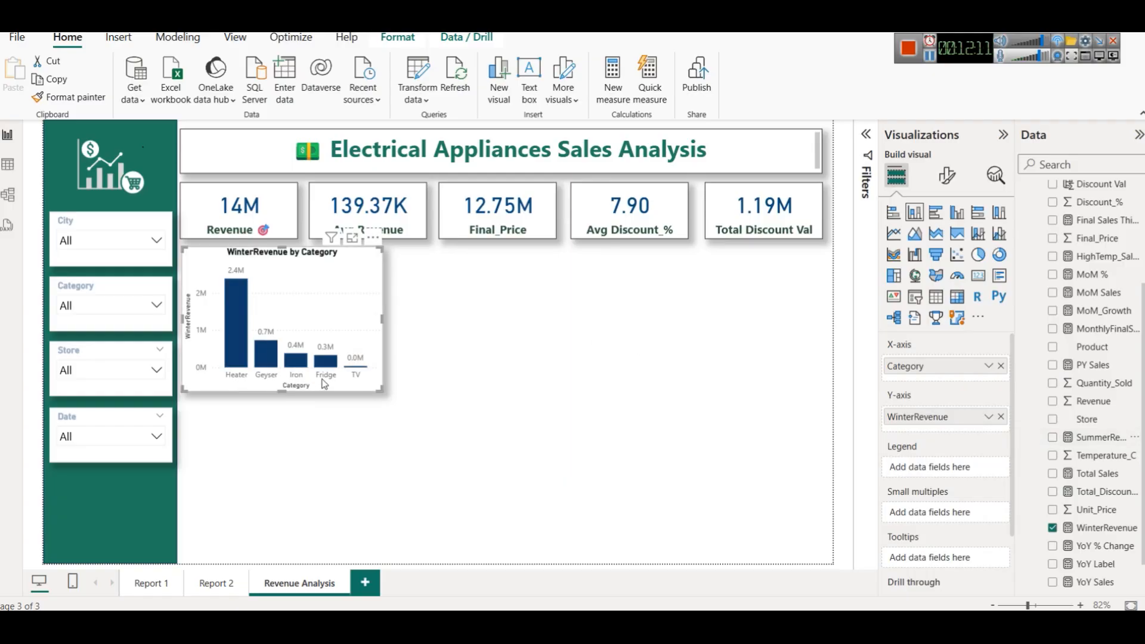
scroll(1084, 380, "up", 3)
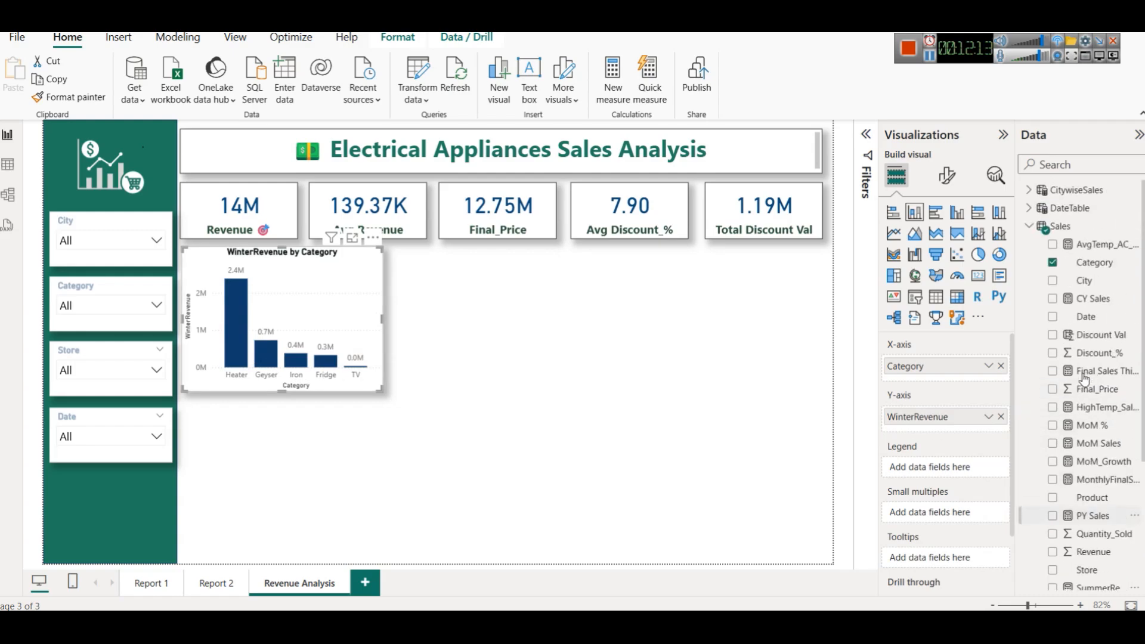
scroll(1076, 334, "down", 4)
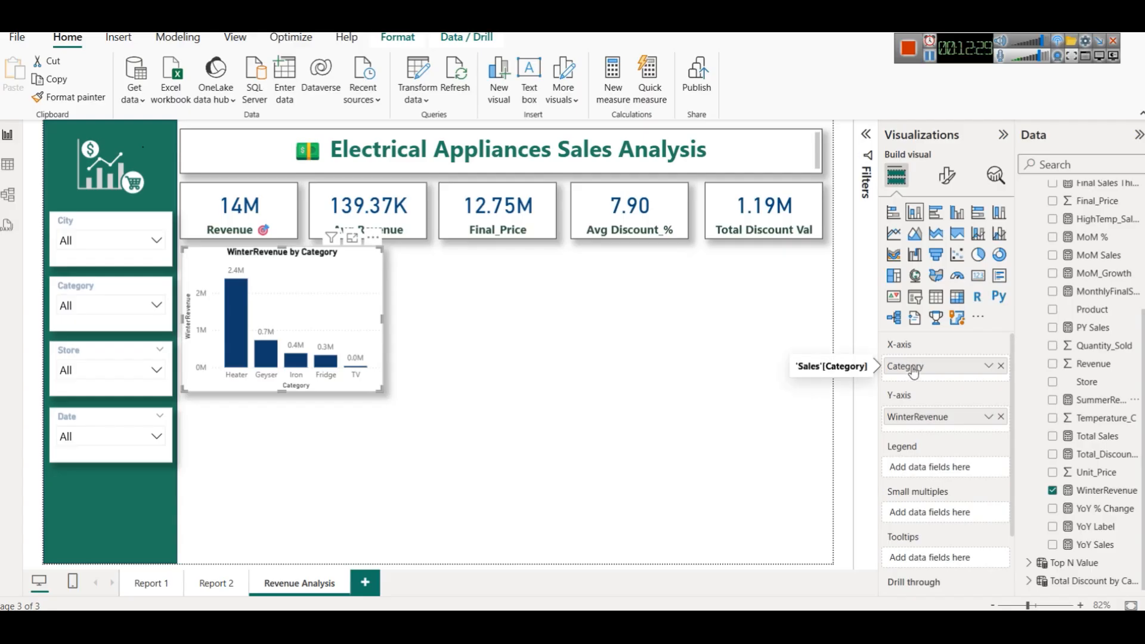
left_click(1000, 416)
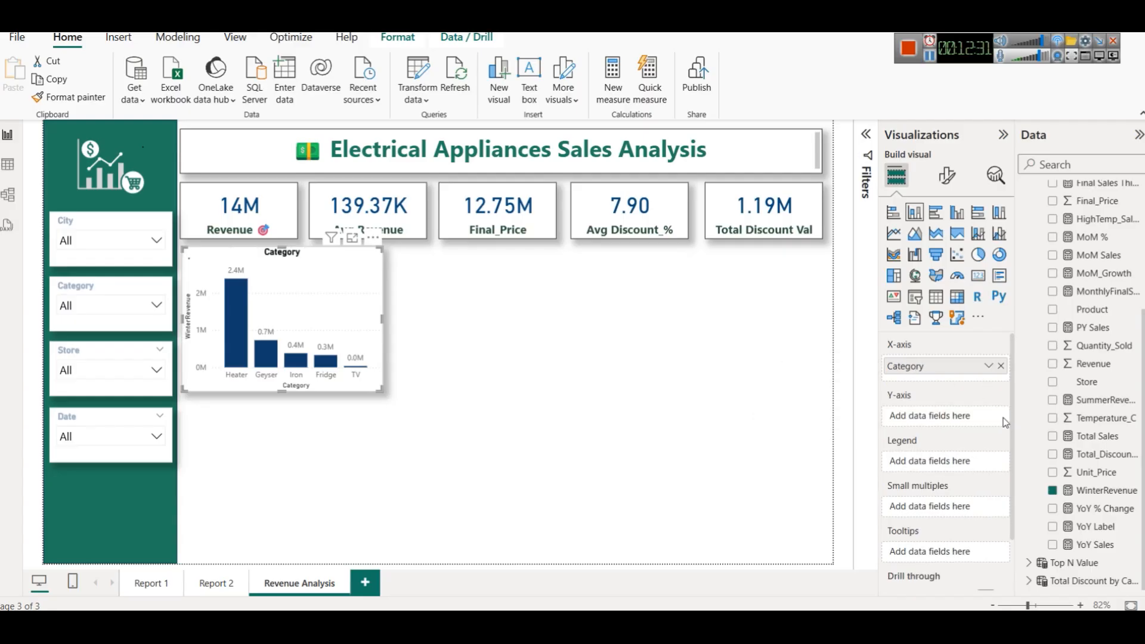
Inspect the Total Sales measure's formula and add Total Sales to the Category chart's Y-axis.
scroll(1036, 420, "up", 5)
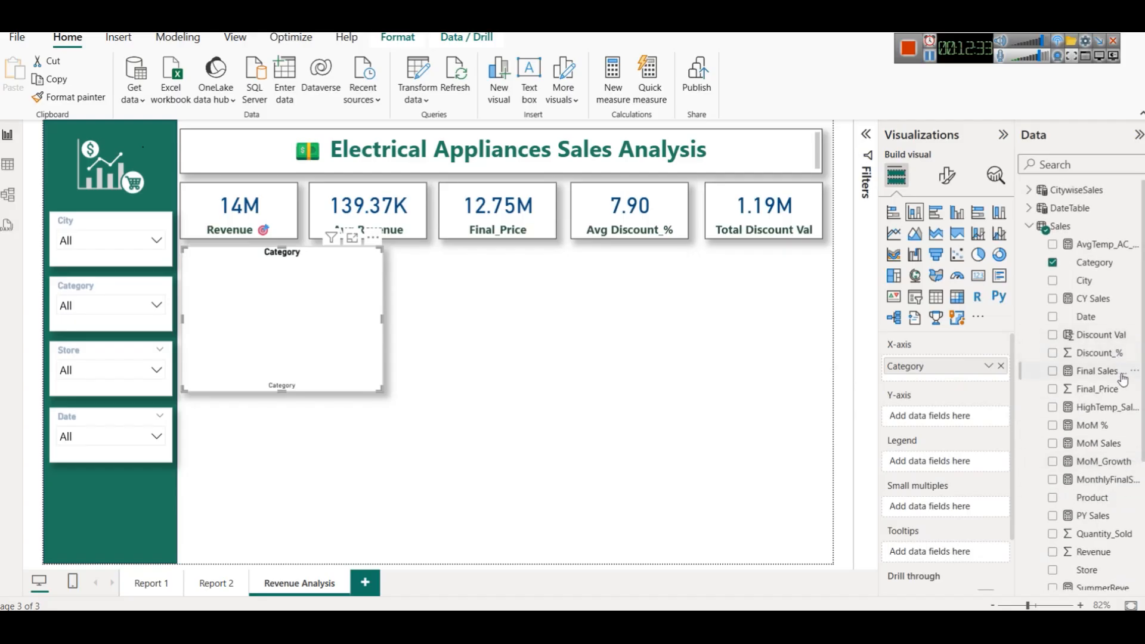
scroll(1088, 477, "down", 5)
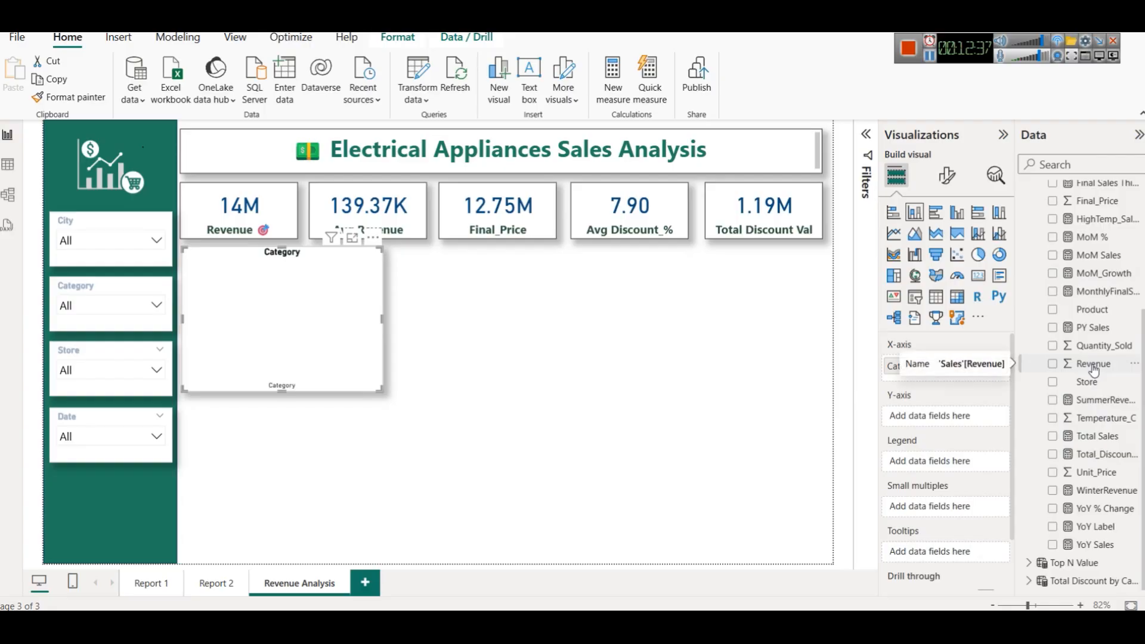
left_click(1102, 440)
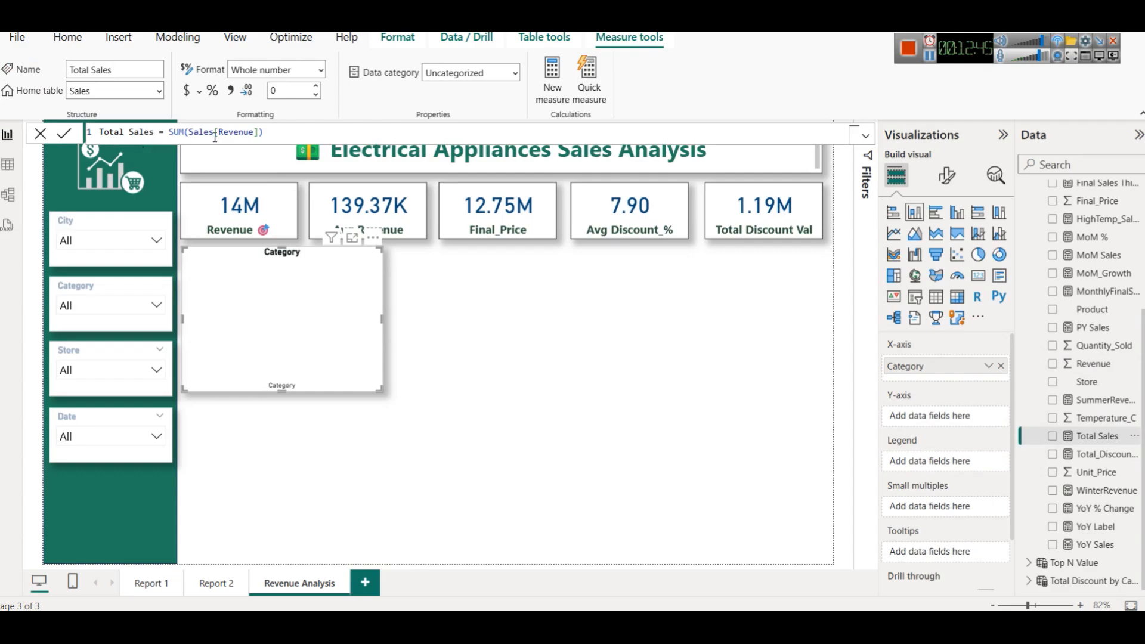
left_click_drag(1088, 441, 934, 408)
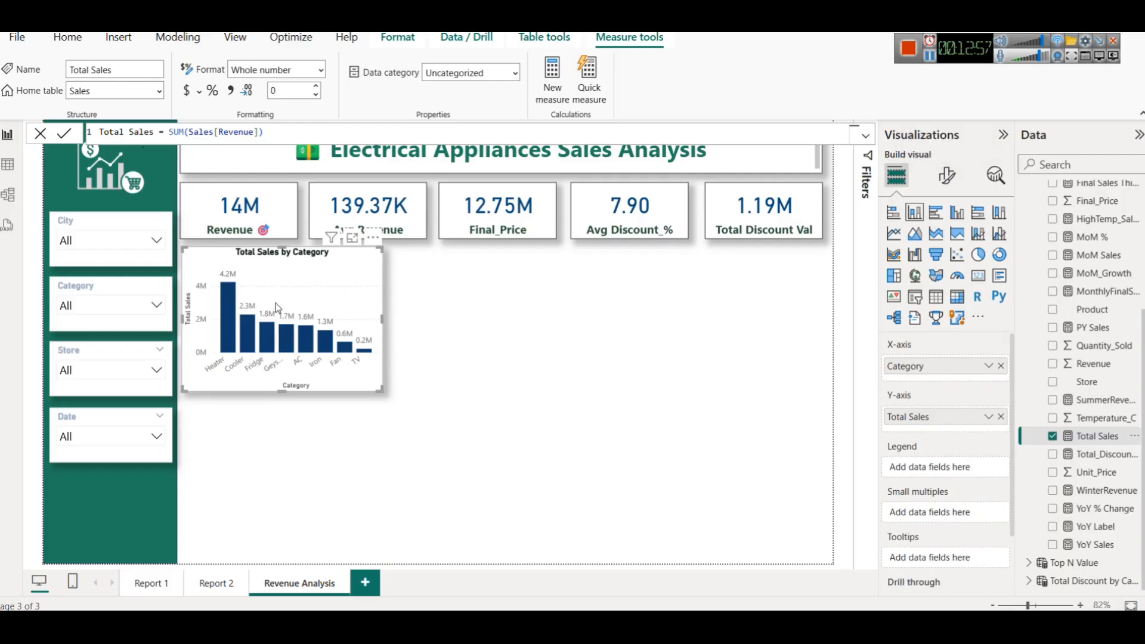
In the formatting of the Total Sales by Category chart, turn the data labels off and on again.
left_click(955, 185)
scroll(941, 410, "down", 2)
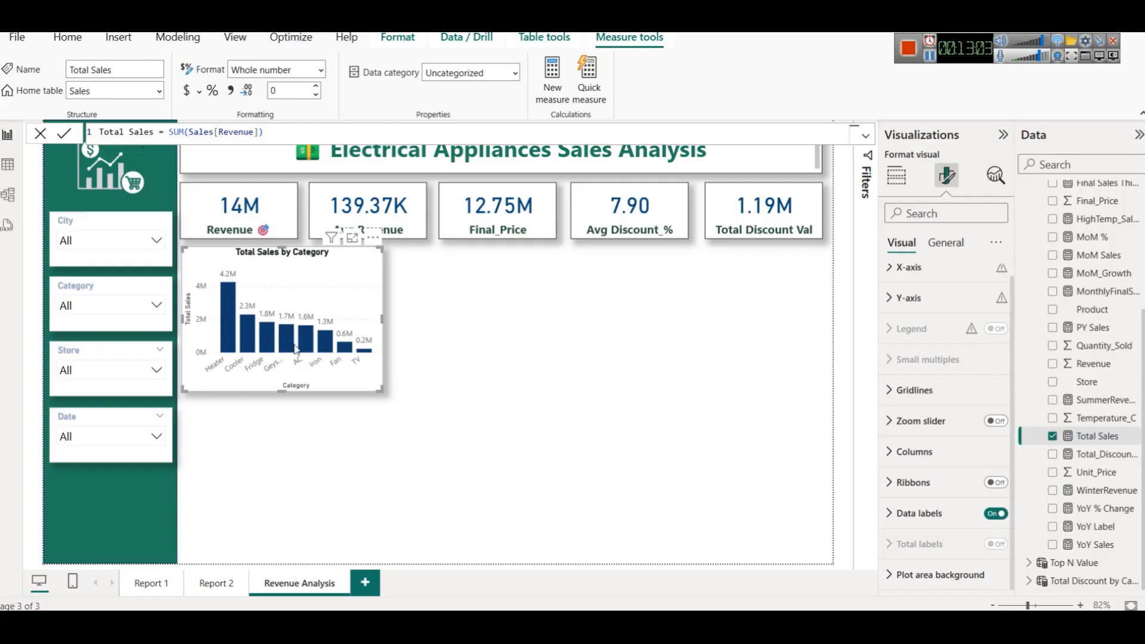
left_click(994, 516)
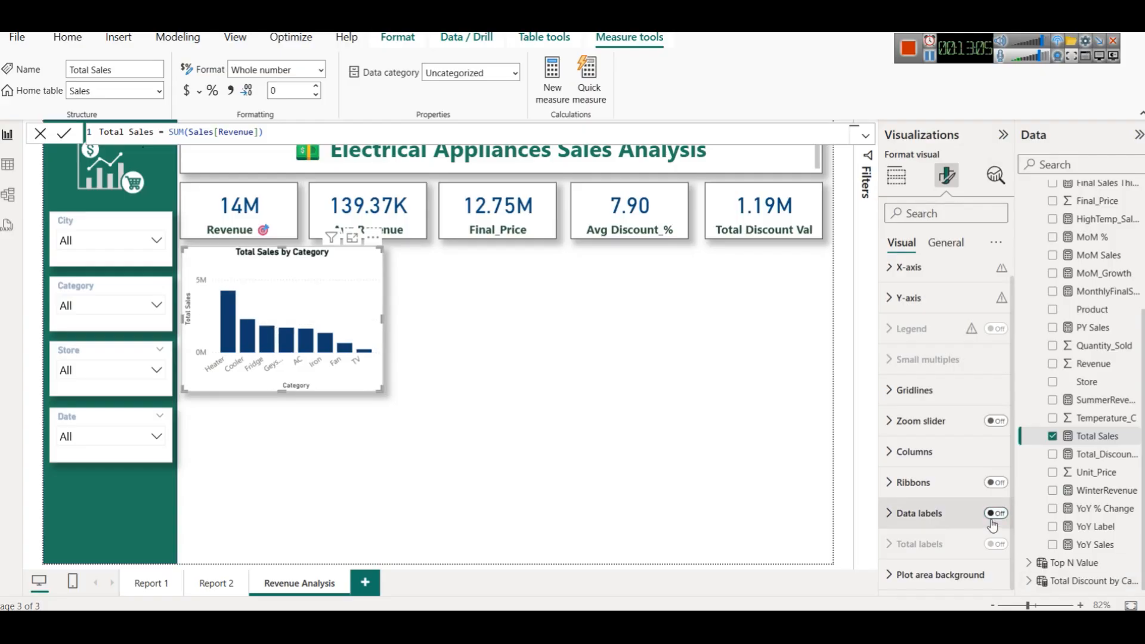
left_click(994, 514)
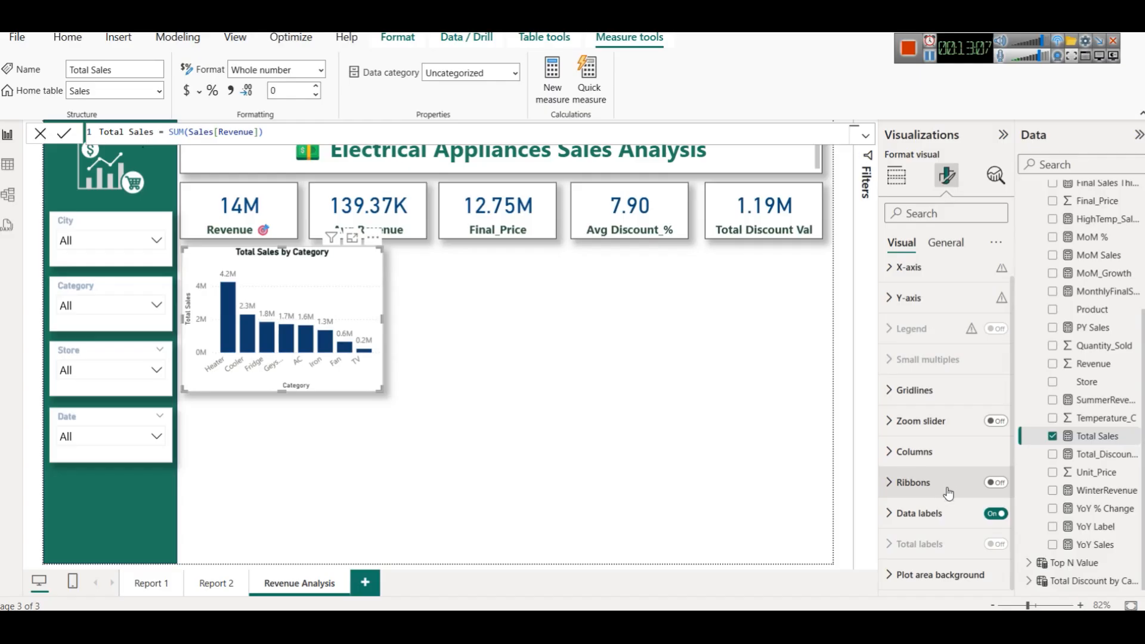
Recolour the columns of the Total Sales by Category chart from the theme colours, settling on the darkest green shade.
scroll(947, 489, "up", 1)
left_click(917, 471)
scroll(917, 471, "down", 5)
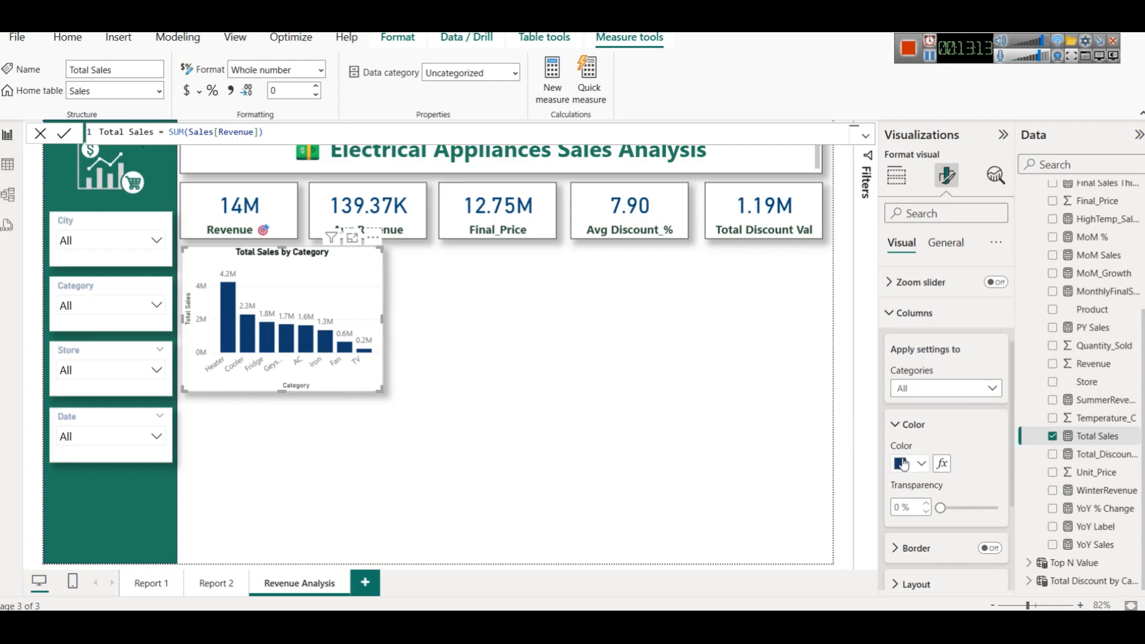
left_click(921, 468)
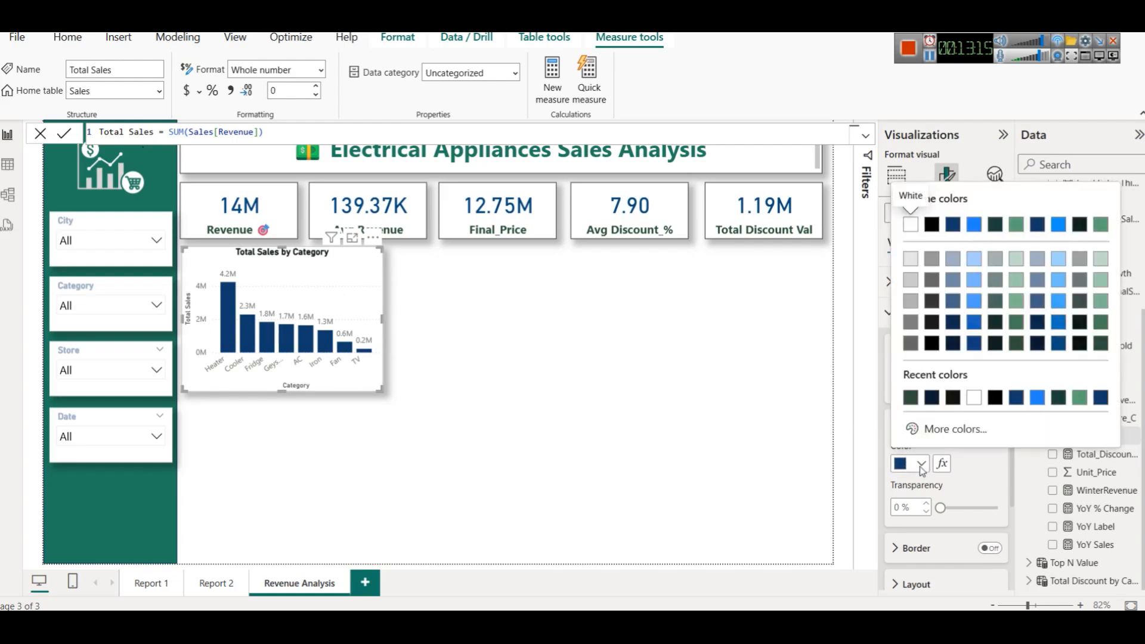
left_click(919, 405)
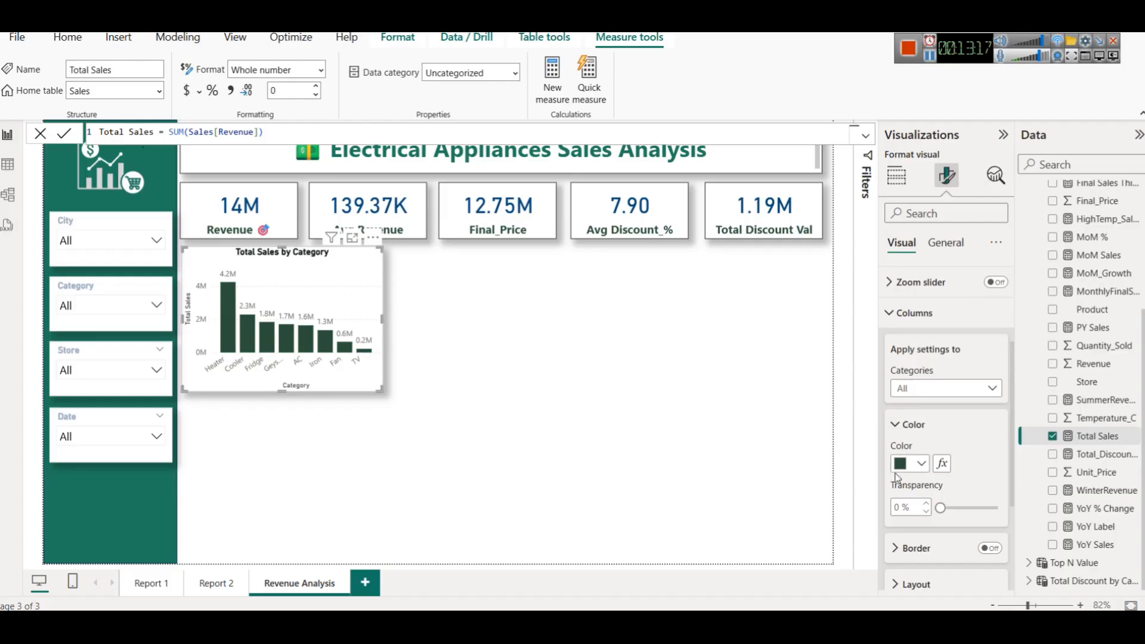
left_click(910, 464)
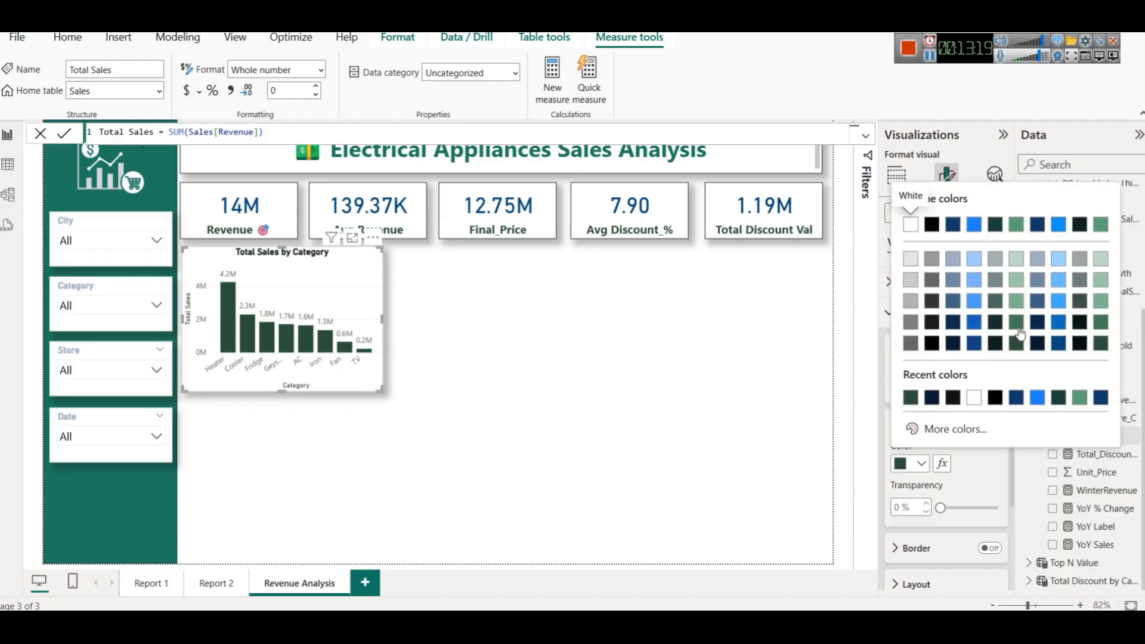
left_click(1016, 327)
left_click(921, 463)
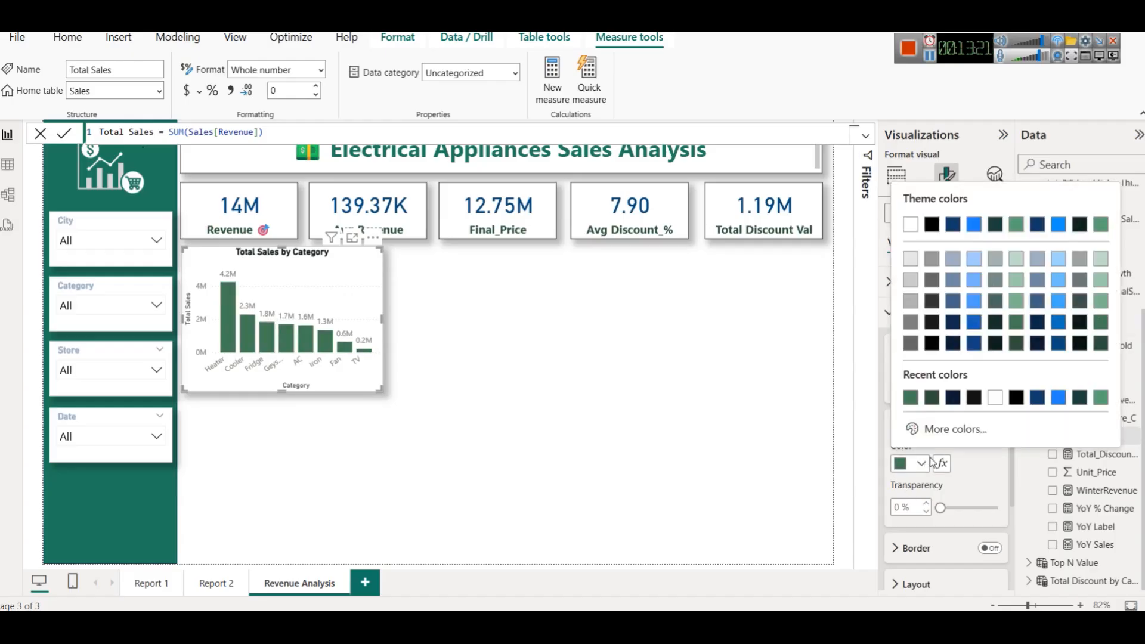
left_click(1014, 345)
left_click(750, 370)
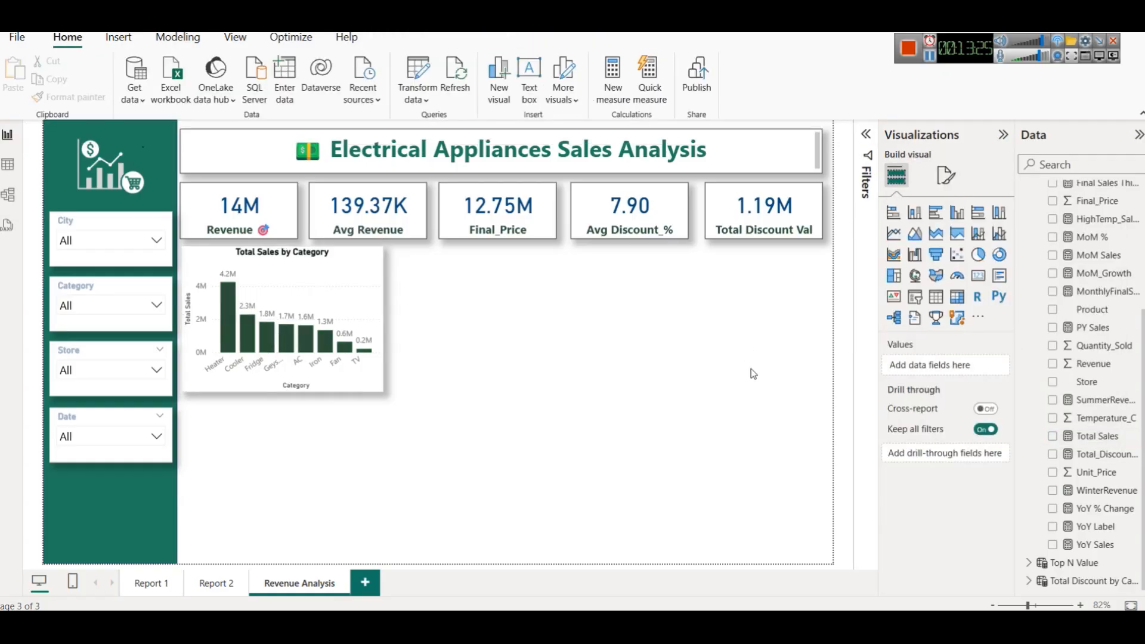
Set the Total Sales by Category chart's title text colour to dark blue and its font size to 14.
left_click(343, 286)
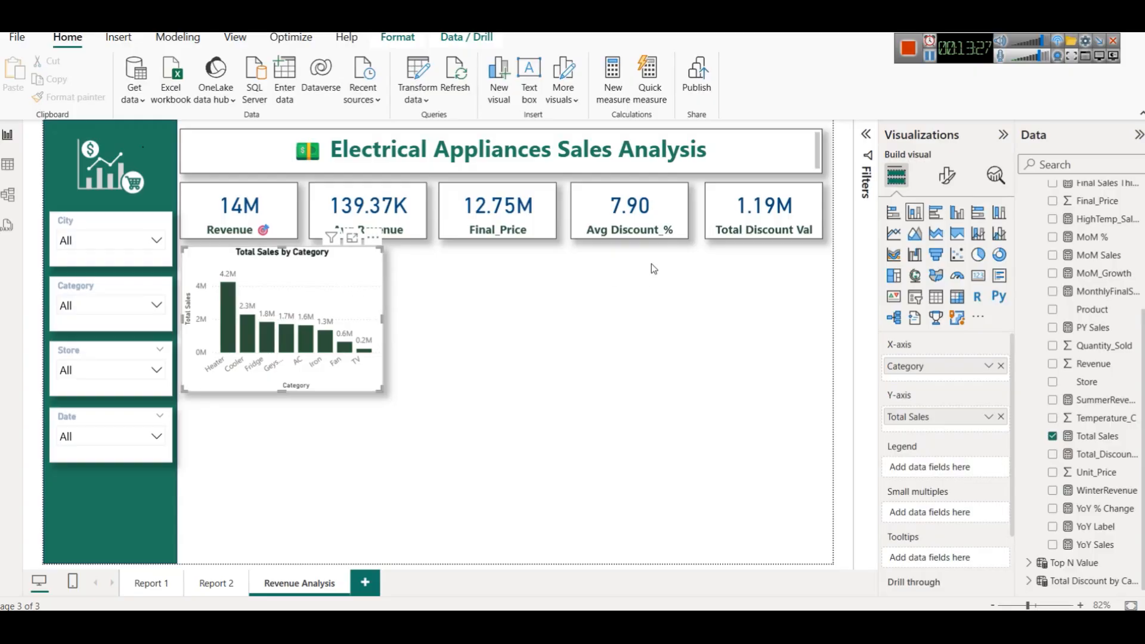
left_click(947, 175)
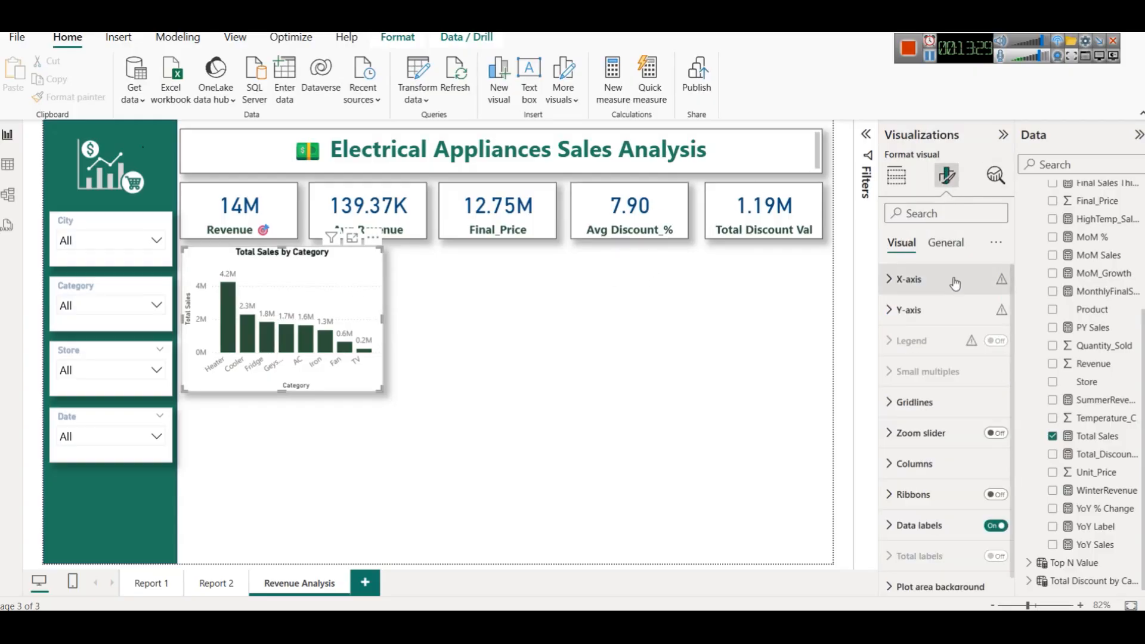
left_click(945, 243)
left_click(926, 312)
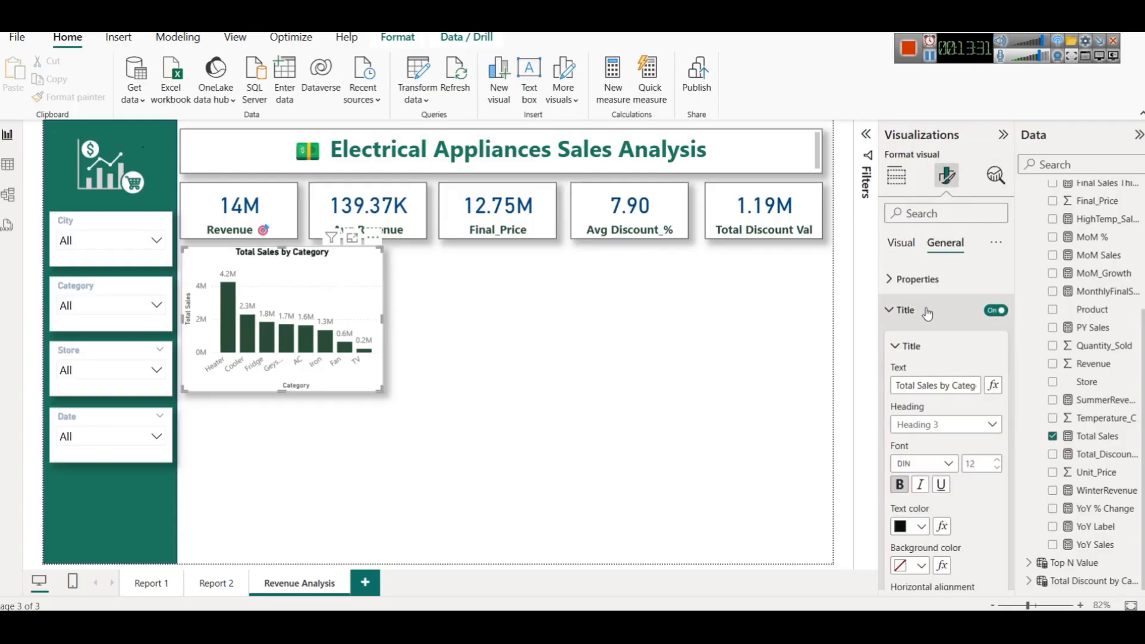
left_click_drag(893, 386, 977, 389)
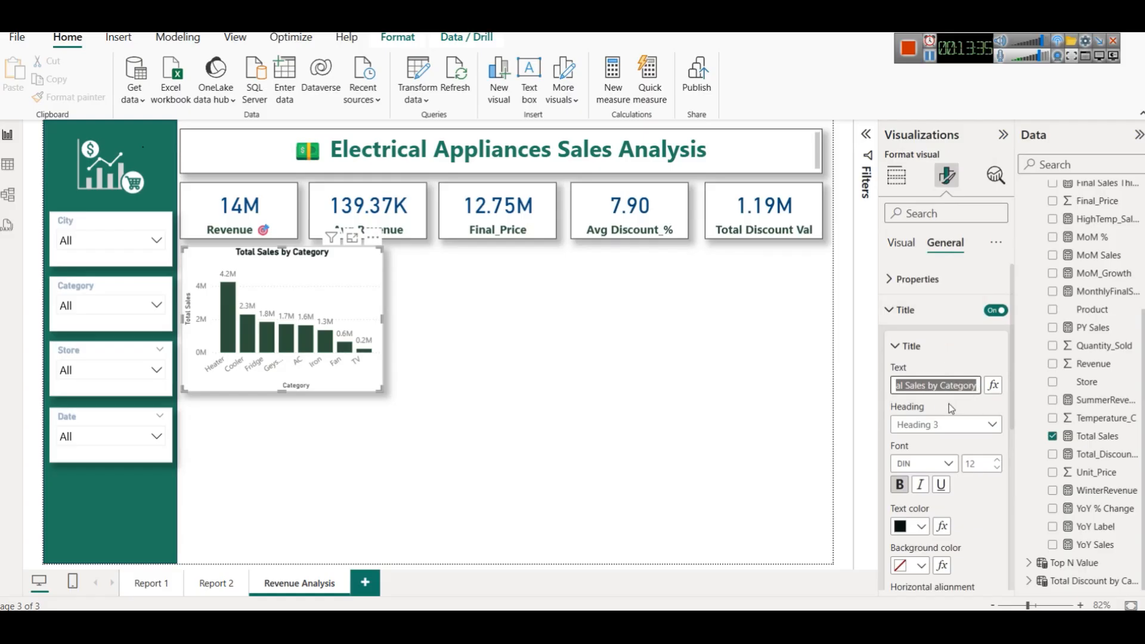
scroll(942, 435, "down", 4)
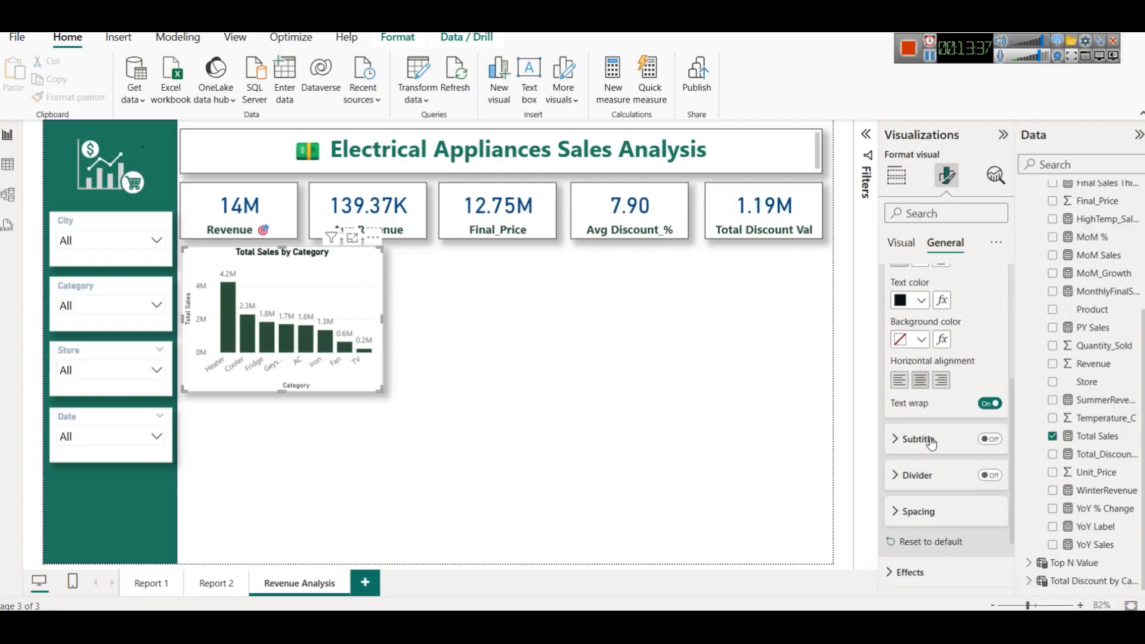
scroll(930, 444, "up", 4)
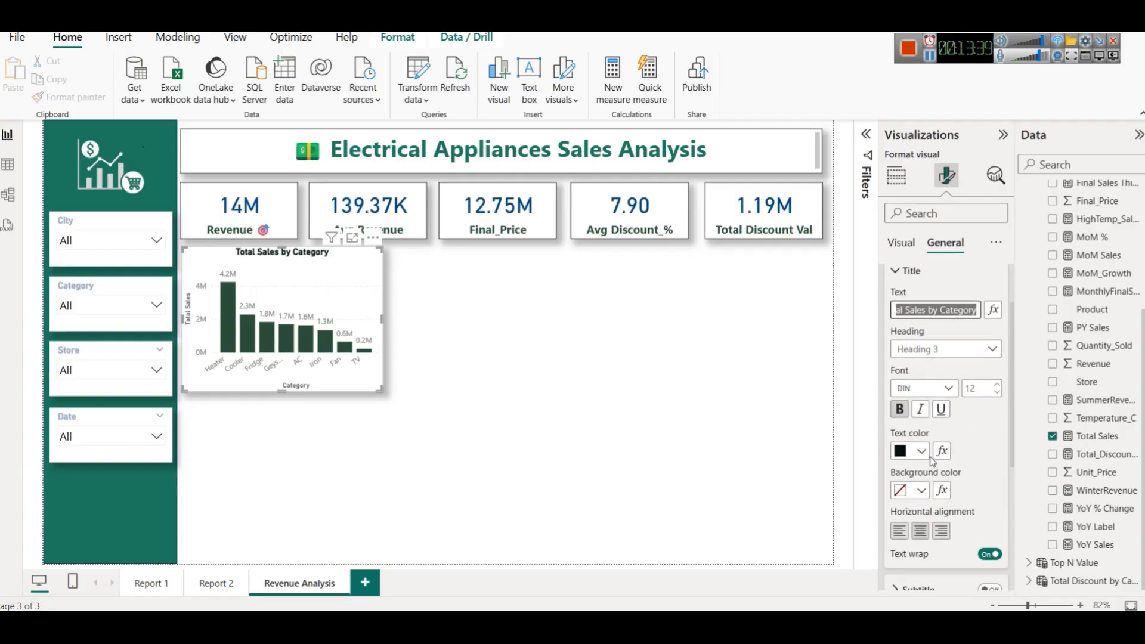
left_click(921, 451)
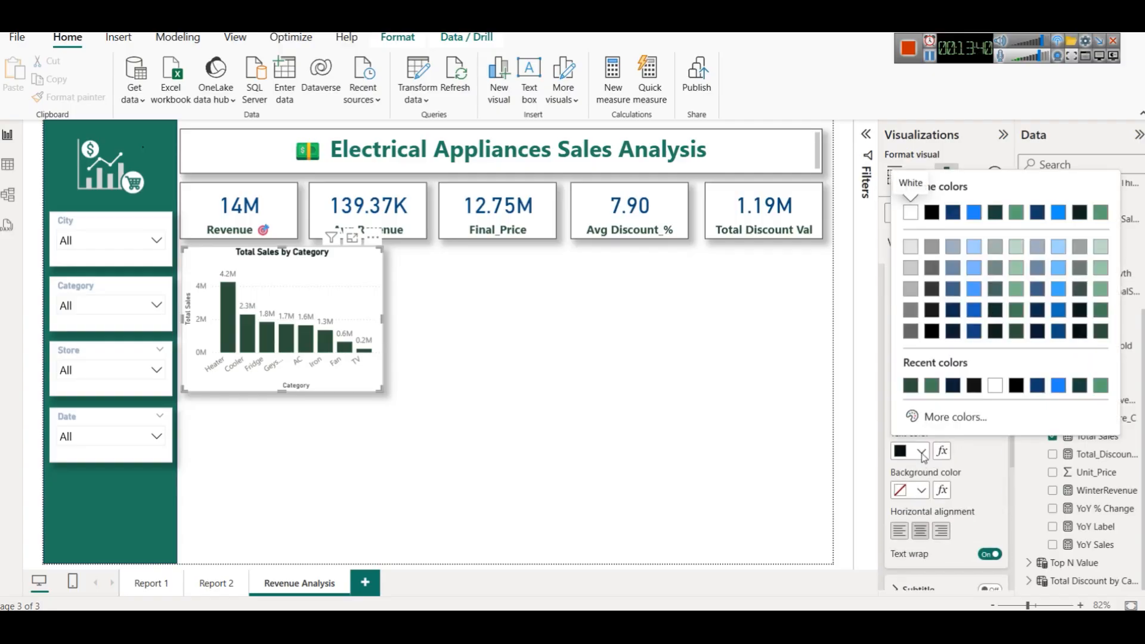
left_click(979, 340)
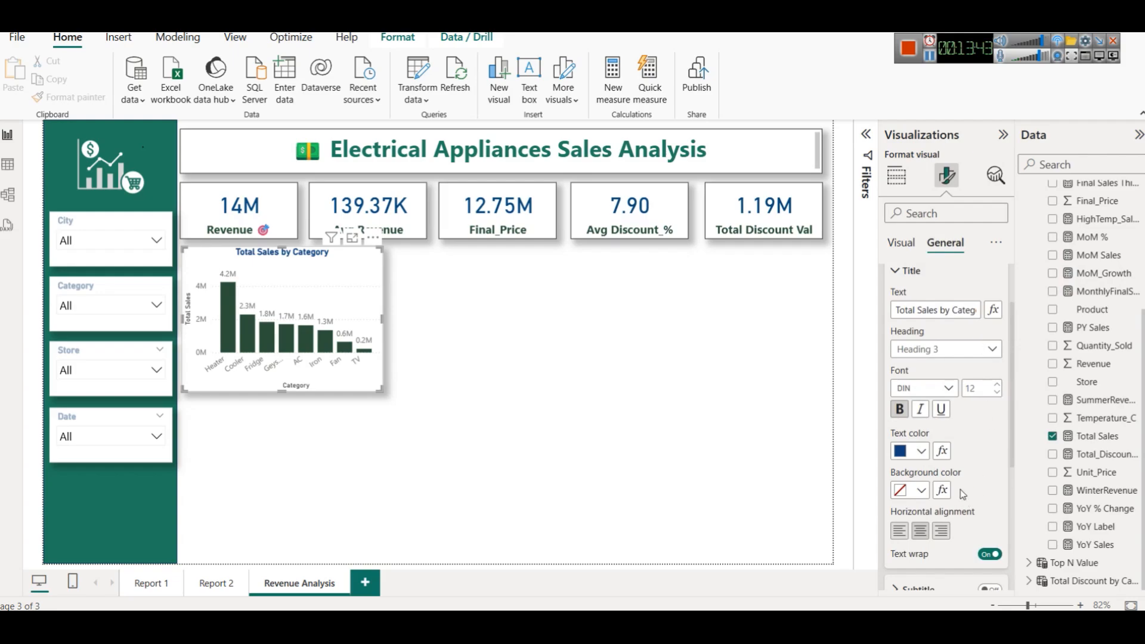
left_click(997, 386)
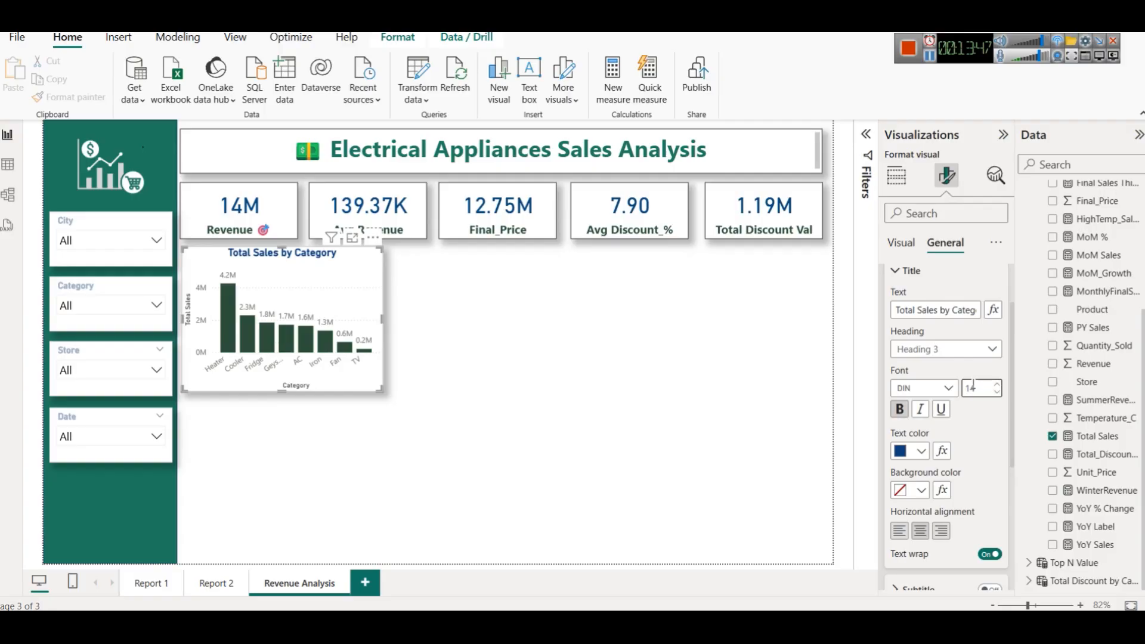
scroll(966, 393, "up", 2)
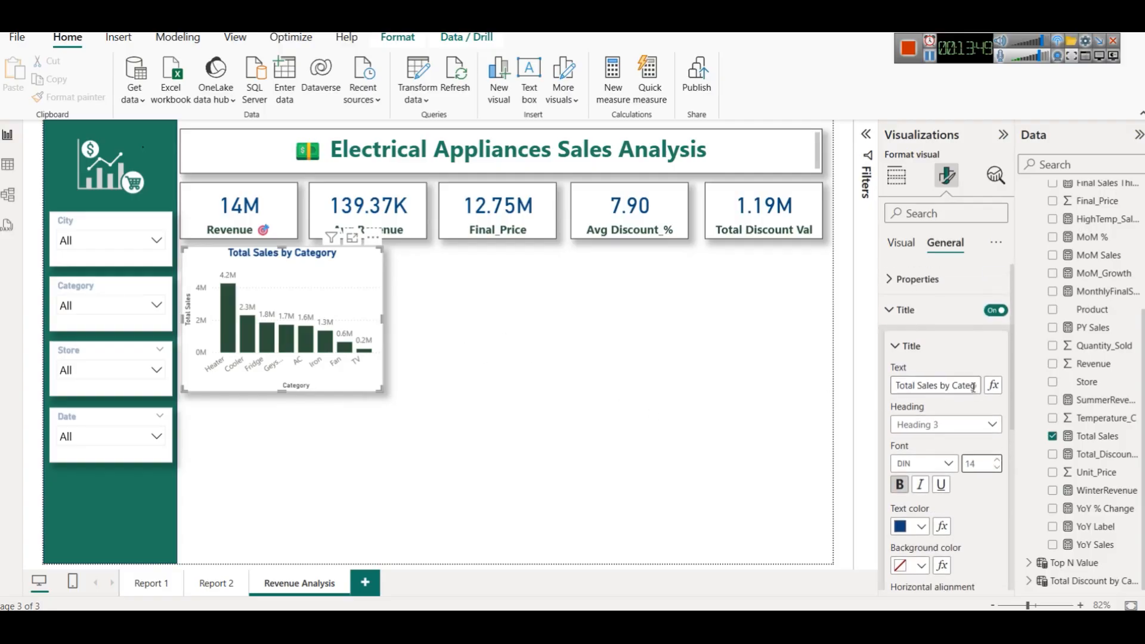
In the Category chart's effects, toggle the shadow off and on again and turn on the visual border.
left_click(909, 309)
left_click(923, 343)
left_click(990, 377)
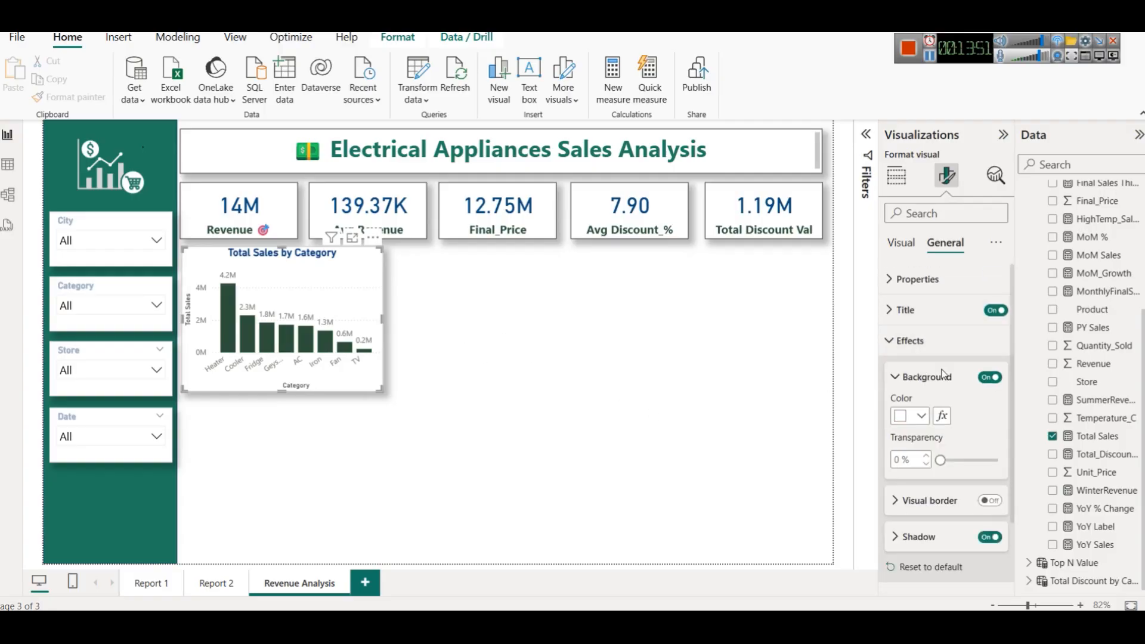
left_click(990, 537)
scroll(960, 479, "down", 2)
left_click(988, 453)
left_click(987, 453)
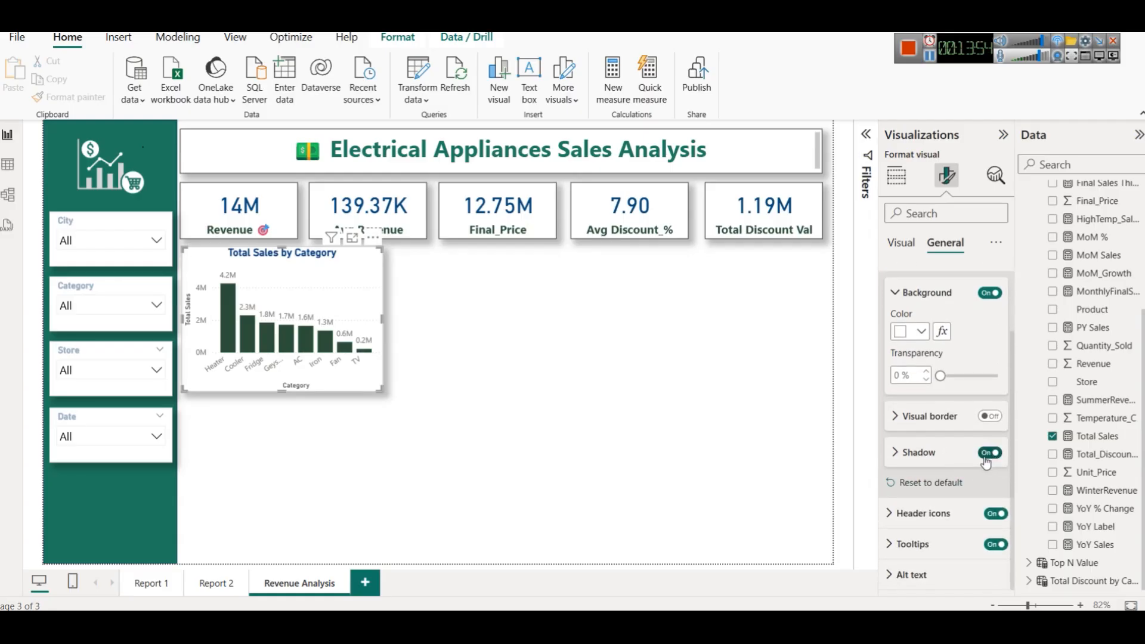
left_click(990, 416)
left_click(623, 382)
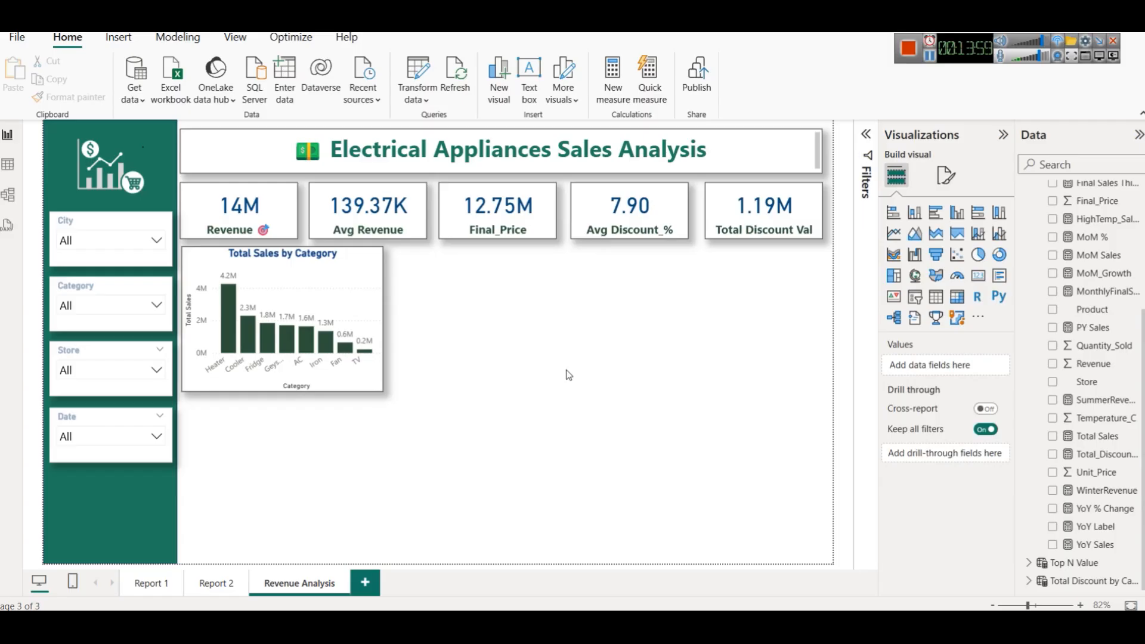
Duplicate the Total Sales by Category chart and place the copy beside the original, beneath the Final_Price card.
left_click(366, 277)
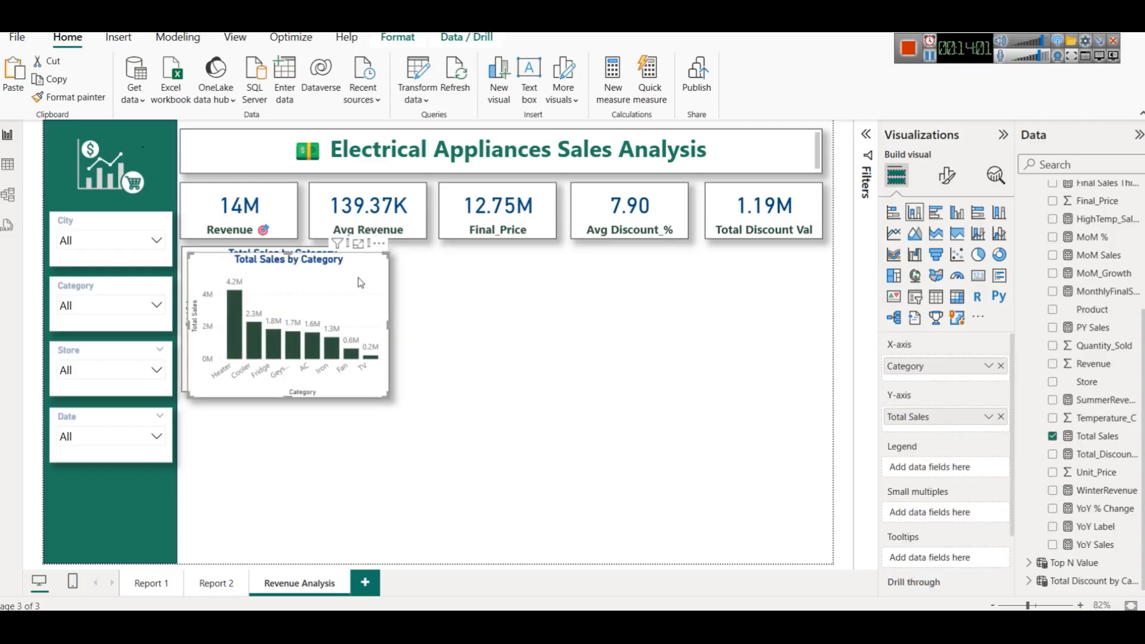
key("ctrl+z")
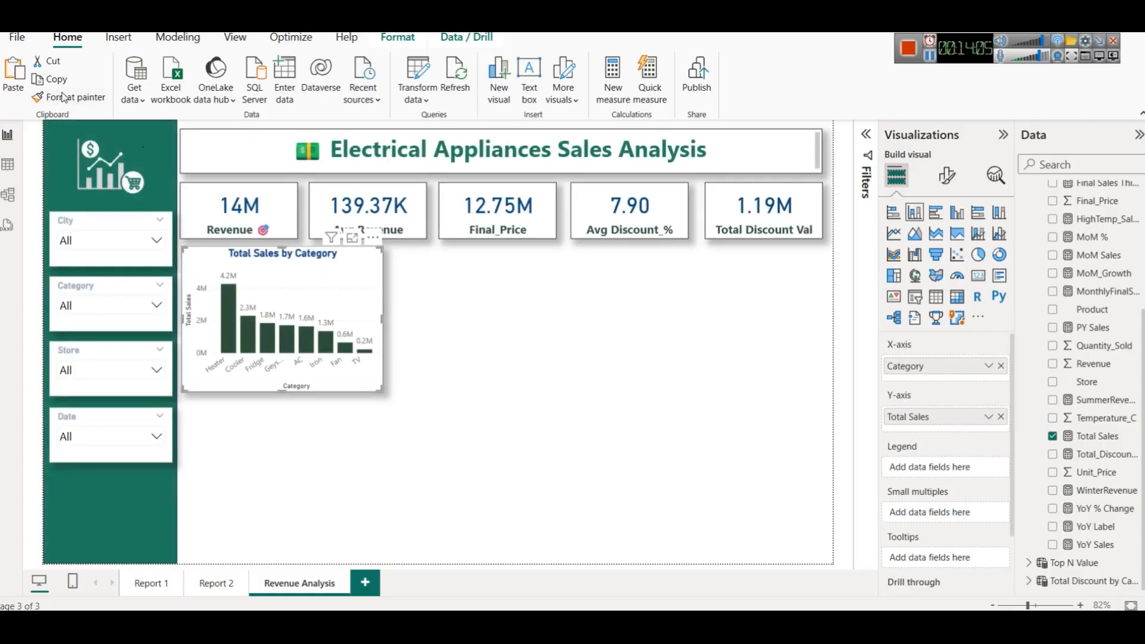
left_click(3, 73)
left_click_drag(243, 266, 462, 263)
left_click(709, 298)
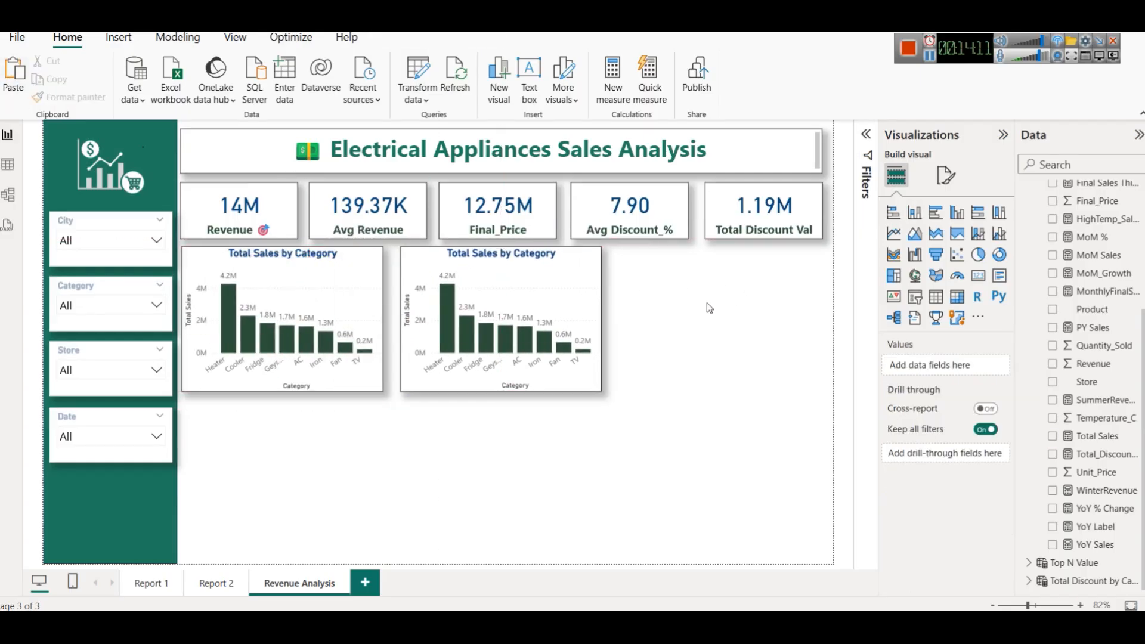
Paste another copy of the Category chart and align it in the same row beneath the Total Discount Val card.
left_click(5, 88)
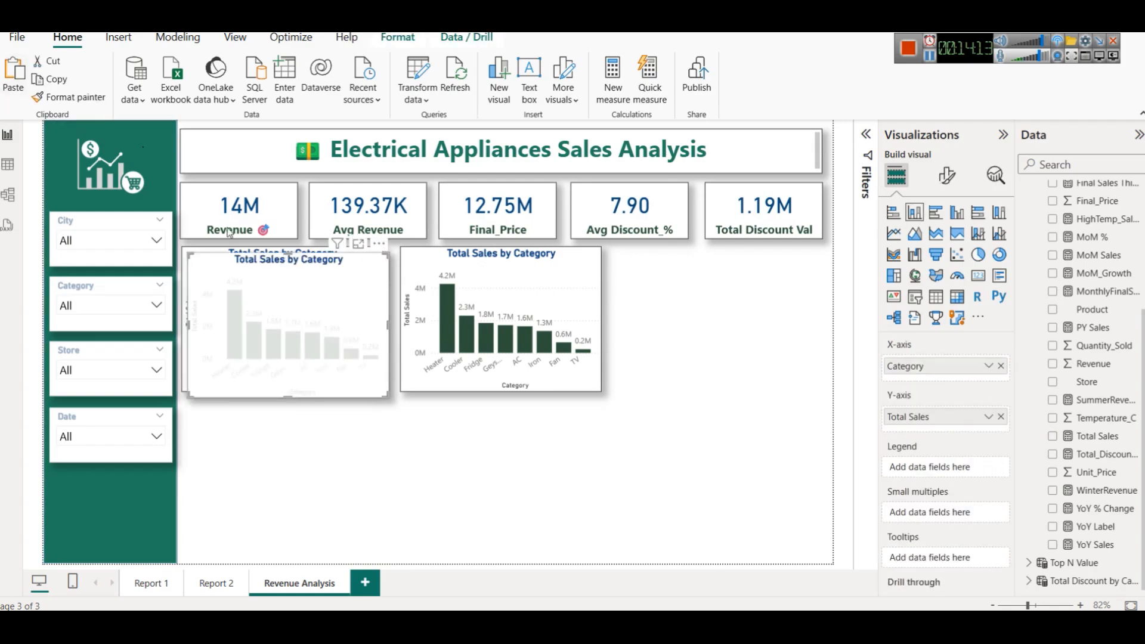
left_click_drag(369, 301, 785, 281)
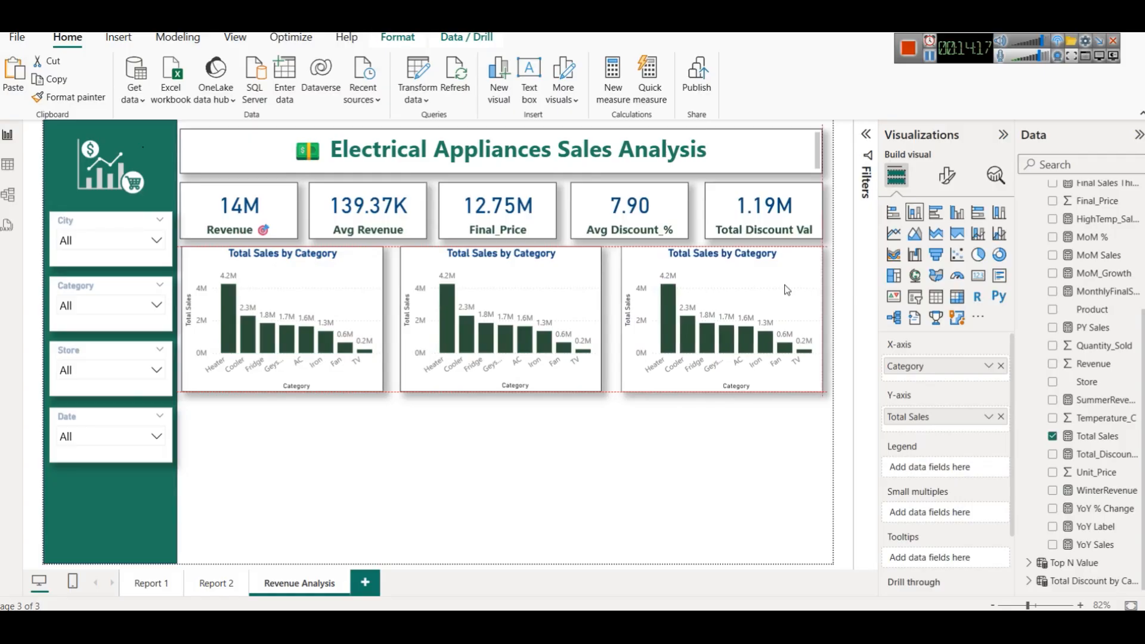
left_click(692, 418)
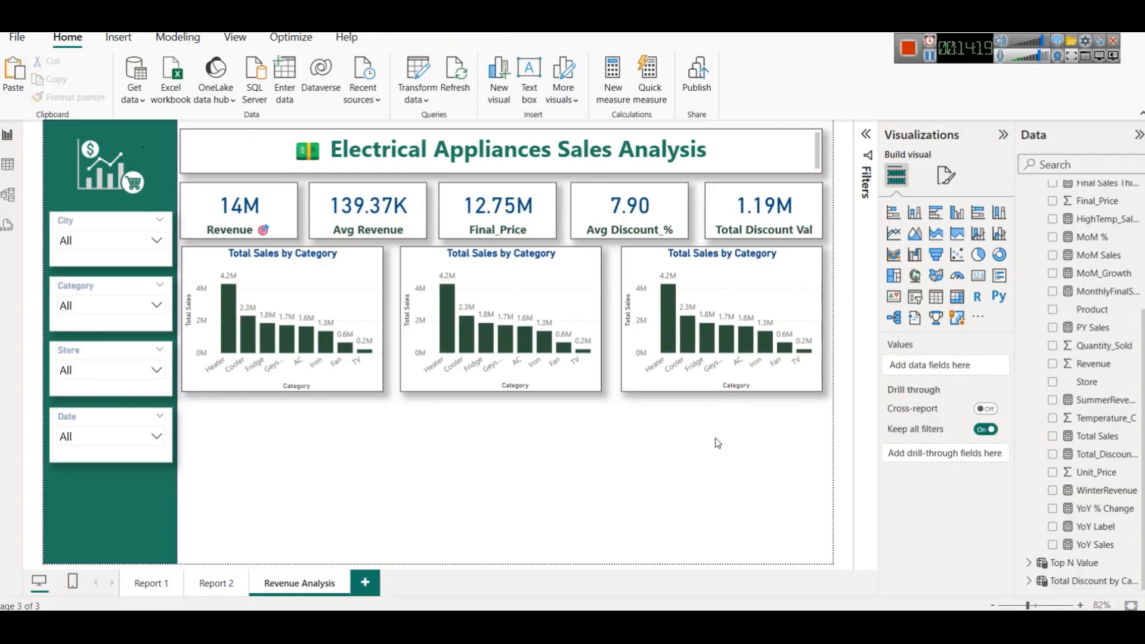
left_click(573, 271)
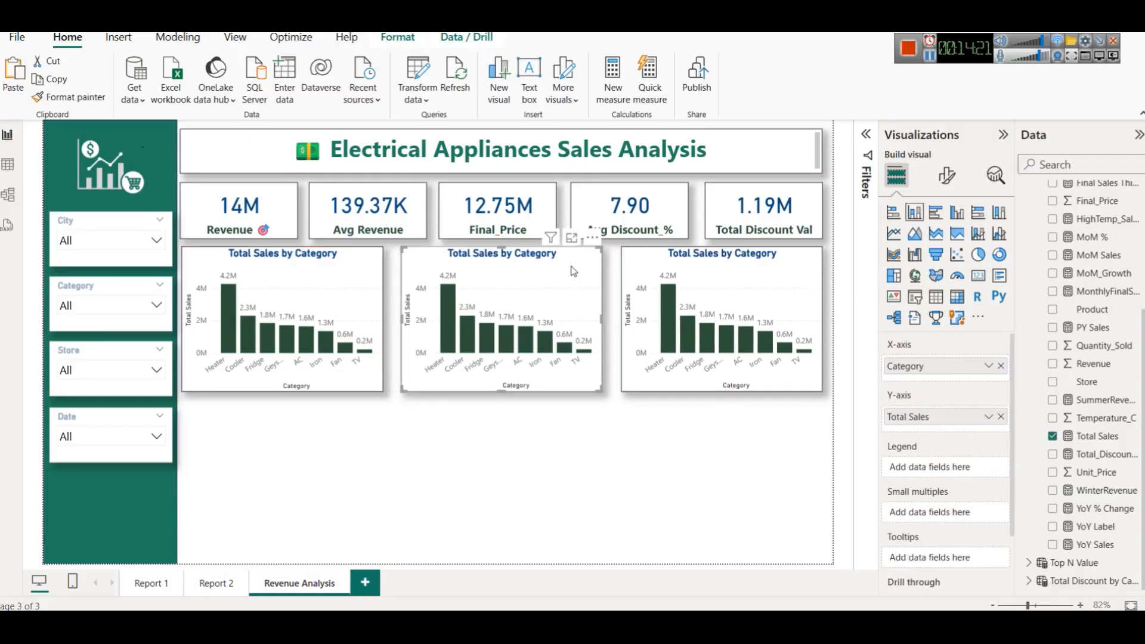
left_click(648, 421)
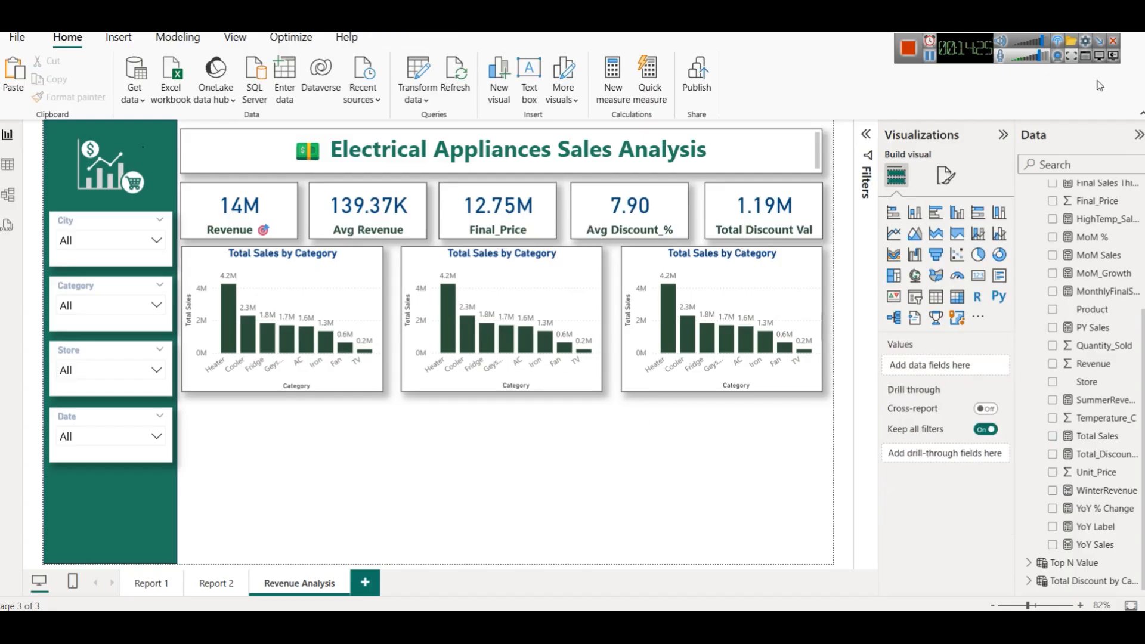
left_click(907, 48)
In the middle chart, replace Category with City and change the visual to a clustered bar chart.
left_click(545, 289)
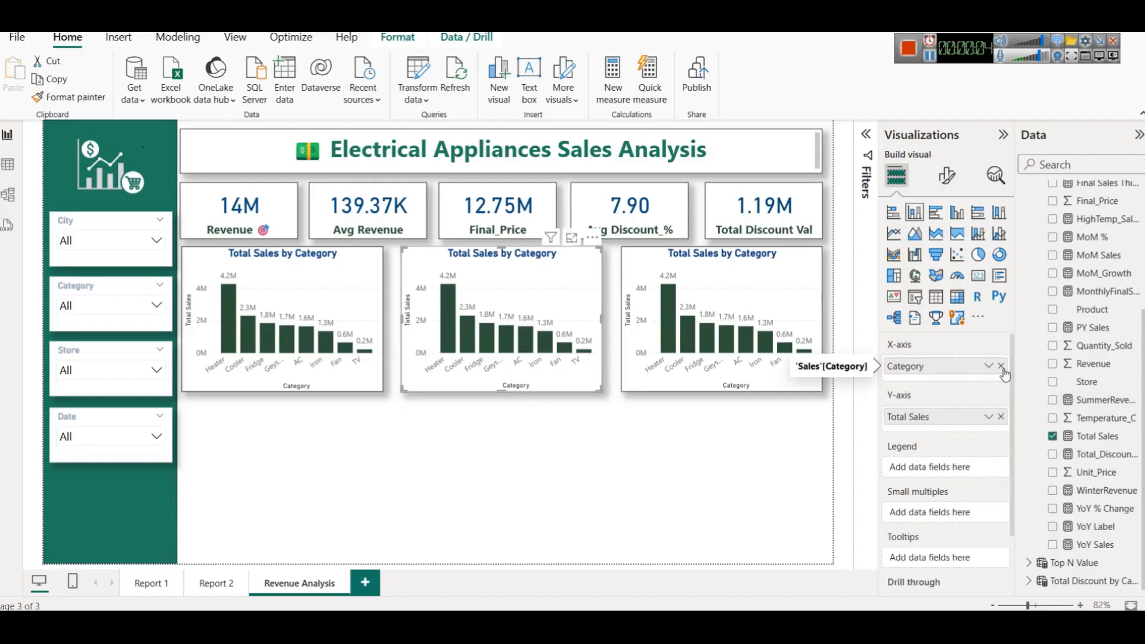
scroll(1034, 405, "up", 3)
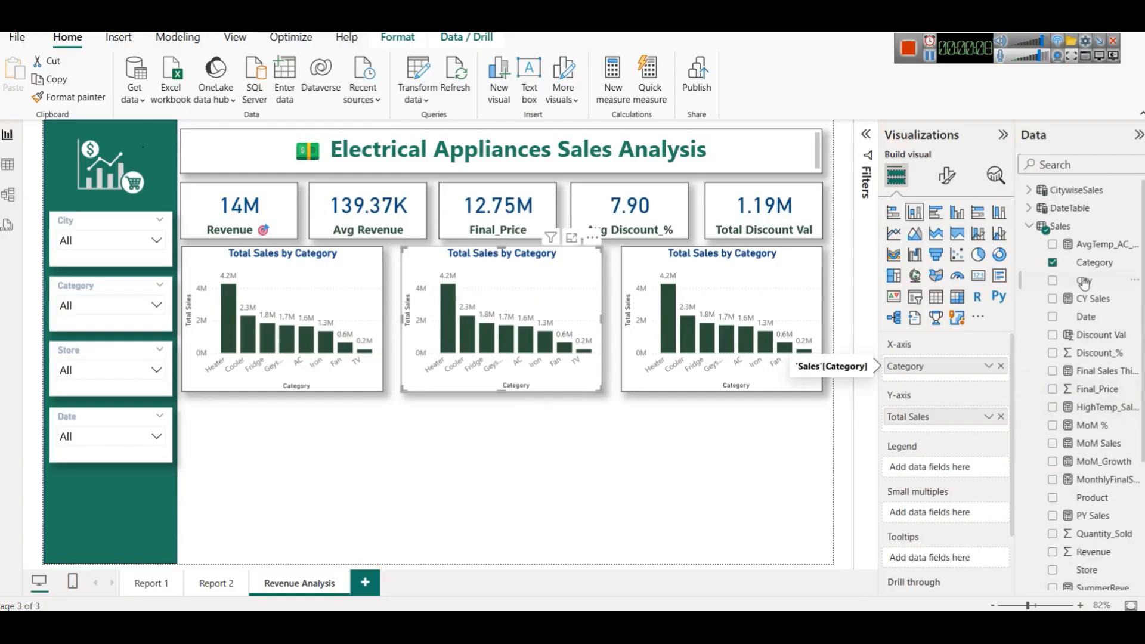
left_click(1052, 262)
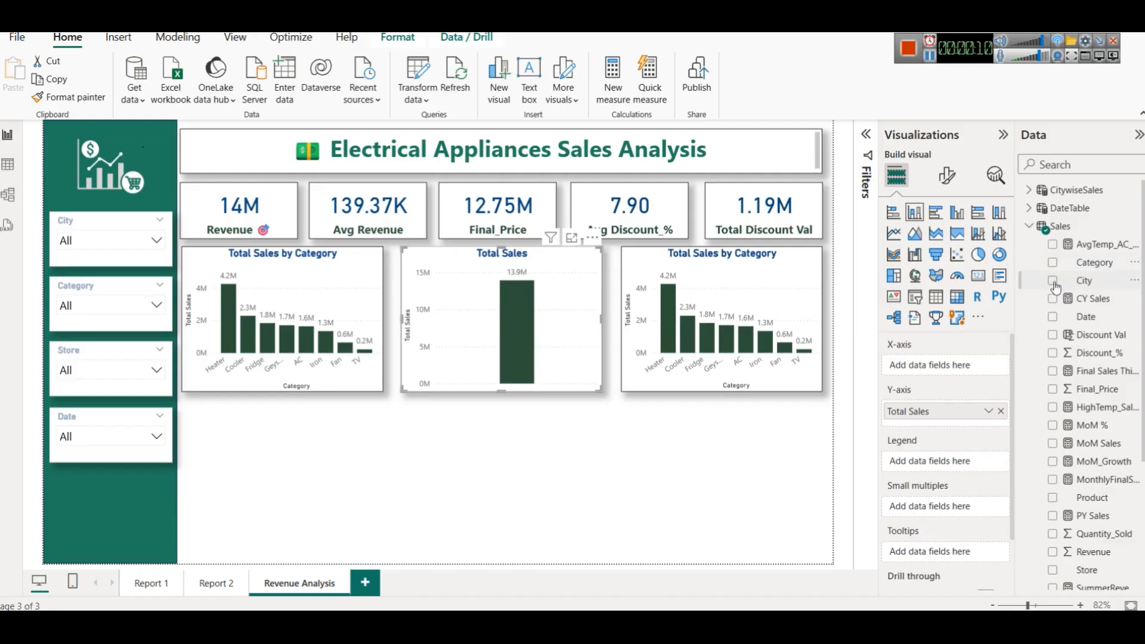
left_click(1053, 281)
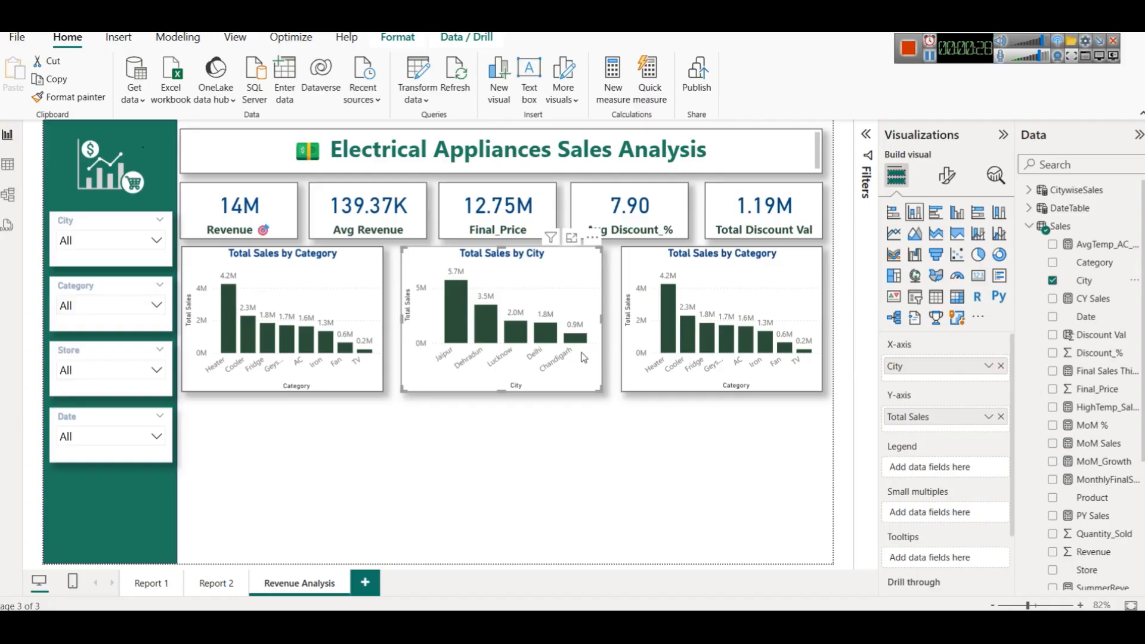
left_click(937, 215)
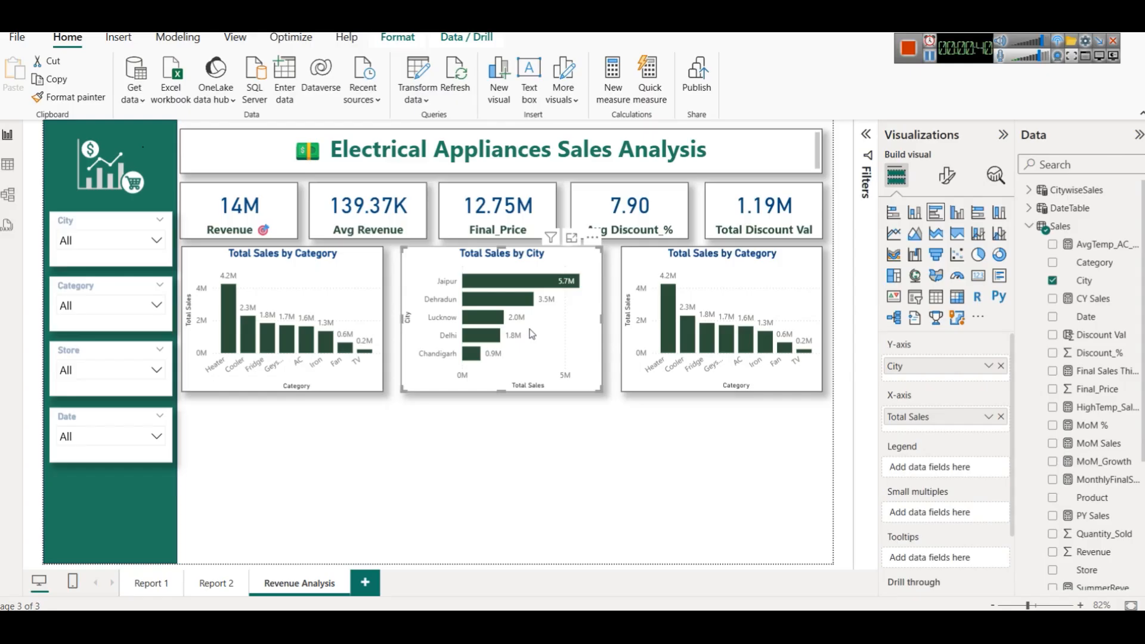
Open conditional formatting for the bar color of the Total Sales by City chart and set the format style to Gradient.
left_click(944, 176)
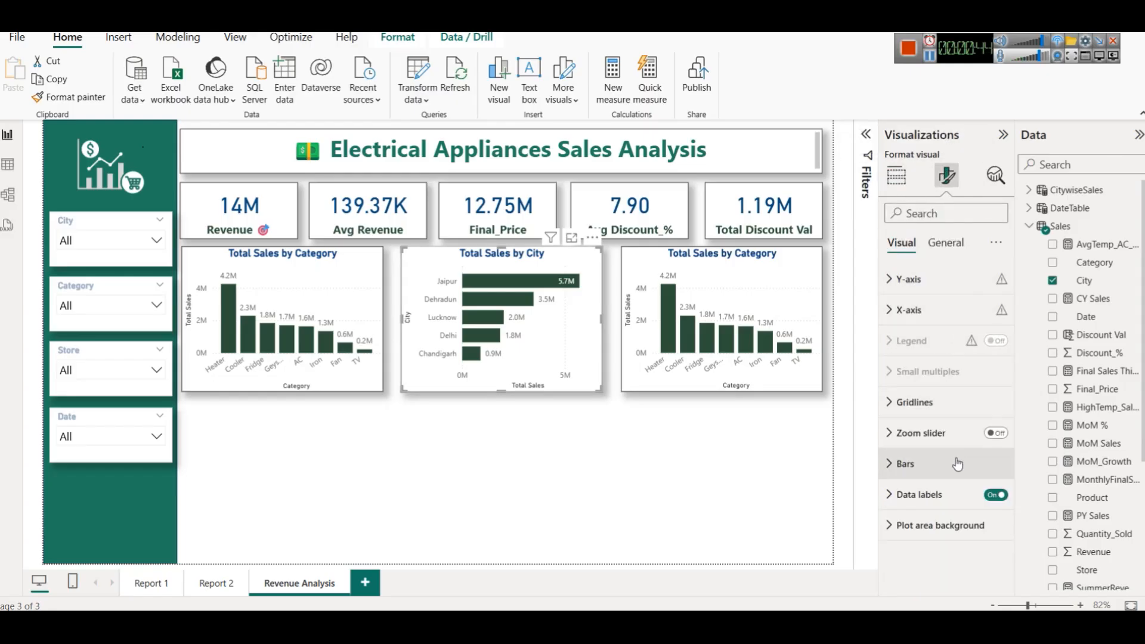
left_click(936, 463)
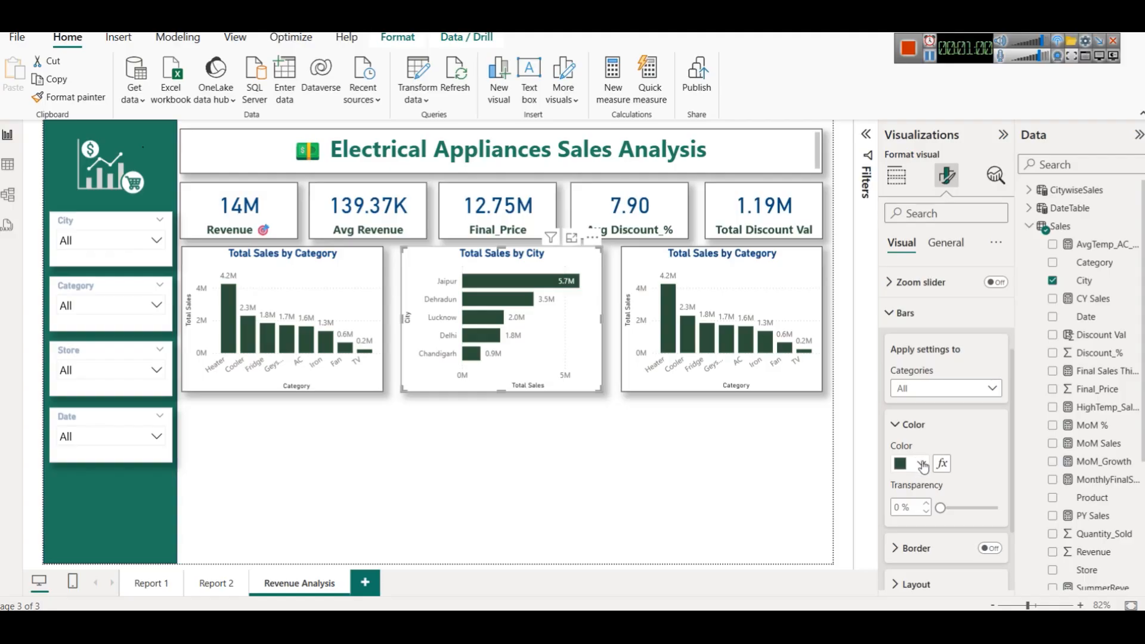
left_click(942, 463)
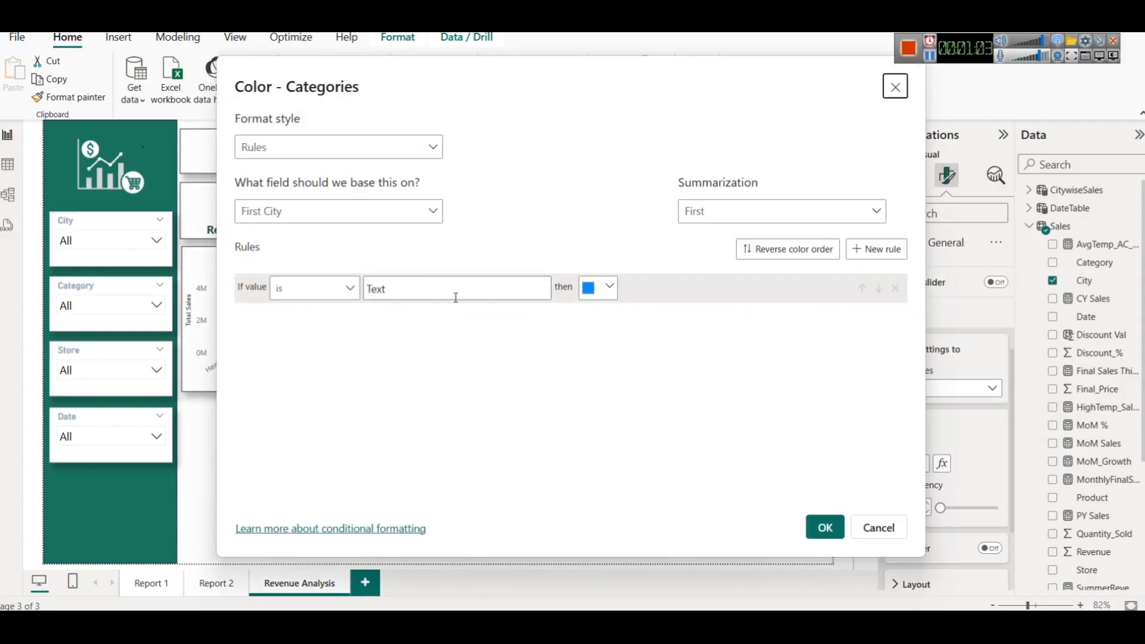
left_click(366, 144)
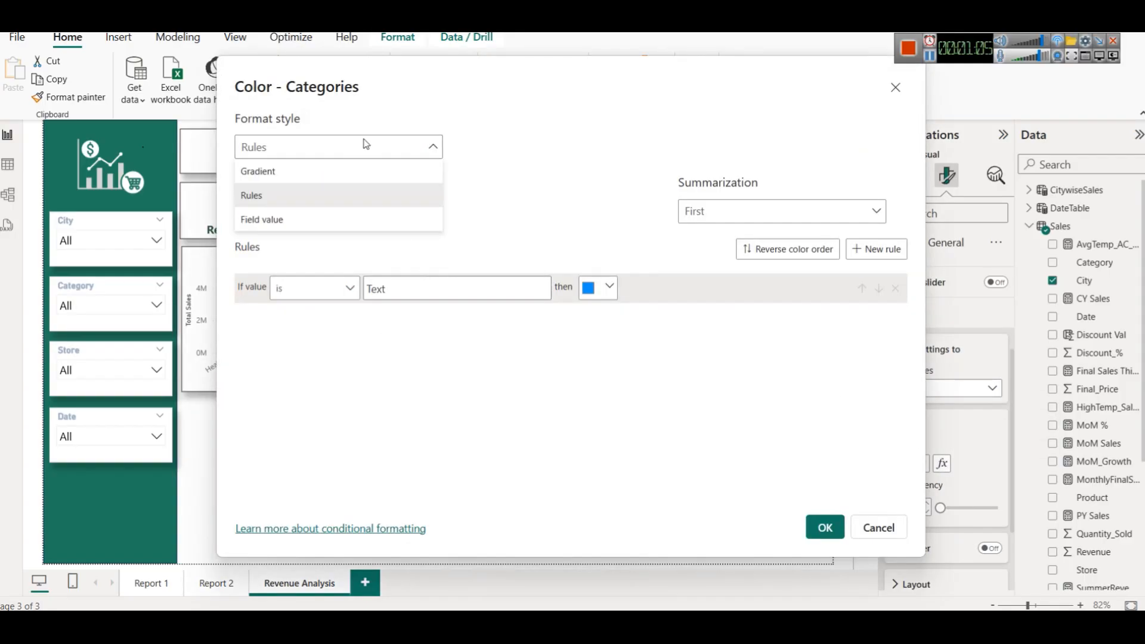
left_click(344, 173)
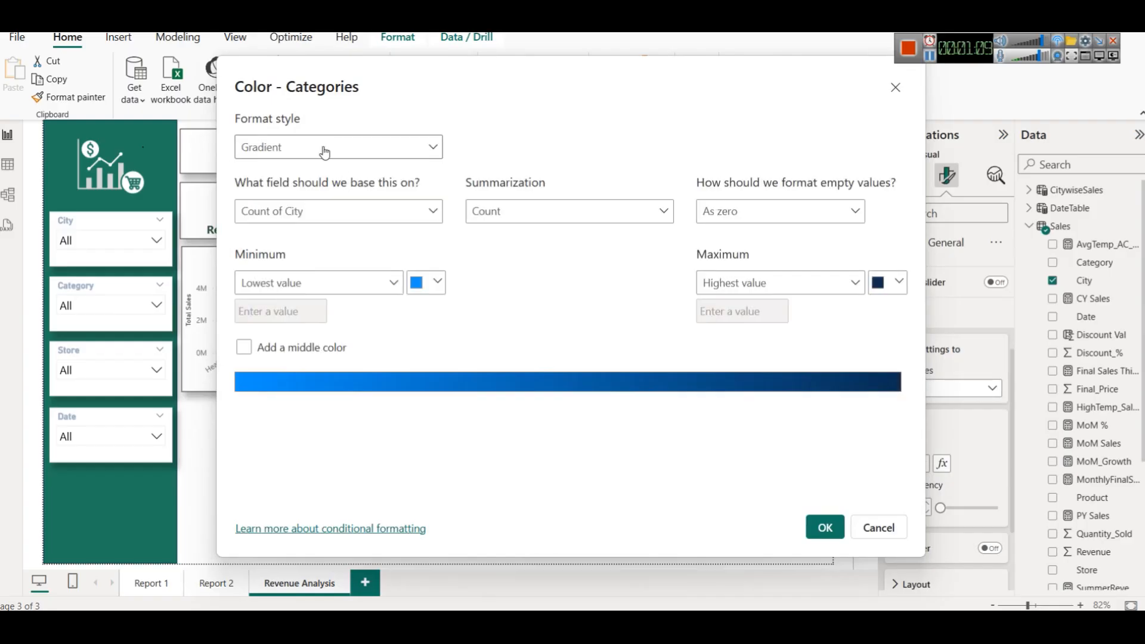
Base the bar color gradient on the Total Sales measure from the Sales table.
left_click(358, 217)
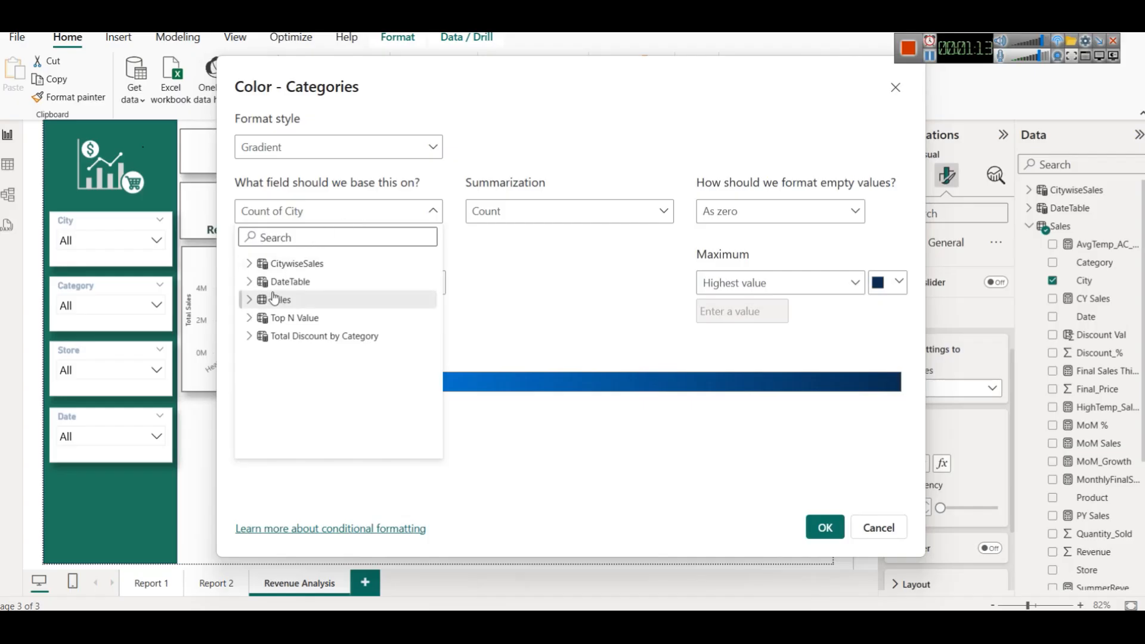
left_click(263, 305)
scroll(380, 336, "down", 5)
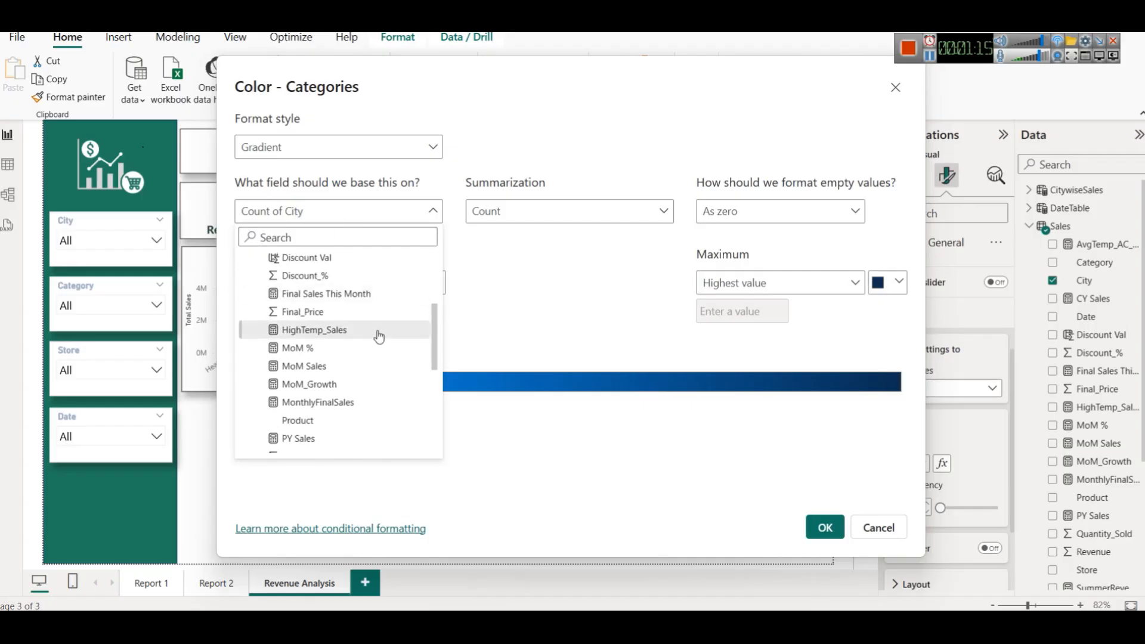
scroll(377, 333, "down", 2)
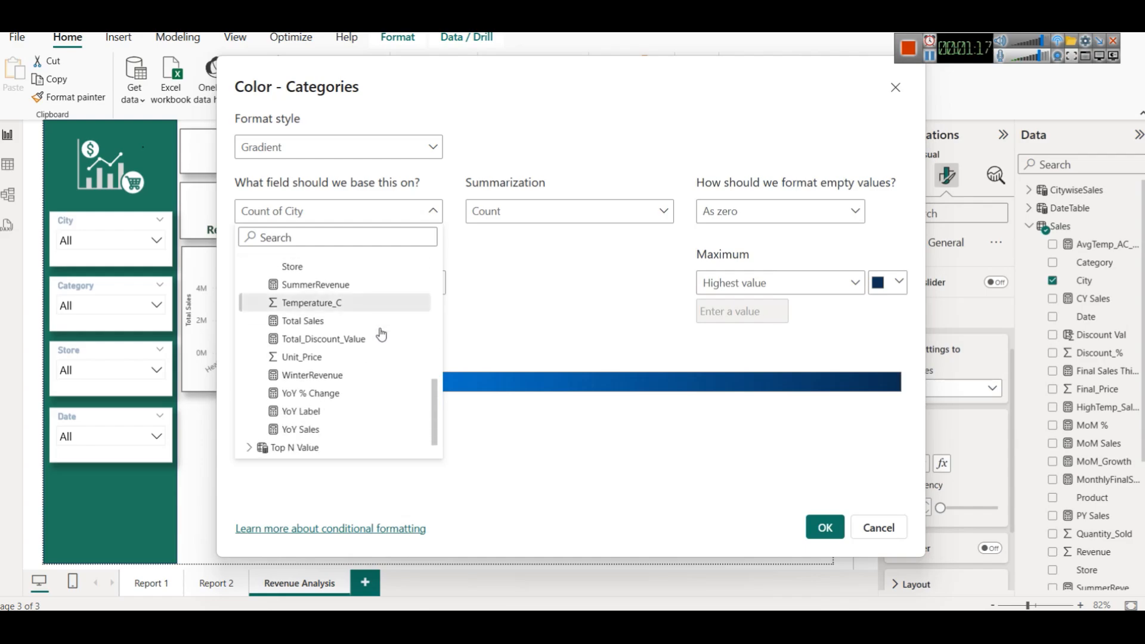
left_click(379, 332)
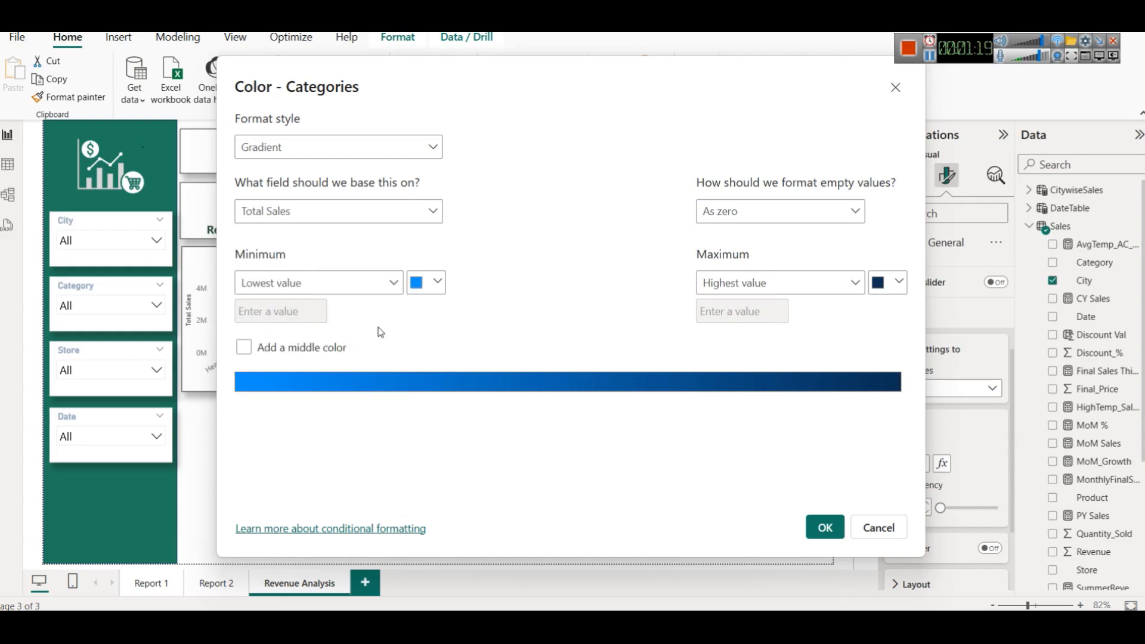
Set the gradient's minimum color to light green #bddbc7 and its maximum color to dark green.
left_click(439, 289)
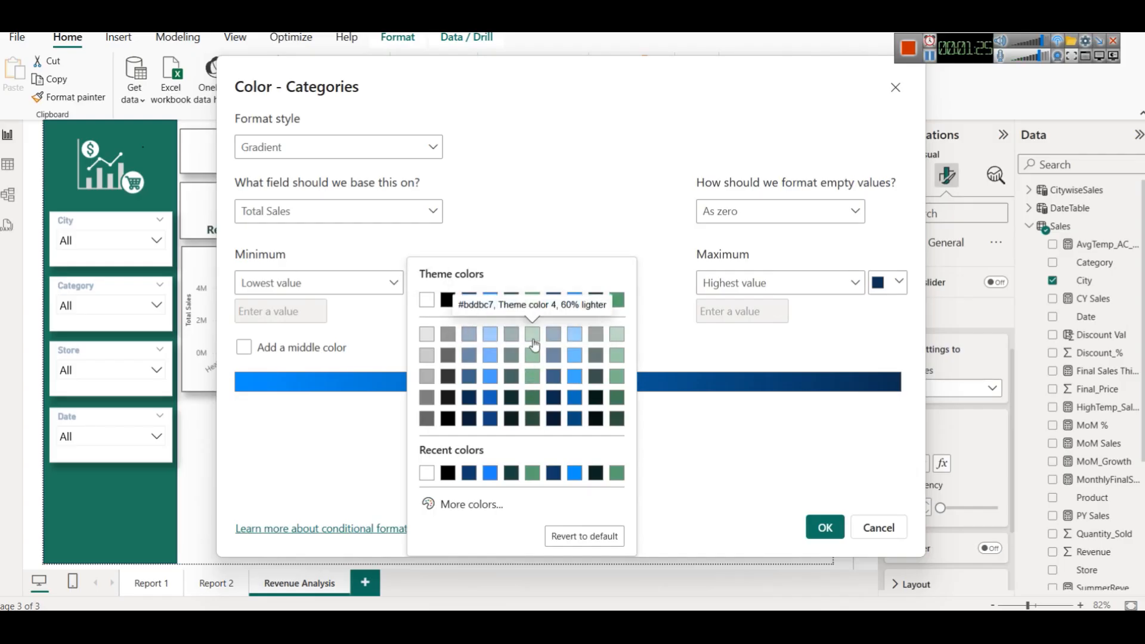
left_click(534, 344)
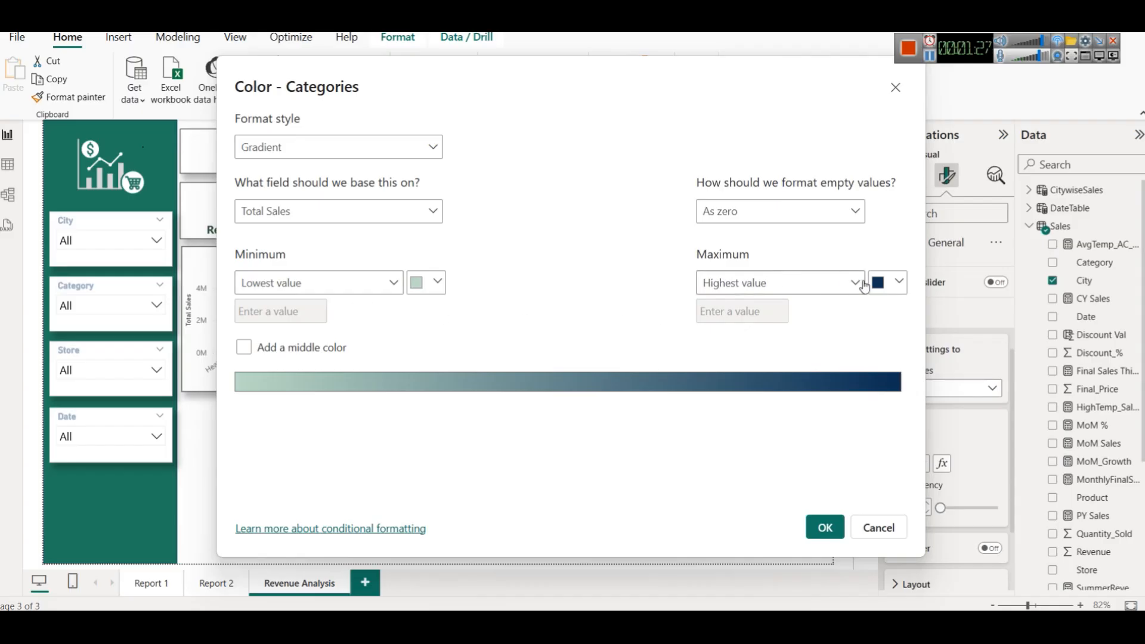
left_click(881, 283)
left_click(800, 420)
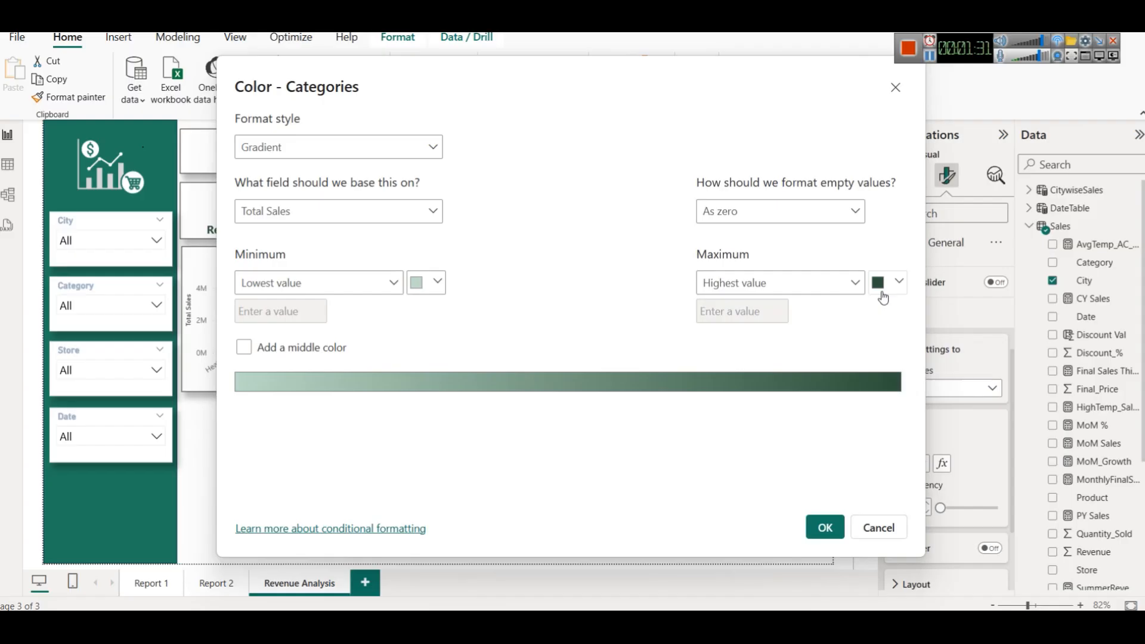
Add a middle color to the gradient, set it to a muted blue, and apply the conditional formatting.
left_click(337, 351)
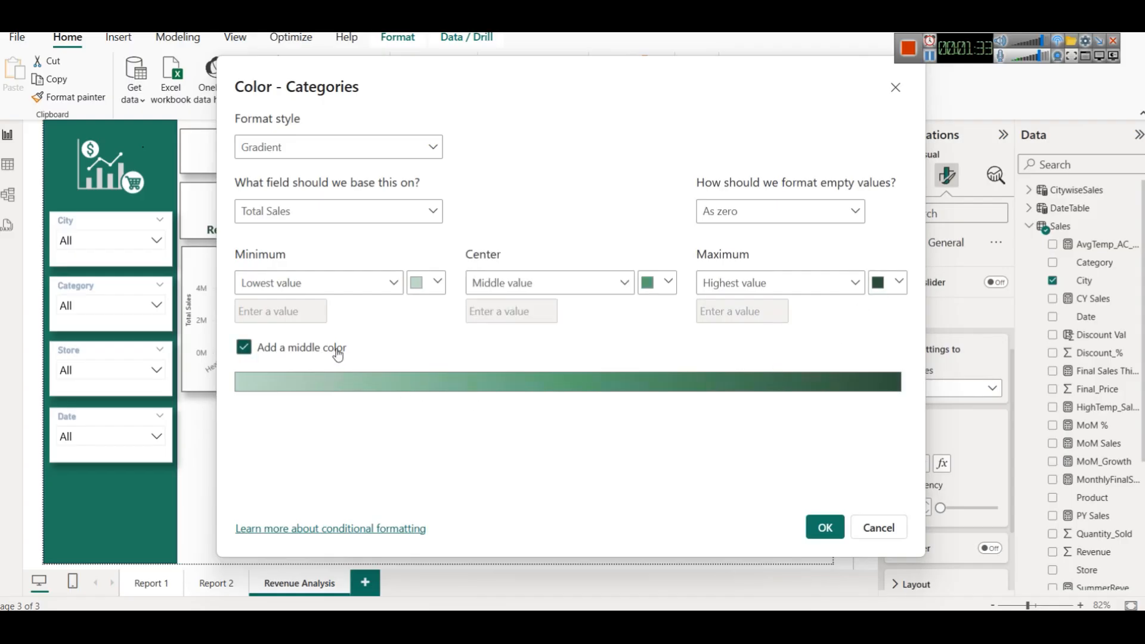
left_click(657, 283)
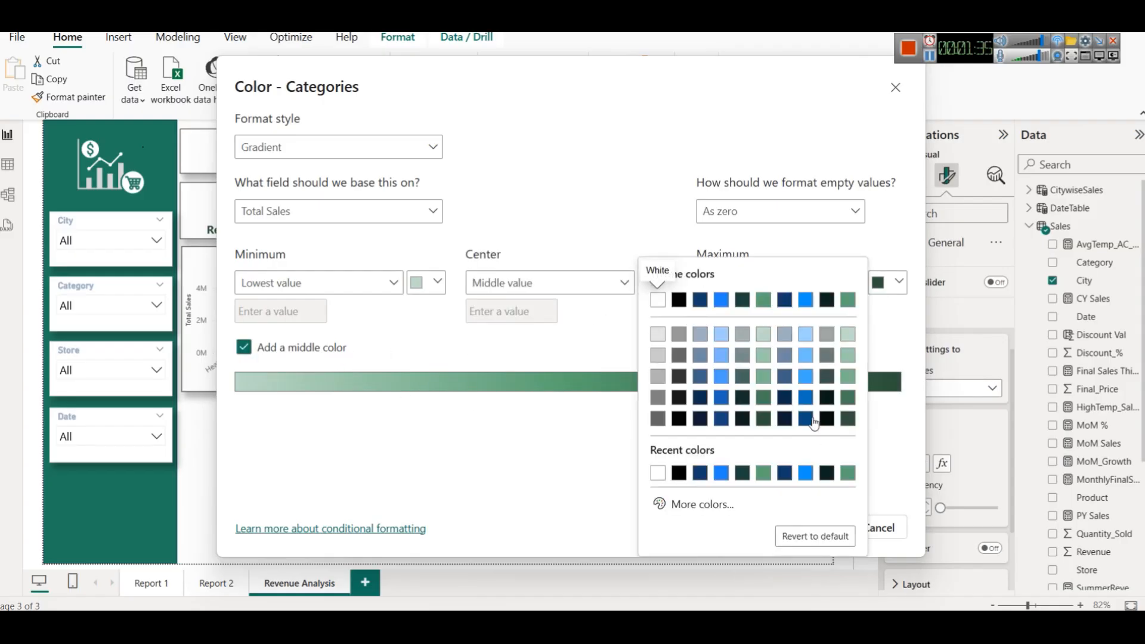
left_click(784, 385)
left_click(815, 529)
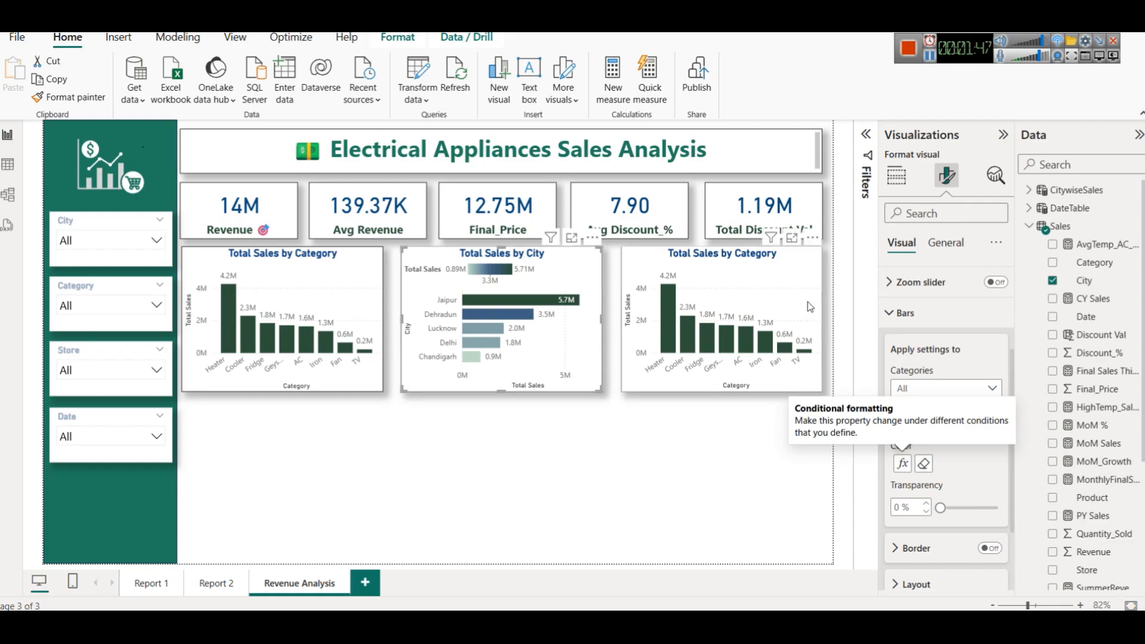
Toggle the legend of the Total Sales by City chart off and on again.
scroll(990, 344, "up", 5)
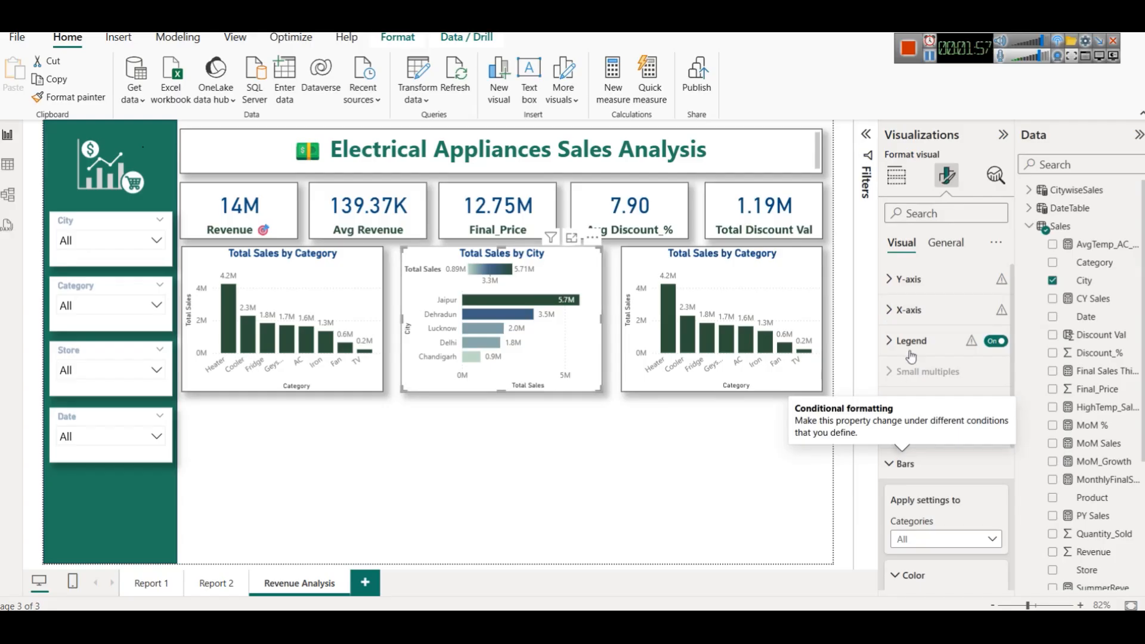
left_click(995, 341)
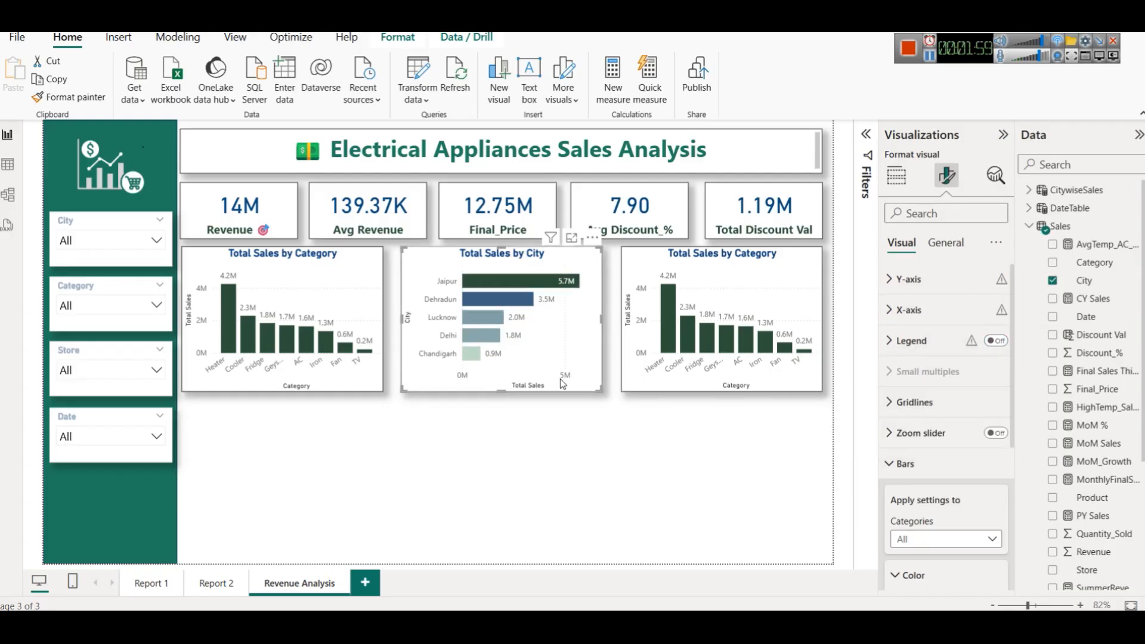
left_click(996, 341)
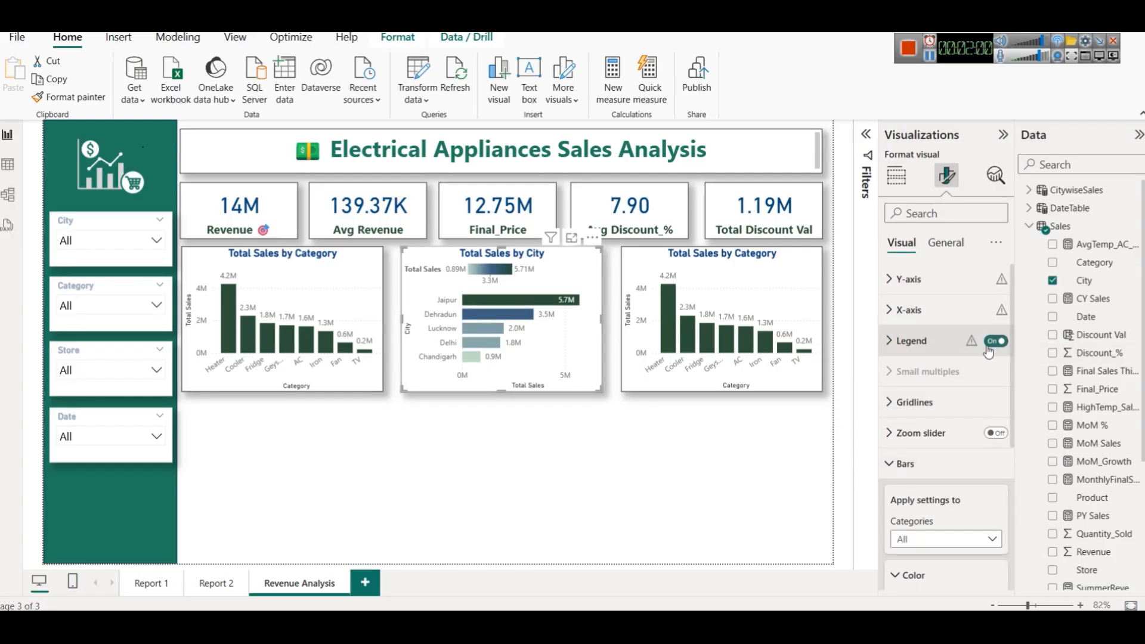
Convert the Total Sales by City bar chart into a map visual.
left_click(563, 419)
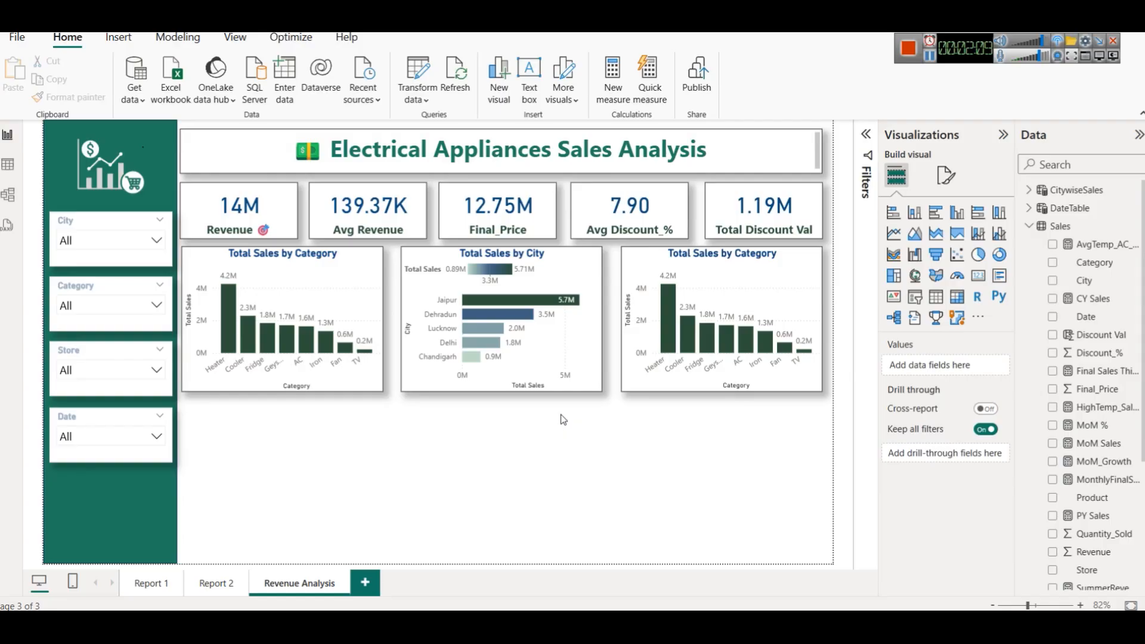
mouse_move(470, 322)
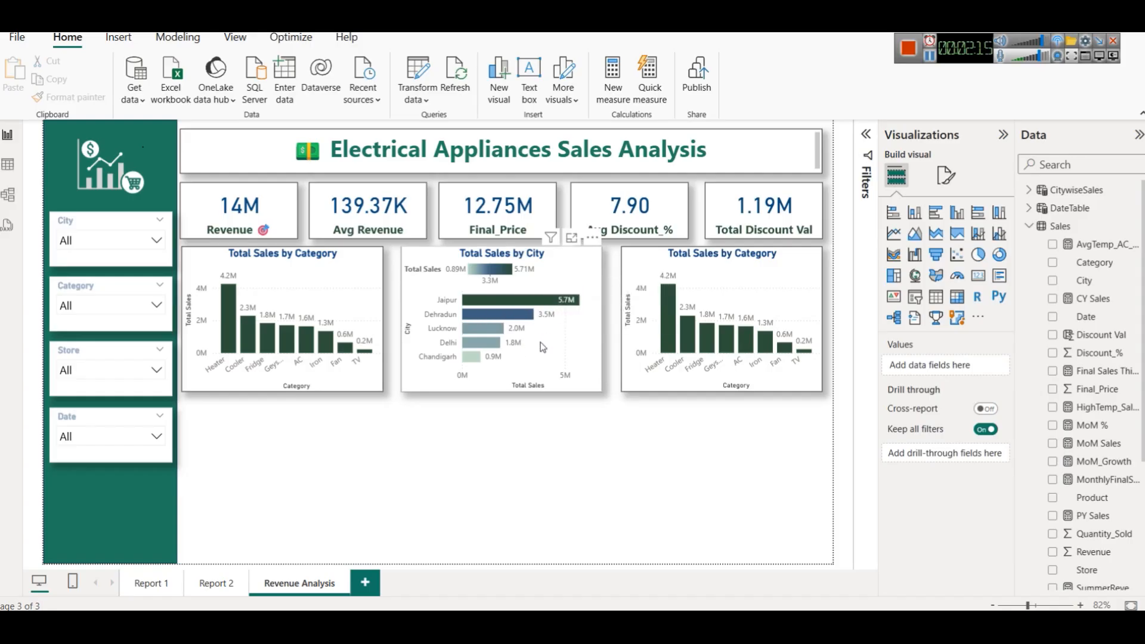
left_click(564, 351)
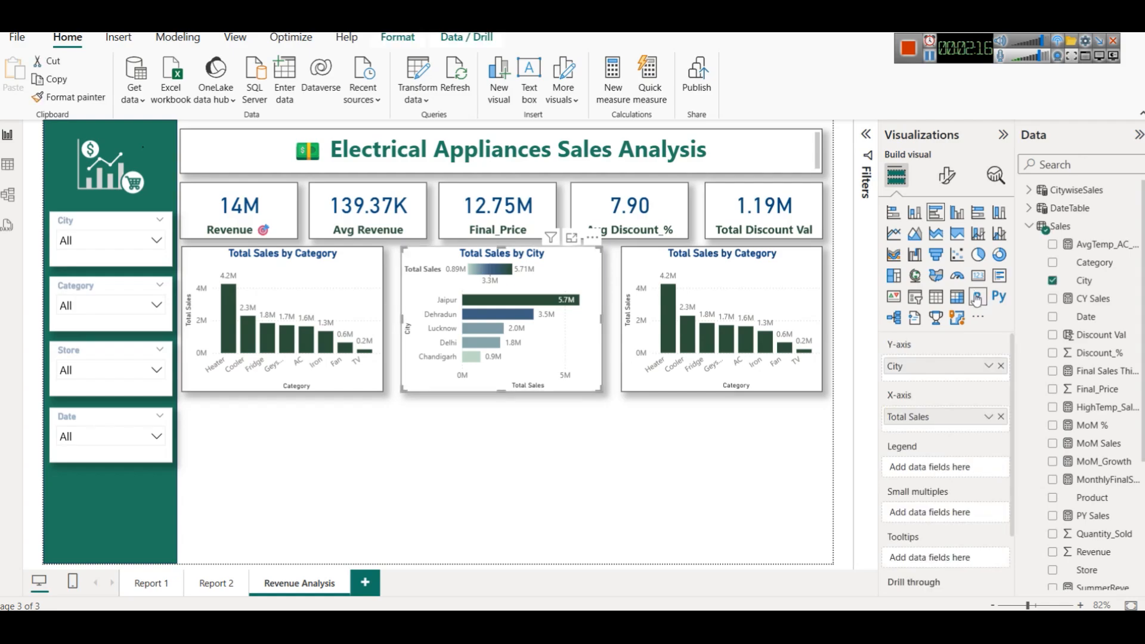
left_click(922, 284)
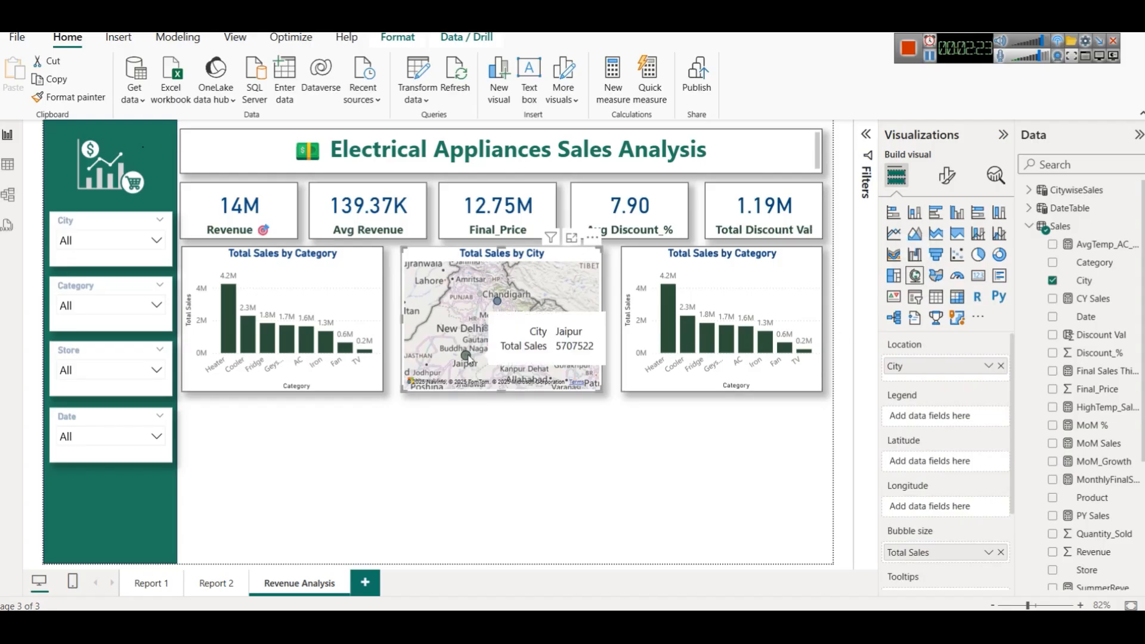
mouse_move(919, 537)
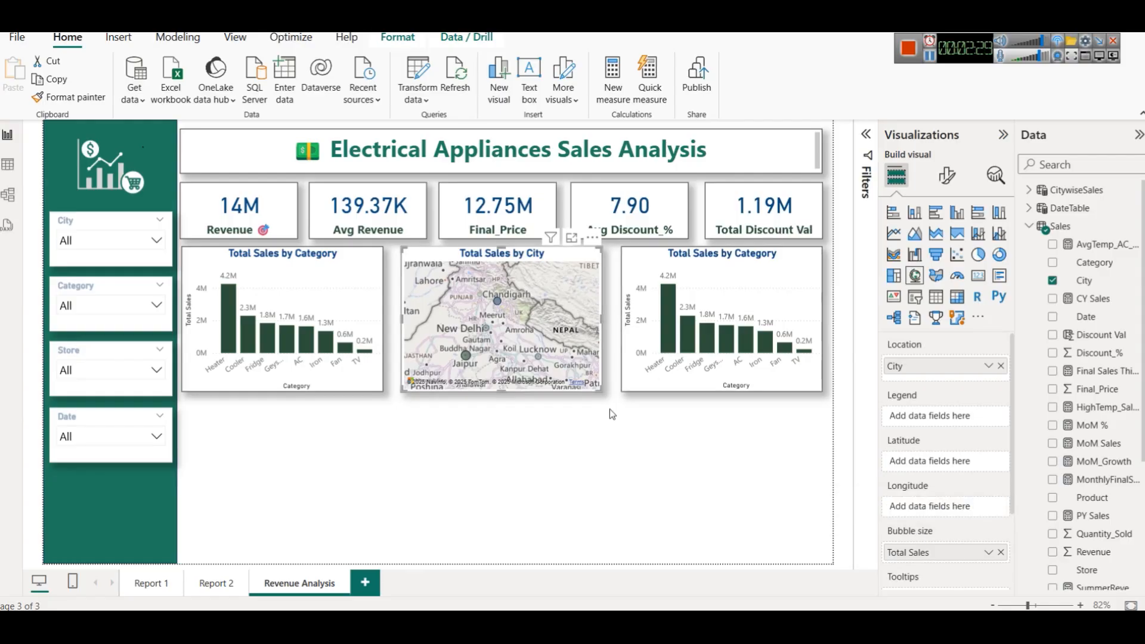
mouse_move(466, 360)
Try the Grayscale, Light, Dark and Aerial styles on the city map and set its style to Light.
left_click(946, 176)
left_click(931, 279)
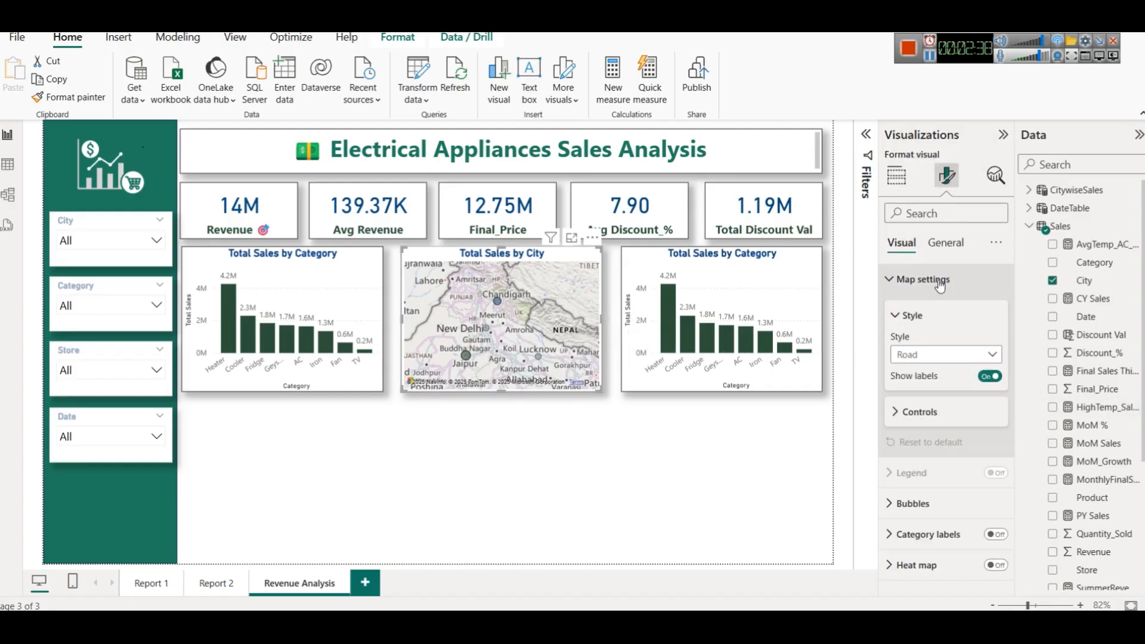
left_click(950, 357)
left_click(933, 427)
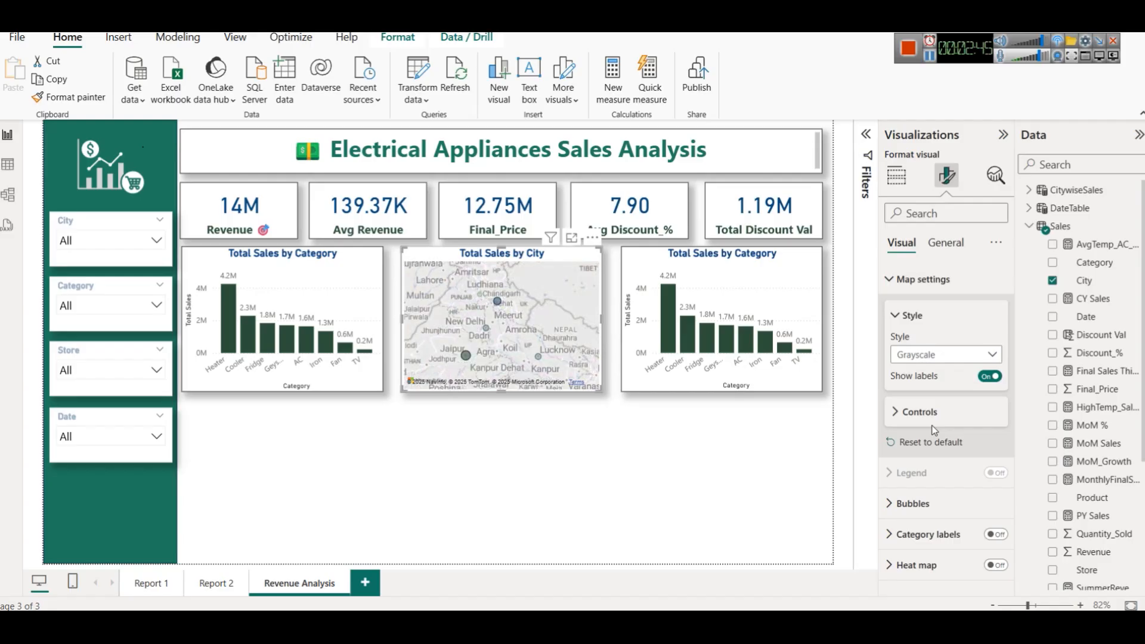
left_click(964, 357)
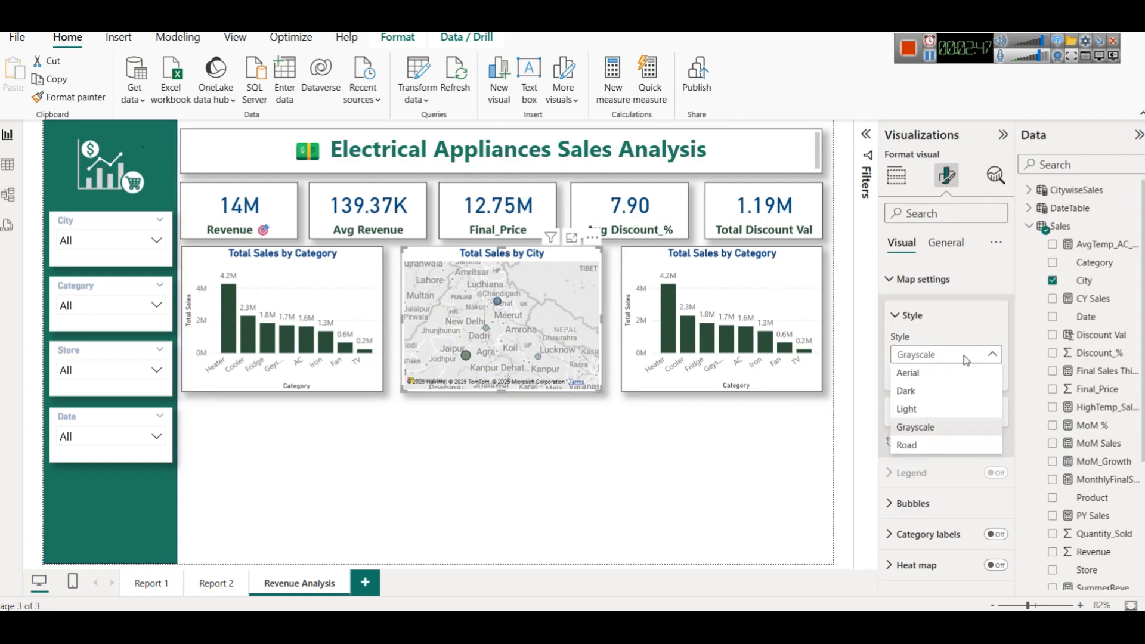
left_click(947, 410)
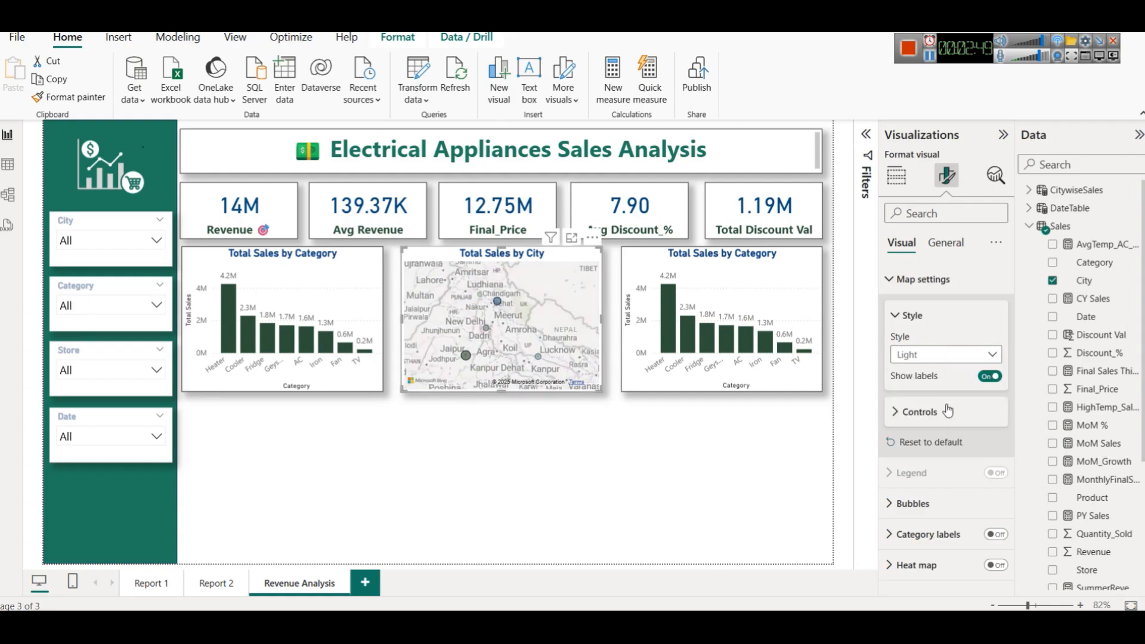
left_click(943, 356)
left_click(944, 392)
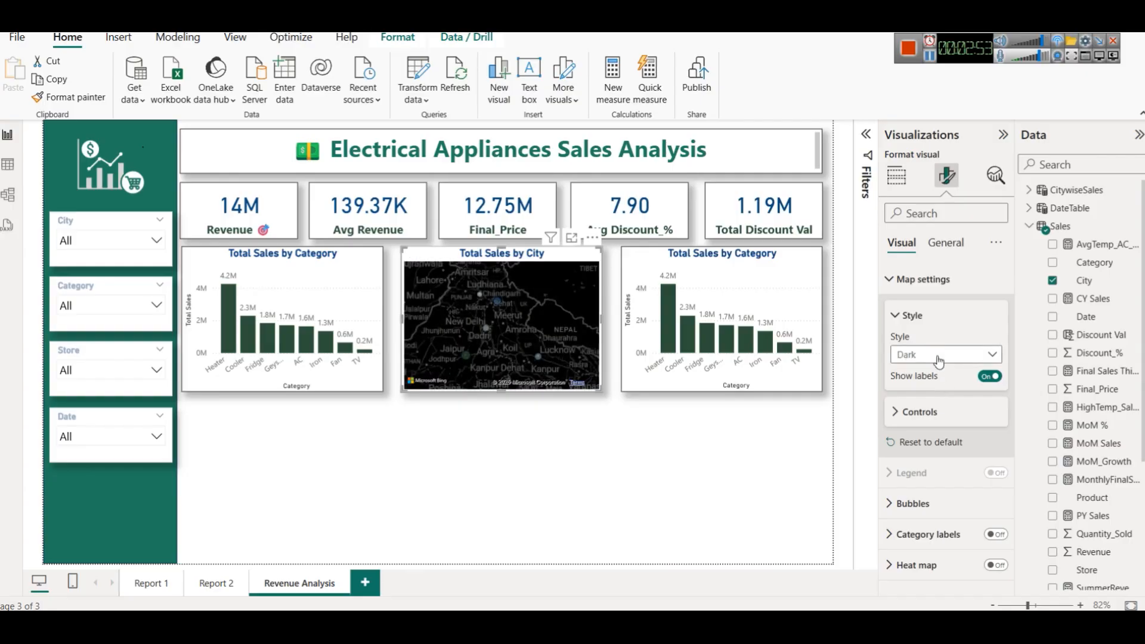
left_click(937, 353)
left_click(934, 374)
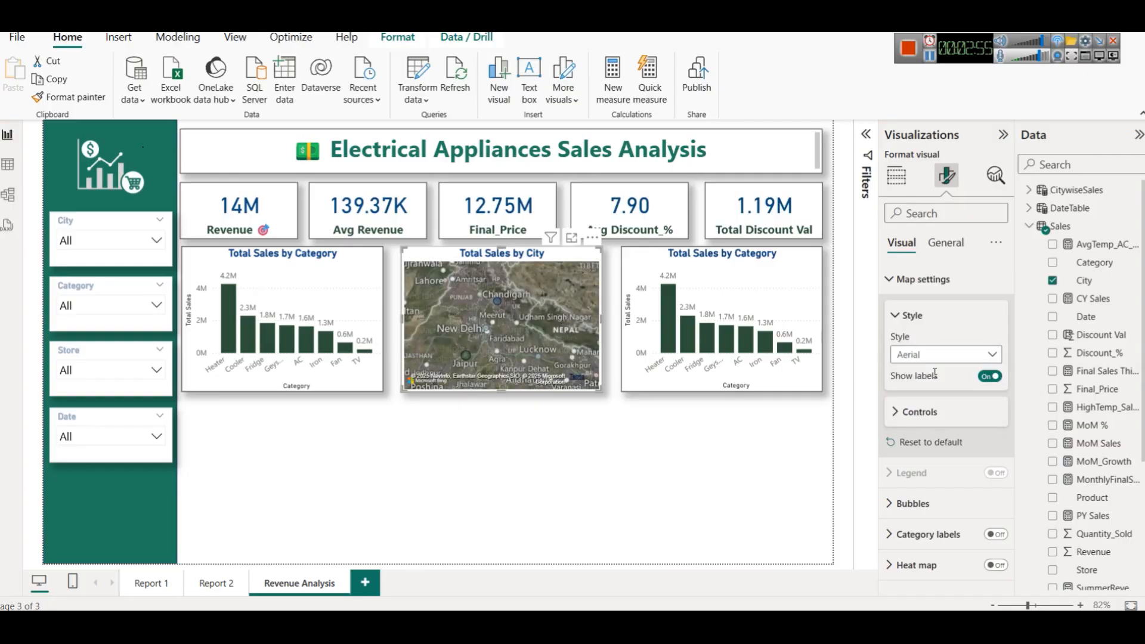
left_click(935, 356)
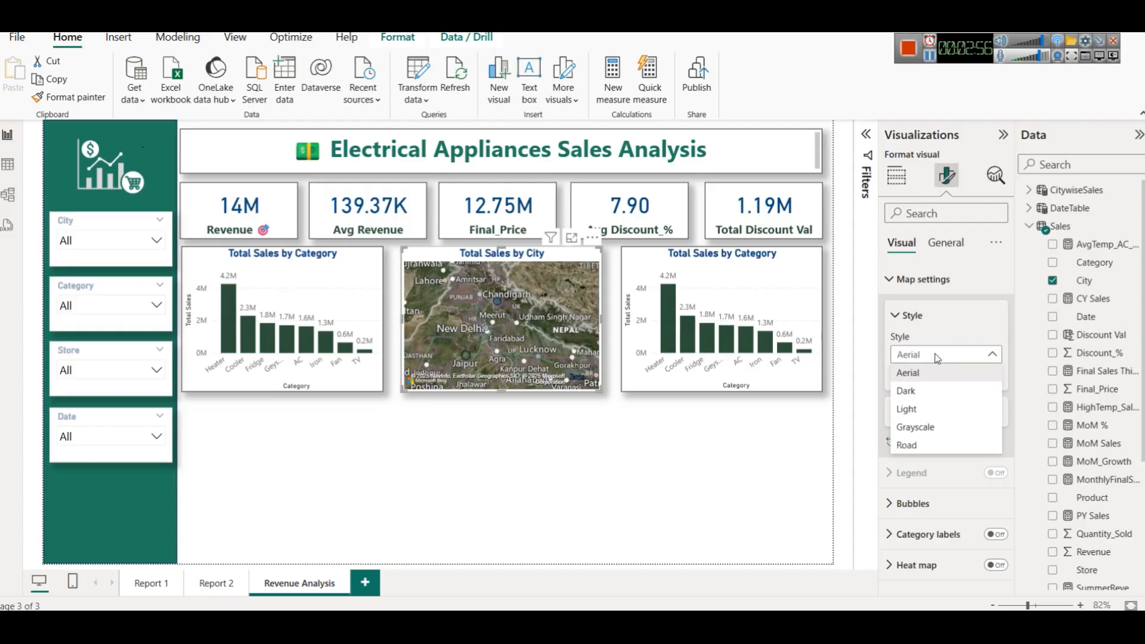
left_click(936, 405)
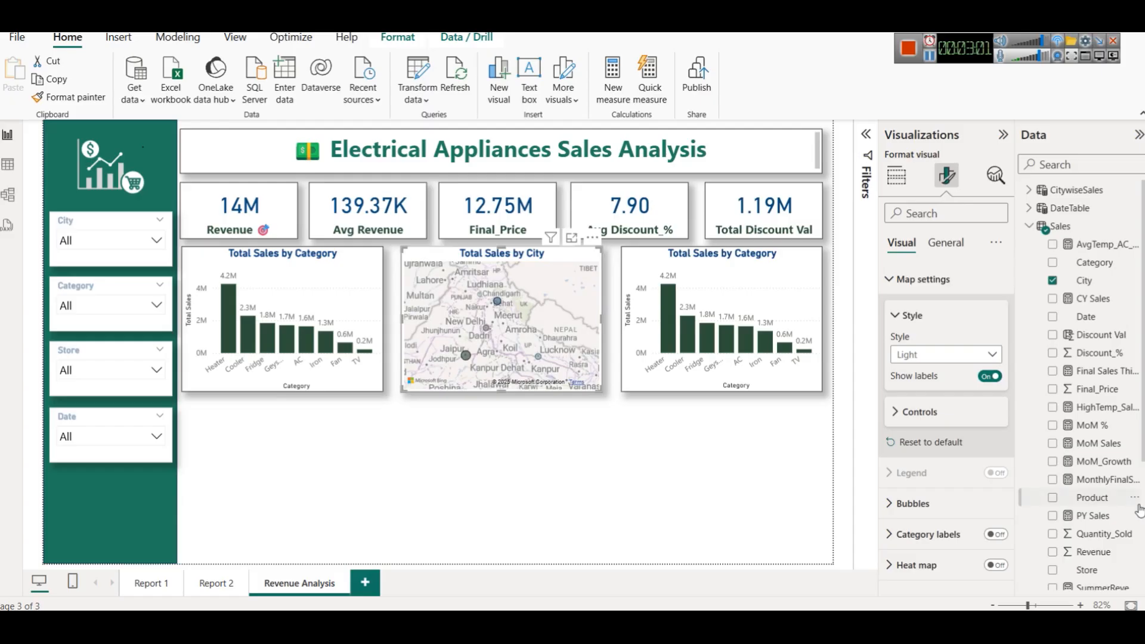
Set the city map's bubble range scaling to Magnitude and the bubble size to 7.
left_click(960, 505)
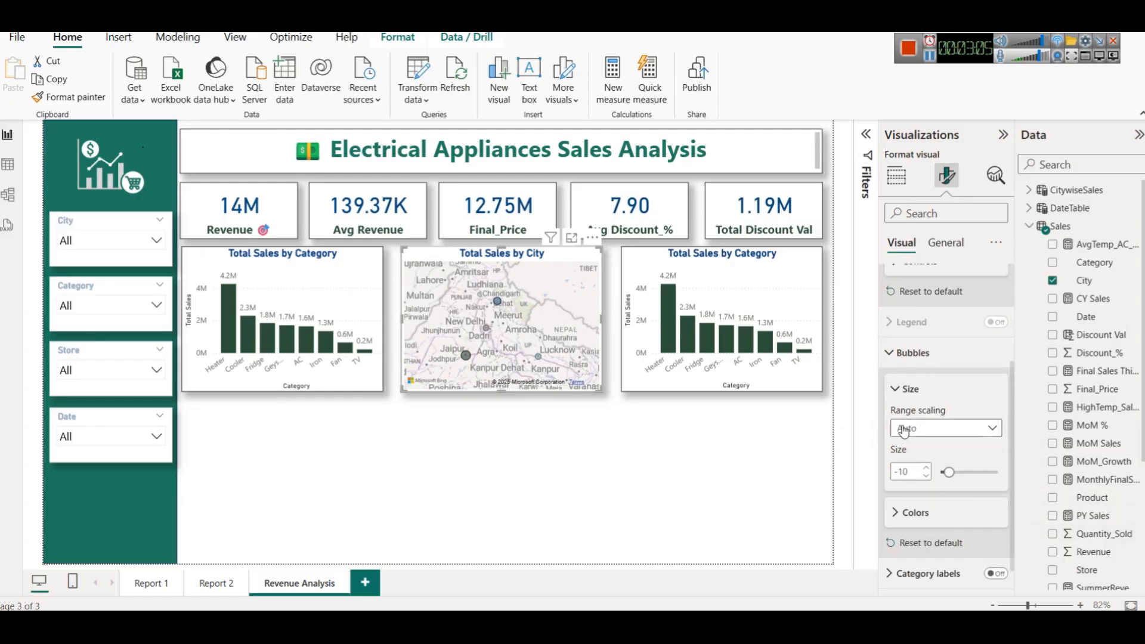
left_click(931, 434)
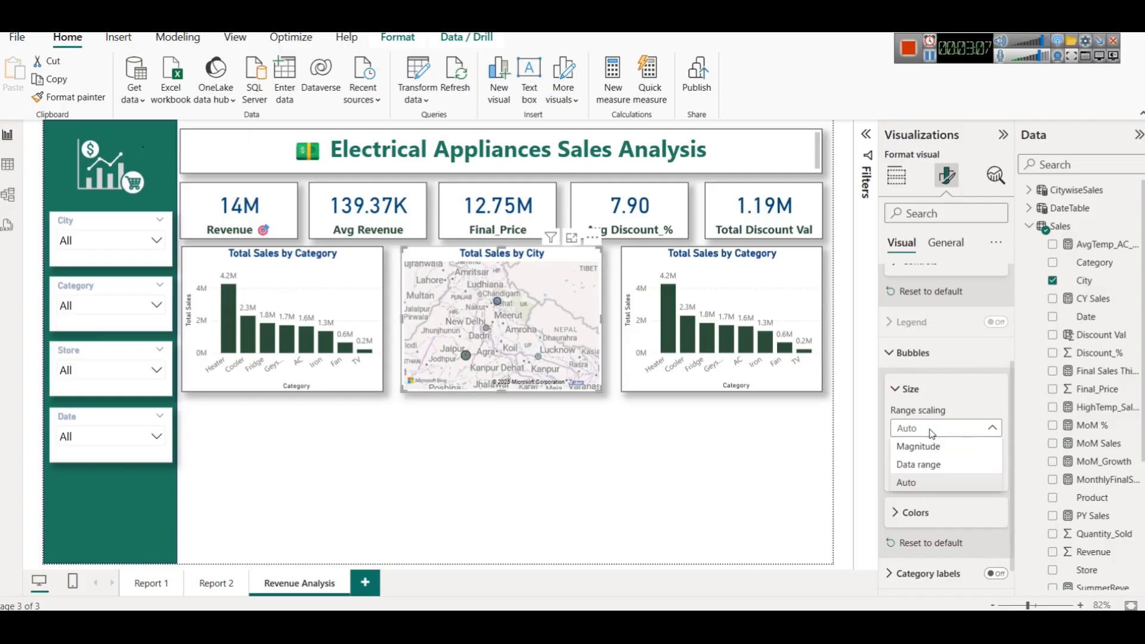
left_click(940, 465)
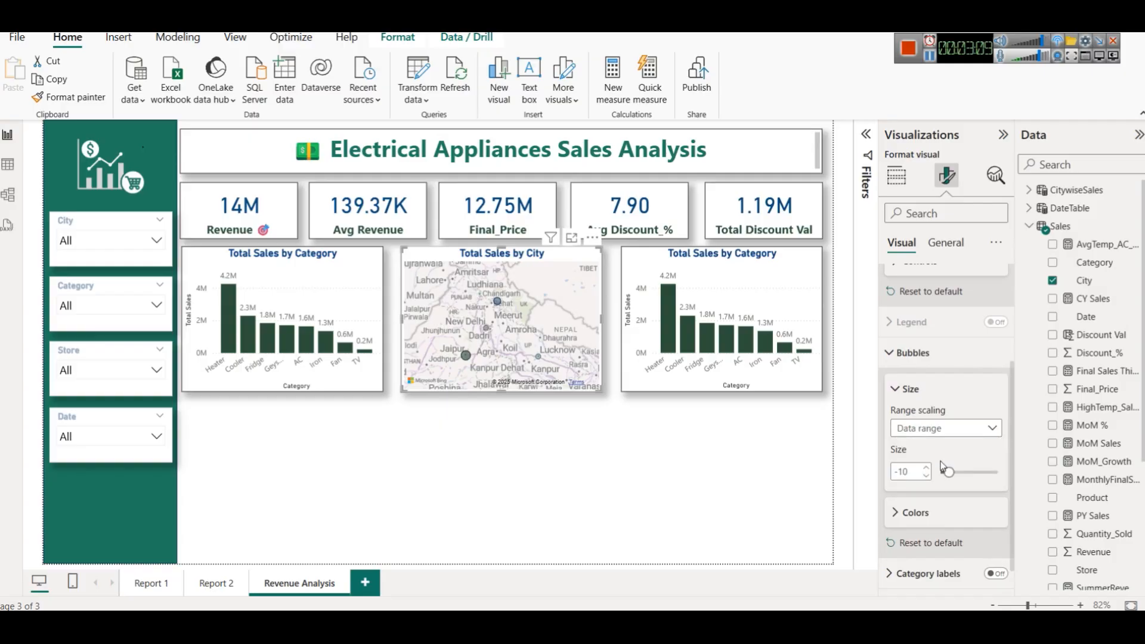
left_click(927, 429)
left_click(928, 446)
triple_click(926, 469)
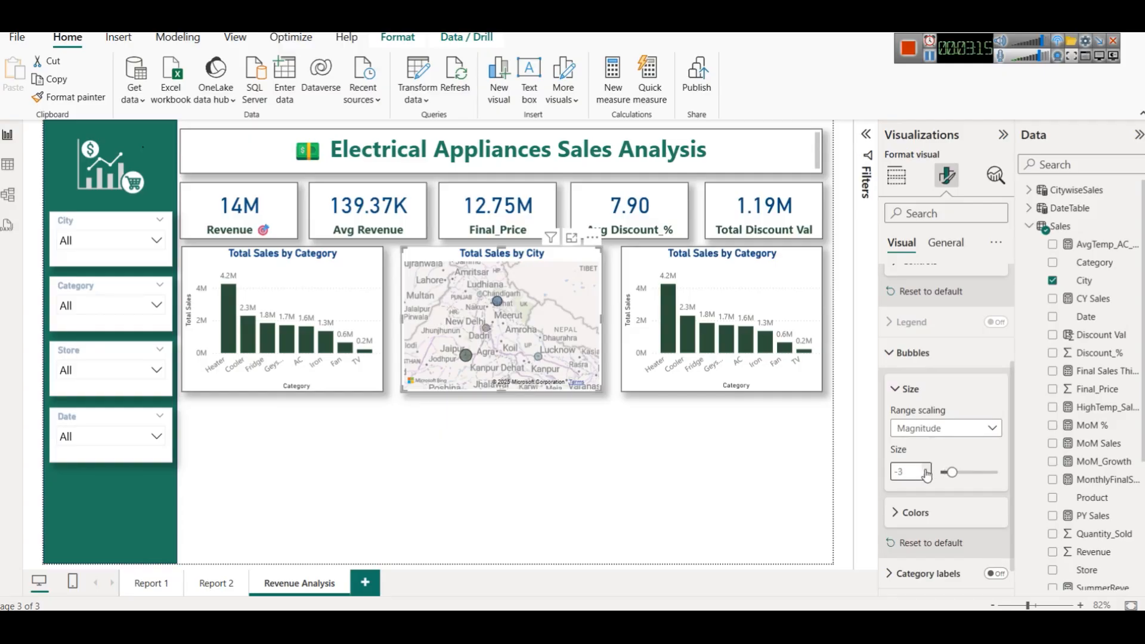
left_click(926, 468)
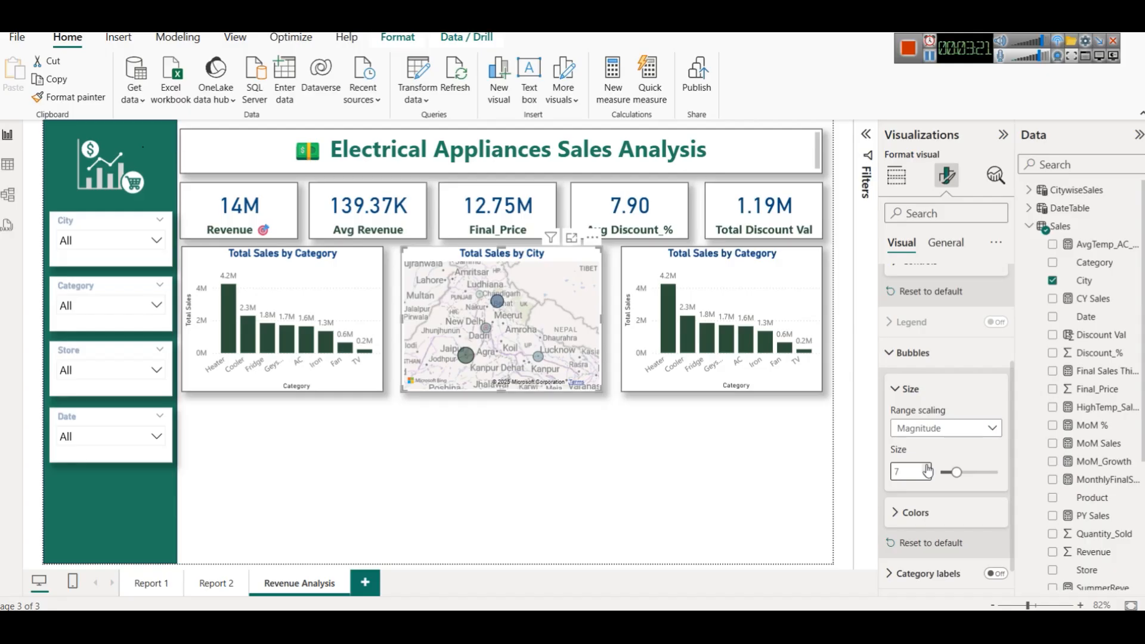
scroll(949, 370, "up", 3)
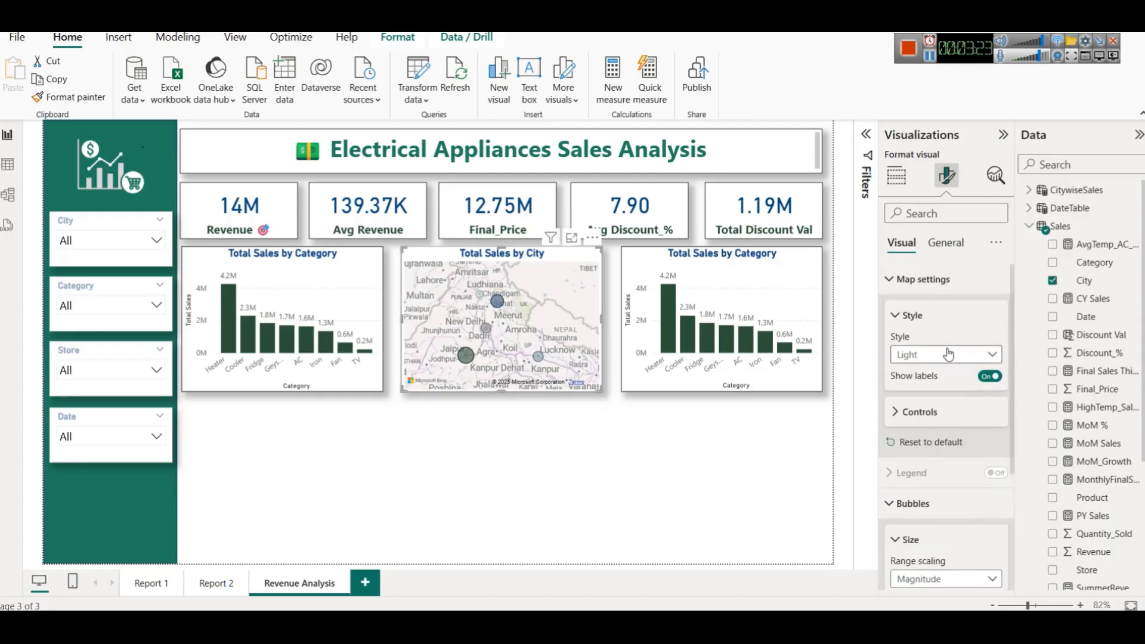
left_click(945, 278)
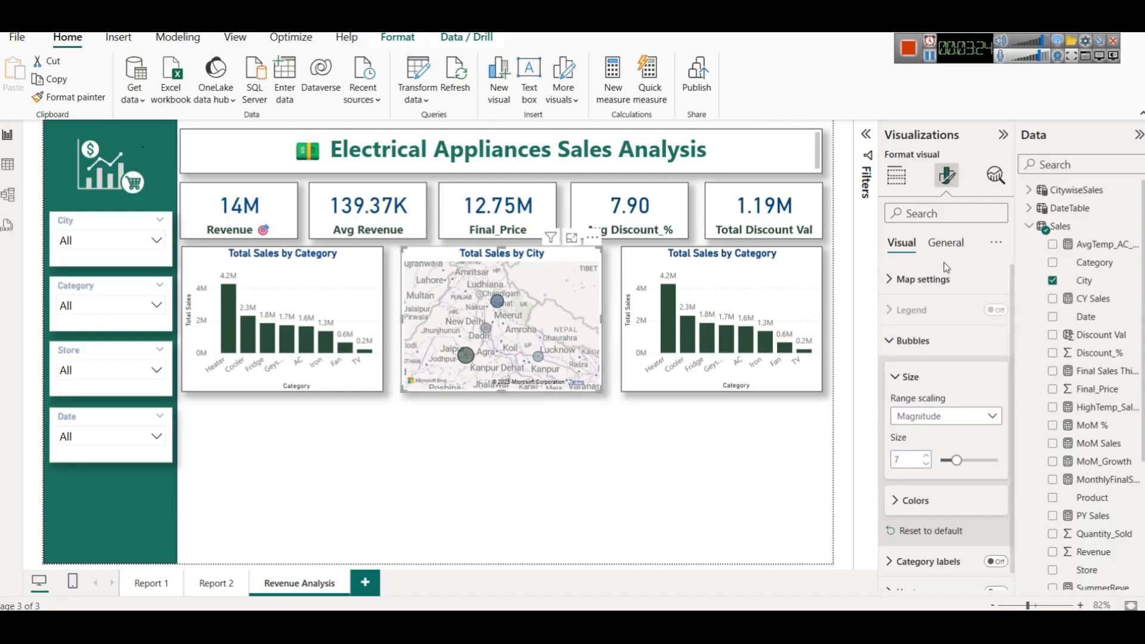
left_click(947, 352)
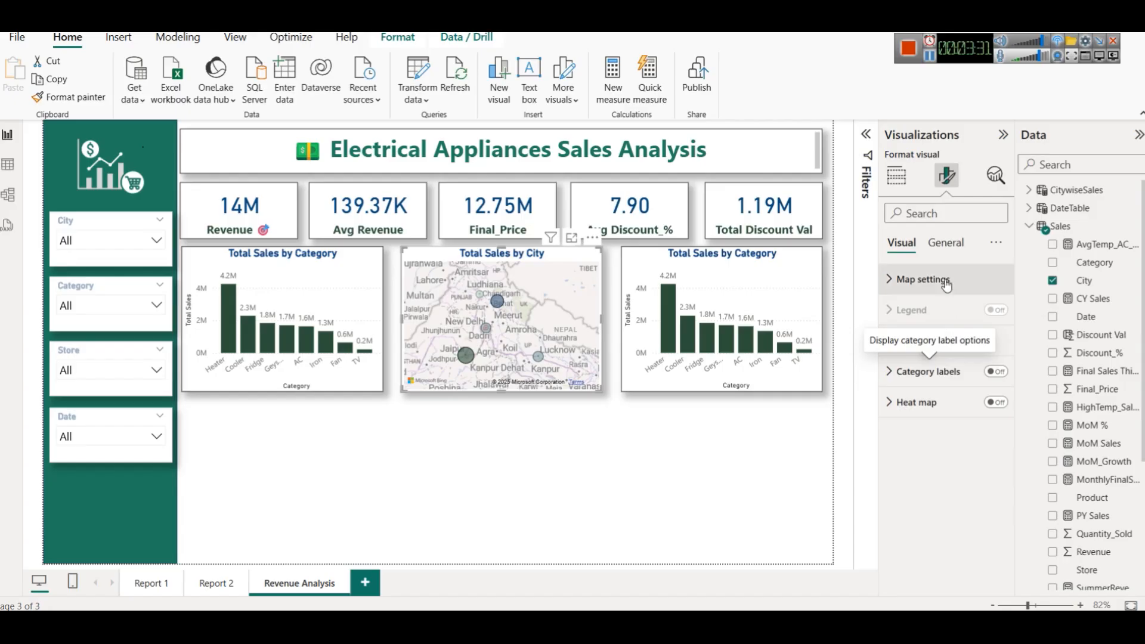
Undo the latest changes to the Total Sales by City map.
left_click(944, 279)
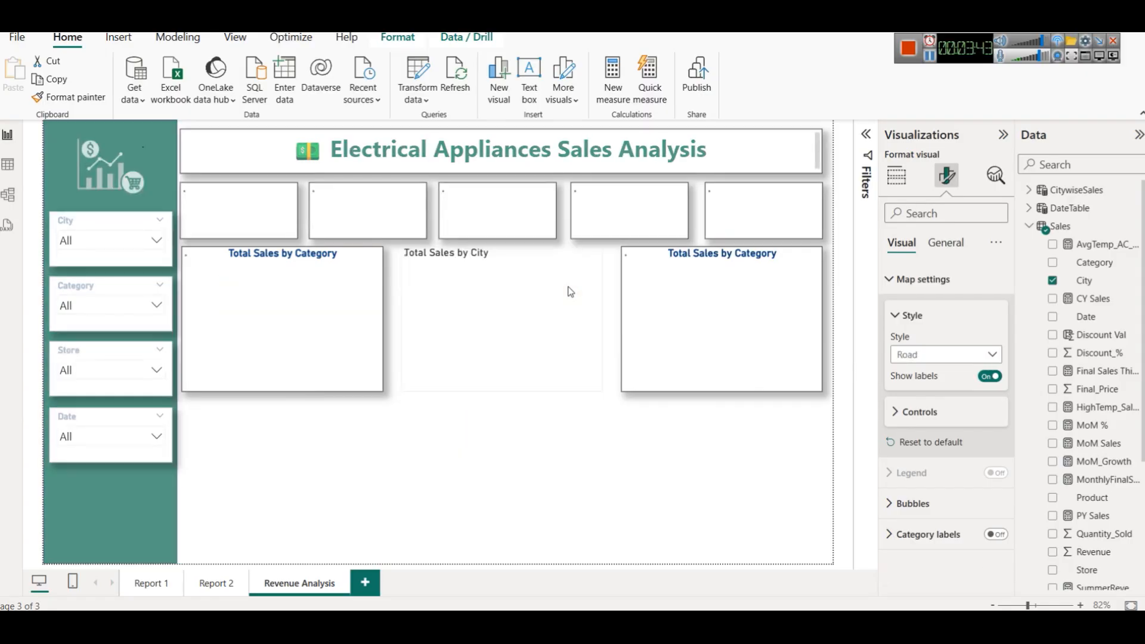
key("ctrl+z")
key("ctrl+z")
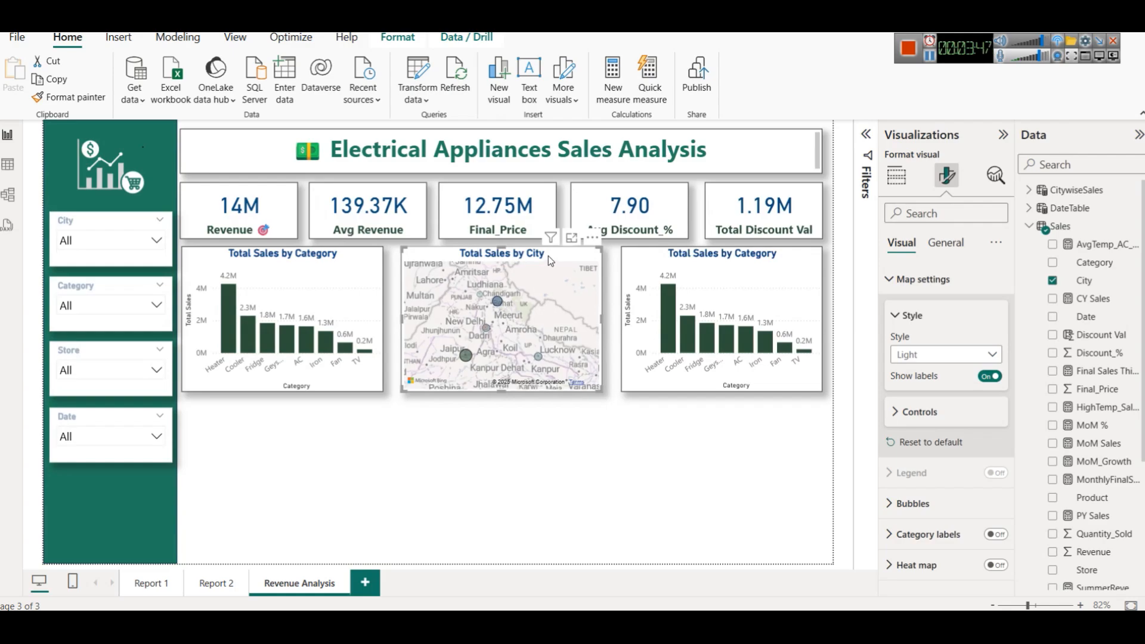
key("ctrl+z")
Duplicate the first Total Sales by Category column chart and place the copy in the middle slot of the chart row.
left_click(351, 261)
key("ctrl+c")
key("ctrl+v")
left_click_drag(351, 262, 568, 258)
left_click(616, 474)
left_click(575, 305)
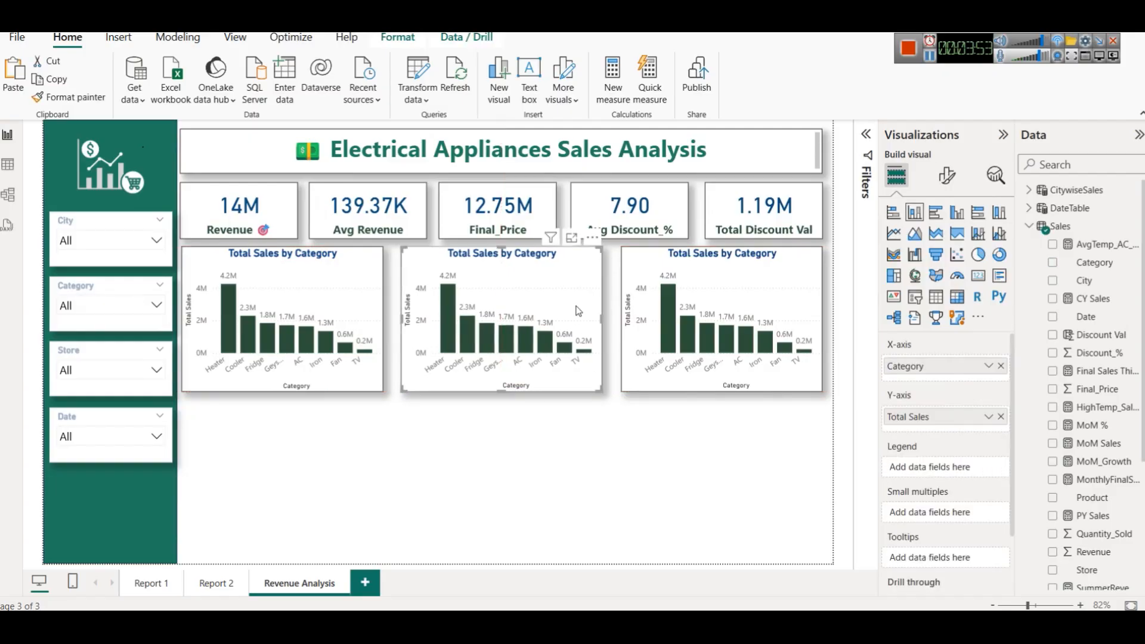
Replace Category with City on the middle chart's X-axis and convert the chart into a map visual.
left_click(947, 176)
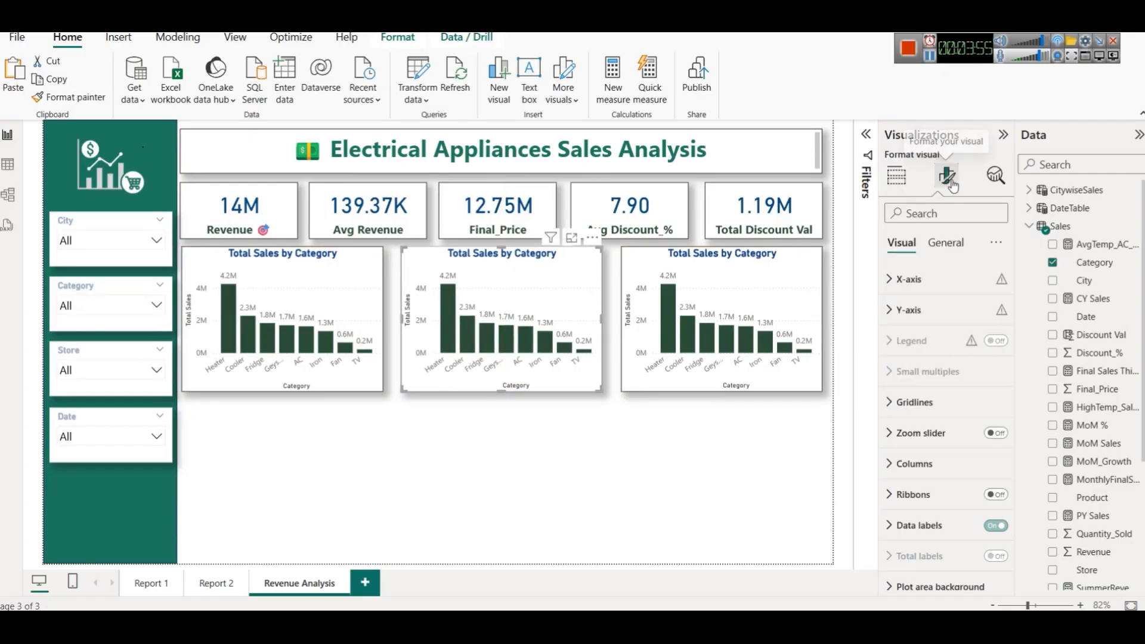
left_click(896, 175)
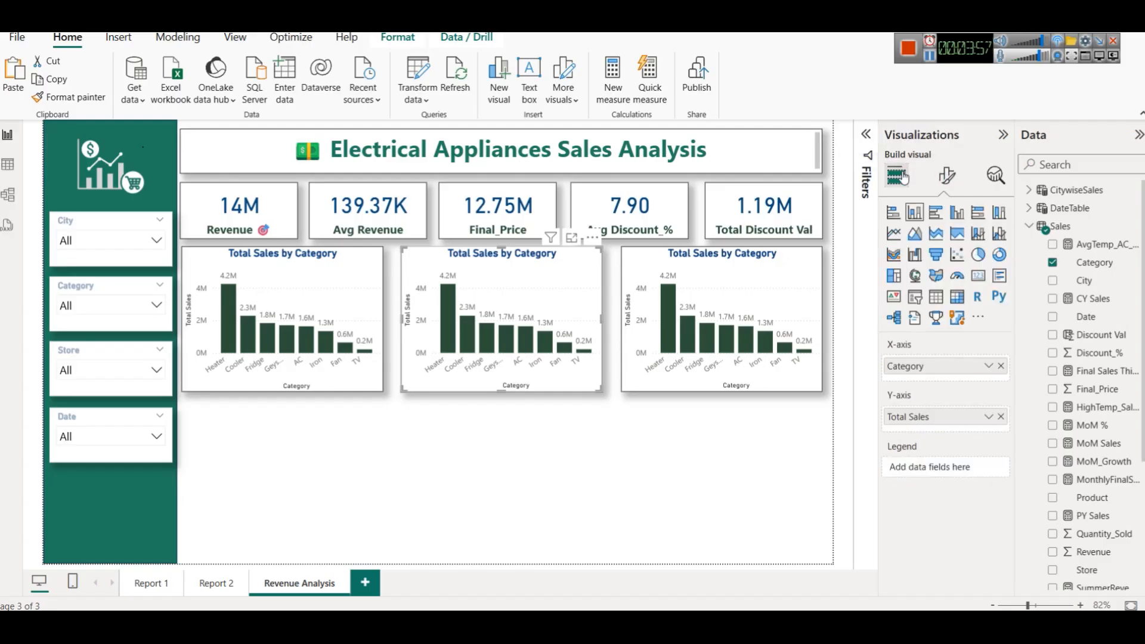
left_click(1000, 365)
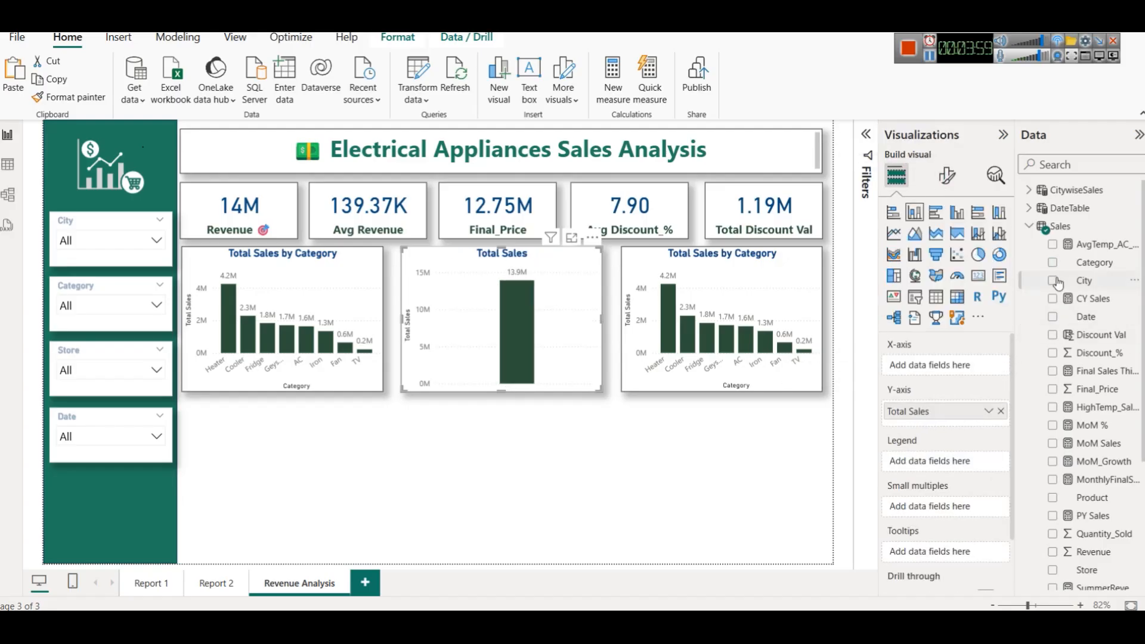
left_click(1052, 281)
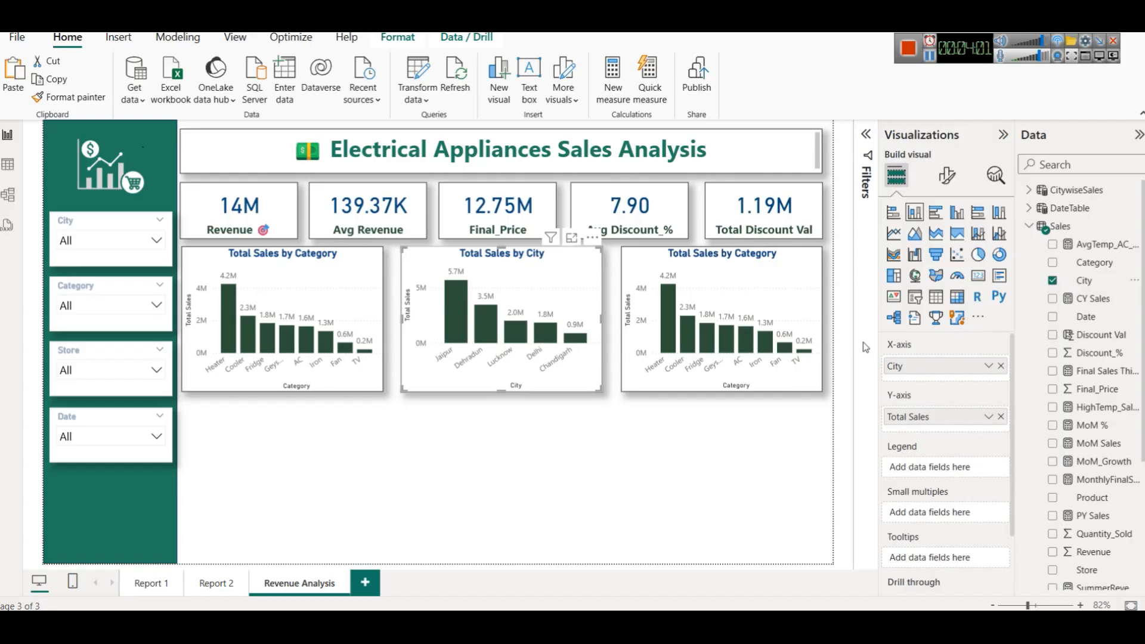
left_click(914, 275)
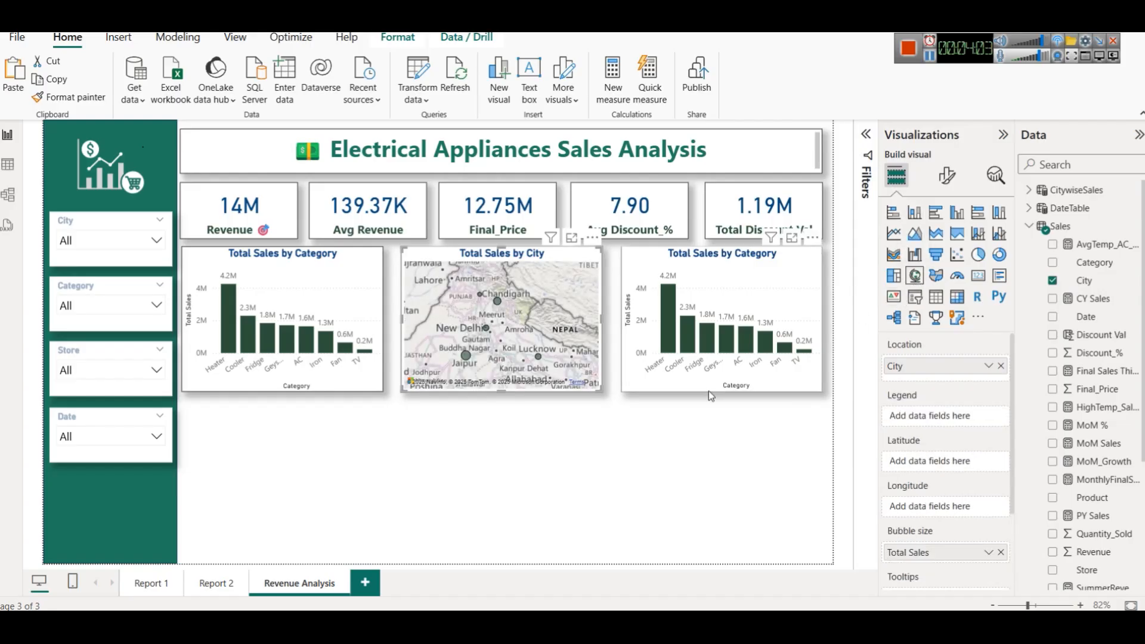
Set the map style of the Total Sales by City map to Light.
left_click(947, 174)
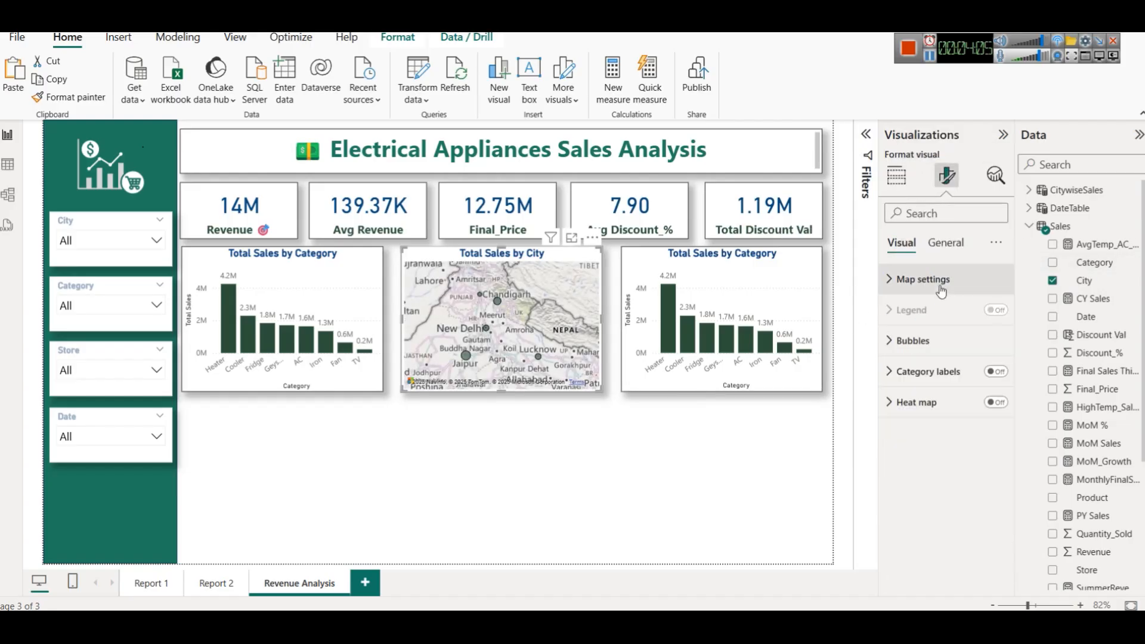
left_click(930, 280)
left_click(949, 356)
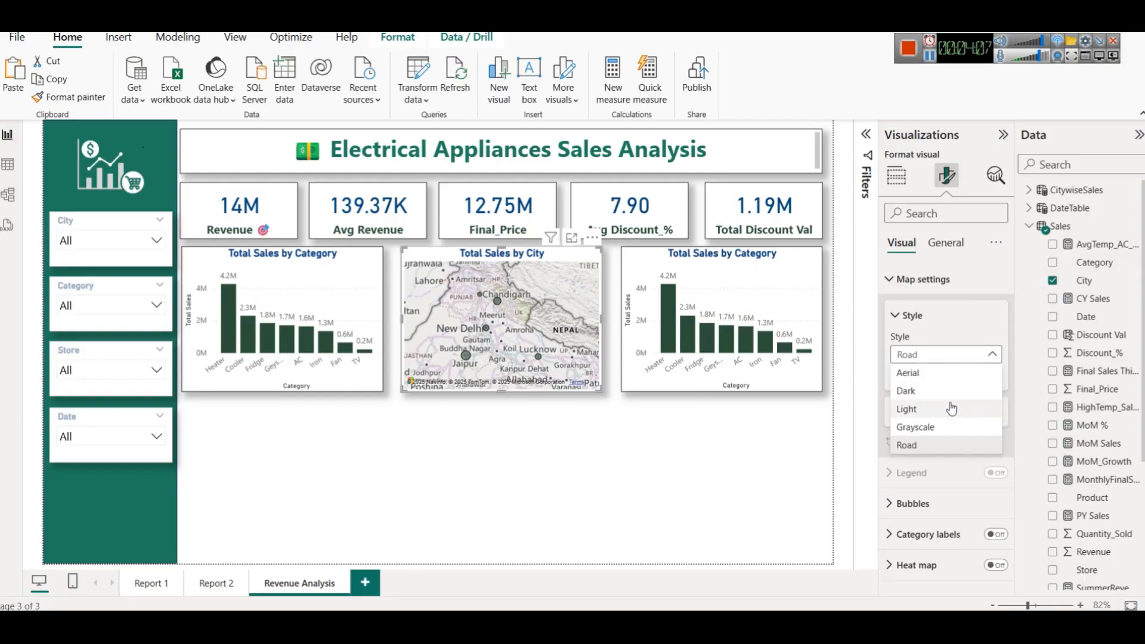
left_click(950, 409)
Set the bubble size of the Total Sales by City map to 5 and deselect the visual.
left_click(941, 503)
scroll(941, 503, "down", 3)
left_click(905, 441)
type("50")
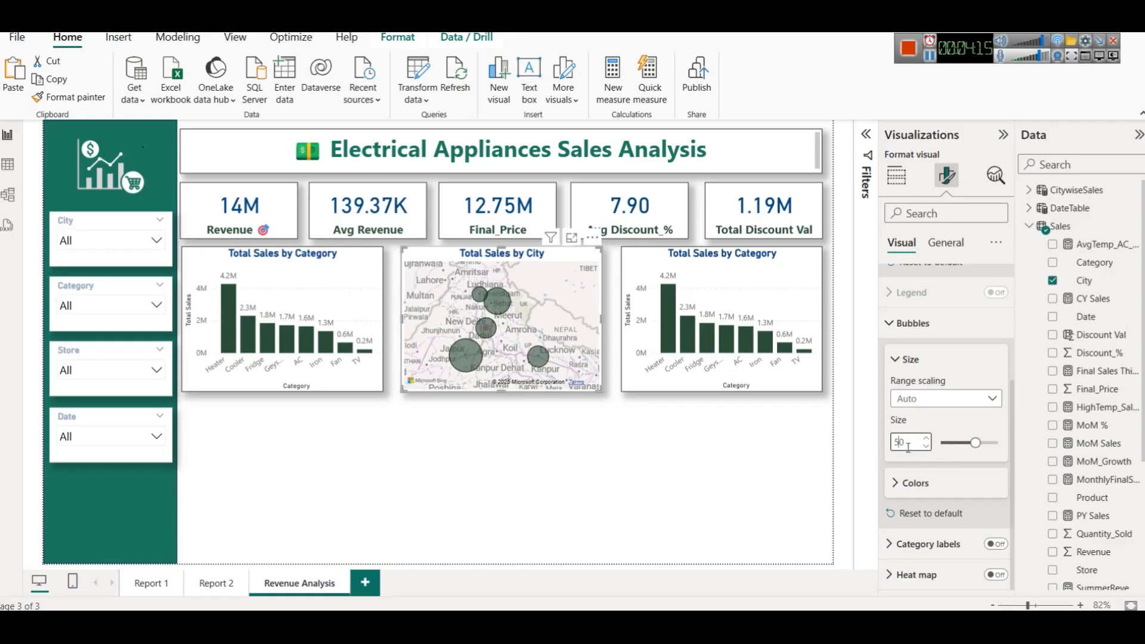
key("BackSpace")
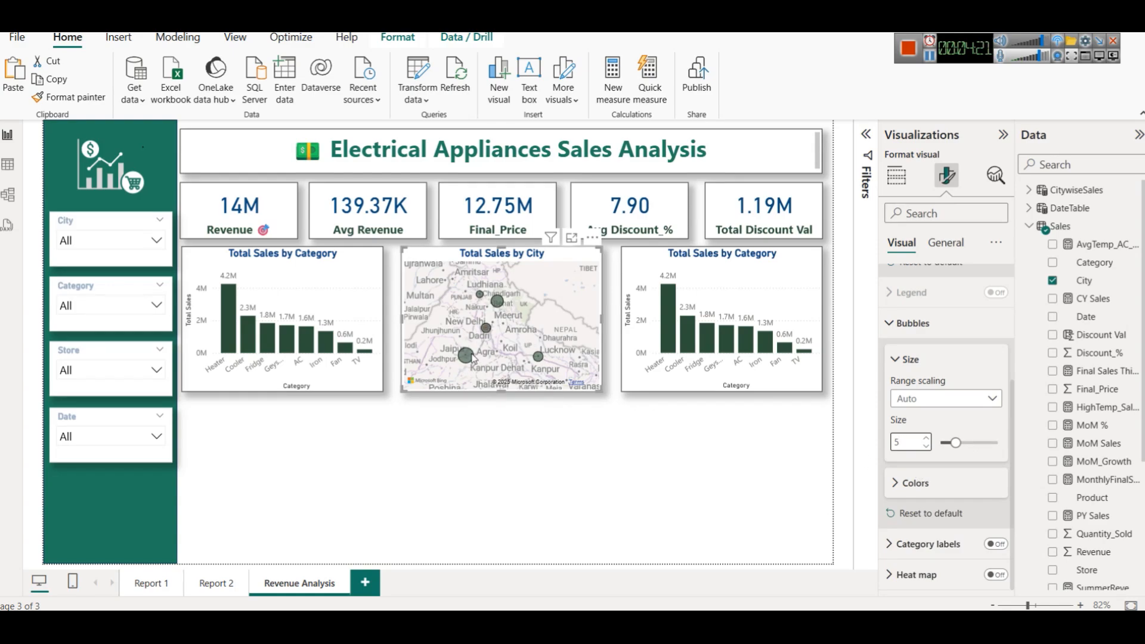
mouse_move(473, 357)
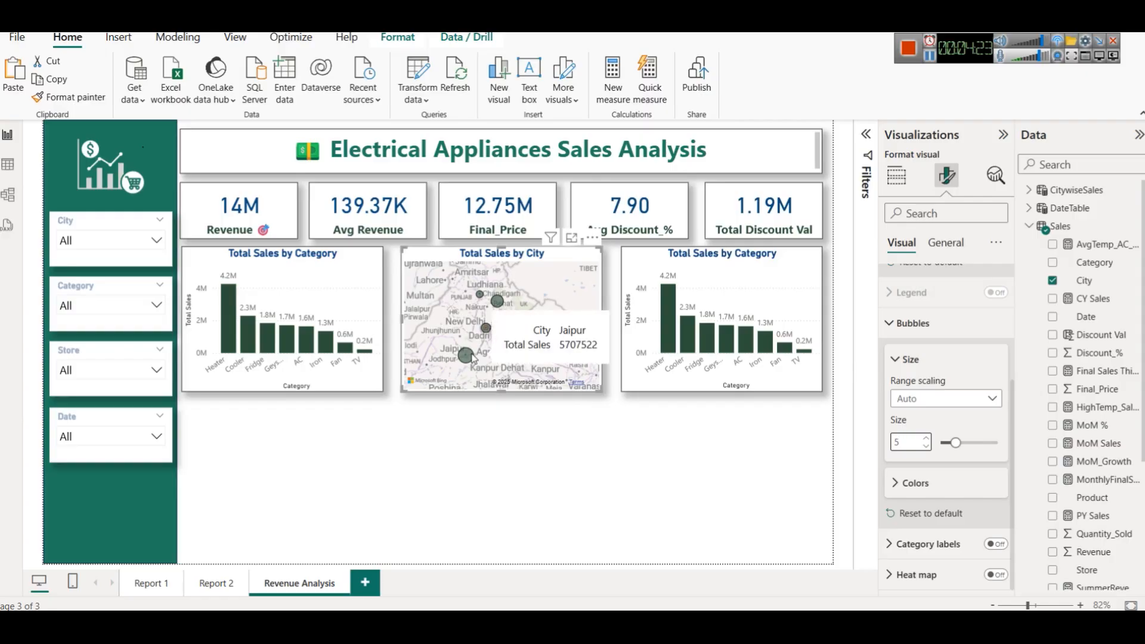
left_click(483, 415)
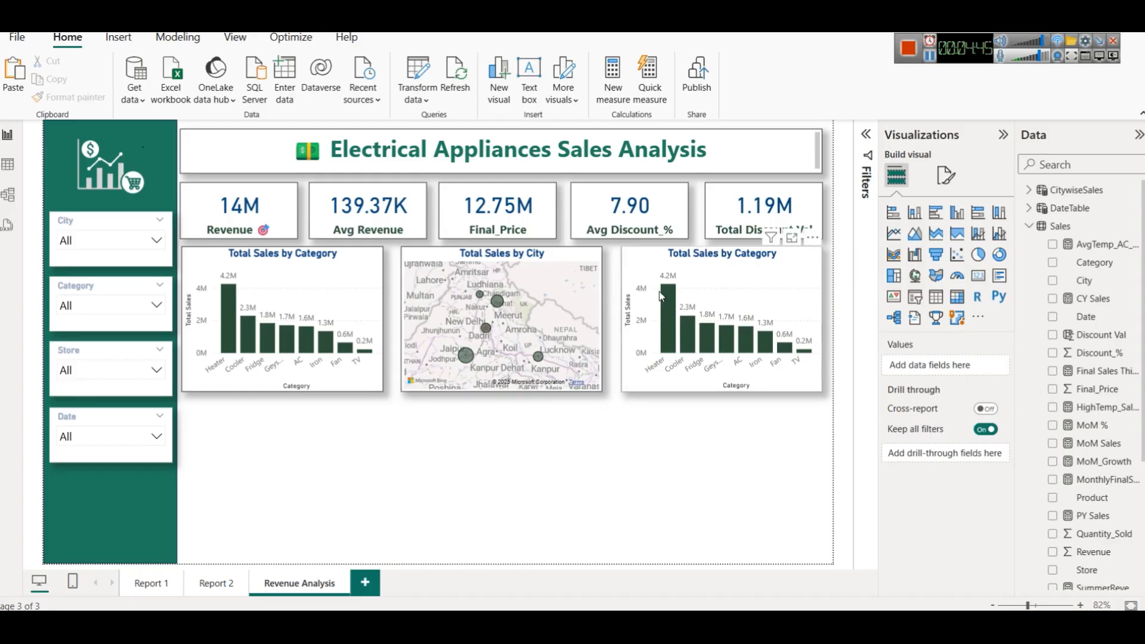
Remove the Category field from the X-axis of the third chart in the row.
left_click(742, 276)
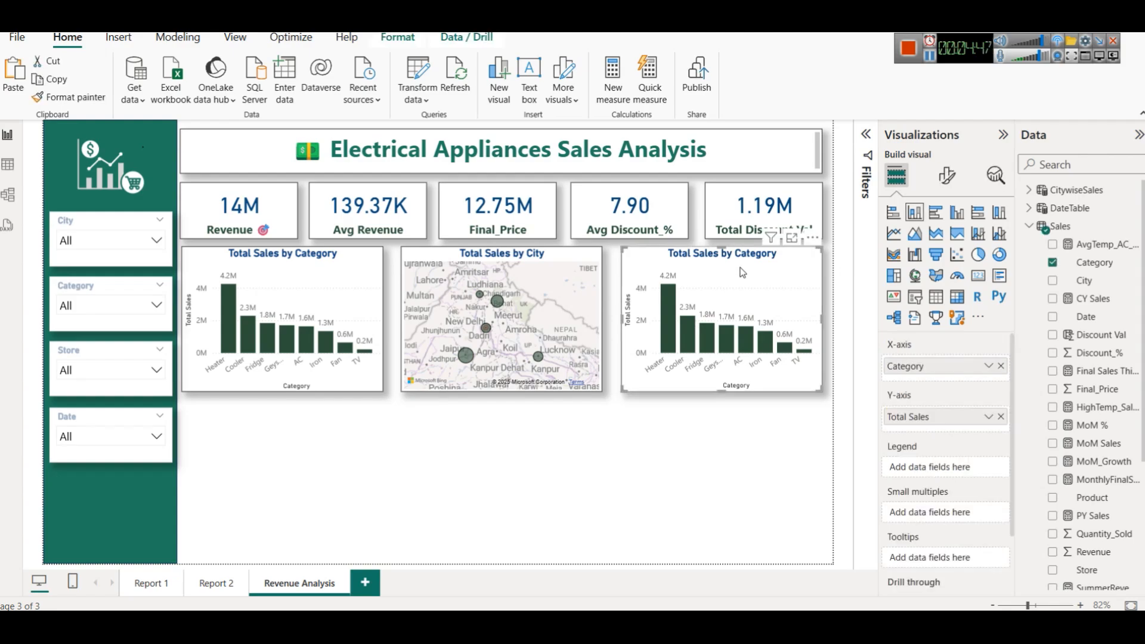
left_click(1051, 262)
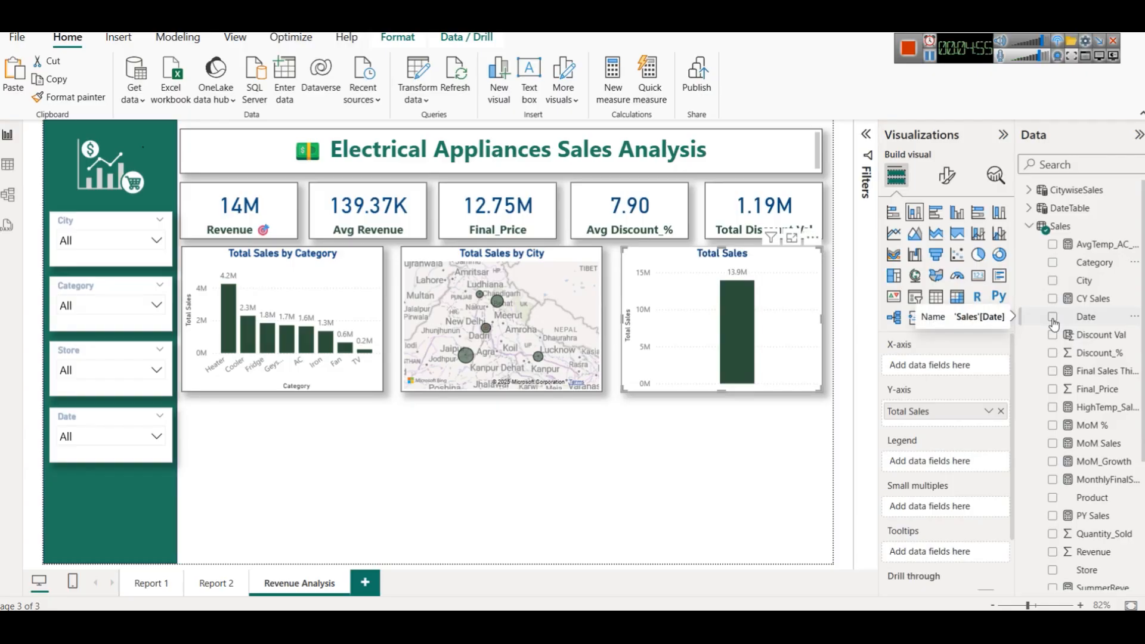
Expand DateTable in the data model and open its rows in table view.
left_click(1028, 208)
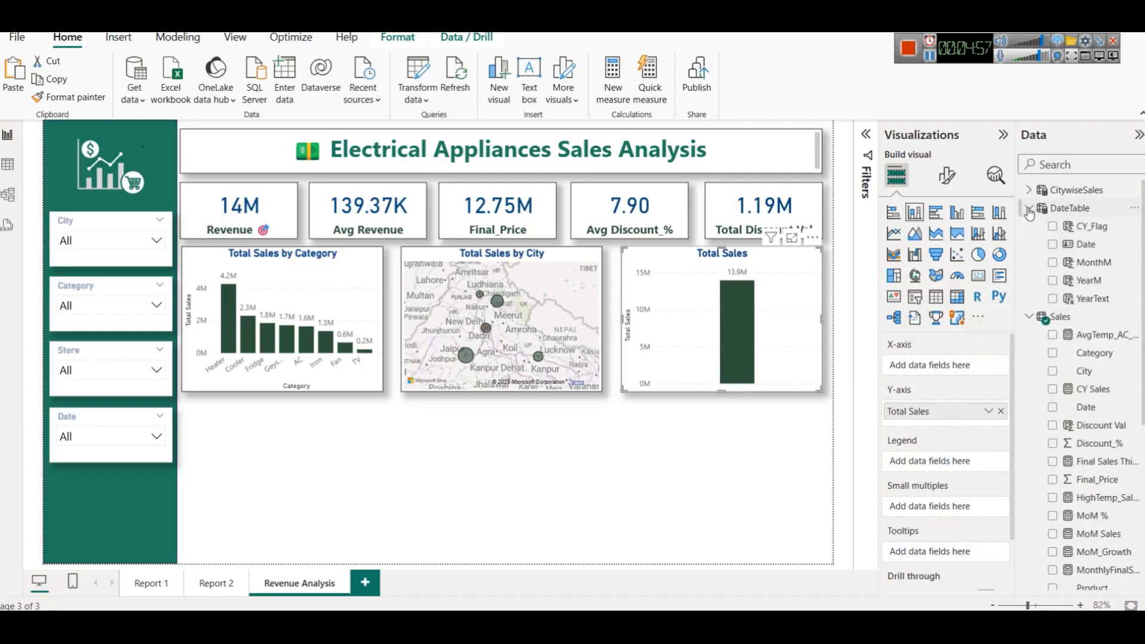
left_click(1070, 210)
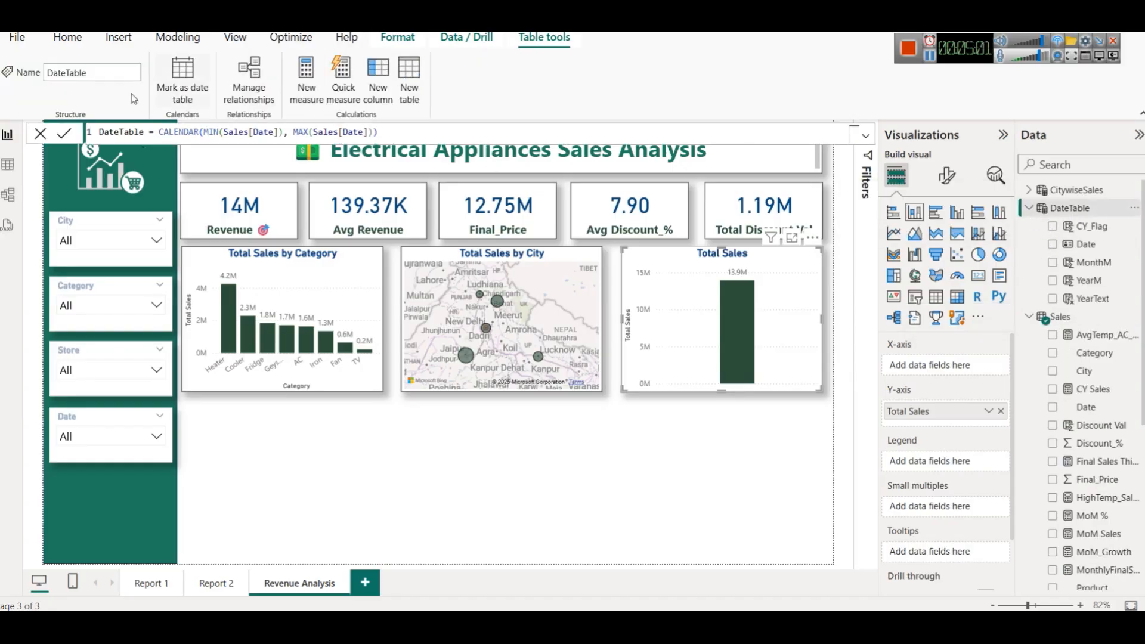
left_click(7, 163)
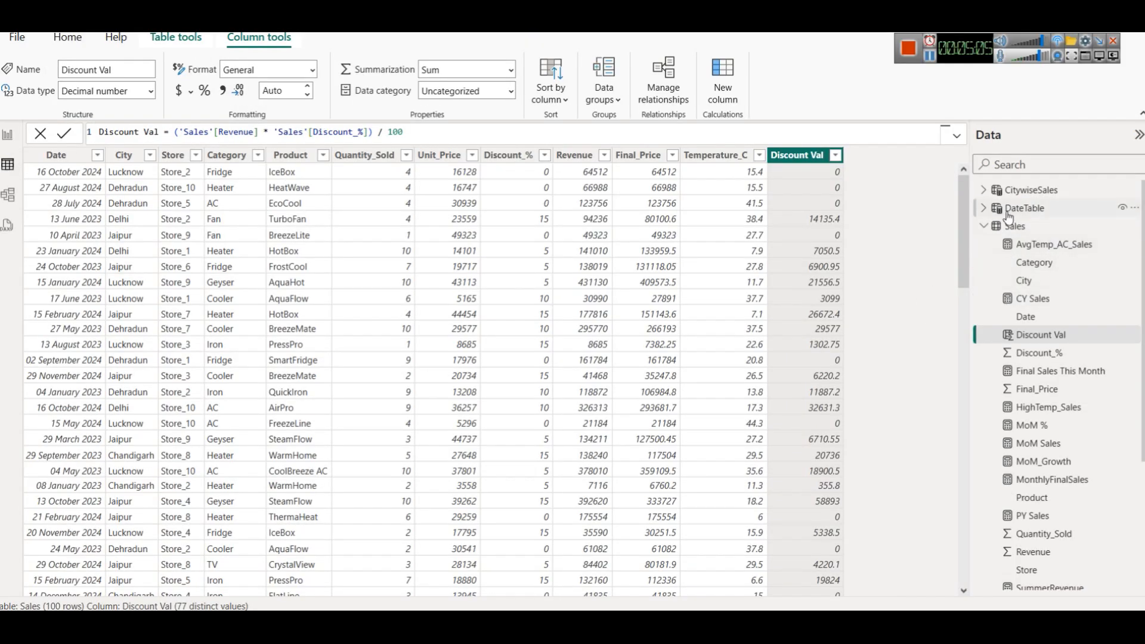
left_click(985, 207)
left_click(1017, 210)
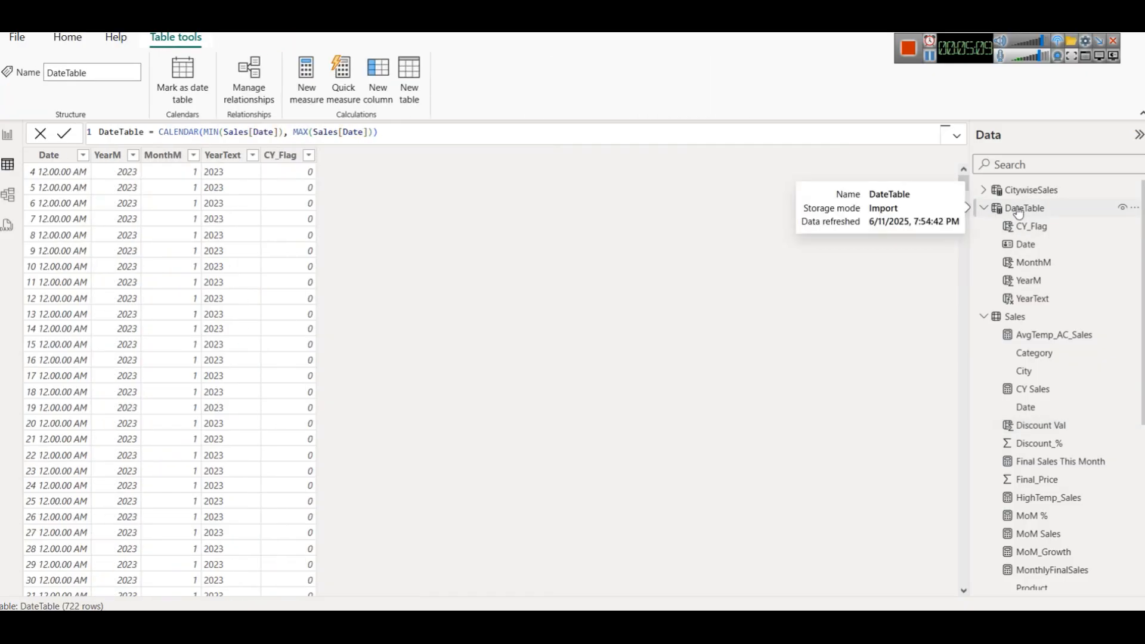
Check the Mark as a date table settings and chosen date column for DateTable, closing them without saving.
left_click(191, 94)
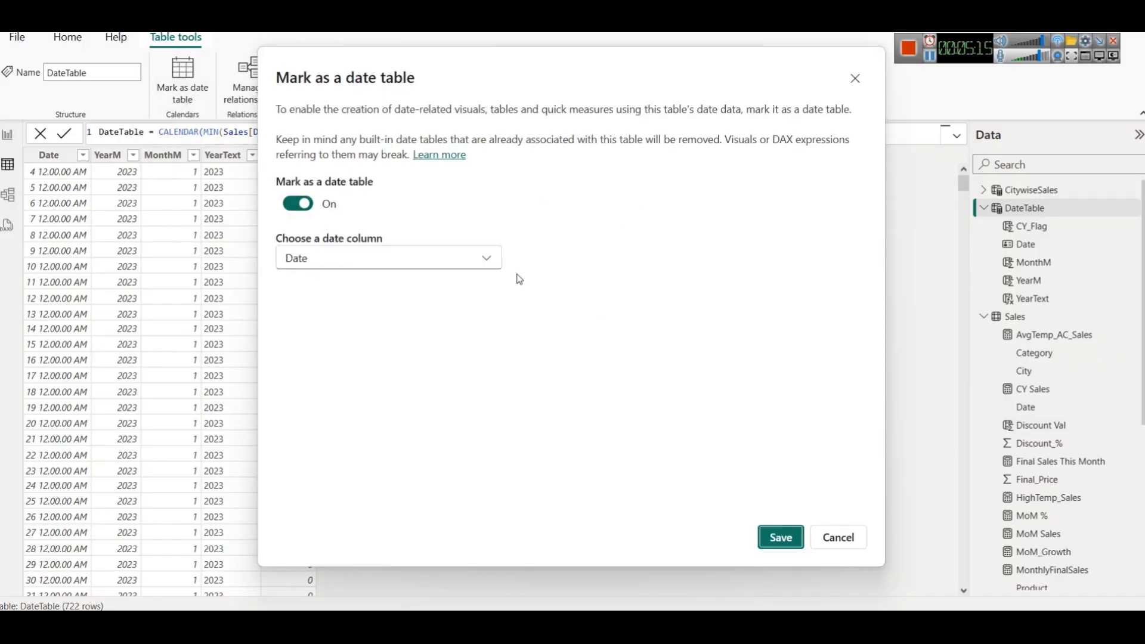
left_click_drag(536, 63, 578, 186)
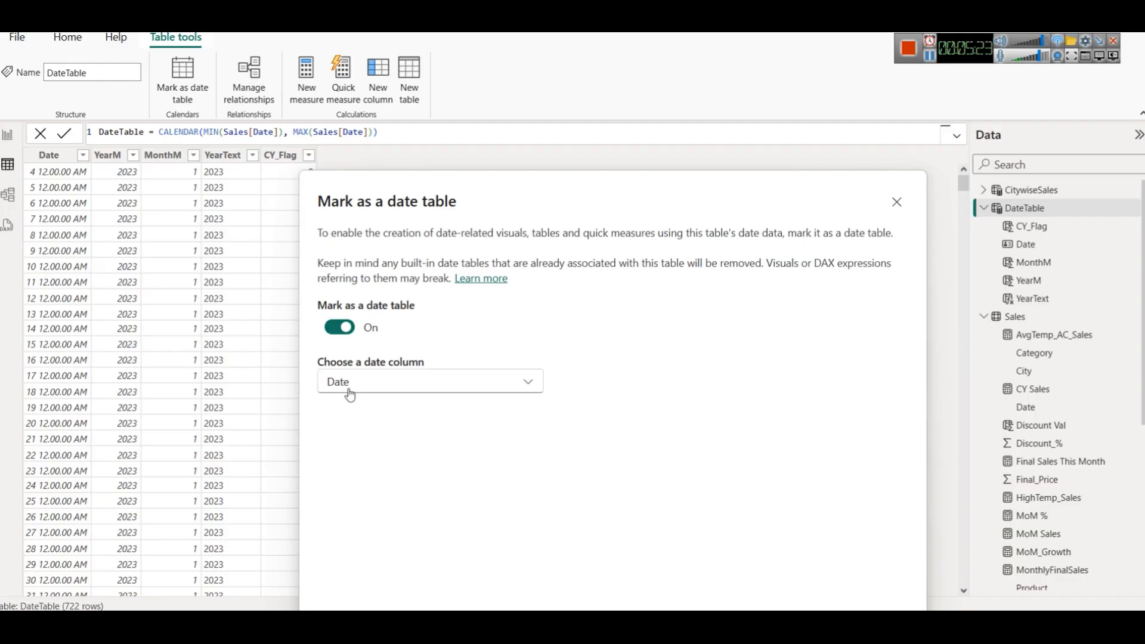
left_click(424, 387)
left_click(733, 343)
left_click(897, 203)
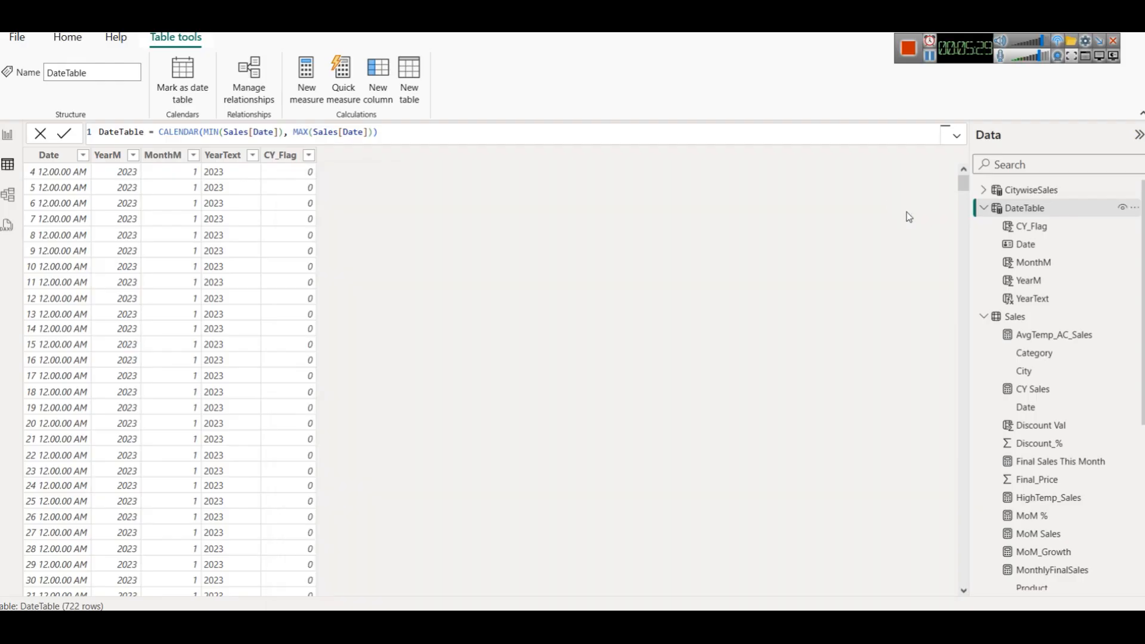
Examine the Date, MonthM and YearText columns of DateTable.
left_click(1025, 253)
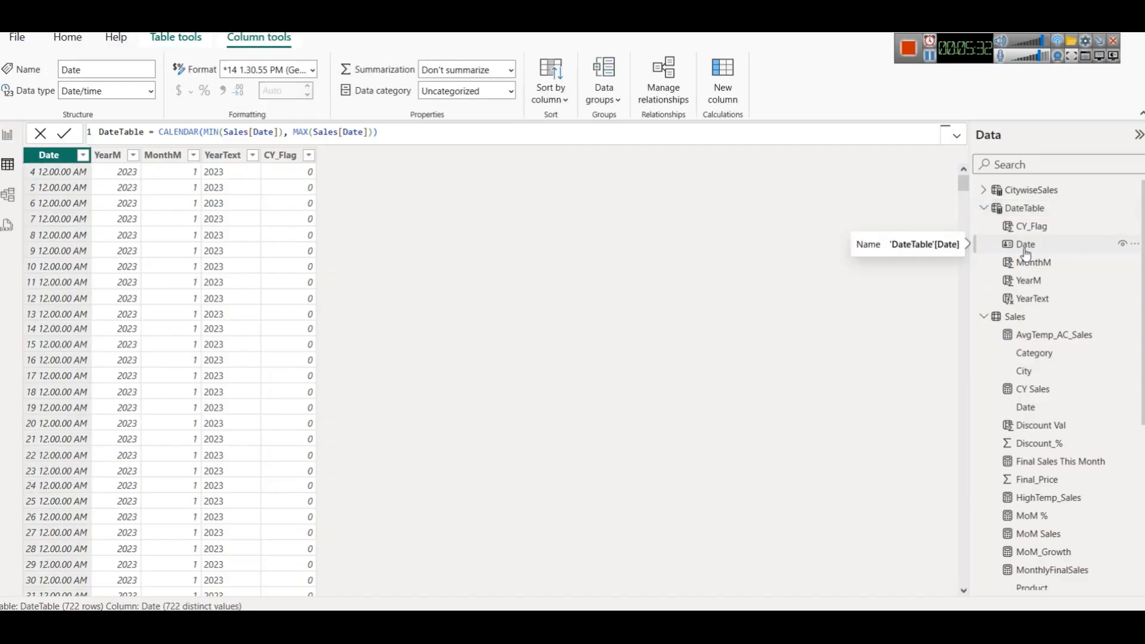
left_click(1032, 264)
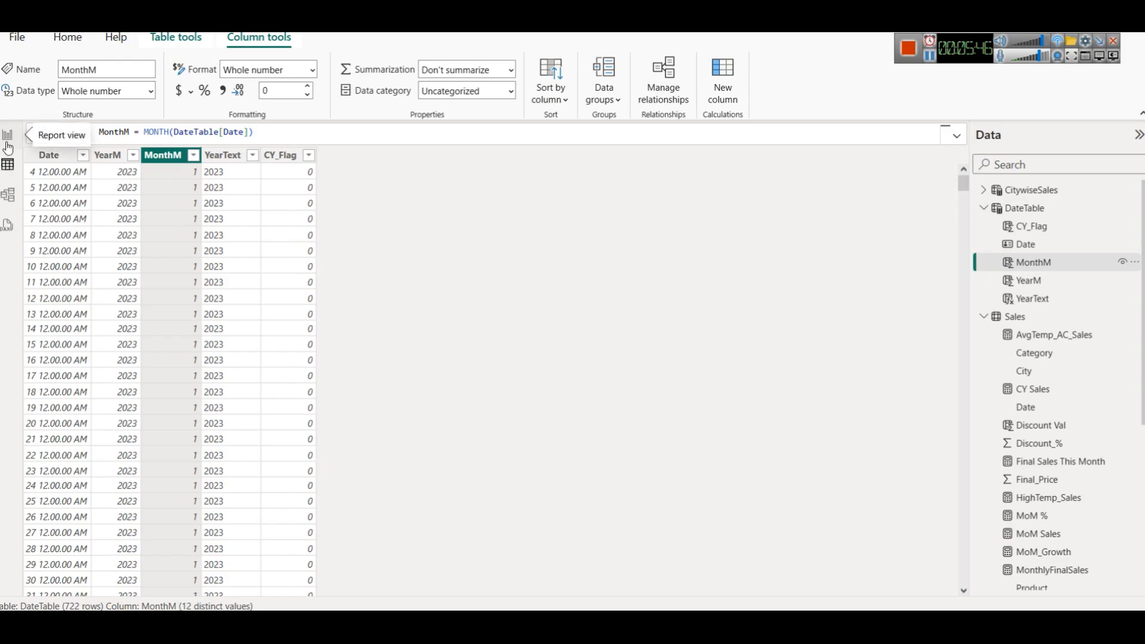
left_click(221, 158)
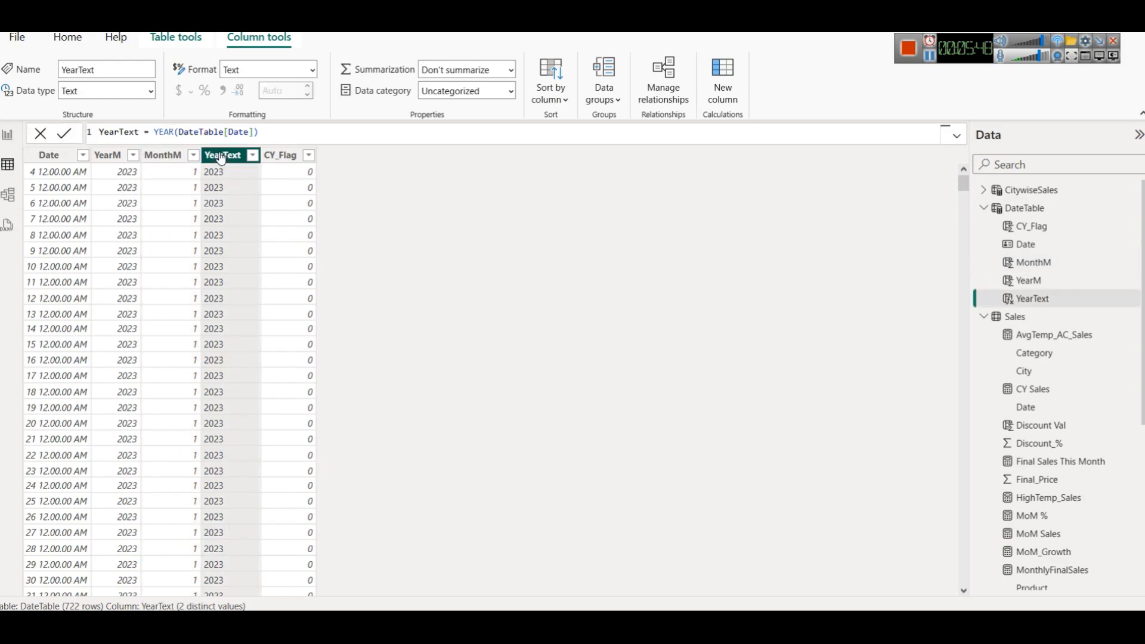
Return to the report page and place MonthM from DateTable on the third chart's X-axis.
left_click(7, 134)
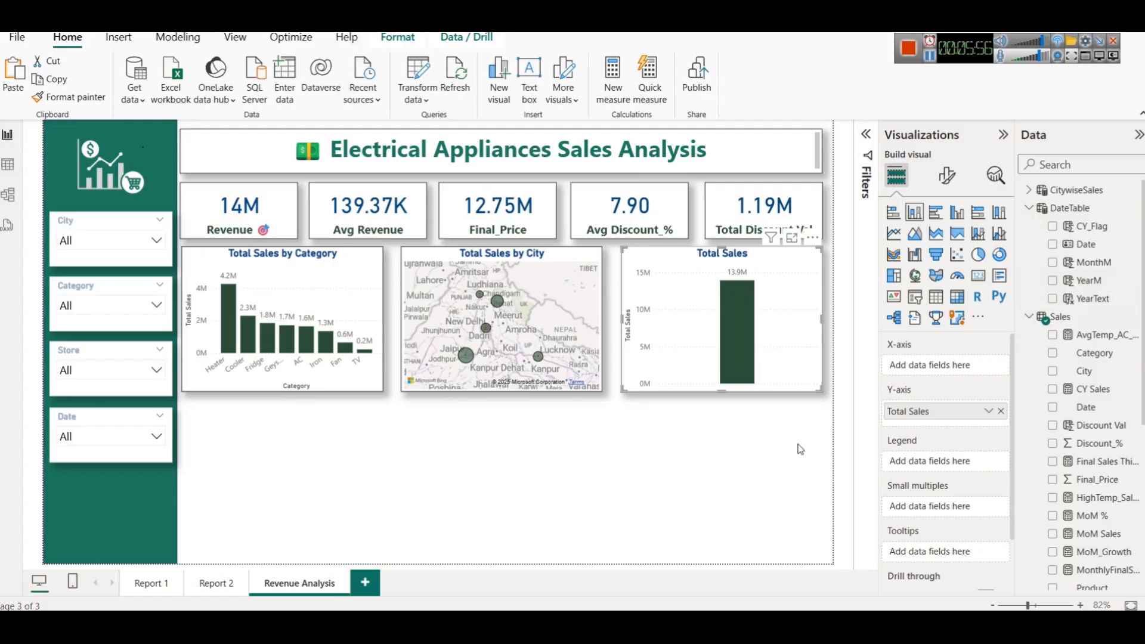
left_click_drag(1093, 268, 934, 366)
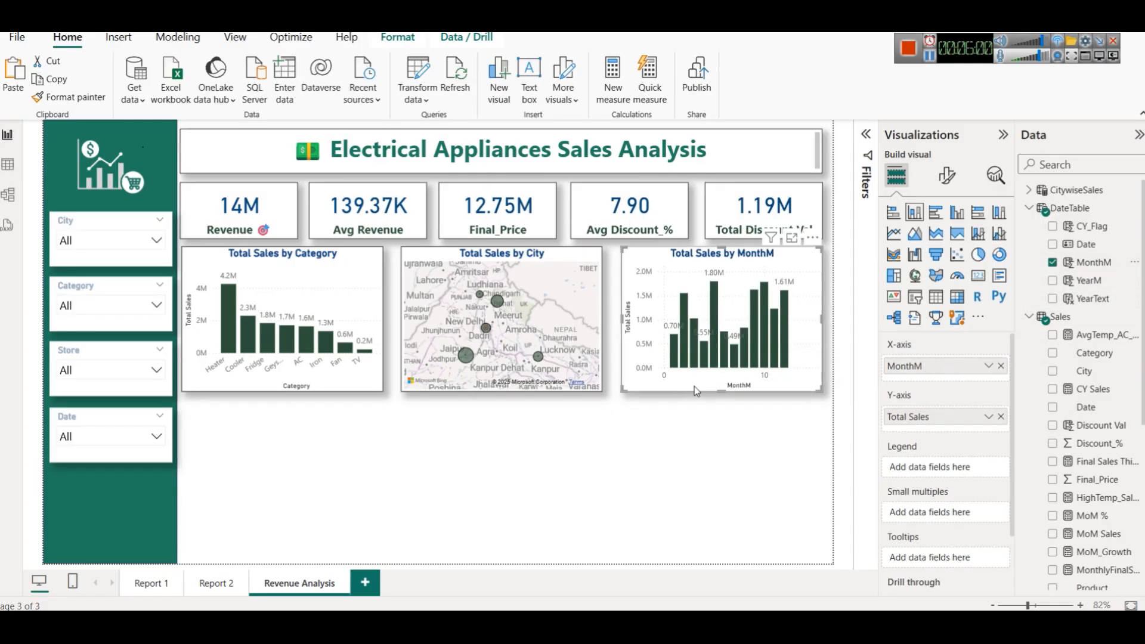
mouse_move(678, 359)
Set up a gradient column color on the Total Sales by MonthM chart, light green for the lowest value and dark green for the highest.
left_click(946, 176)
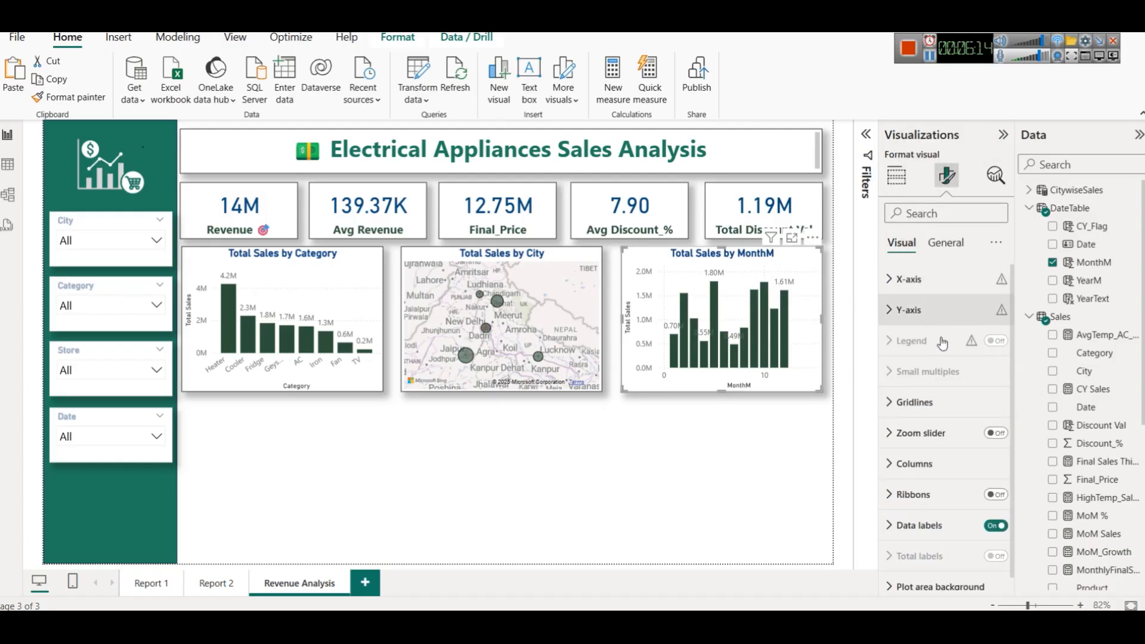
scroll(961, 437, "down", 1)
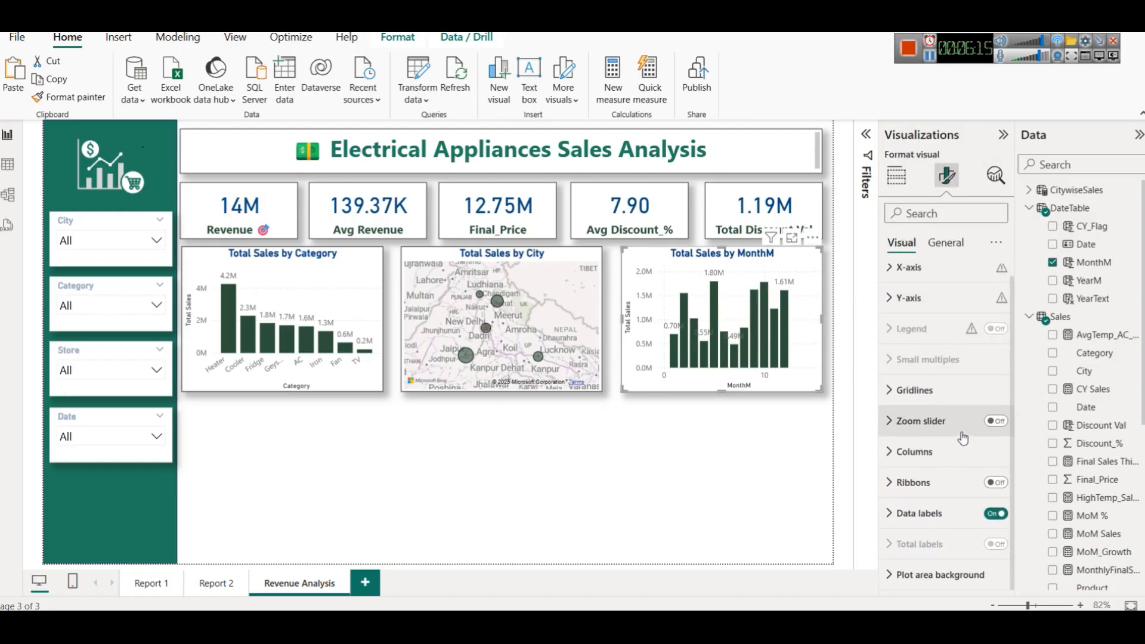
left_click(929, 454)
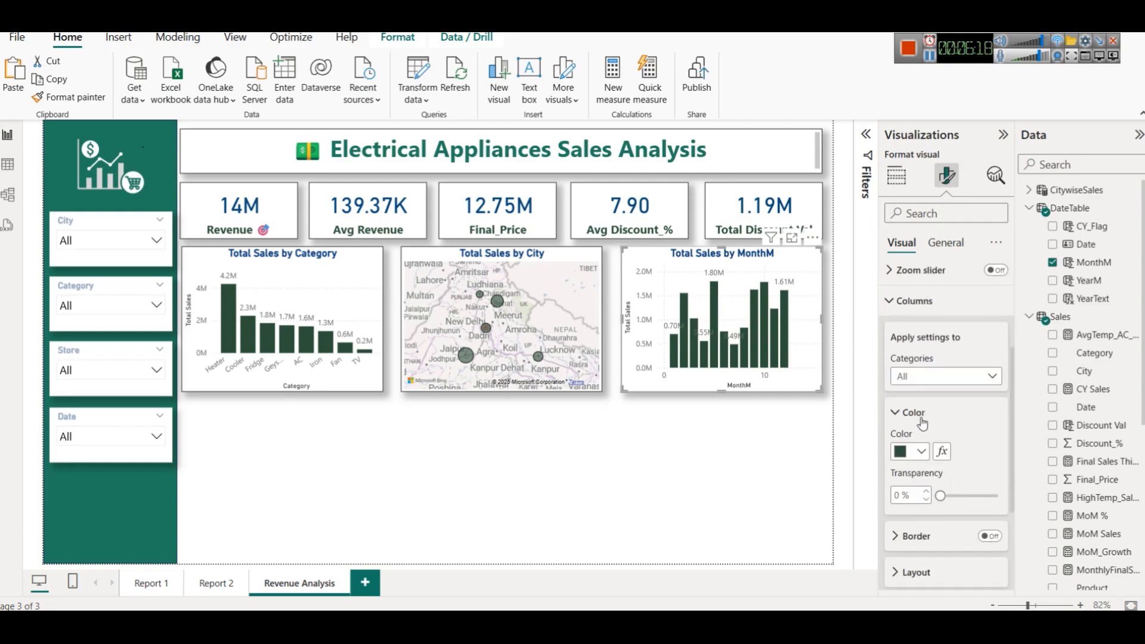
left_click(942, 451)
left_click(439, 282)
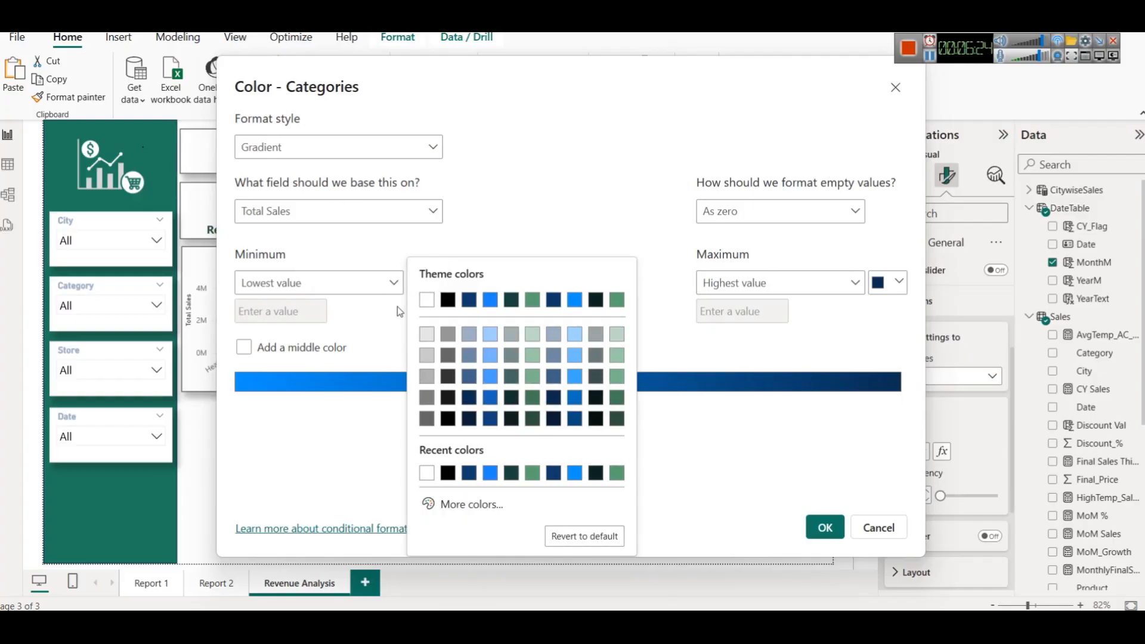
left_click(535, 336)
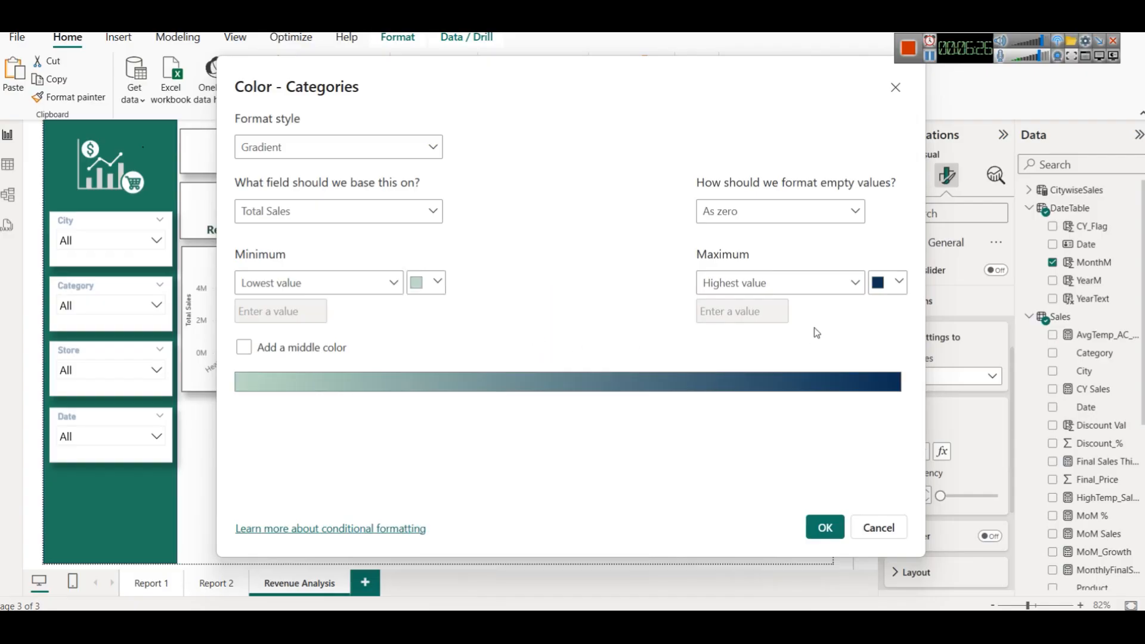
left_click(902, 285)
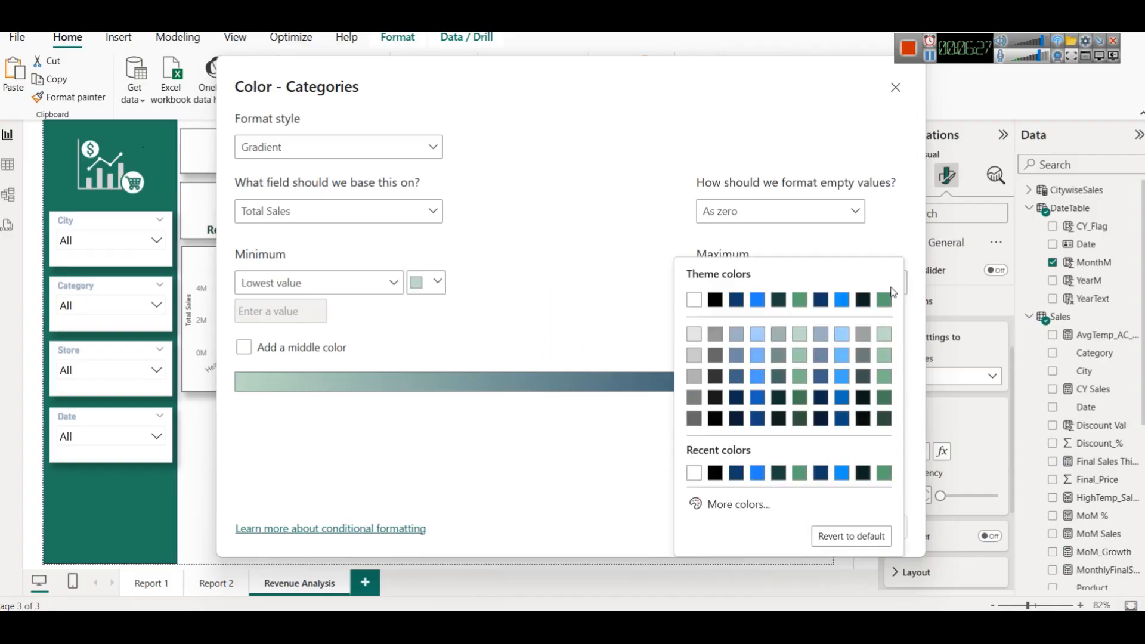
left_click(800, 425)
Add a dark blue middle color to the column gradient, apply it and deselect the chart.
left_click(271, 348)
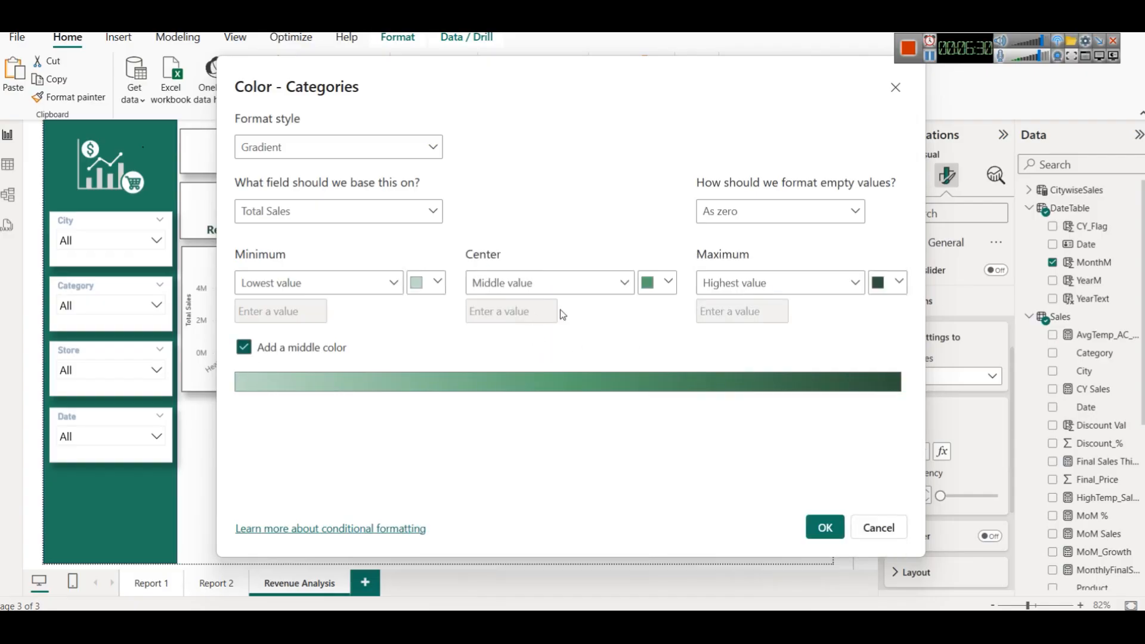
left_click(663, 292)
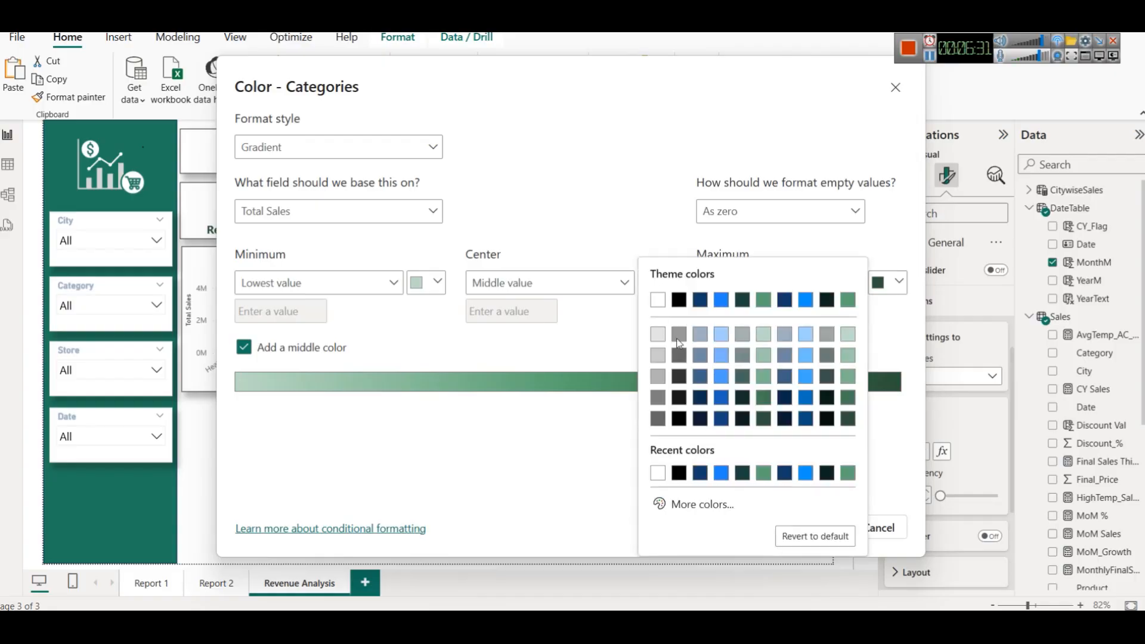
left_click(786, 339)
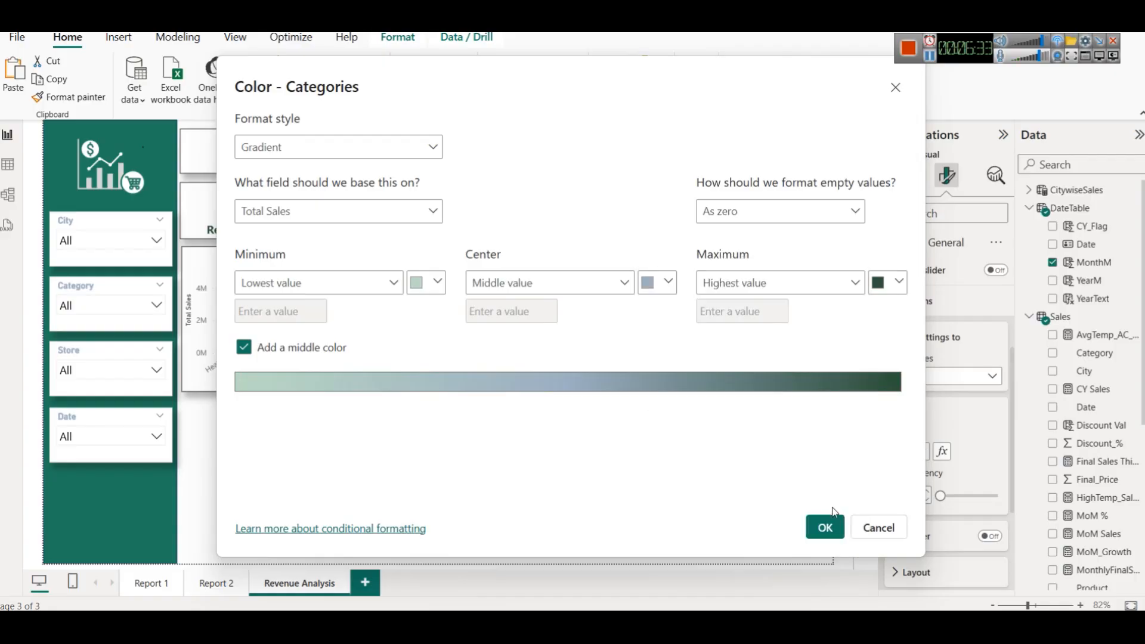
left_click(672, 293)
left_click(790, 388)
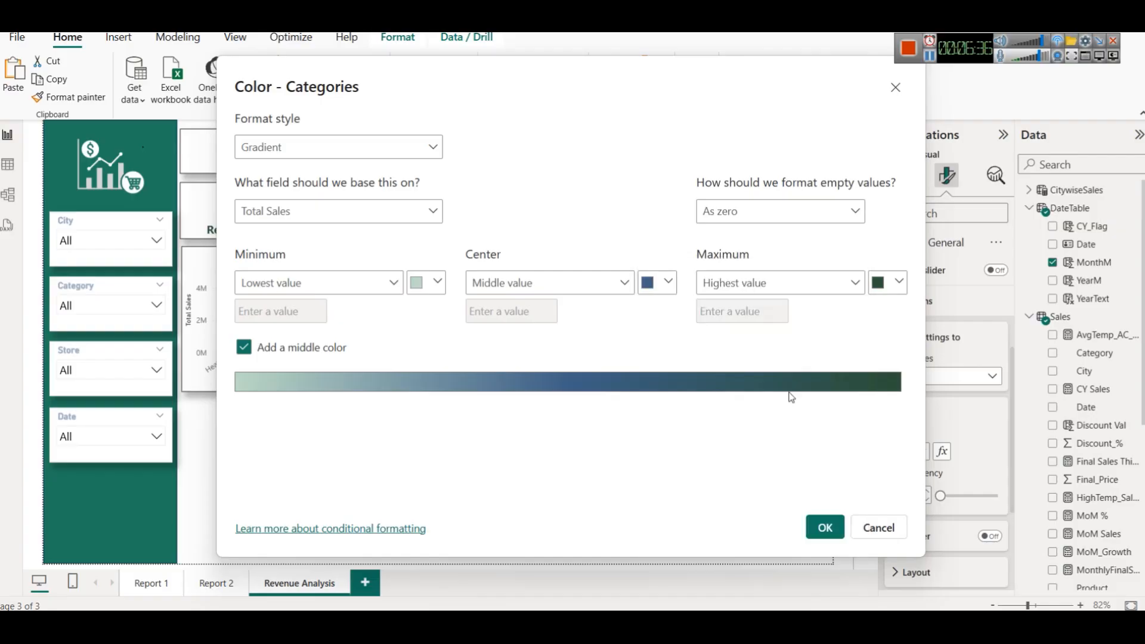
left_click(813, 517)
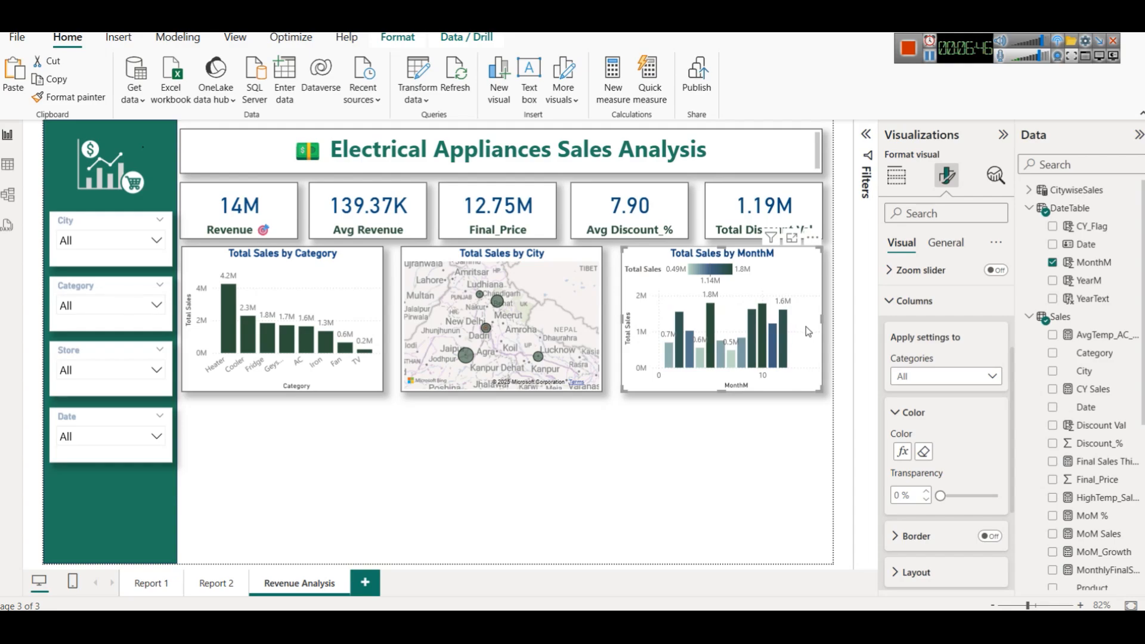
left_click(731, 471)
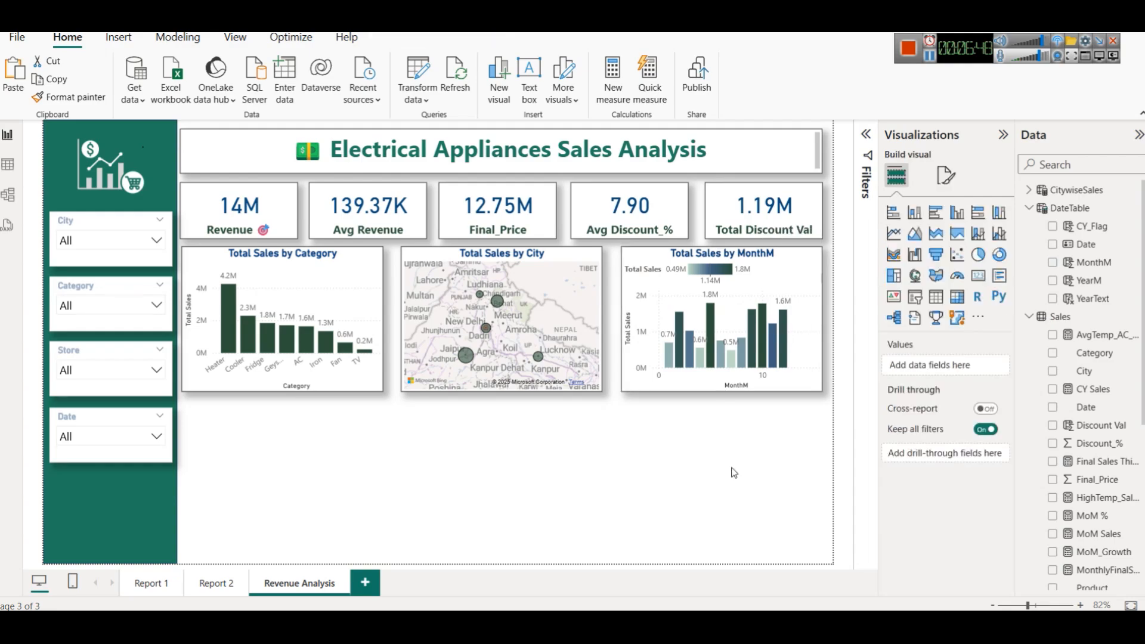
Rename the MonthM X-axis field to Month for the third chart and deselect the visual.
left_click(759, 280)
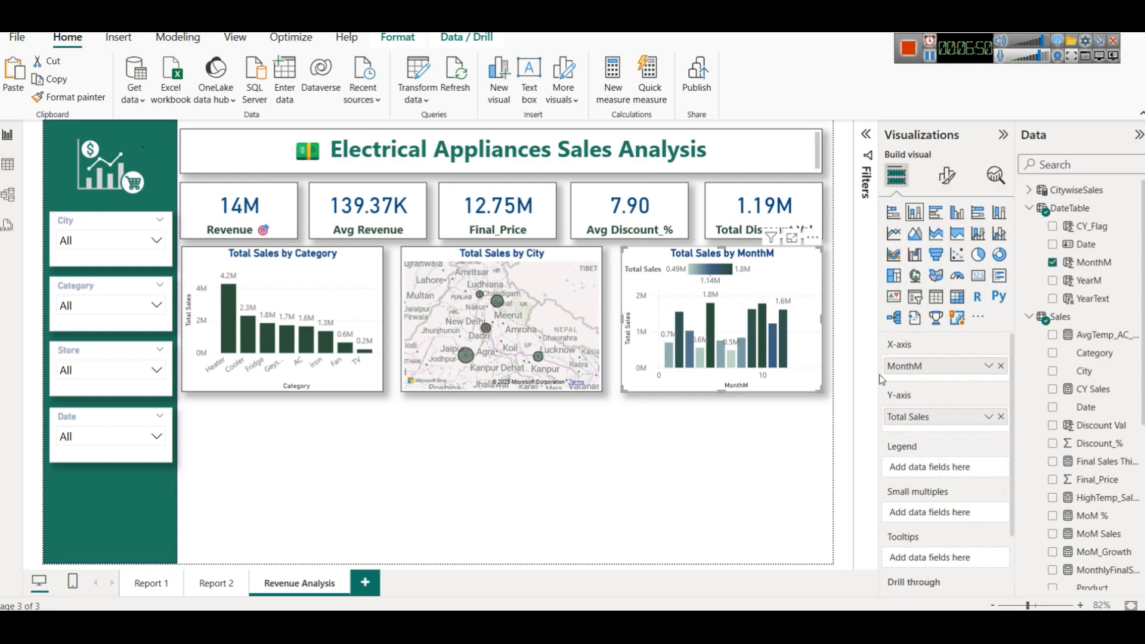
left_click(988, 366)
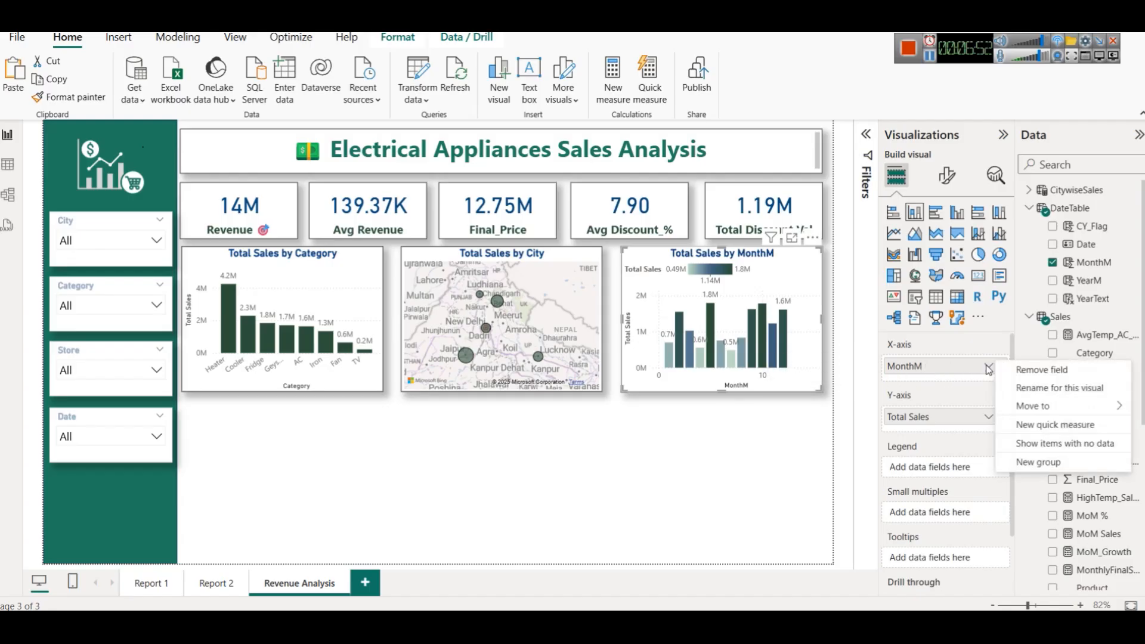
left_click(1008, 388)
key("BackSpace")
key("Return")
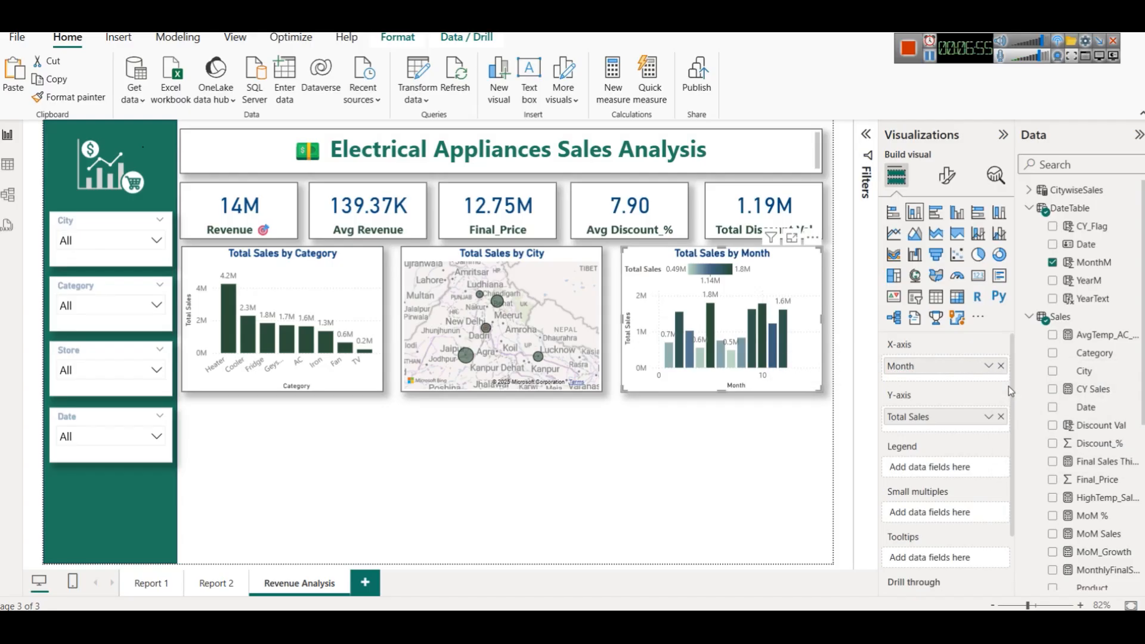
left_click(681, 450)
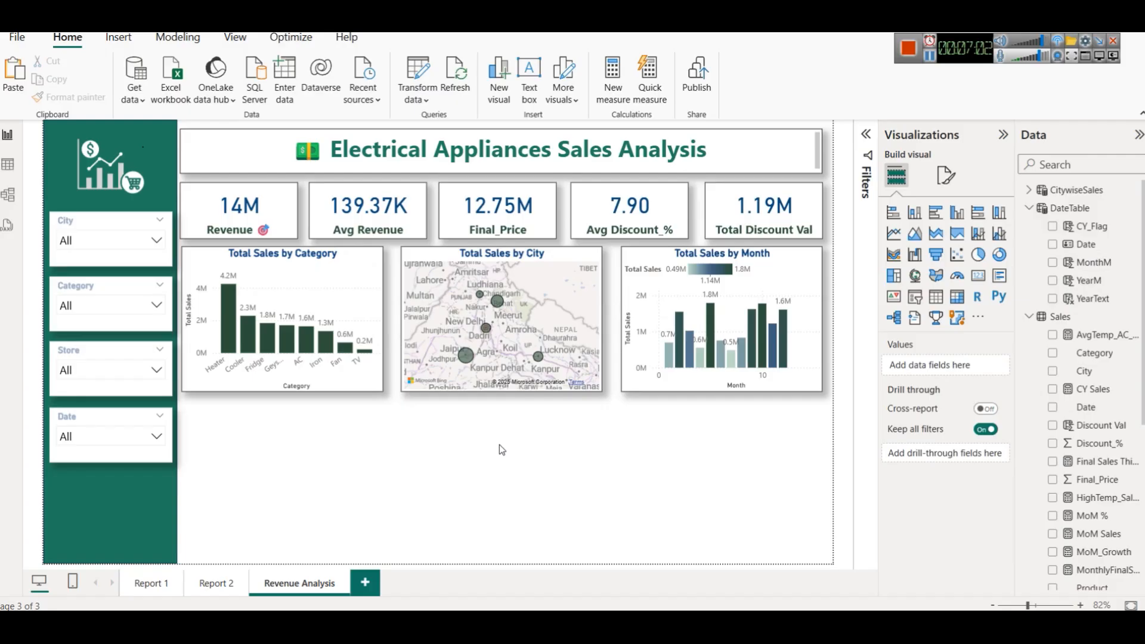
Try the Total Sales by Month visual as a line chart, convert it to a clustered column chart and deselect it.
left_click(805, 263)
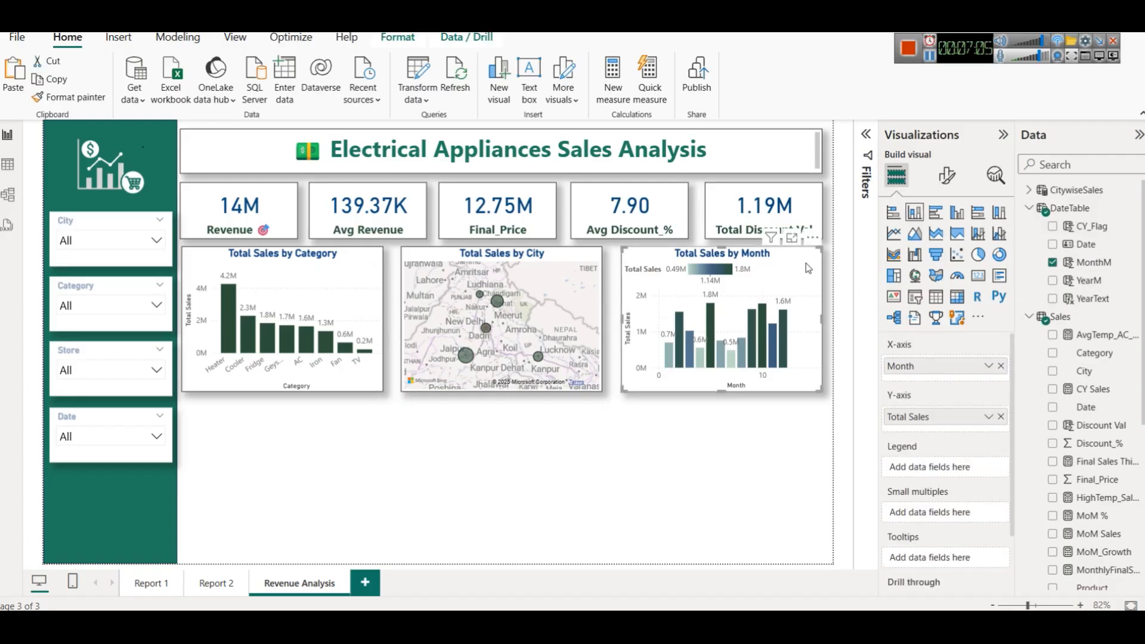
left_click(902, 239)
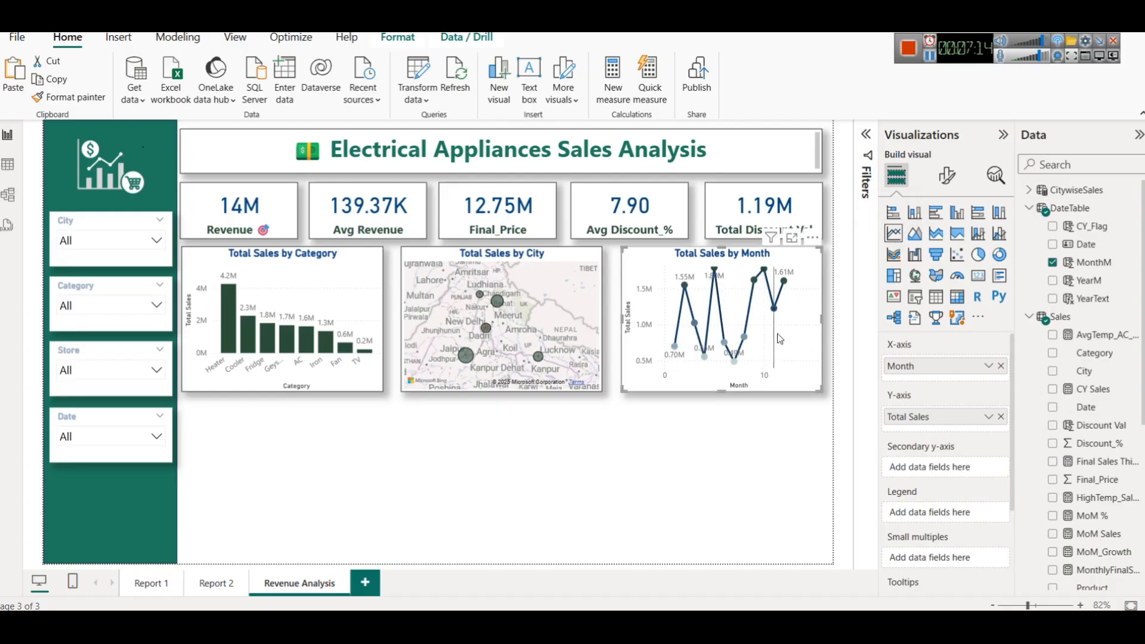
mouse_move(779, 336)
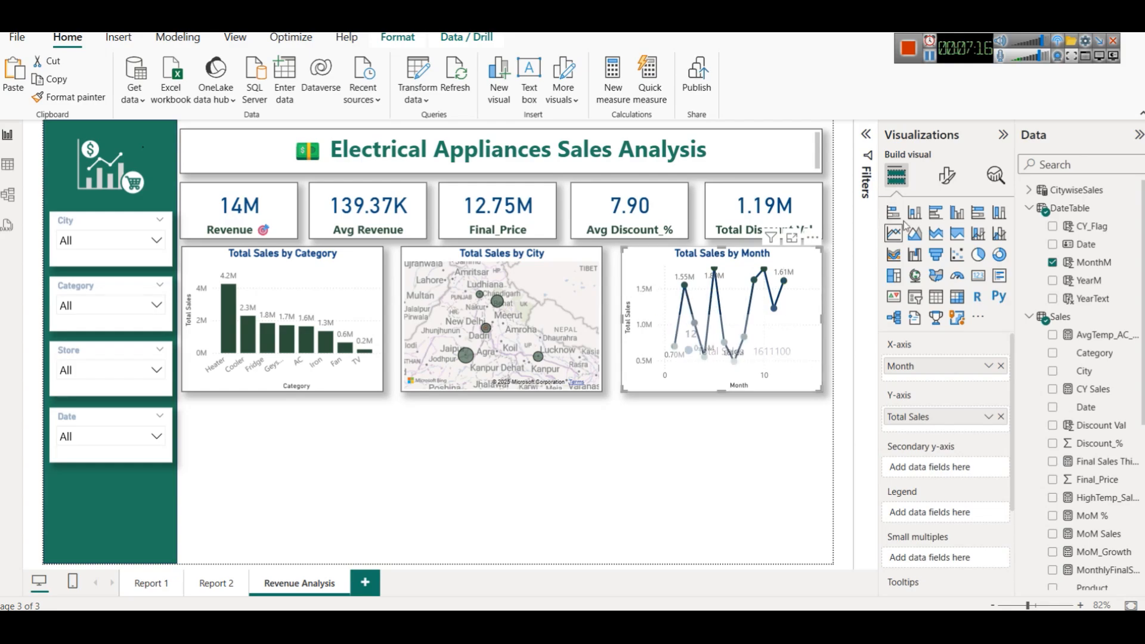
left_click(956, 212)
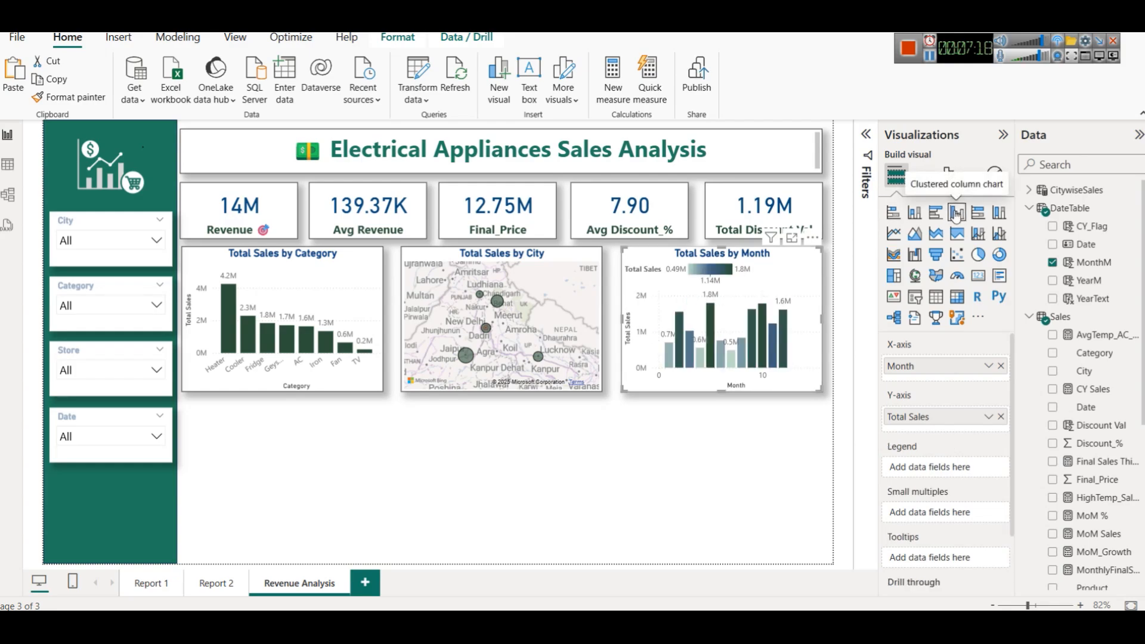
left_click(400, 340)
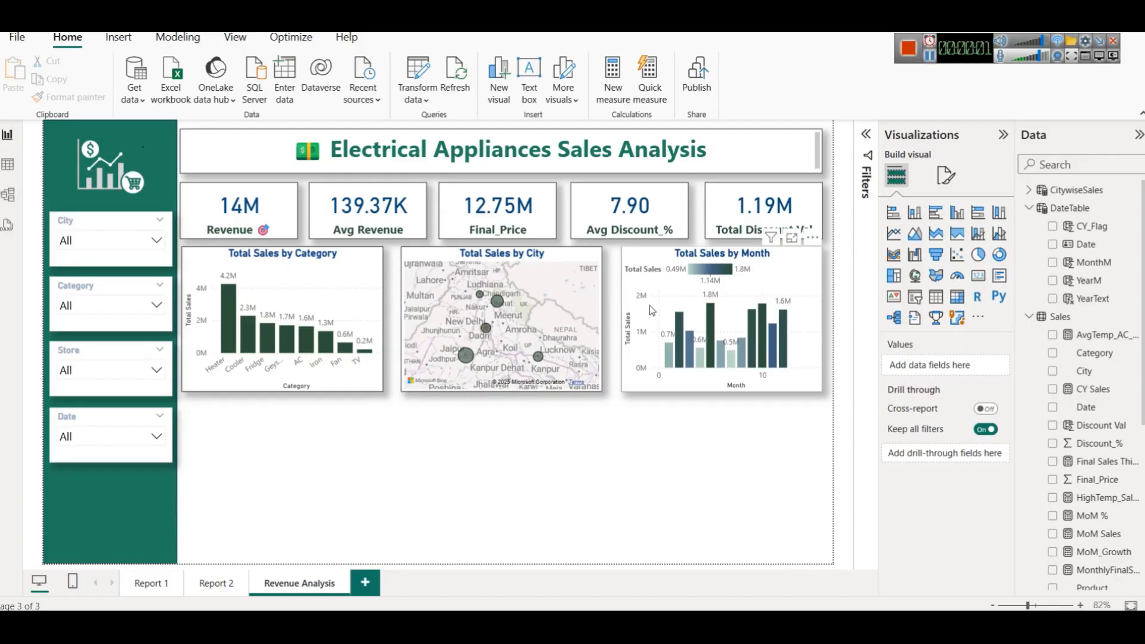
Duplicate the Total Sales by Category chart and place the copy directly below the original.
left_click(344, 291)
key("ctrl+c")
key("ctrl+v")
left_click_drag(343, 289, 340, 440)
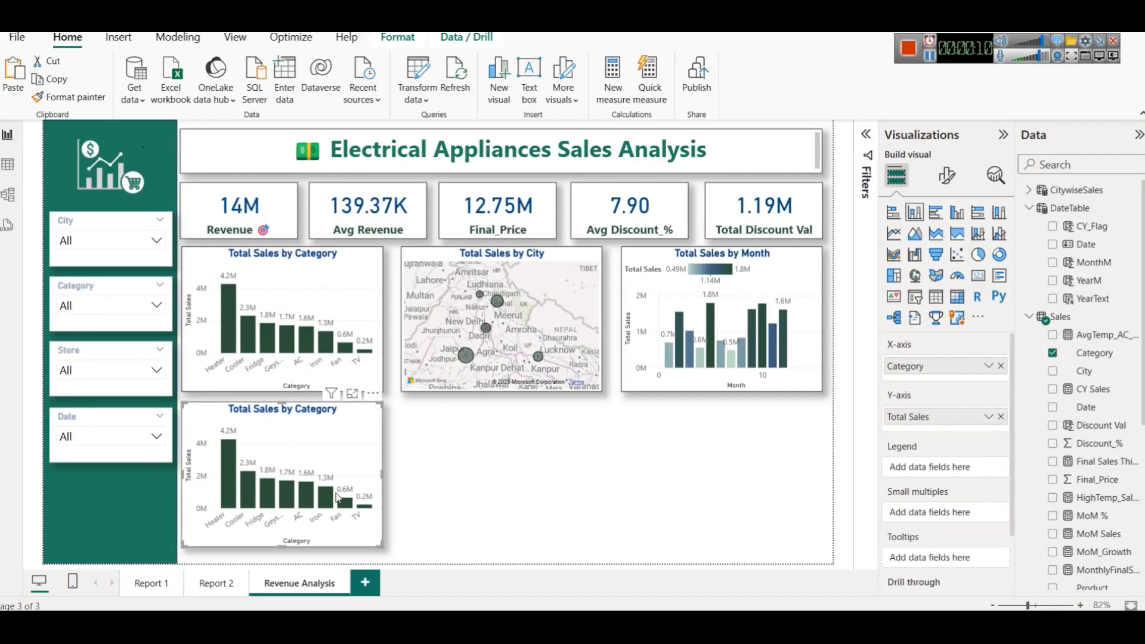
Examine the YoY Label card on the Report 2 page and its measure formula, and return to the Revenue Analysis page.
left_click(225, 584)
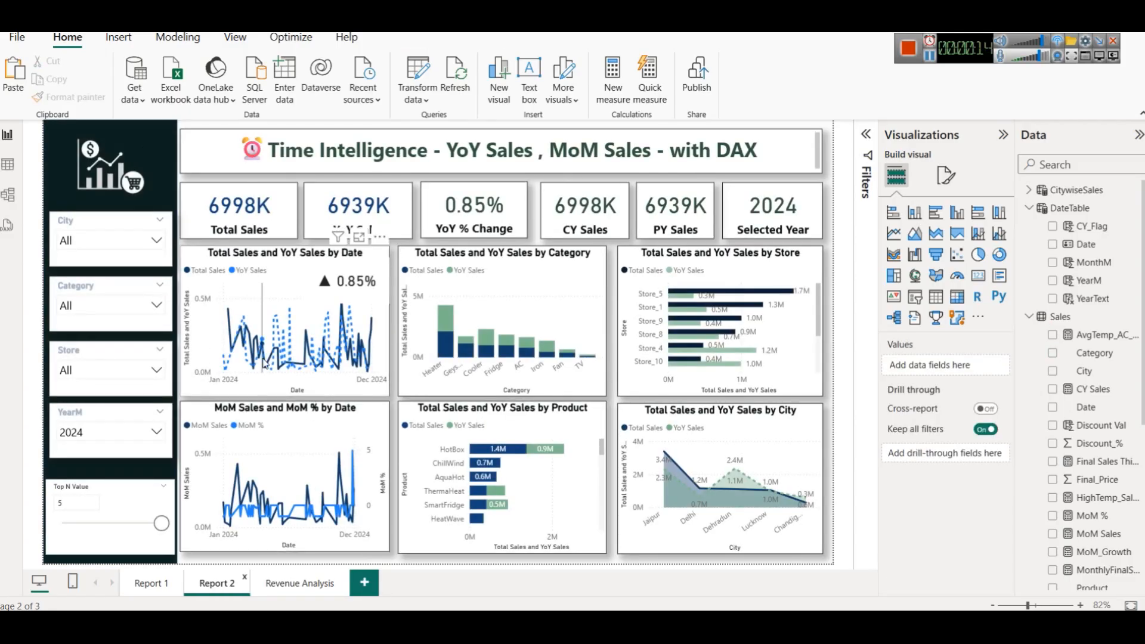
mouse_move(258, 353)
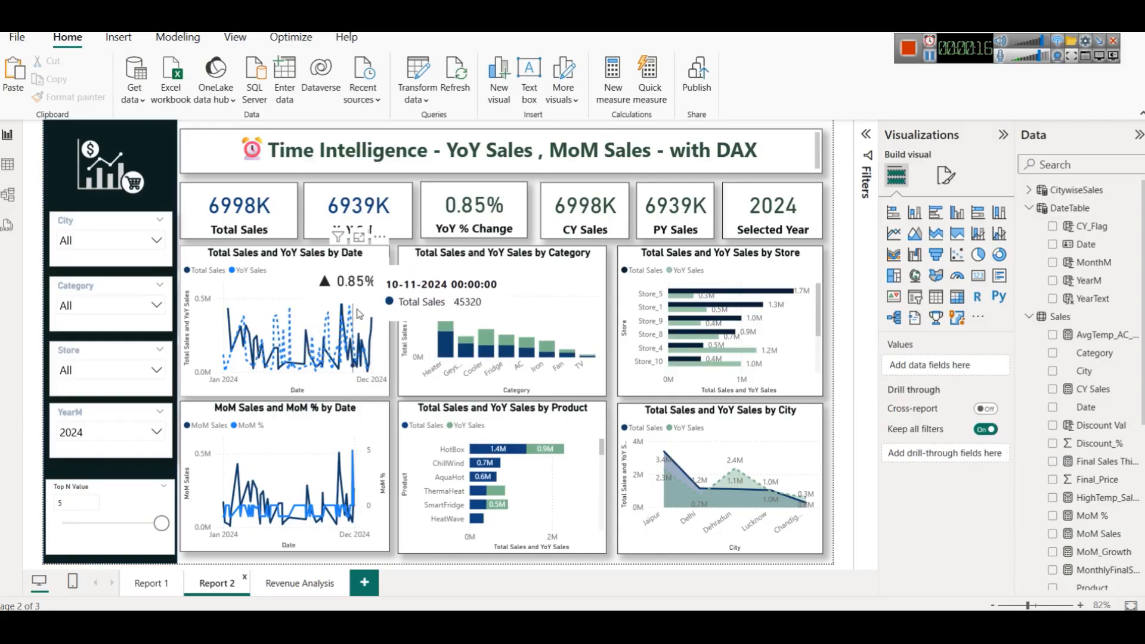
left_click(354, 291)
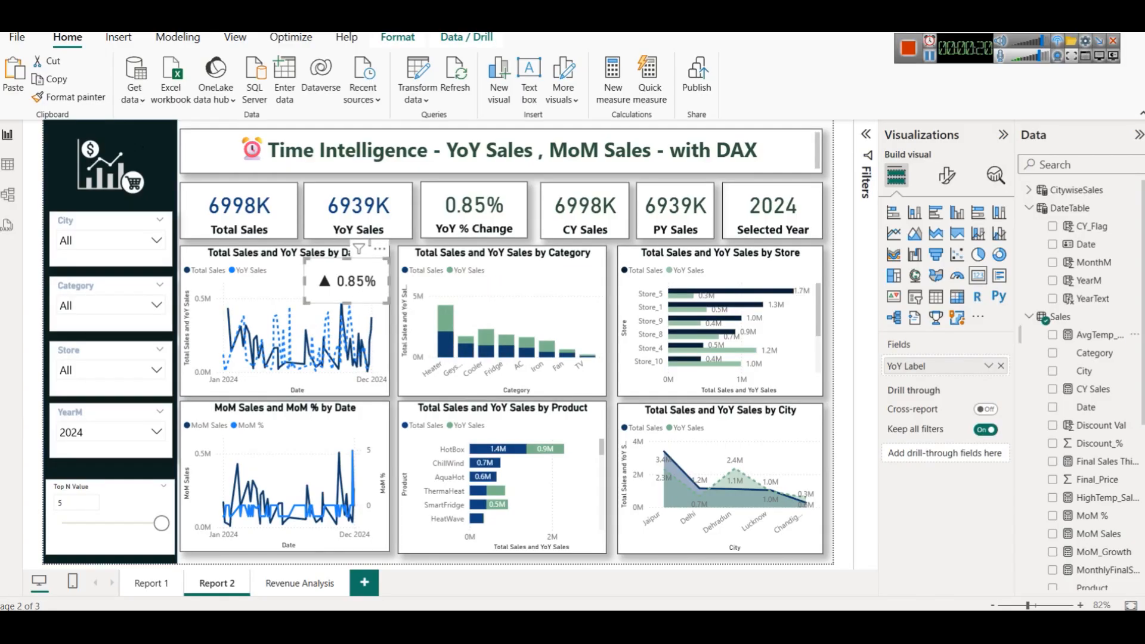
scroll(1085, 477, "down", 5)
left_click(1090, 531)
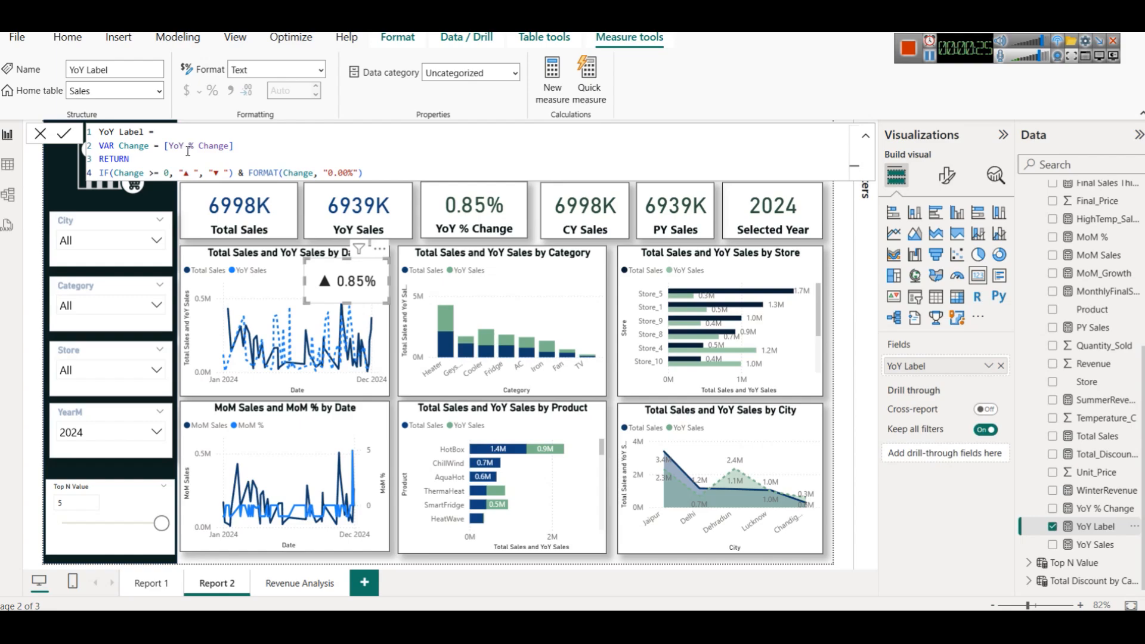
left_click(288, 587)
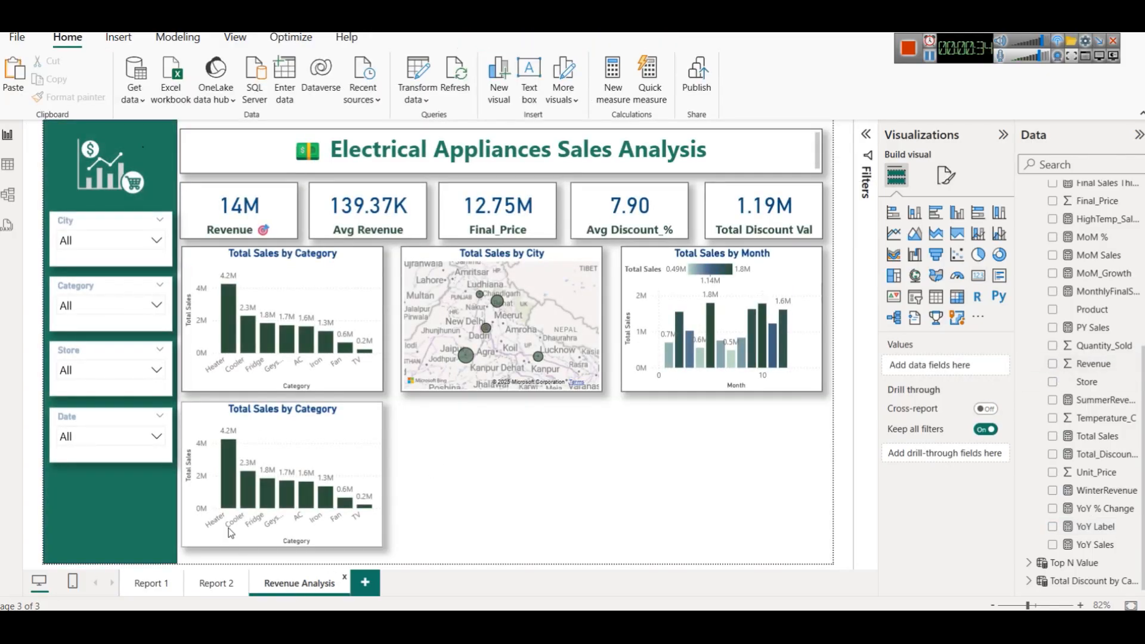
Replace Category with Product on the X-axis of the lower chart, checking the Sales table's columns in the data view.
left_click(321, 418)
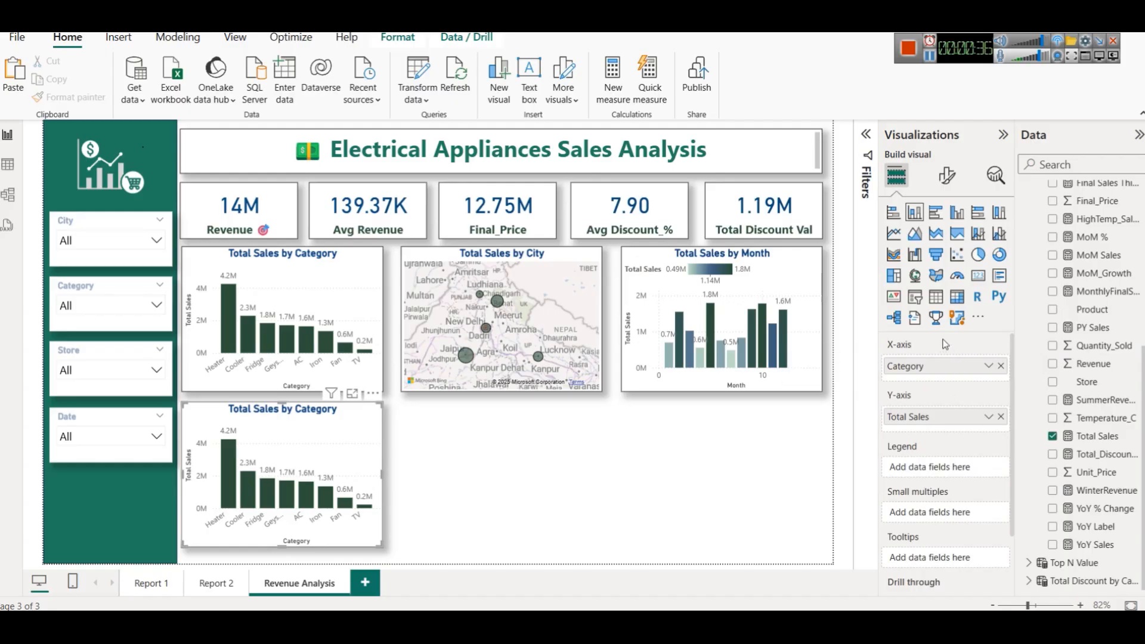
left_click(1000, 366)
scroll(1136, 442, "up", 4)
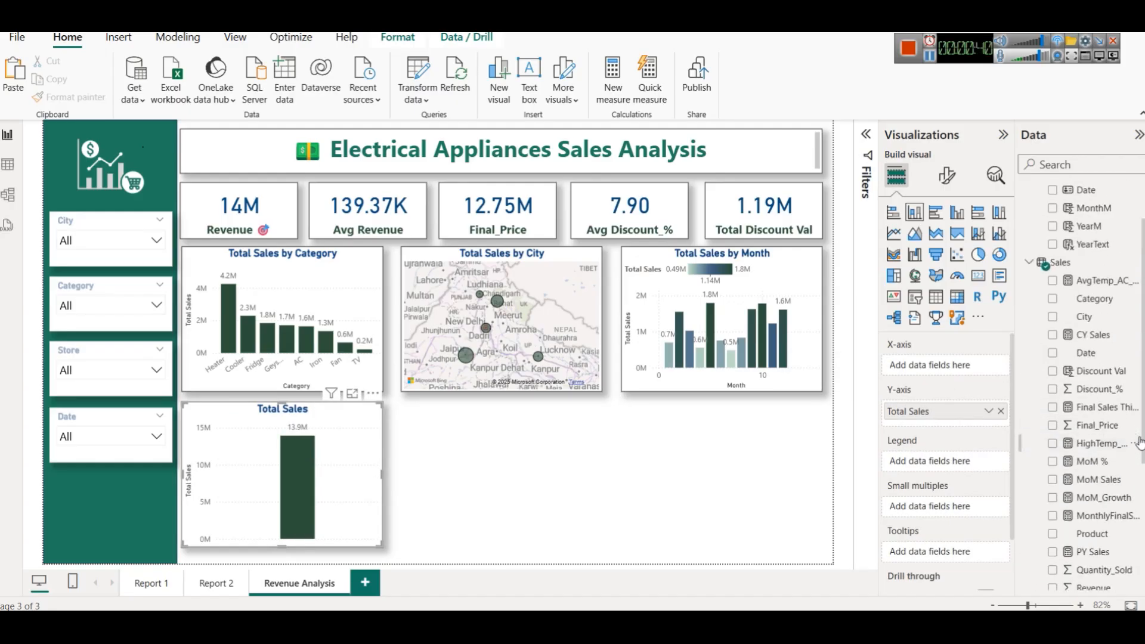
scroll(1135, 443, "down", 2)
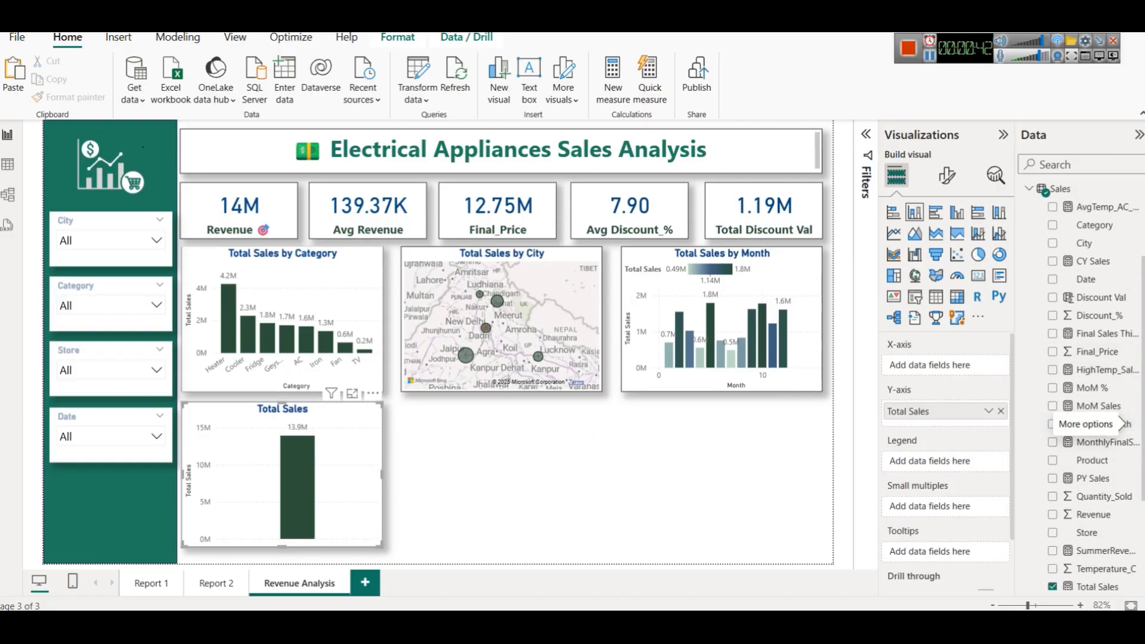
left_click(8, 165)
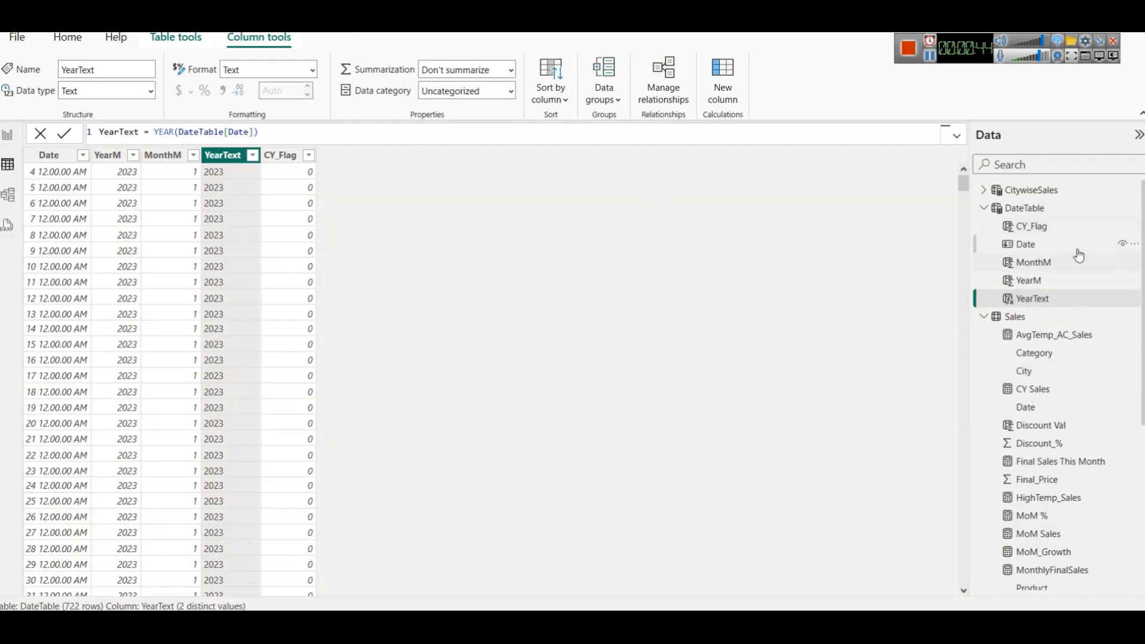
left_click(1033, 316)
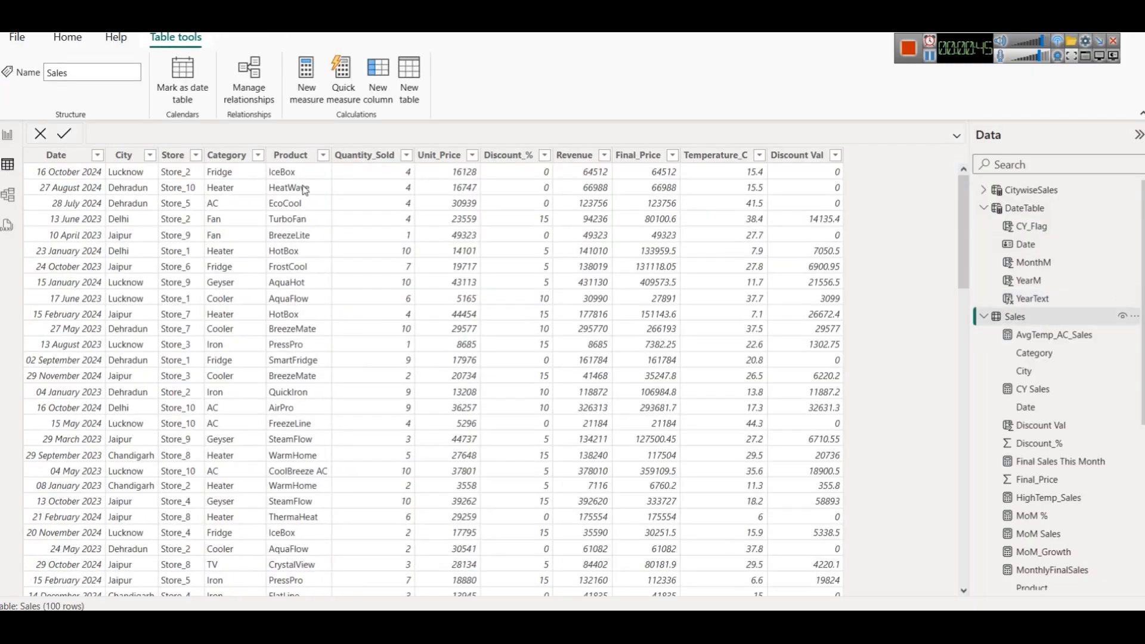
left_click(6, 135)
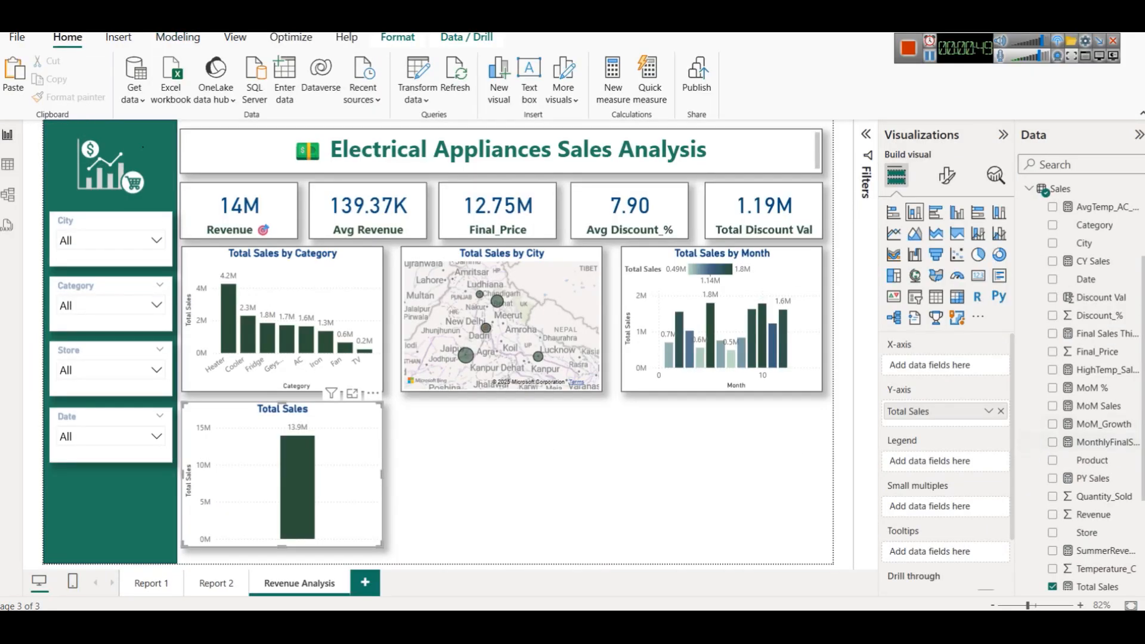
left_click_drag(1091, 460, 928, 370)
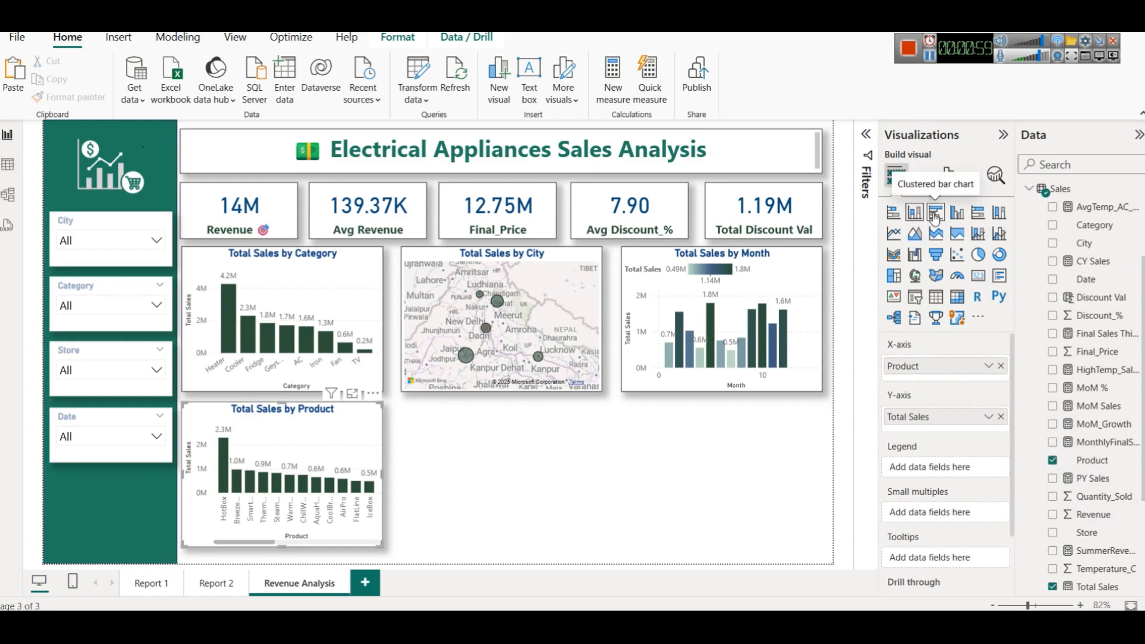
Convert the Total Sales by Product chart to a clustered bar chart and look through its product list.
left_click(934, 214)
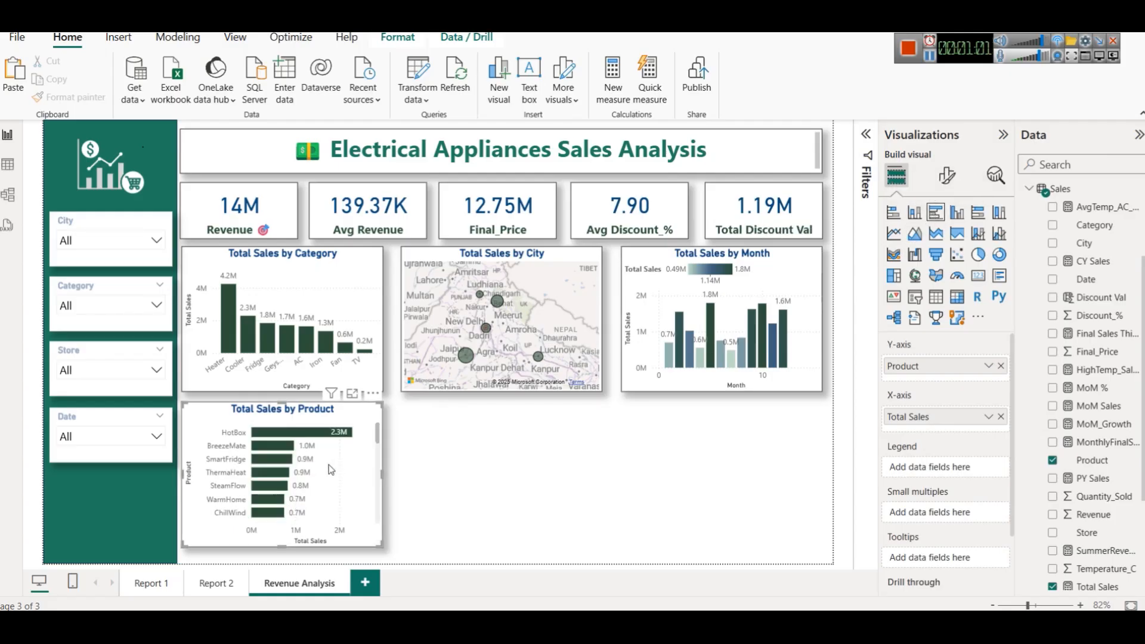
scroll(303, 472, "down", 10)
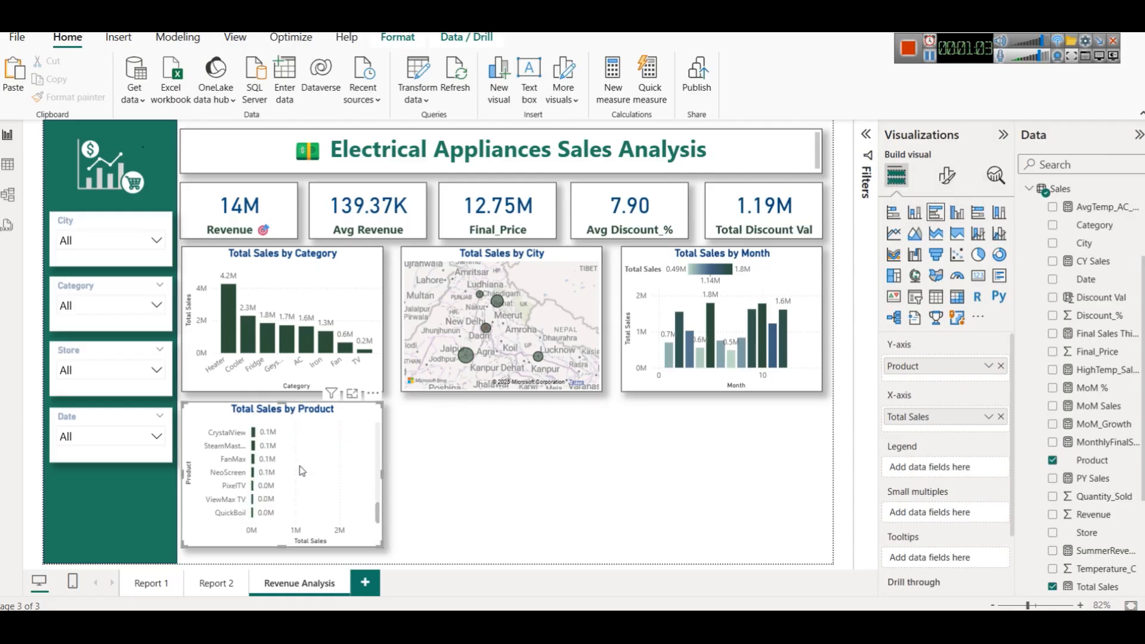
scroll(302, 472, "up", 10)
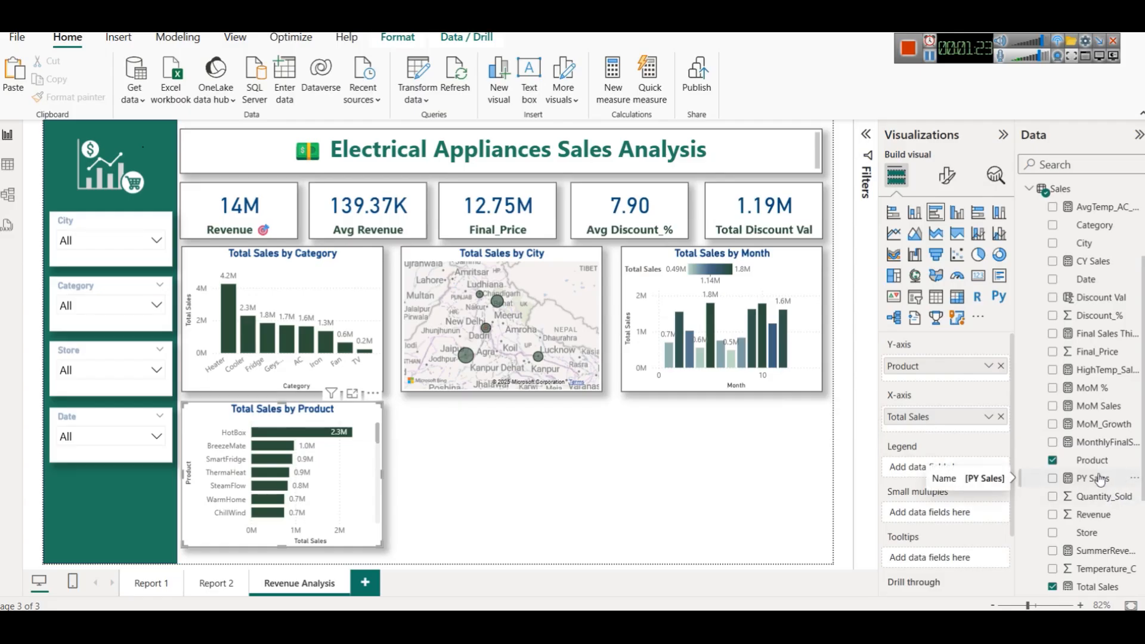
Search the data fields for "fina" and add Final_Price to the product chart's X-axis below Total Sales.
scroll(1103, 484, "down", 5)
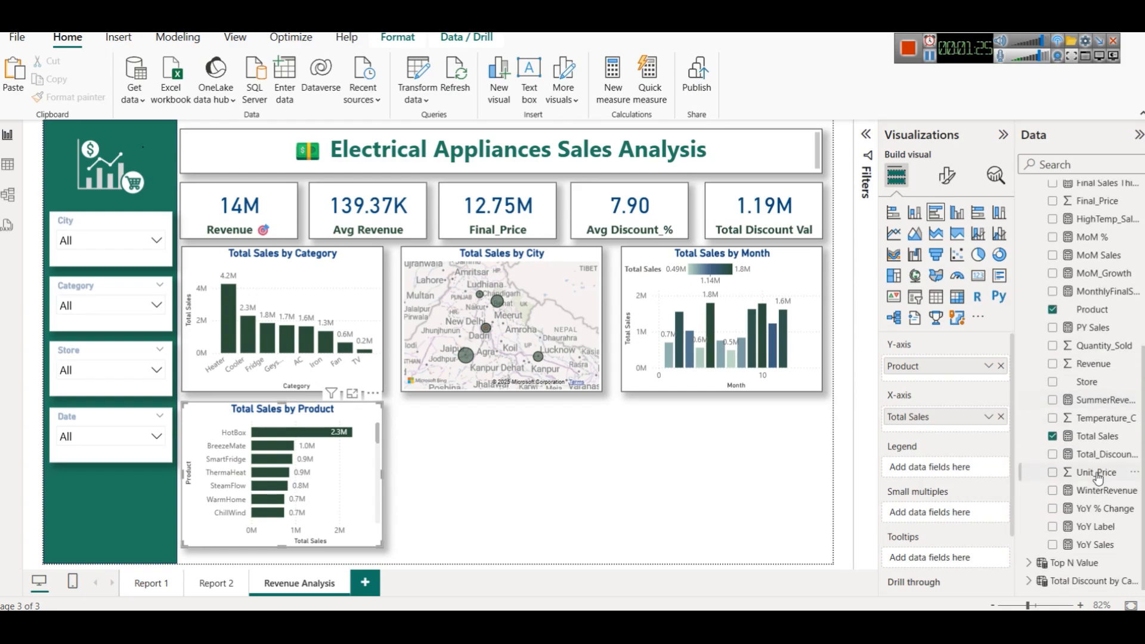
scroll(1096, 476, "up", 8)
left_click(1076, 165)
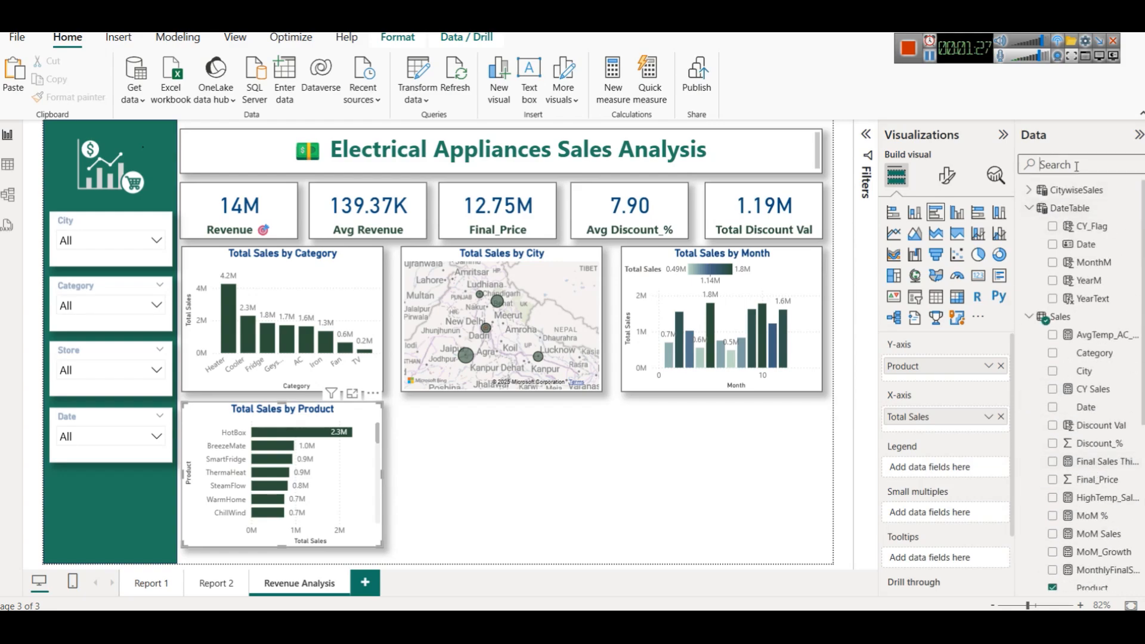
type("fina")
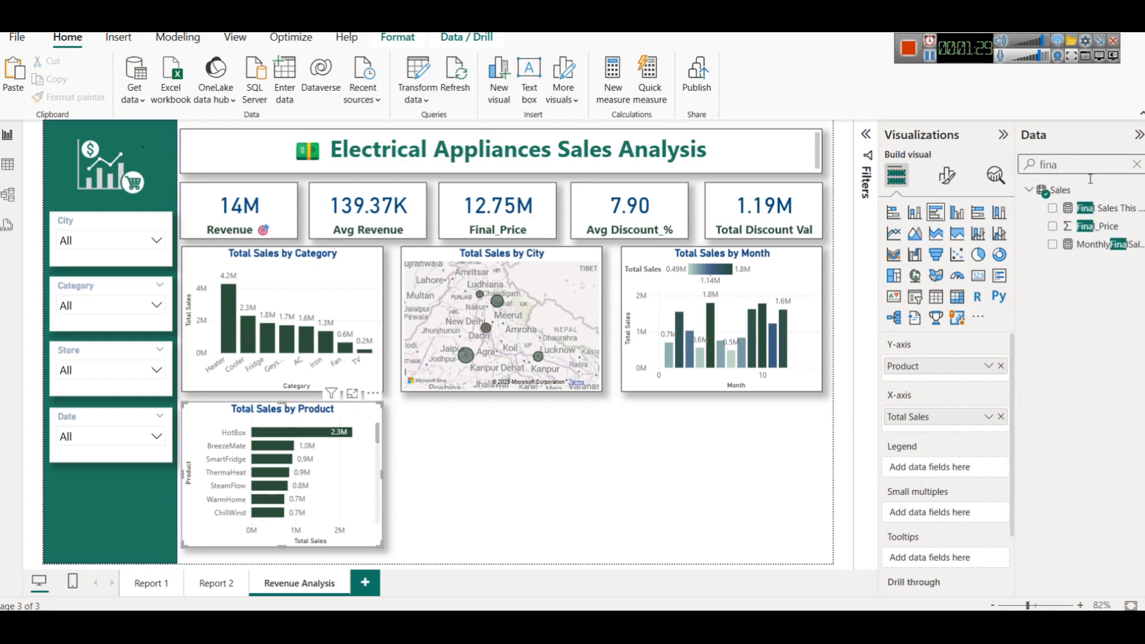
left_click_drag(1097, 226, 923, 424)
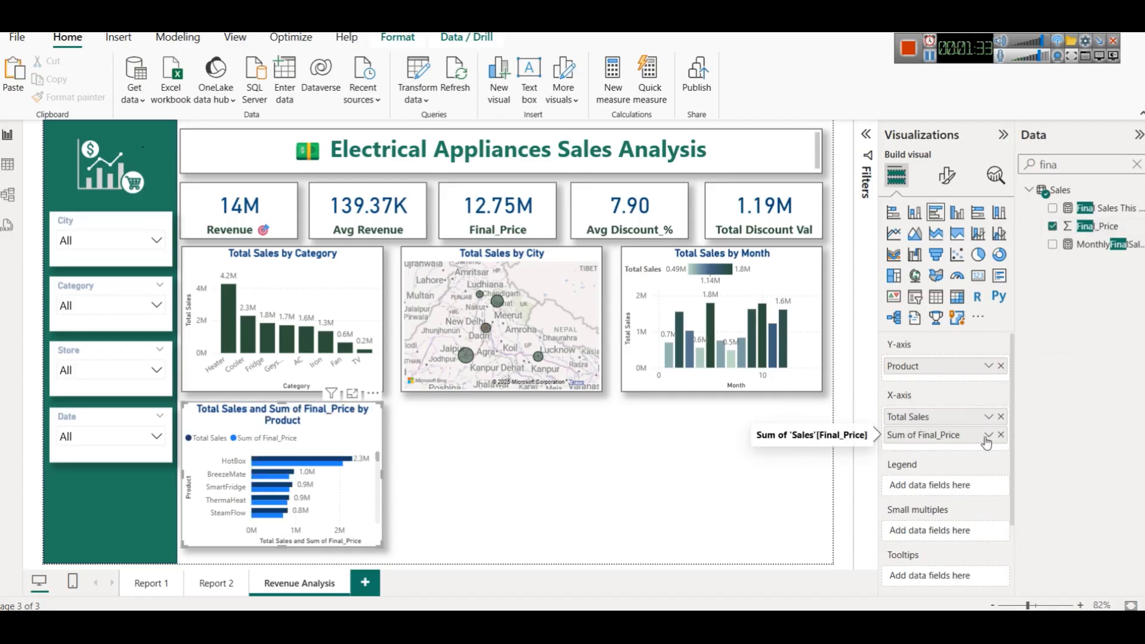
Rename the Sum of Final_Price field to Final_Price for the product chart.
left_click(987, 436)
left_click(1041, 198)
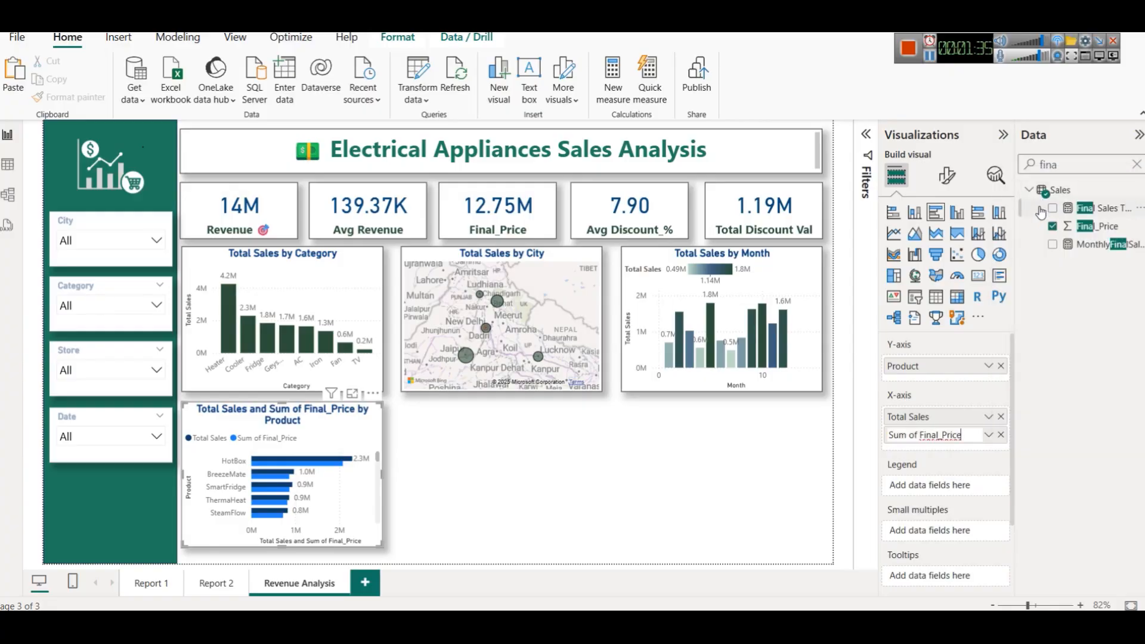
key("shift+Right")
key("shift+Right")
key("shift+Right")
key("shift+Right")
key("shift+Right")
key("shift+Right")
key("shift+Right")
key("shift+Left")
key("BackSpace")
key("Return")
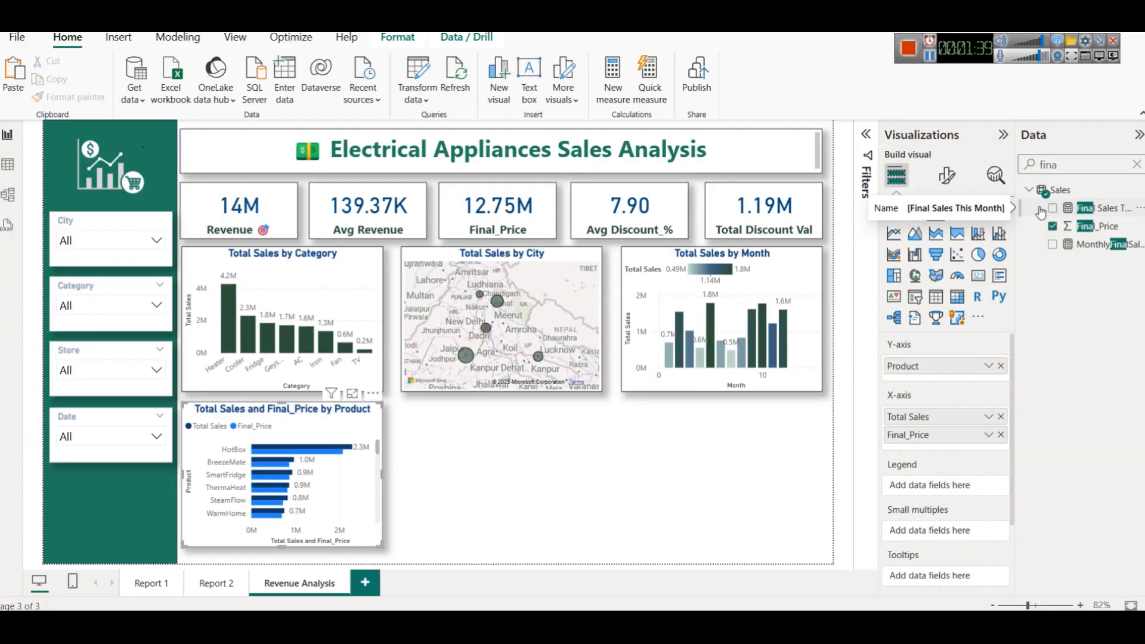
Rename the Total Sales field to Revenue for the product chart and inspect the chart in focus mode.
left_click(989, 417)
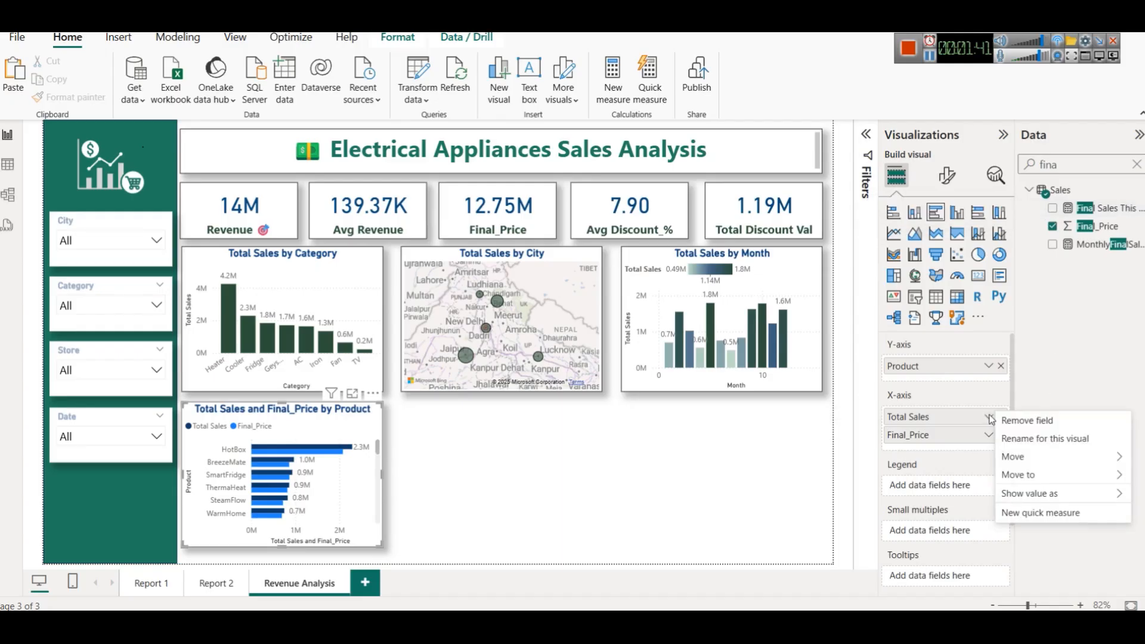
left_click(1013, 438)
type("R")
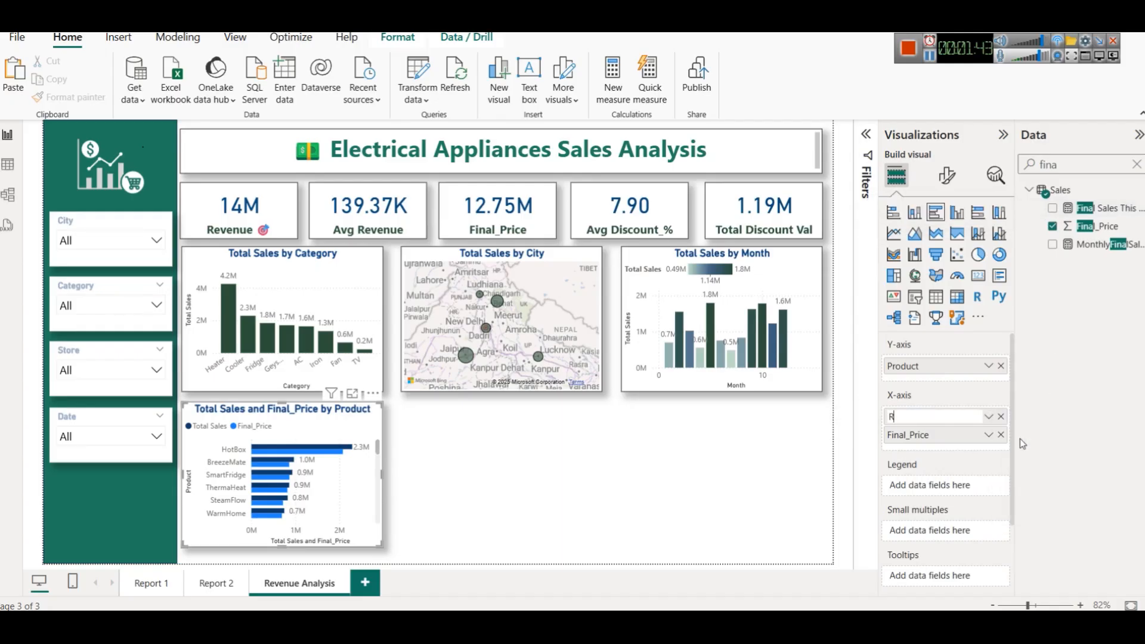
type("evenue")
key("Return")
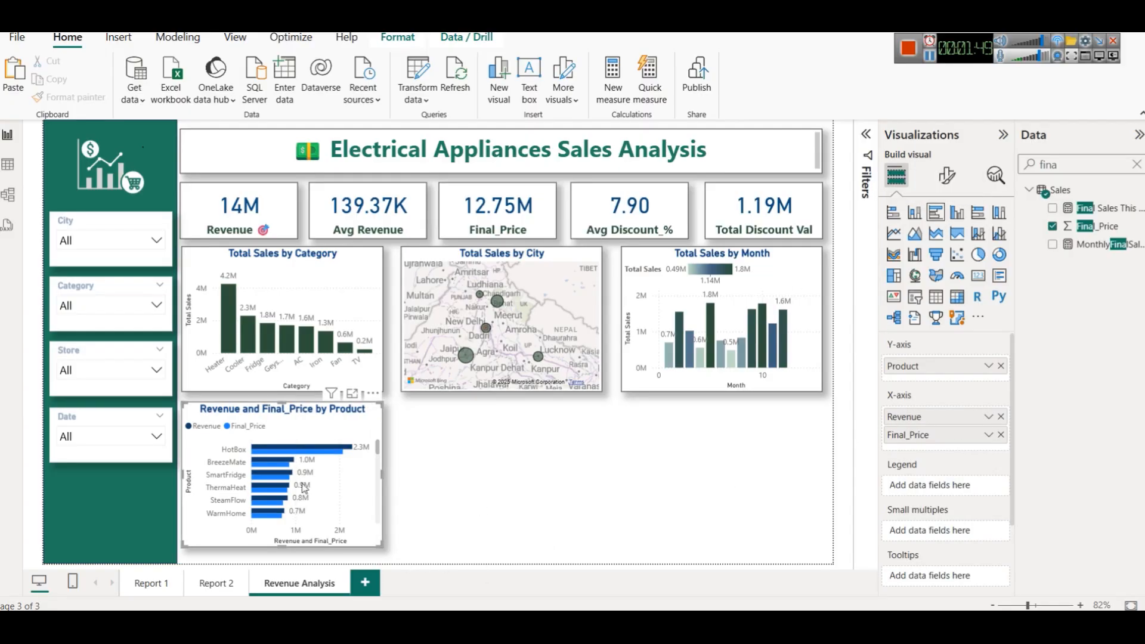
left_click(352, 394)
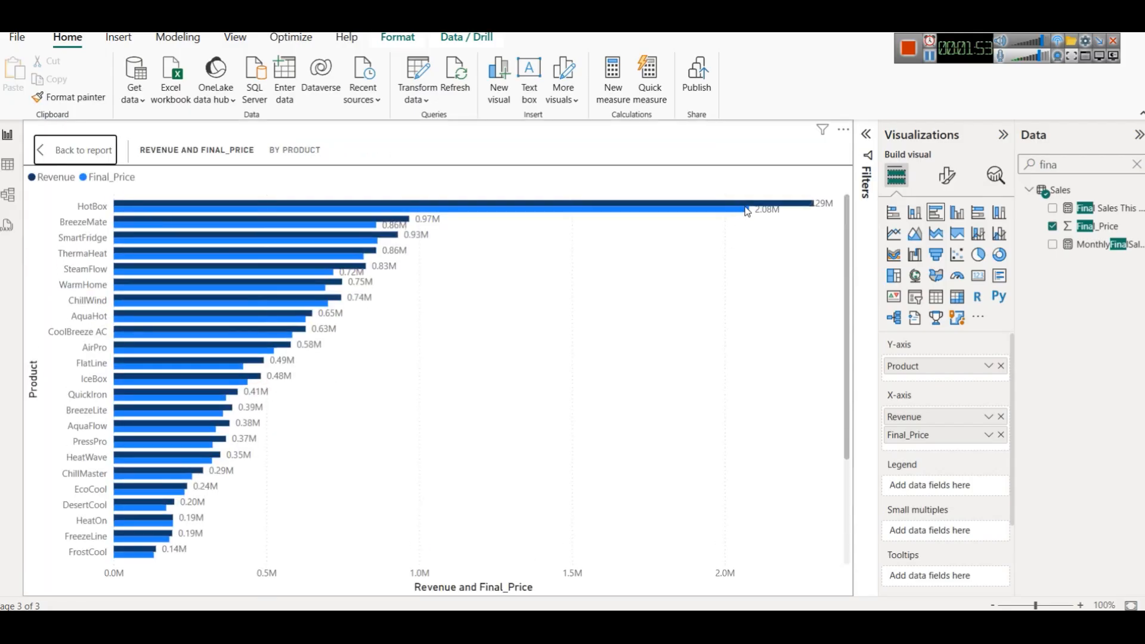
left_click(99, 152)
Open the product chart's bar formatting options and try the bar border on and off.
left_click(947, 175)
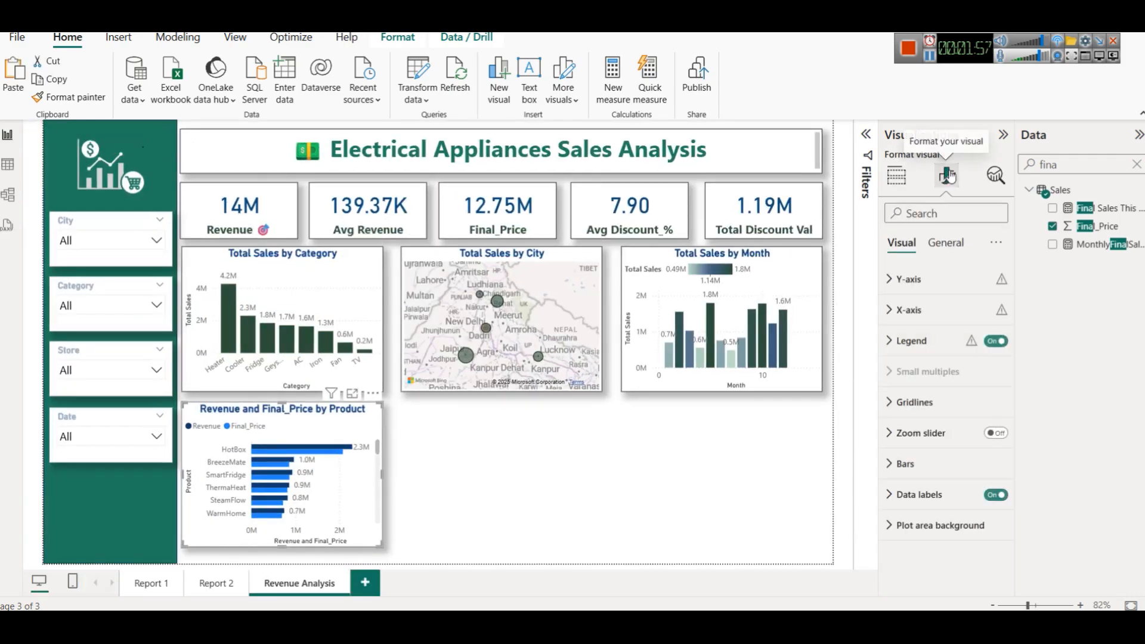
left_click(945, 464)
scroll(945, 465, "down", 3)
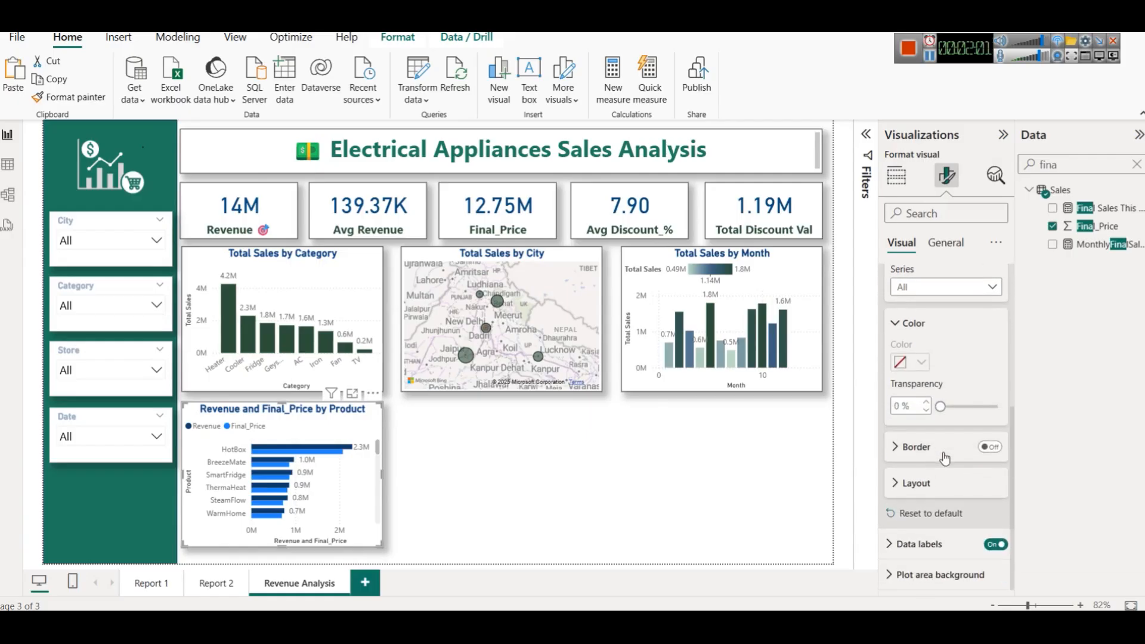
left_click(926, 402)
left_click_drag(942, 406, 936, 406)
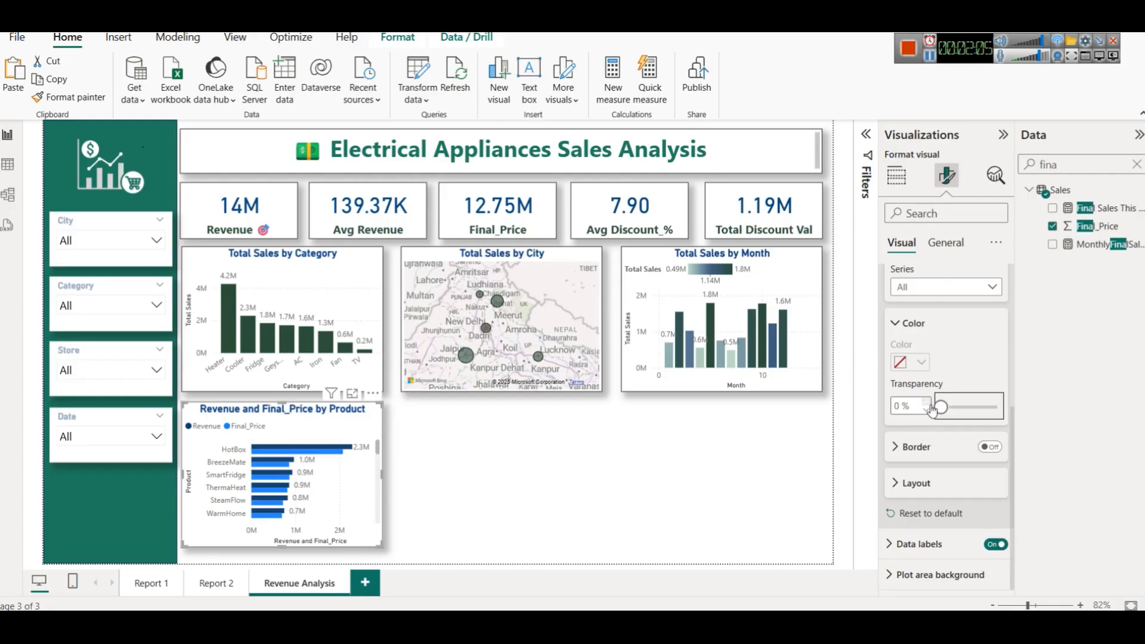
left_click(991, 446)
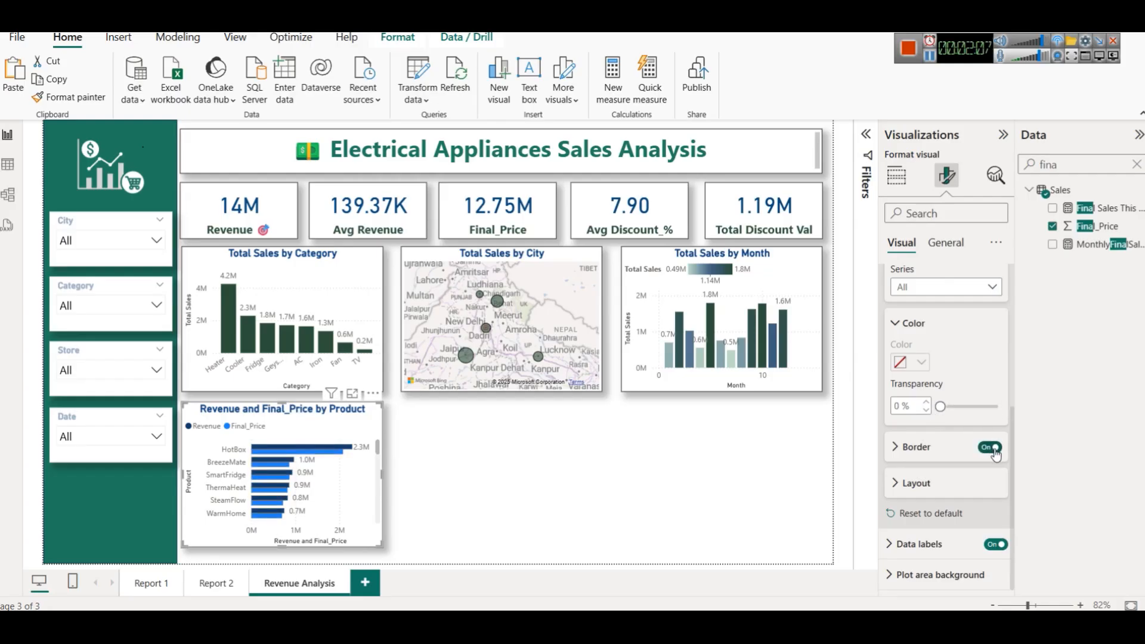
left_click(992, 452)
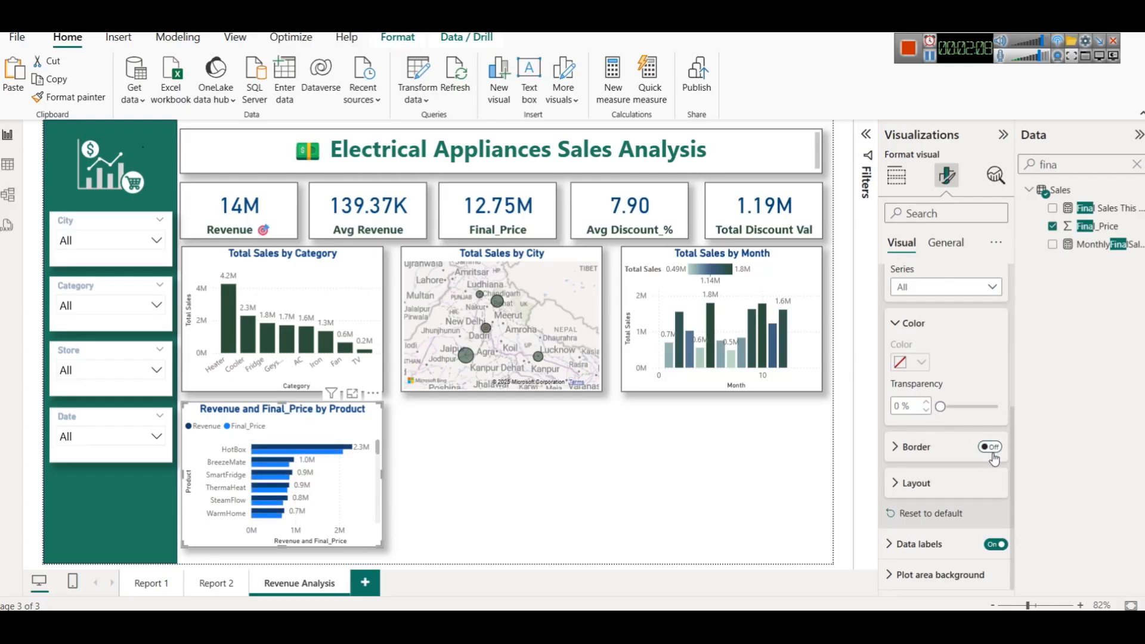
Try the reverse order and sort by value options in the bars' layout settings and turn both off again.
left_click(960, 478)
scroll(954, 471, "down", 3)
left_click(989, 354)
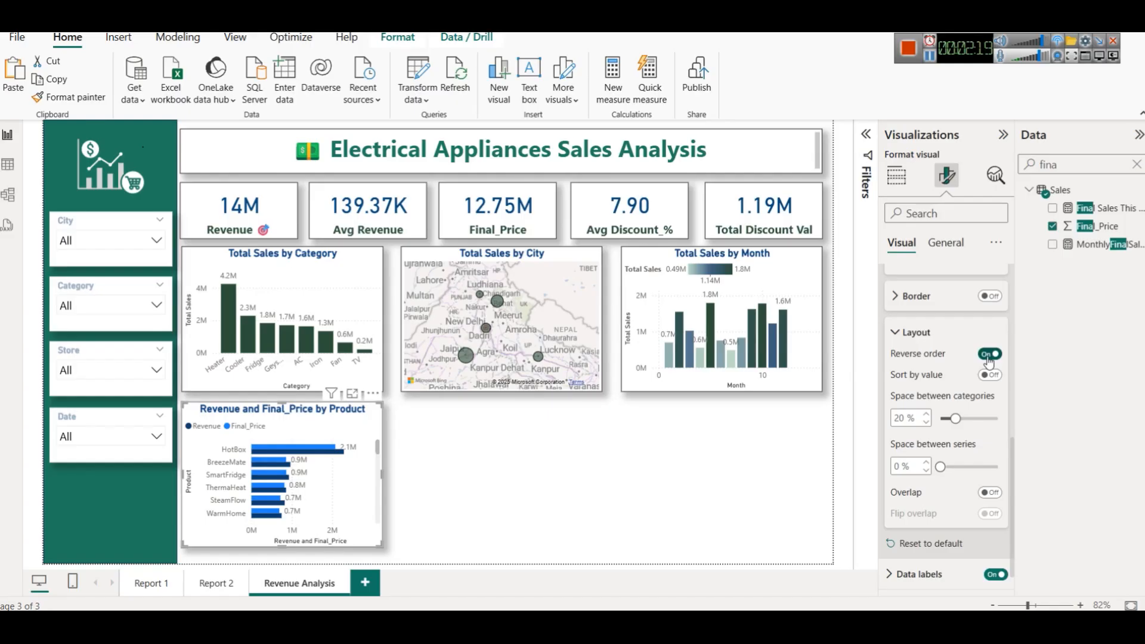
left_click(988, 358)
left_click(997, 375)
left_click(995, 376)
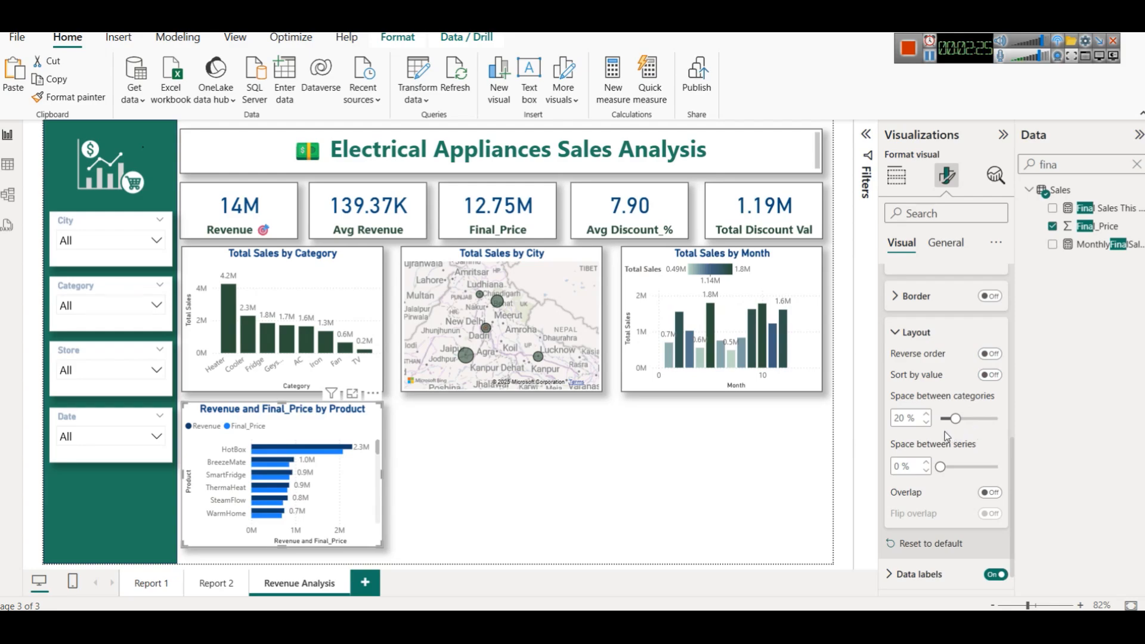
Try a space between categories of 43 % for the product chart's bars and reduce it to 11 %.
left_click(927, 414)
left_click(927, 415)
left_click(928, 414)
left_click(928, 414)
left_click_drag(954, 416, 973, 418)
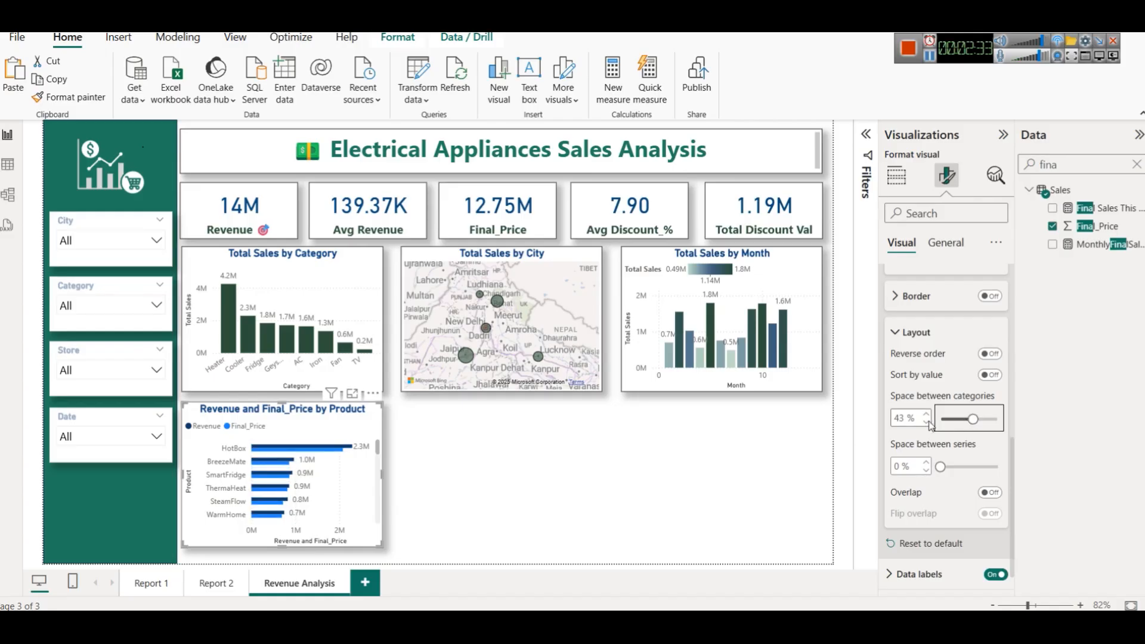
double_click(906, 417)
type("10")
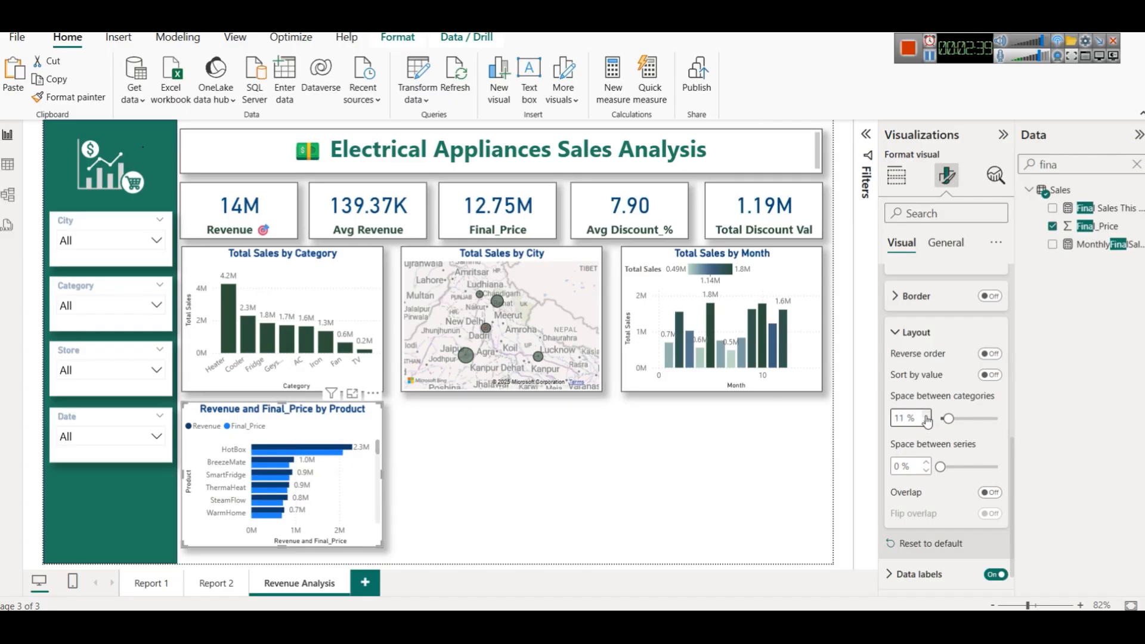
Try spaces between series of 4 % and 34 % for the product chart's bars and settle on 18 %.
left_click(924, 462)
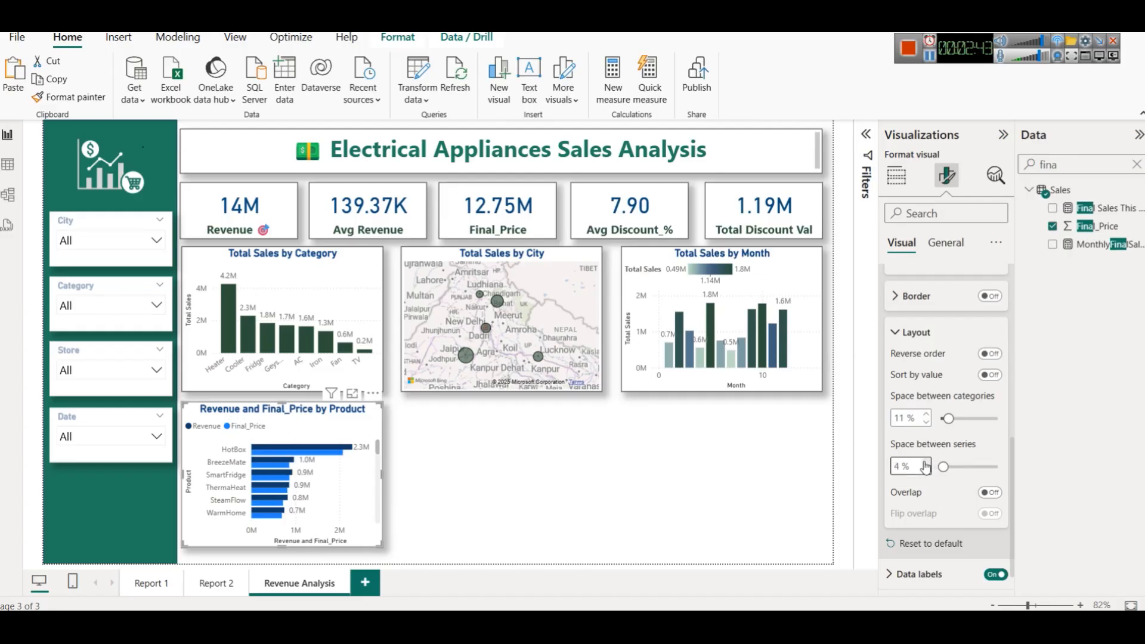
left_click_drag(944, 467, 966, 467)
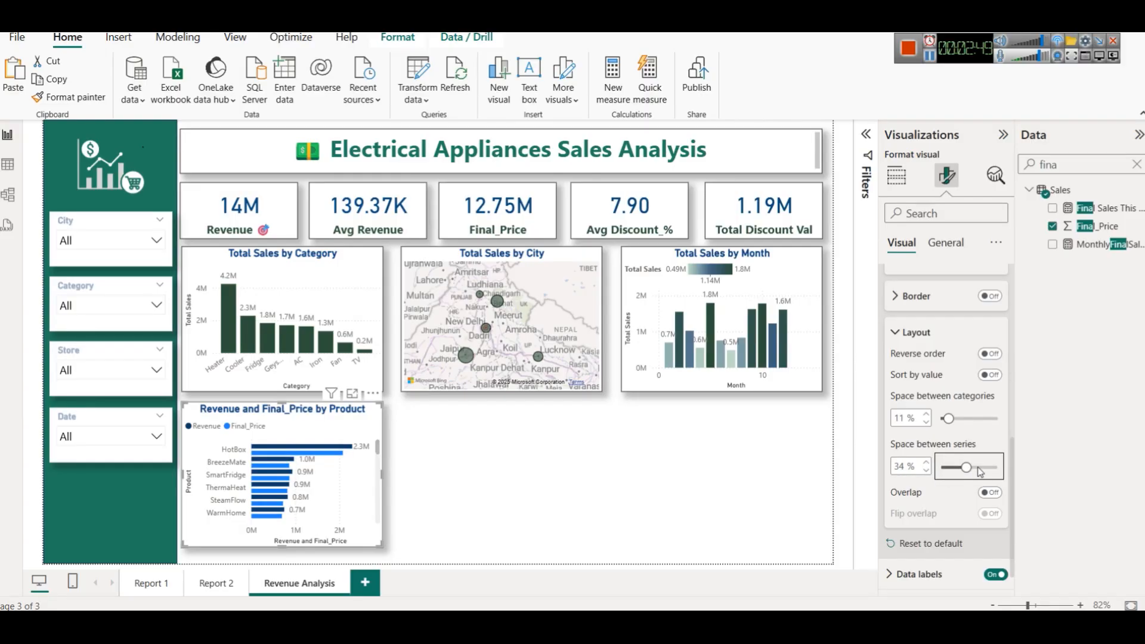
left_click_drag(966, 468, 954, 465)
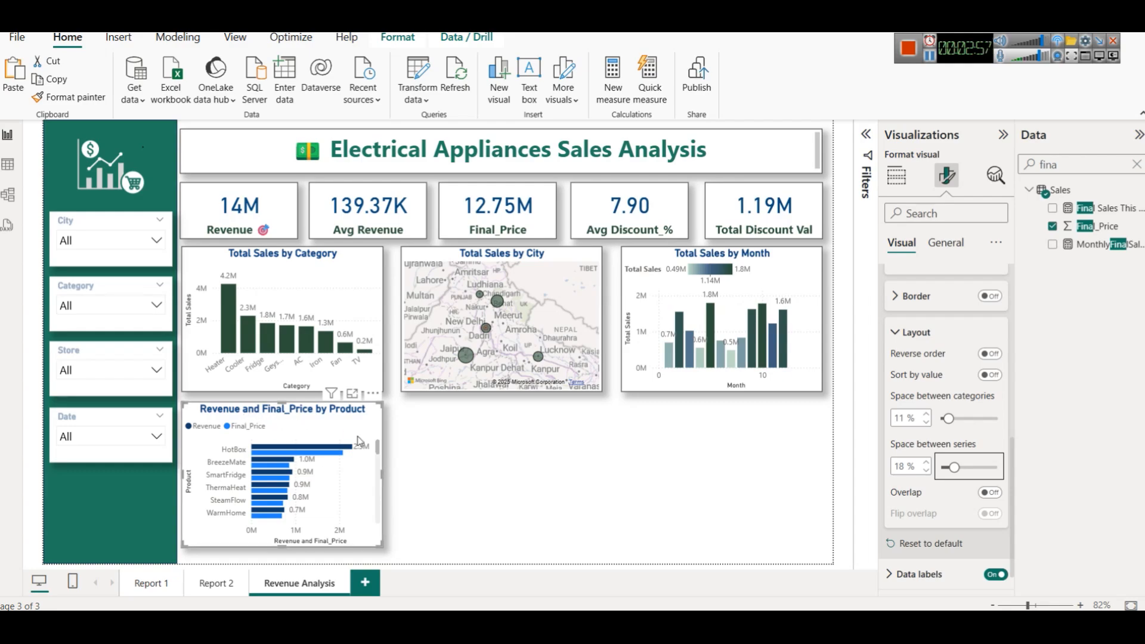
left_click(527, 455)
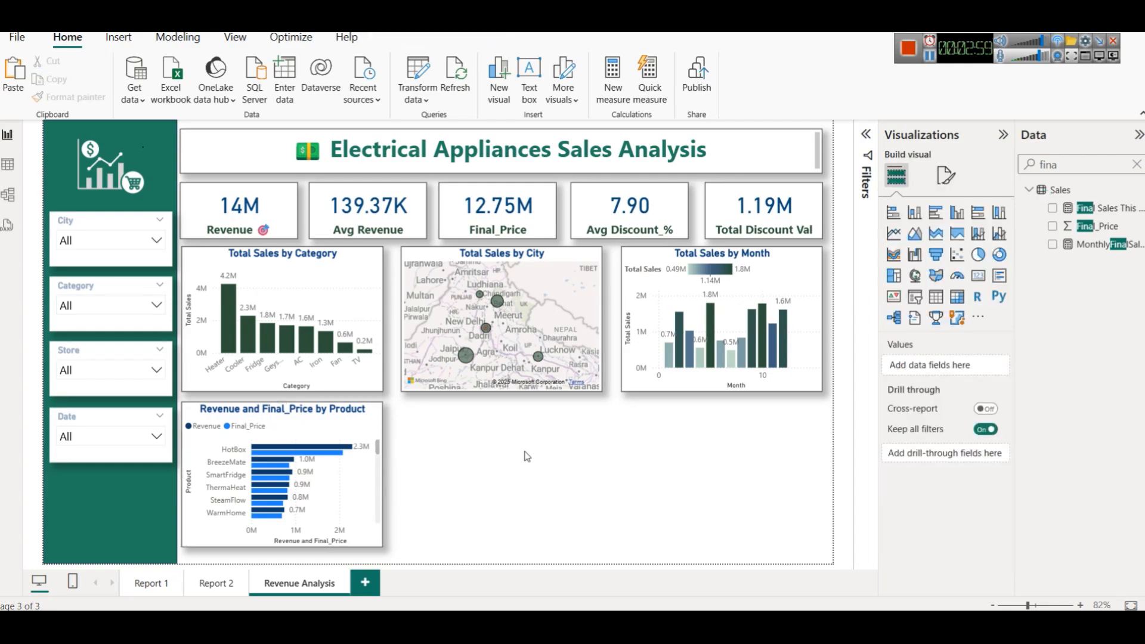
Filter the product chart to the top 5 products by sum of Final_Price and collapse the filter options.
left_click(263, 419)
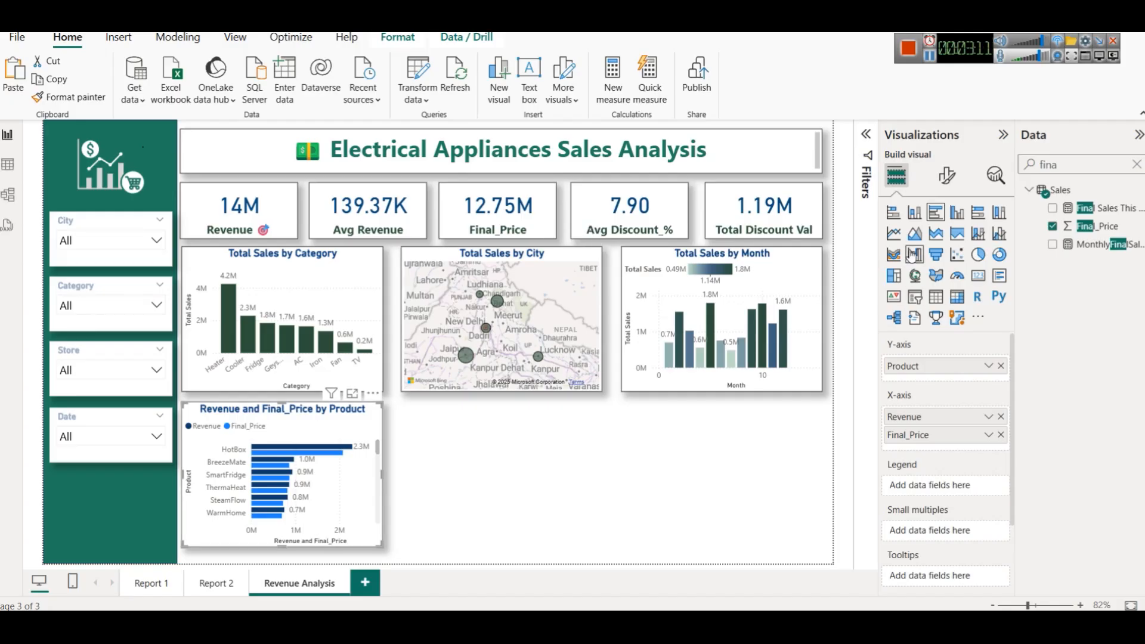
left_click(869, 135)
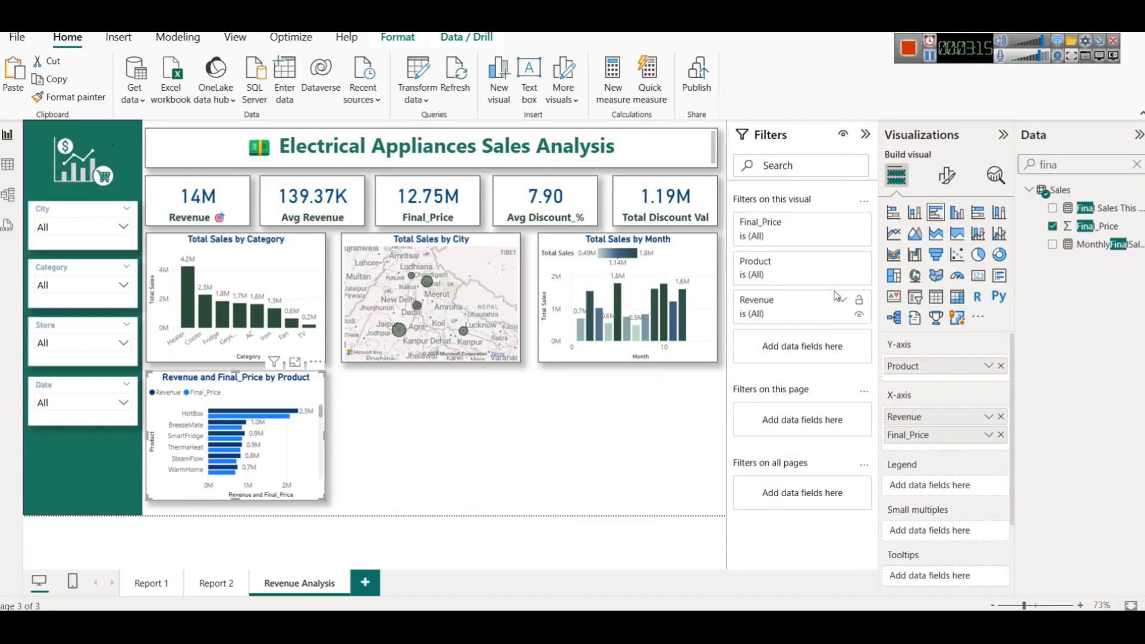
left_click(844, 263)
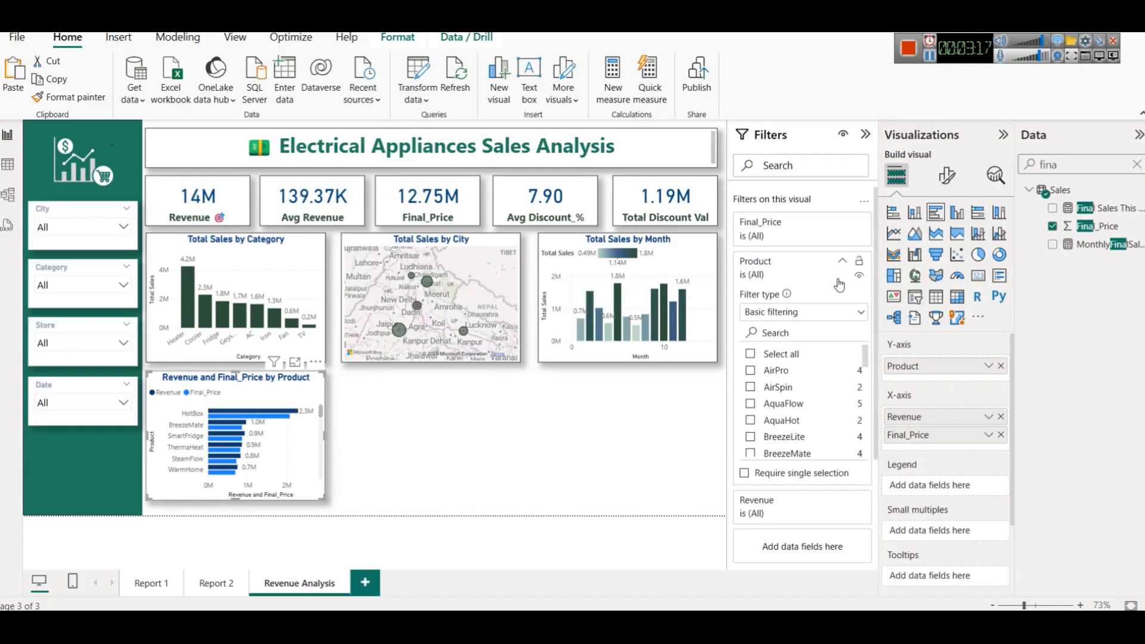
left_click(797, 313)
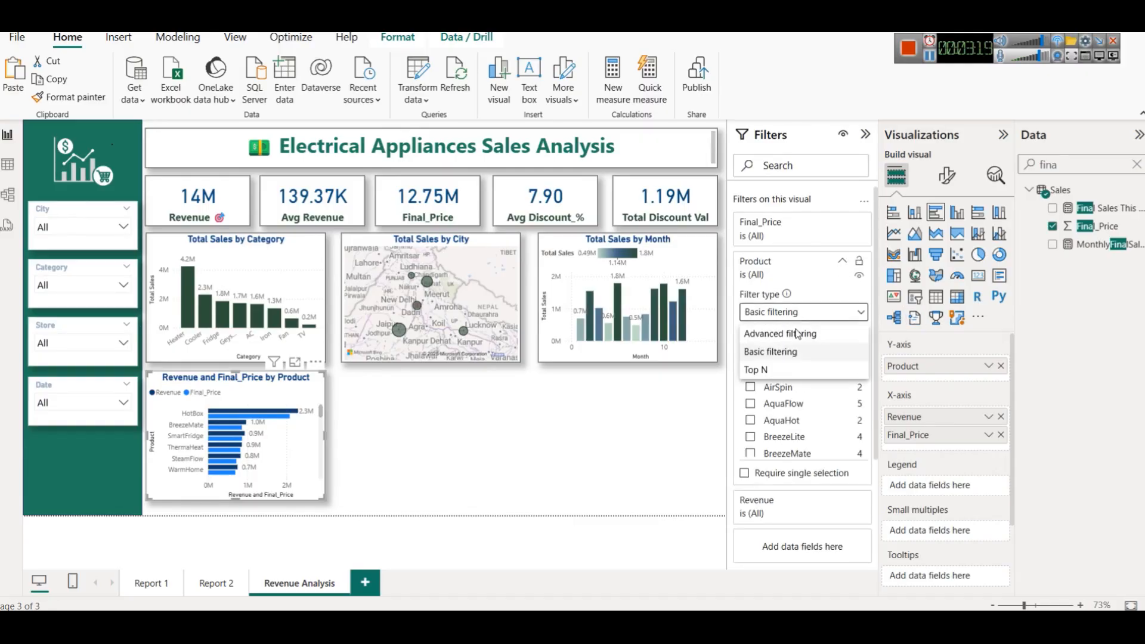
left_click(753, 376)
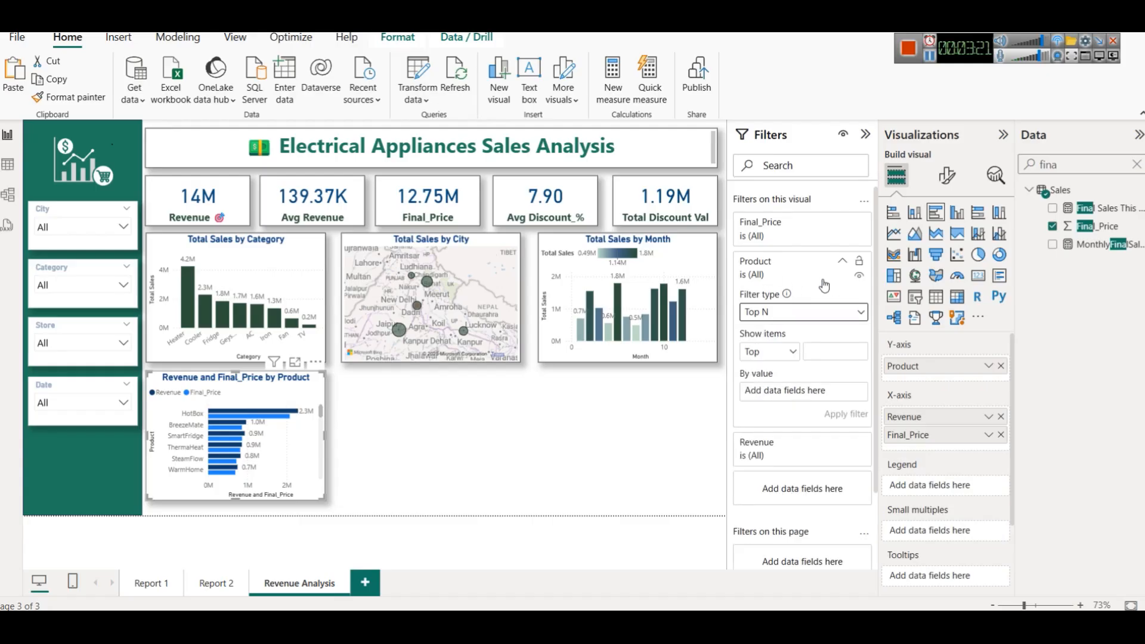
left_click(838, 350)
type("5")
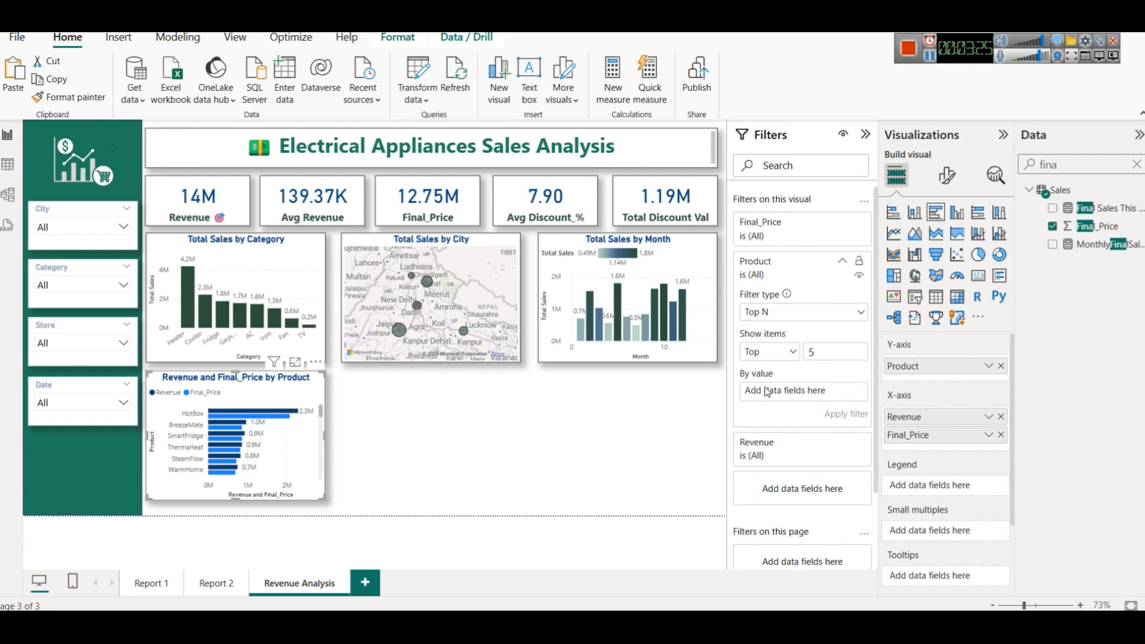
left_click_drag(1115, 226, 821, 394)
left_click(856, 414)
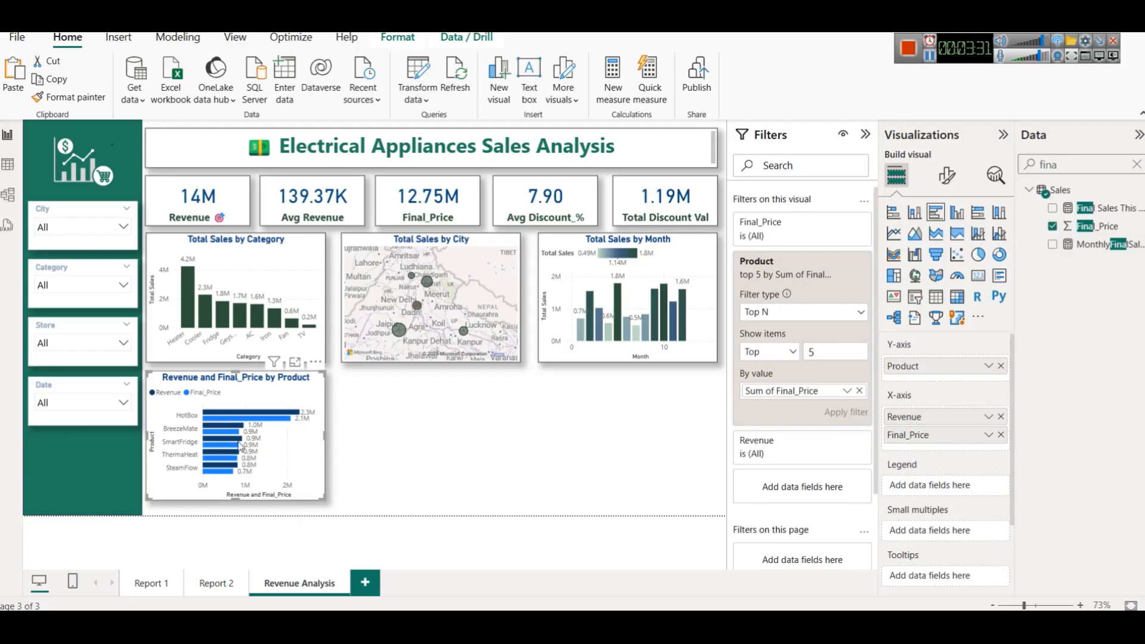
left_click(865, 134)
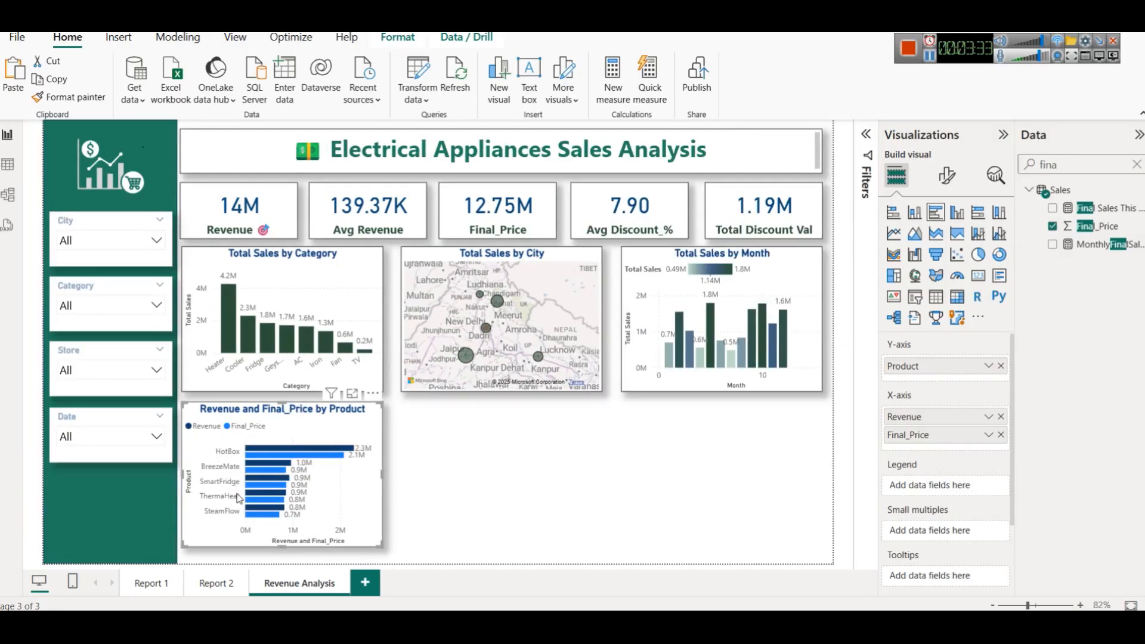
Clear the top 5 filter on Product in the product chart and collapse the filter options.
left_click(865, 134)
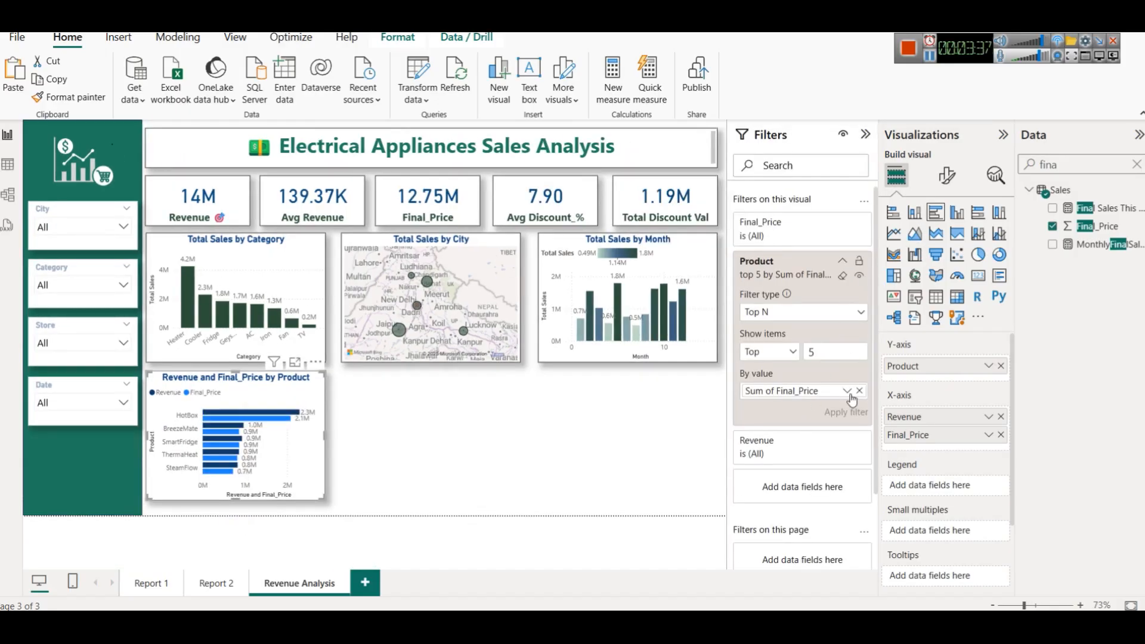
left_click(843, 276)
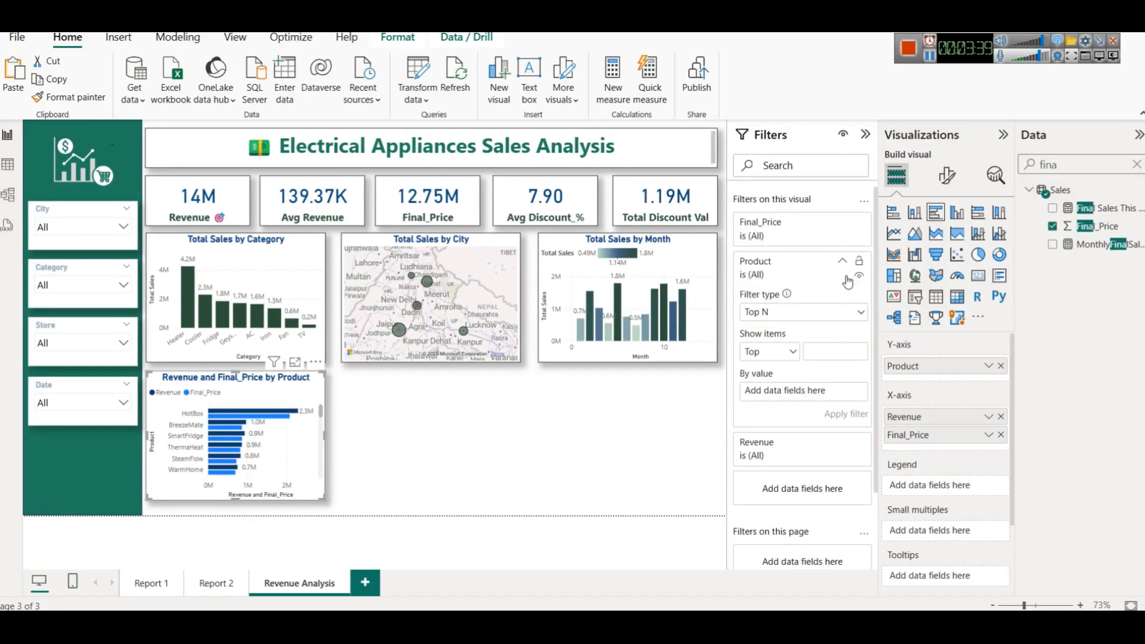
left_click(843, 263)
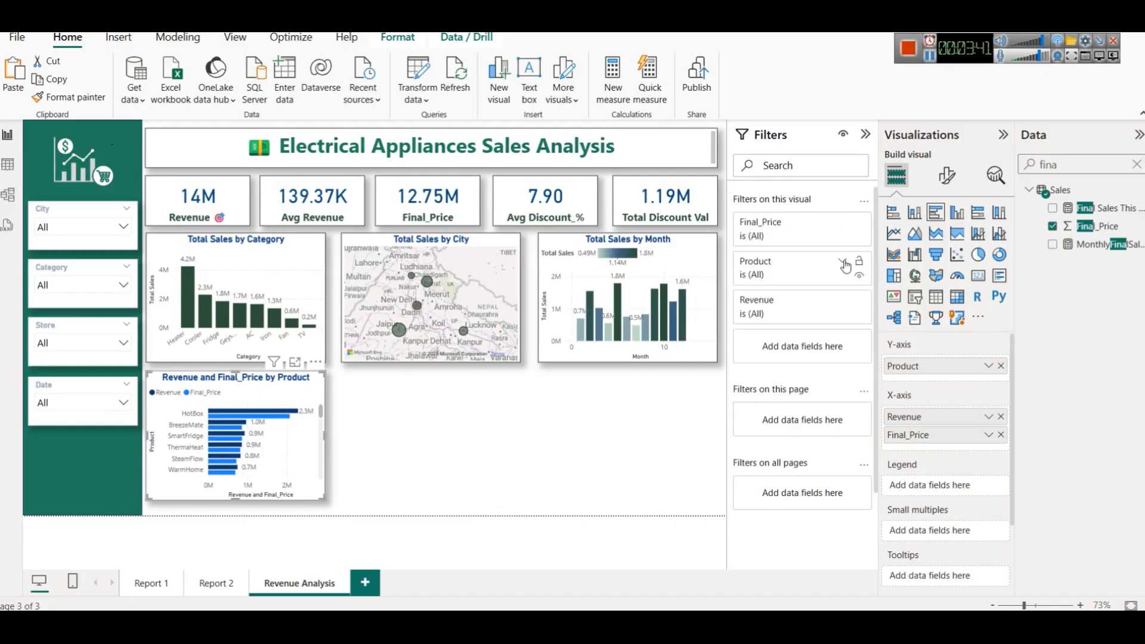
left_click(436, 451)
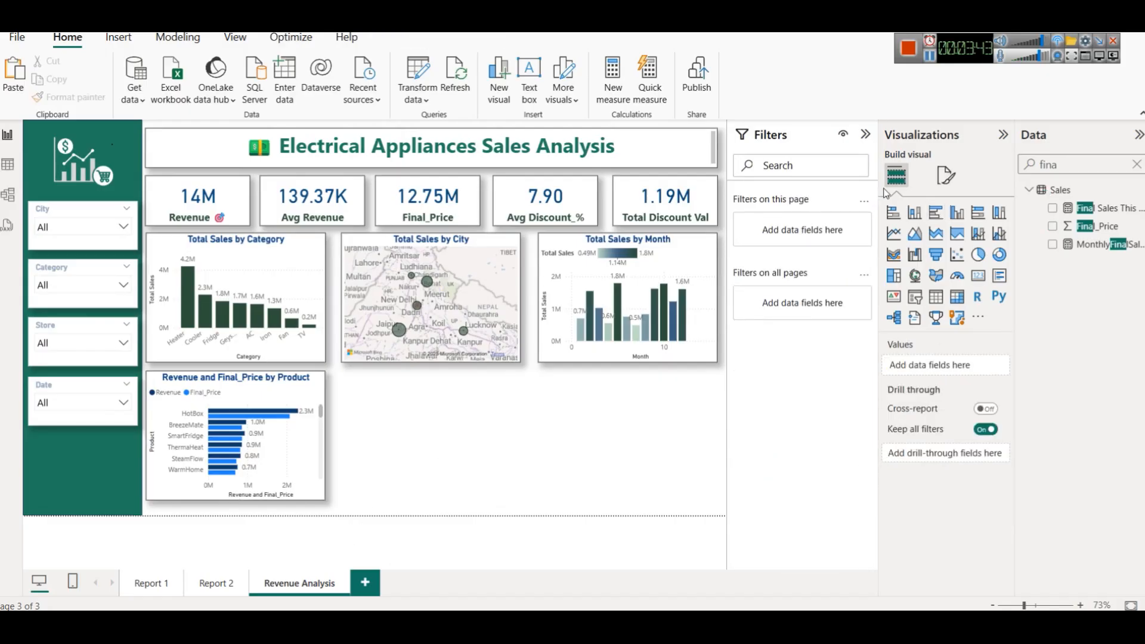
left_click(868, 134)
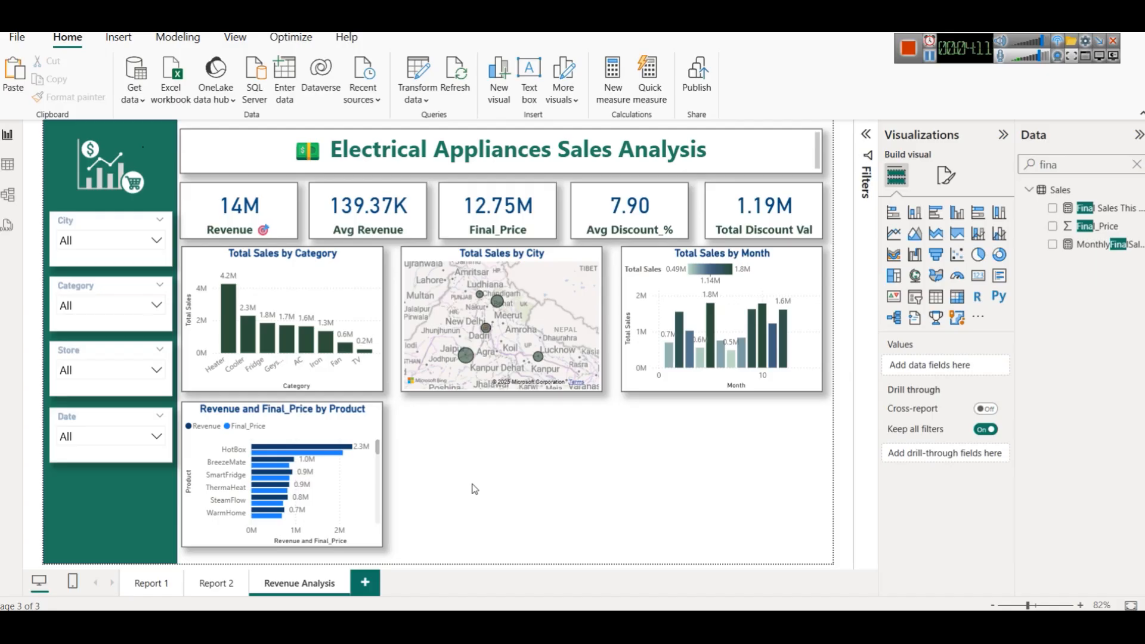
Add Final_Price beside Total Sales on the category chart's Y-axis and rename it Final_Price for this visual.
left_click(365, 263)
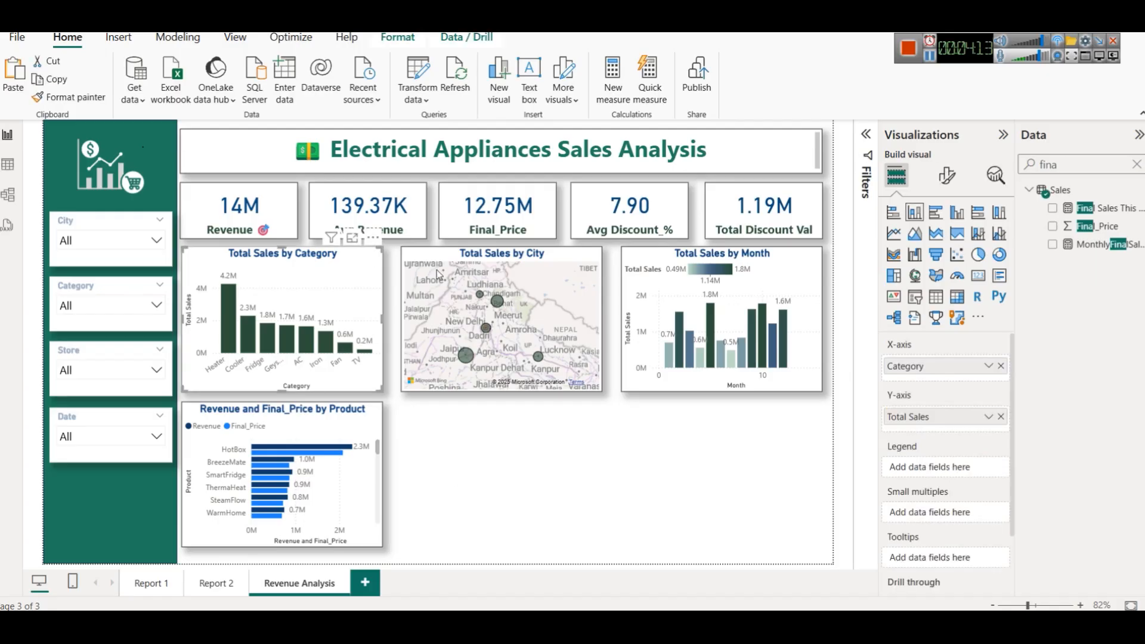
left_click_drag(1097, 226, 970, 426)
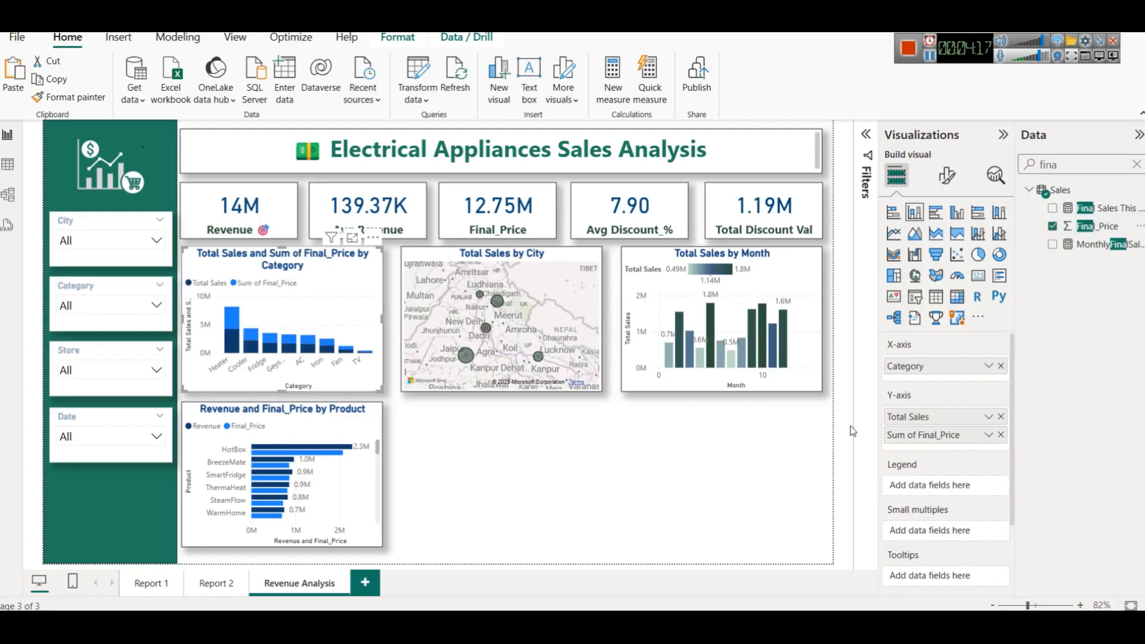
left_click(990, 436)
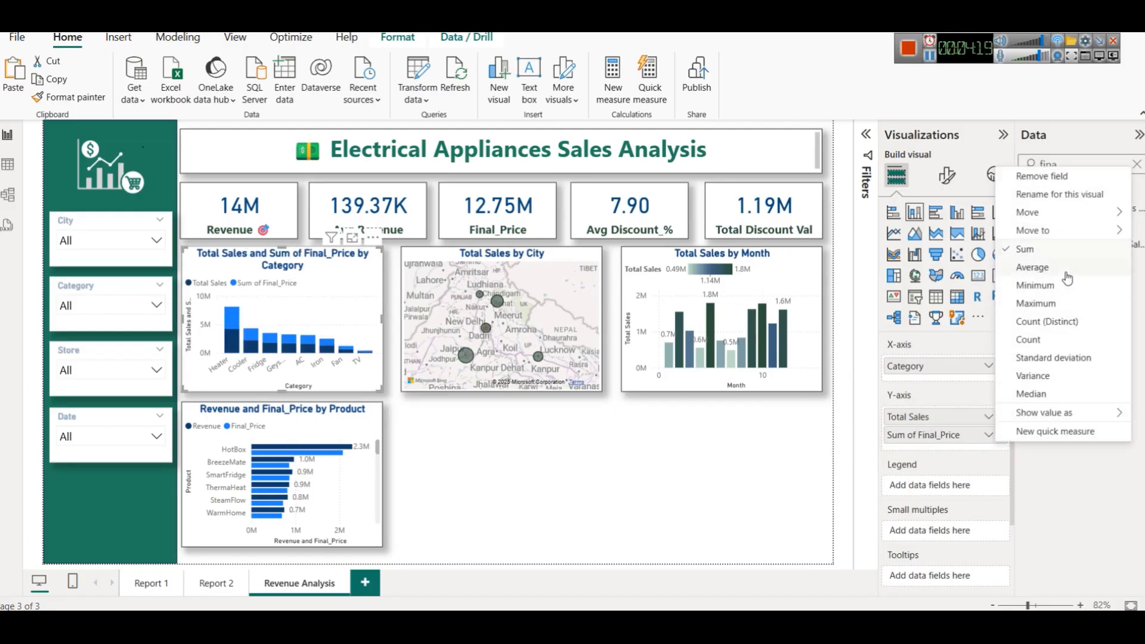
left_click(1061, 200)
key("Home")
key("shift+Right")
key("shift+Right")
key("shift+Right")
key("shift+Right")
key("shift+Right")
key("shift+Right")
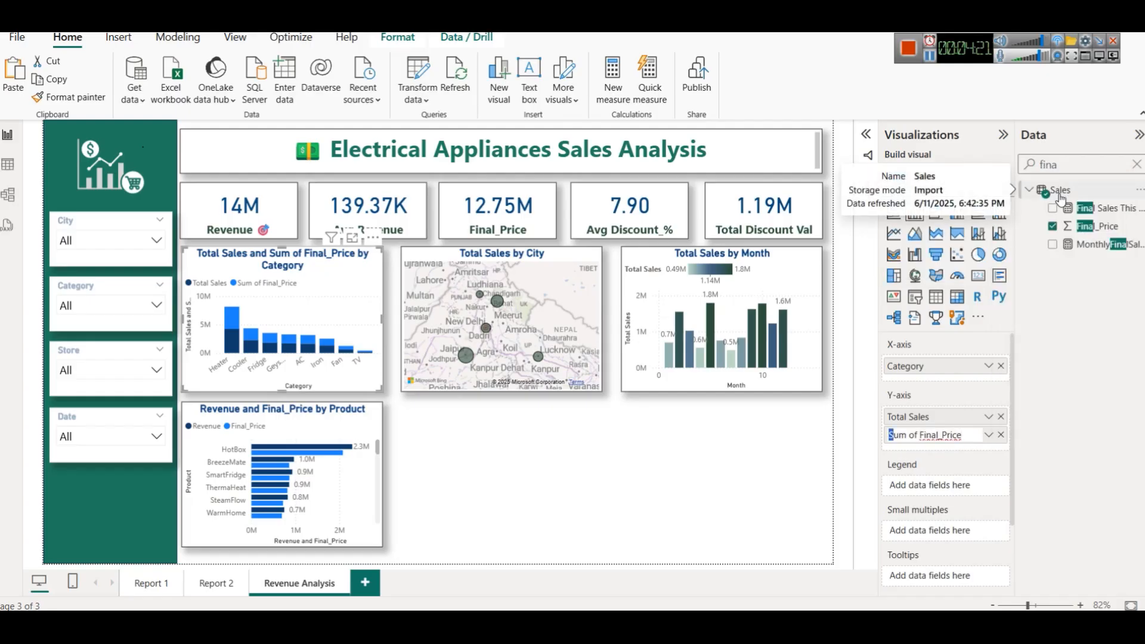
key("Delete")
key("Return")
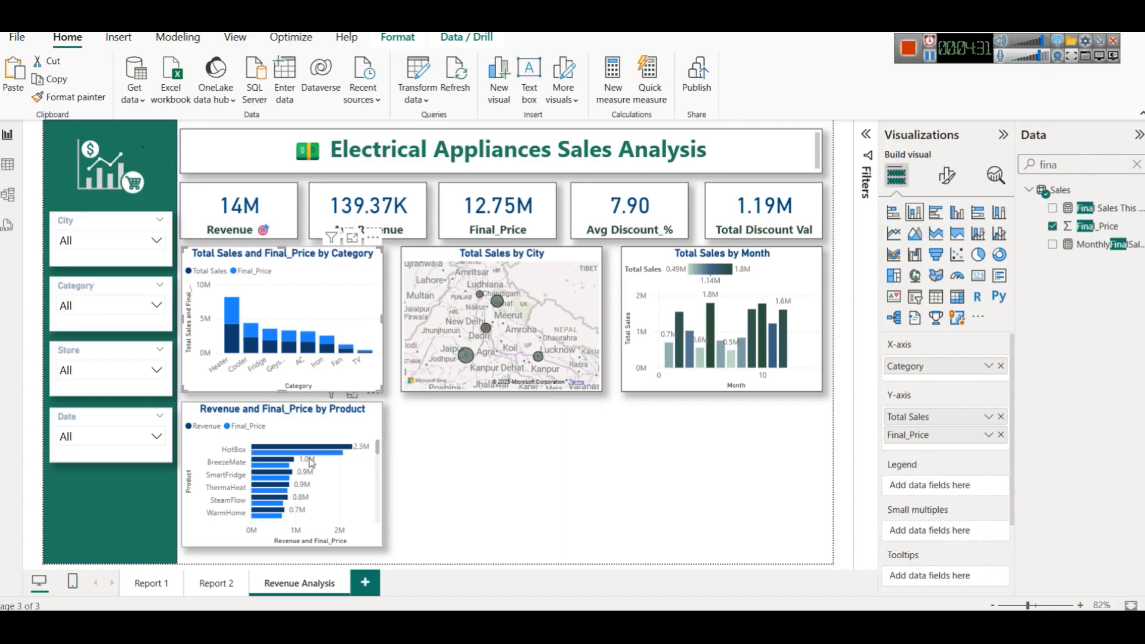
left_click(429, 469)
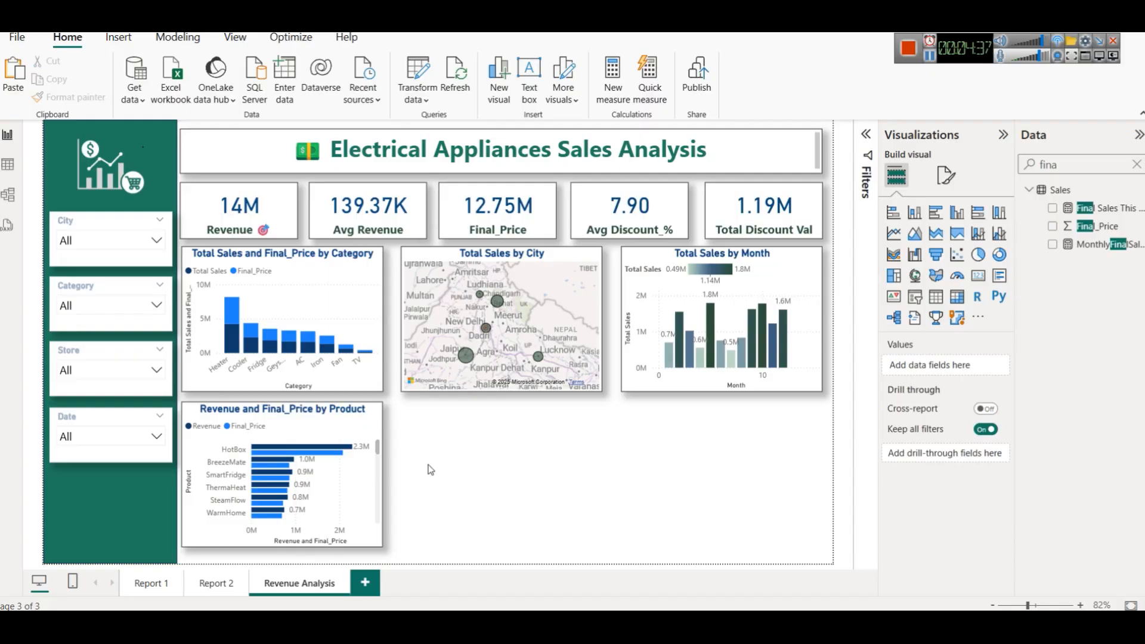
Open the category chart's column formatting and view the colour choices for the Total Sales series.
left_click(370, 307)
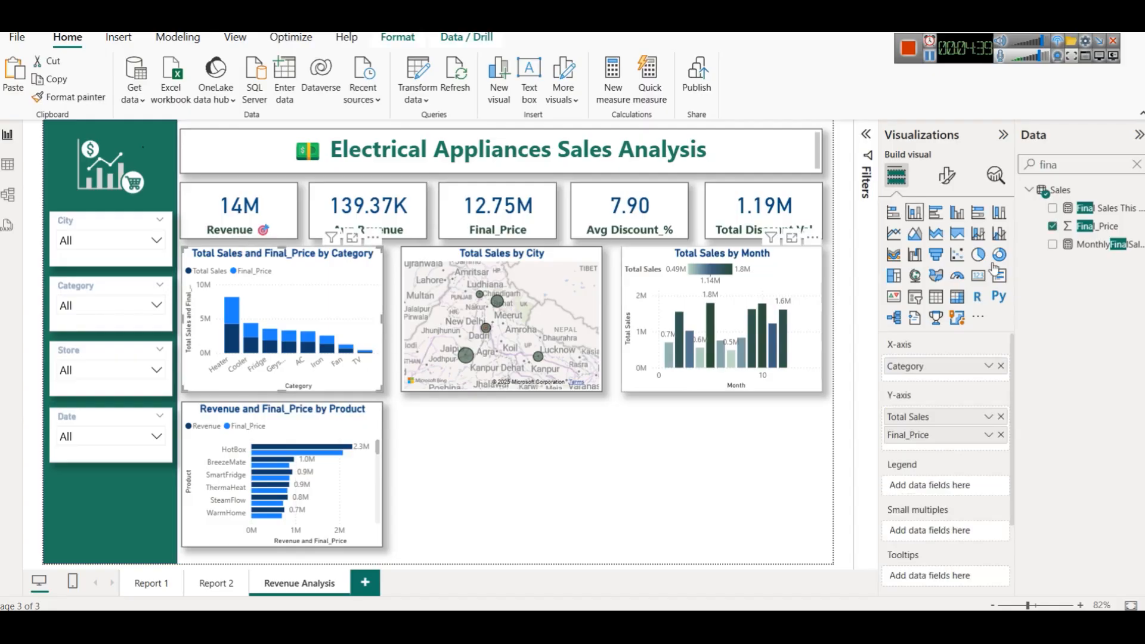
left_click(950, 175)
scroll(938, 399, "down", 1)
left_click(916, 448)
scroll(918, 444, "down", 3)
left_click(914, 377)
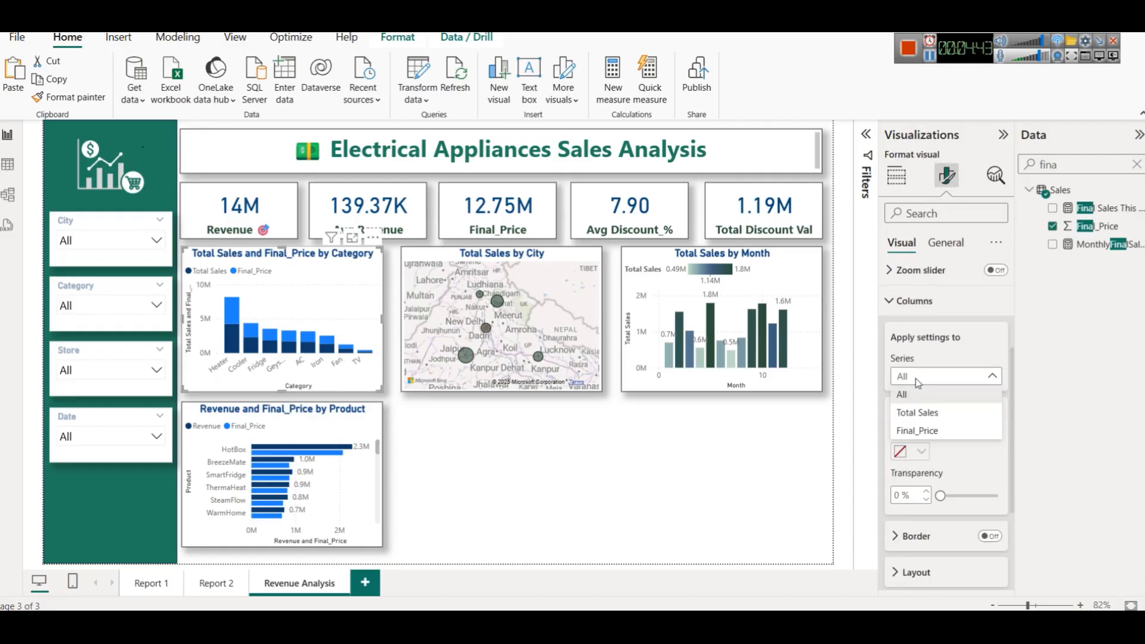
left_click(928, 410)
left_click(921, 451)
left_click(922, 449)
Try a very dark and a light green for the category chart's Final_Price columns and settle on a medium-dark green.
left_click(924, 376)
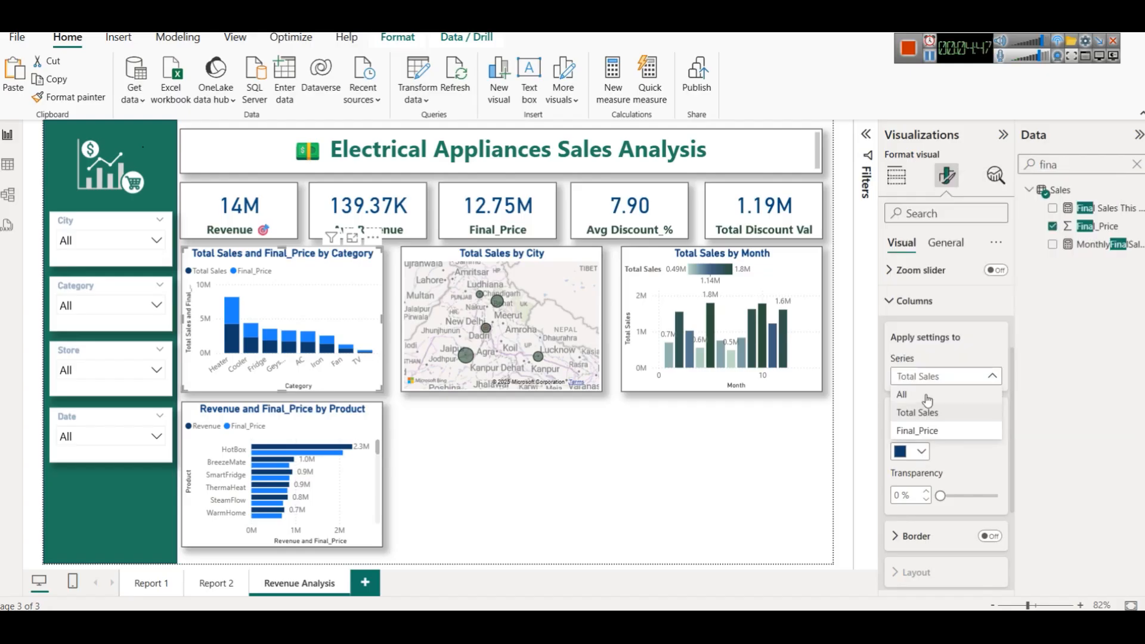
left_click(925, 431)
left_click(921, 450)
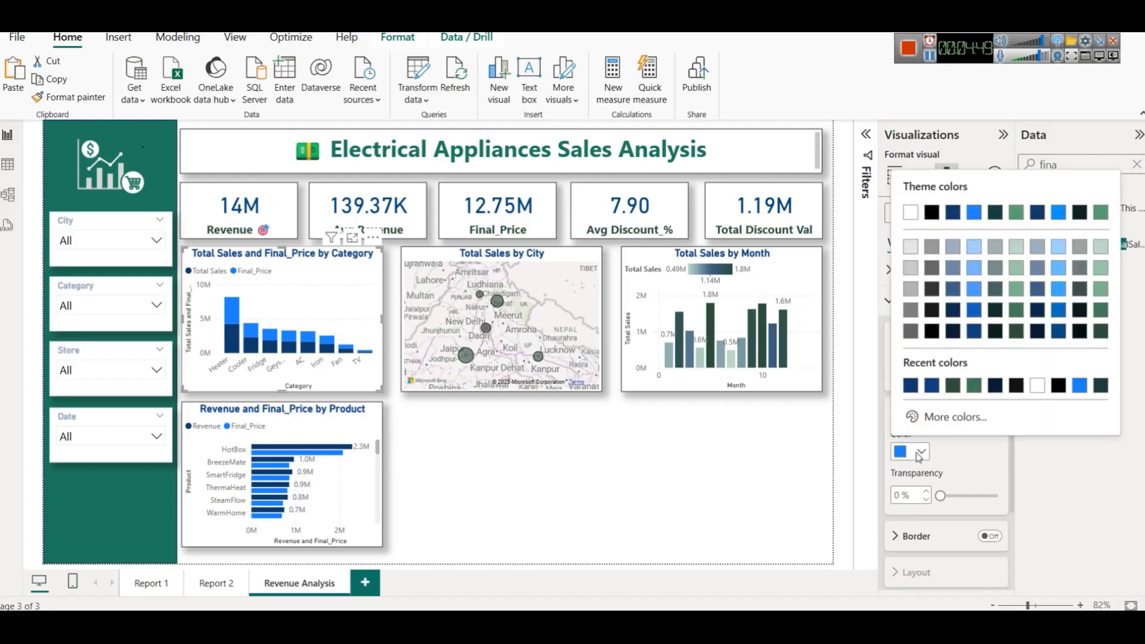
left_click(1016, 333)
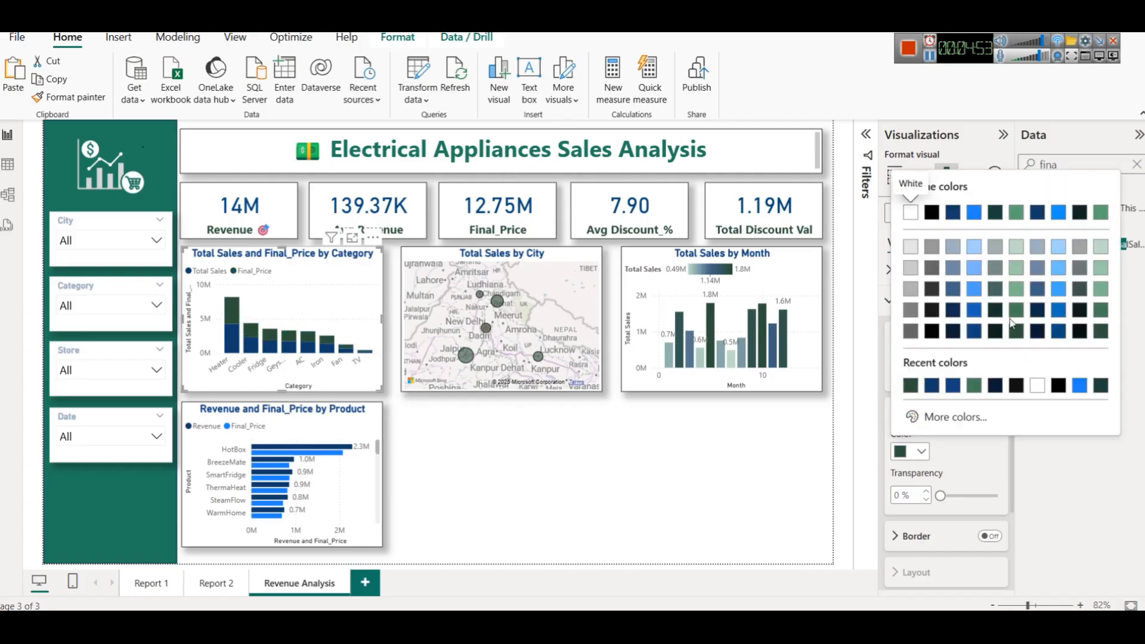
left_click(1015, 291)
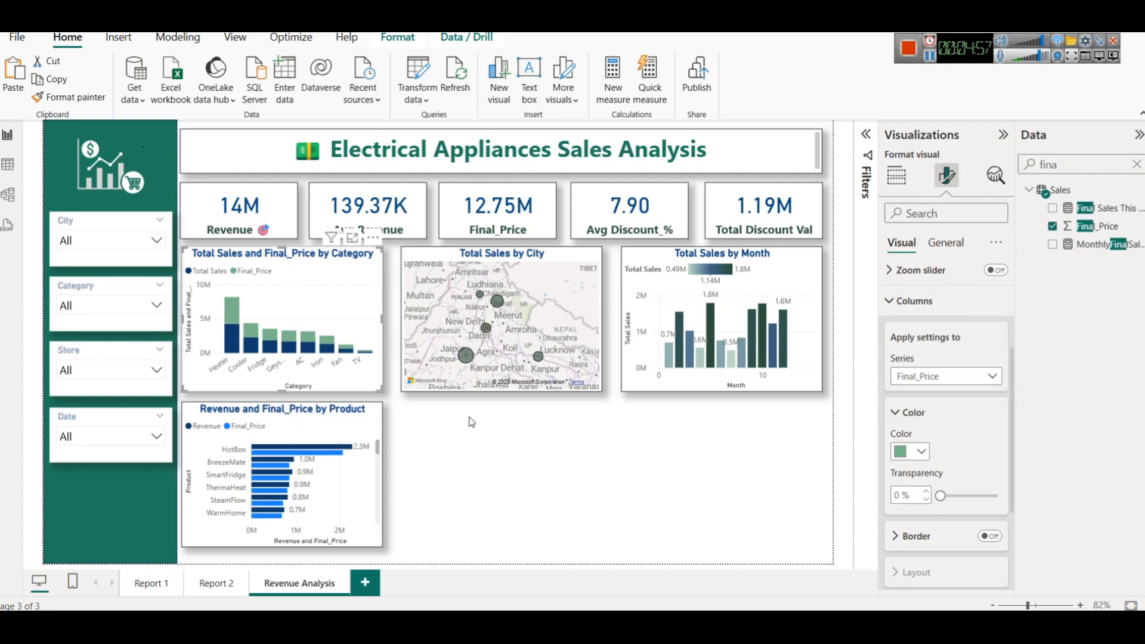
left_click(910, 452)
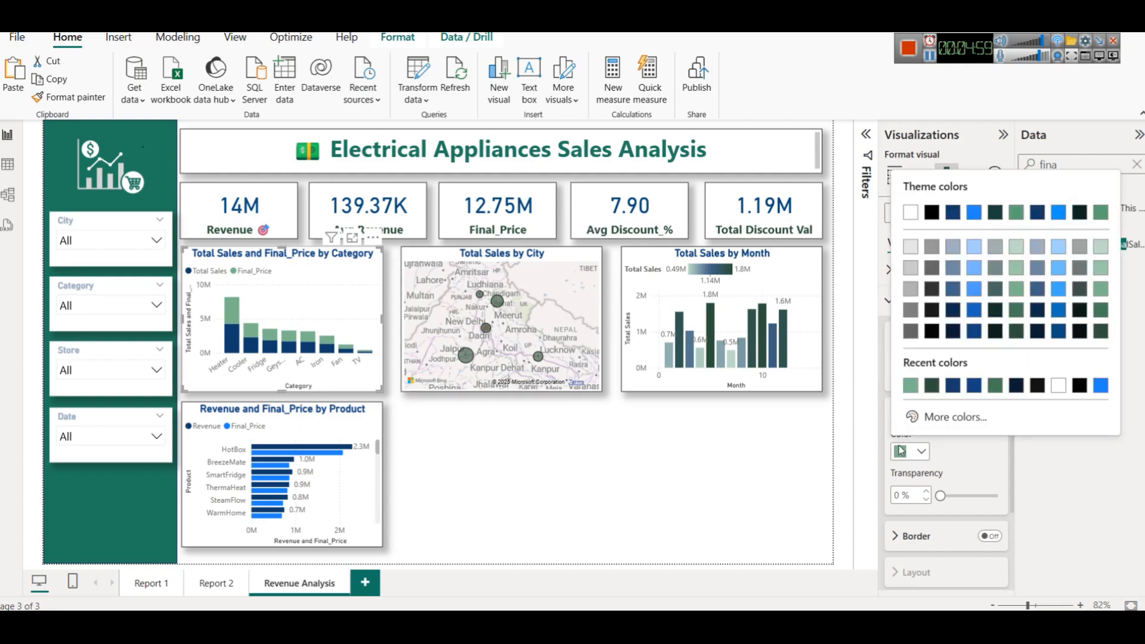
left_click(1013, 310)
left_click(737, 441)
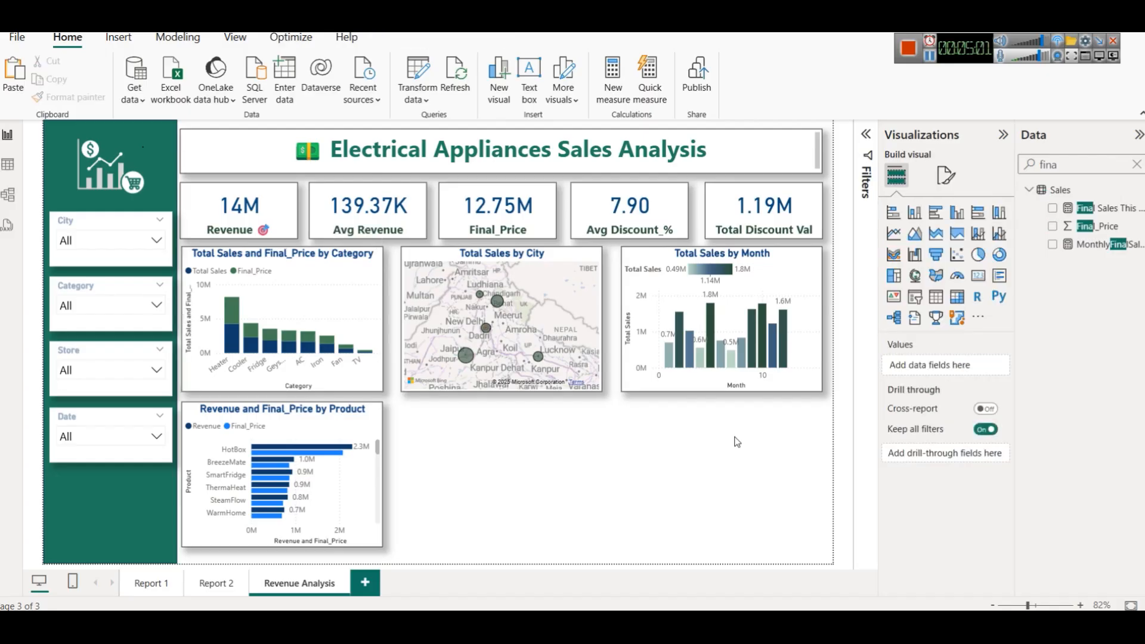
Colour the product chart's Final_Price bars with the same medium-dark green as in the category chart.
left_click(353, 420)
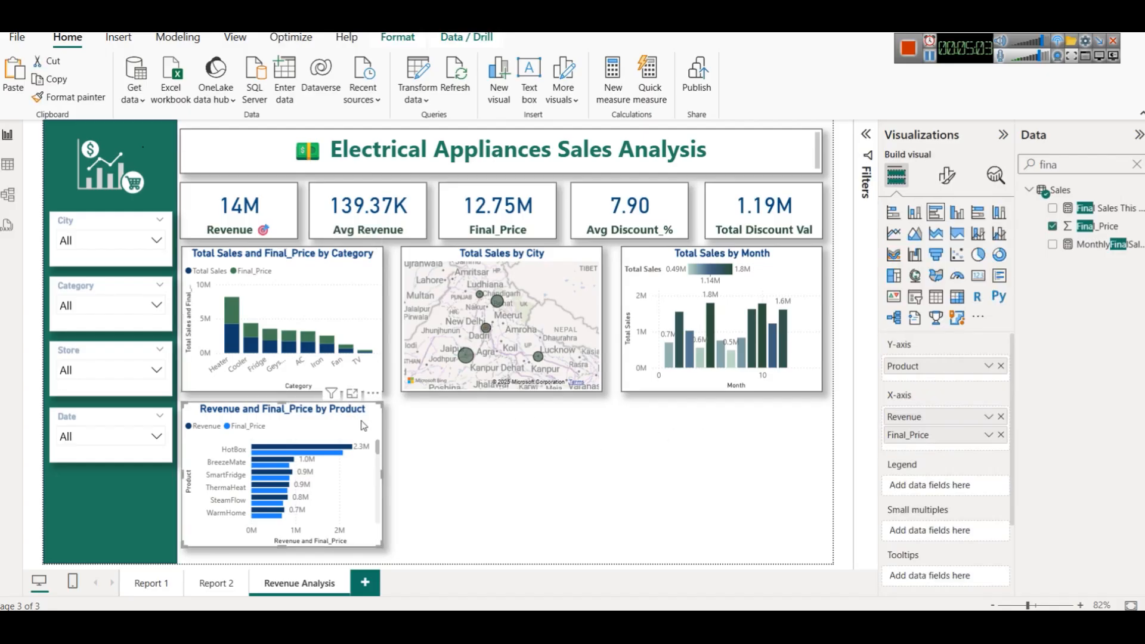
left_click(945, 175)
left_click(912, 467)
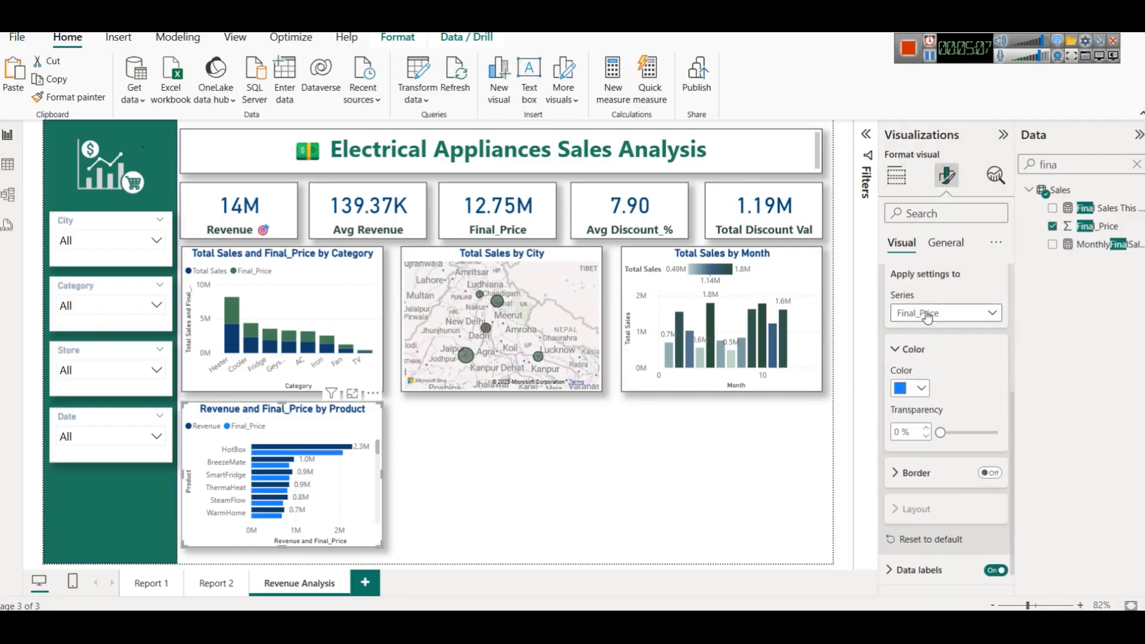
left_click(910, 388)
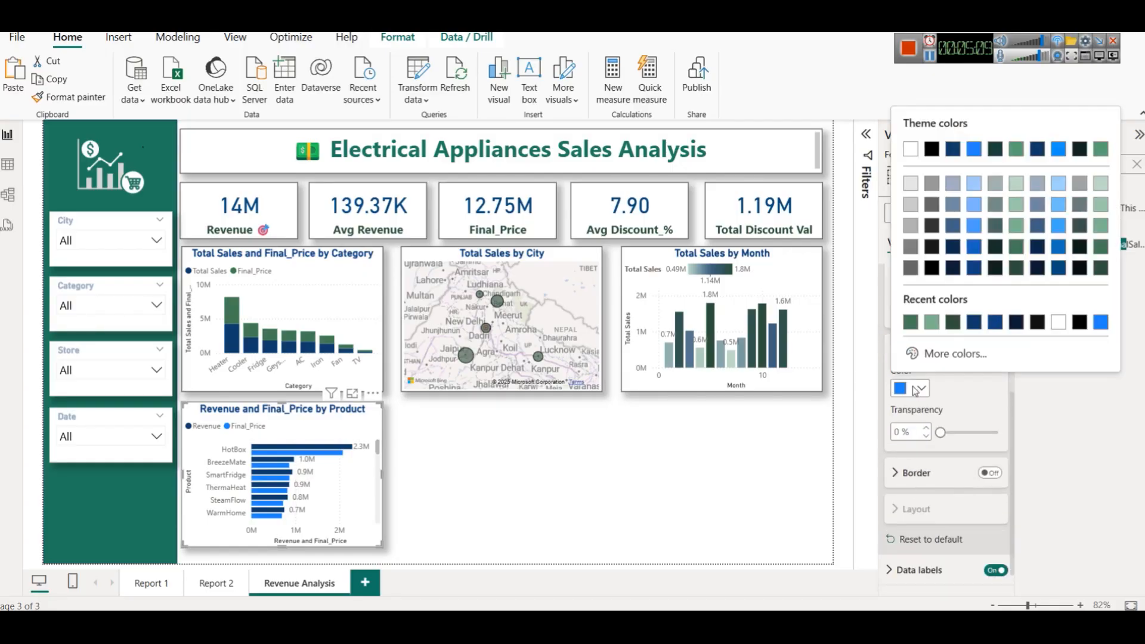
left_click(931, 324)
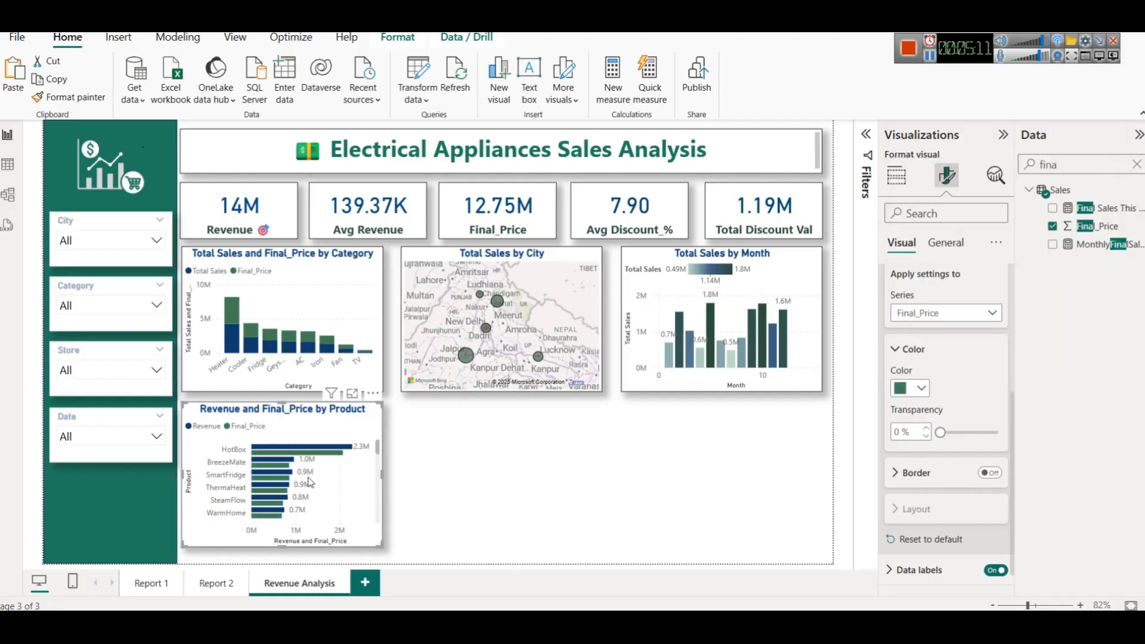
Look over the columns of the Sales table in the data view and return to the report page.
left_click(449, 483)
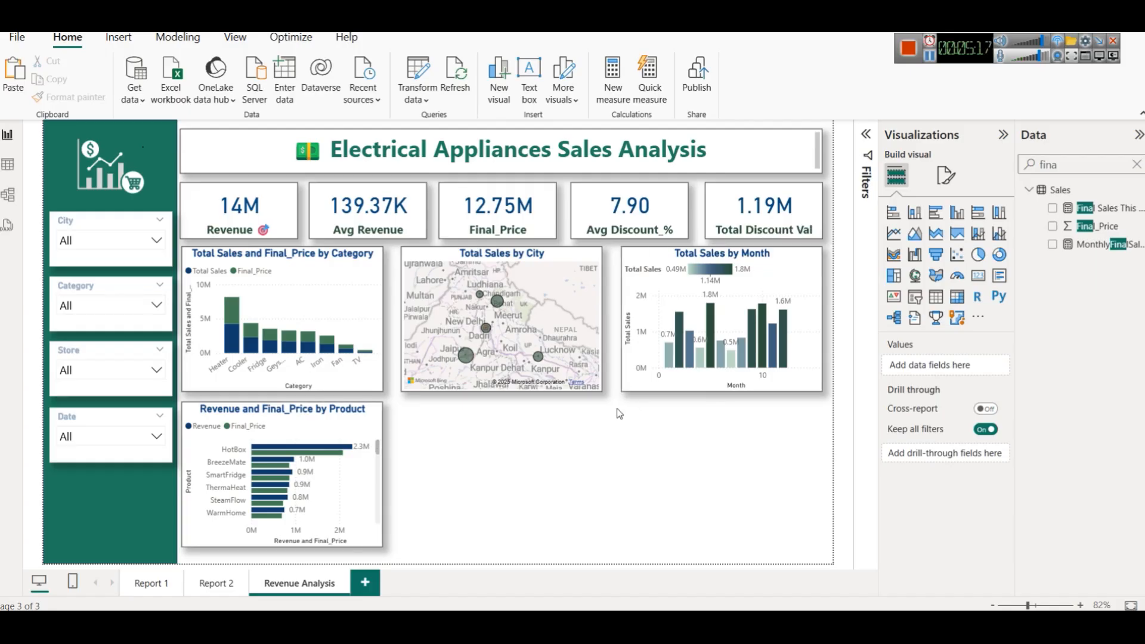
left_click(16, 170)
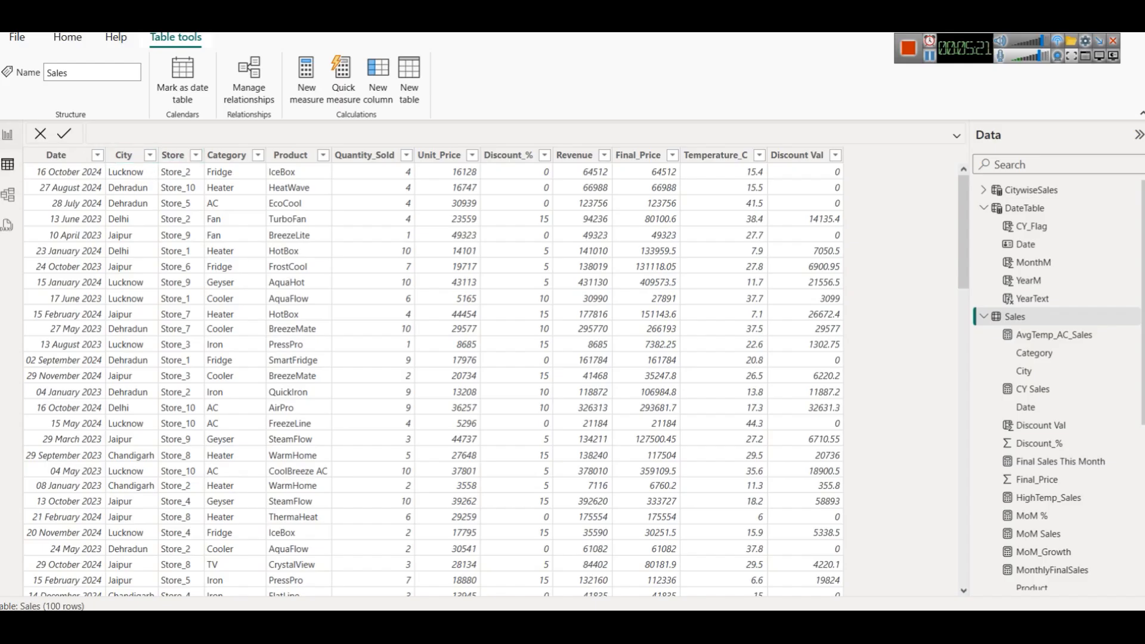
left_click(8, 135)
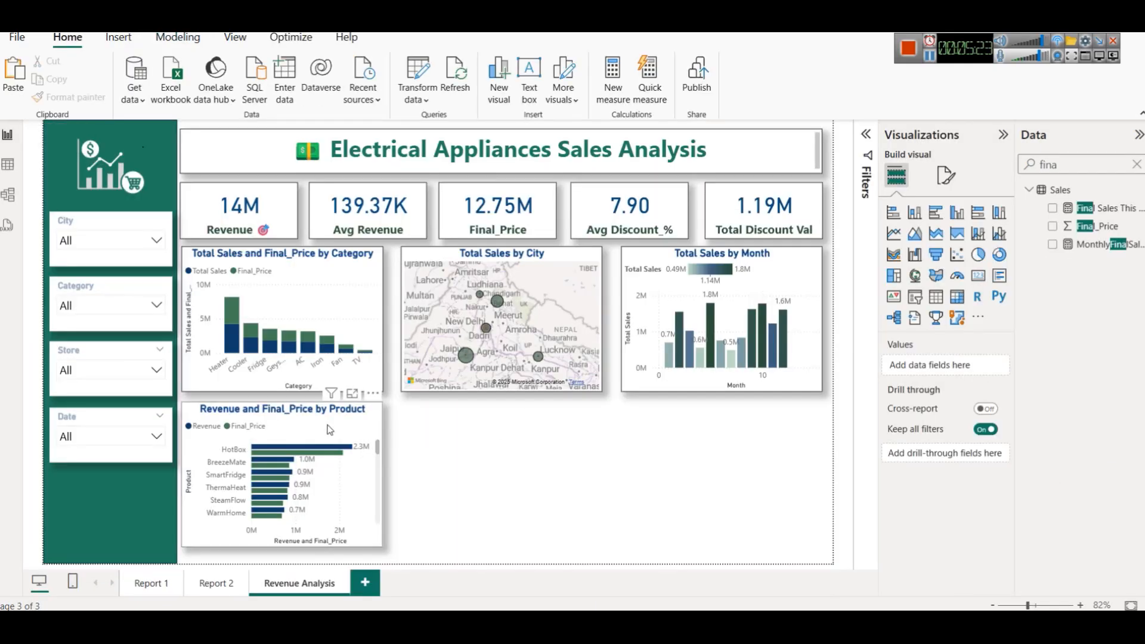
Duplicate the Revenue and Final_Price by Product chart and place the copy directly below the city map.
left_click(296, 412)
left_click_drag(295, 412, 510, 420)
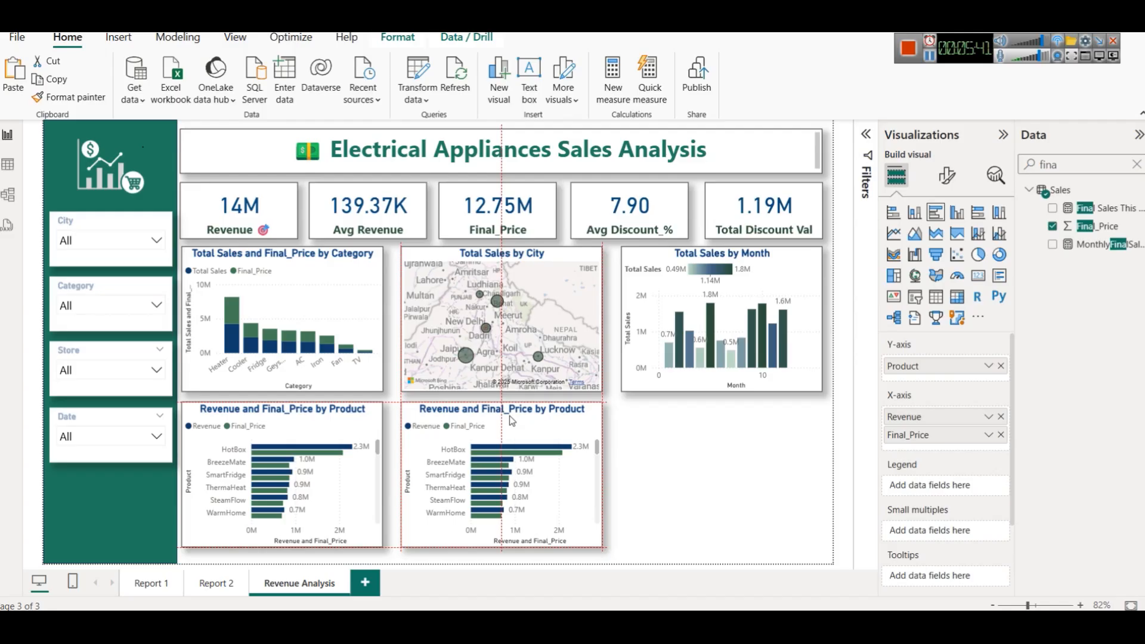
left_click(663, 425)
left_click(573, 416)
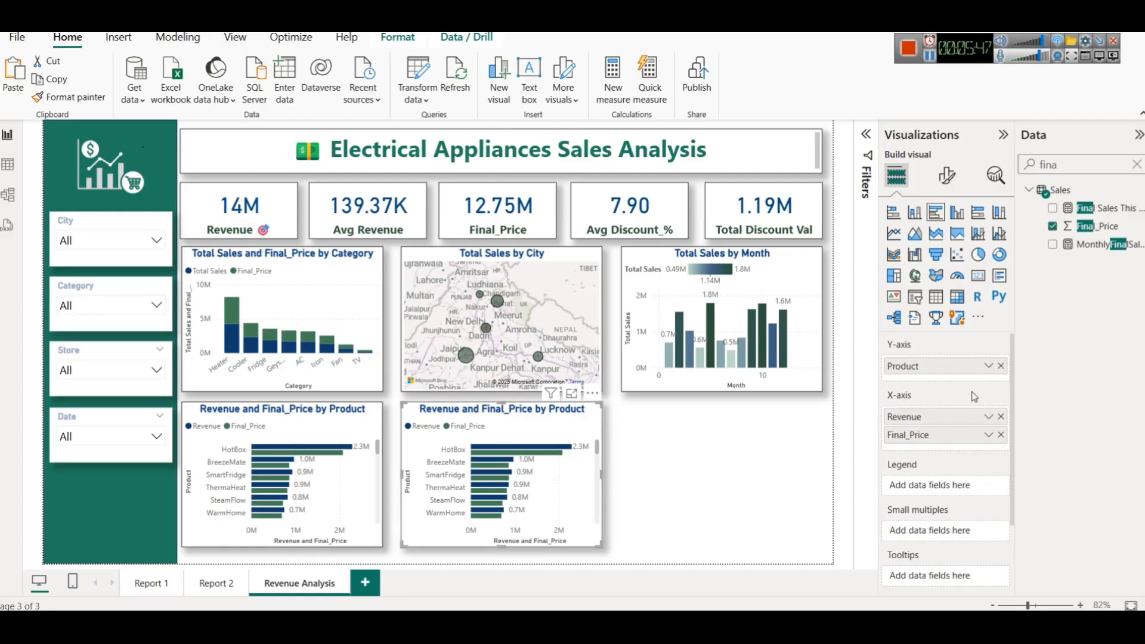
Replace Product with Store on the copied chart's Y-axis and look through its store bars.
left_click(1001, 365)
double_click(1066, 164)
type("sto")
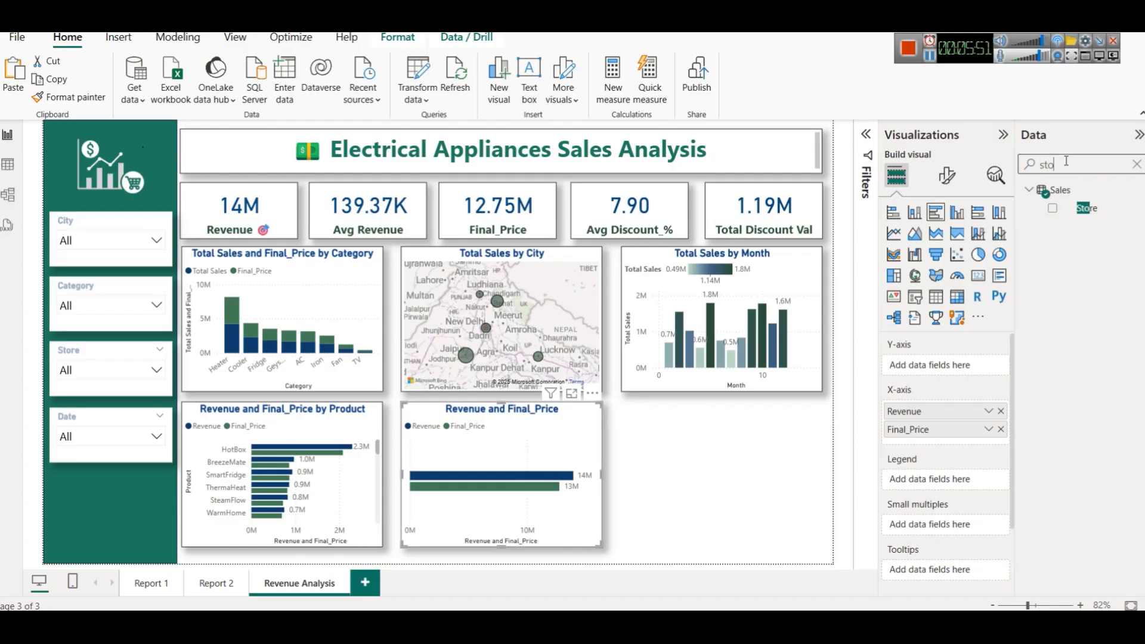
left_click_drag(1094, 203, 953, 381)
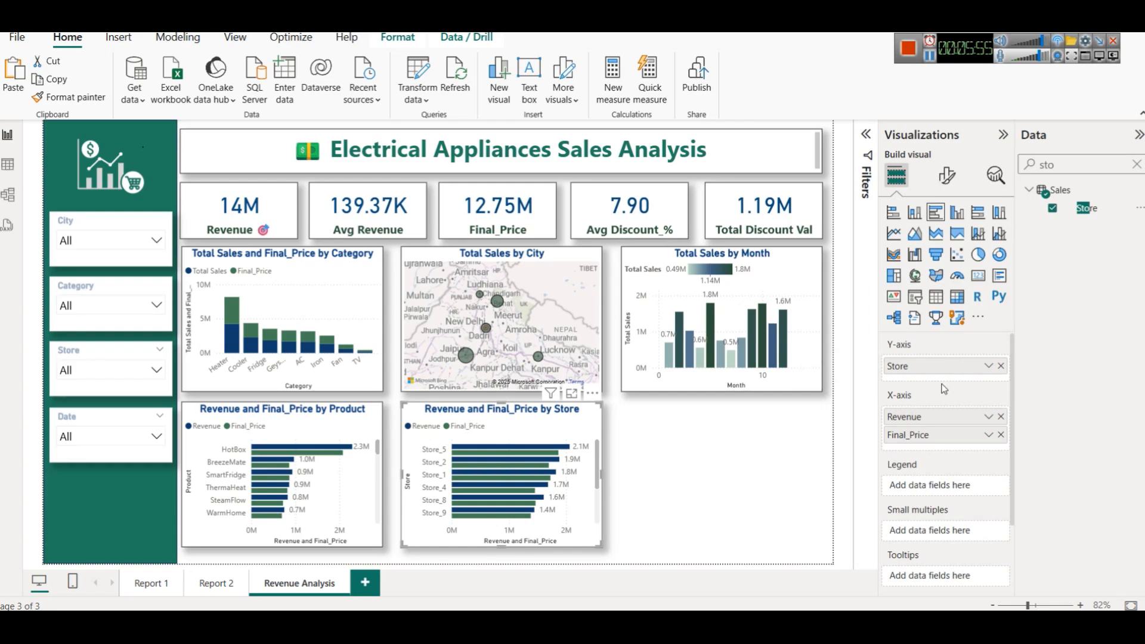
scroll(479, 481, "down", 2)
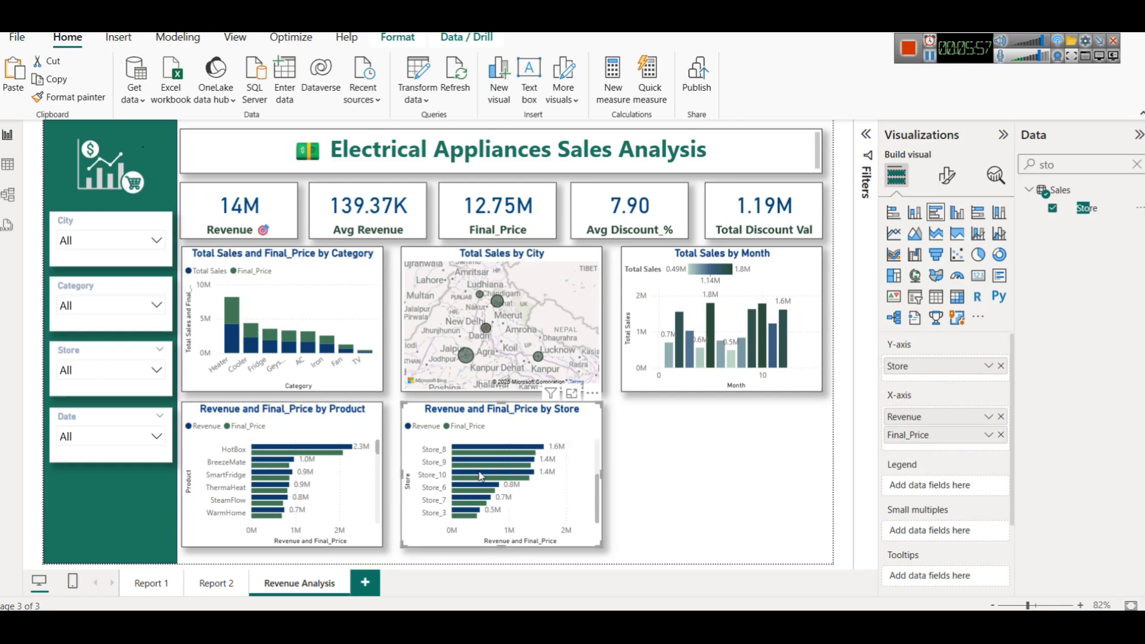
scroll(481, 476, "up", 2)
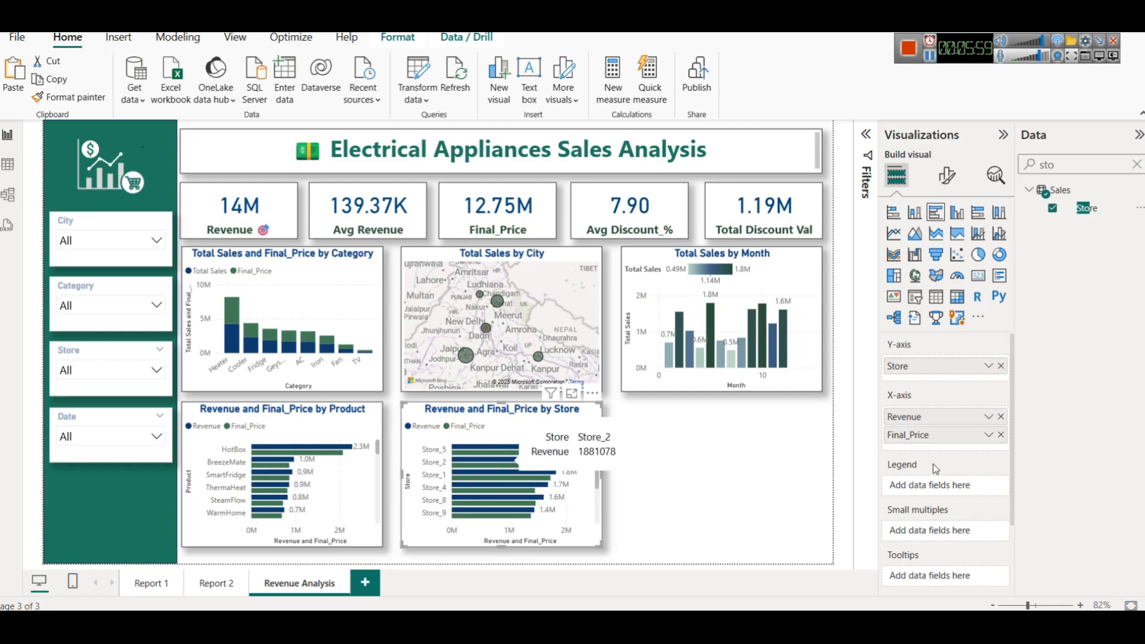
Remove Revenue from the store chart and convert the chart to a treemap.
left_click(1001, 417)
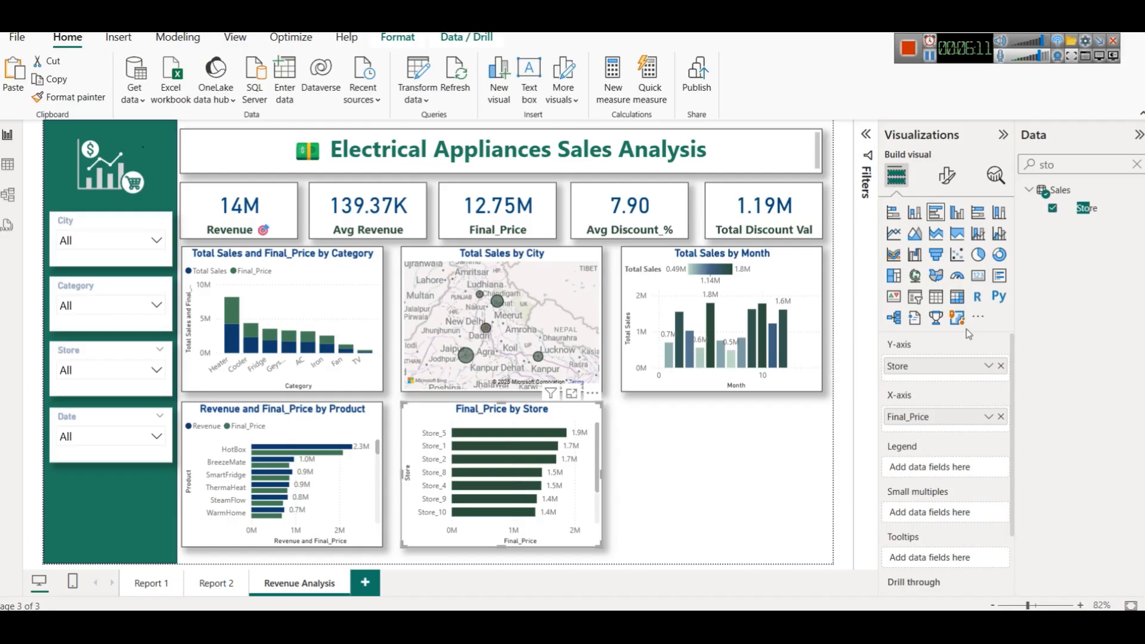
left_click(893, 277)
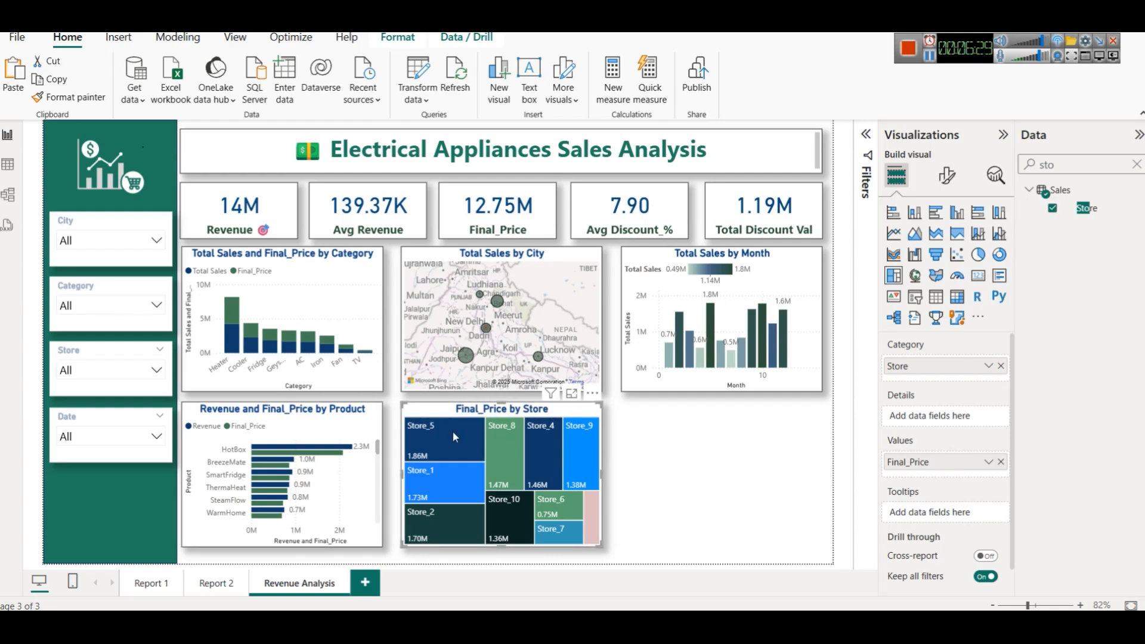
mouse_move(452, 431)
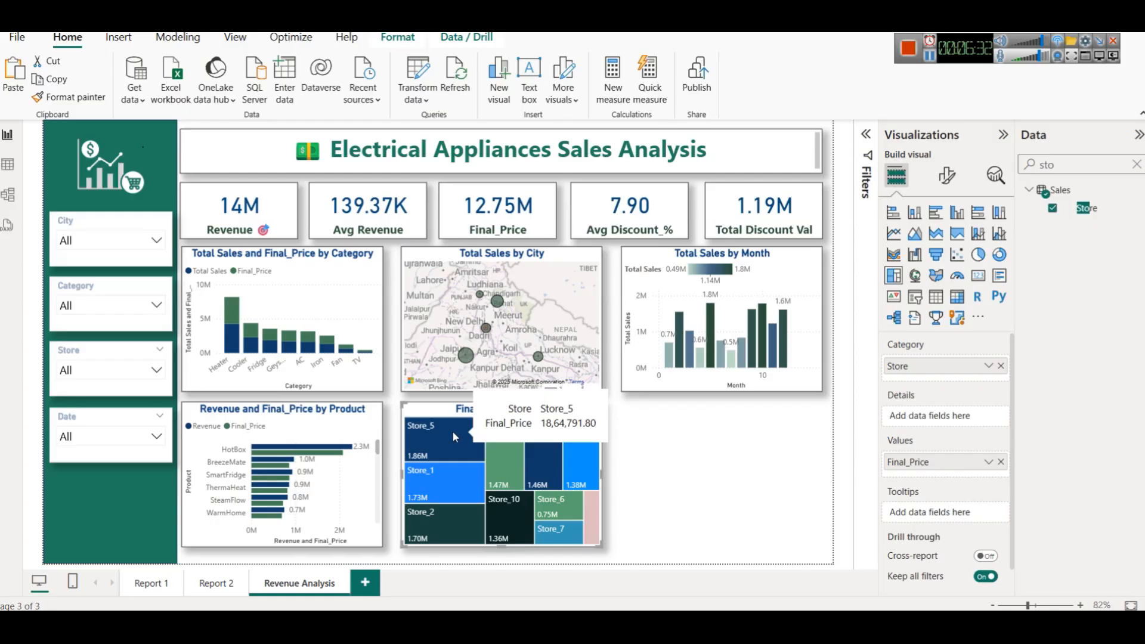
Replace Final_Price with the Sales table's Revenue field as the store treemap's values.
left_click(1001, 461)
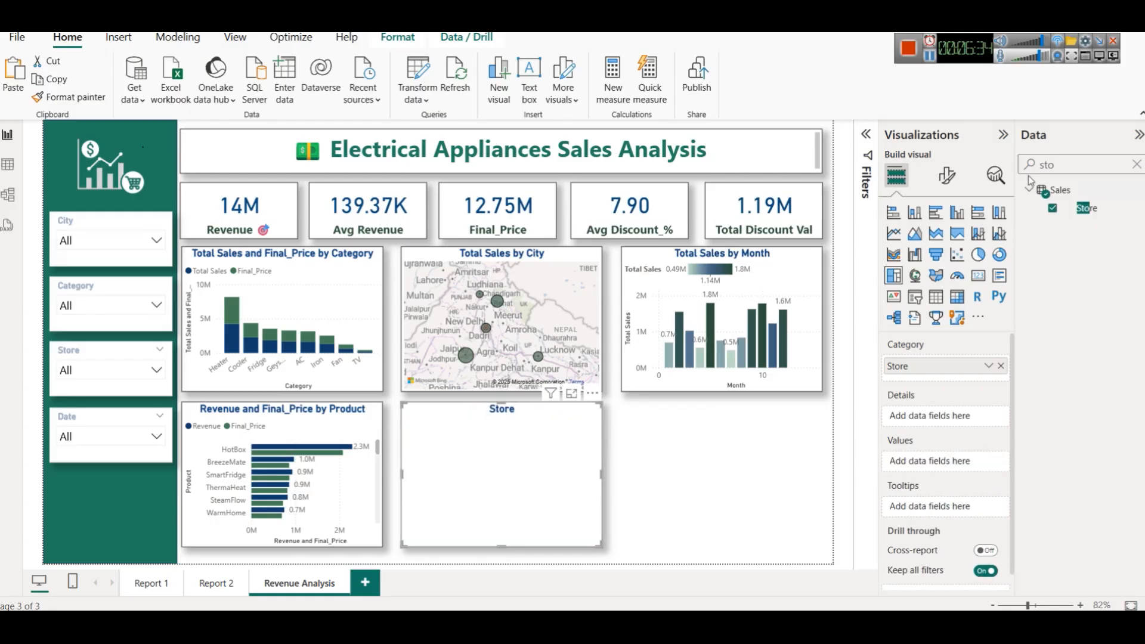
double_click(1060, 162)
type("reve")
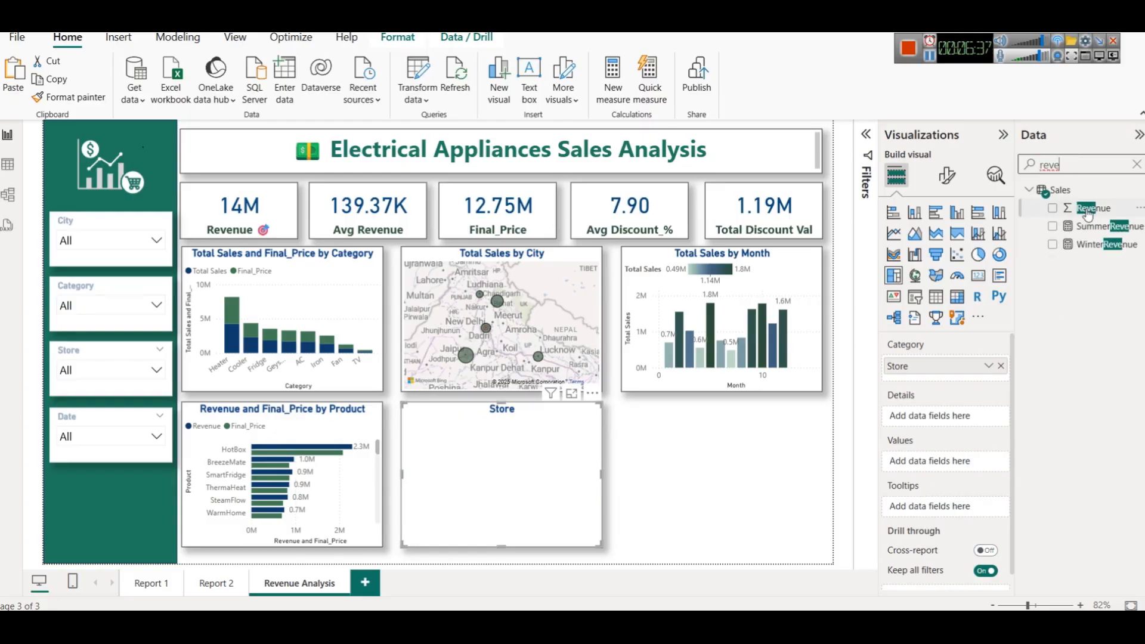
left_click_drag(1091, 208, 948, 465)
Rename the treemap's Sum of Revenue value to Revenue for this visual.
left_click(988, 462)
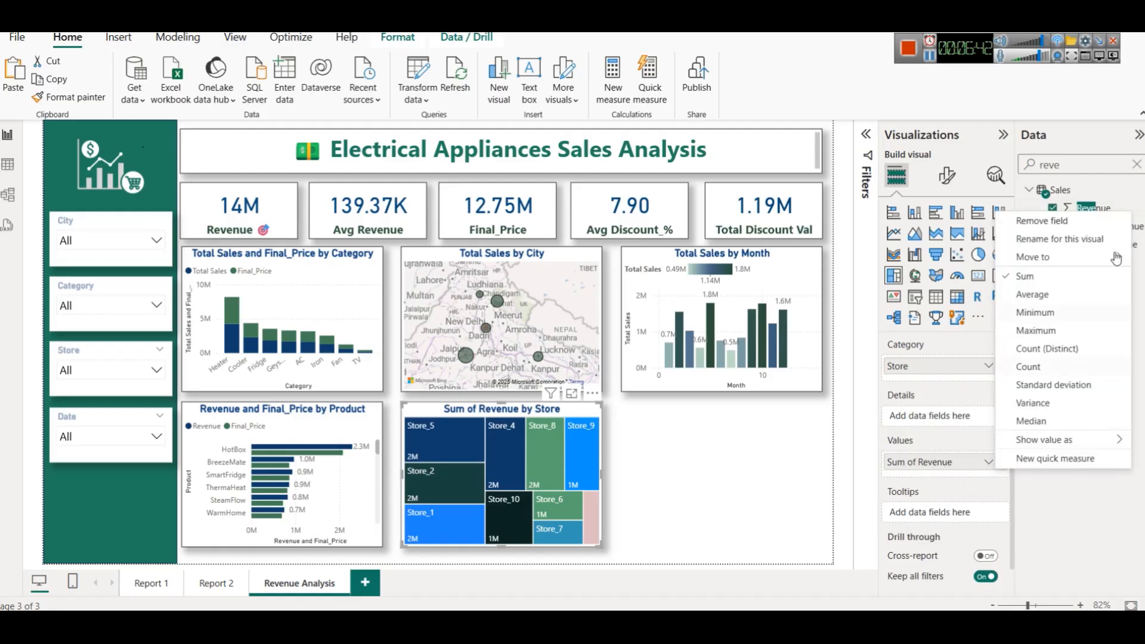
left_click(1067, 240)
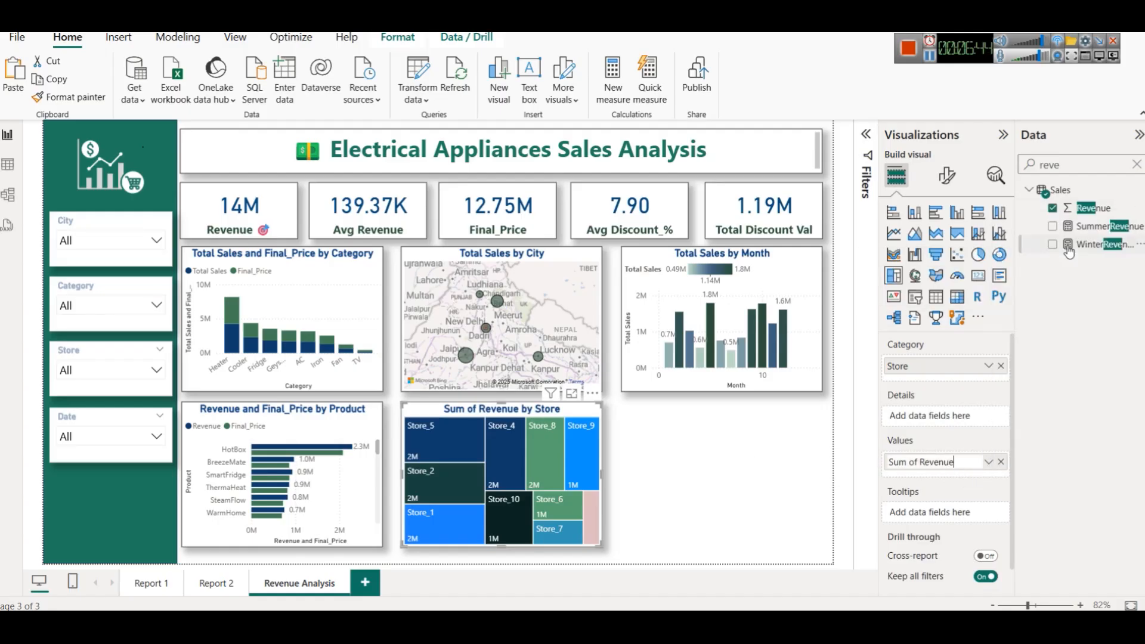
key("Home")
key("shift+Right")
key("shift+Right")
key("shift+Right")
key("shift+Right")
key("shift+Right")
key("shift+Right")
key("shift+Right")
key("BackSpace")
key("Return")
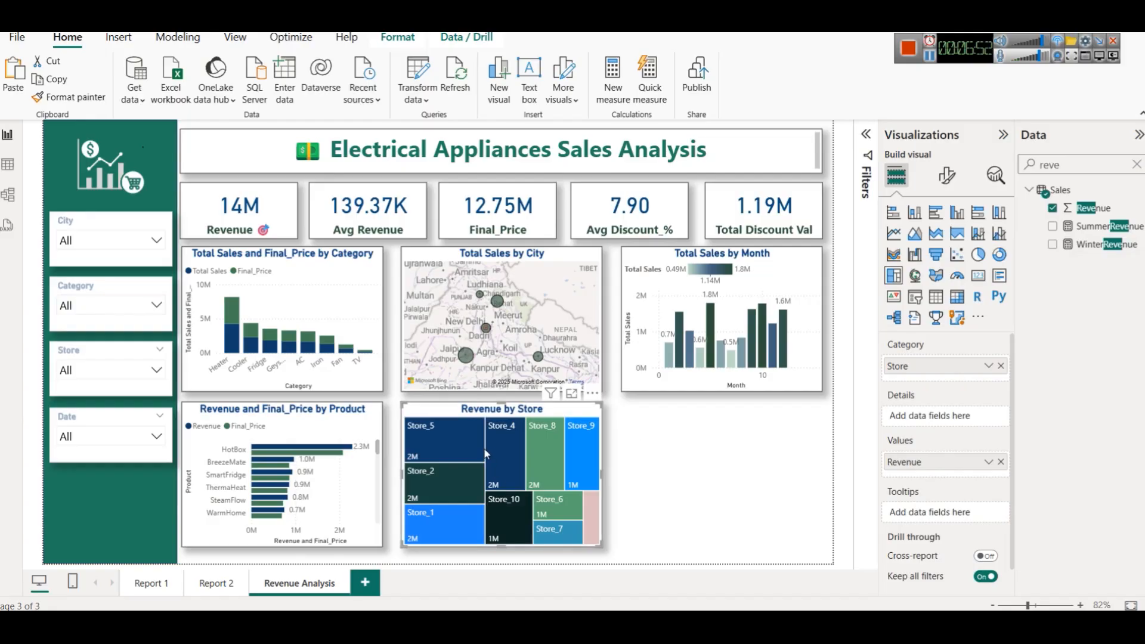
Set the display units of the store treemap's data labels to Thousands.
mouse_move(462, 446)
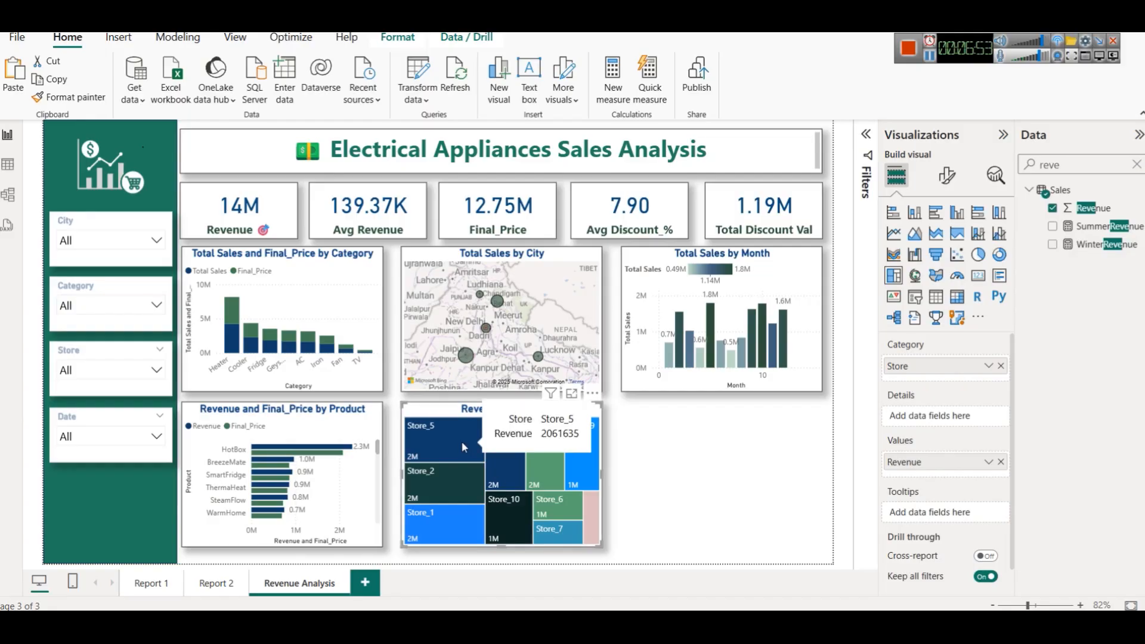
mouse_move(591, 527)
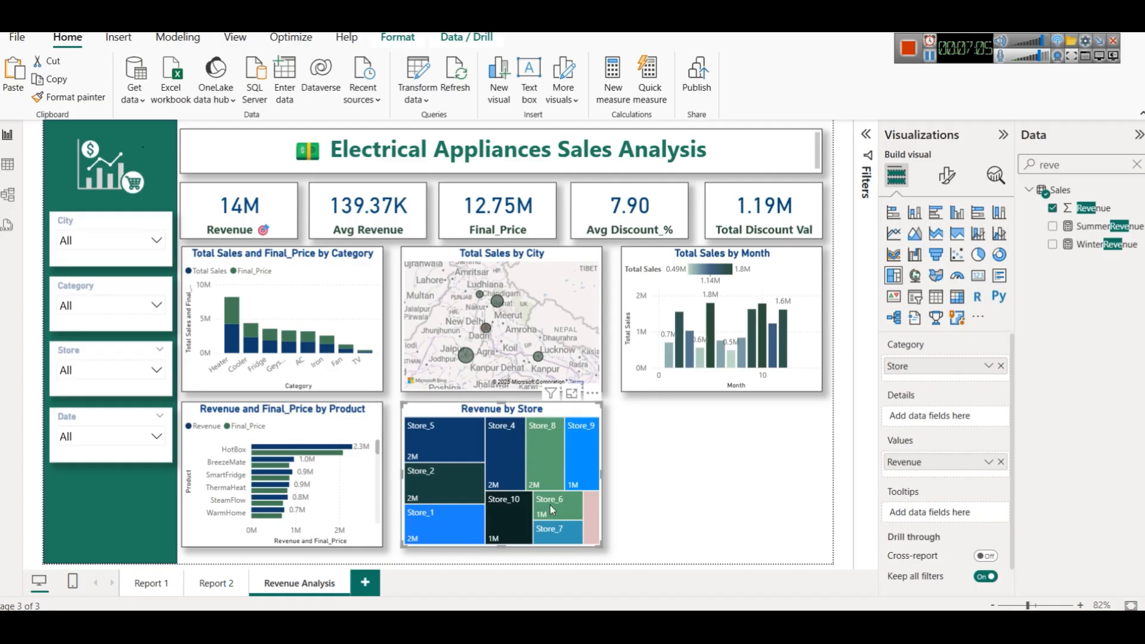
mouse_move(410, 448)
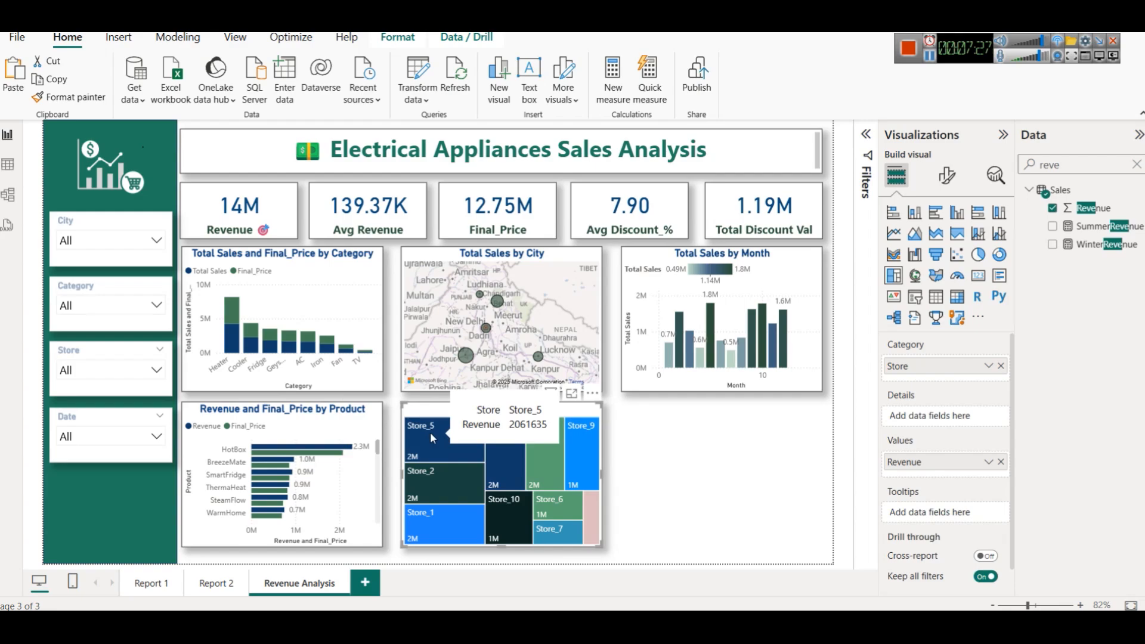
left_click(946, 176)
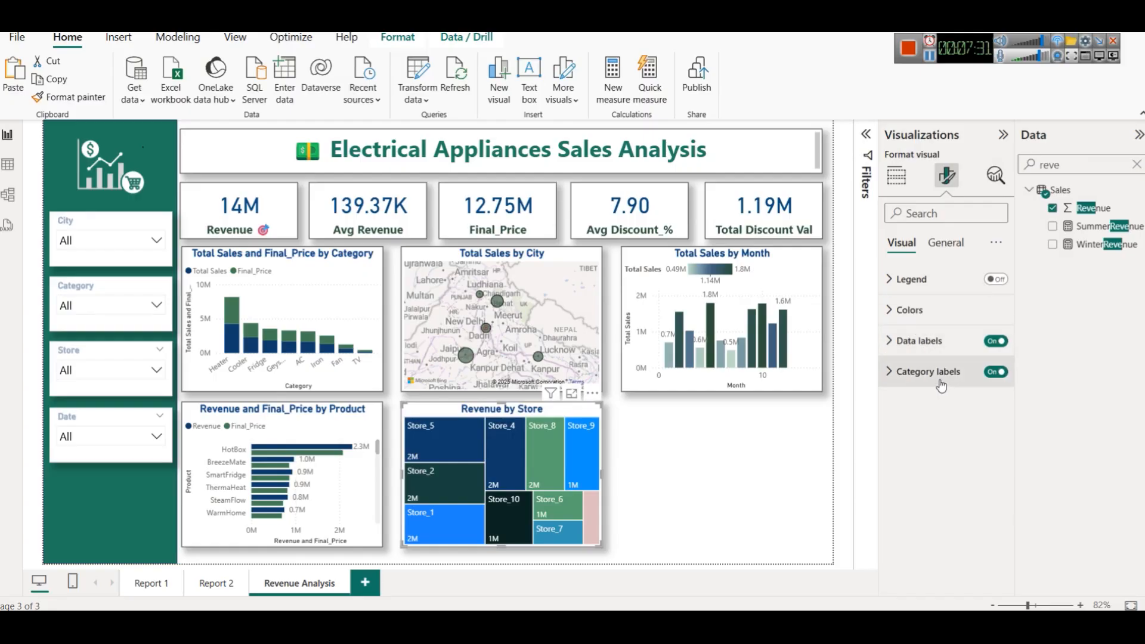
left_click(928, 340)
scroll(966, 453, "down", 1)
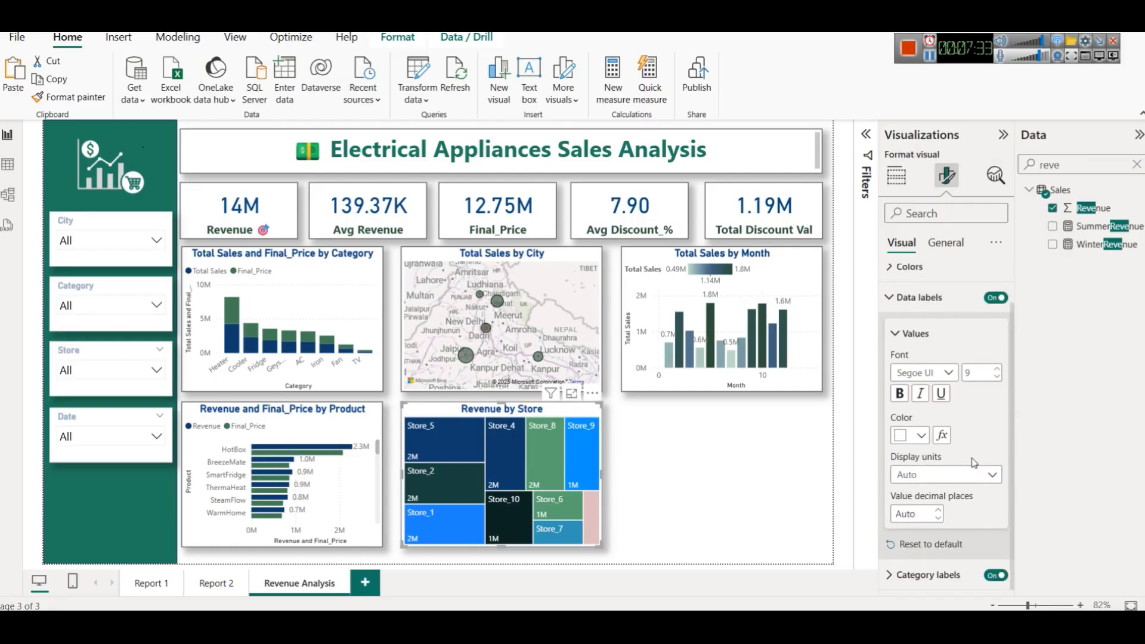
left_click(942, 483)
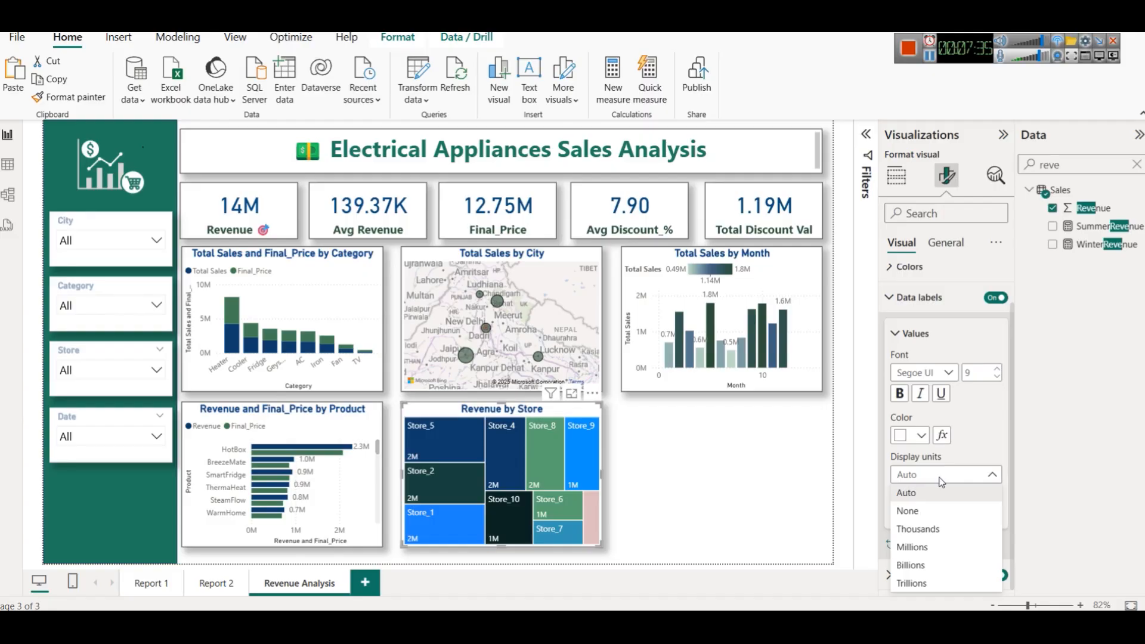
left_click(934, 529)
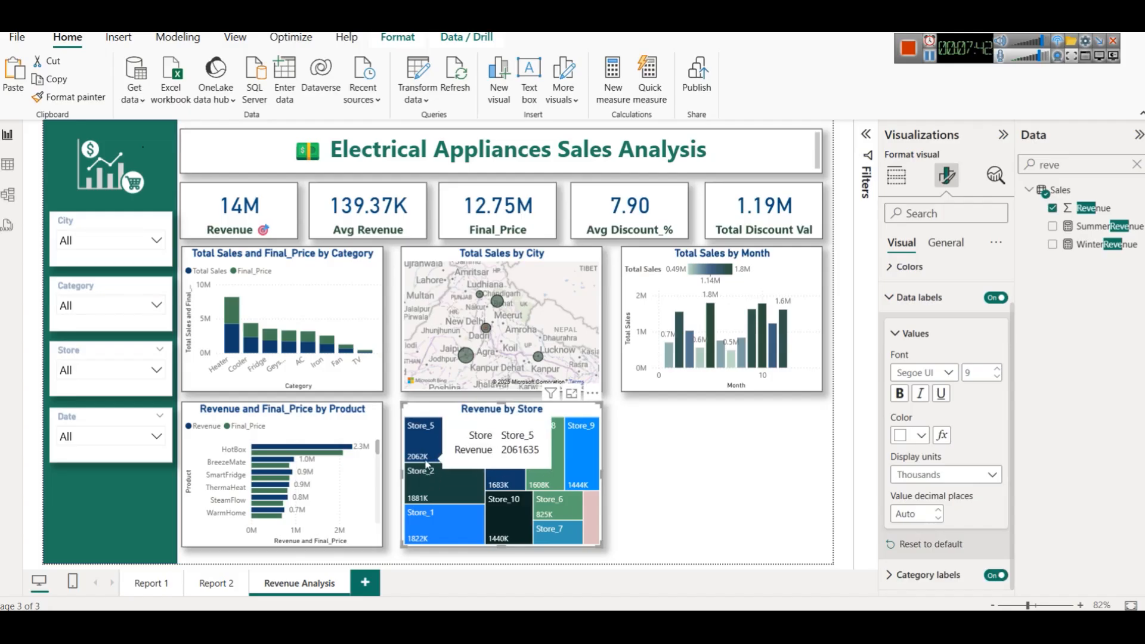
mouse_move(423, 480)
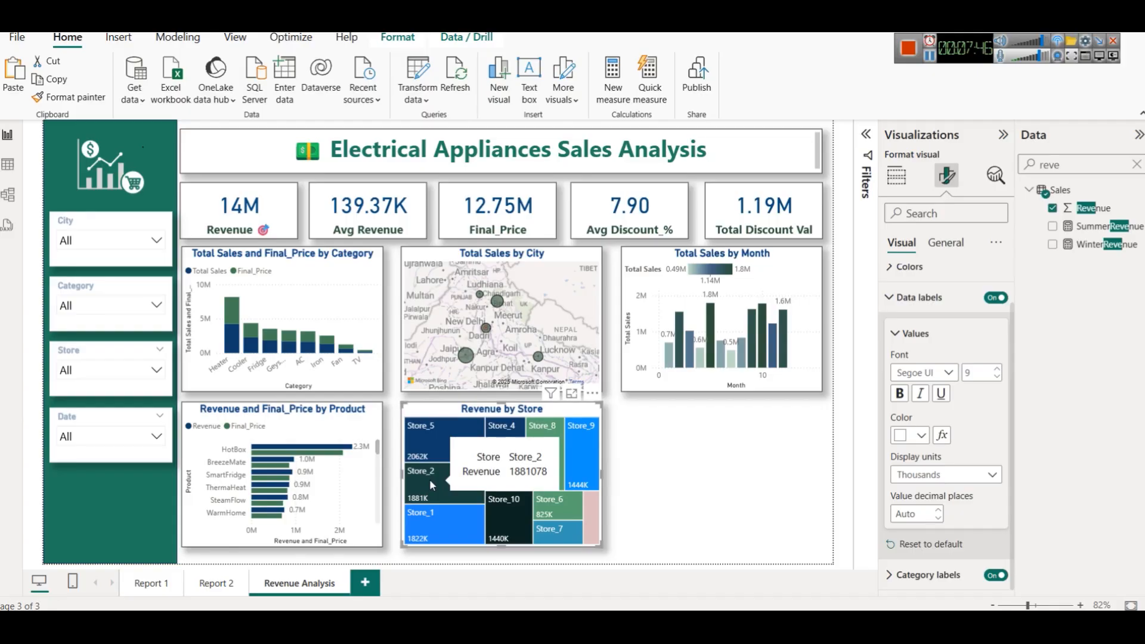
left_click(719, 471)
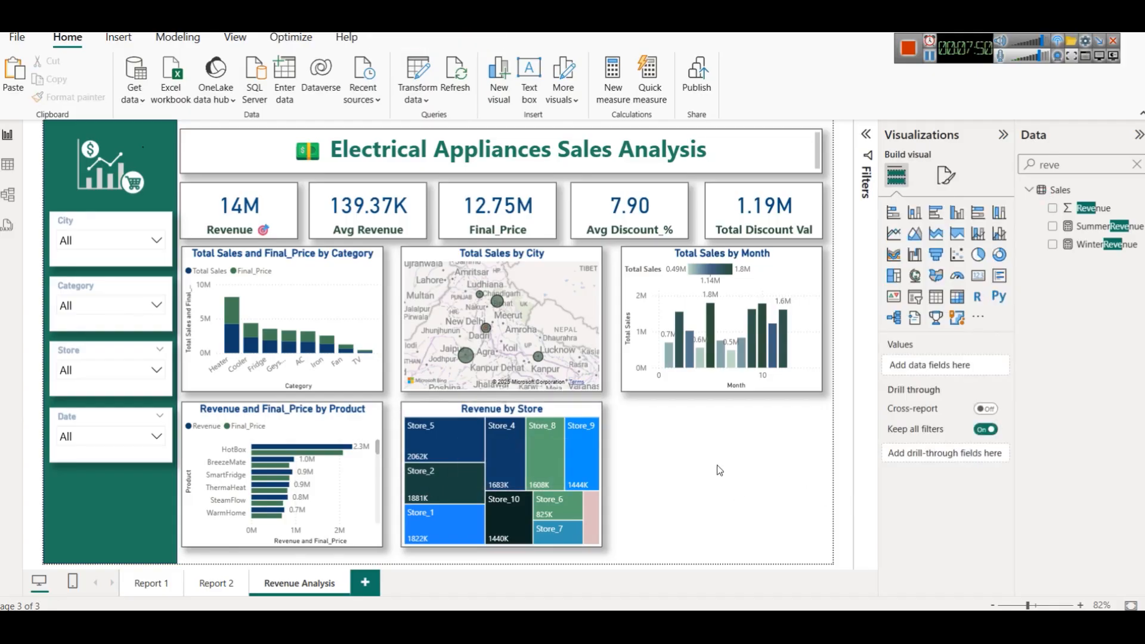
Duplicate the Revenue by Store treemap and place the copy directly below the Total Sales by Month chart.
left_click(516, 419)
key("ctrl+c")
key("ctrl+v")
left_click_drag(517, 419, 729, 414)
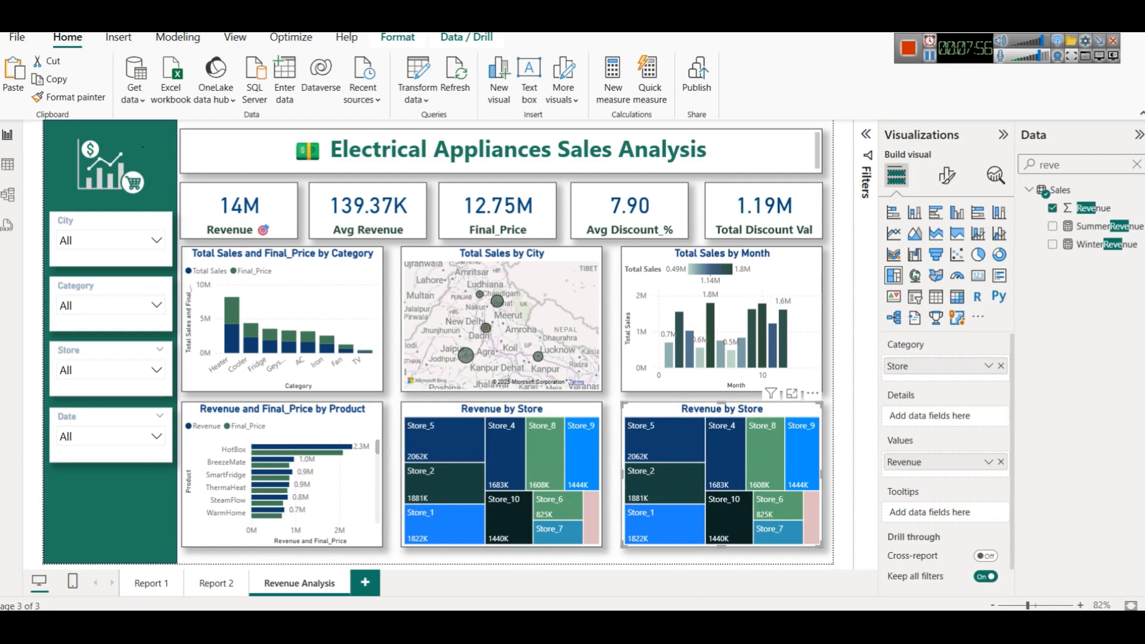
Check the target and factor diagram in Paint and the Temperature_C column of the Sales table in Power BI.
left_click(617, 581)
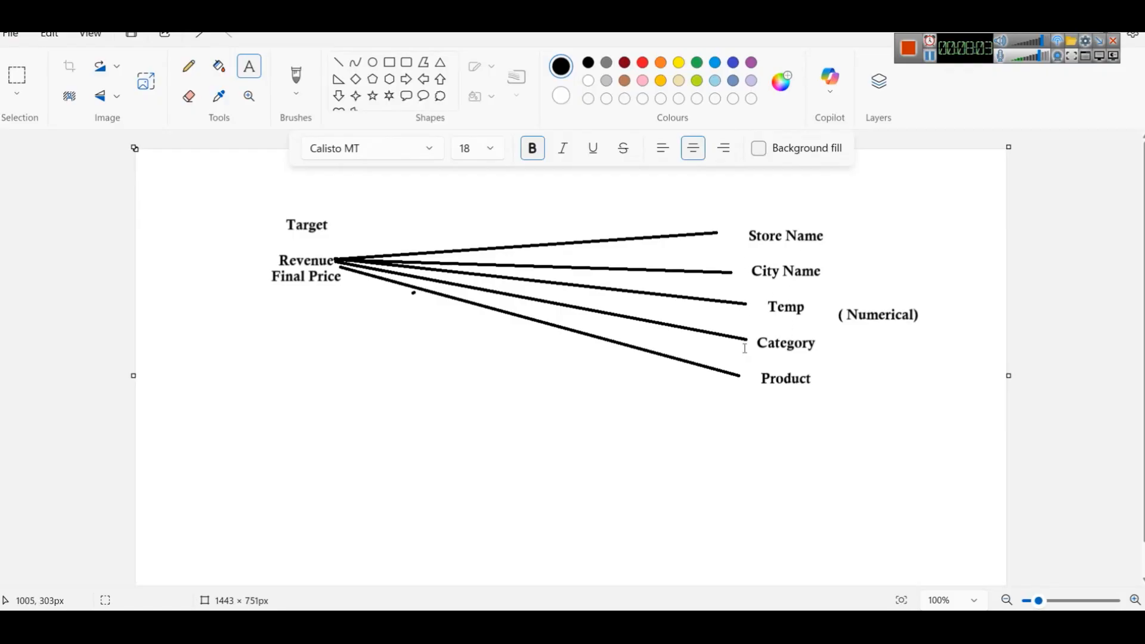
left_click(1064, 11)
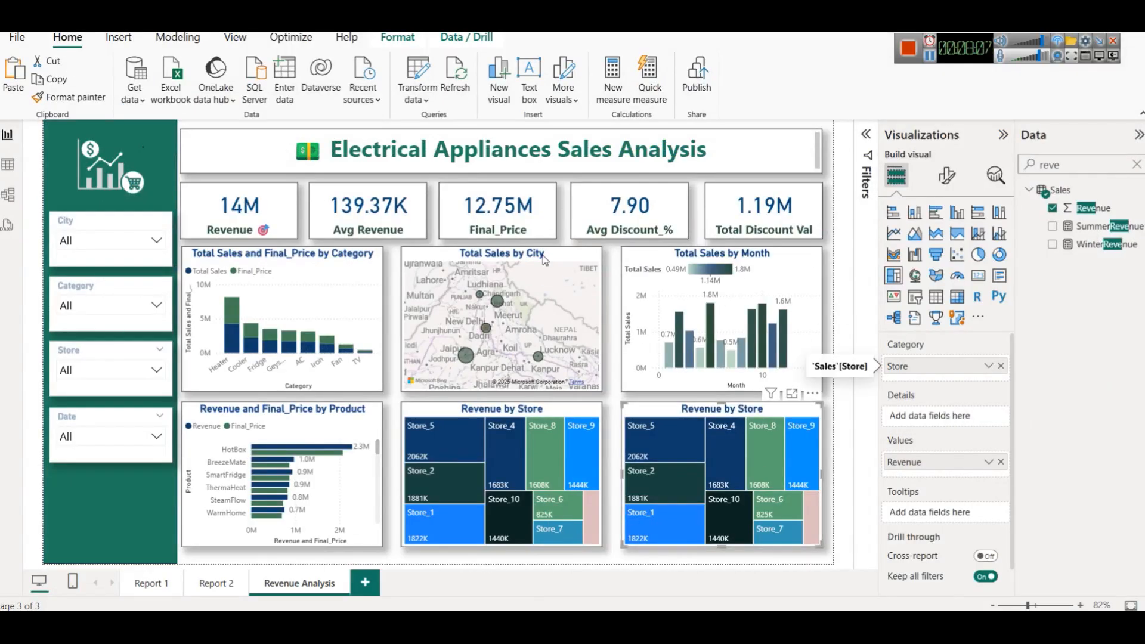
left_click(8, 167)
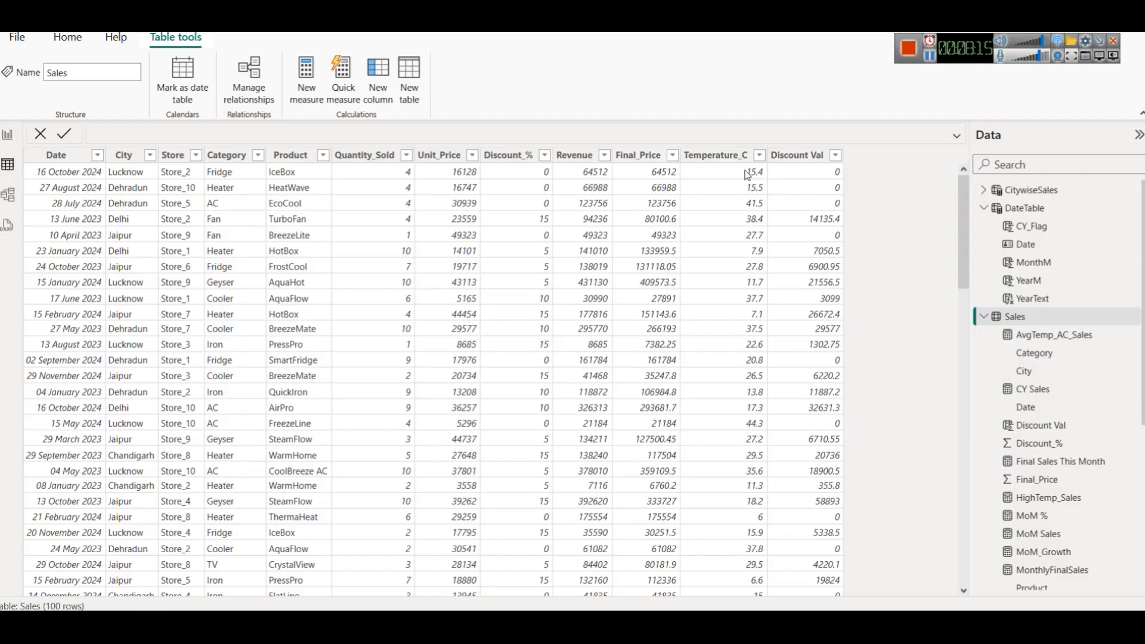
left_click(719, 166)
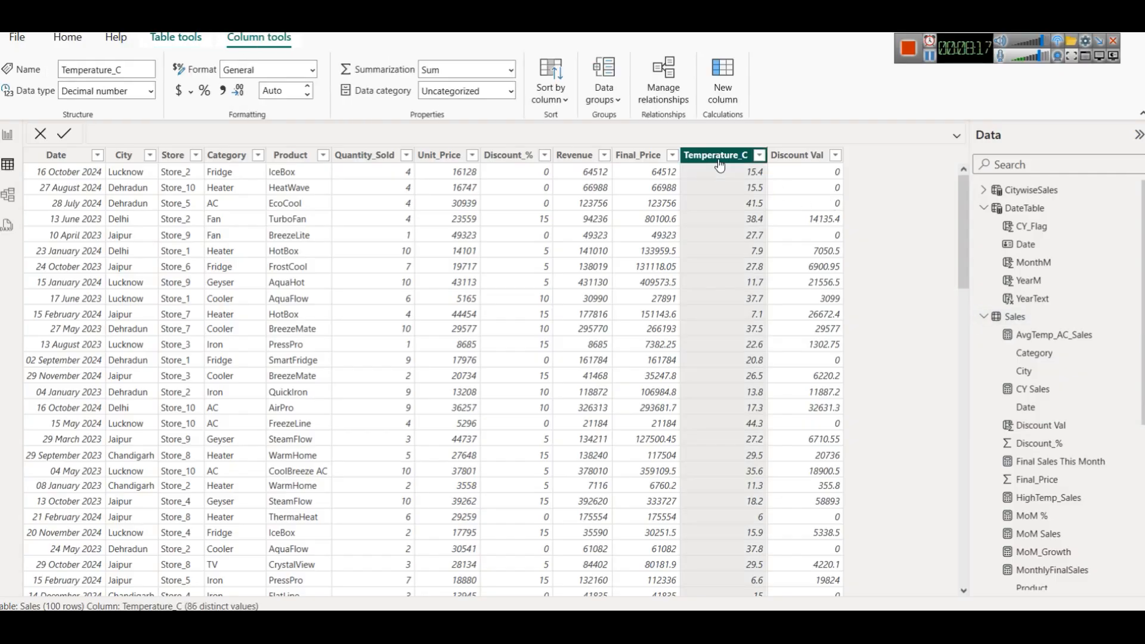
left_click(7, 134)
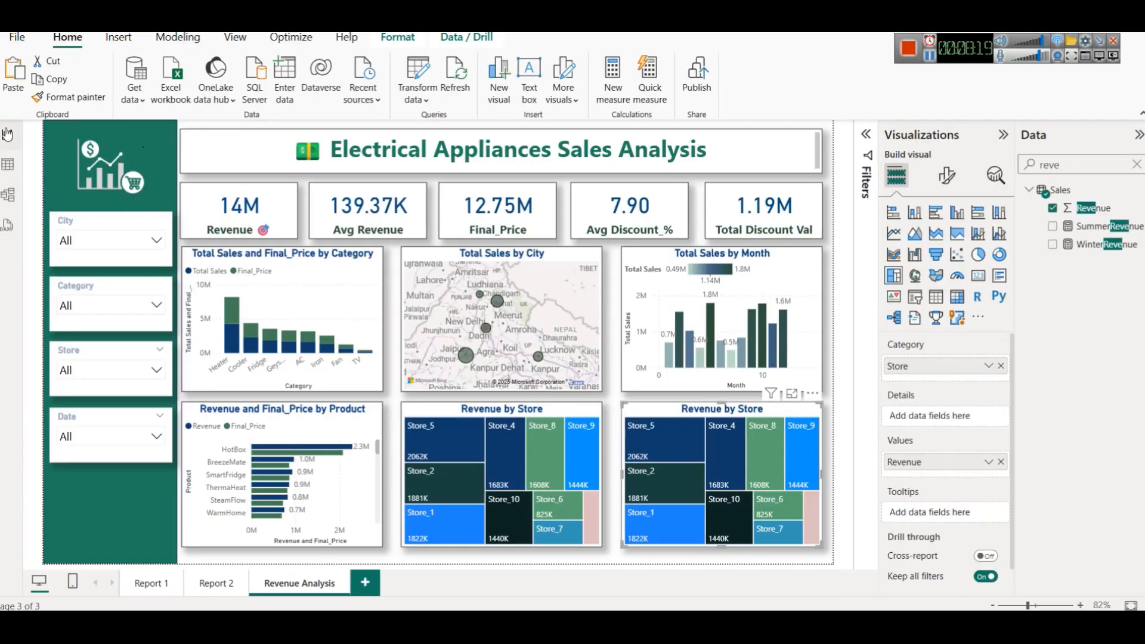
Convert the copied treemap to a scatter chart, remove its Store and Revenue fields, and clear the field search.
left_click(959, 256)
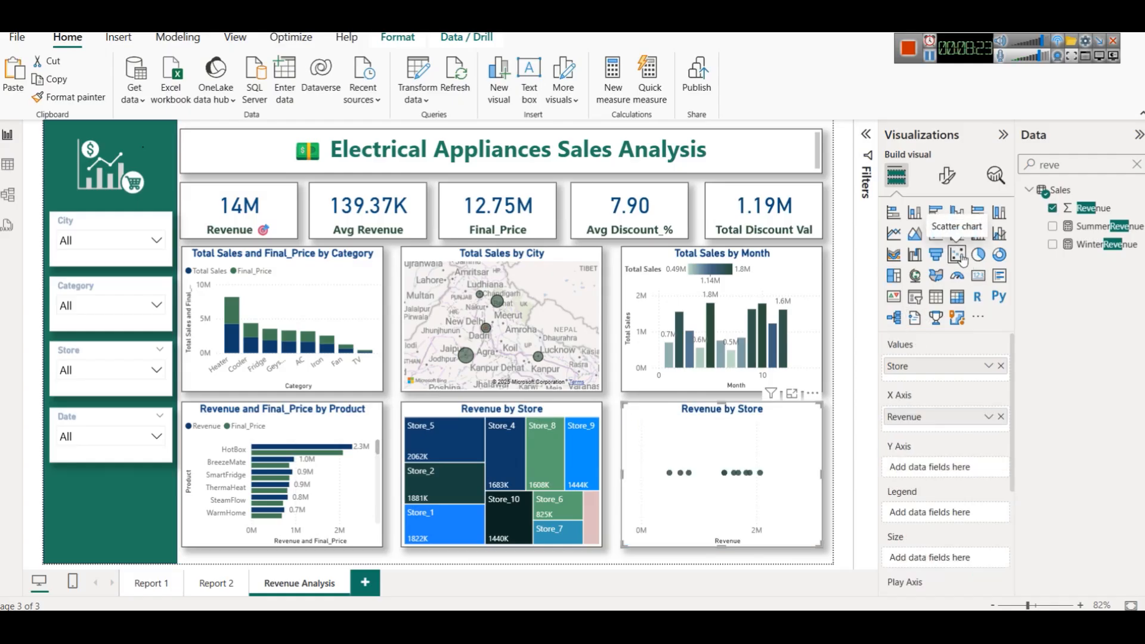
left_click(1001, 365)
left_click(1001, 411)
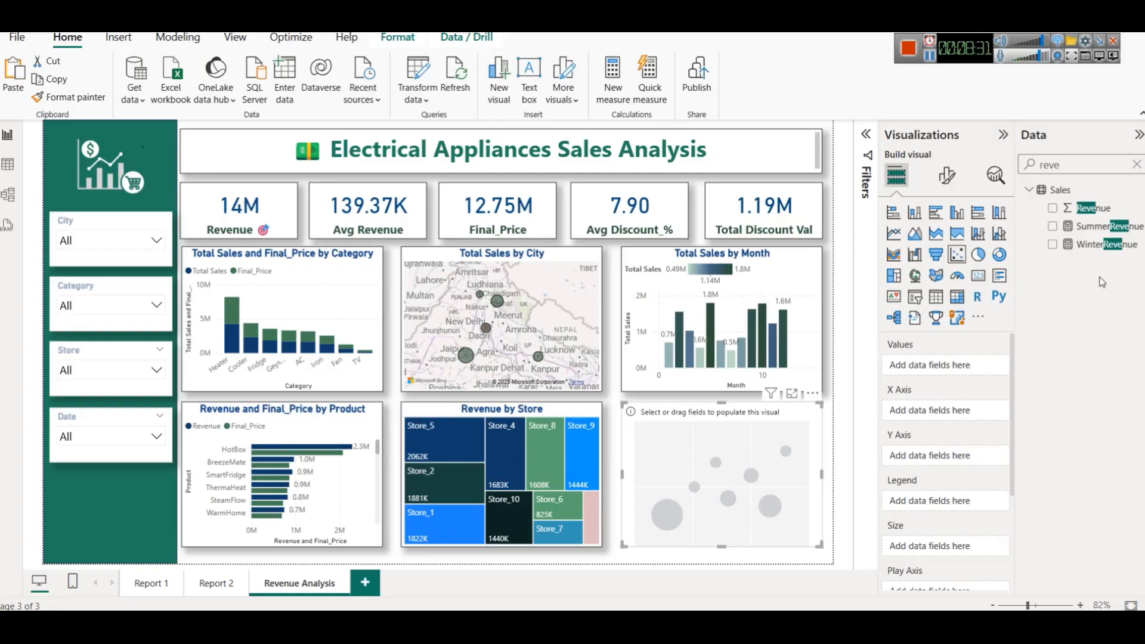
left_click(1136, 165)
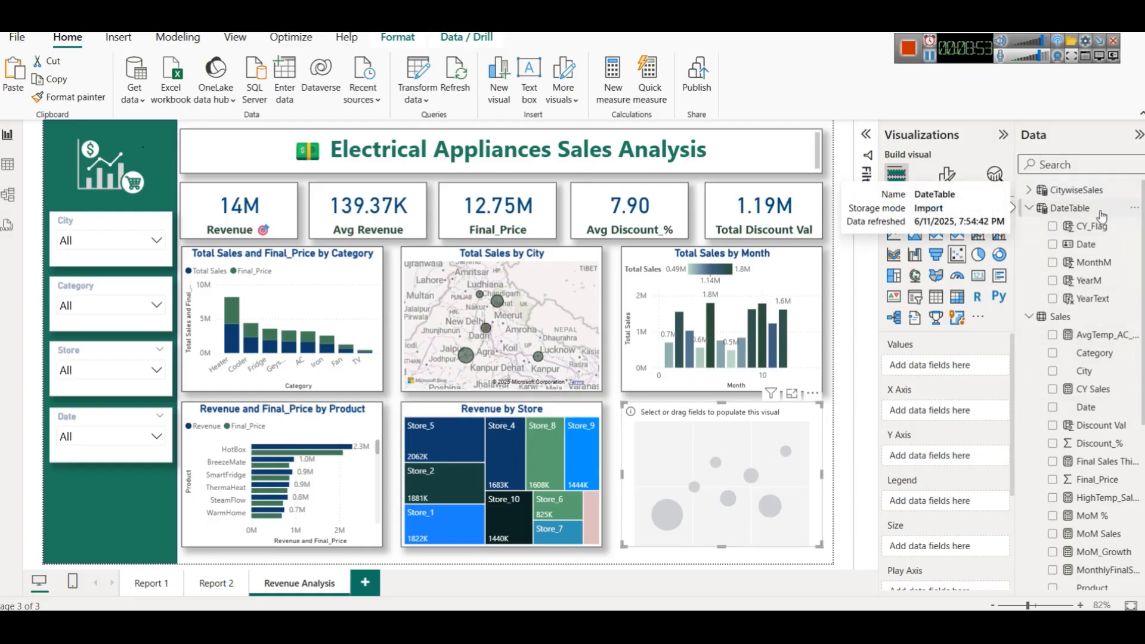
Put Revenue on the Y axis and Temperature_C on the X axis of the empty scatter chart.
scroll(1118, 589, "down", 5)
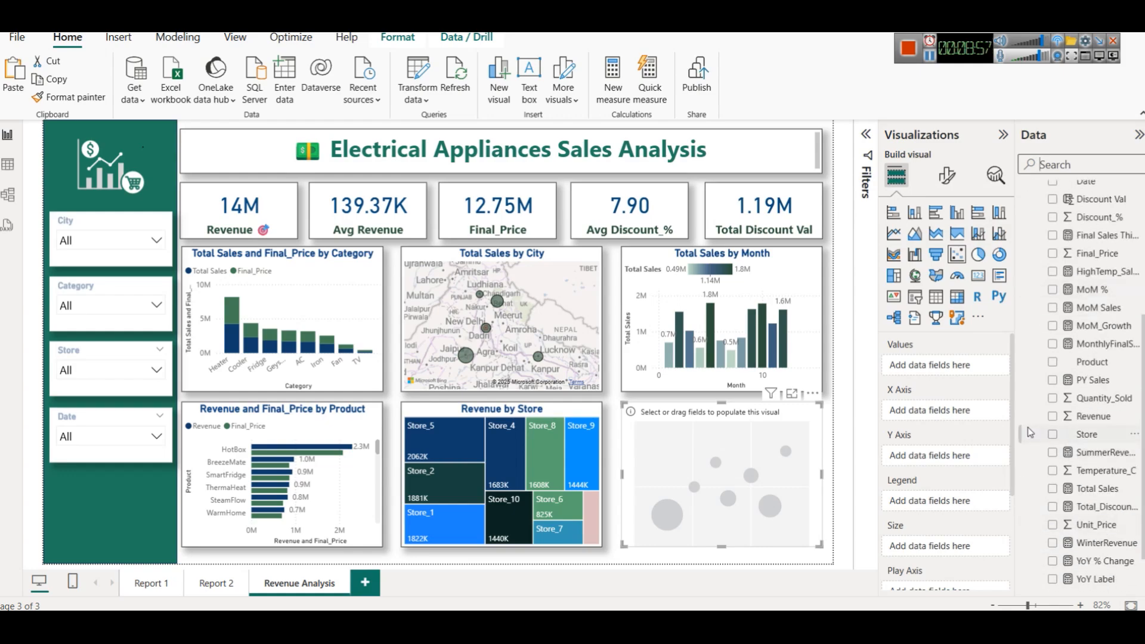
scroll(1040, 364, "up", 2)
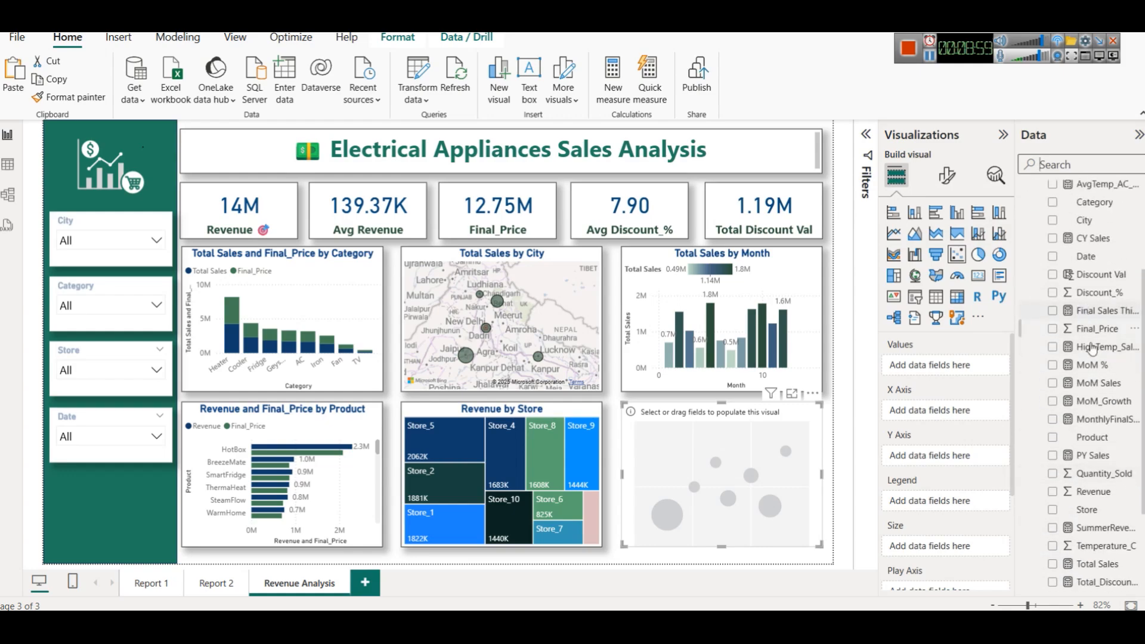
scroll(1100, 474, "down", 2)
left_click_drag(1086, 415, 944, 455)
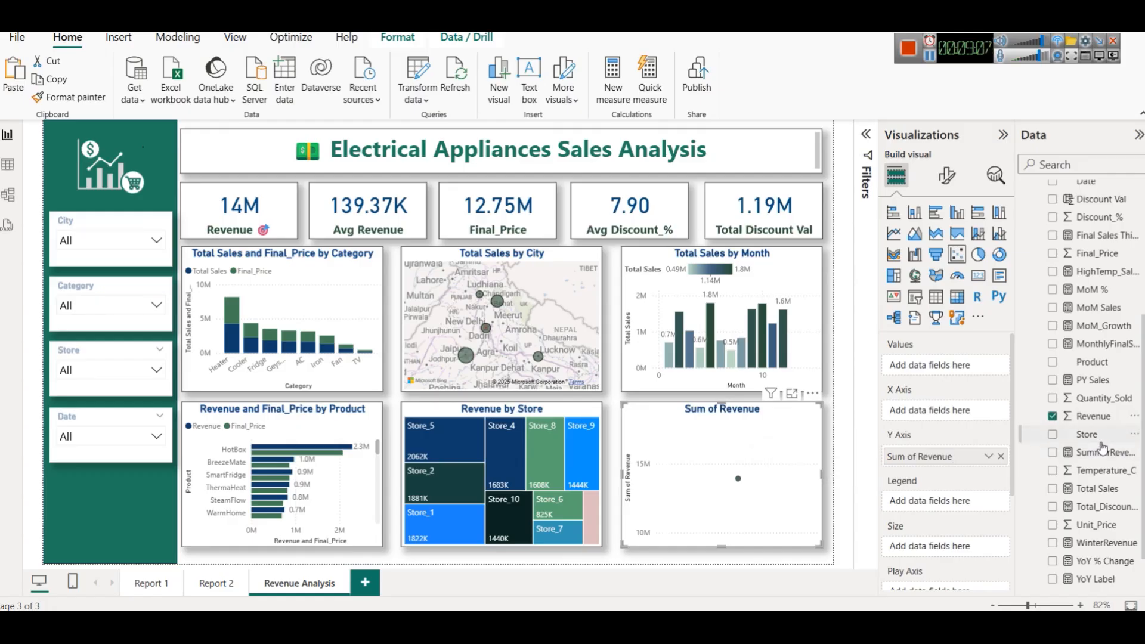
left_click_drag(1102, 475, 931, 411)
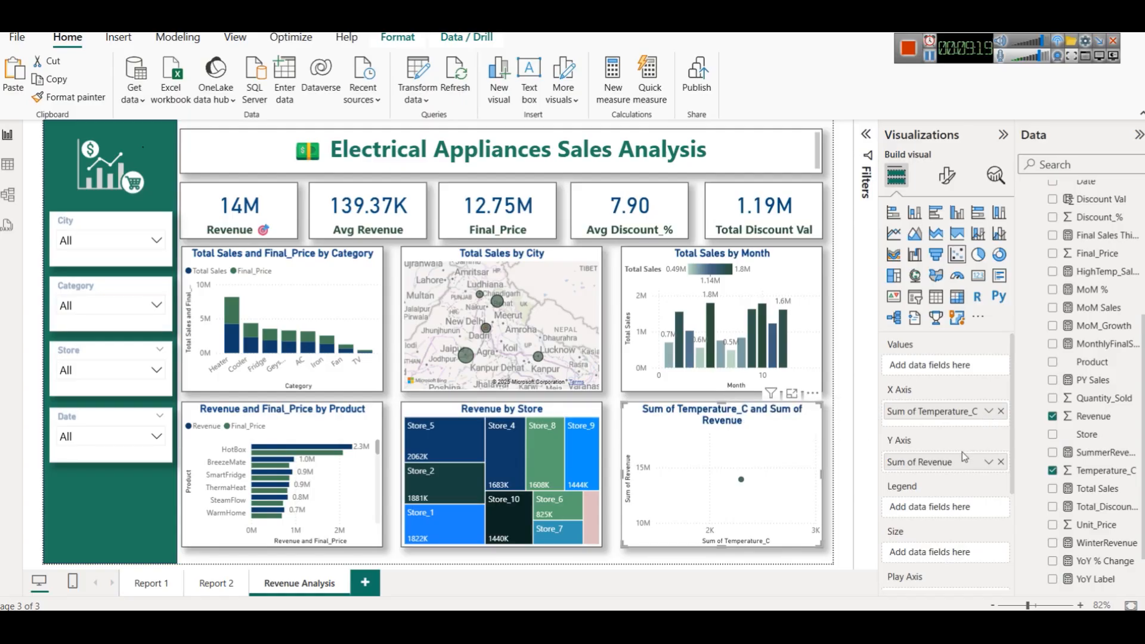
Set both Temperature_C and Revenue in the scatter chart to Don't summarize.
left_click(987, 411)
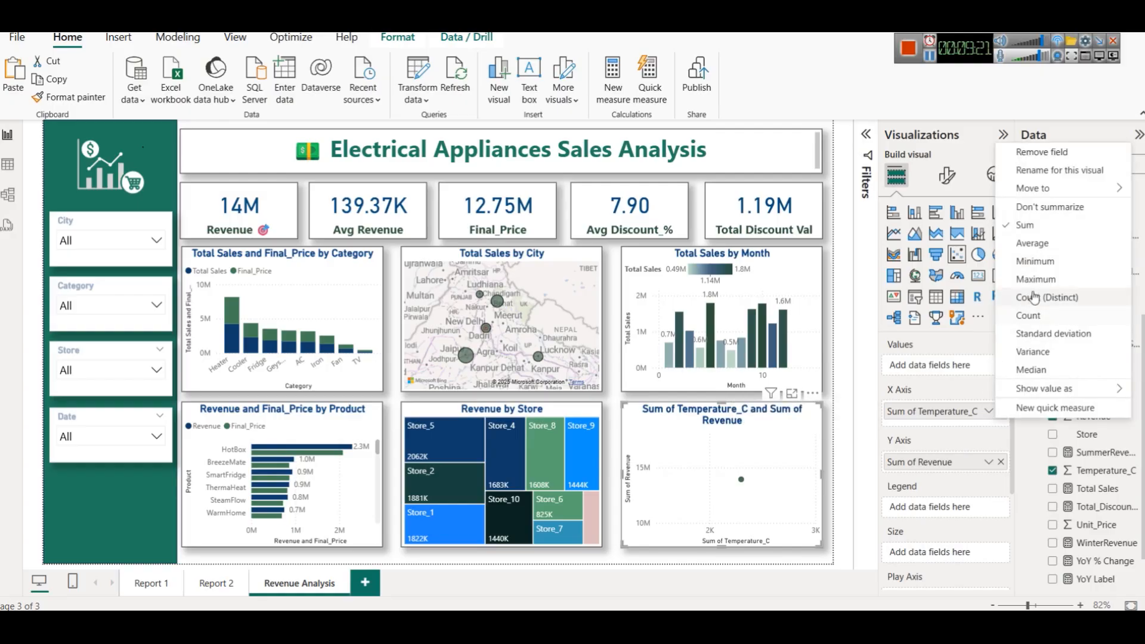
left_click(1043, 209)
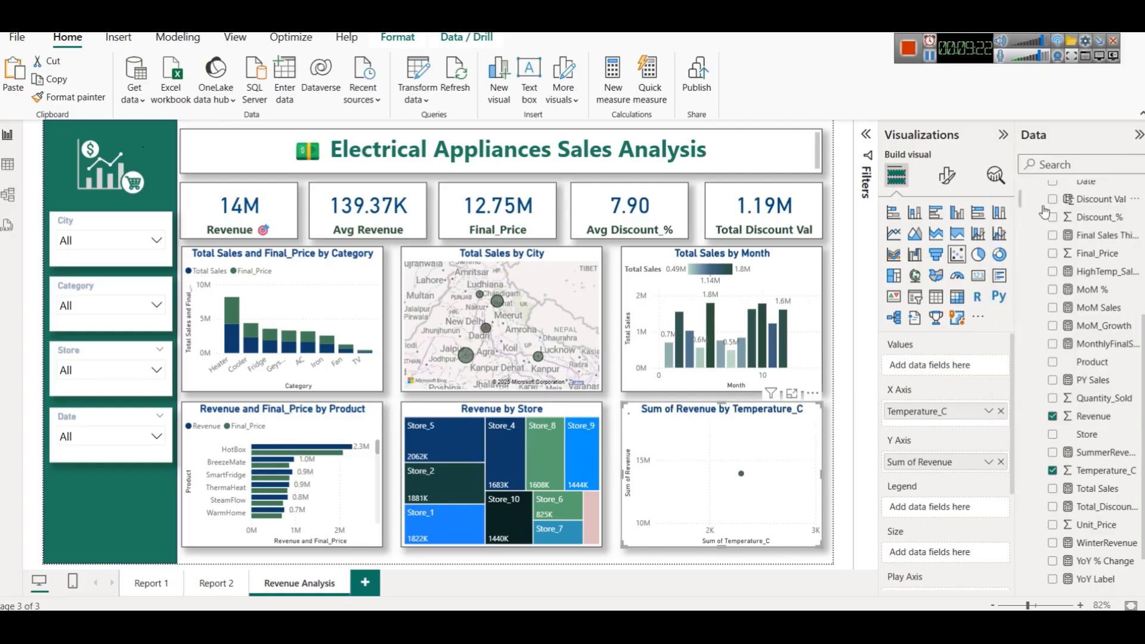
left_click(988, 461)
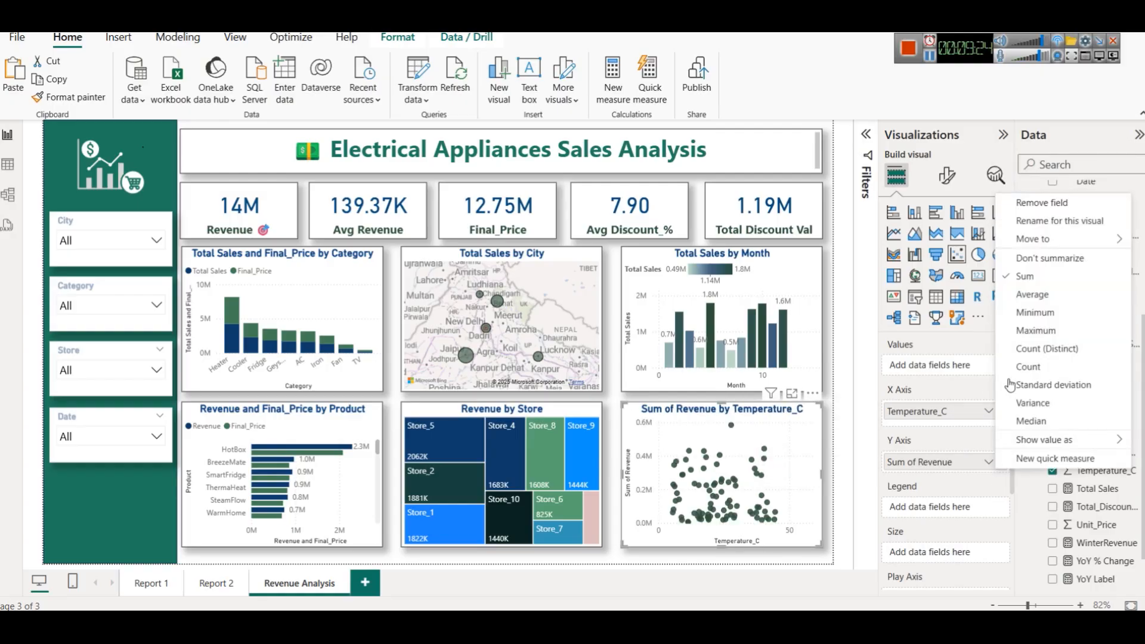
left_click(1041, 259)
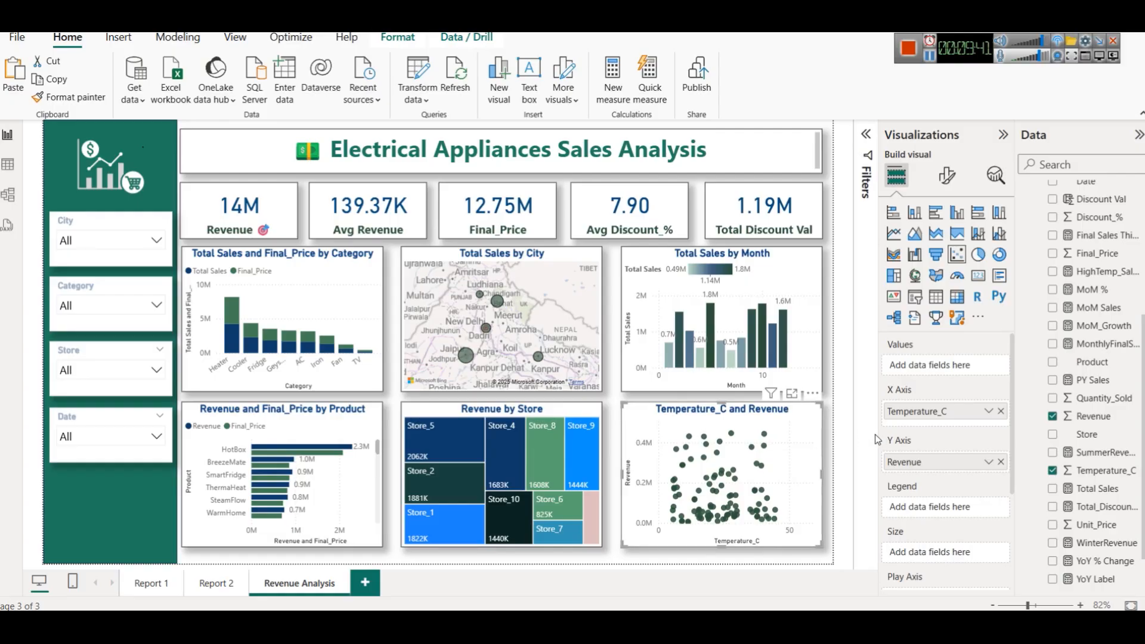
Start a new group on the Temperature_C field and set its bin type to Number of bins.
left_click(1135, 471)
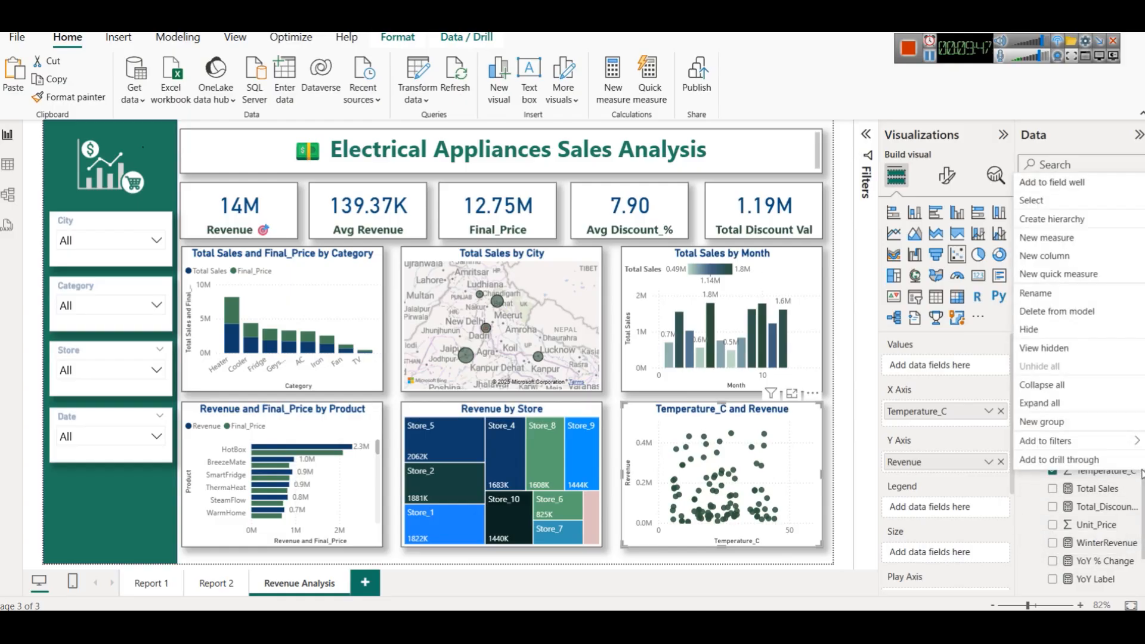
left_click(1038, 422)
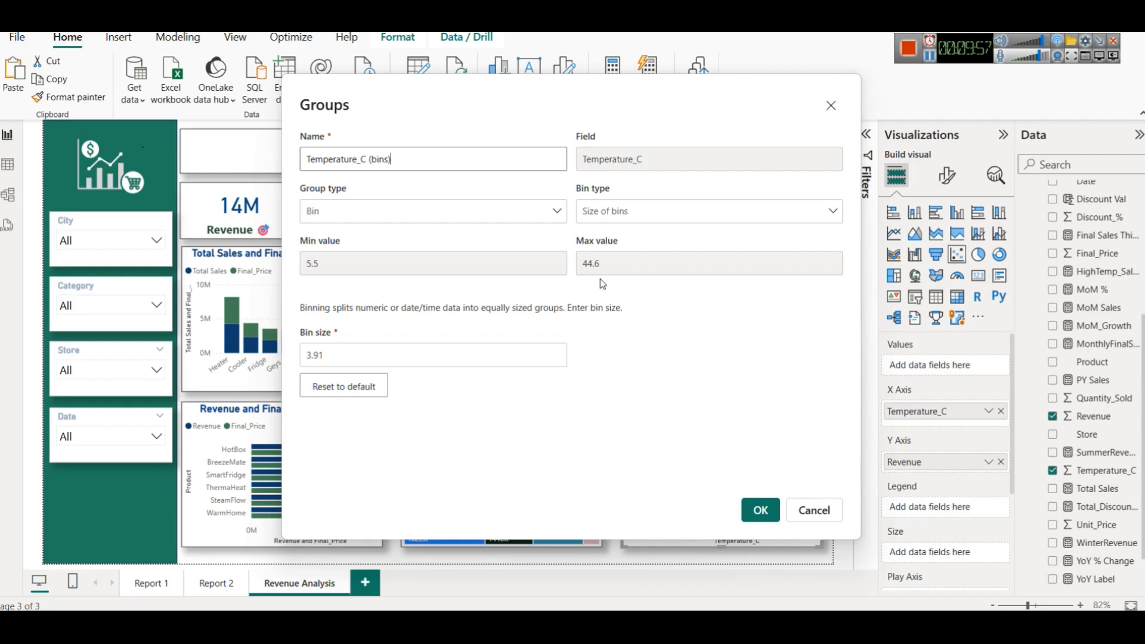
left_click(627, 215)
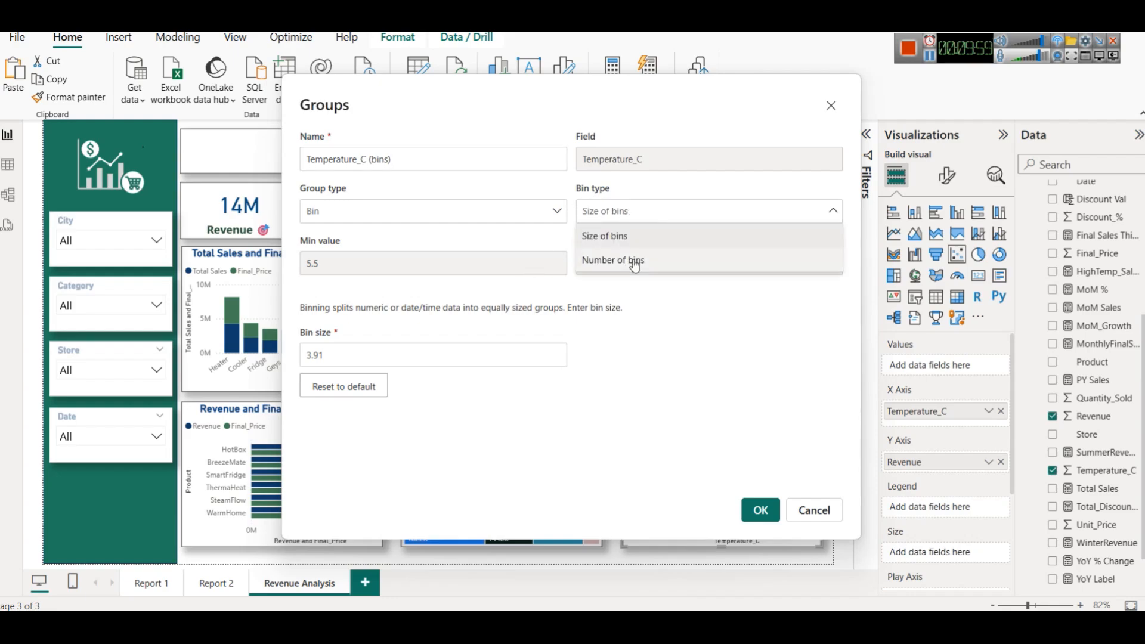
left_click(635, 258)
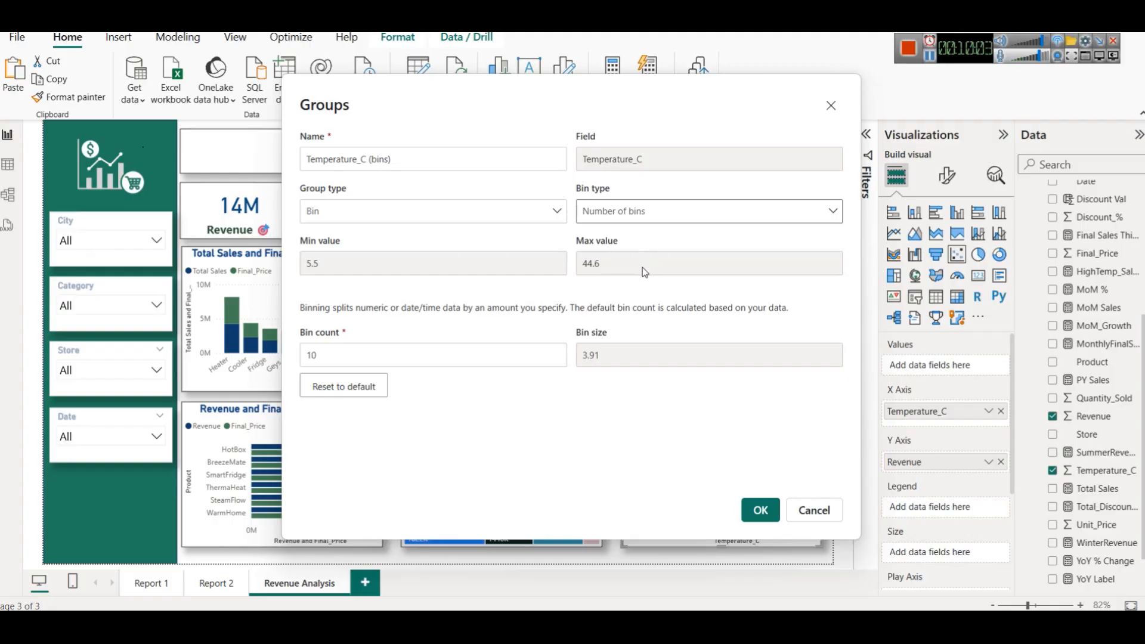
Set the bin count of the Temperature_C group to 8.
left_click(471, 351)
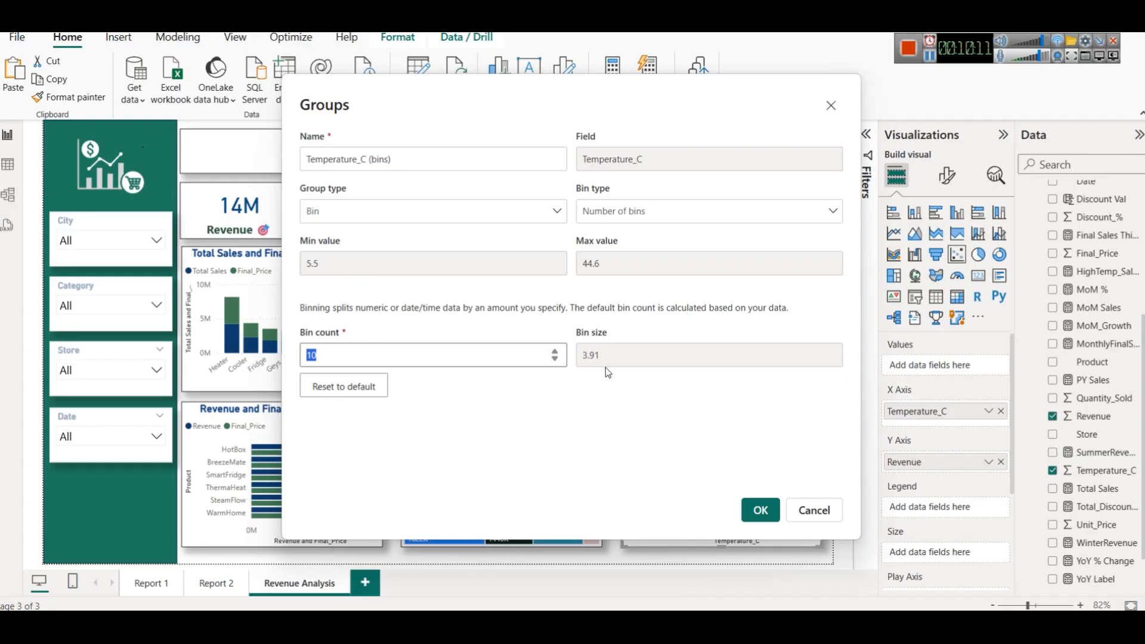
left_click(554, 351)
left_click(554, 352)
left_click(554, 351)
left_click(555, 351)
left_click(554, 358)
left_click(554, 358)
left_click(554, 358)
left_click(555, 359)
left_click(555, 358)
left_click(554, 358)
left_click(555, 358)
left_click(554, 351)
left_click(554, 351)
left_click(555, 351)
left_click(555, 360)
left_click(554, 359)
left_click(555, 360)
left_click(554, 352)
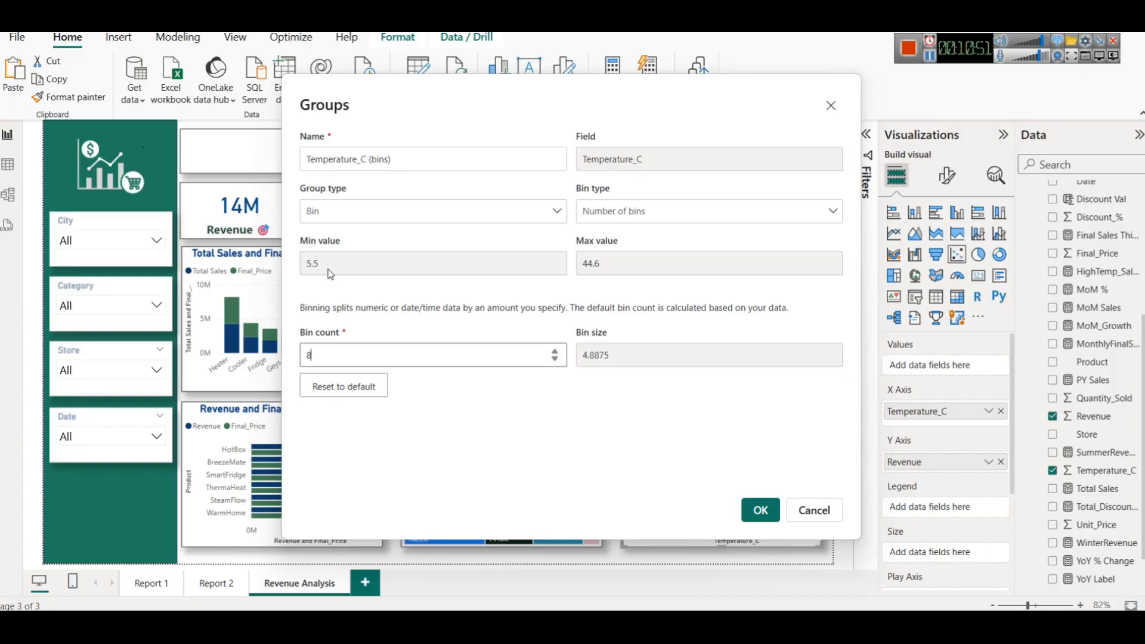
In a new Paint canvas, sketch a horizontal line with six tick marks and dashes under the first intervals, and return to Power BI's group settings.
key("super+r")
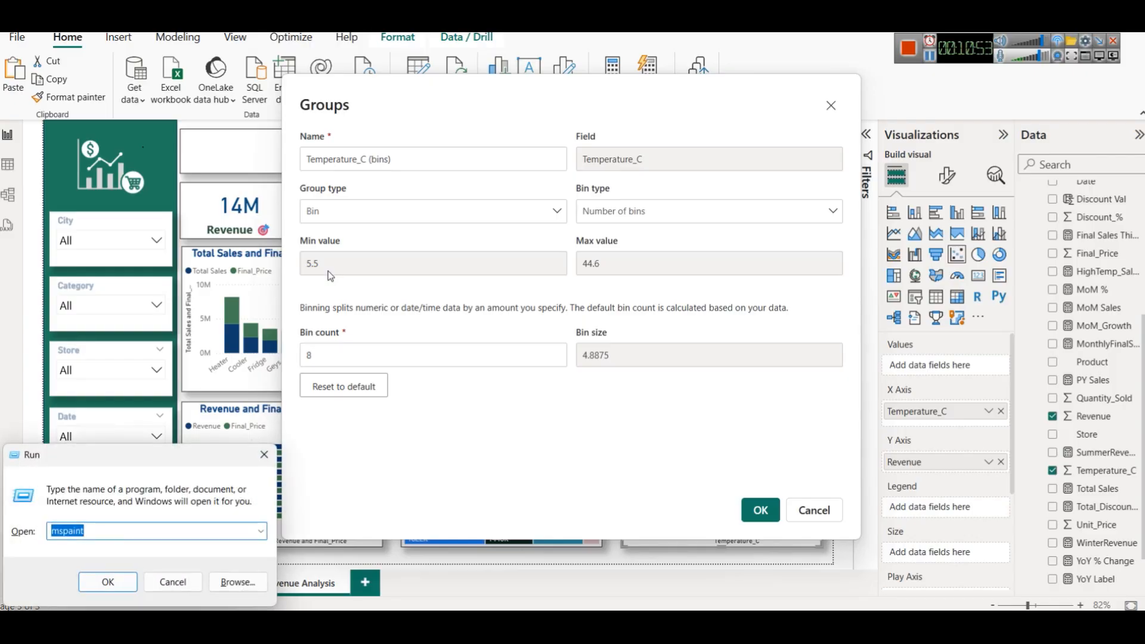
key("Return")
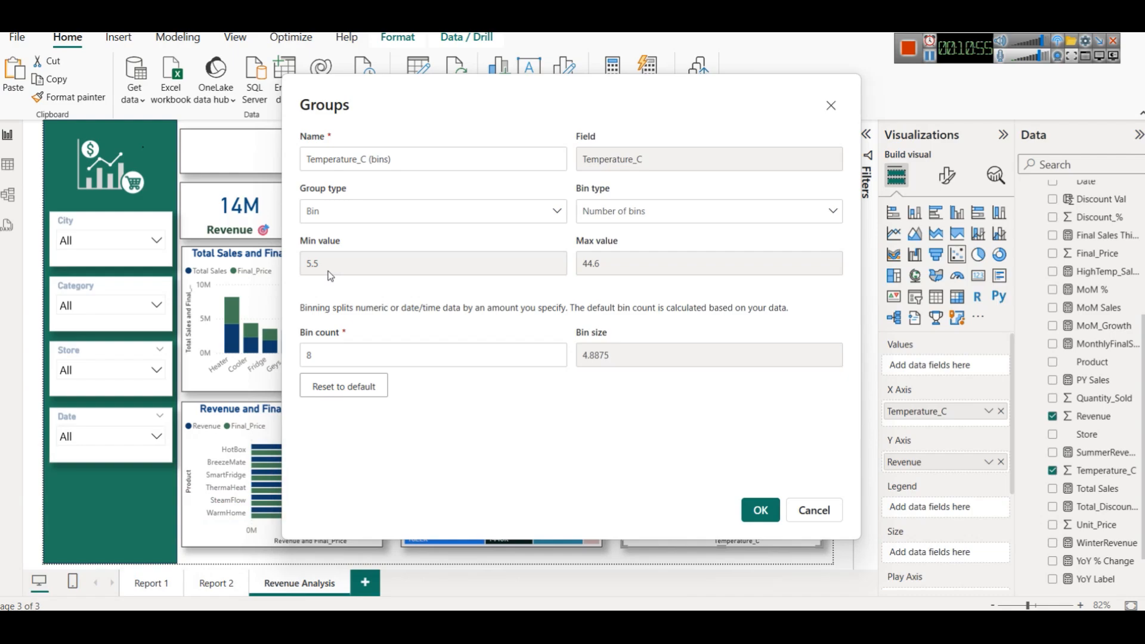
left_click_drag(363, 527, 843, 520)
left_click_drag(401, 520, 404, 538)
left_click_drag(465, 516, 466, 536)
left_click_drag(532, 514, 532, 545)
left_click_drag(593, 515, 598, 557)
left_click_drag(684, 510, 687, 532)
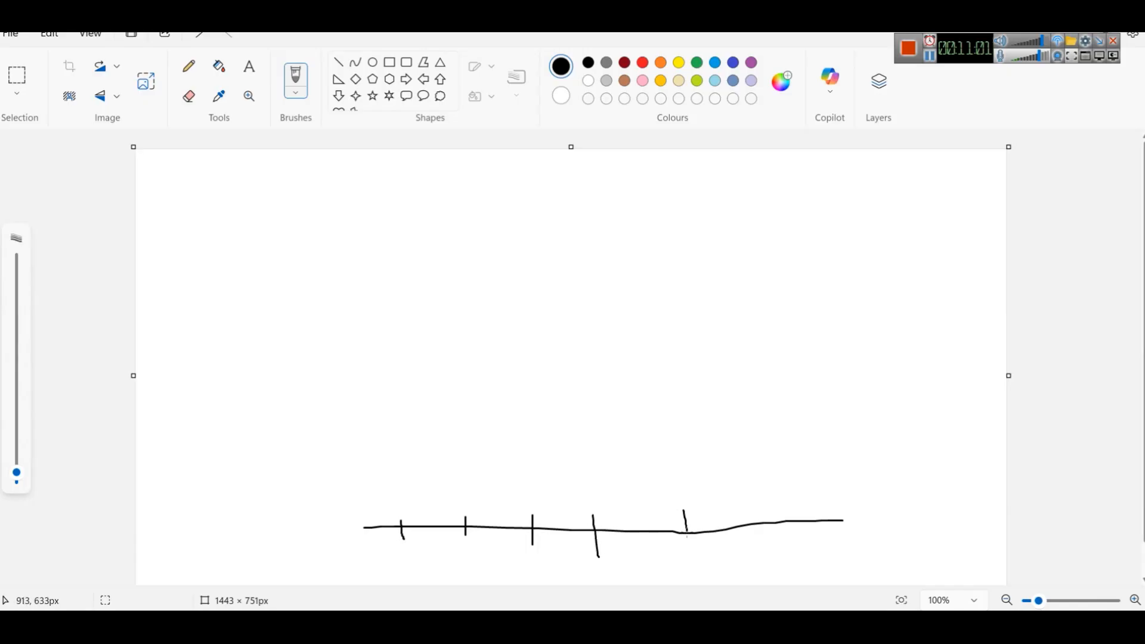
left_click_drag(753, 499, 767, 523)
left_click_drag(412, 551, 545, 549)
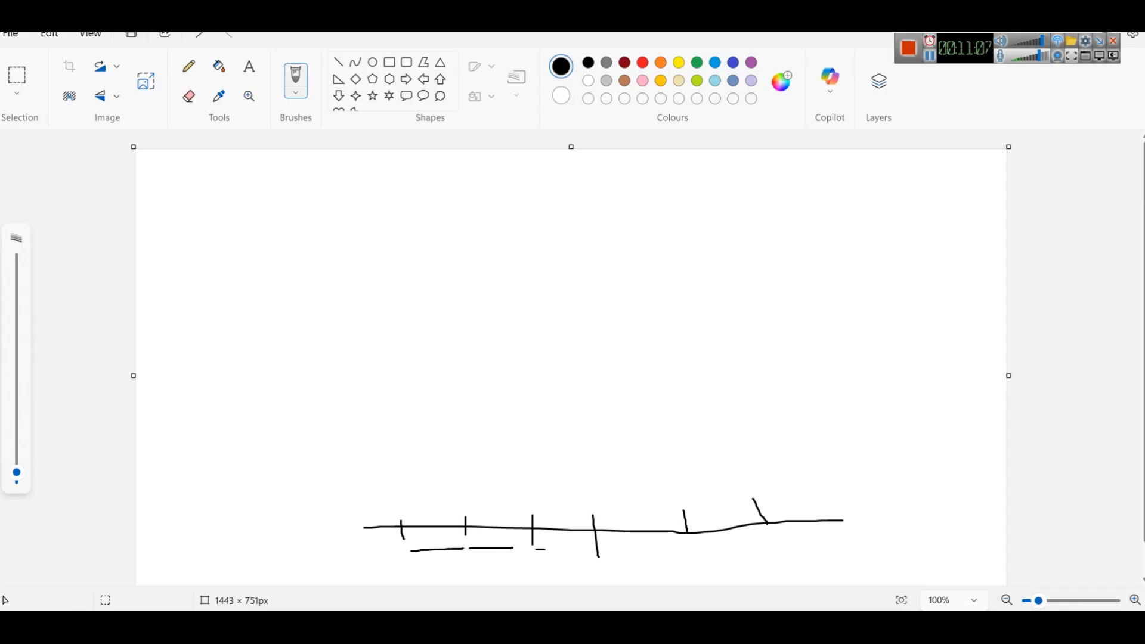
left_click(1064, 9)
left_click(535, 352)
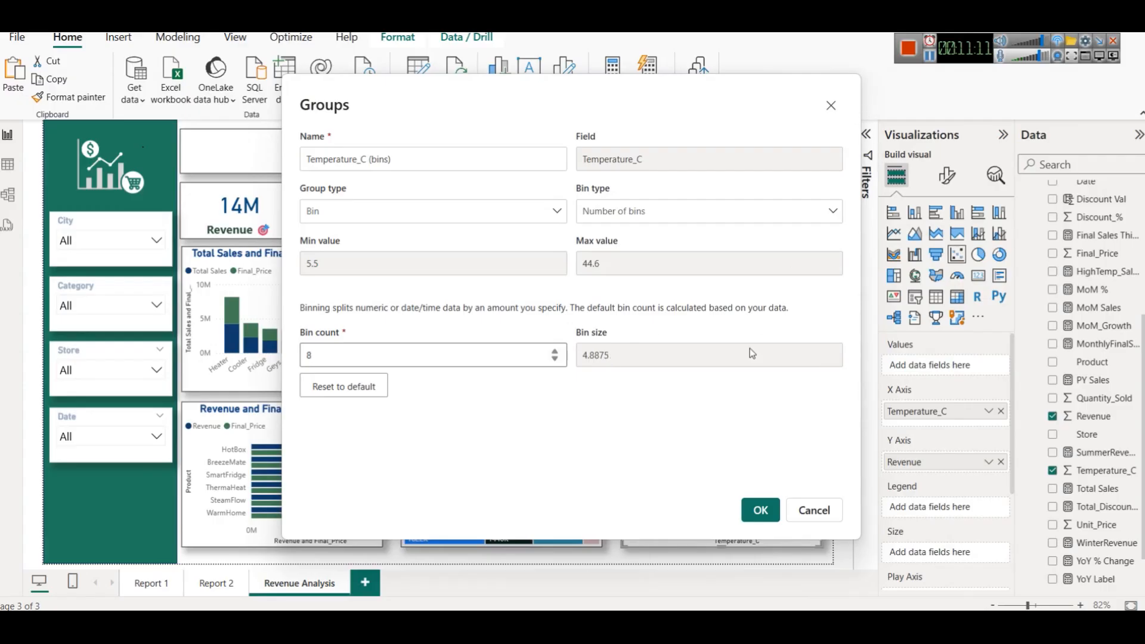
Create the temperature bins and replace Temperature_C with Temperature_C (bins) on the scatter chart's X axis.
left_click(763, 510)
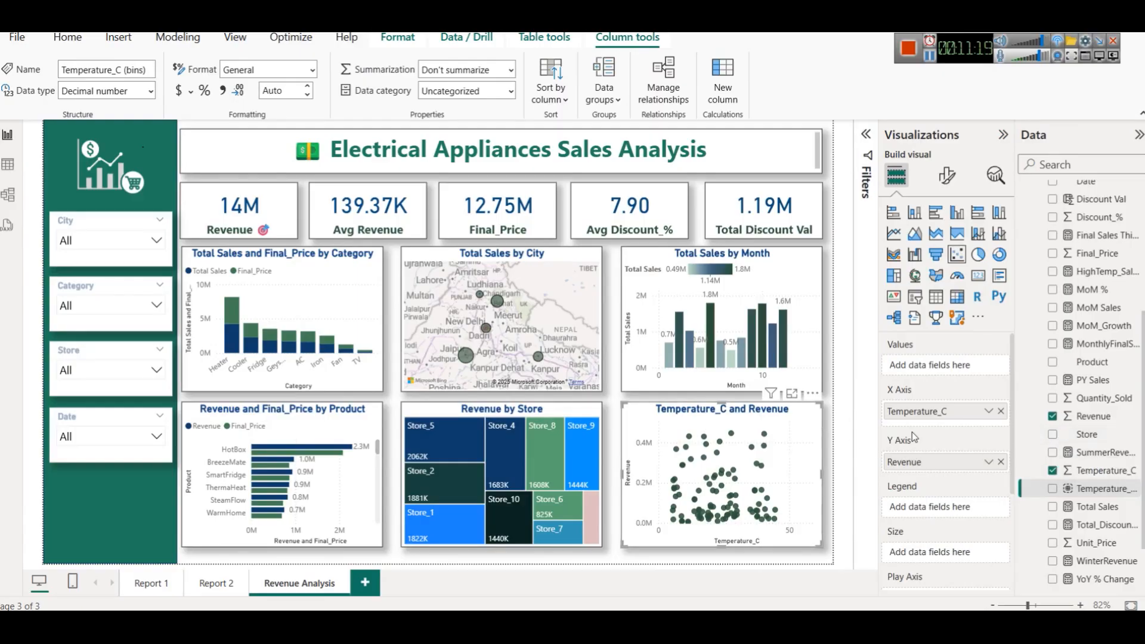
left_click(1000, 410)
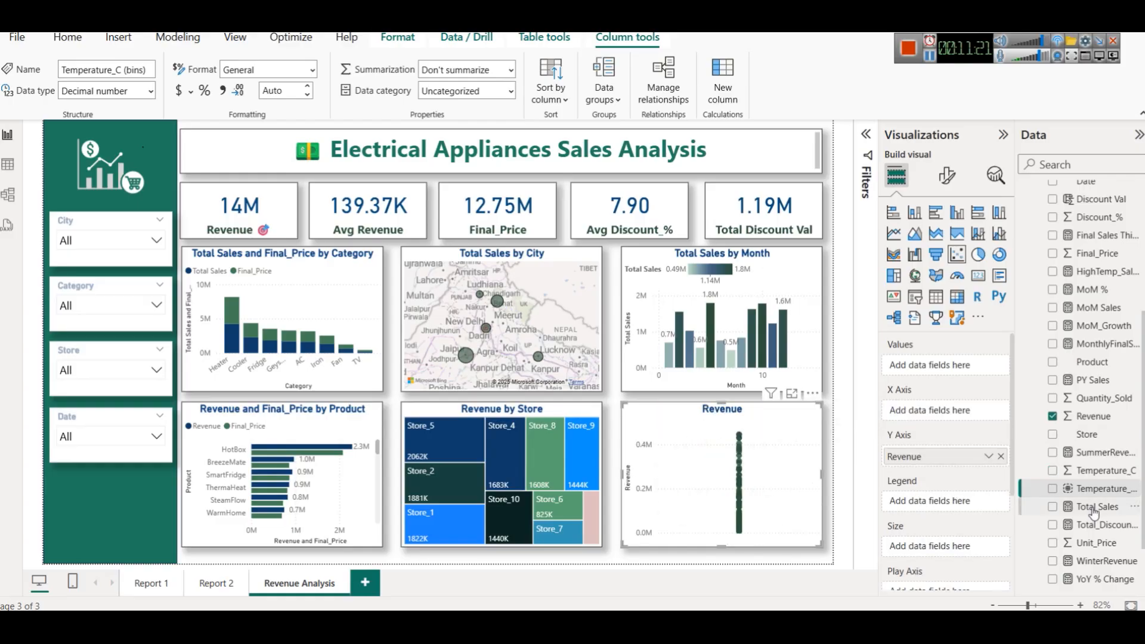
left_click_drag(1099, 489, 954, 412)
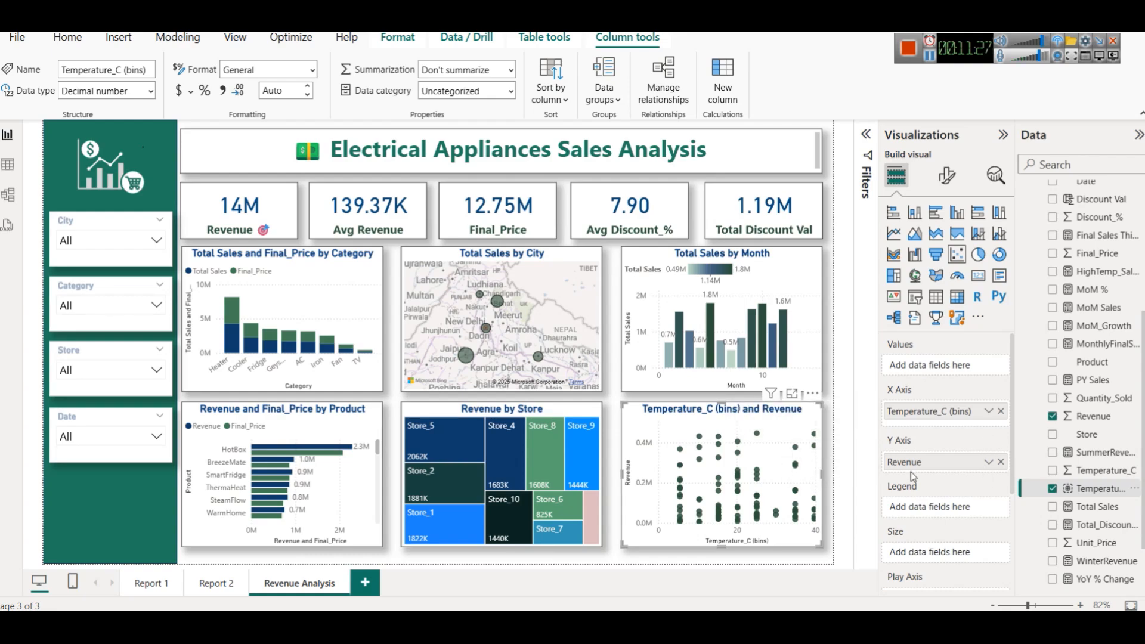
Convert the scatter chart to a funnel with Revenue as its values, and change that funnel to a stacked column chart.
left_click(936, 257)
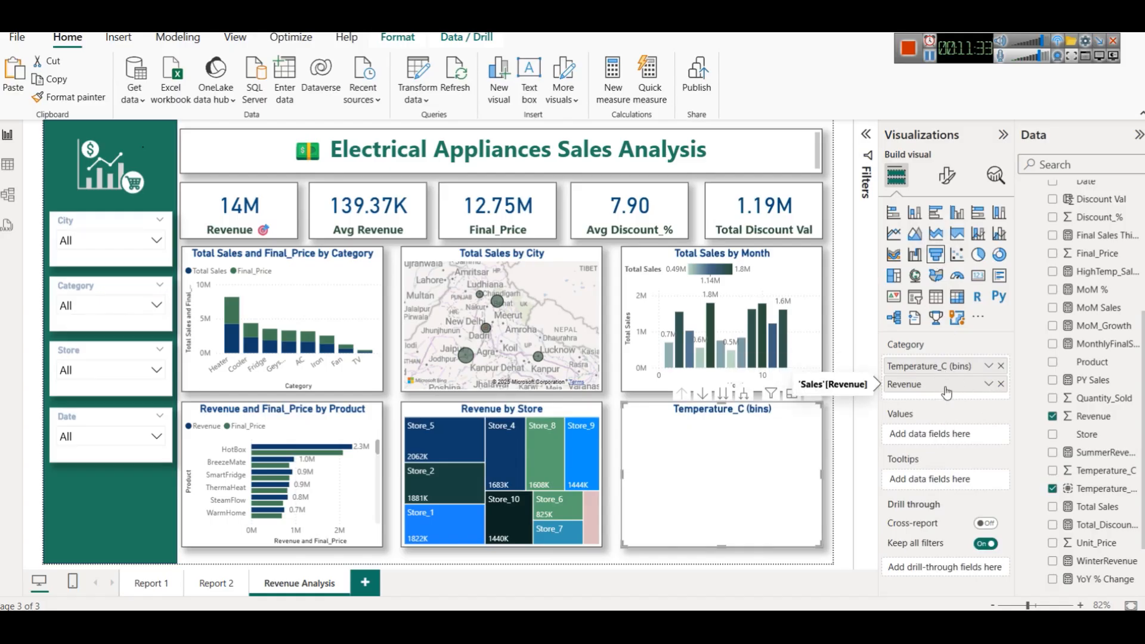
left_click_drag(947, 392, 954, 437)
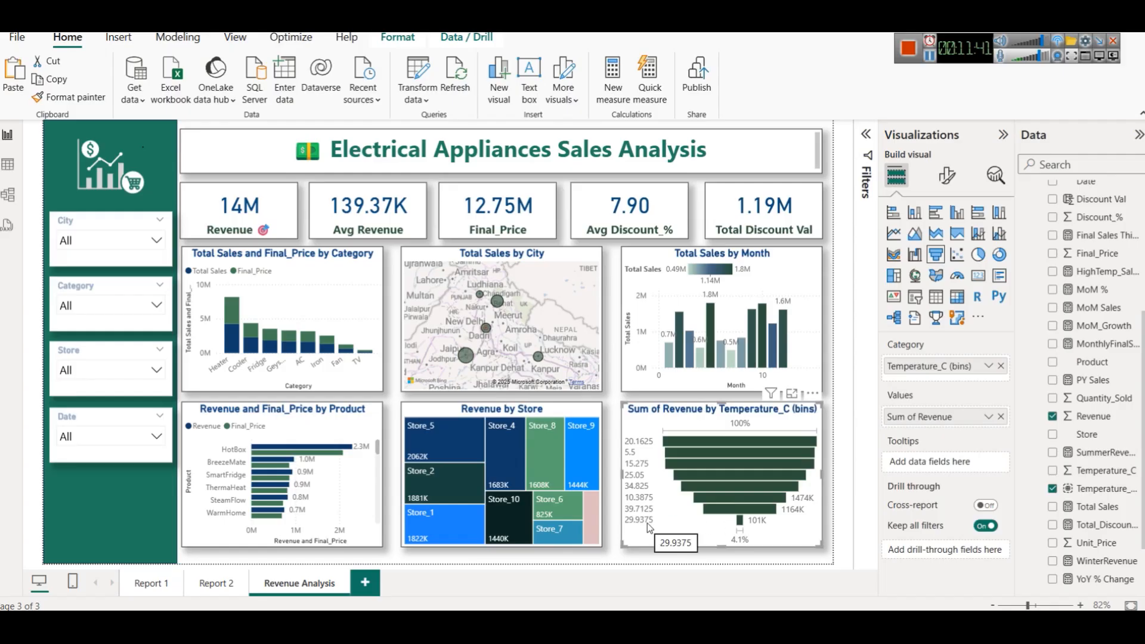
mouse_move(739, 521)
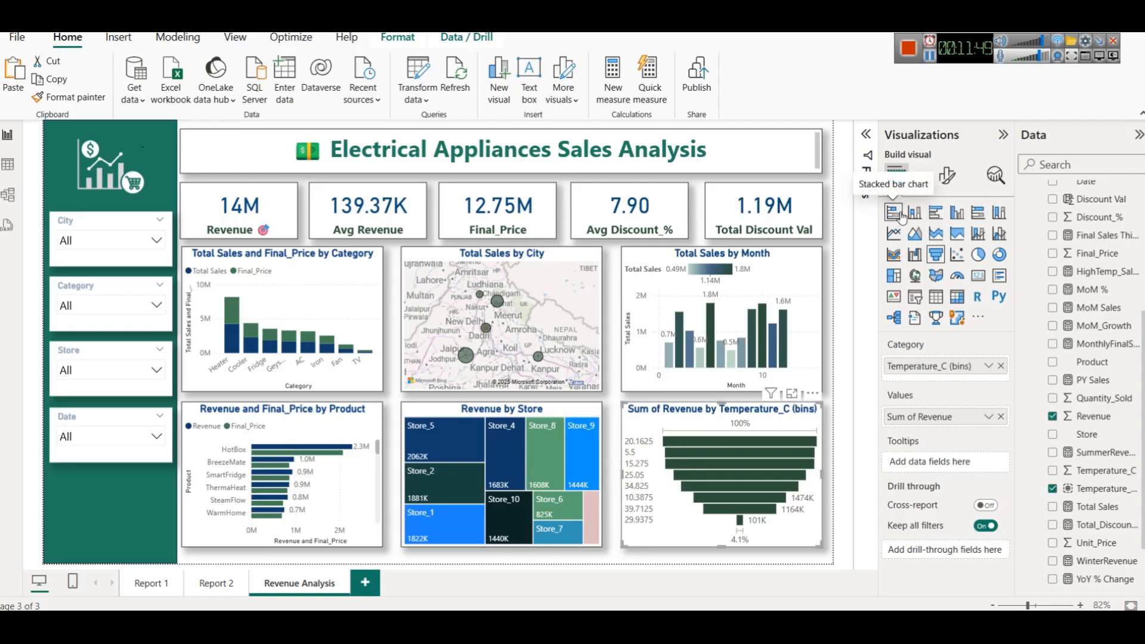
left_click(916, 215)
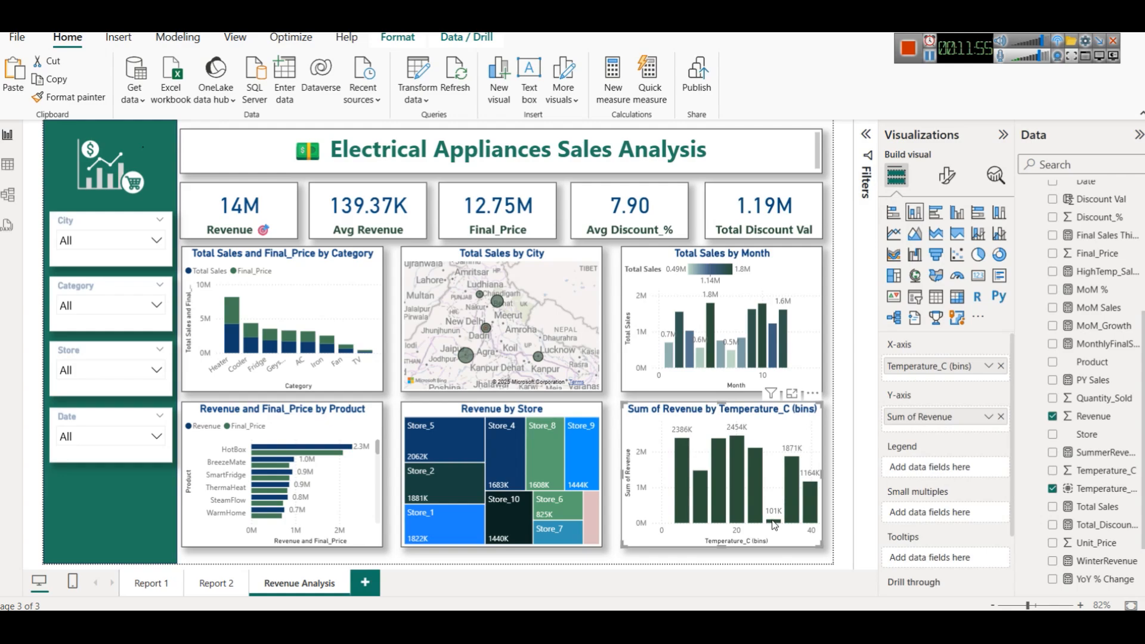
Add a dash beneath the interval between the fifth and sixth ticks of the Paint line, and inspect the temperature chart's columns in Power BI.
mouse_move(775, 525)
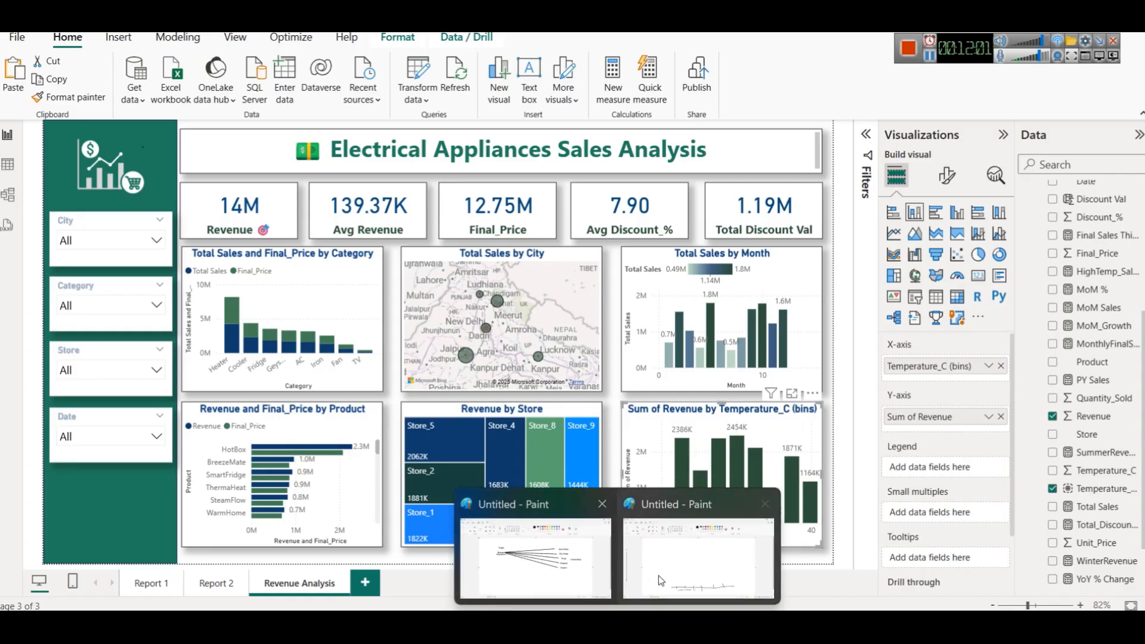
left_click(661, 579)
left_click_drag(690, 550, 742, 553)
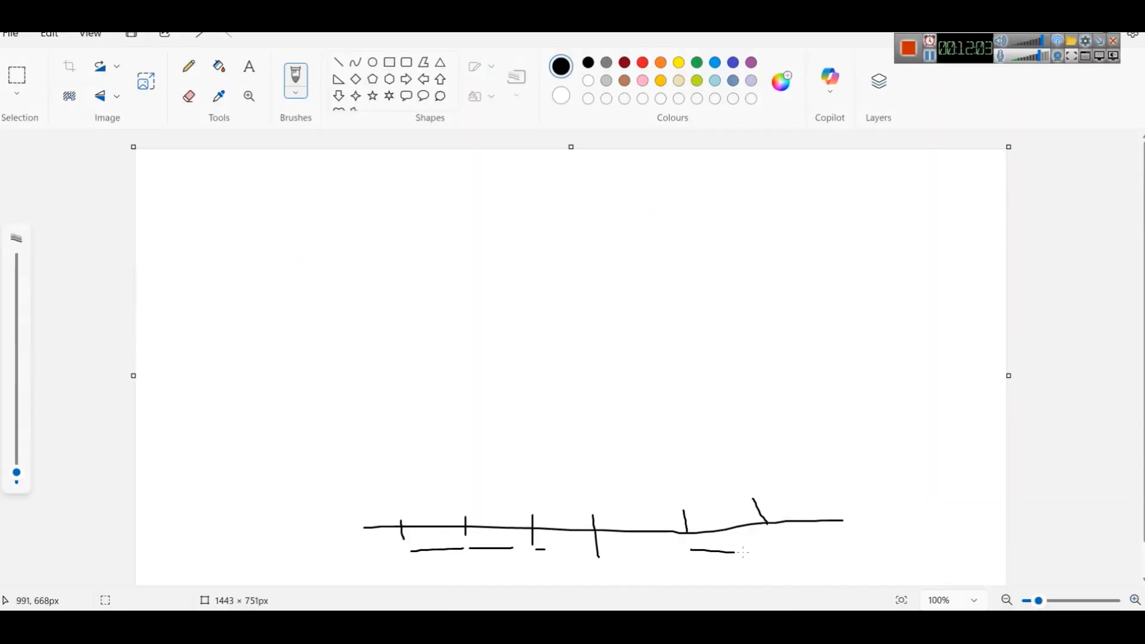
key("alt+Tab")
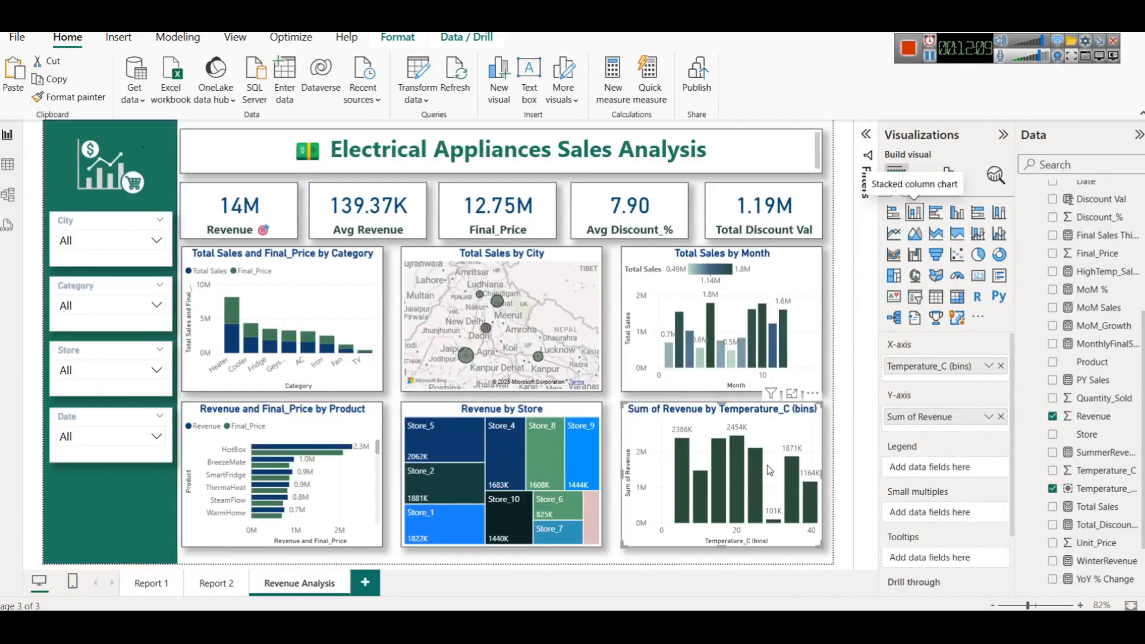
mouse_move(737, 445)
Rename the temperature column chart's Y-axis field from Sum of Revenue to Revenue for this visual.
left_click(989, 420)
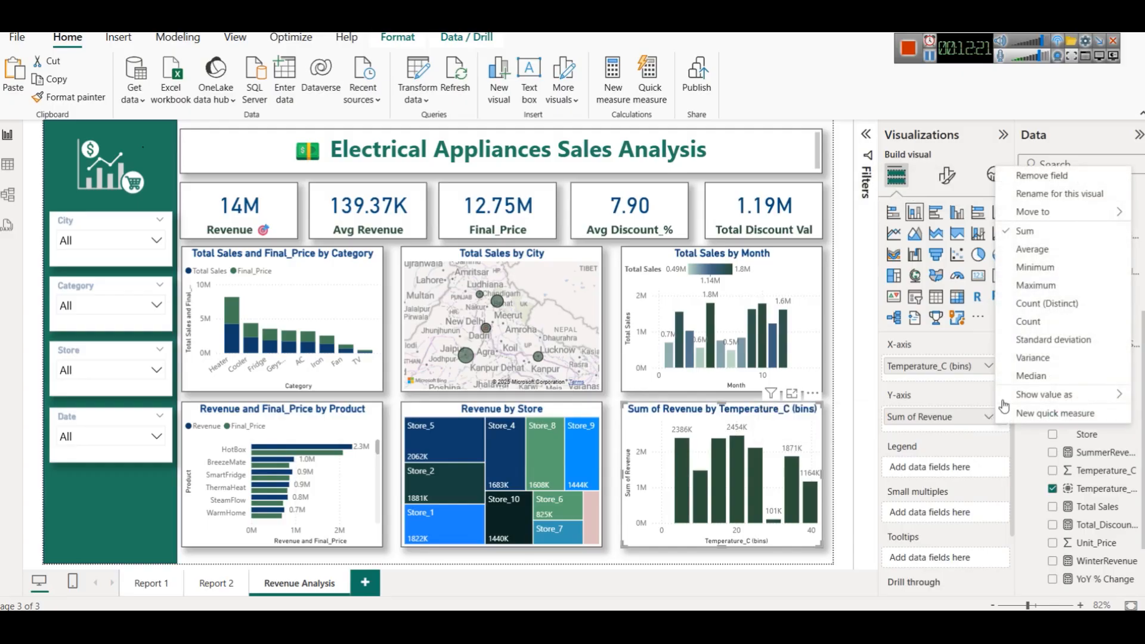
left_click(1073, 204)
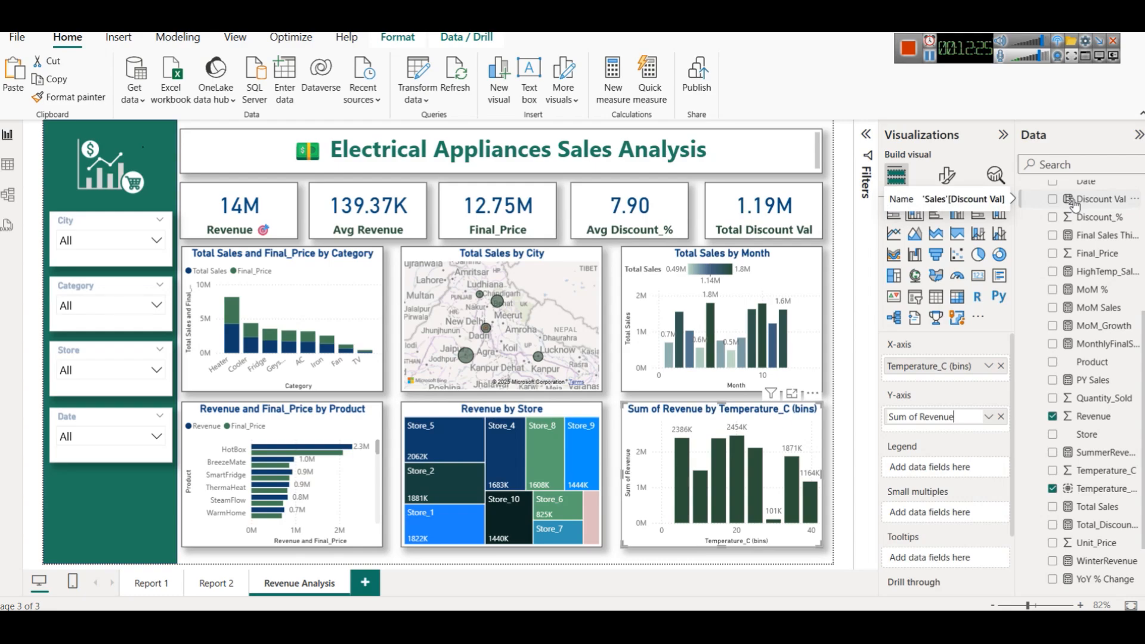
key("shift+Right")
key("shift+Right")
key("shift+Right")
key("shift+Right")
key("shift+Right")
key("shift+Right")
key("BackSpace")
key("Return")
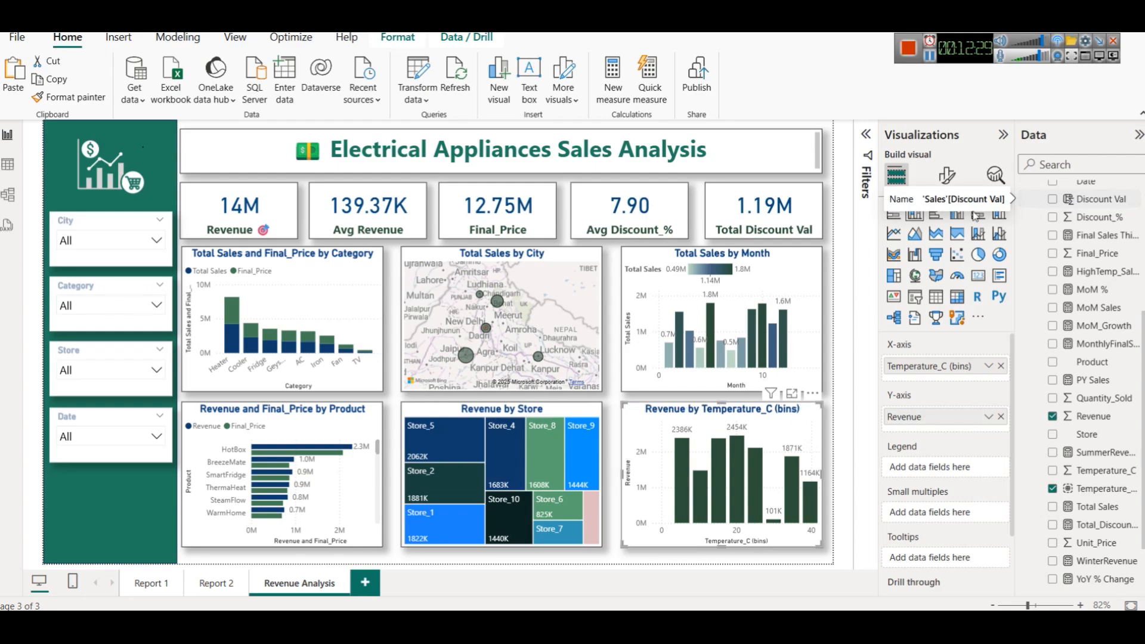
Rename the temperature column chart's X-axis field as Temperature_C (groups) for this visual.
left_click(992, 366)
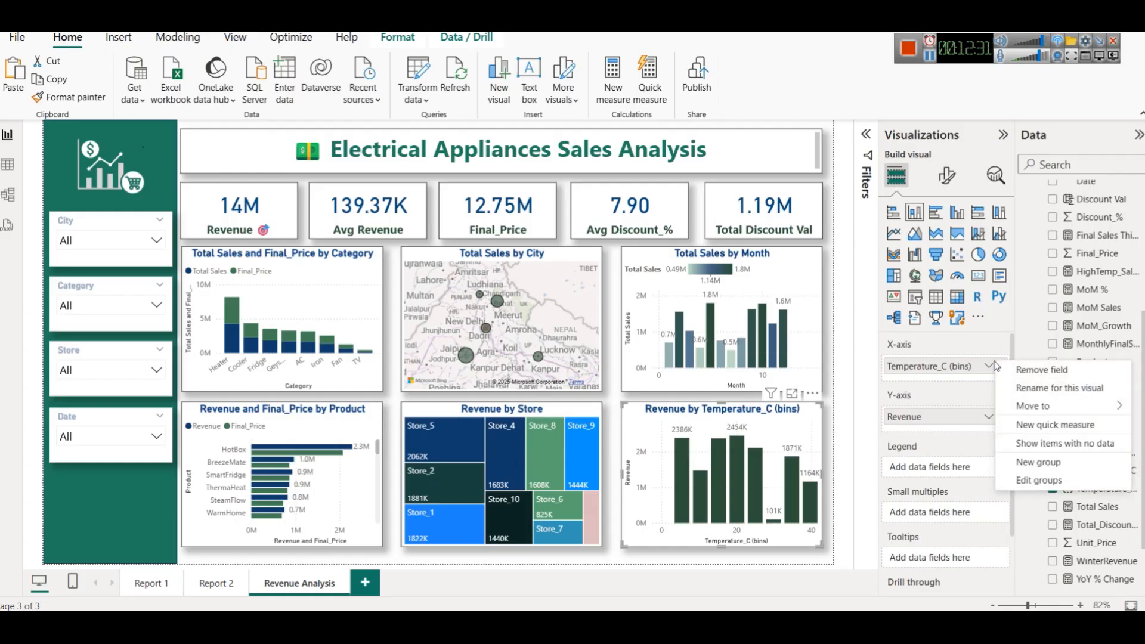
left_click(1058, 388)
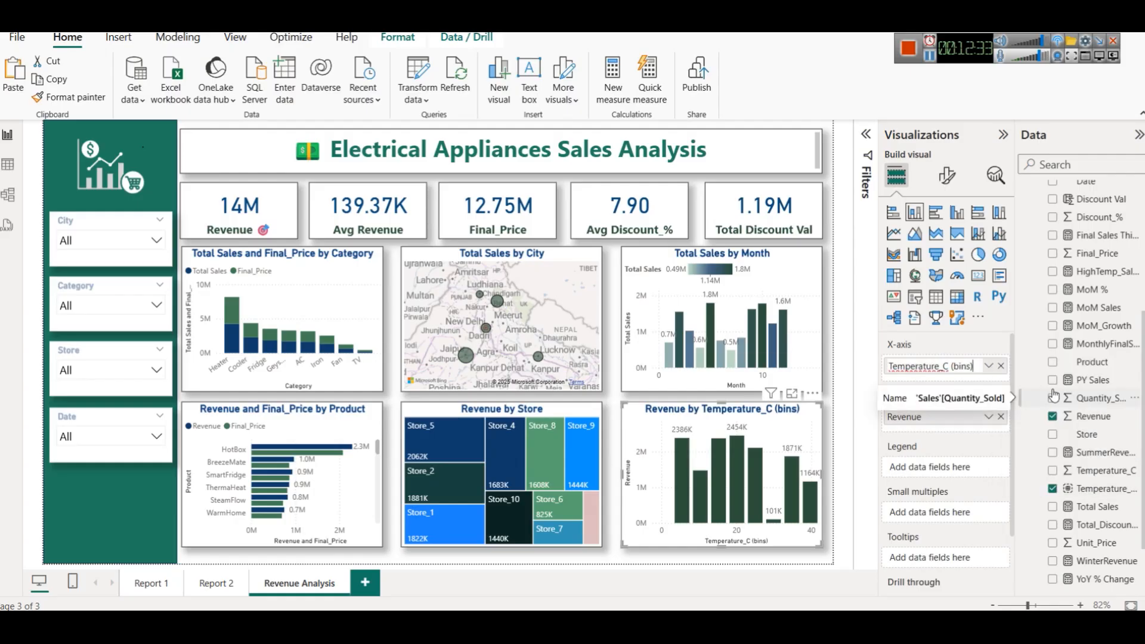
type("groups")
key("Return")
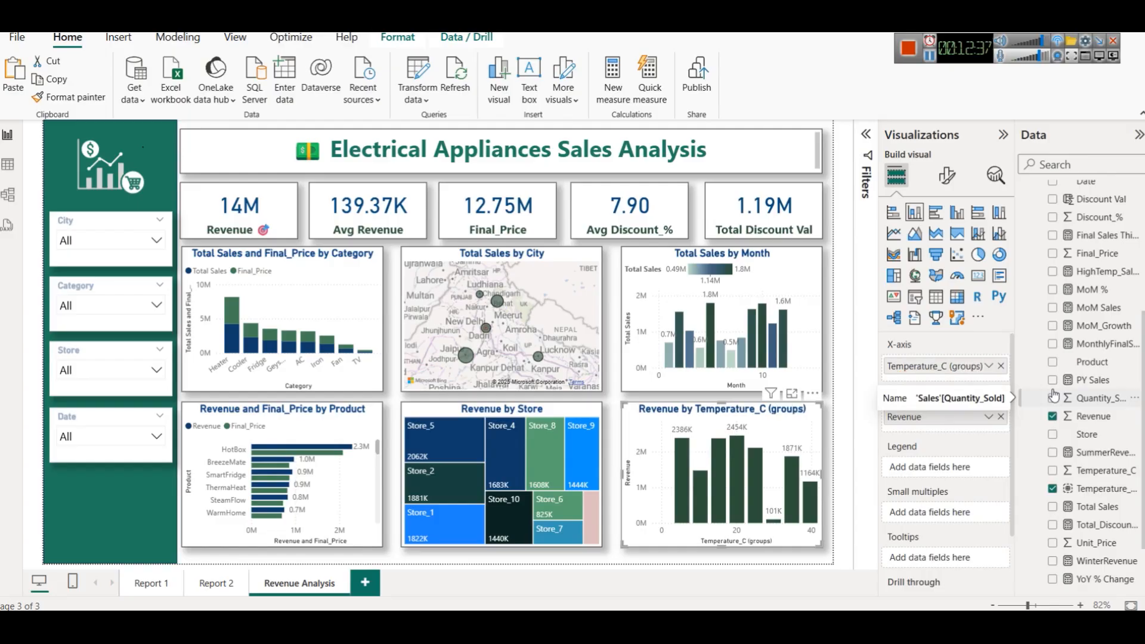
Open the conditional formatting settings for the column color of the Revenue by Temperature_C (groups) chart.
left_click(835, 452)
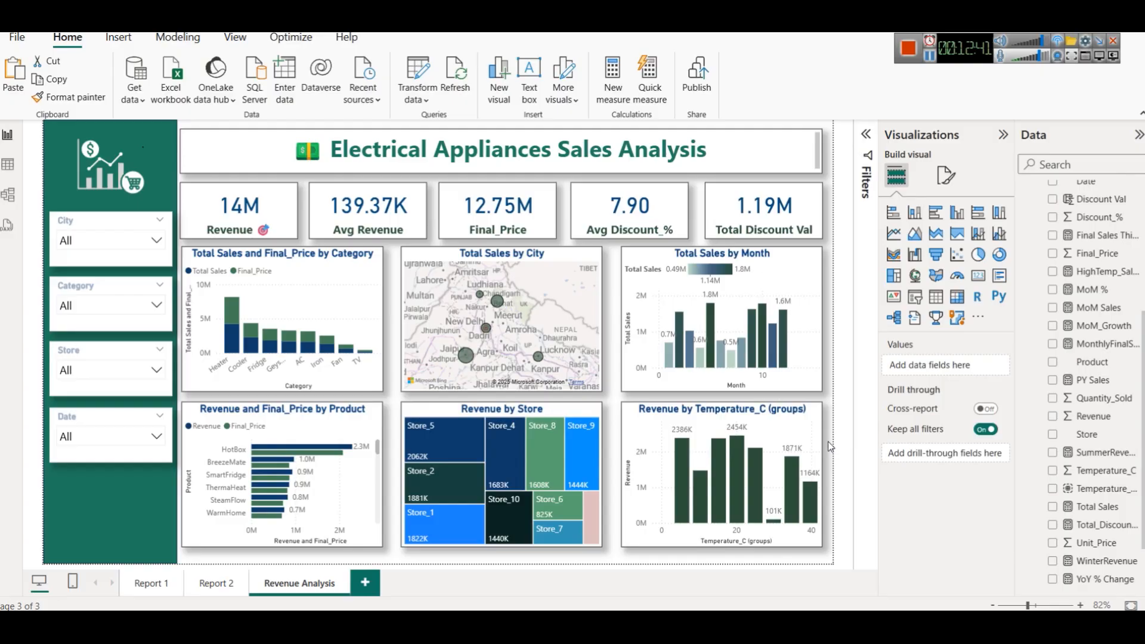
left_click(818, 433)
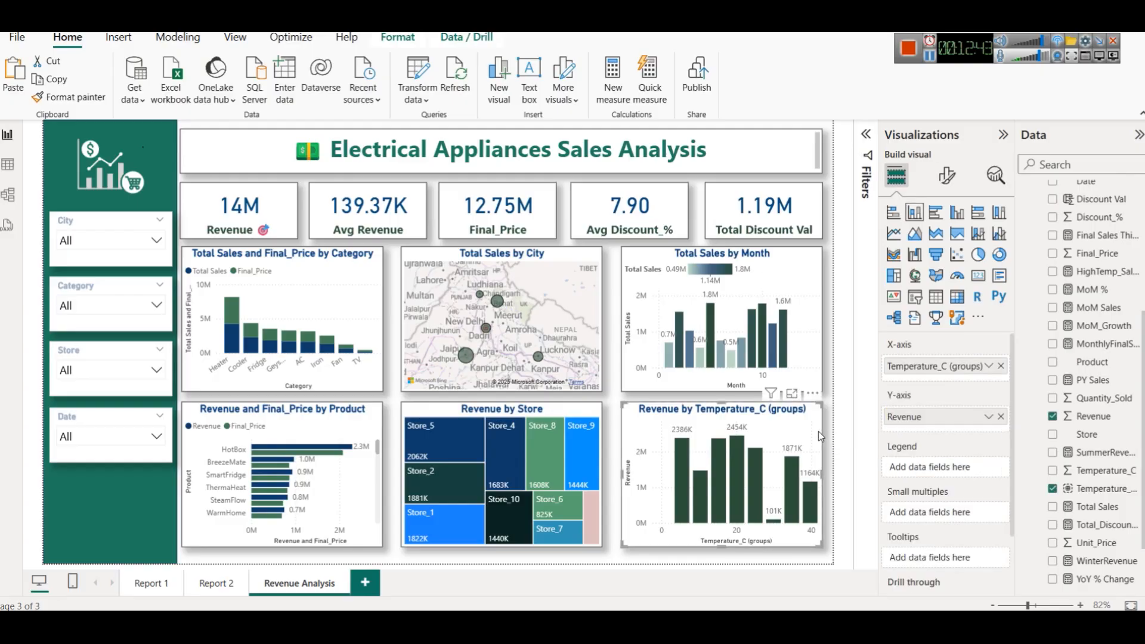
left_click(946, 175)
scroll(944, 425, "down", 1)
left_click(922, 450)
scroll(925, 450, "down", 5)
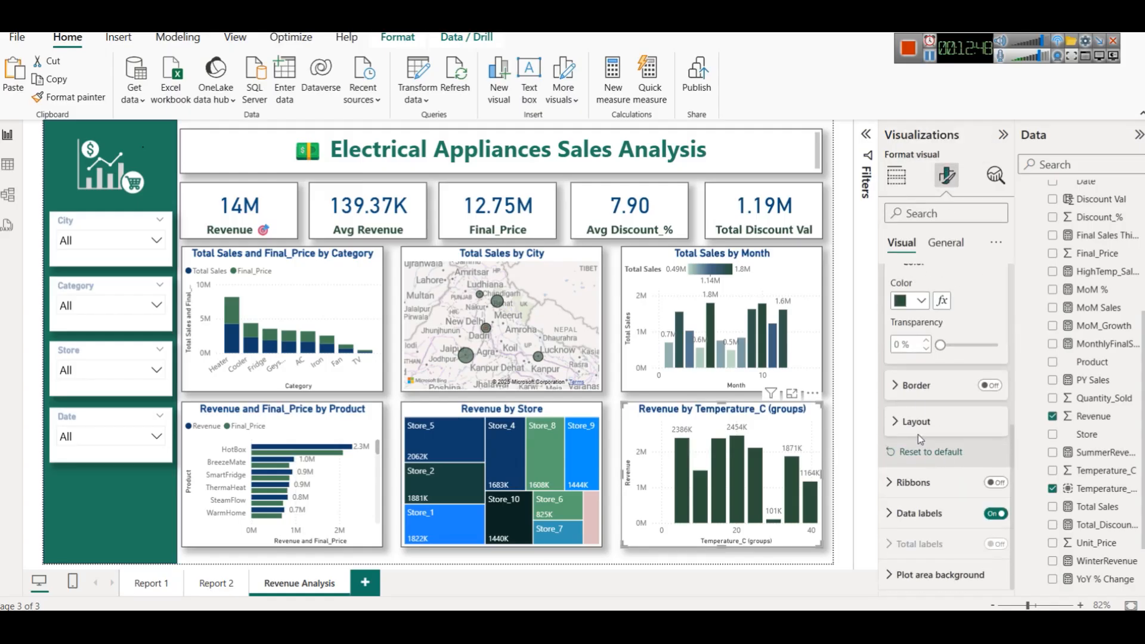
left_click(941, 301)
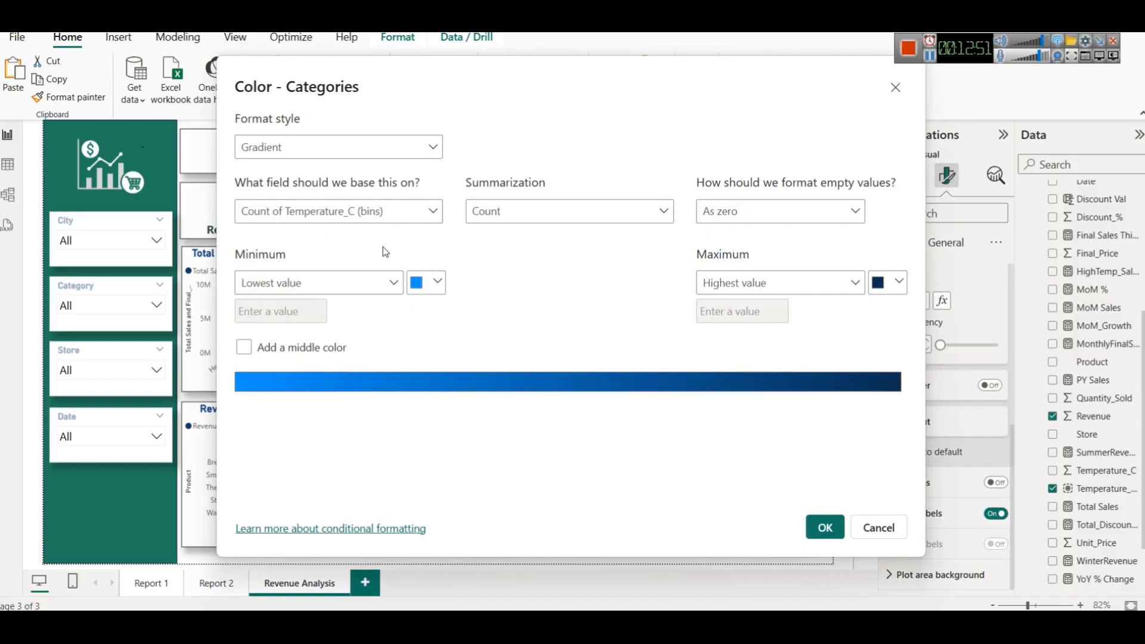
Base the column color gradient on Sum of Revenue from the Sales table.
left_click(395, 218)
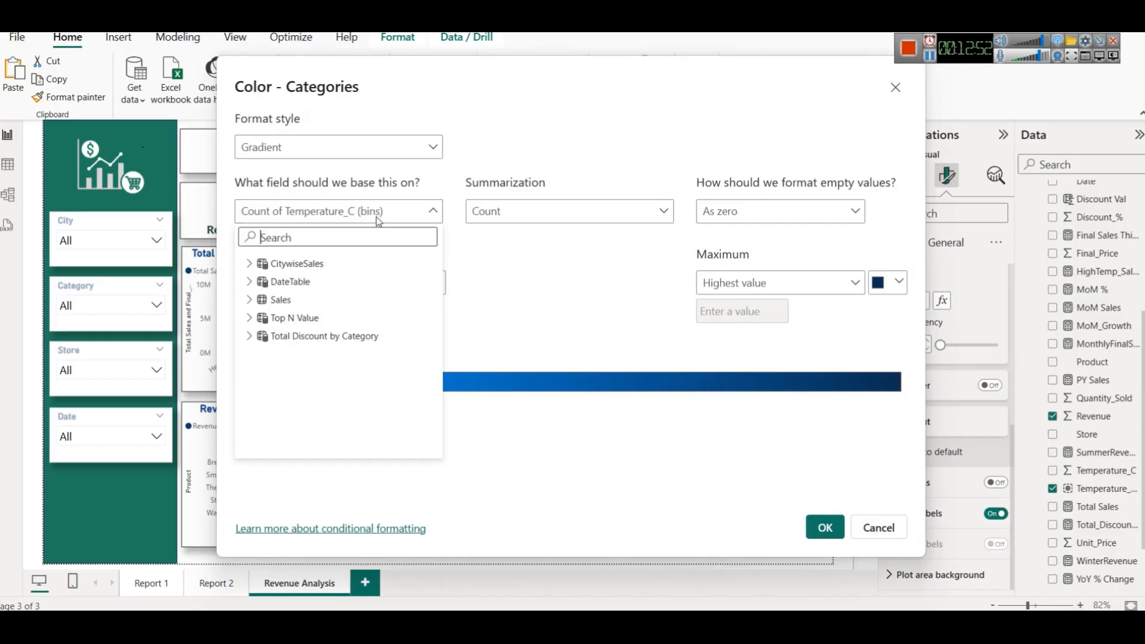
left_click(249, 302)
scroll(348, 357, "down", 3)
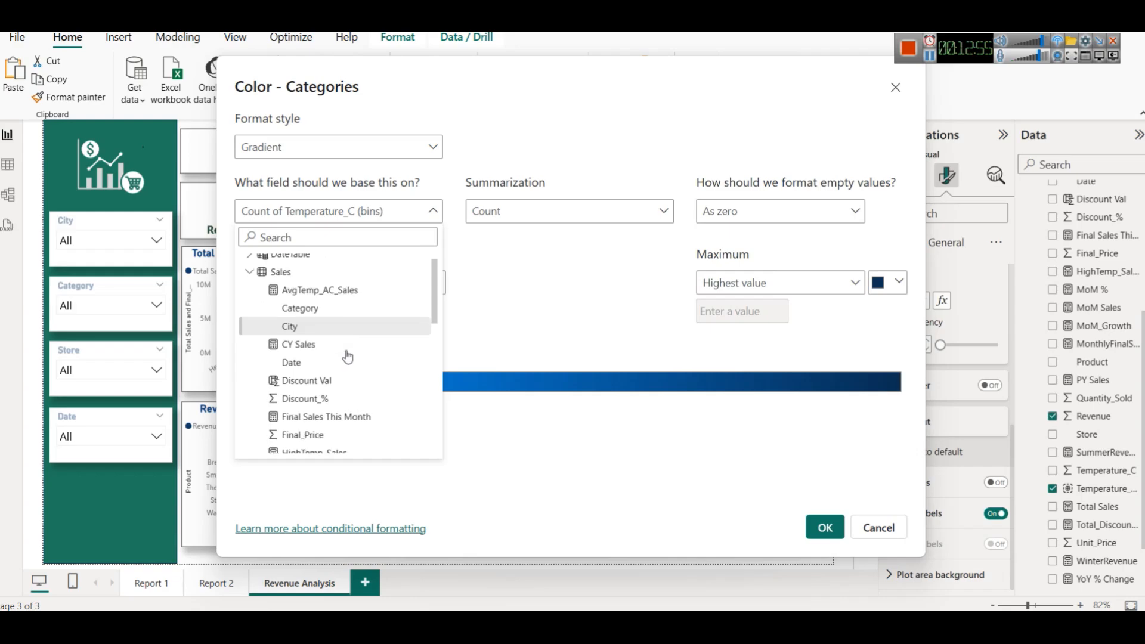
scroll(346, 355, "up", 3)
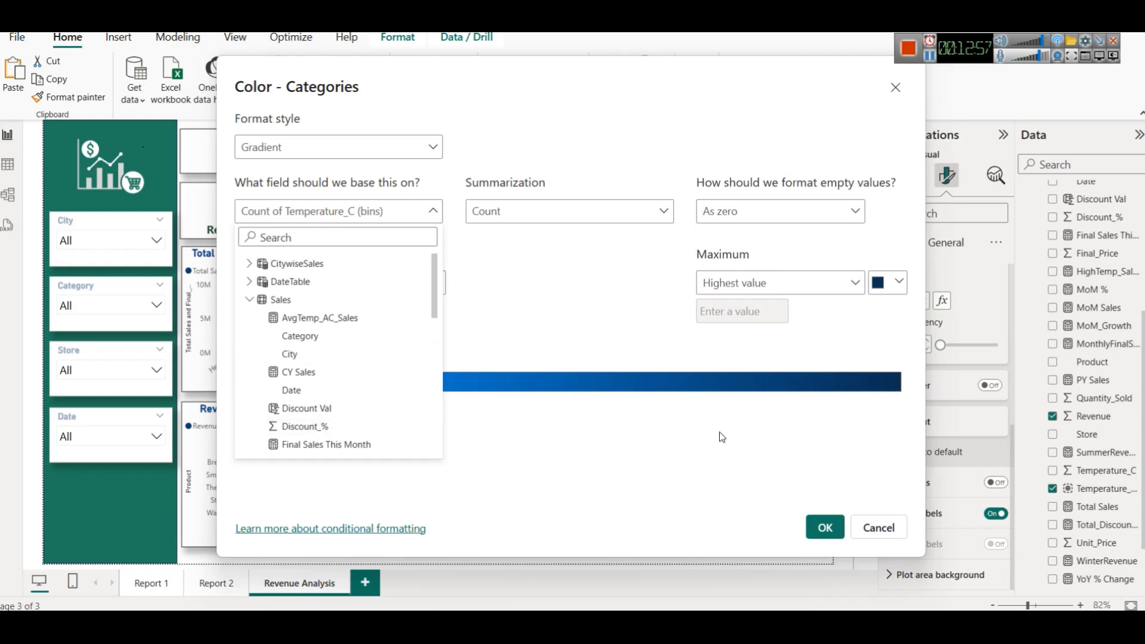
scroll(319, 351, "down", 5)
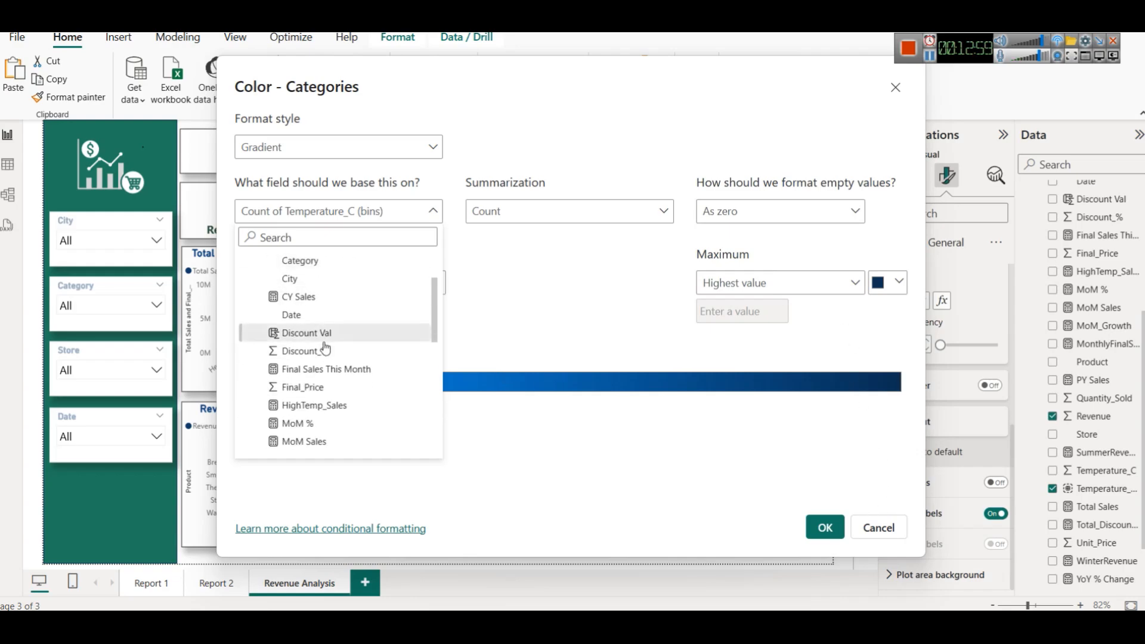
scroll(324, 350, "up", 3)
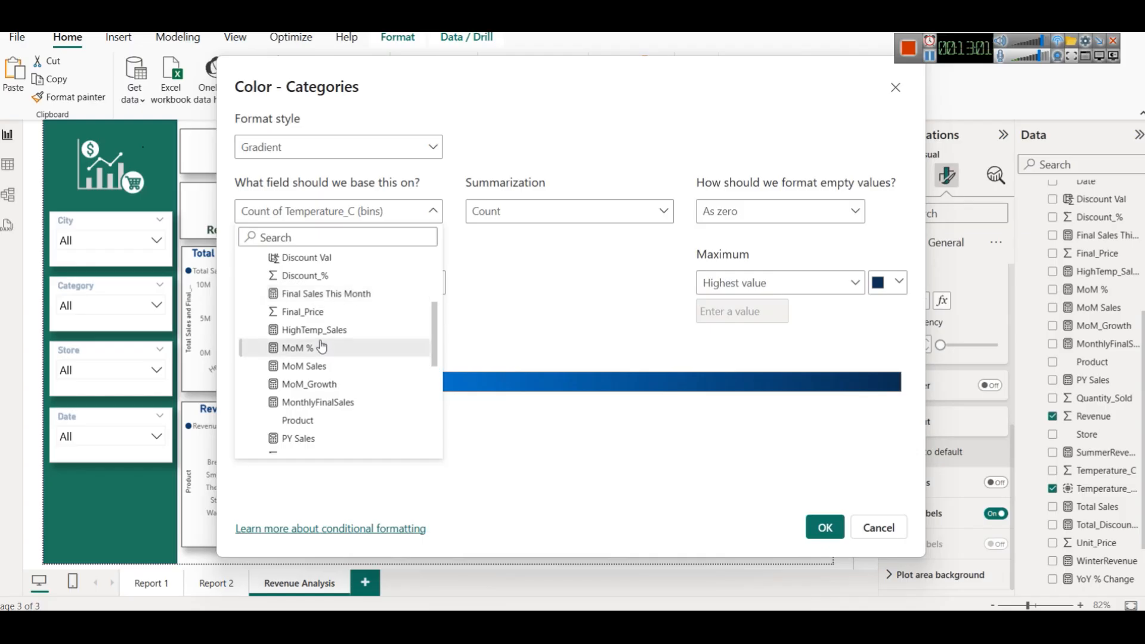
scroll(322, 347, "down", 3)
left_click(311, 397)
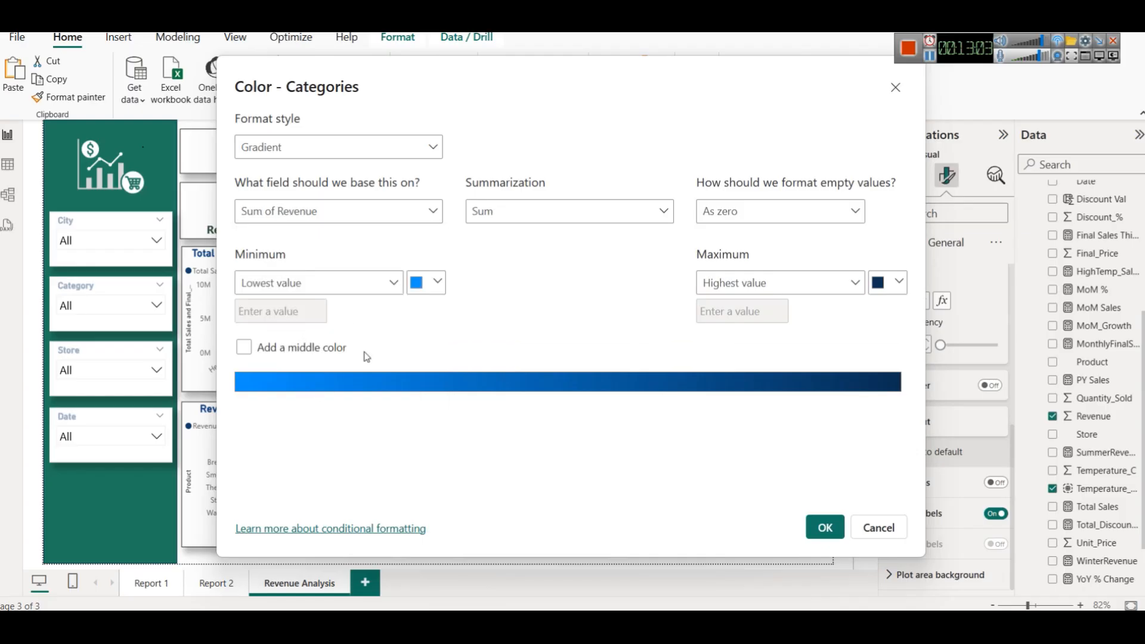
Apply a gradient of light green for the lowest value, medium blue for the middle and dark green for the highest value.
left_click(435, 281)
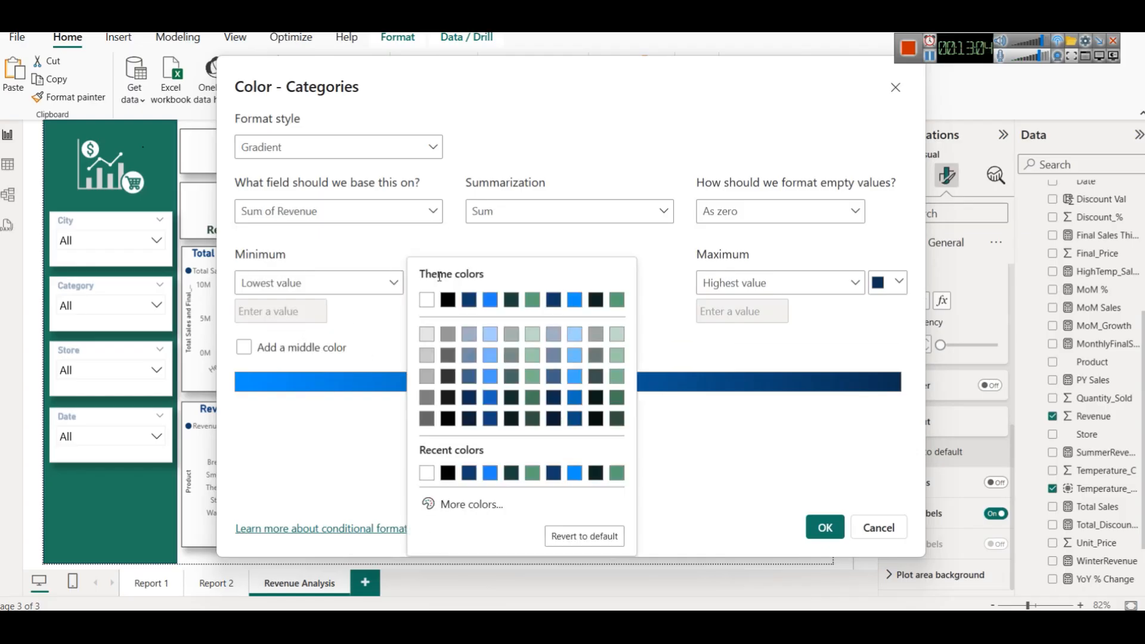
left_click(534, 336)
left_click(899, 283)
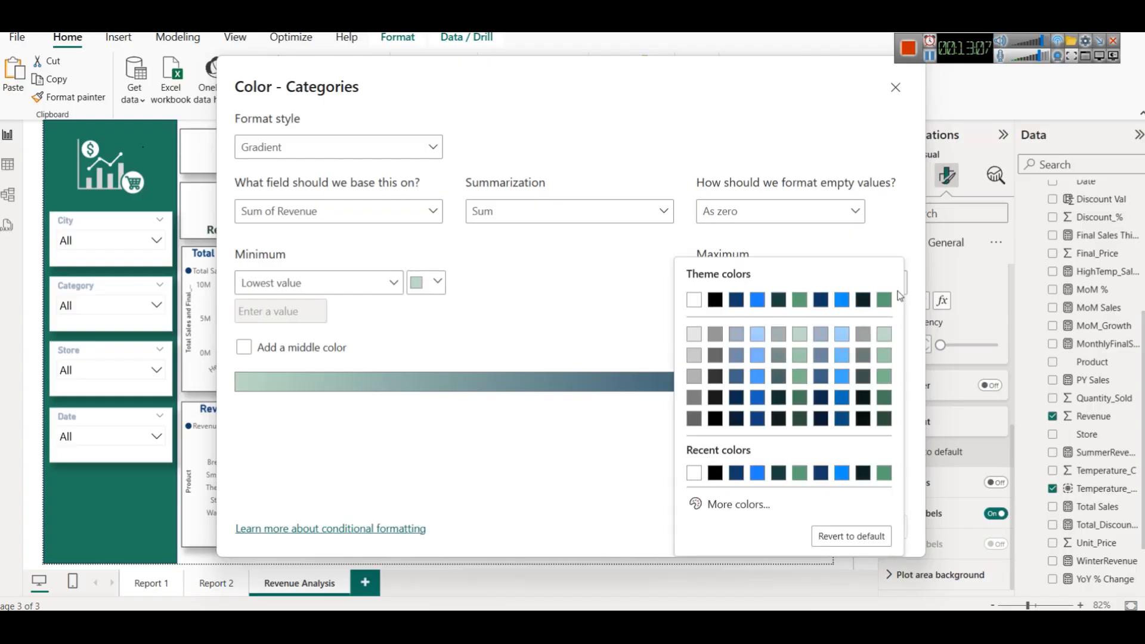
left_click(799, 419)
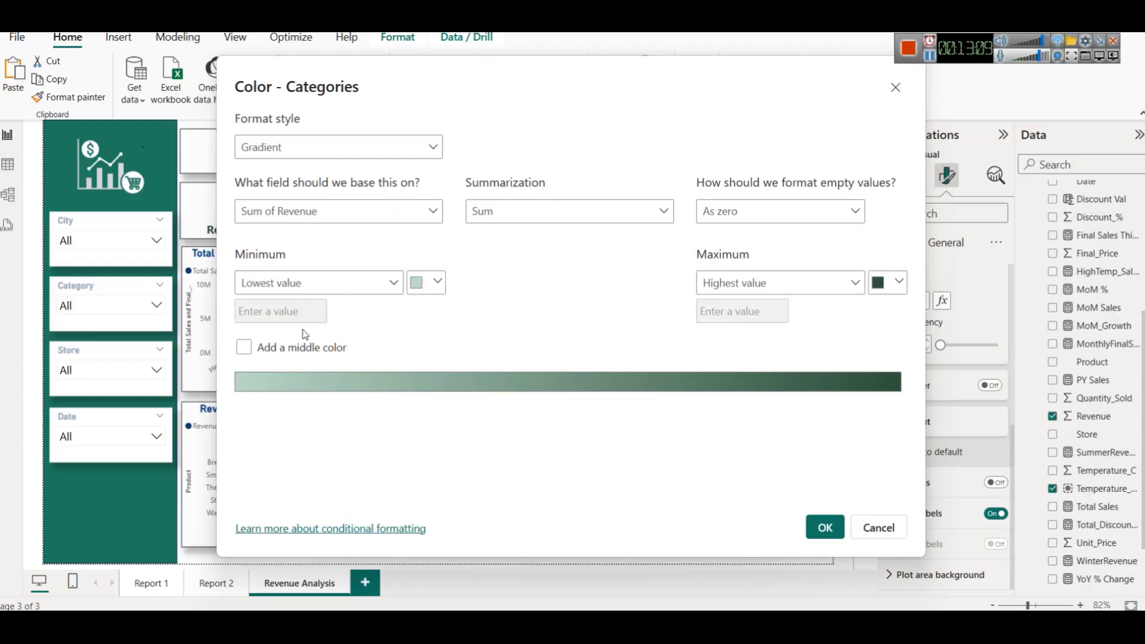
left_click(298, 349)
left_click(659, 281)
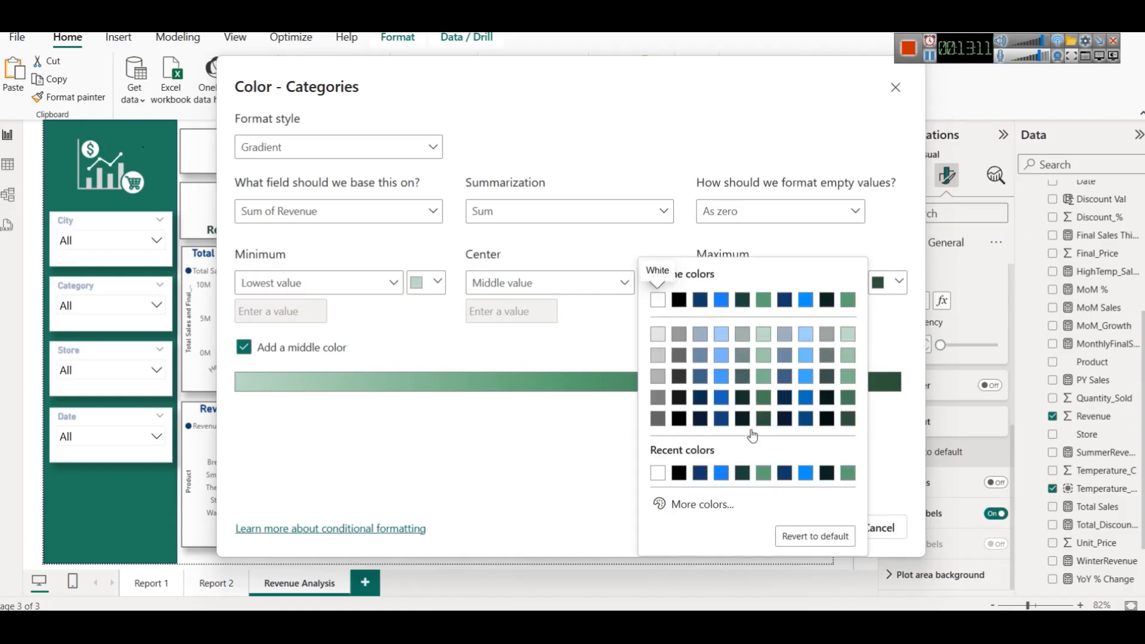
left_click(700, 376)
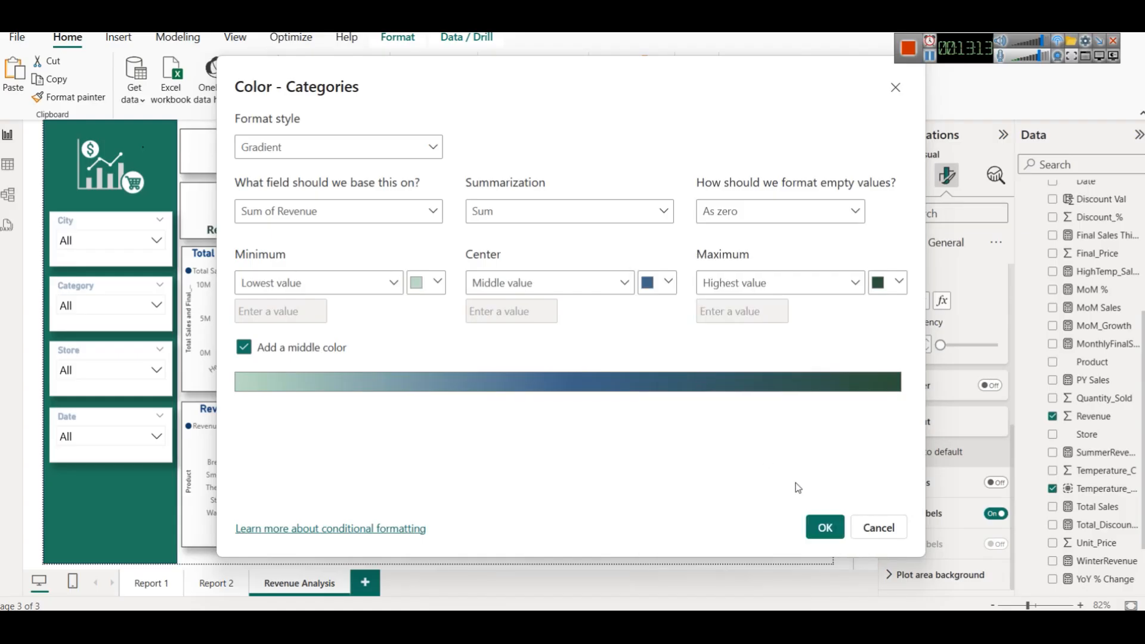
left_click(824, 525)
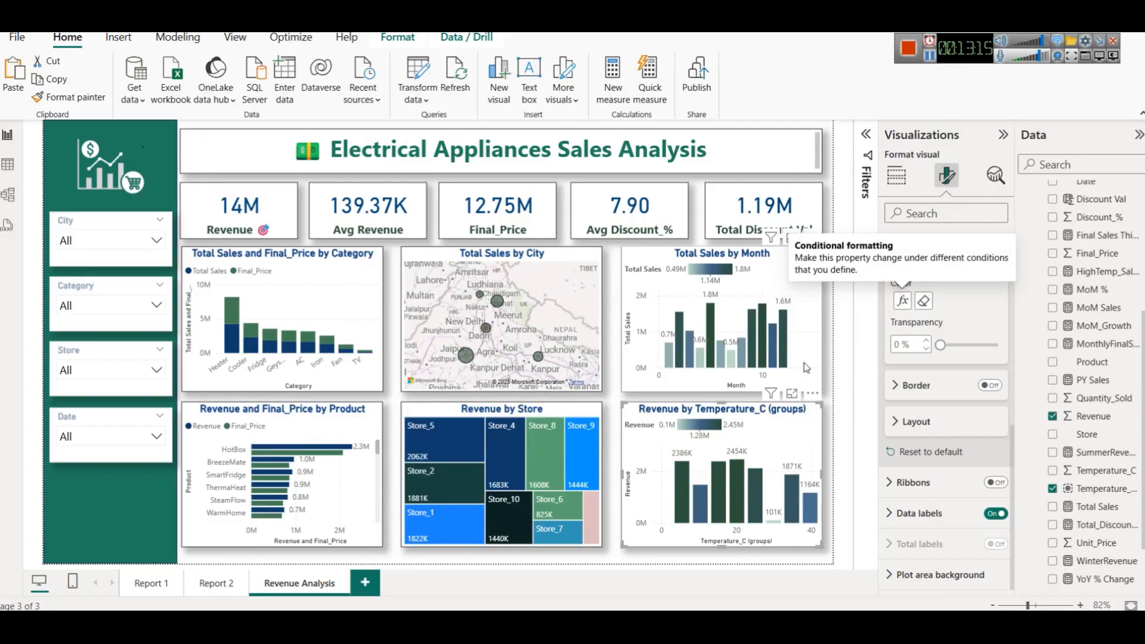
left_click(834, 388)
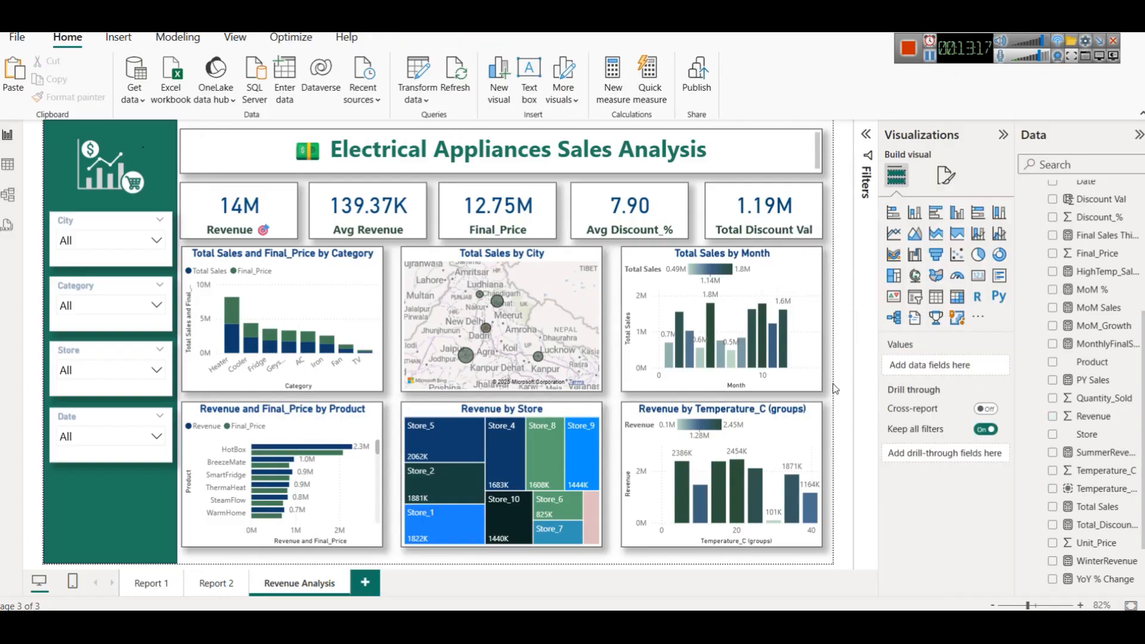
Insert a rectangle shape and stretch it over the full page height along the page's right edge.
left_click(69, 126)
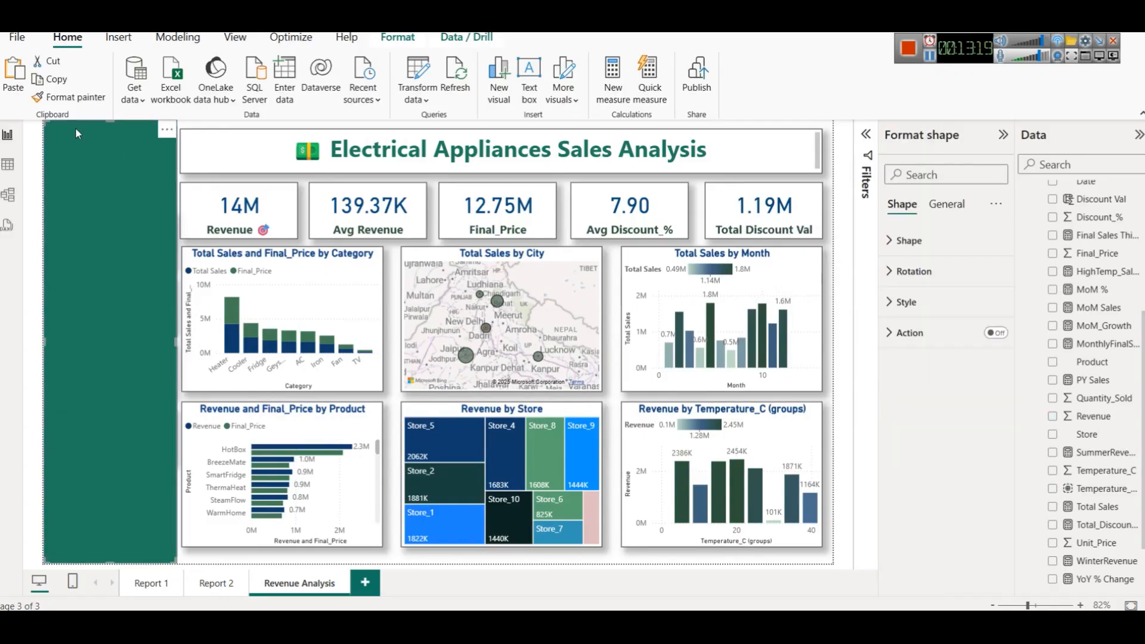
left_click(119, 37)
left_click(201, 102)
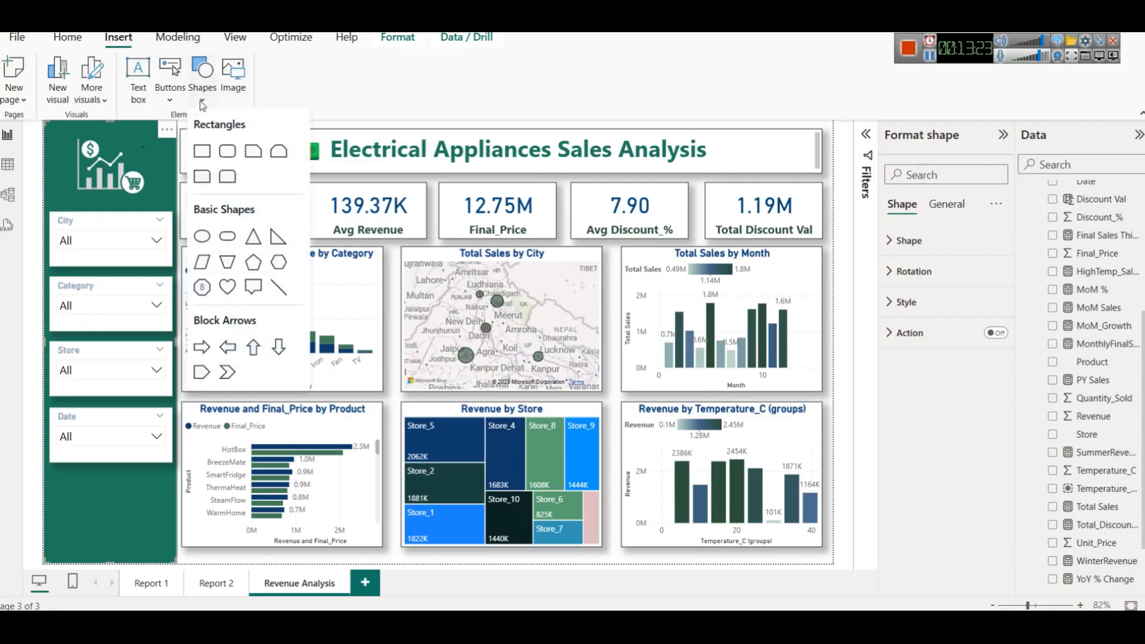
left_click(201, 151)
left_click_drag(237, 262, 517, 256)
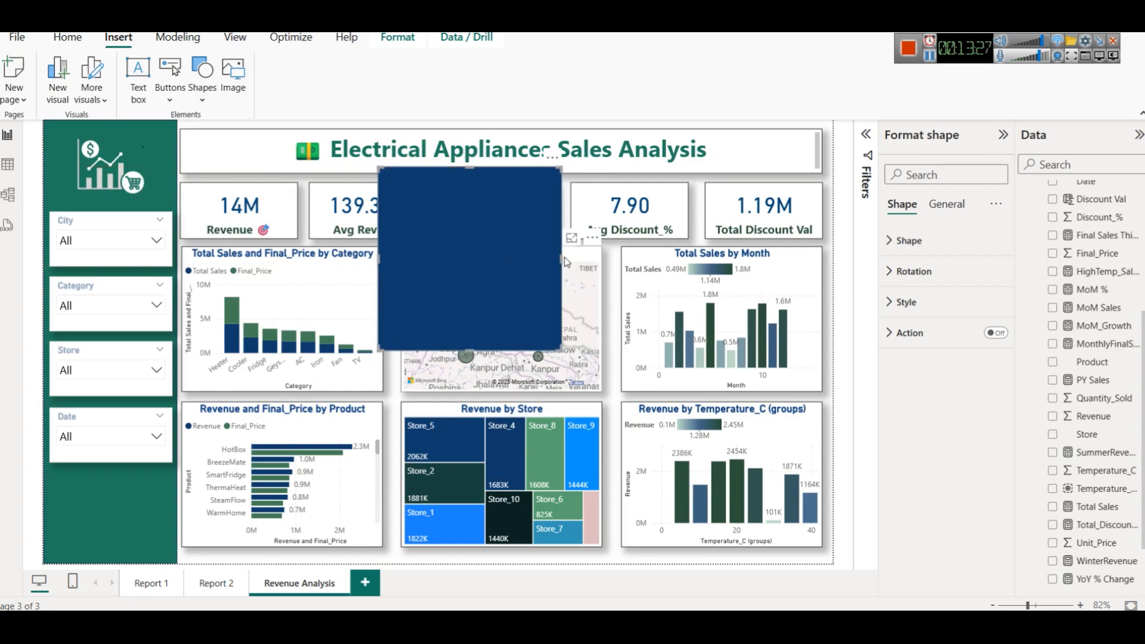
left_click_drag(561, 259, 793, 200)
left_click_drag(775, 302, 829, 575)
left_click_drag(782, 346, 837, 356)
Try green and dark green fills on the right-edge rectangle, and delete the shape.
left_click(930, 304)
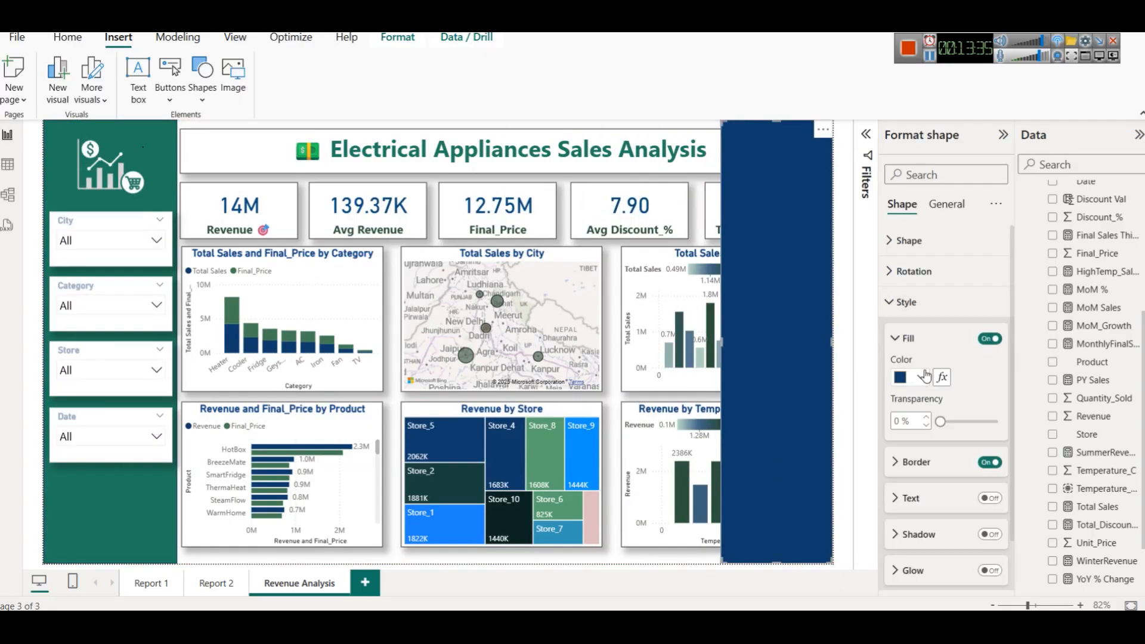
left_click(925, 374)
left_click(919, 314)
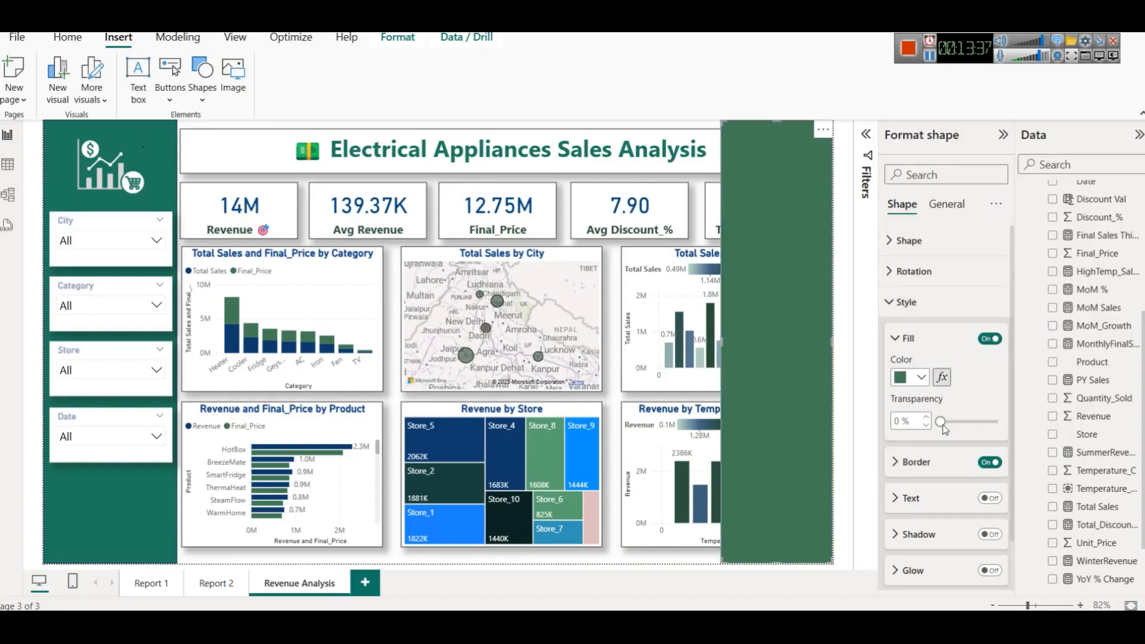
left_click(921, 378)
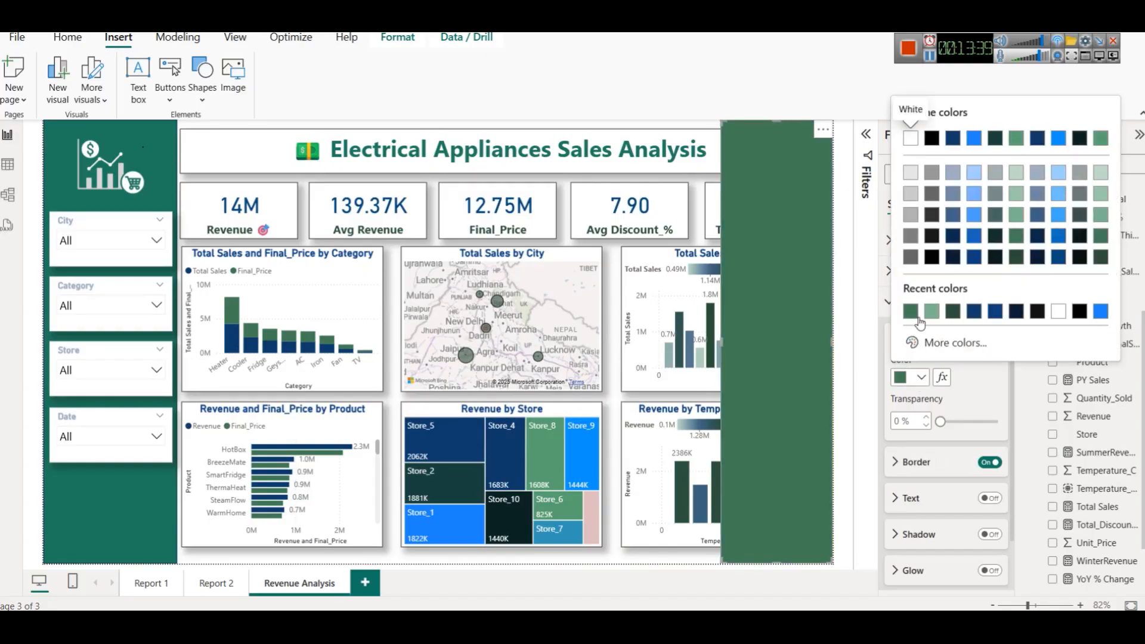
left_click(952, 314)
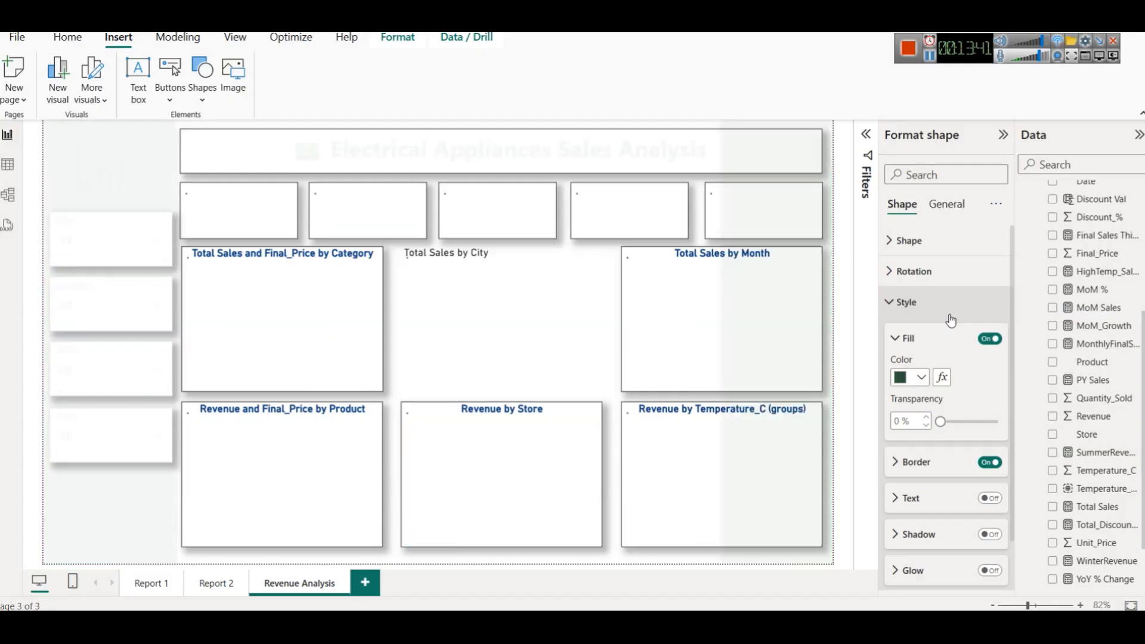
key("Delete")
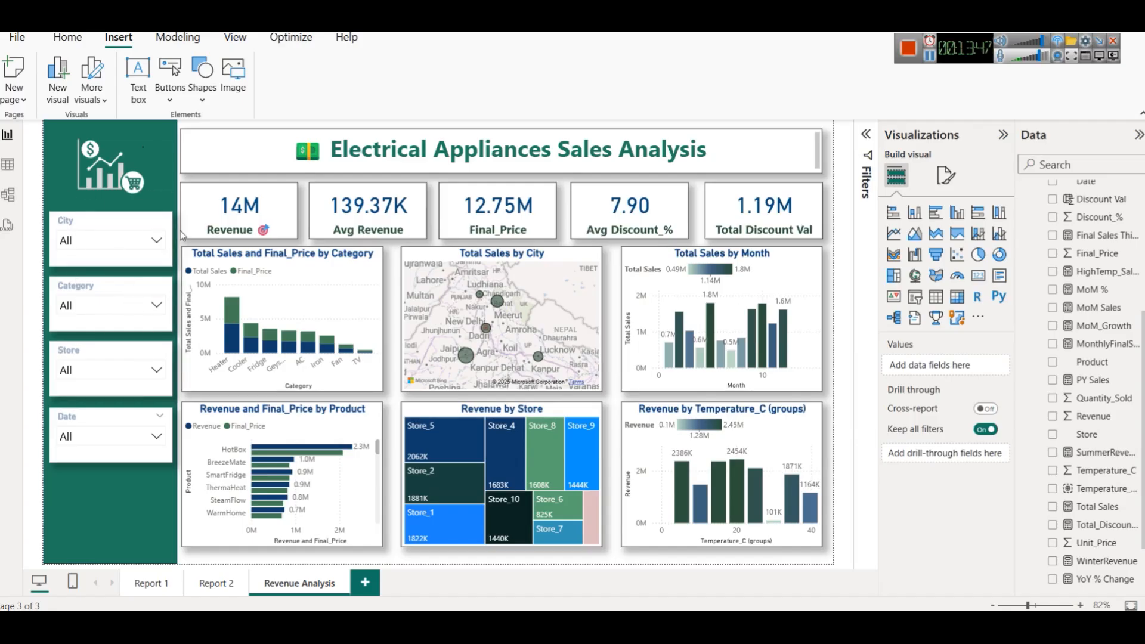
Start inserting an image and open the assets folder on New Volume (E:).
left_click(110, 150)
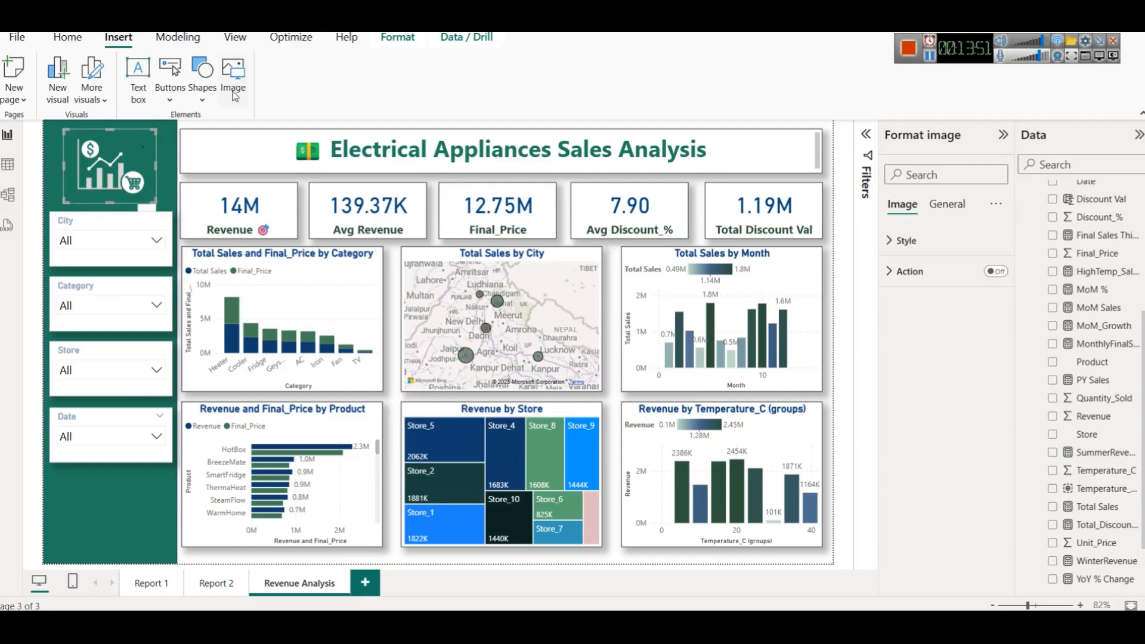
left_click(233, 70)
left_click(212, 41)
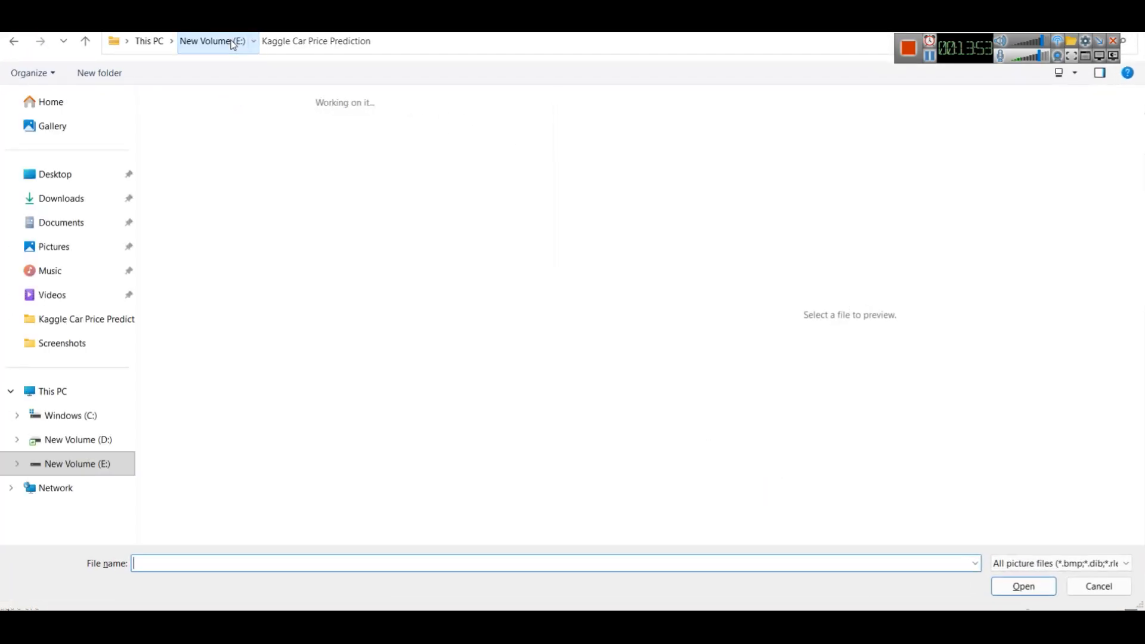
left_click_drag(137, 125, 42, 125)
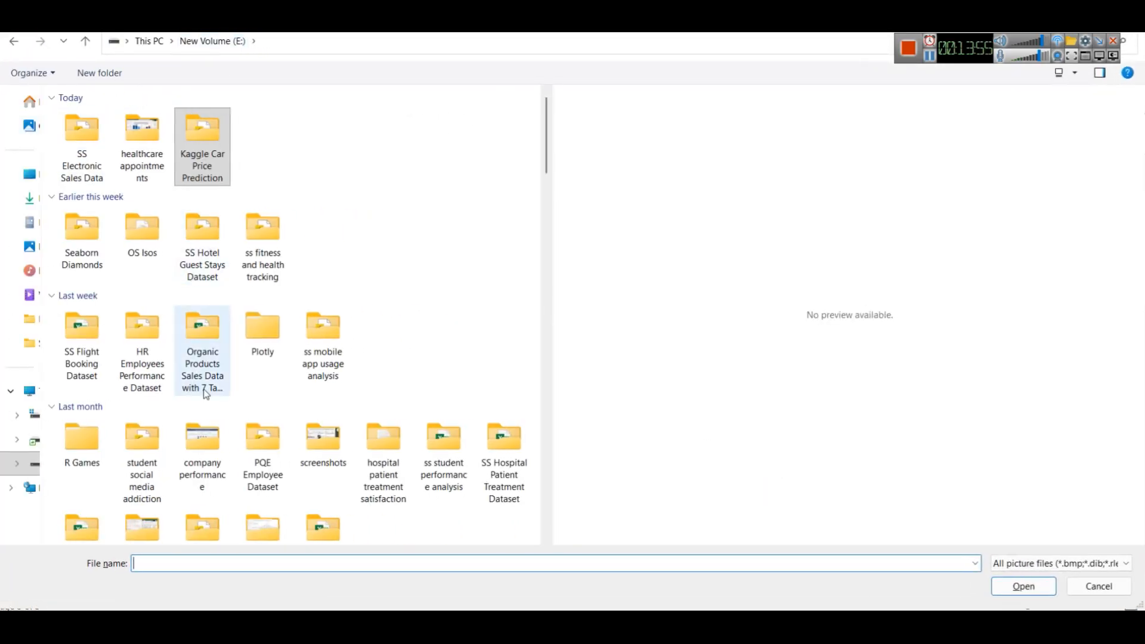
type("ass")
key("Down")
key("Return")
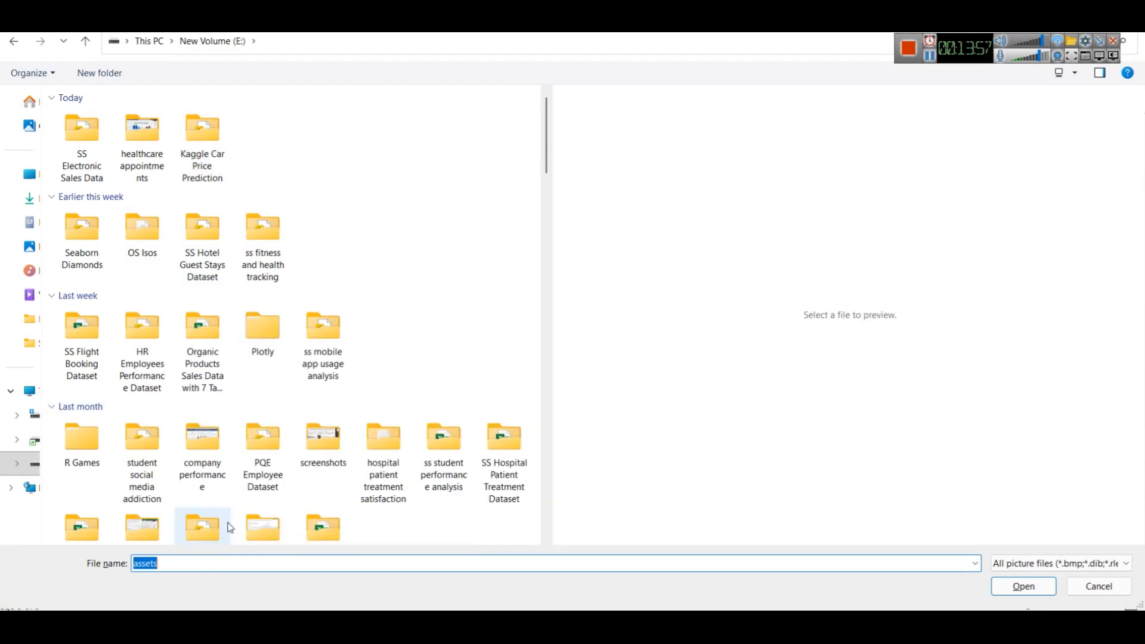
Try energy.png as an added image on the report page, and delete it from the canvas.
scroll(455, 322, "down", 5)
scroll(452, 317, "up", 4)
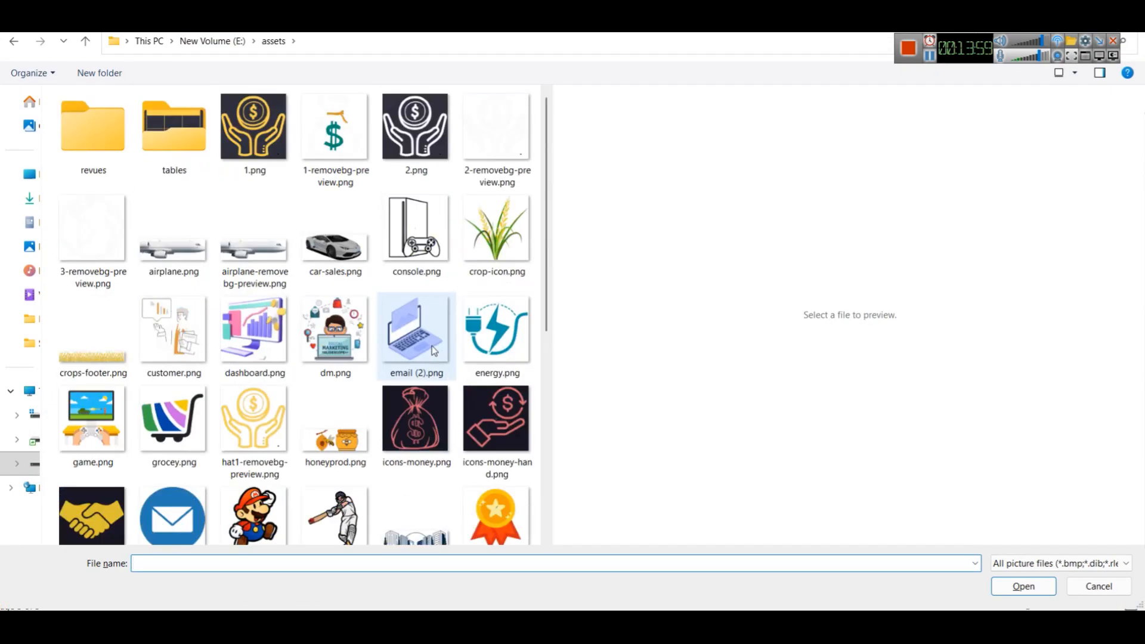
scroll(446, 319, "down", 3)
scroll(438, 316, "down", 1)
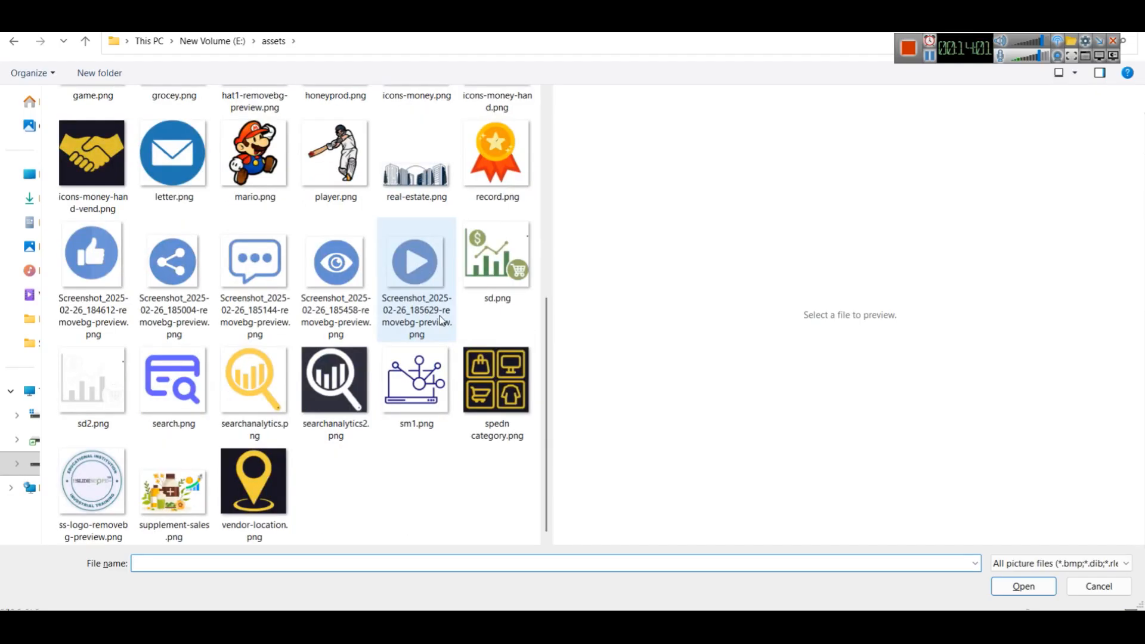
scroll(384, 408, "up", 4)
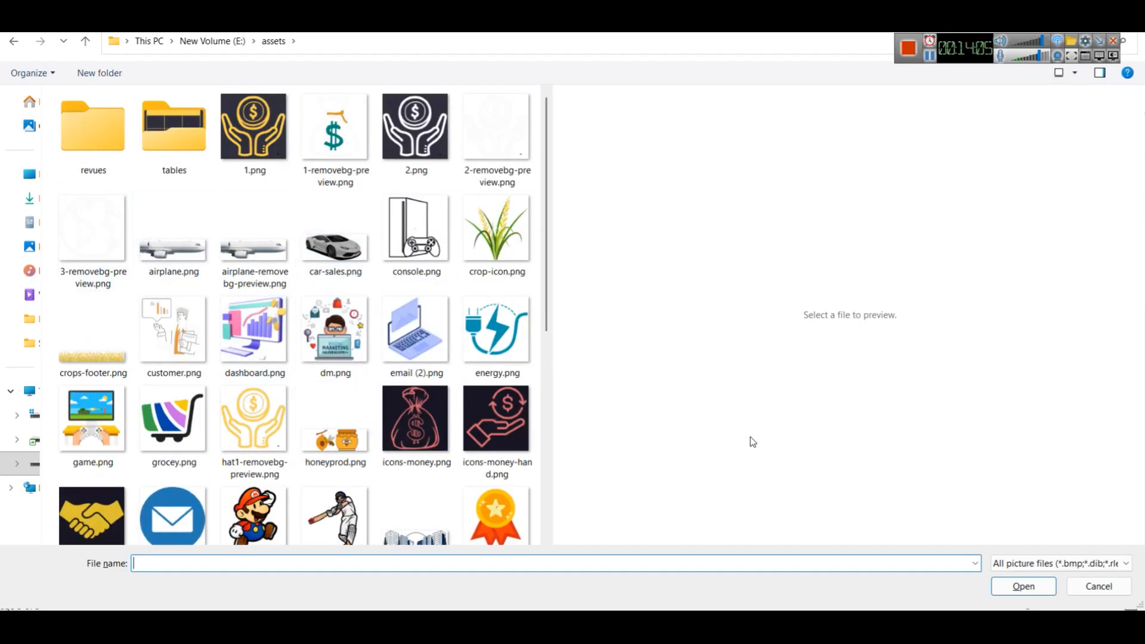
left_click(512, 348)
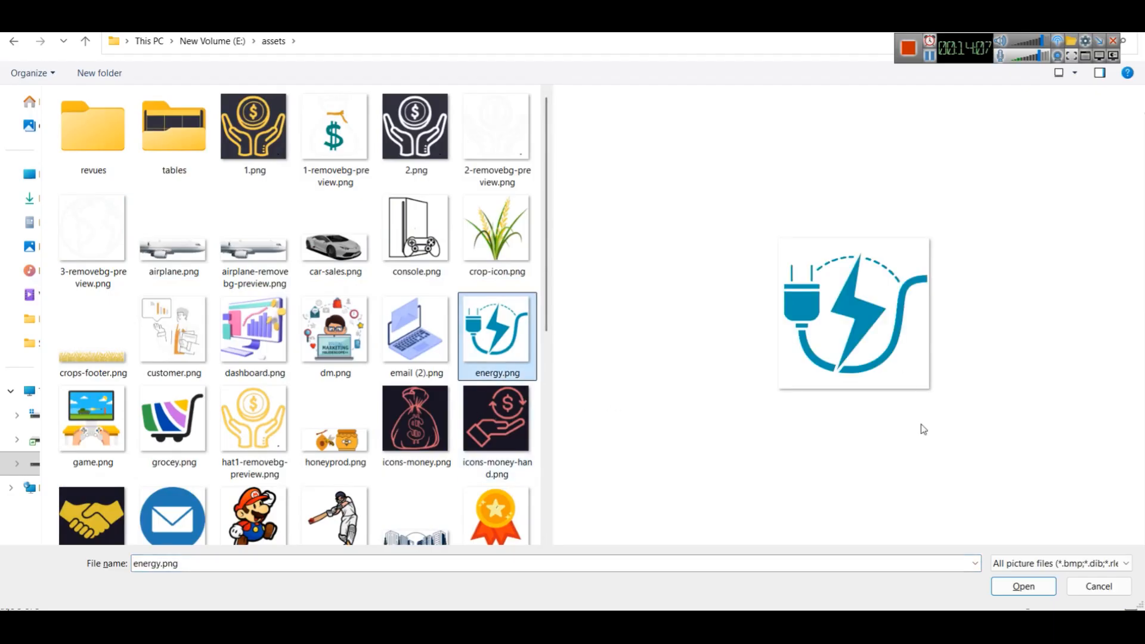
left_click(1002, 589)
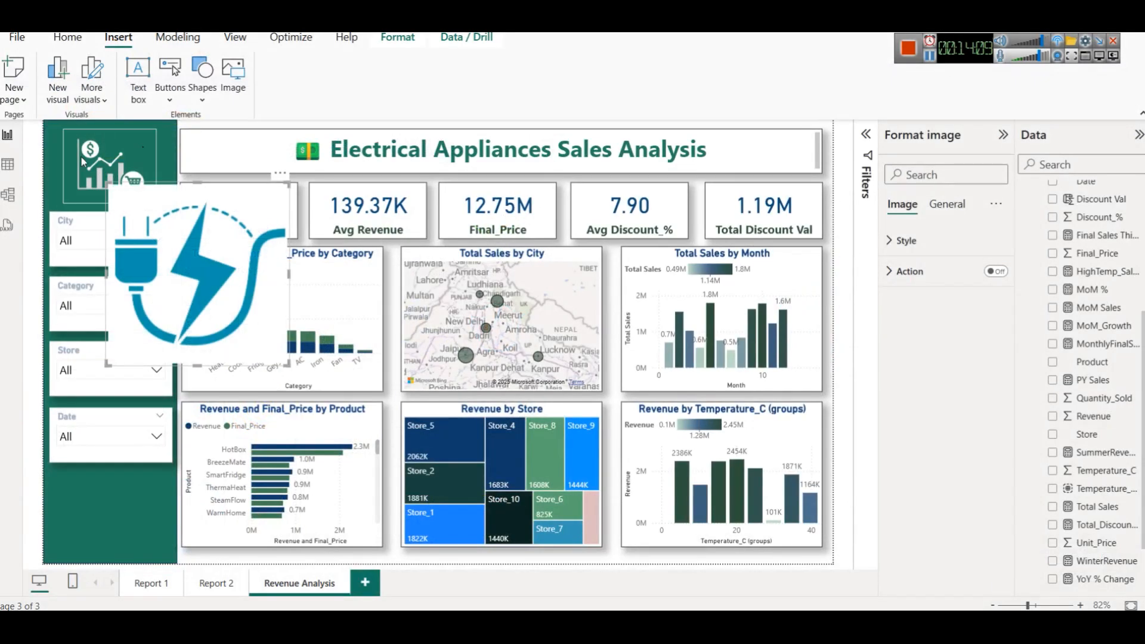
left_click_drag(224, 276, 400, 302)
key("Delete")
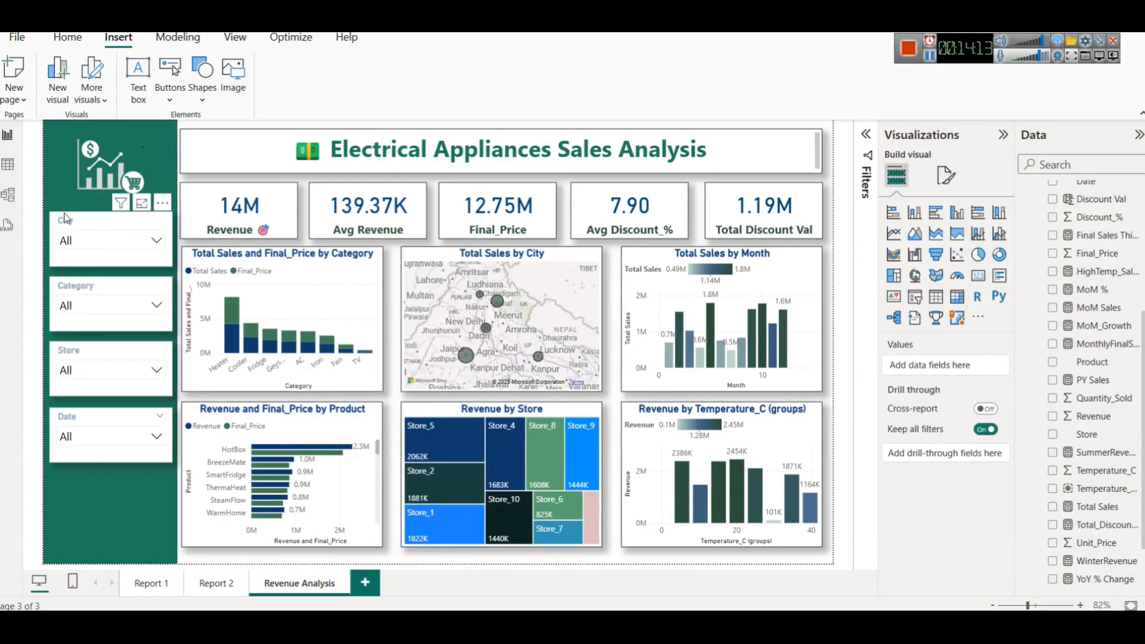
Examine the City, Category, Store and Date slicers in the sidebar, checking their fields and dropdown behaviour.
left_click(105, 225)
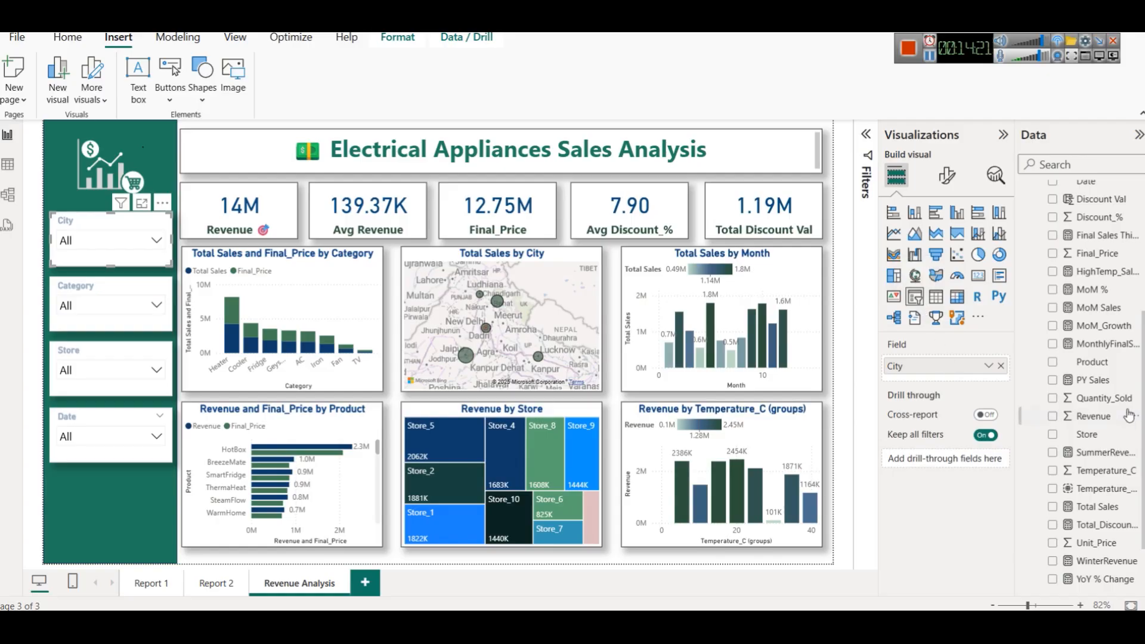
scroll(1085, 390, "up", 4)
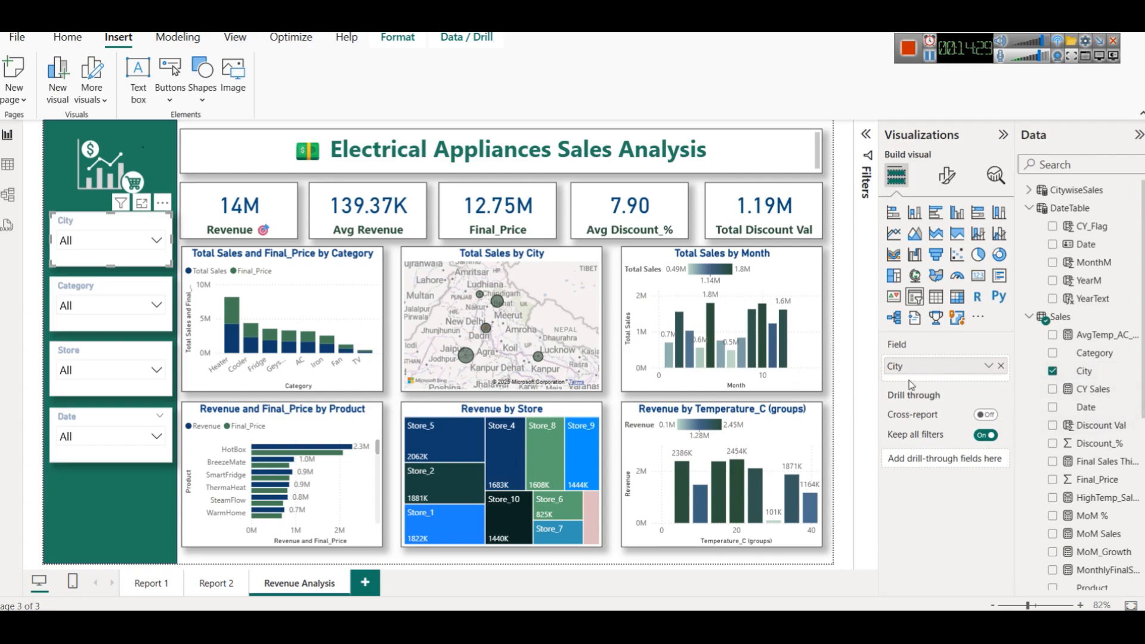
left_click(88, 245)
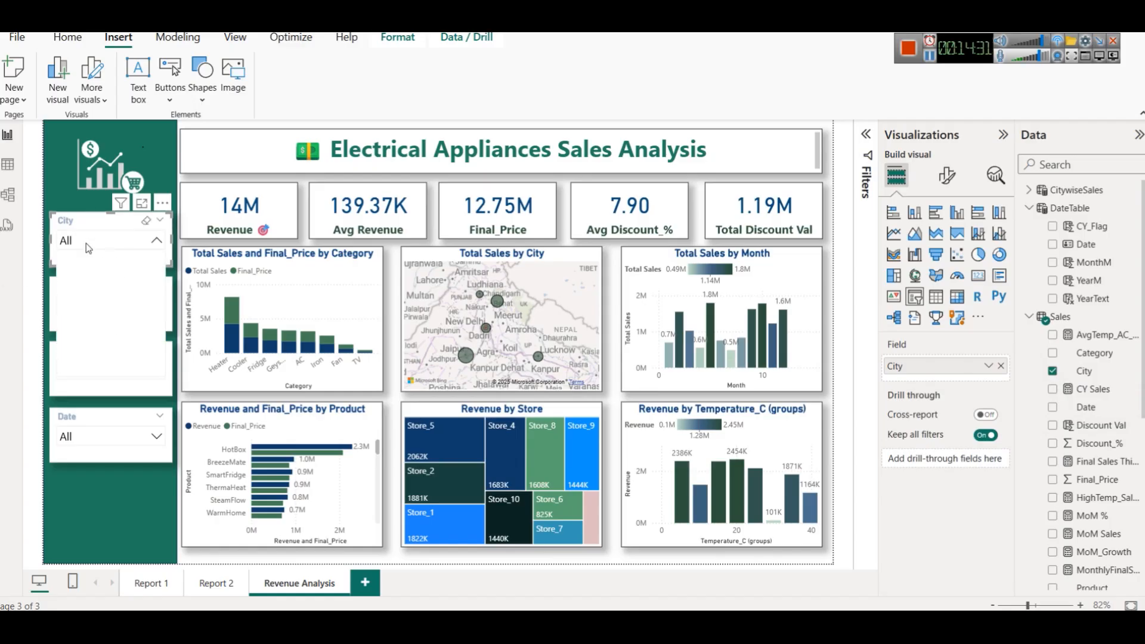
left_click(87, 246)
left_click(109, 306)
left_click(109, 308)
left_click(107, 322)
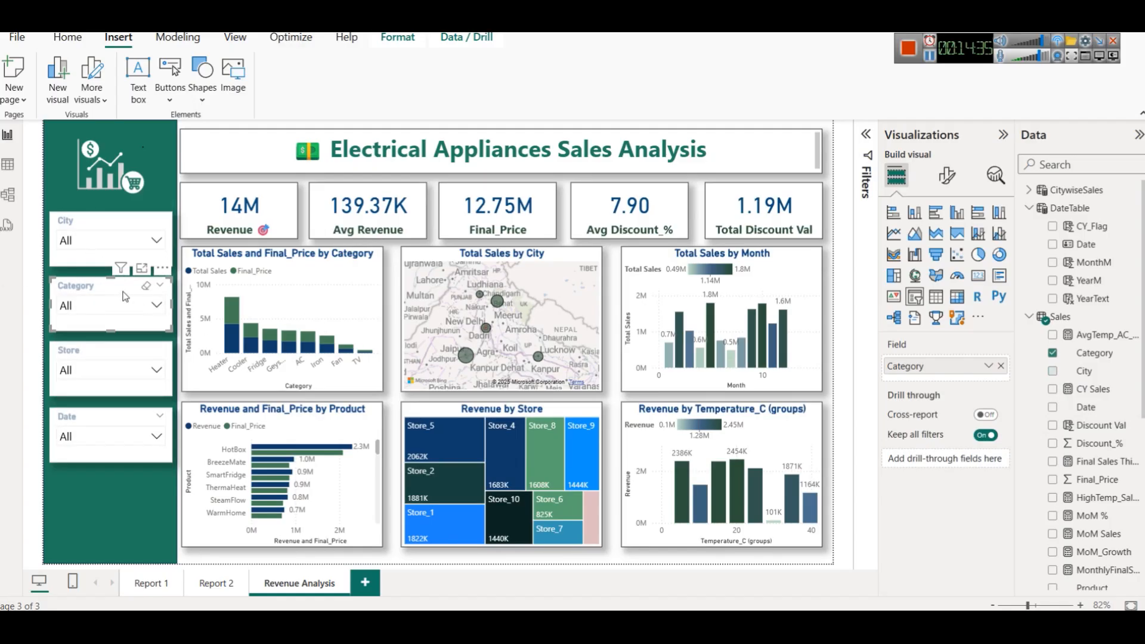
left_click(109, 394)
left_click(87, 417)
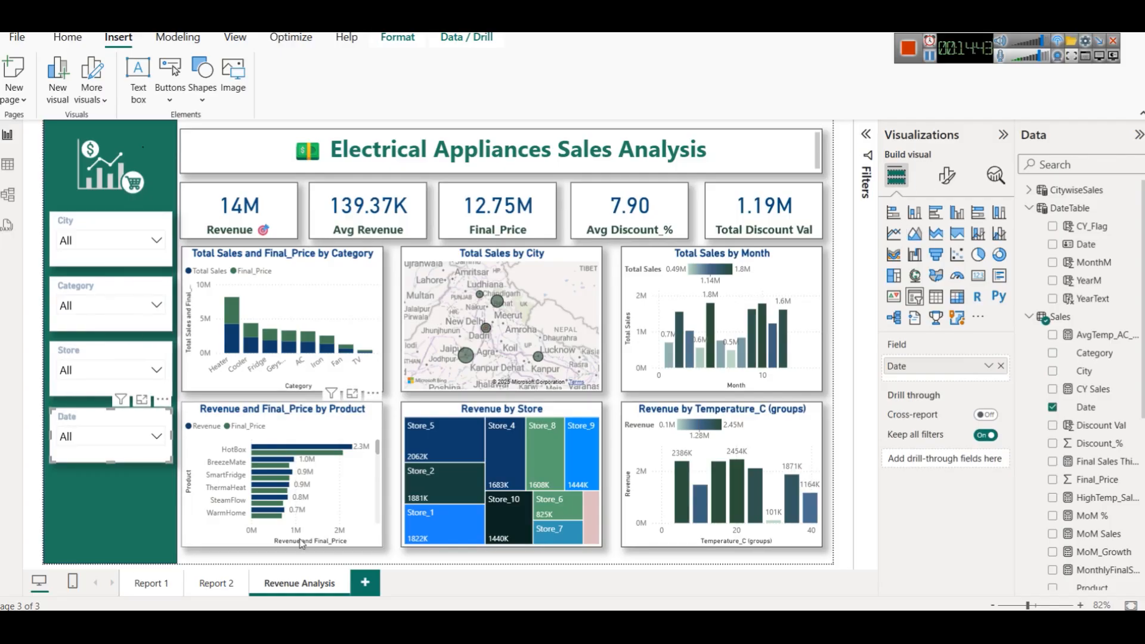
Add a new report page, create a card with the City field on it, and convert the card into a shortened slicer.
left_click(365, 582)
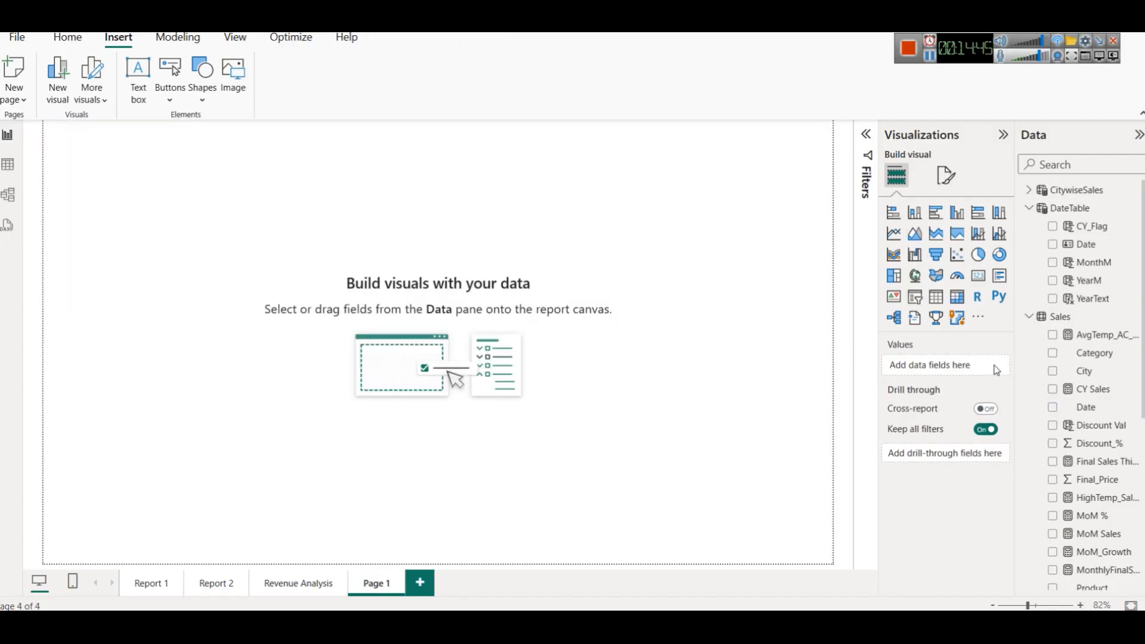
left_click(978, 275)
left_click_drag(141, 251, 707, 276)
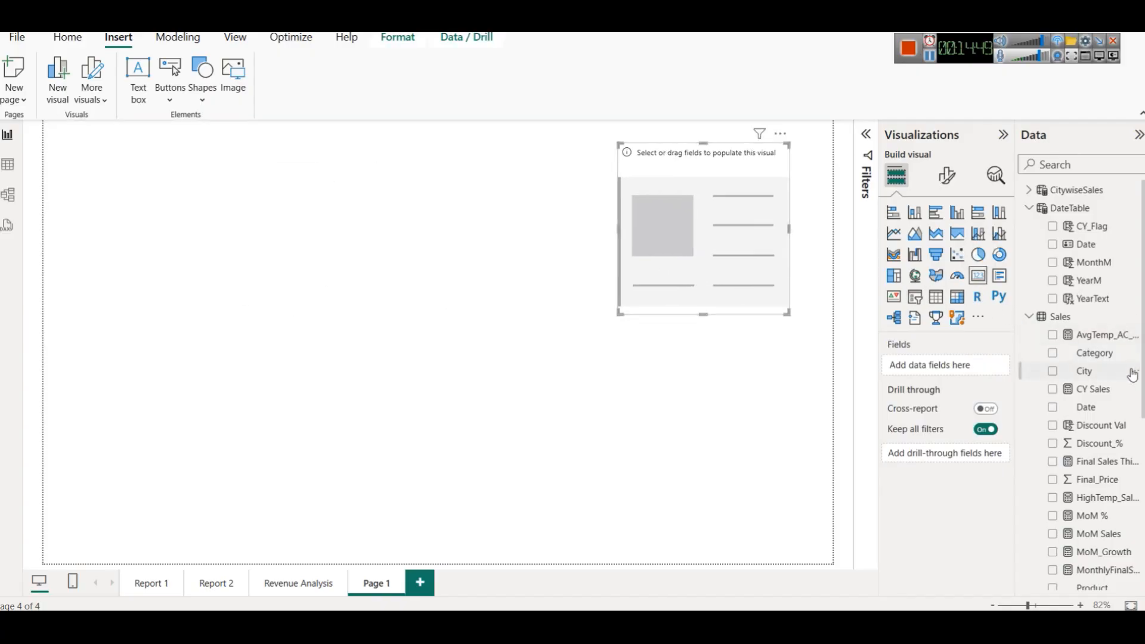
left_click_drag(1083, 373, 781, 269)
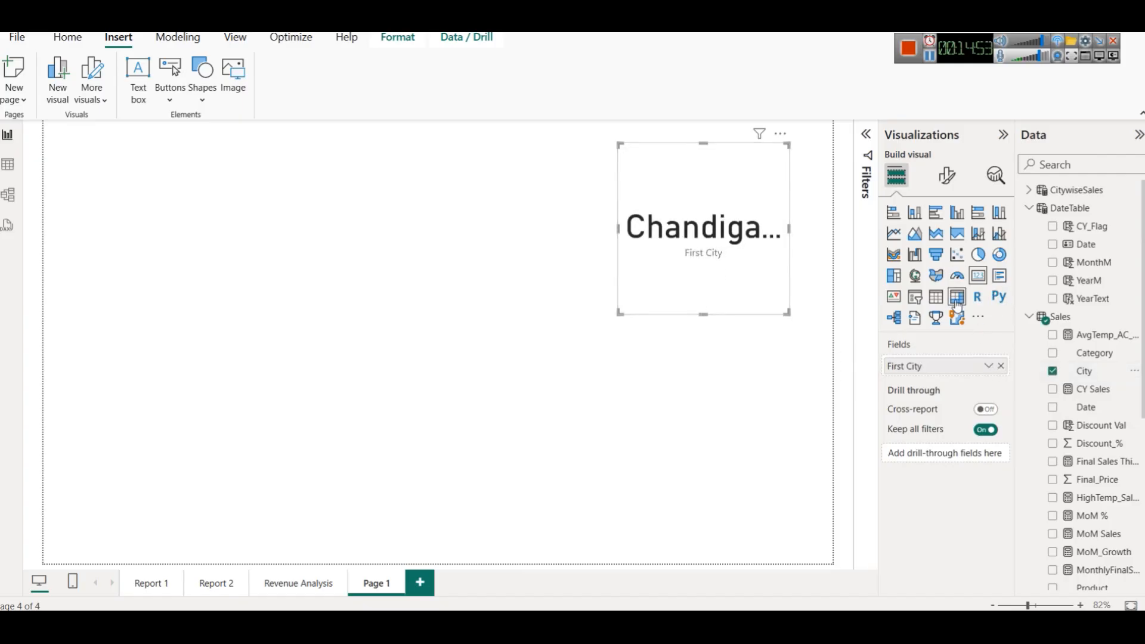
left_click(914, 296)
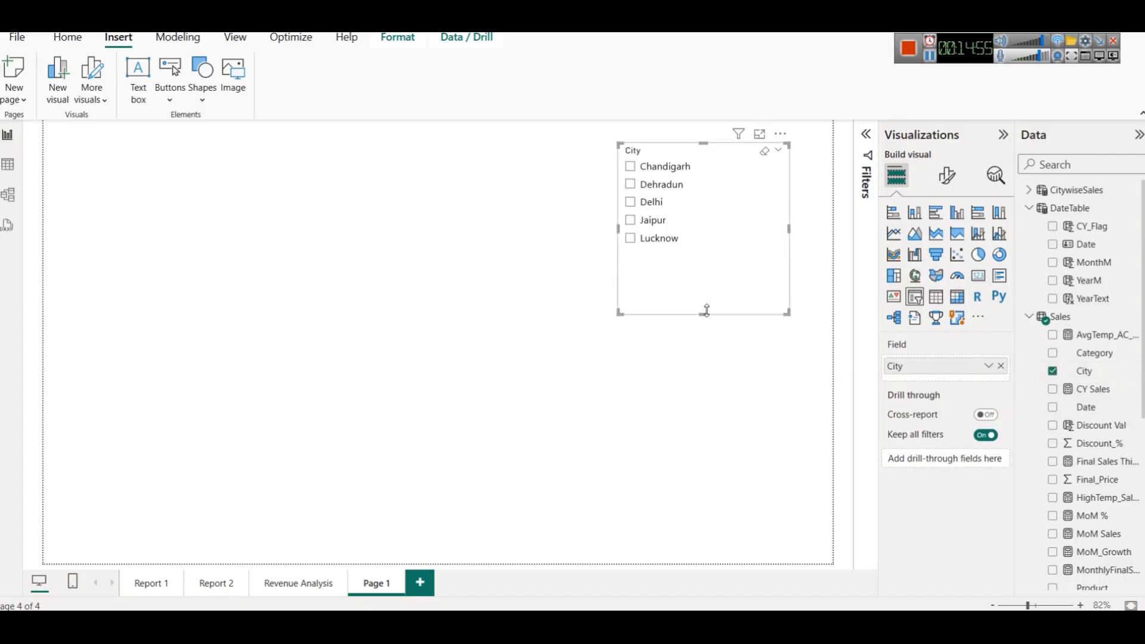
left_click_drag(707, 301, 744, 277)
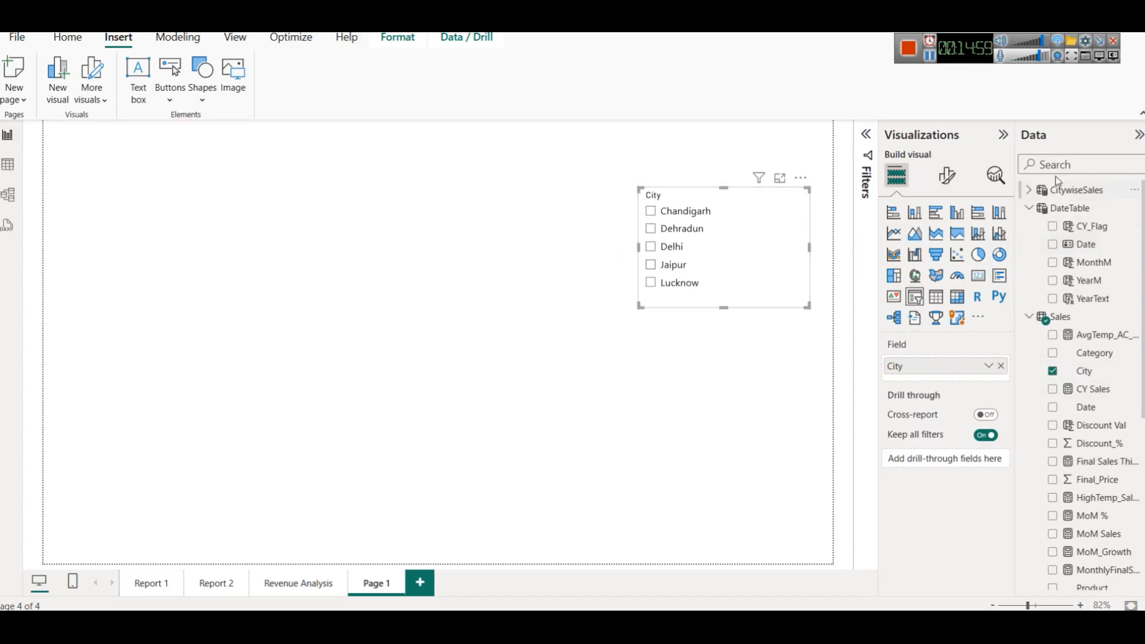
Set the new page's City slicer to the Dropdown style and reduce its height to fit.
left_click(946, 176)
left_click(924, 279)
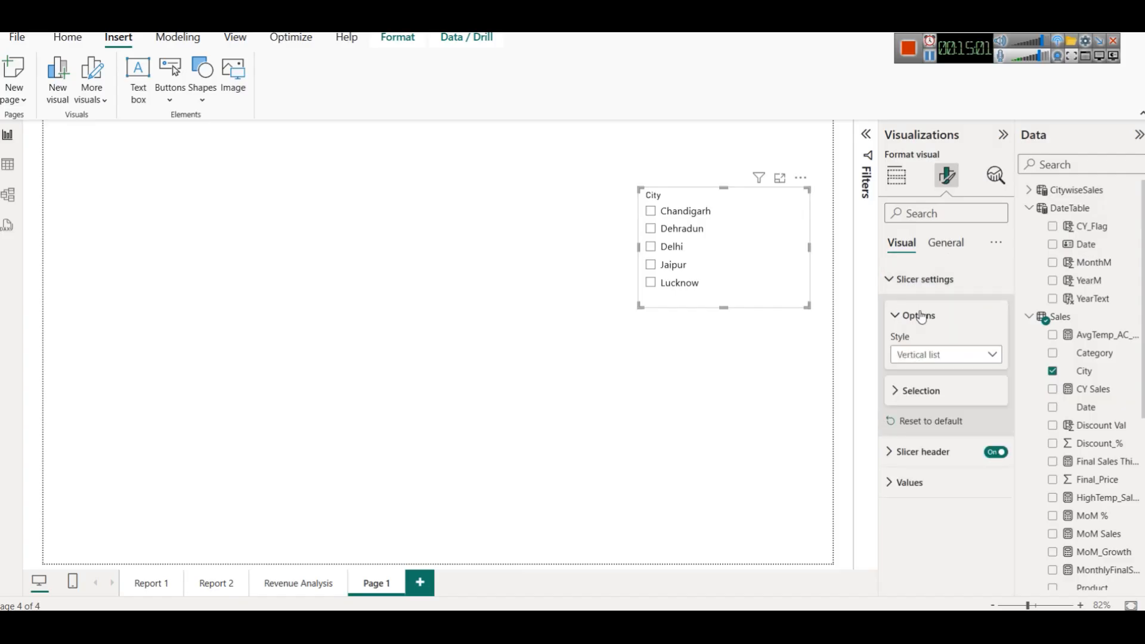
left_click(934, 355)
left_click(918, 409)
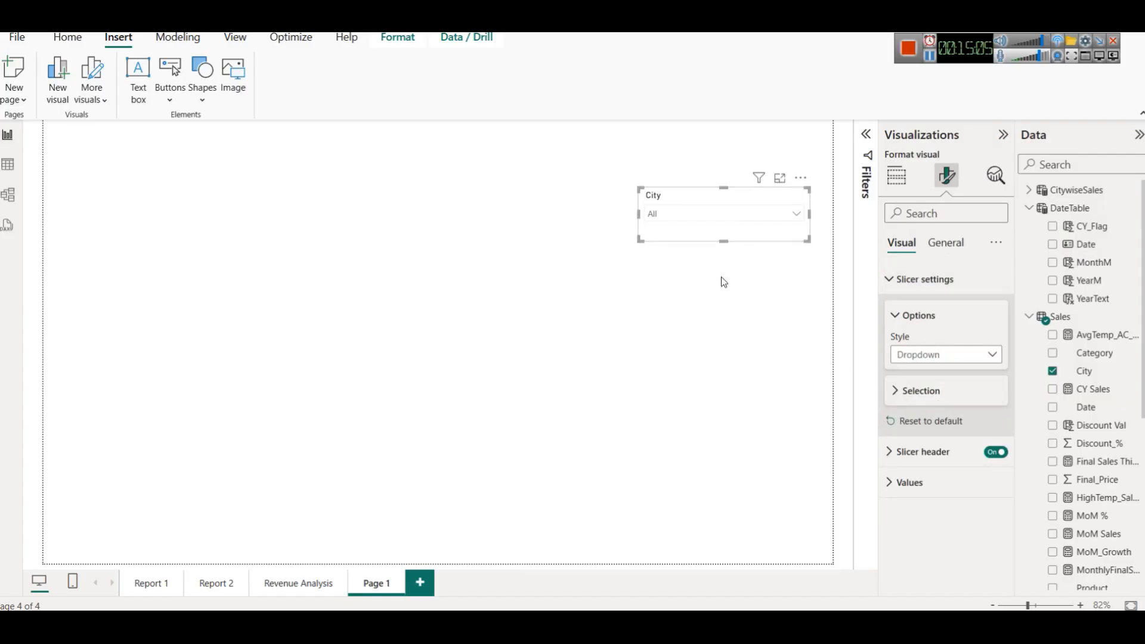
left_click(721, 276)
left_click(694, 205)
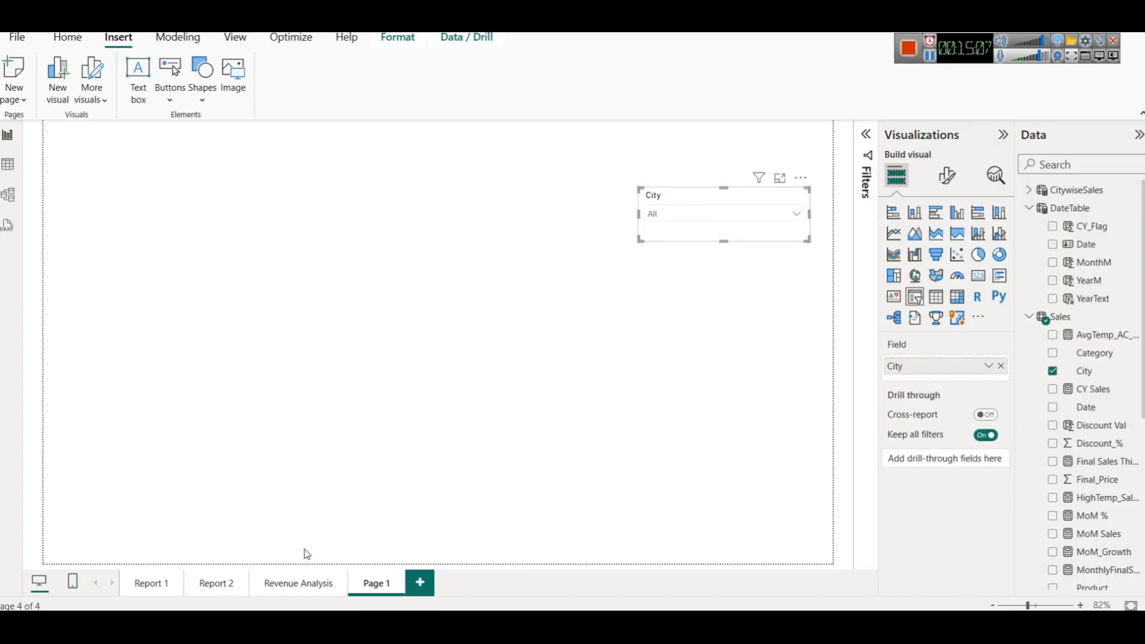
On the Revenue Analysis page, set the City slicer's header font color to dark blue.
left_click(269, 586)
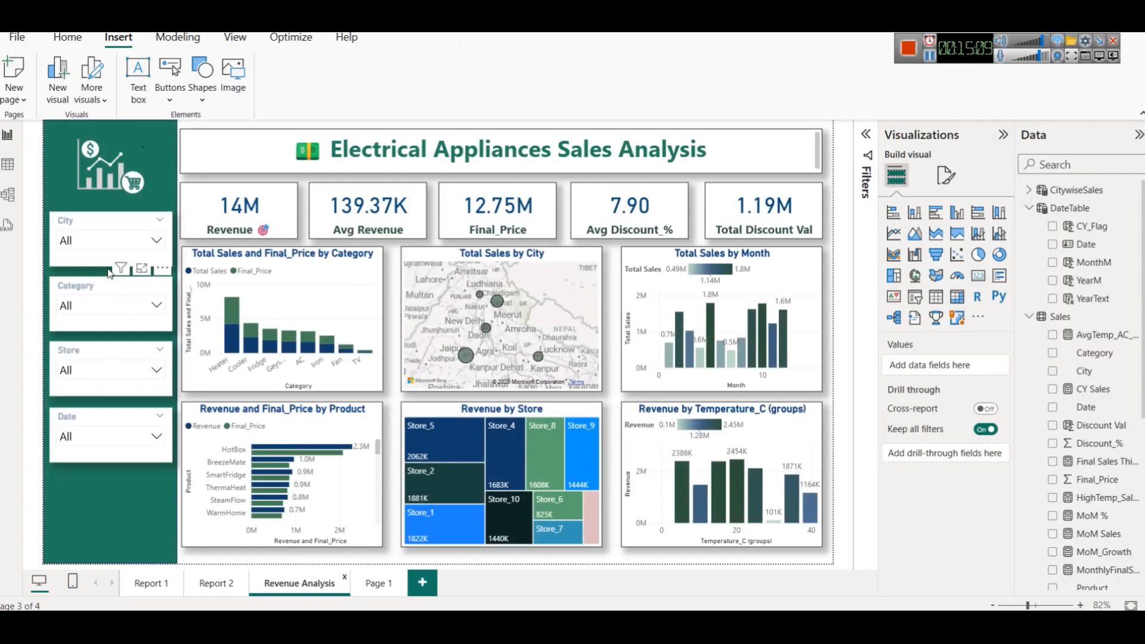
left_click(72, 232)
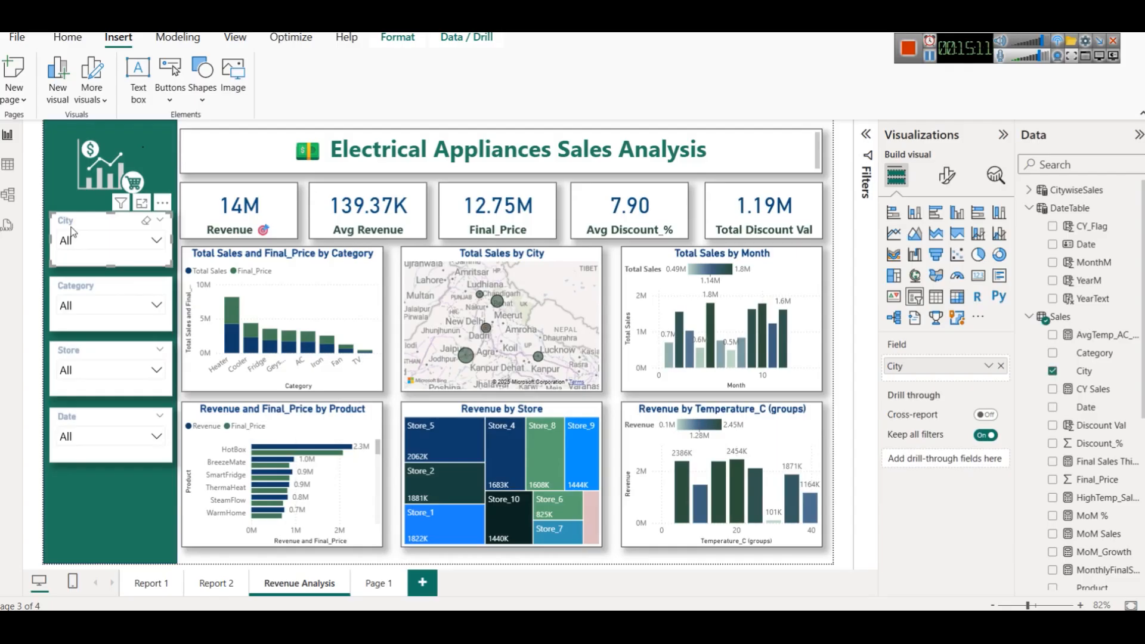
left_click(947, 175)
left_click(910, 340)
left_click(915, 310)
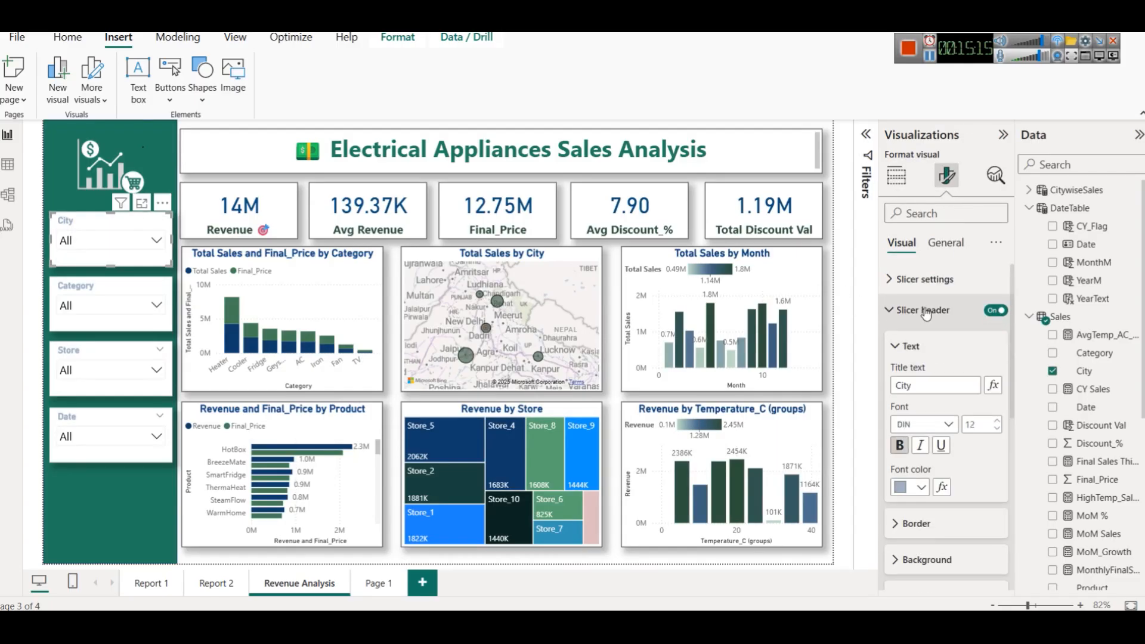
left_click(912, 488)
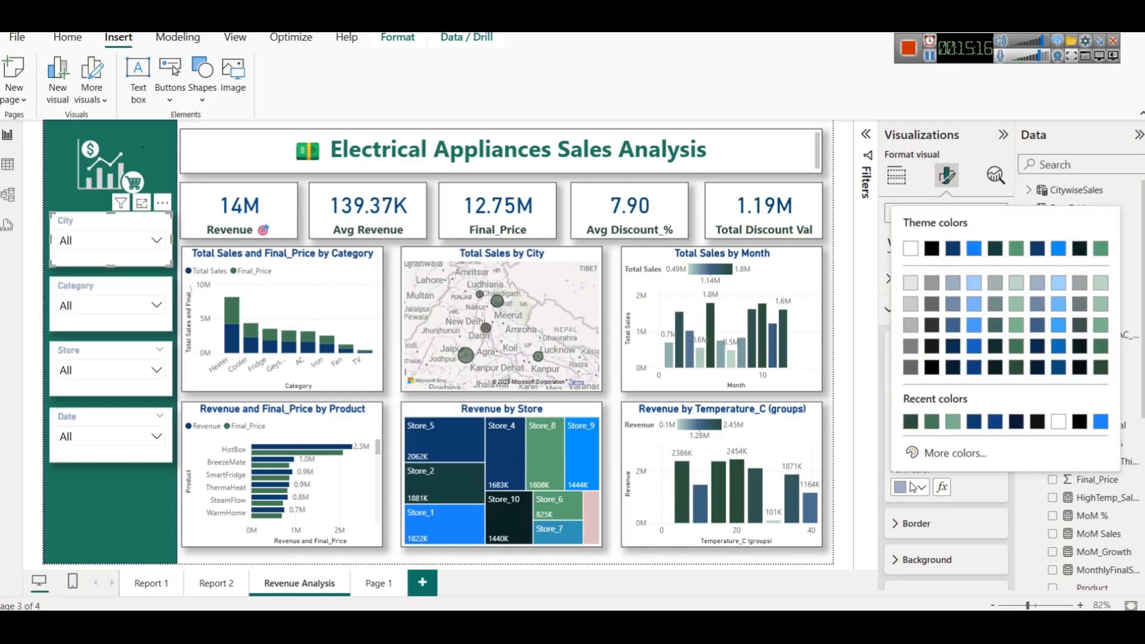
left_click(976, 371)
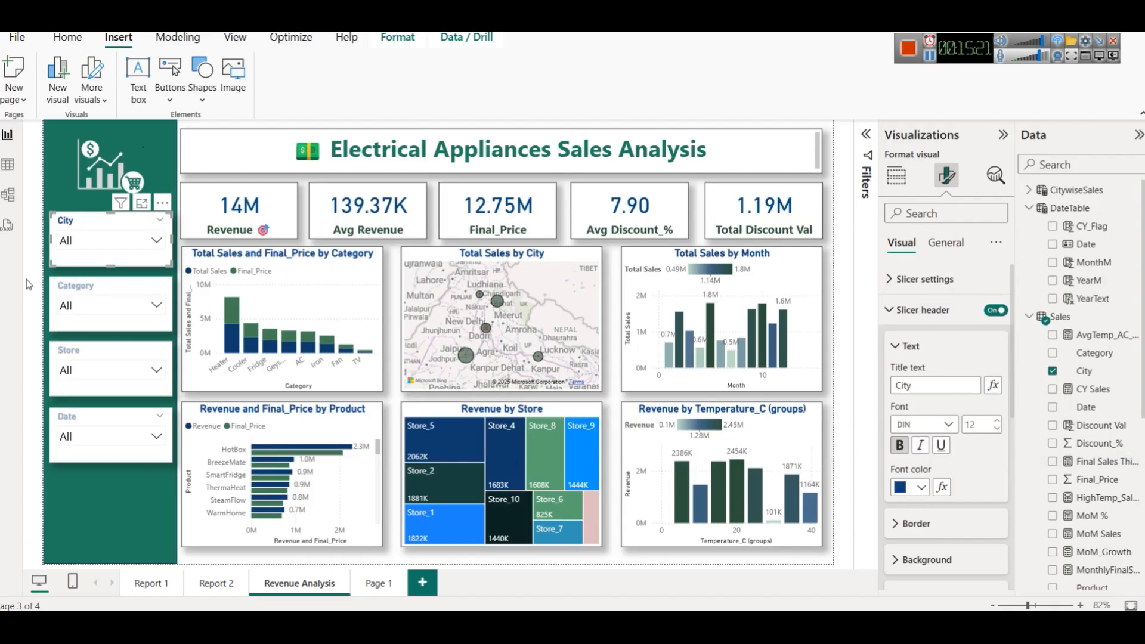
Try to copy the City slicer's formatting to the Category slicer with Format painter.
left_click(68, 37)
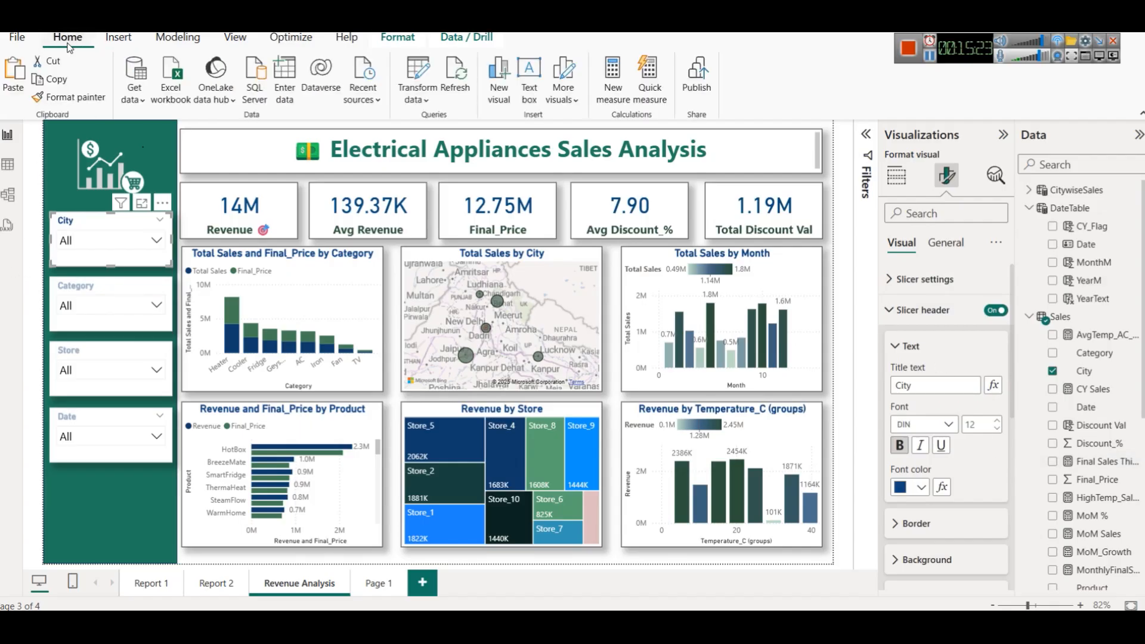
left_click(69, 99)
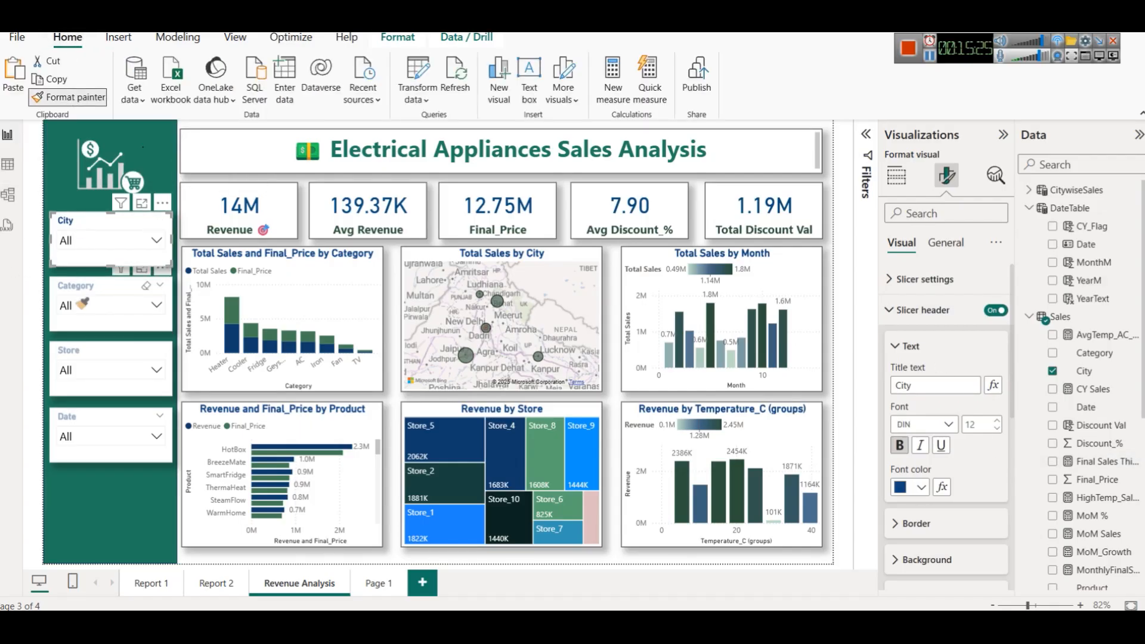
left_click(80, 273)
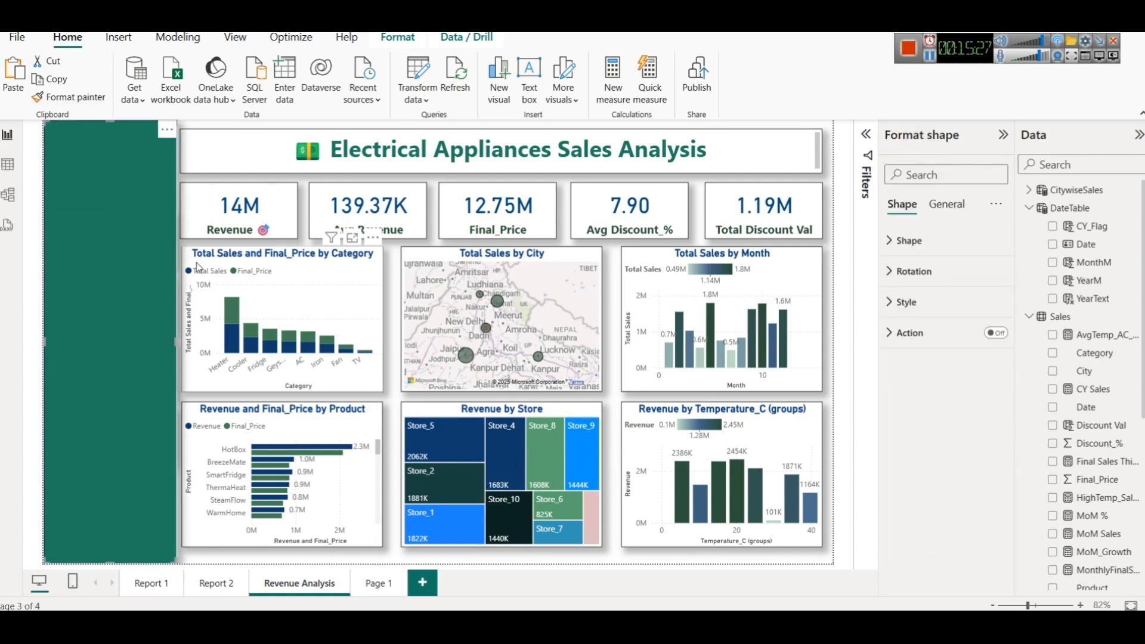
left_click(189, 243)
left_click(78, 225)
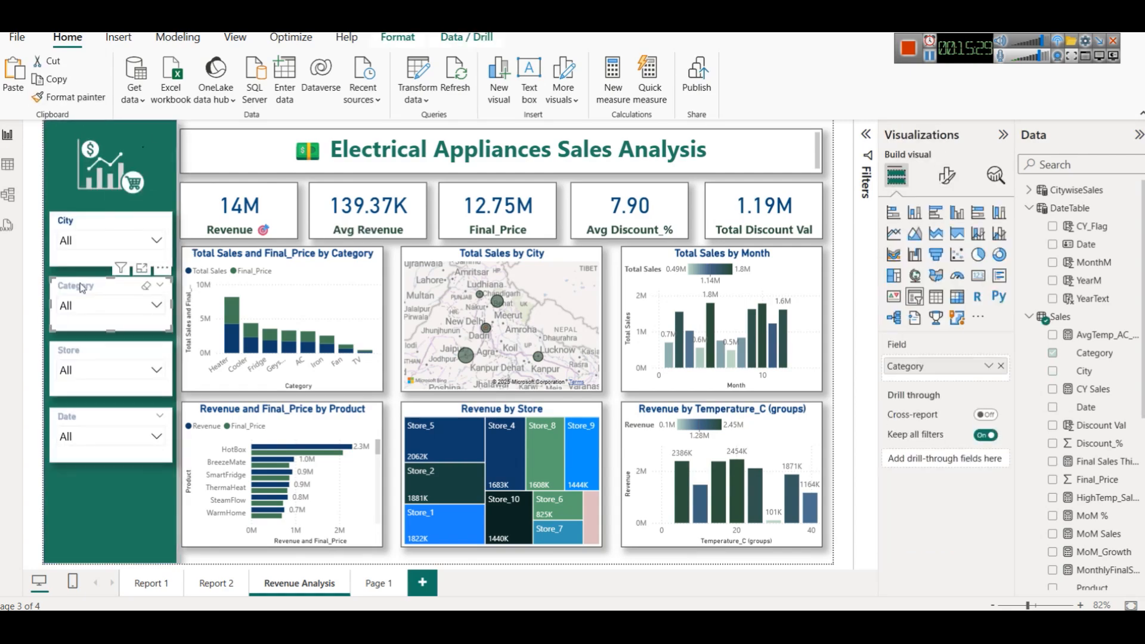
left_click(66, 97)
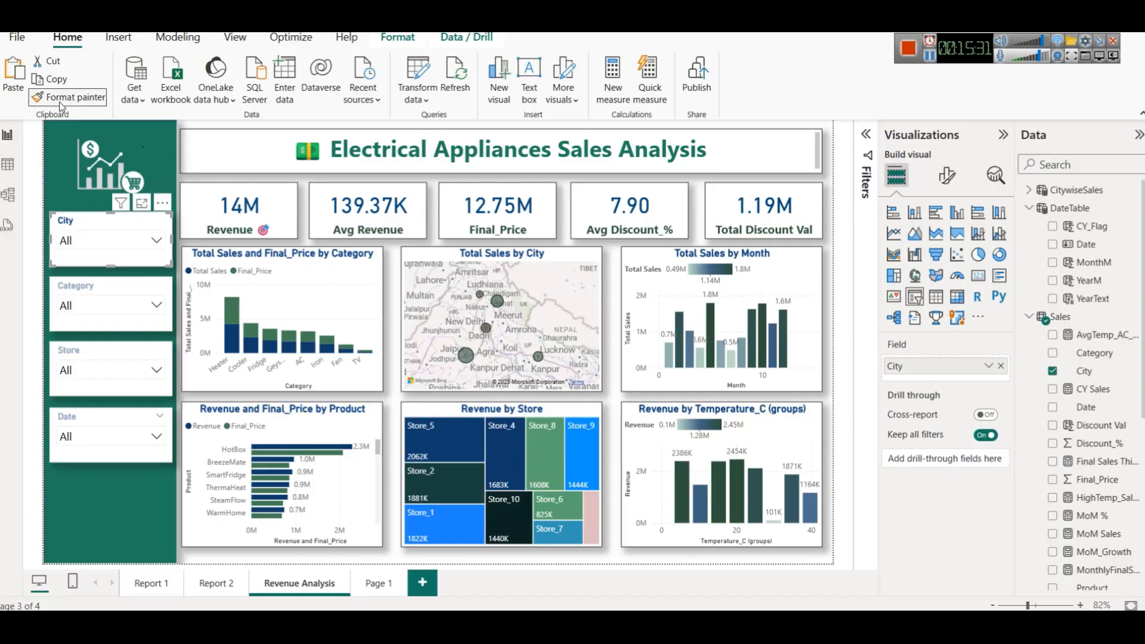
left_click(82, 306)
left_click(85, 276)
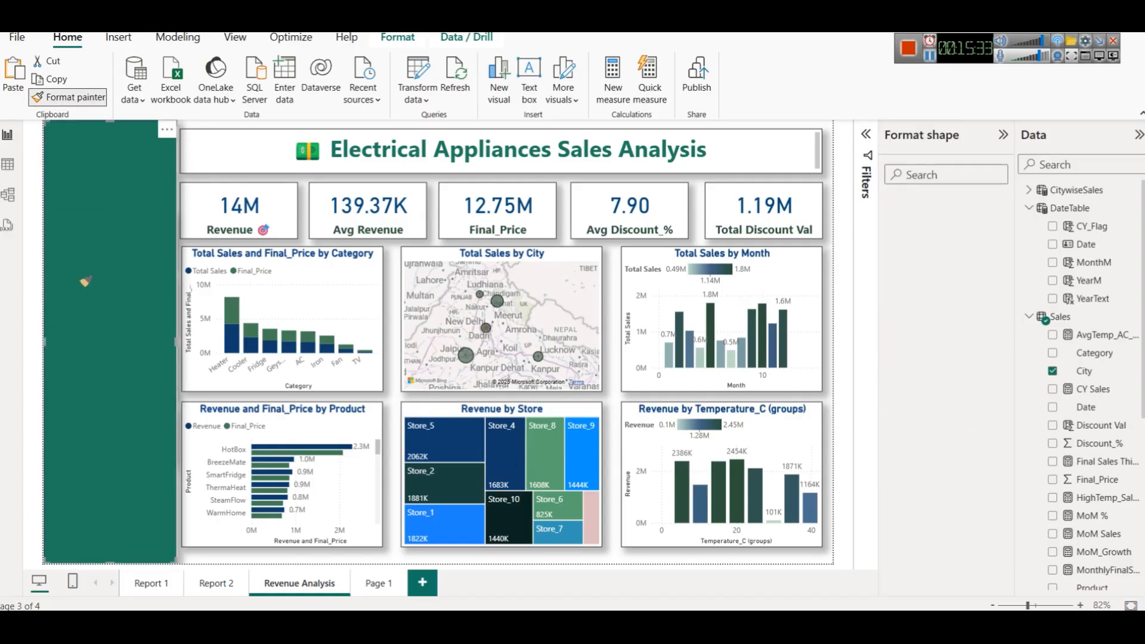
left_click(178, 243)
Set the Category slicer's header font color to the recently used dark blue.
left_click(143, 284)
left_click(947, 175)
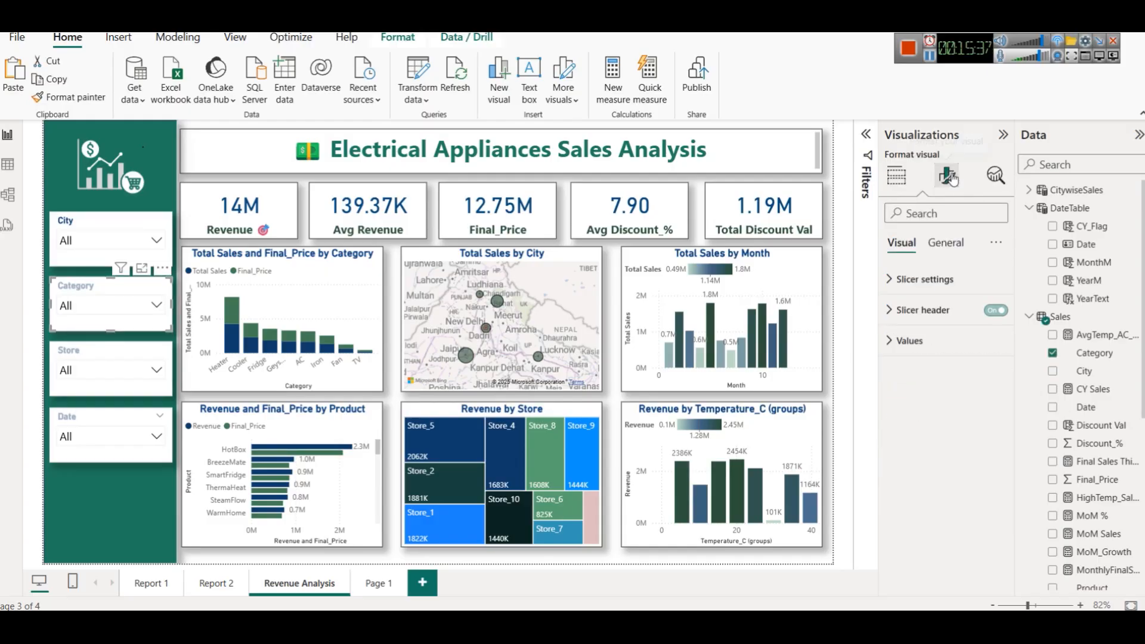
left_click(917, 316)
left_click(910, 487)
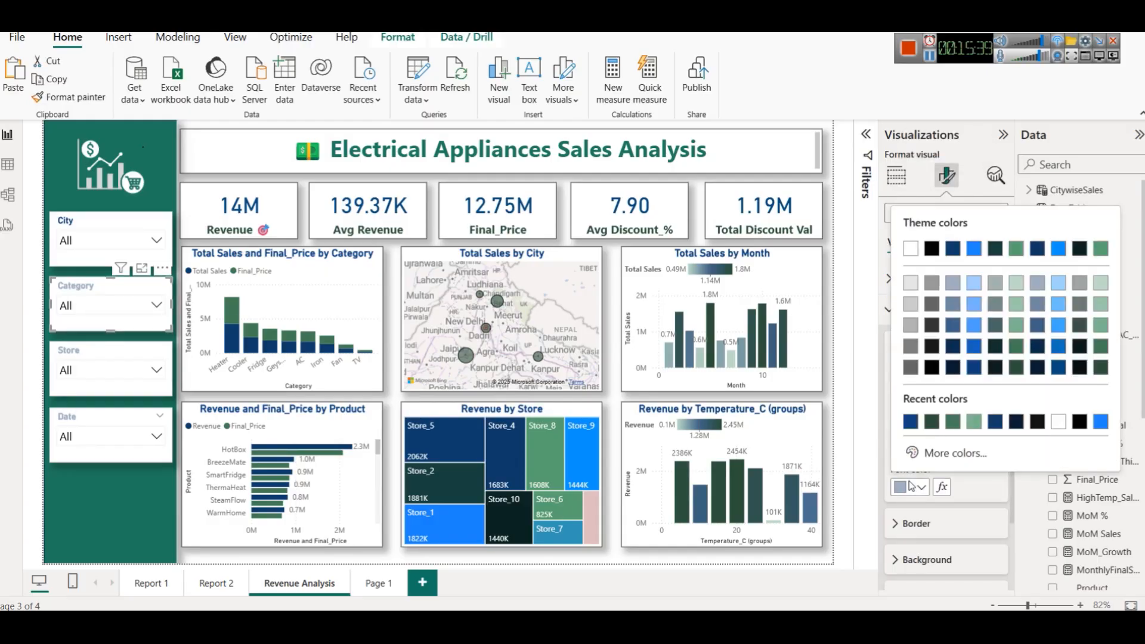
left_click(910, 424)
Set the header font color of the Store and Date slicers to the same recent dark blue.
left_click(90, 357)
left_click(921, 488)
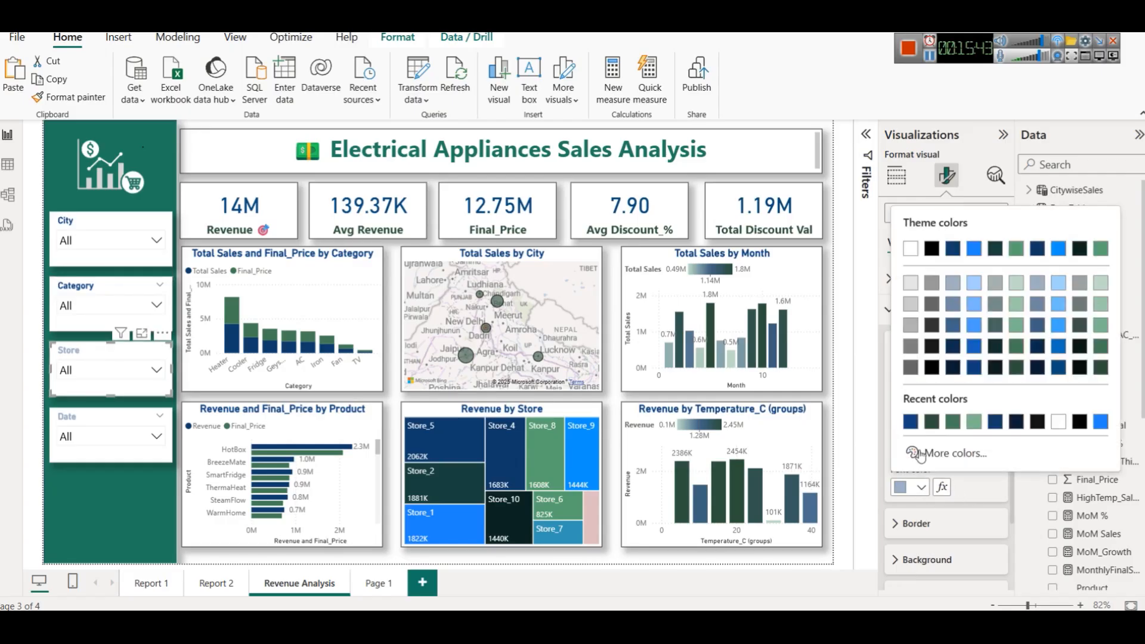
left_click(911, 420)
left_click(82, 423)
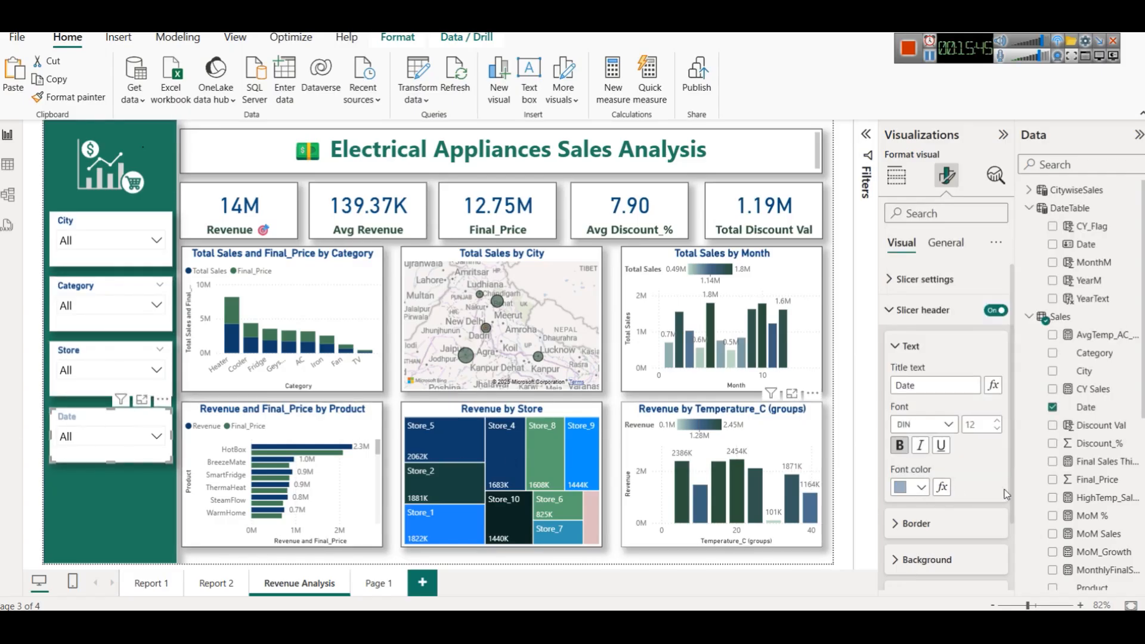
left_click(921, 488)
left_click(911, 422)
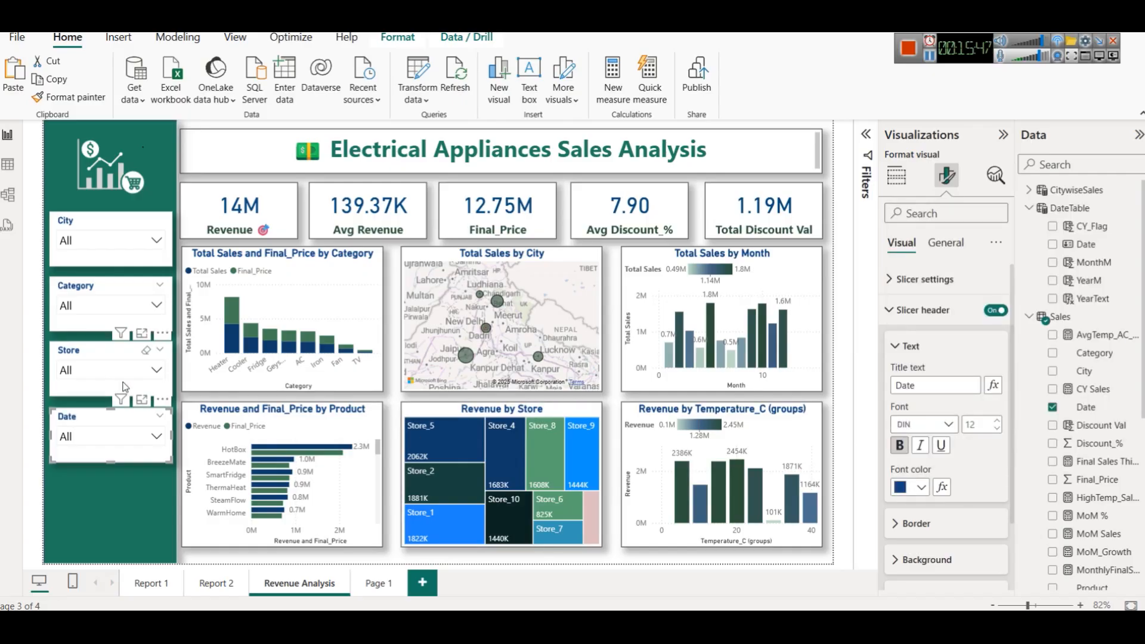
Replace the Date slicer's field with MonthM from DateTable, checking the slicer's value list before and after.
left_click(88, 439)
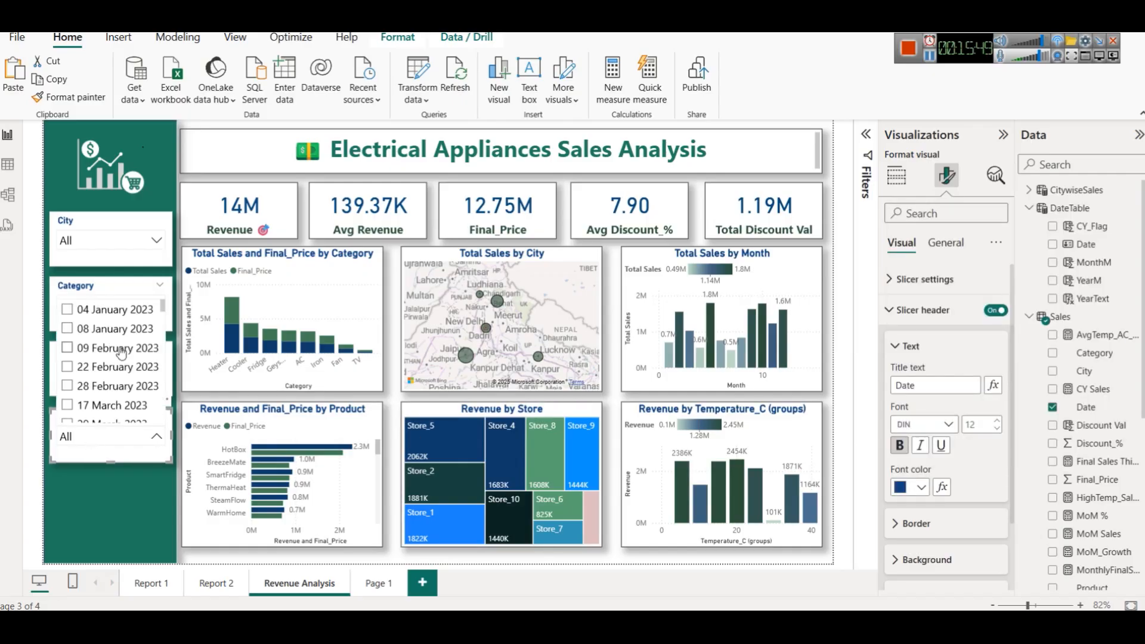
left_click(108, 452)
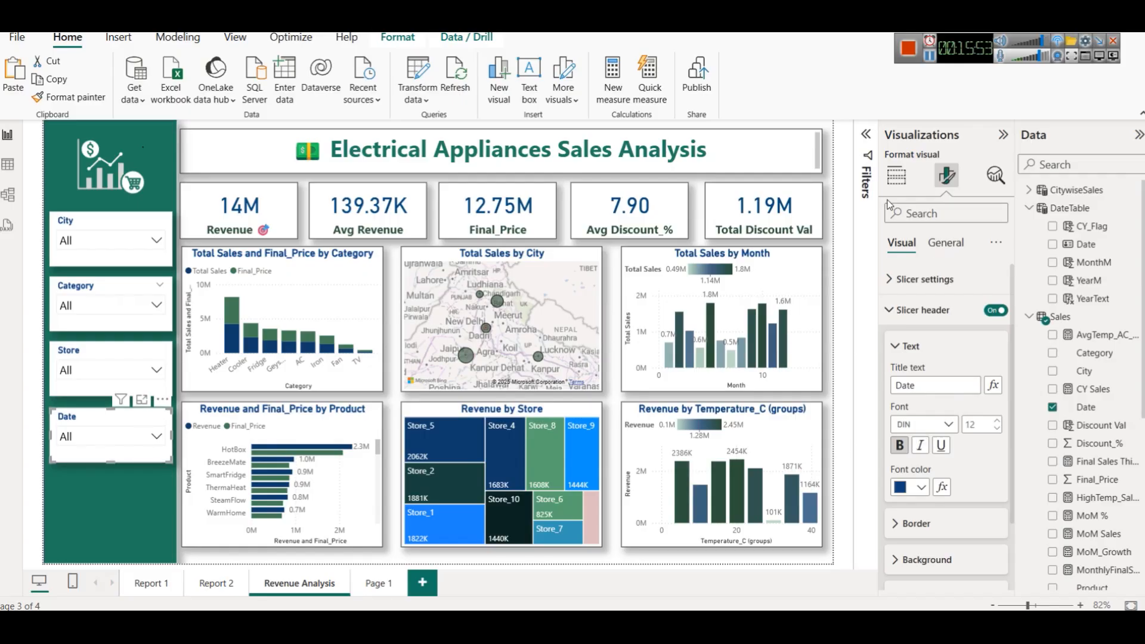
left_click(893, 179)
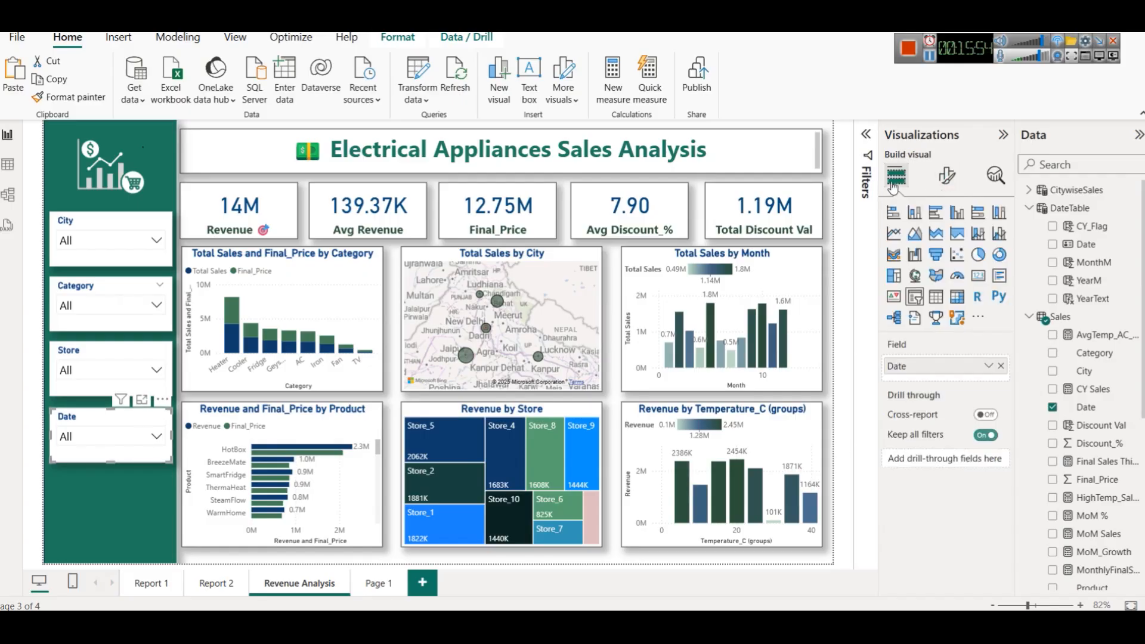
left_click(1001, 366)
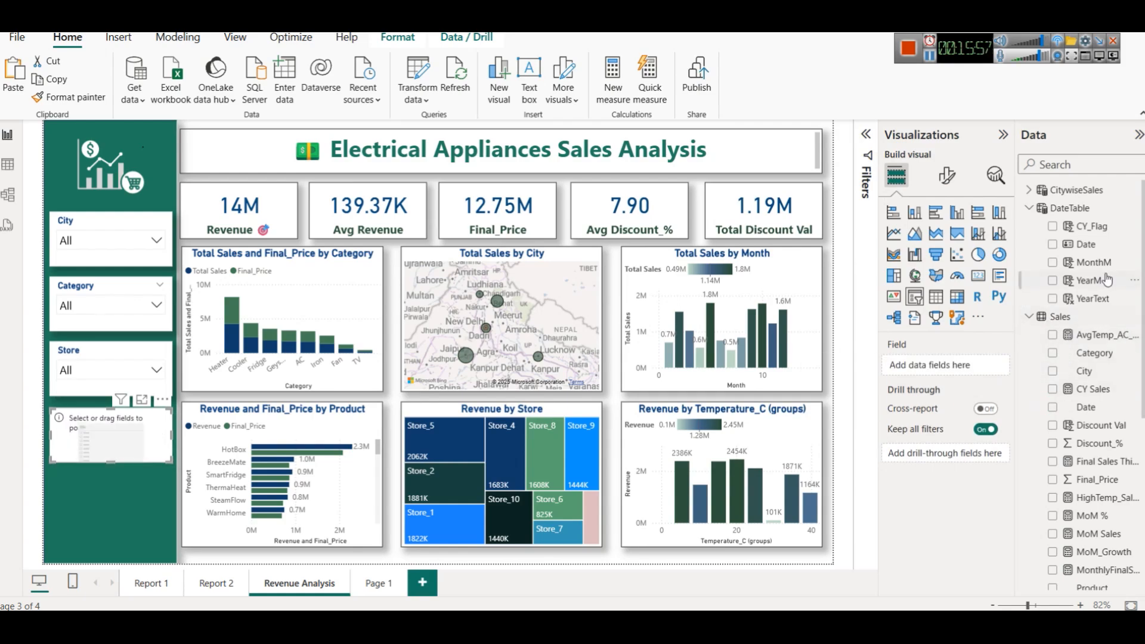
left_click_drag(1093, 262, 918, 370)
left_click(92, 427)
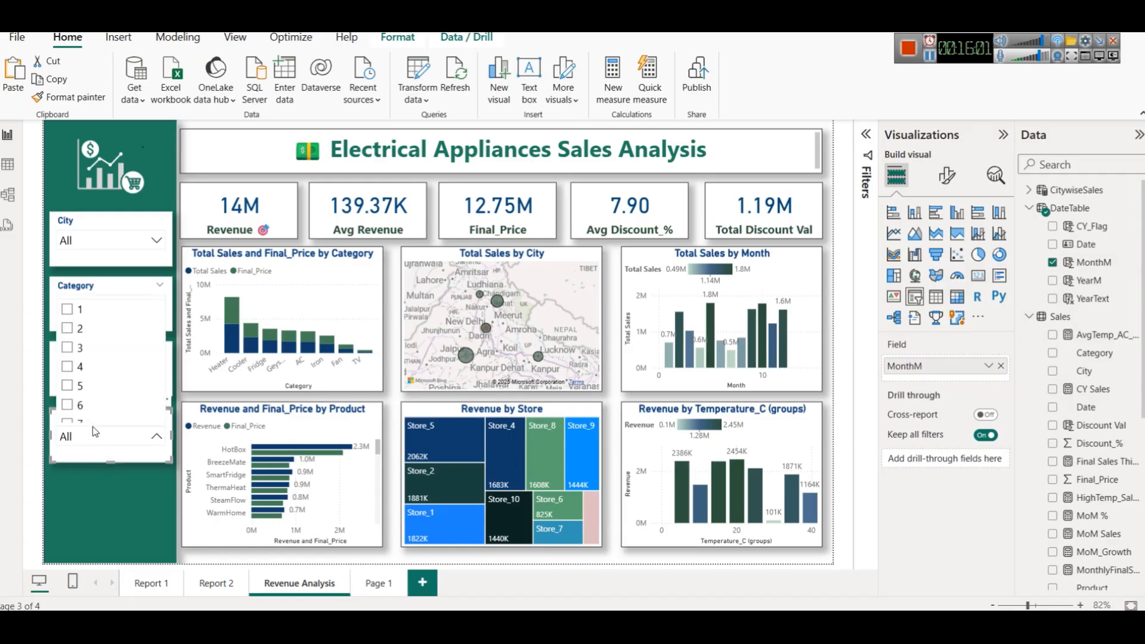
left_click(92, 426)
Place a copy of the month slicer below the original, replace its field with YearM from DateTable, and open its value list.
left_click_drag(92, 427, 89, 491)
left_click(1000, 365)
left_click_drag(1089, 280, 980, 364)
left_click(104, 504)
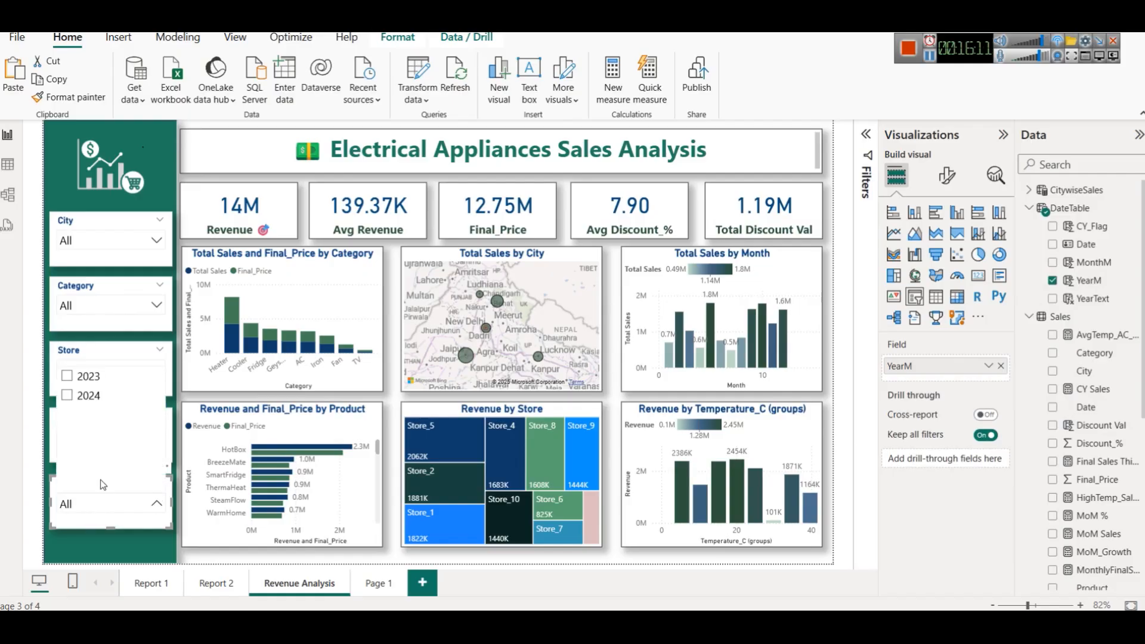
Test the YearM slicer by filtering the page to 2024 and to 2023, clear the selection and close its value list.
left_click(98, 397)
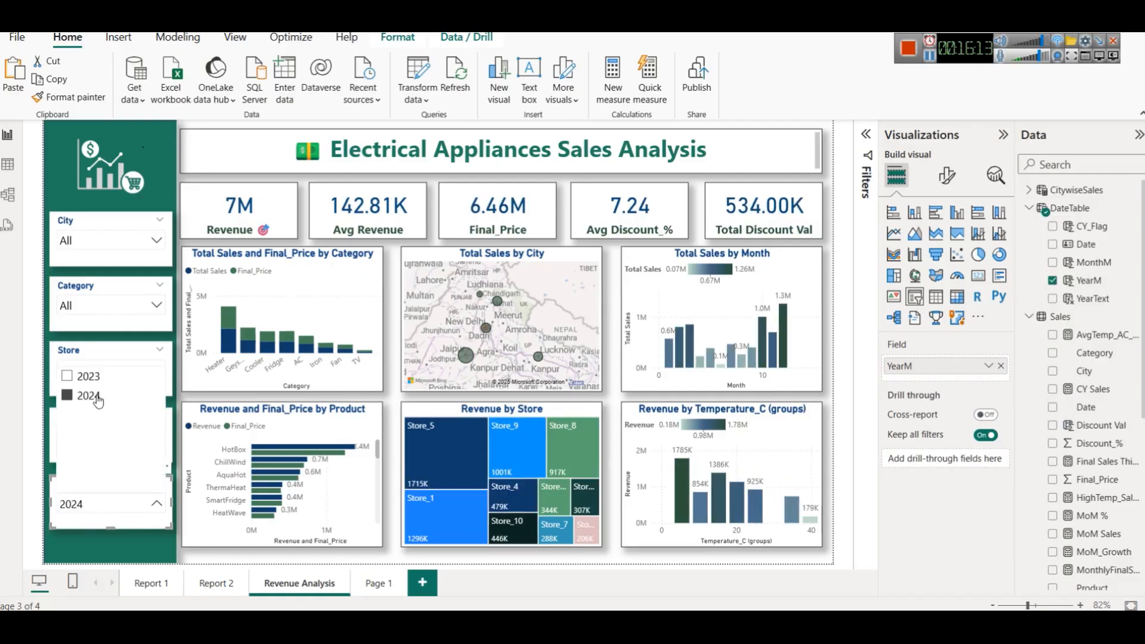
left_click(91, 382)
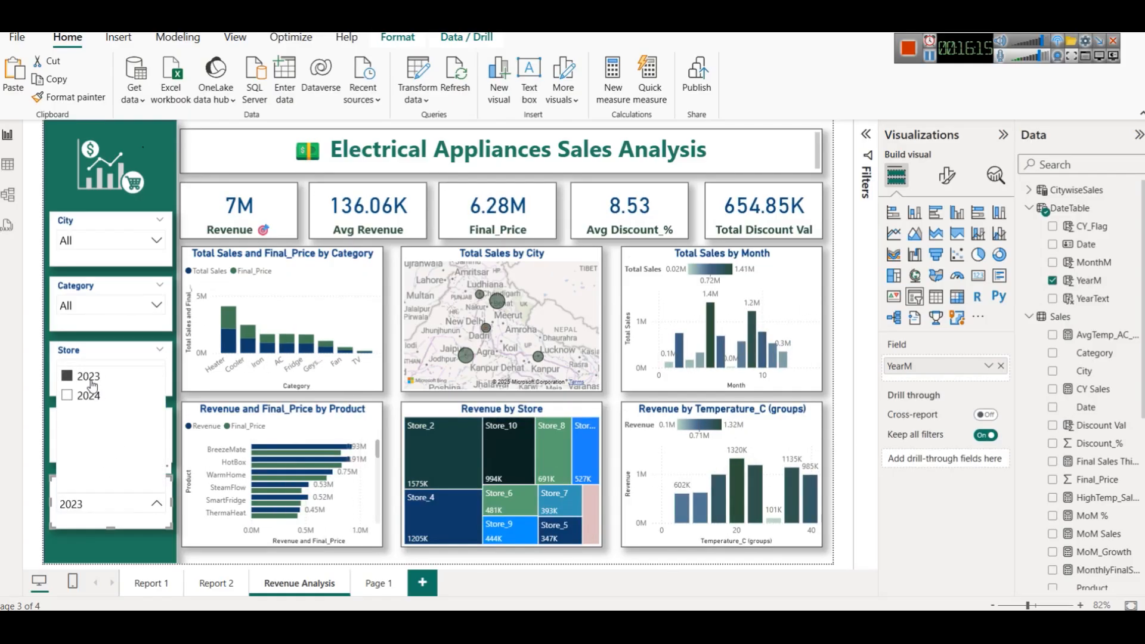
left_click(92, 382)
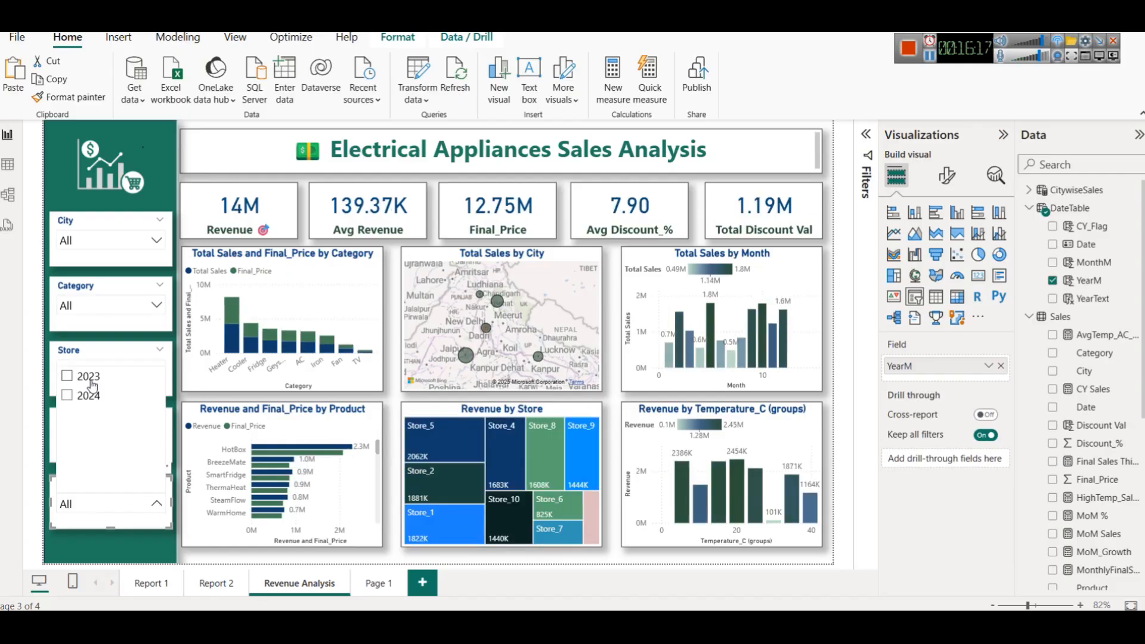
left_click(833, 254)
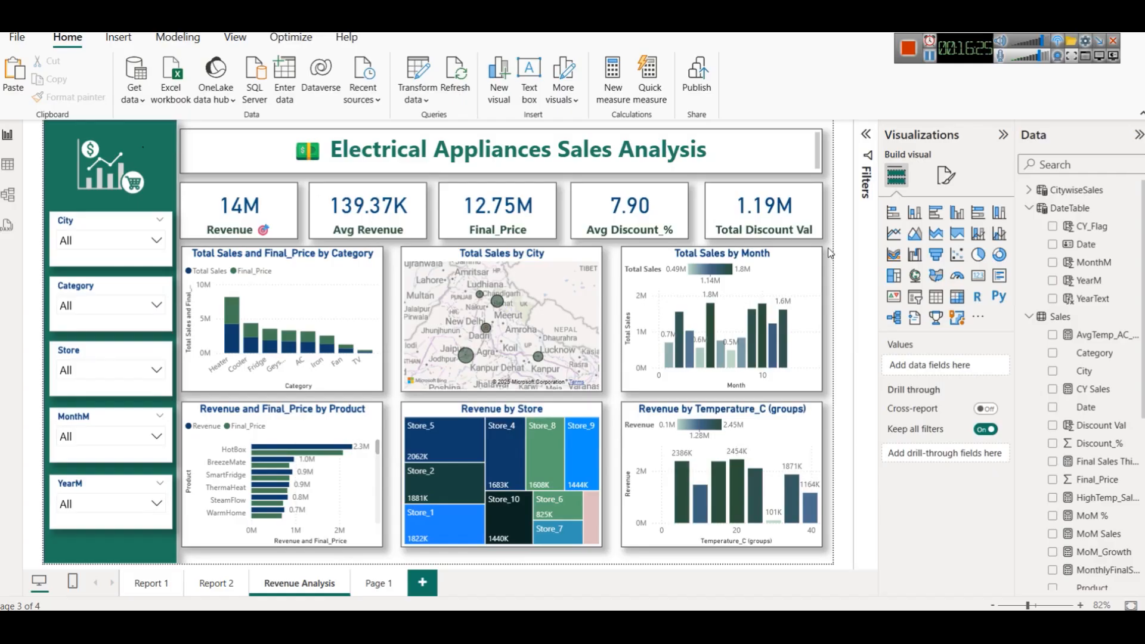
Append the word "Dashboard" to the page title so it reads "Electrical Appliances Sales Analysis Dashboard".
left_click(735, 154)
type("Dashbpoa")
key("BackSpace")
key("BackSpace")
key("BackSpace")
type("oard")
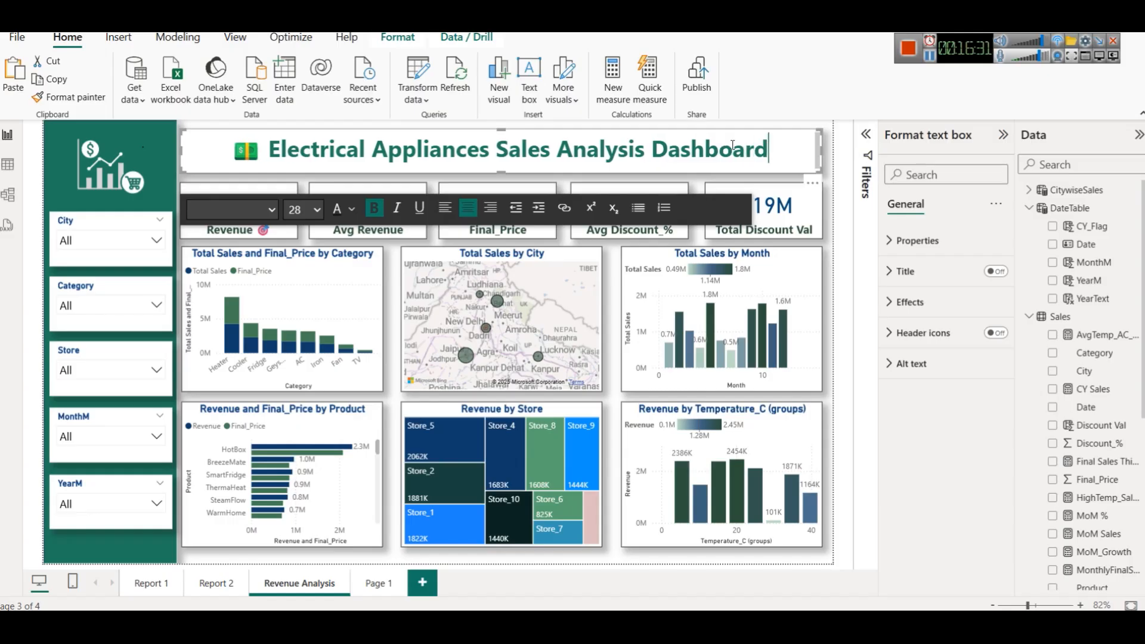
left_click(833, 181)
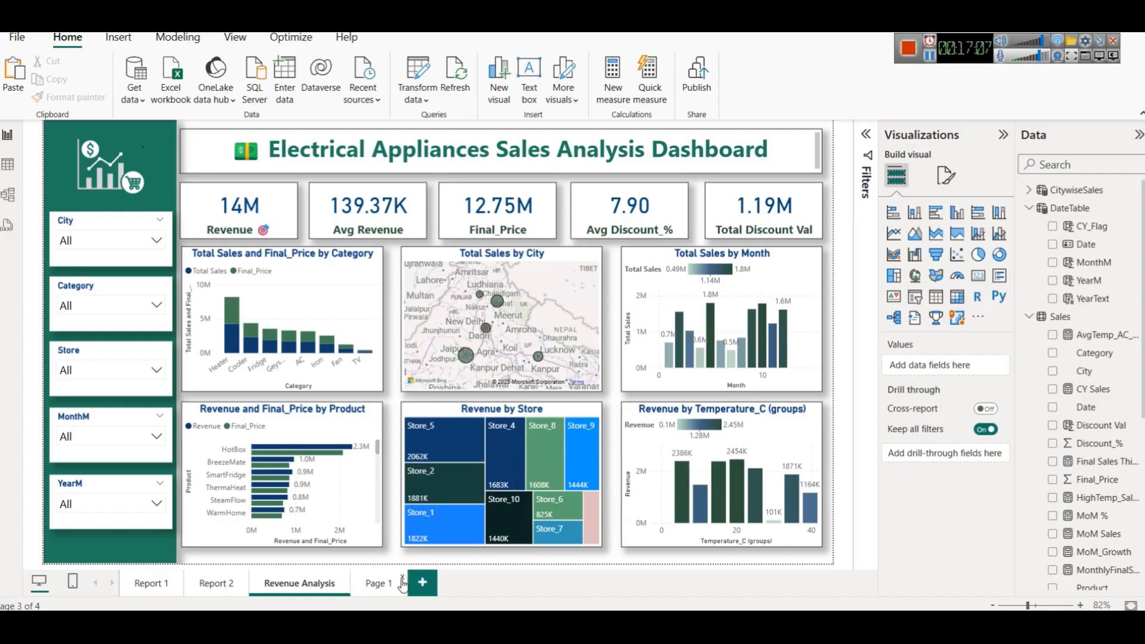
Try to delete Page 1 from the report.
key("Delete")
left_click(687, 339)
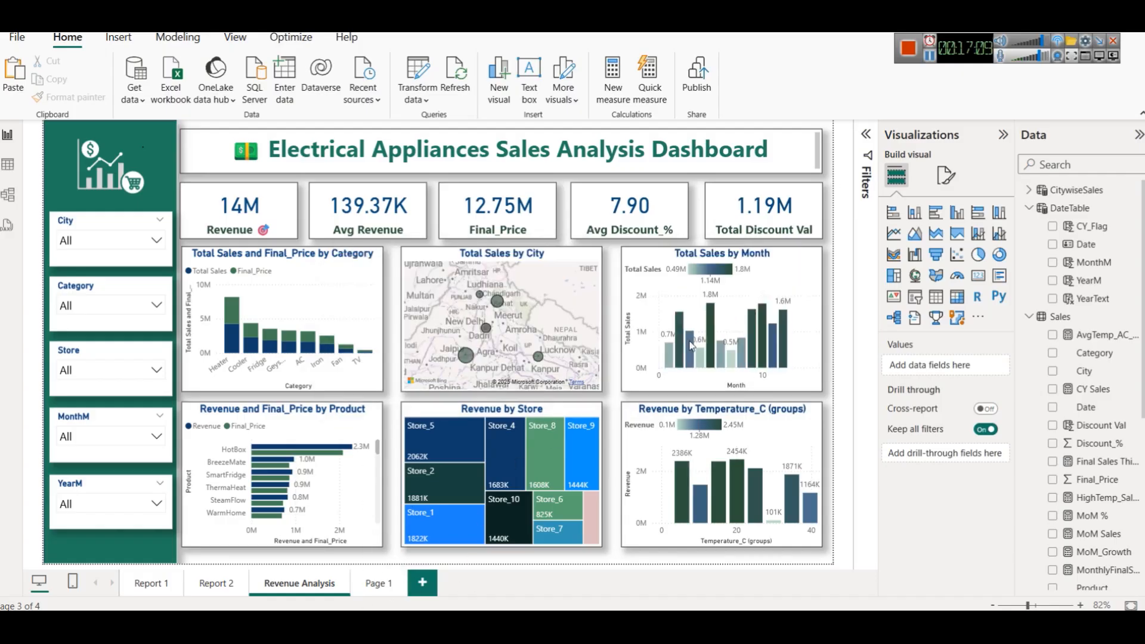